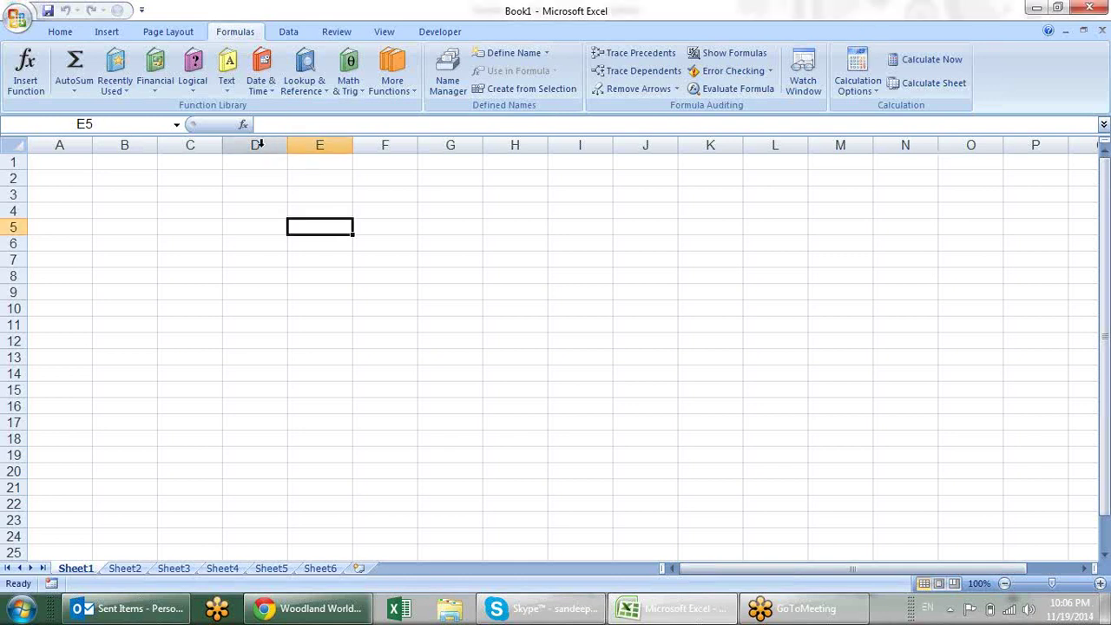
# - Select B4 and open Insert Function, browsing ADDRESS and the Financial functions
pyautogui.click(119, 213)
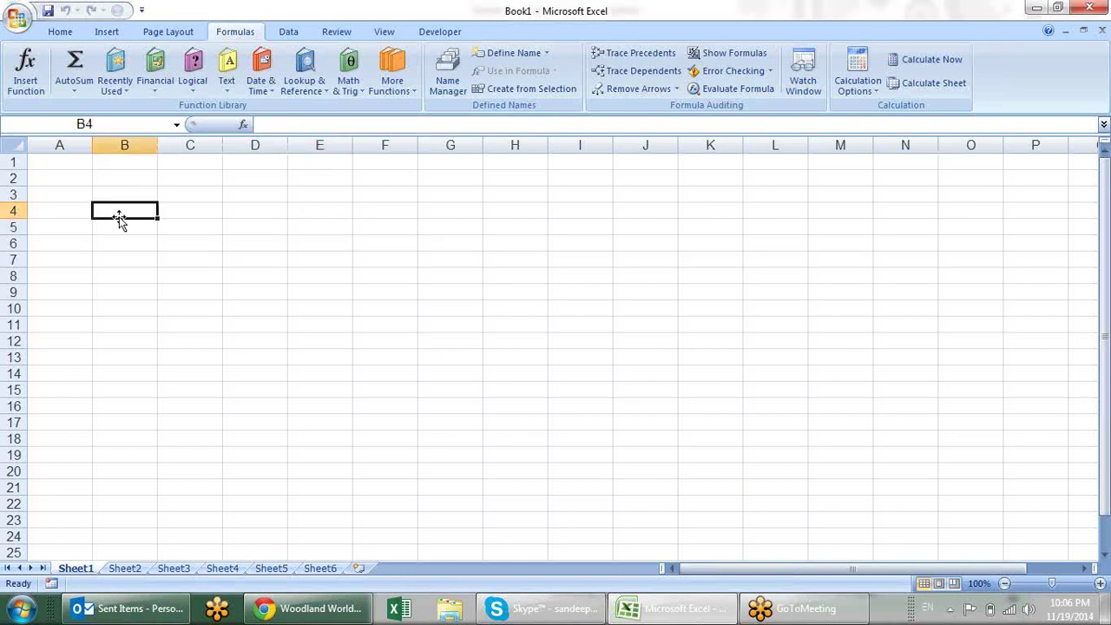
pyautogui.click(28, 79)
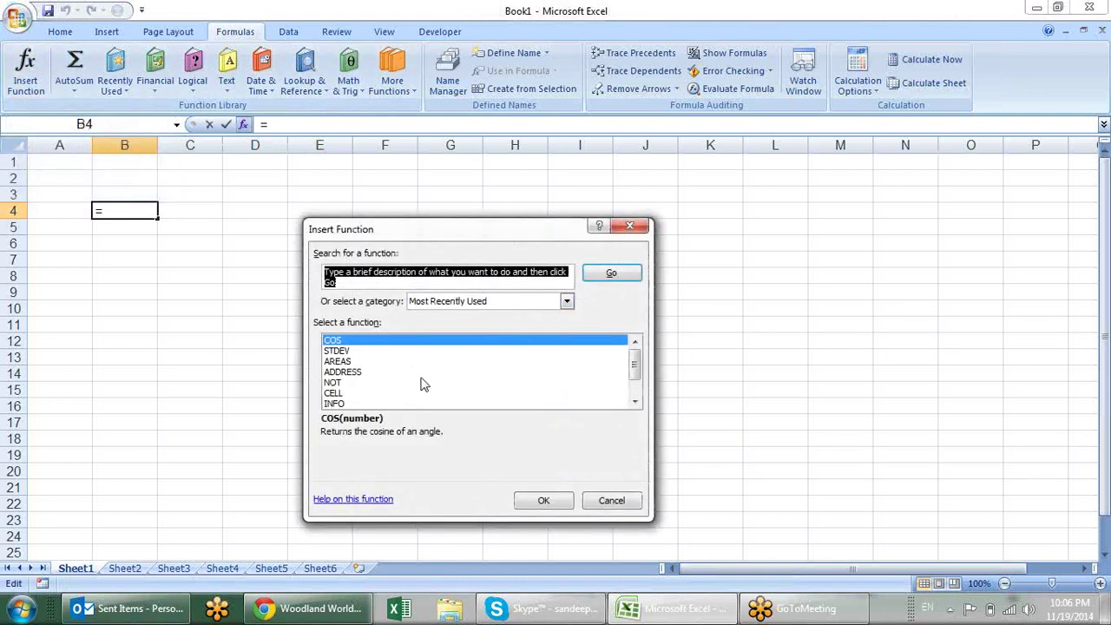
pyautogui.click(420, 372)
pyautogui.click(566, 302)
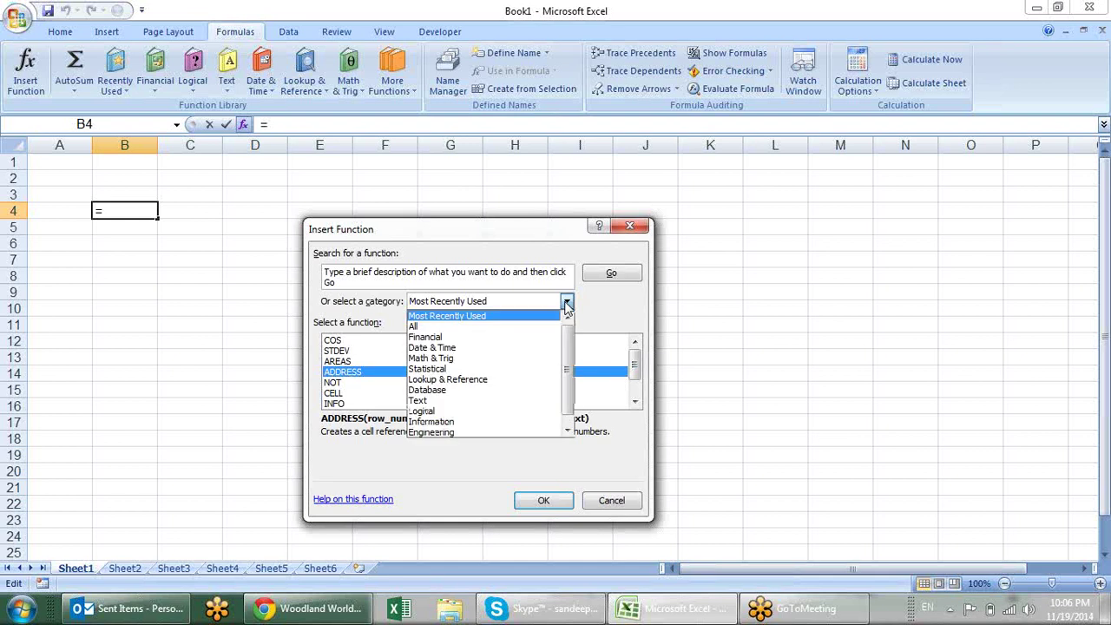
pyautogui.click(514, 337)
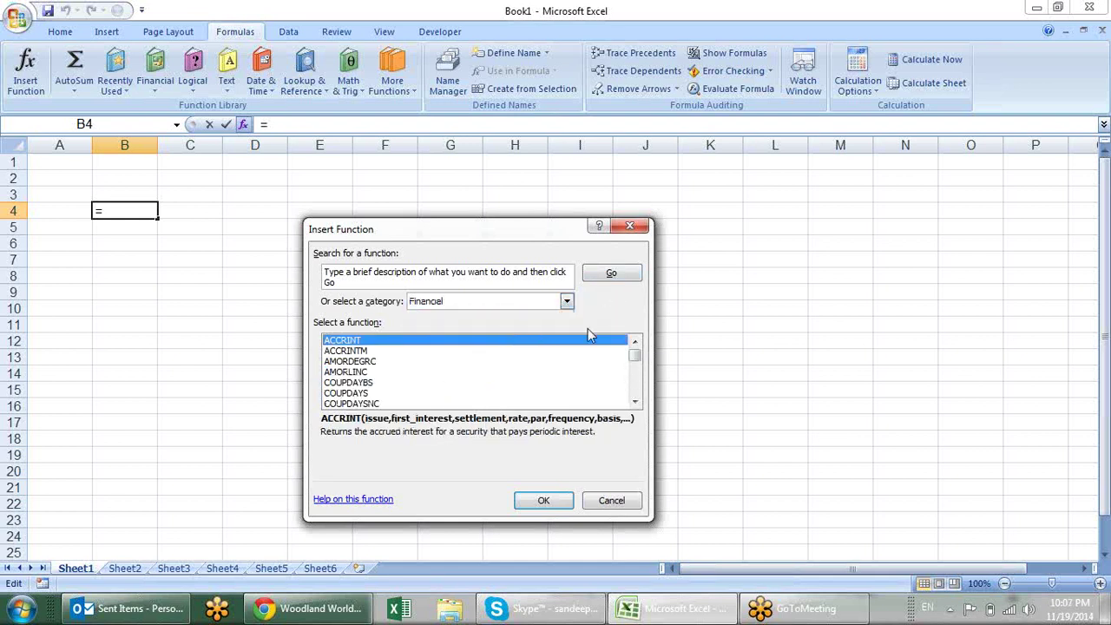
pyautogui.click(634, 401)
pyautogui.click(635, 401)
pyautogui.click(635, 401)
pyautogui.click(634, 401)
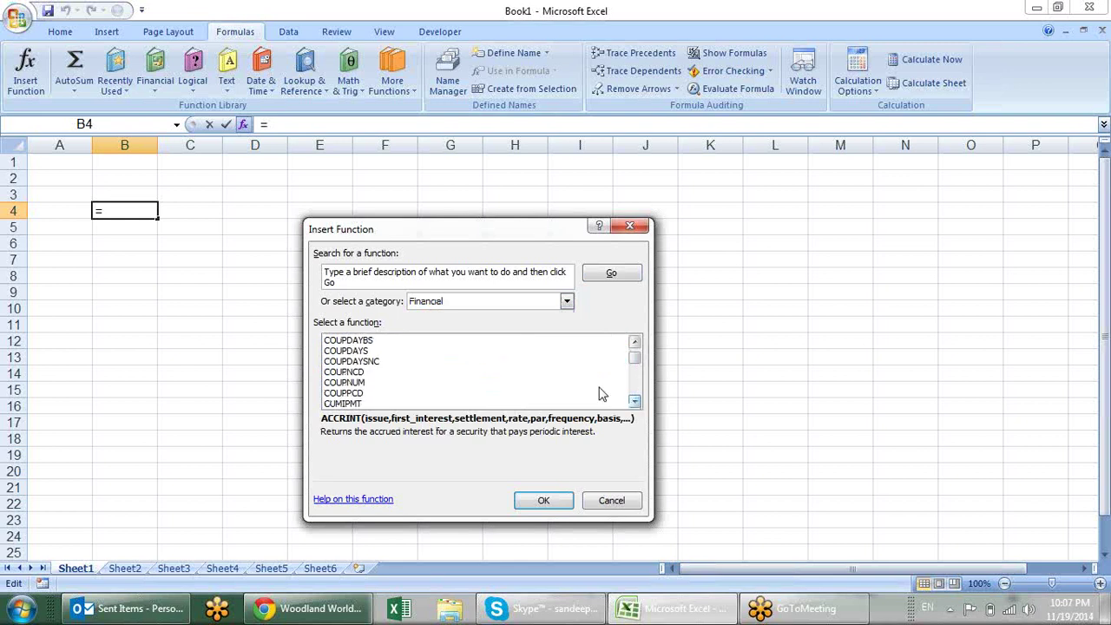
# - Pick DATE from the Date & Time category to insert it in B4
pyautogui.click(570, 306)
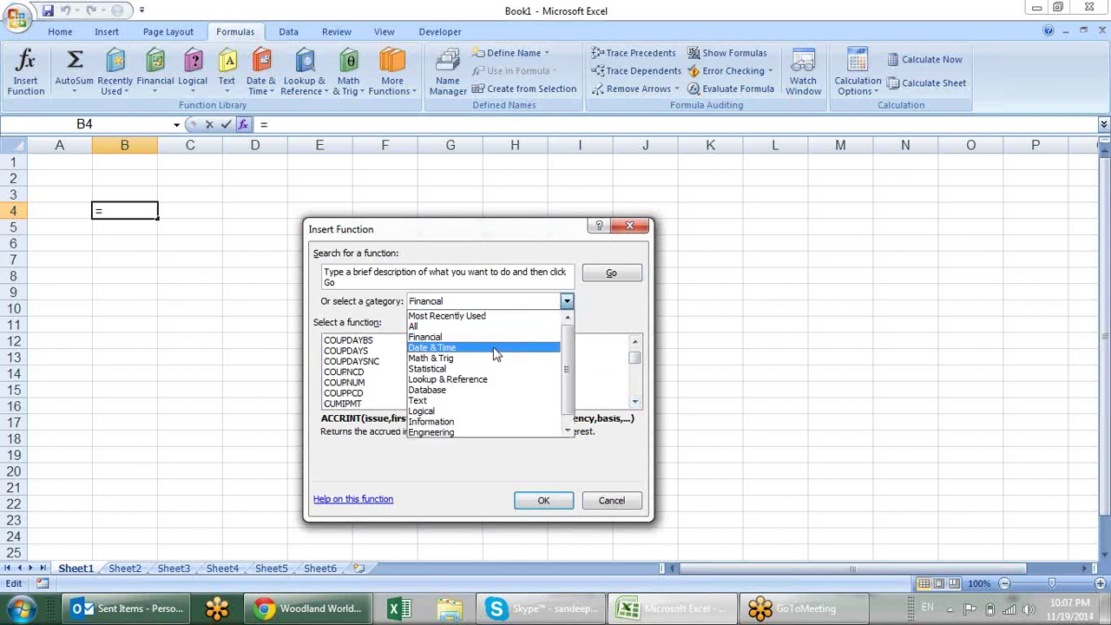
pyautogui.click(490, 348)
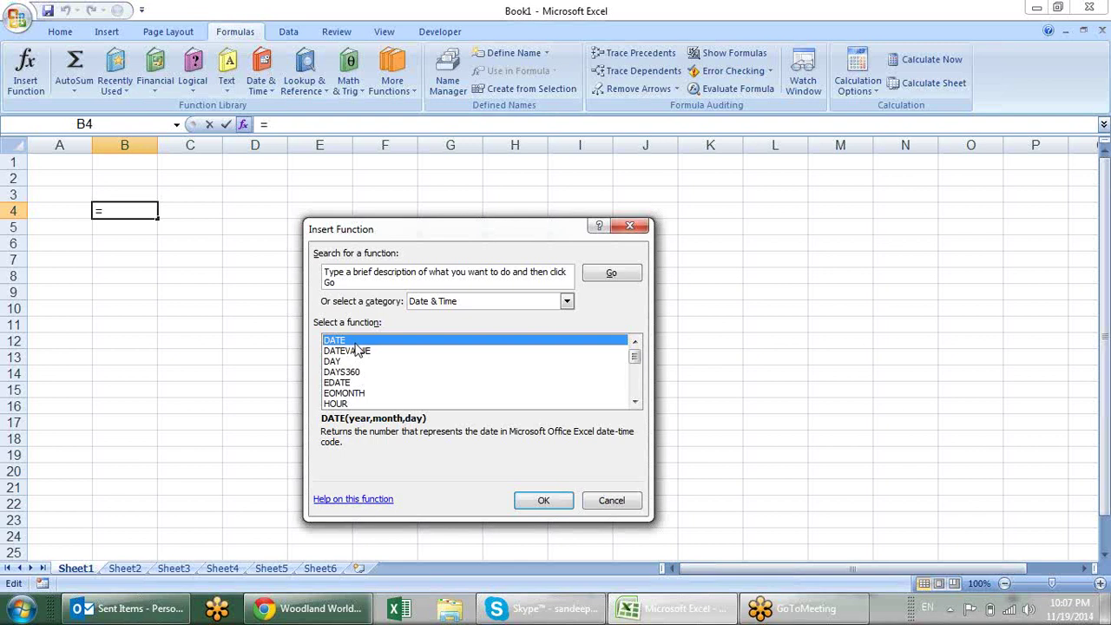
pyautogui.click(545, 500)
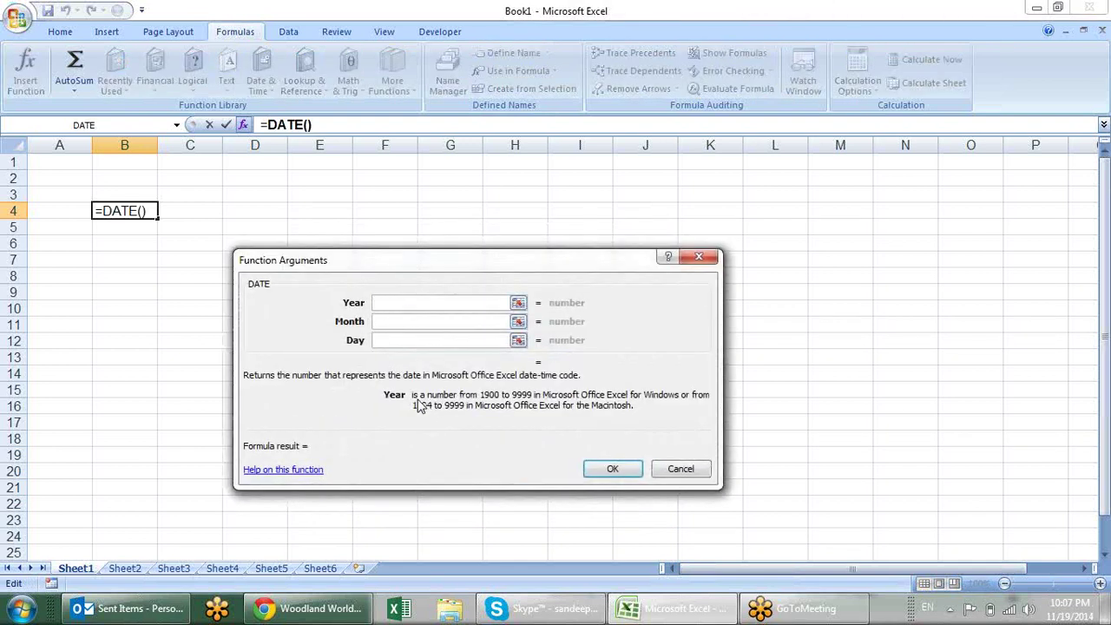
# - Move the DATE arguments dialog up and step into the Month and Day boxes
pyautogui.moveTo(416, 404); pyautogui.dragTo(412, 357)
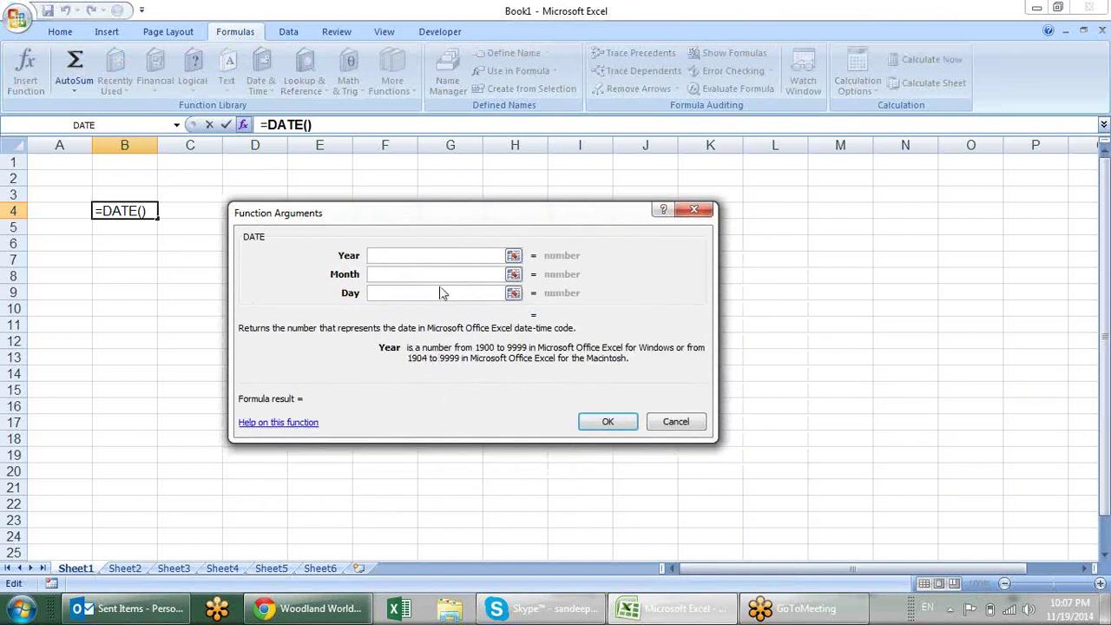
pyautogui.click(436, 276)
pyautogui.click(417, 292)
# - Read the DATE help page, then cancel the formula so B4 stays empty
pyautogui.click(311, 424)
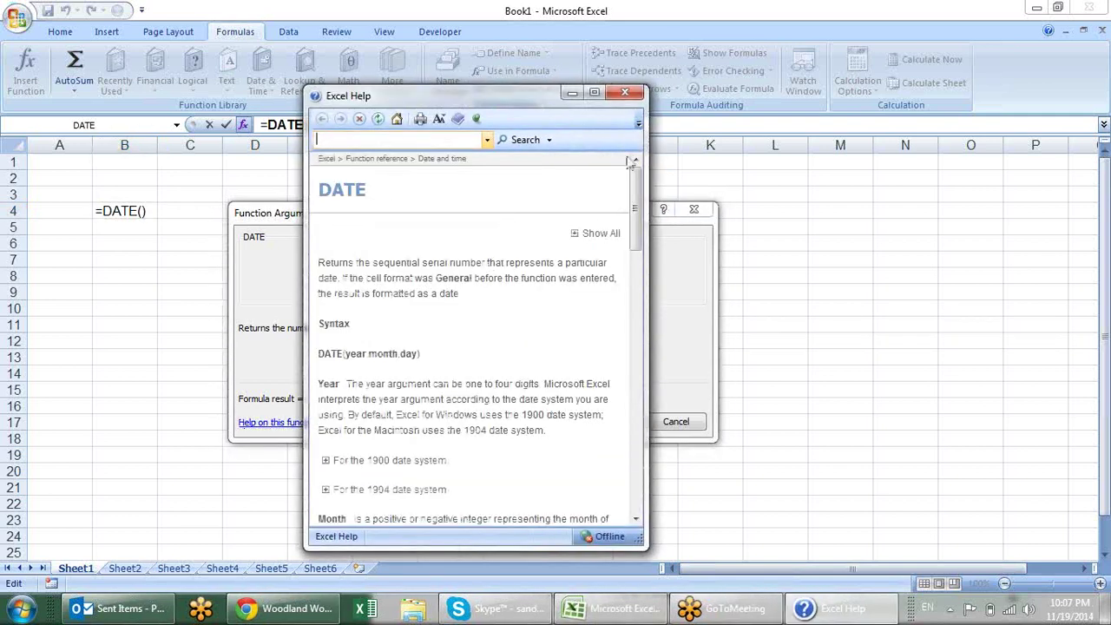
pyautogui.moveTo(637, 208); pyautogui.dragTo(593, 439)
pyautogui.click(625, 93)
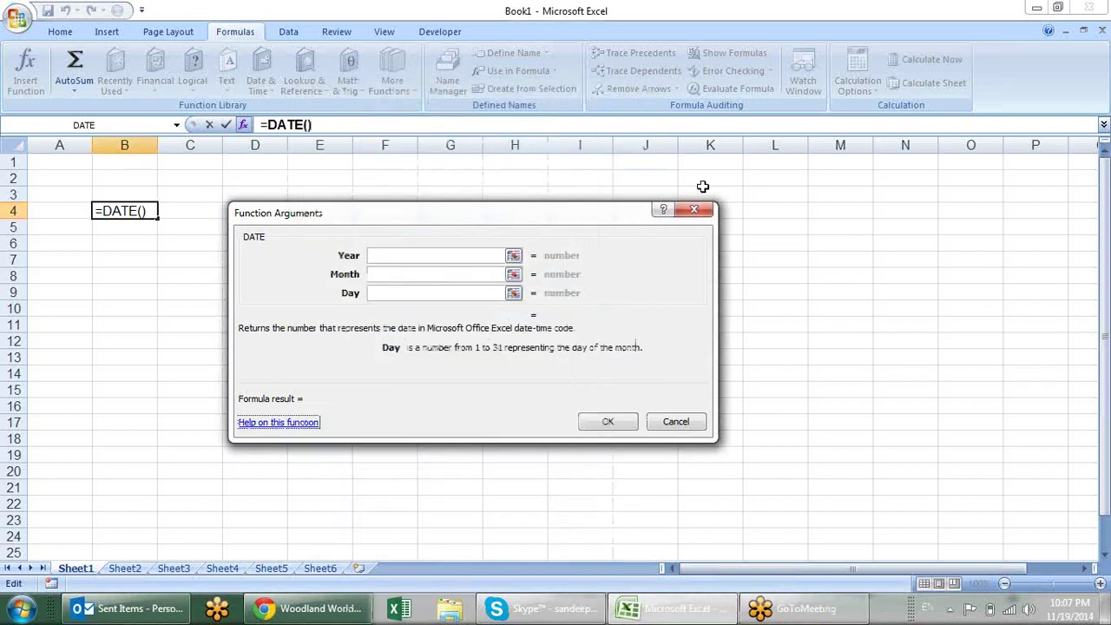
pyautogui.click(694, 209)
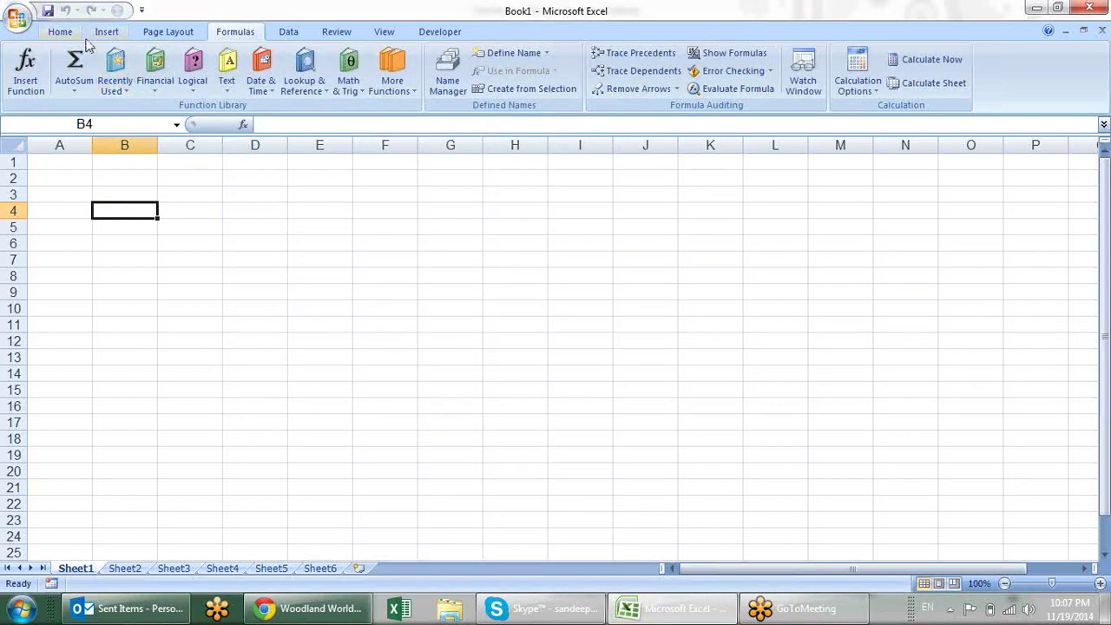
# - Browse the AutoSum and Information function lists, then open the empty Name Manager
pyautogui.click(85, 85)
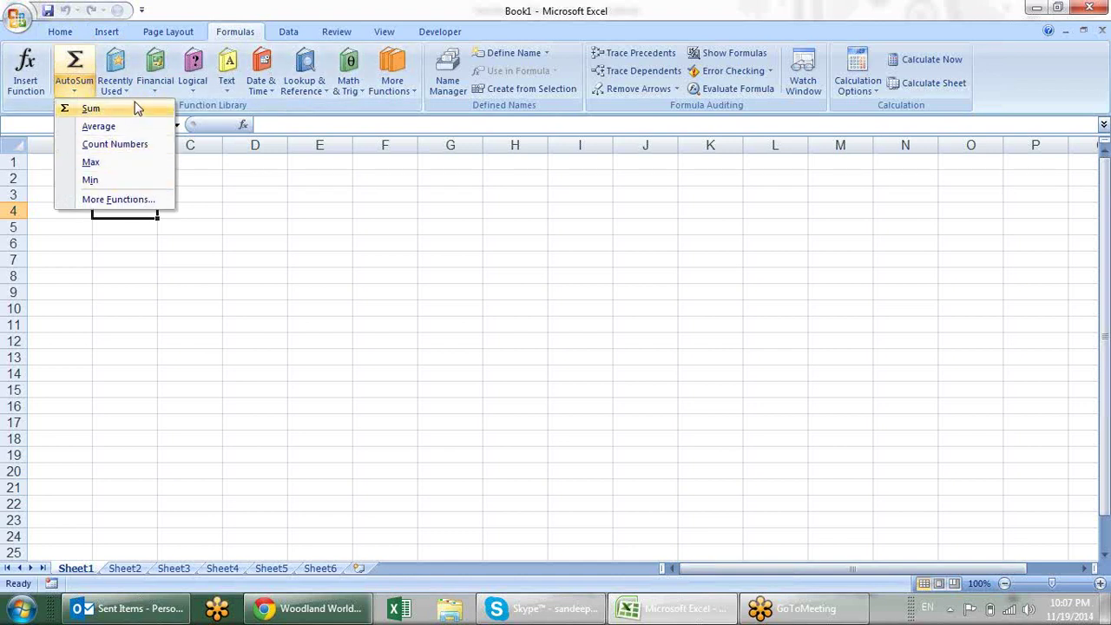
pyautogui.click(315, 203)
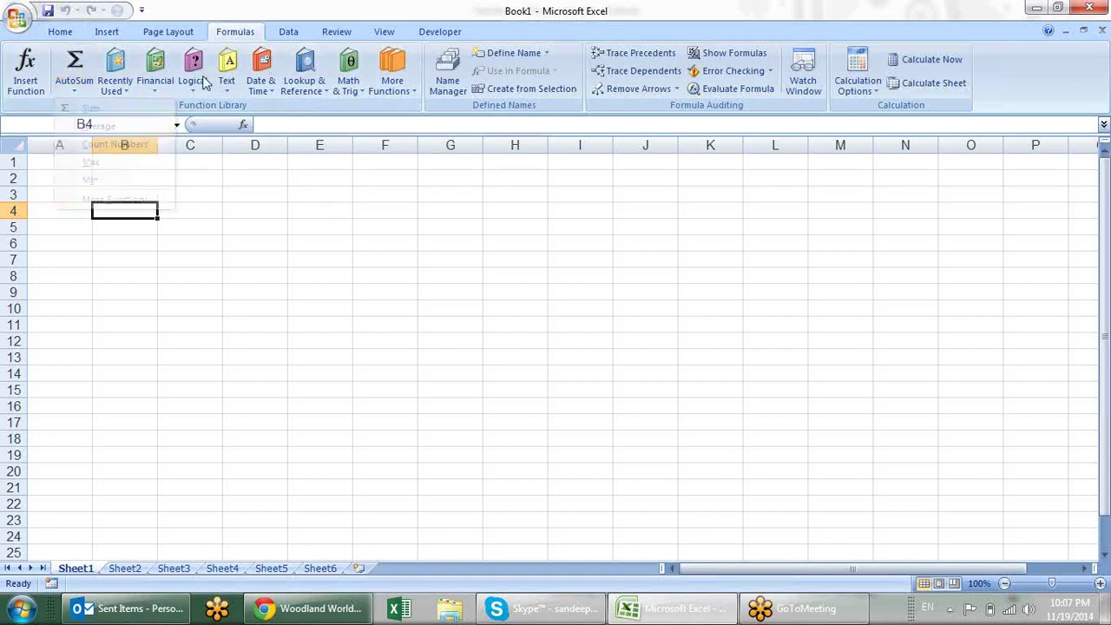
pyautogui.click(410, 95)
pyautogui.click(667, 250)
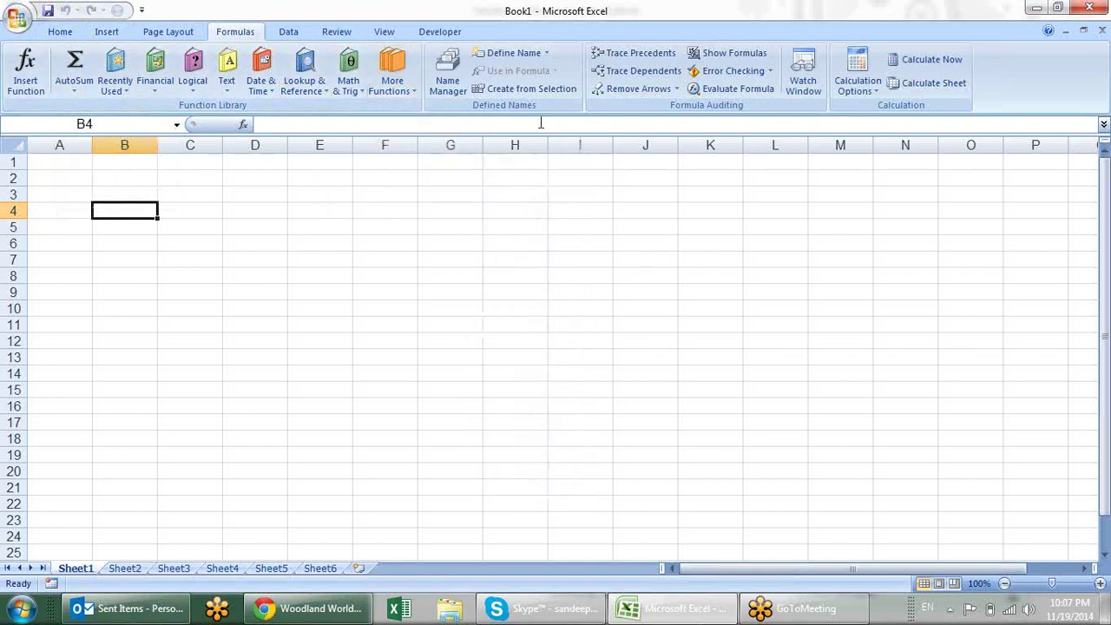
pyautogui.click(452, 80)
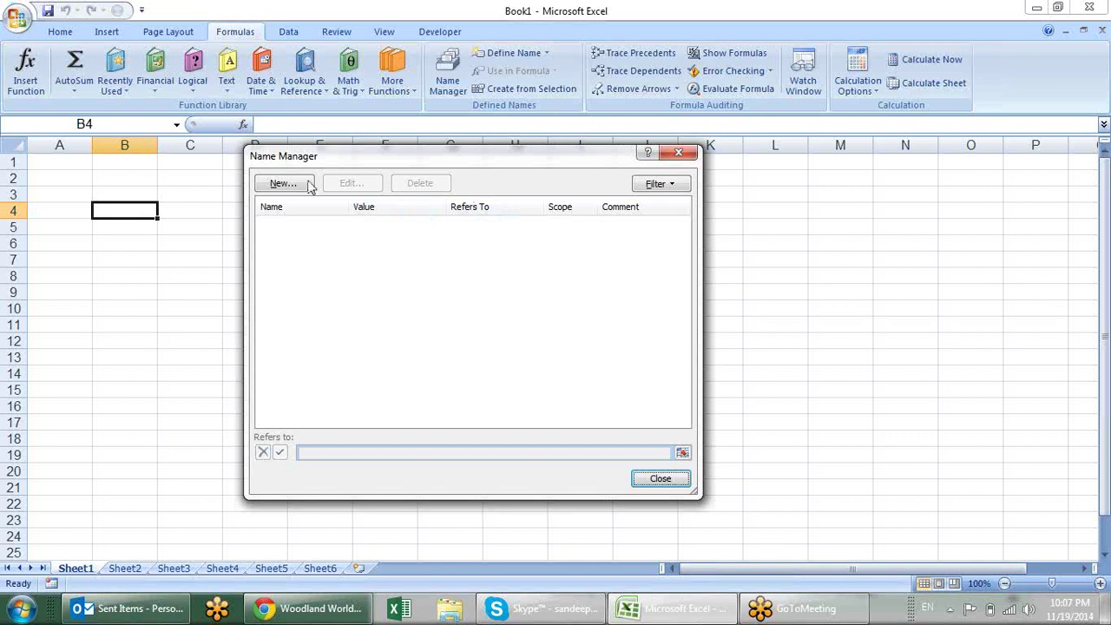
# - Enter today's date, 11/19/2014, in cell A3 with Ctrl+;
pyautogui.click(679, 153)
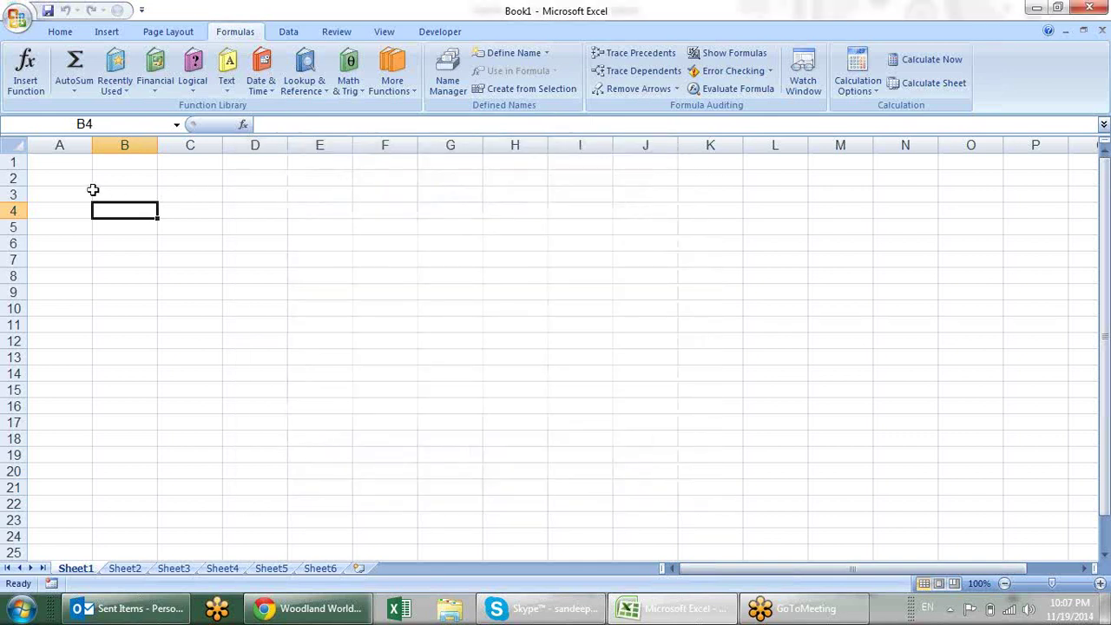
pyautogui.click(65, 191)
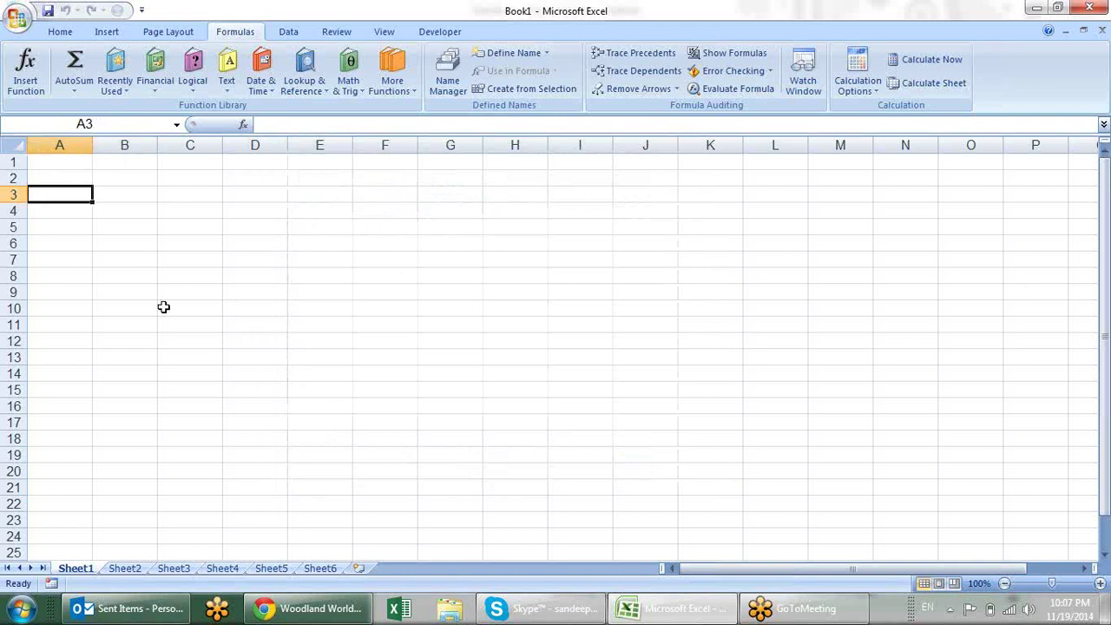
pyautogui.hotkey('ctrl', ';')
pyautogui.press('Return')
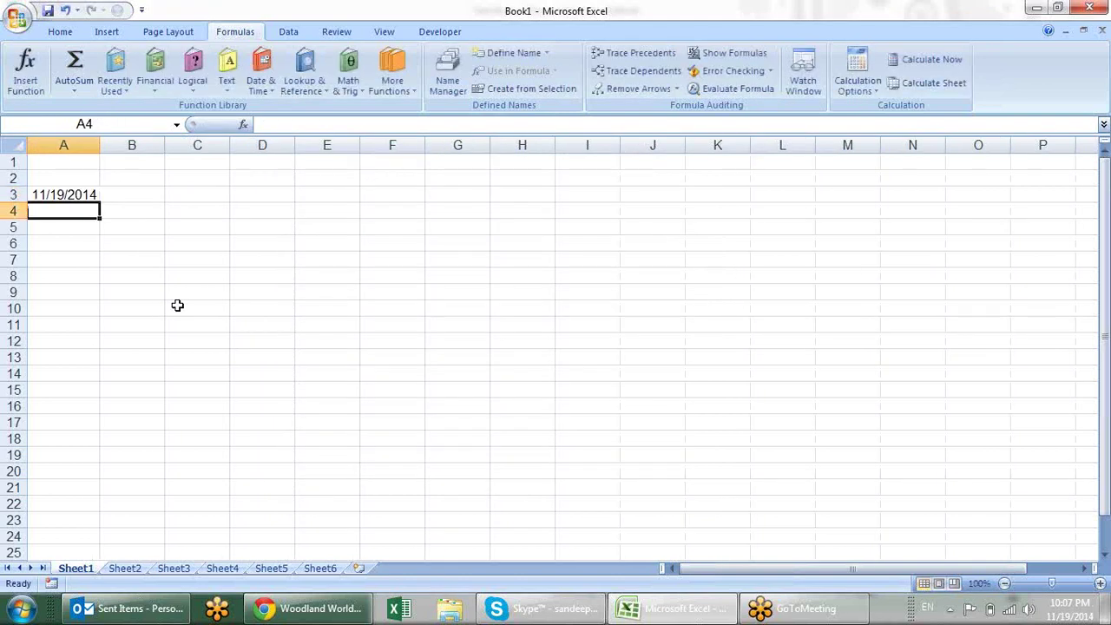
pyautogui.press('Up')
# - Name cell A3 MYDATE through the Name Box
pyautogui.click(111, 124)
pyautogui.write('MYDATE')
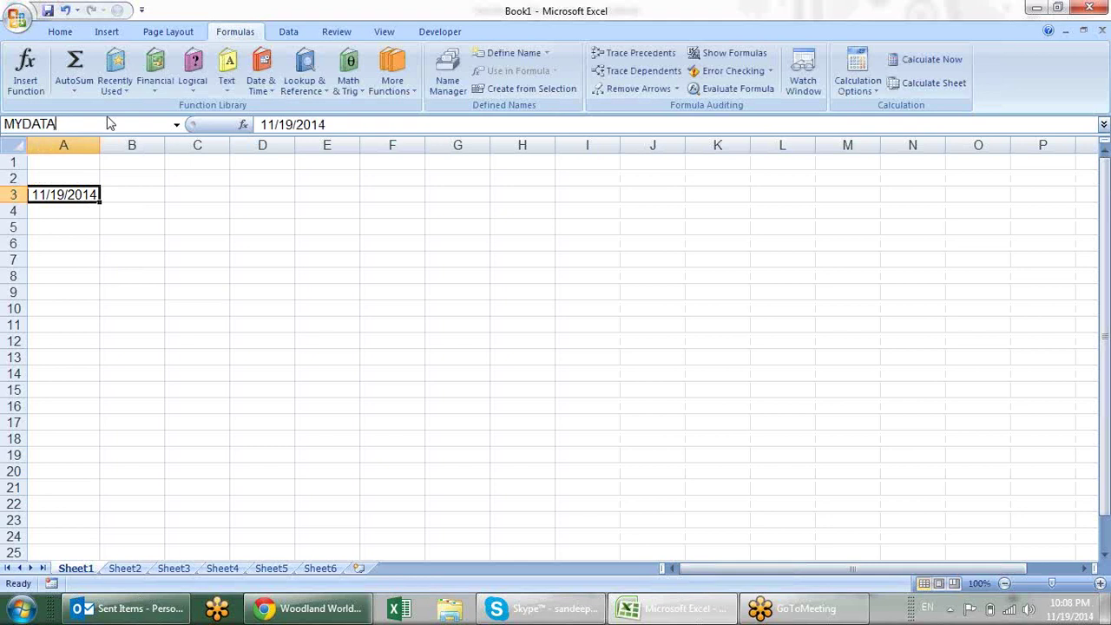
pyautogui.press('Return')
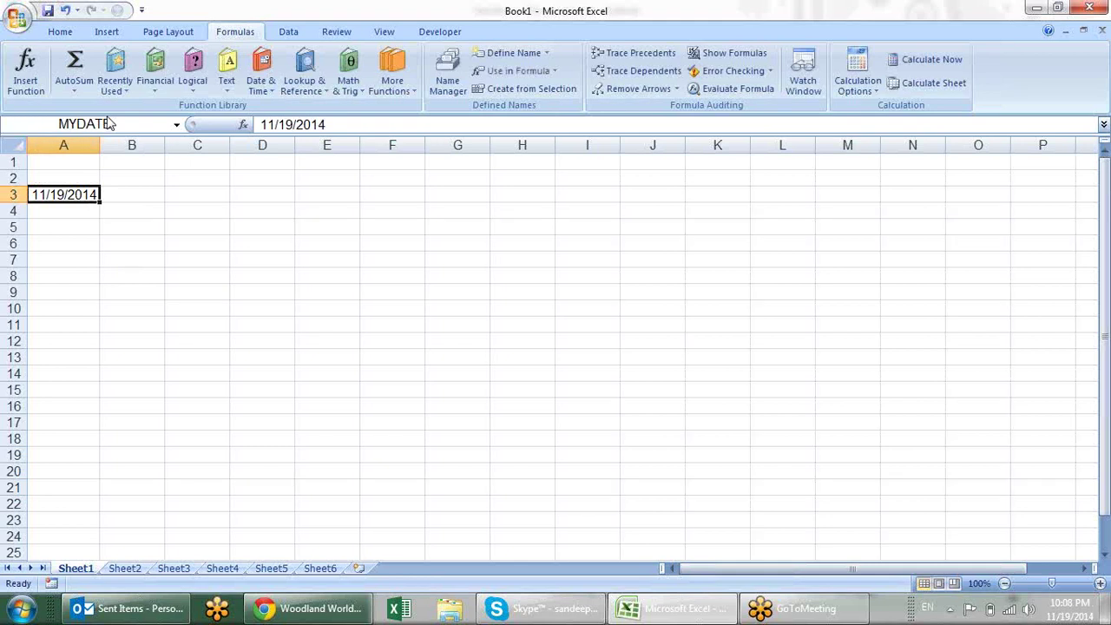
# - From Name Manager, start a new Workbook-scoped name for A3, proposing _11_19_2014
pyautogui.click(445, 86)
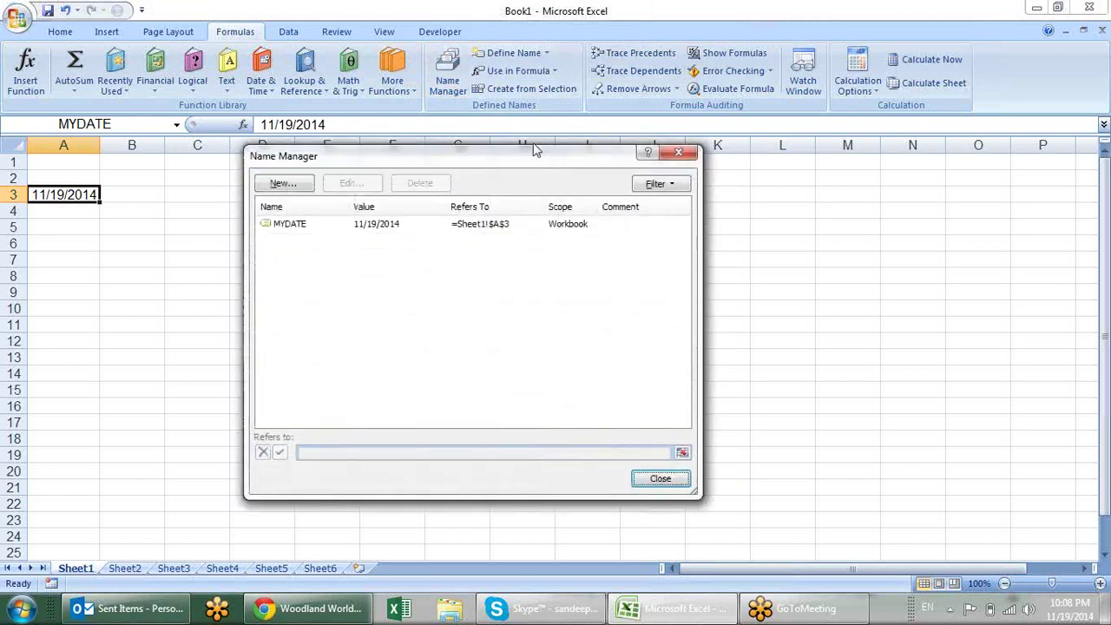
pyautogui.click(318, 225)
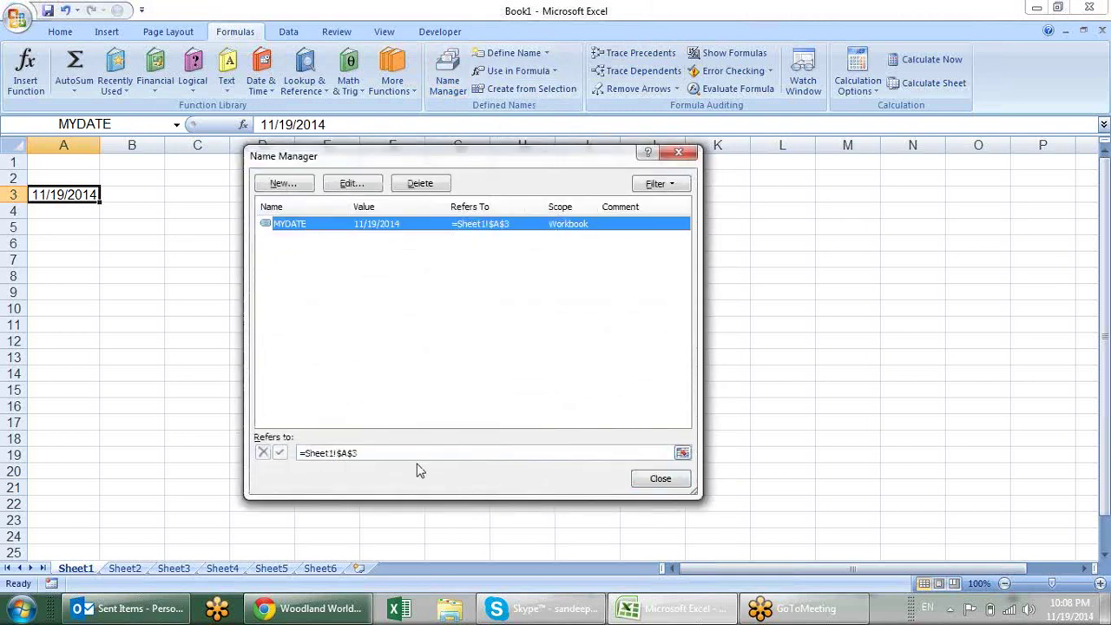
pyautogui.click(284, 185)
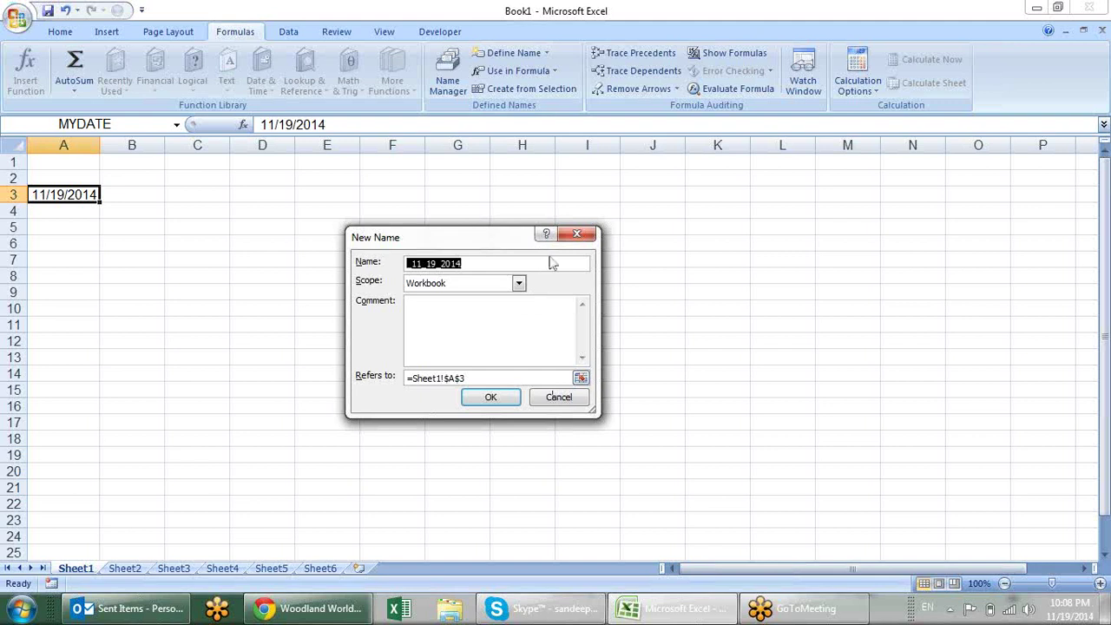
pyautogui.click(518, 284)
pyautogui.click(550, 283)
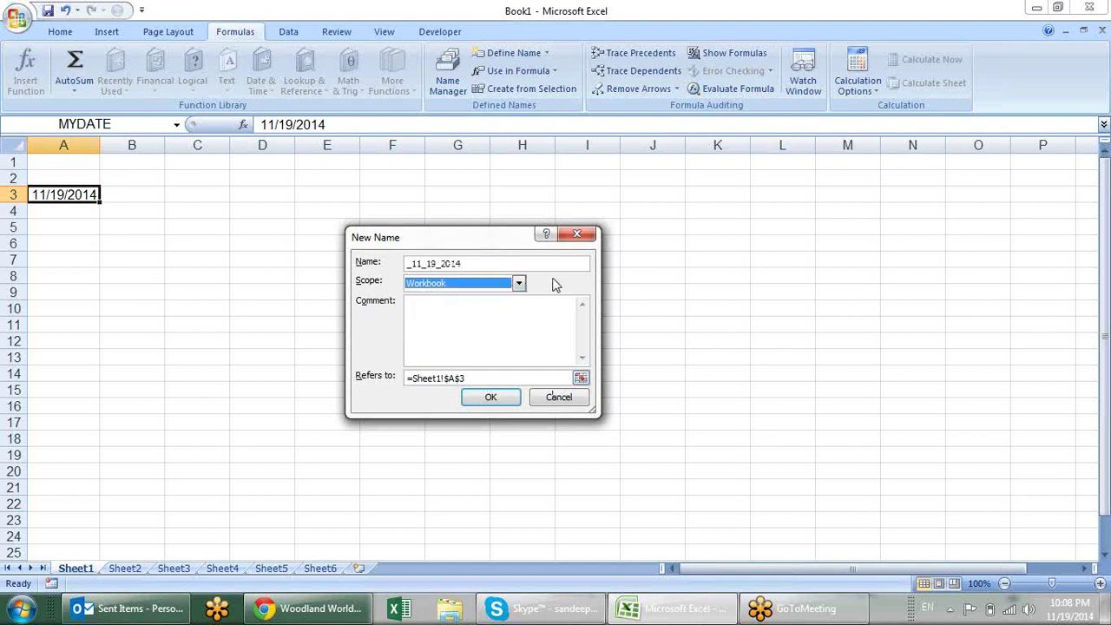
pyautogui.doubleClick(482, 263)
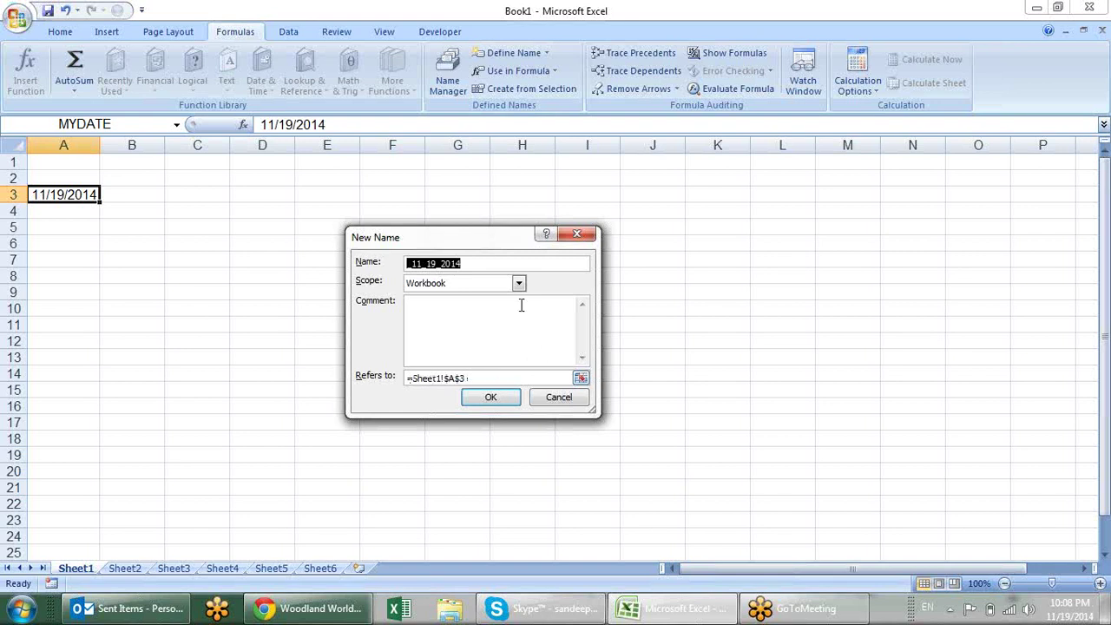
pyautogui.press('Escape')
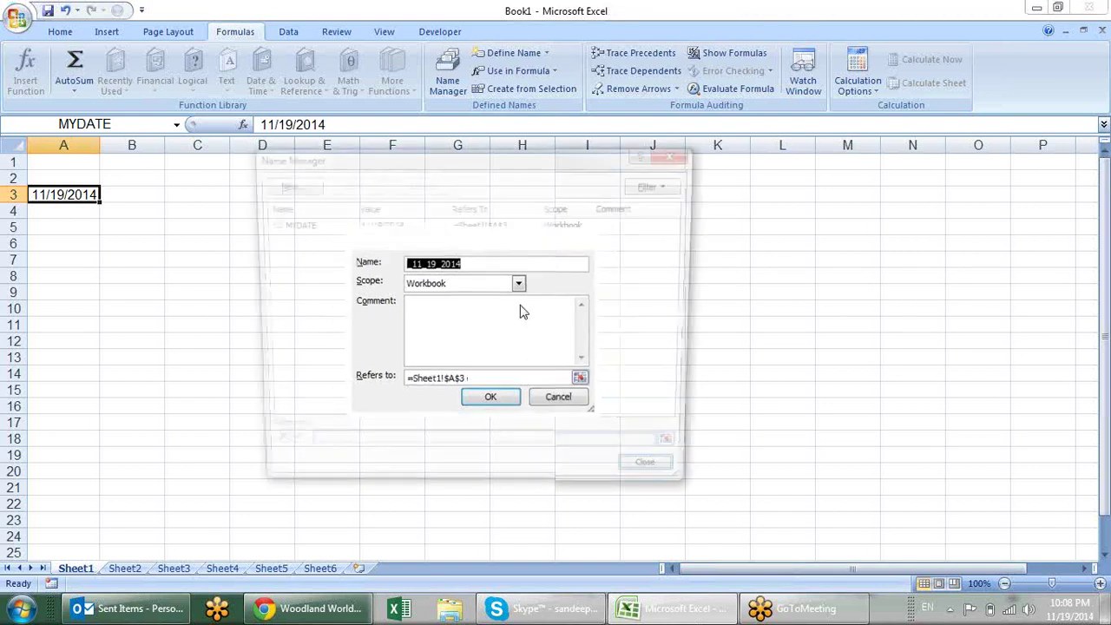
pyautogui.press('Escape')
pyautogui.click(296, 204)
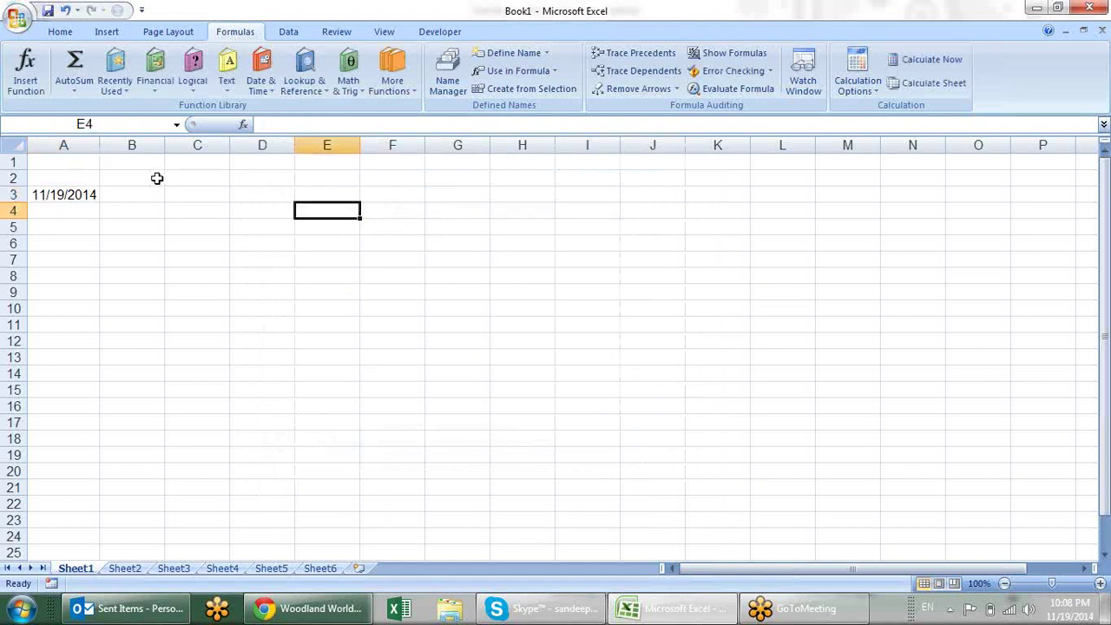
pyautogui.click(124, 205)
pyautogui.click(130, 189)
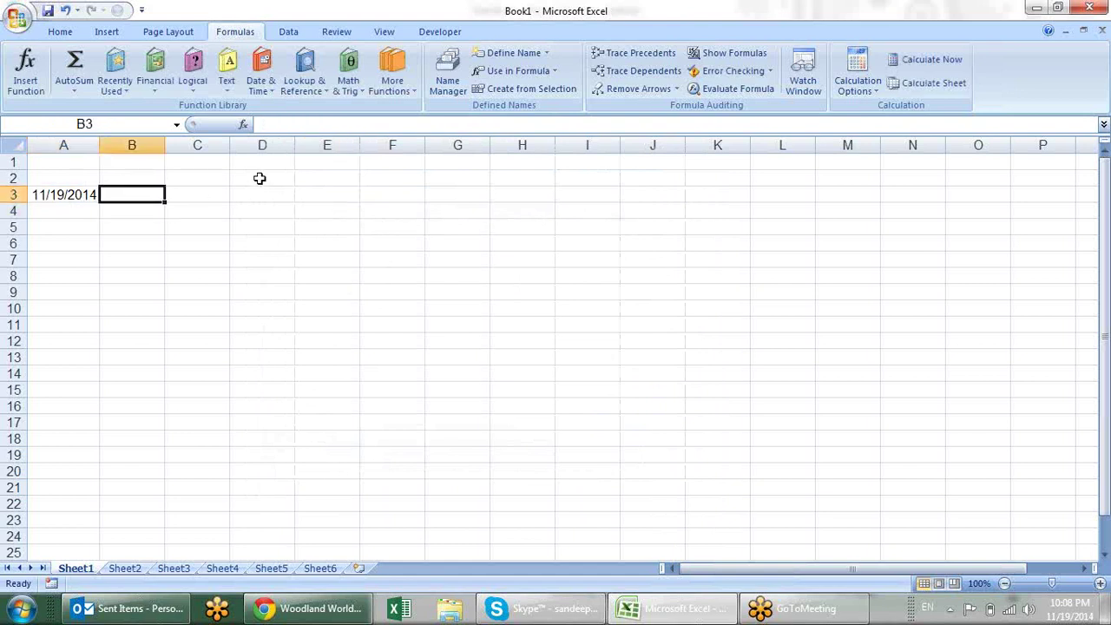
pyautogui.click(509, 57)
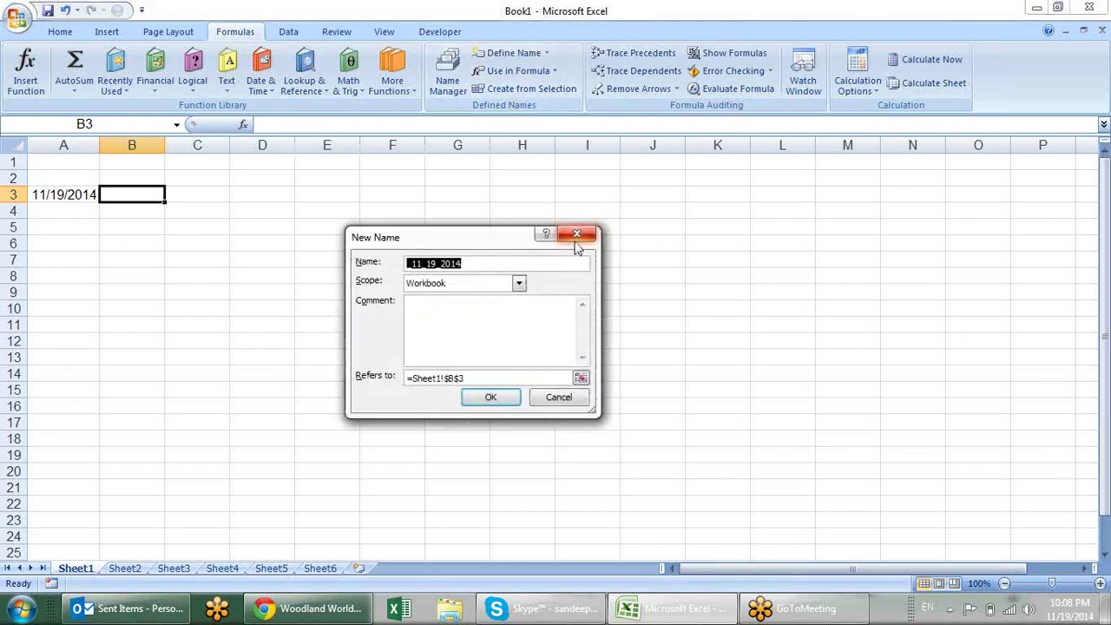
pyautogui.click(581, 378)
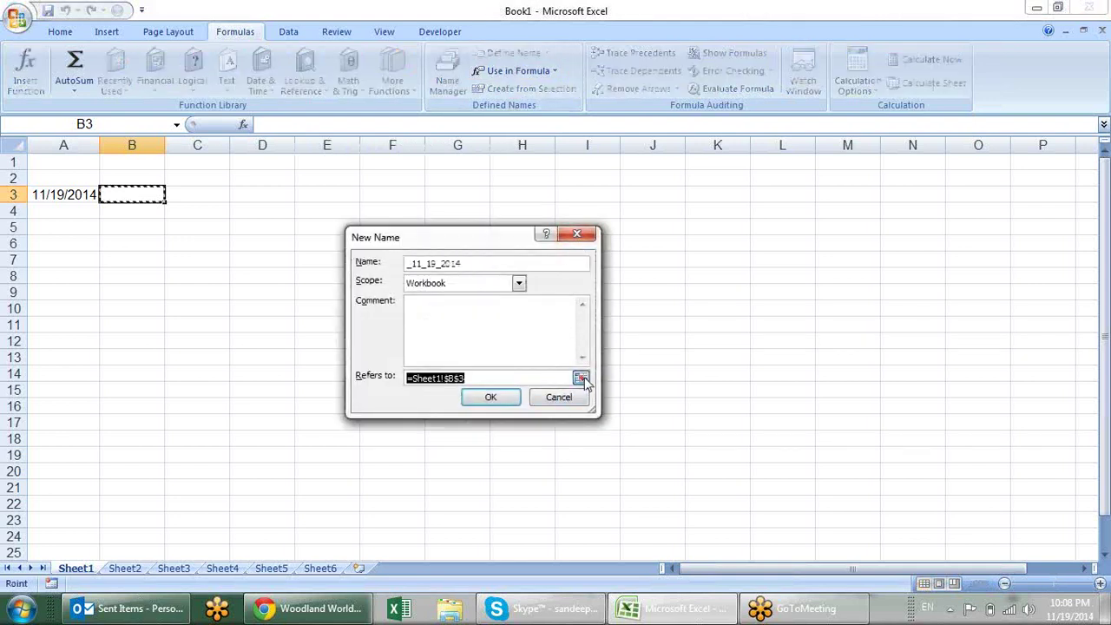
pyautogui.moveTo(280, 257); pyautogui.dragTo(306, 461)
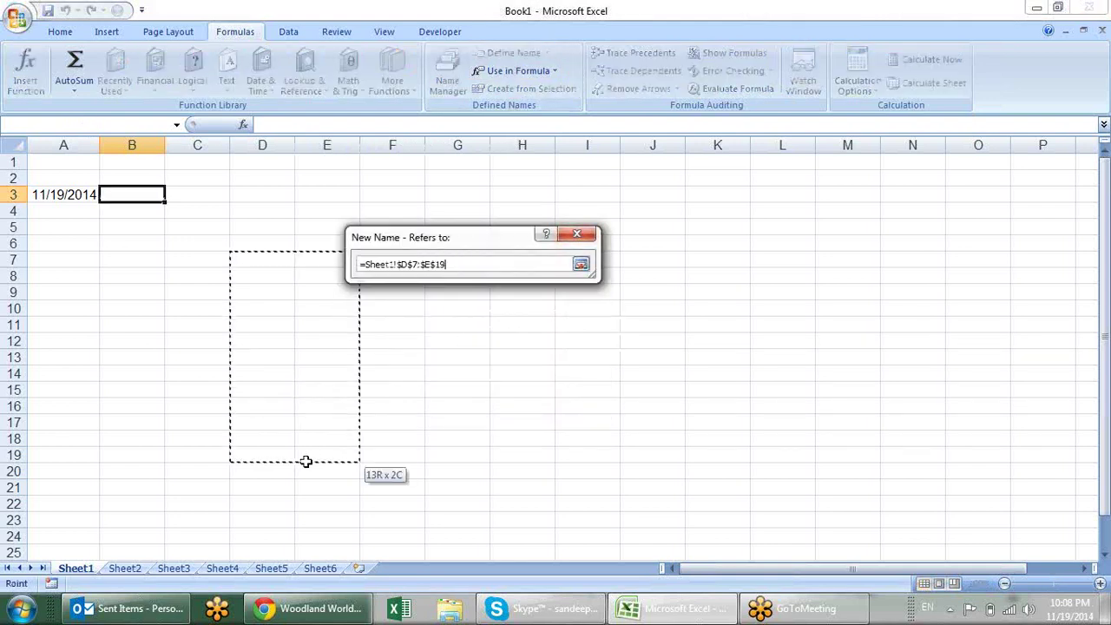
pyautogui.click(580, 264)
pyautogui.moveTo(482, 265); pyautogui.dragTo(352, 262)
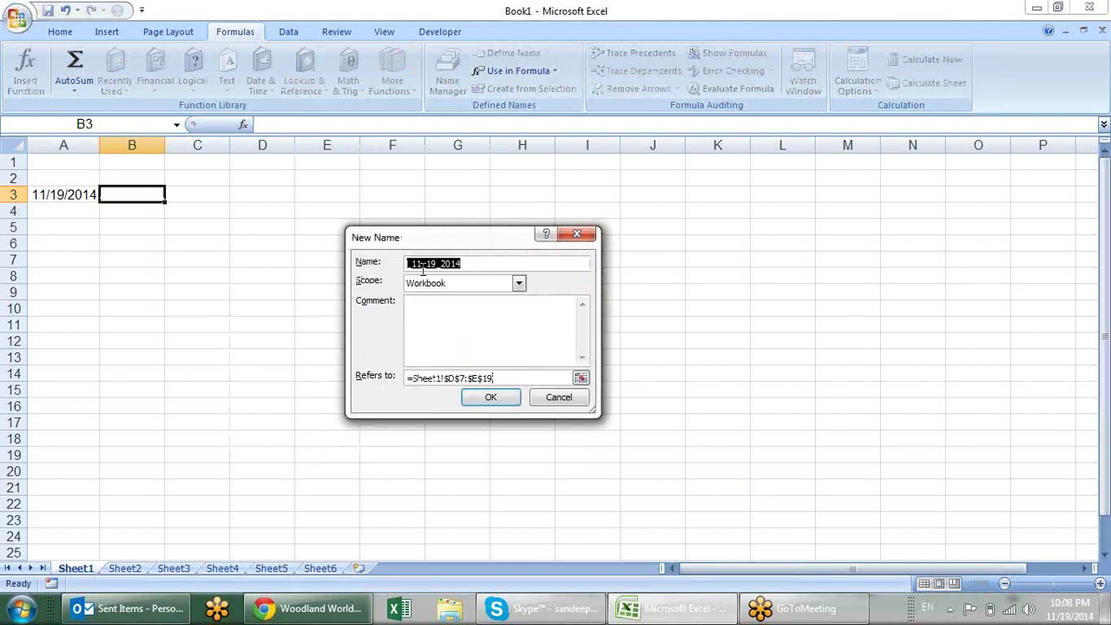
pyautogui.click(571, 399)
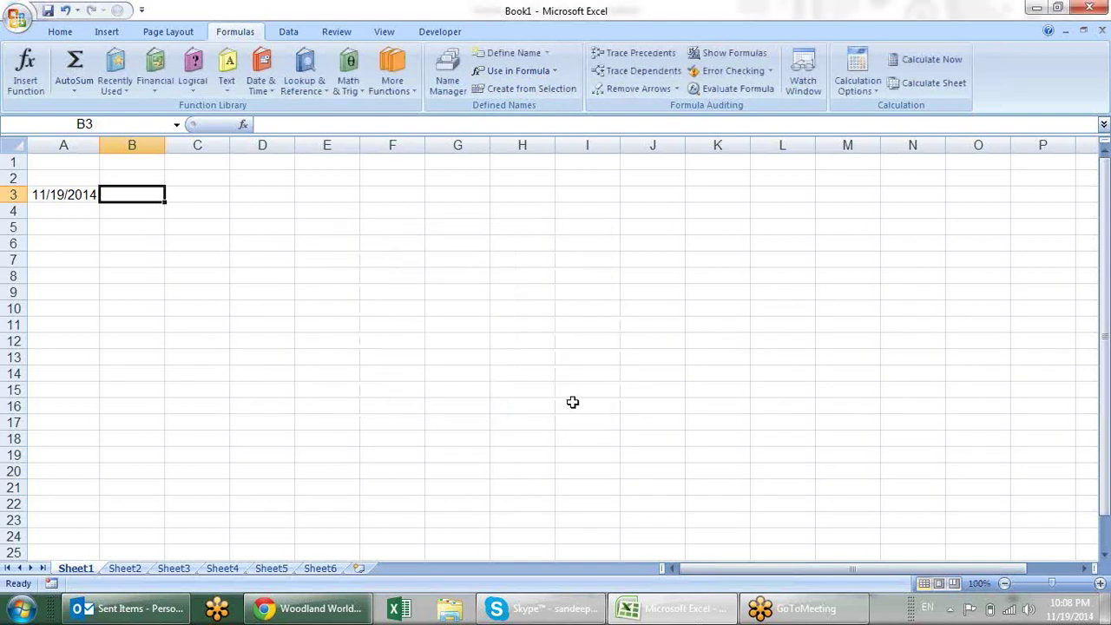
# - Insert the MYDATE name into B3, then cancel that entry
pyautogui.click(536, 71)
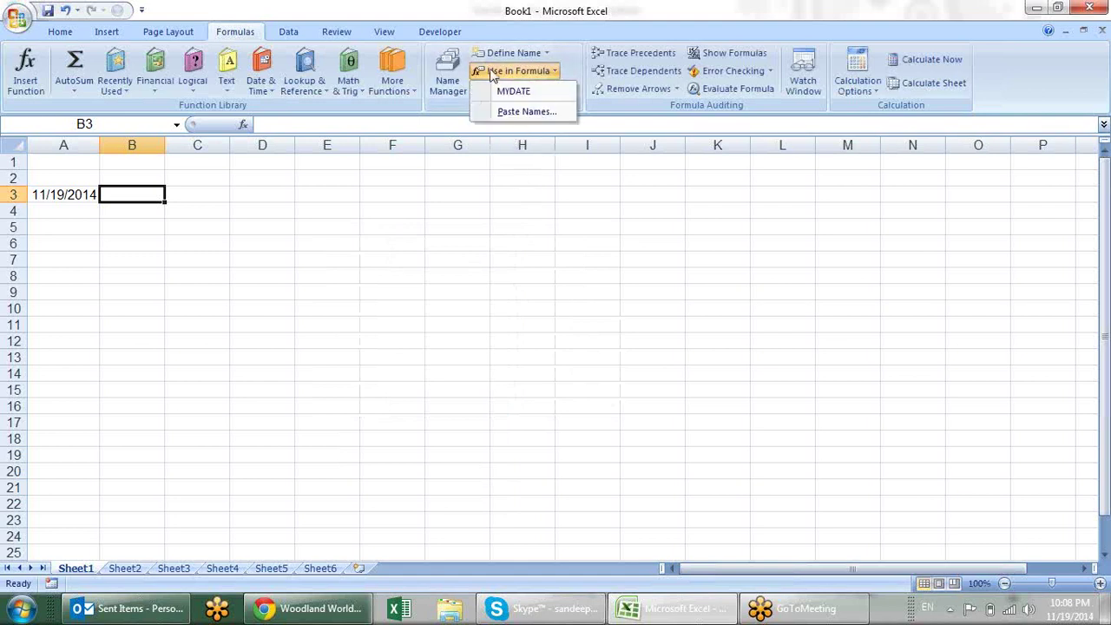
pyautogui.click(541, 94)
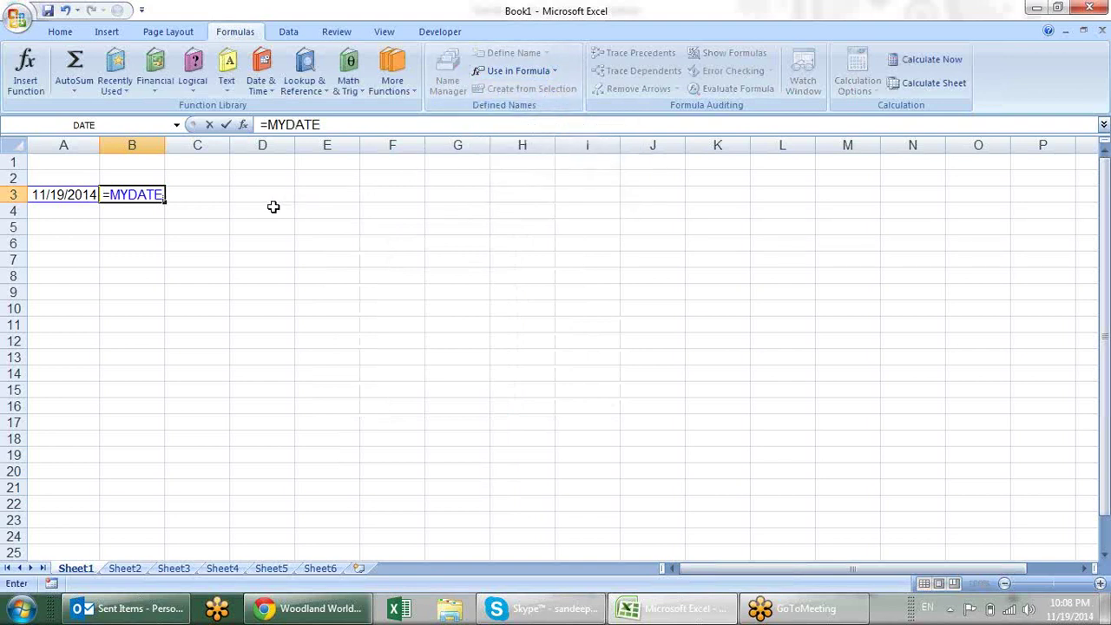
pyautogui.press('Escape')
# - In D3 build =TEXT(MYDATE,"MMM" using the TEXT suggestion and the MYDATE name
pyautogui.click(239, 198)
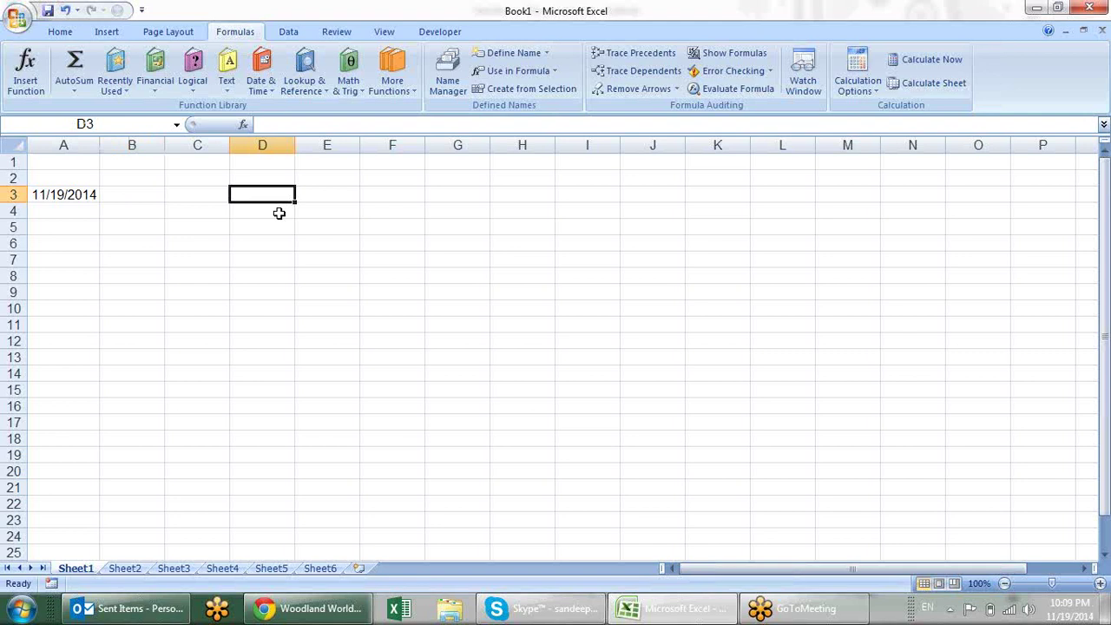
pyautogui.write('=TE')
pyautogui.doubleClick(280, 215)
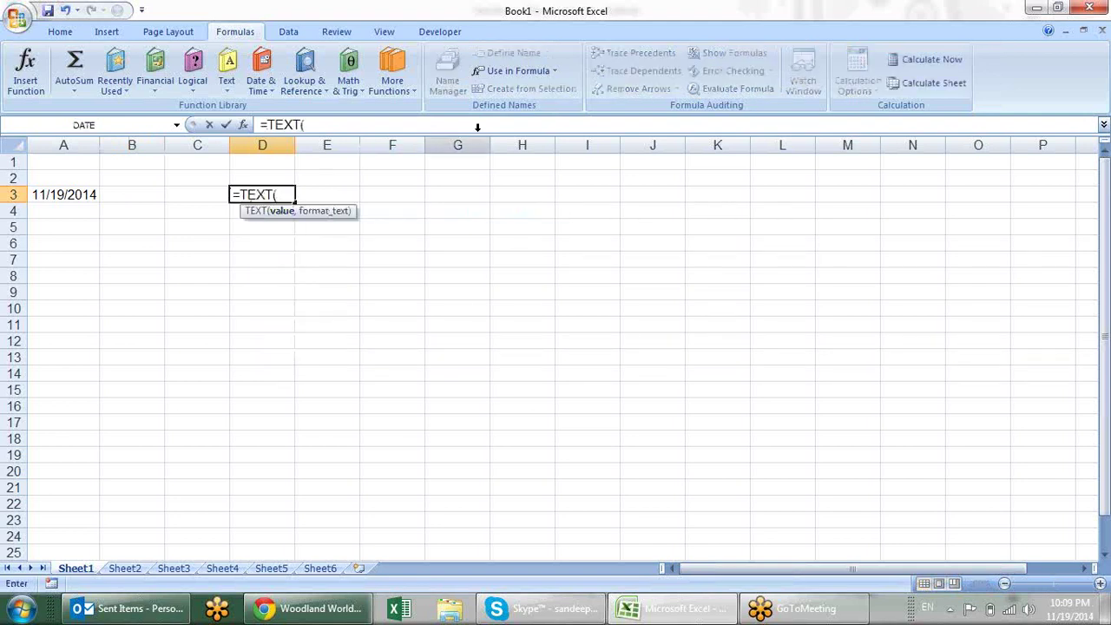
pyautogui.click(554, 71)
pyautogui.click(557, 92)
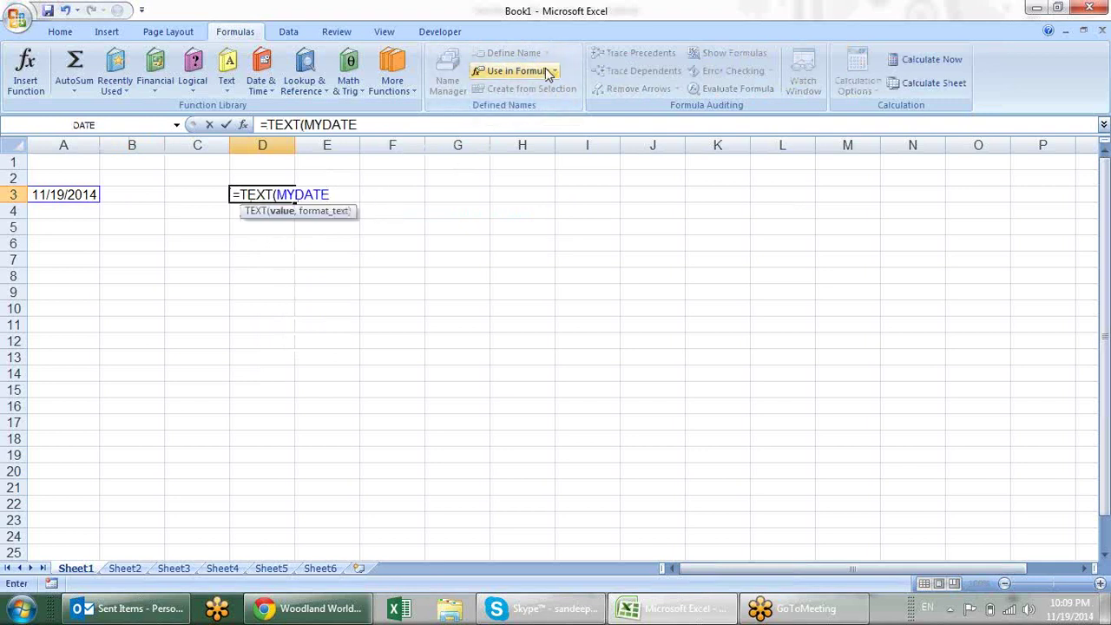
pyautogui.click(550, 71)
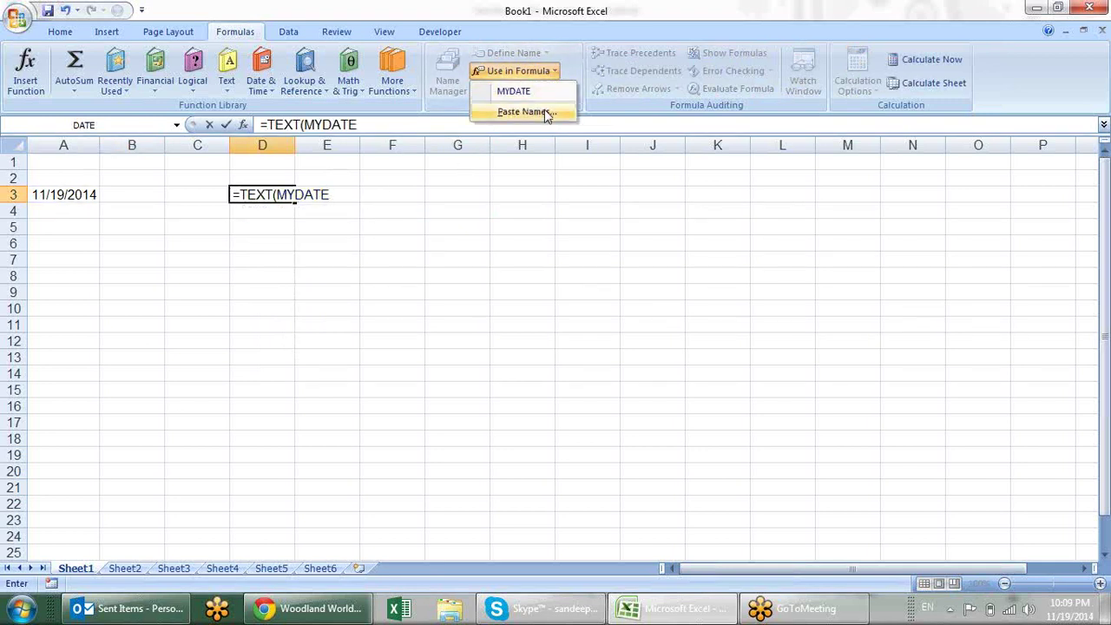
pyautogui.click(340, 193)
pyautogui.write(',')
pyautogui.write(',')
pyautogui.write('"MMM')
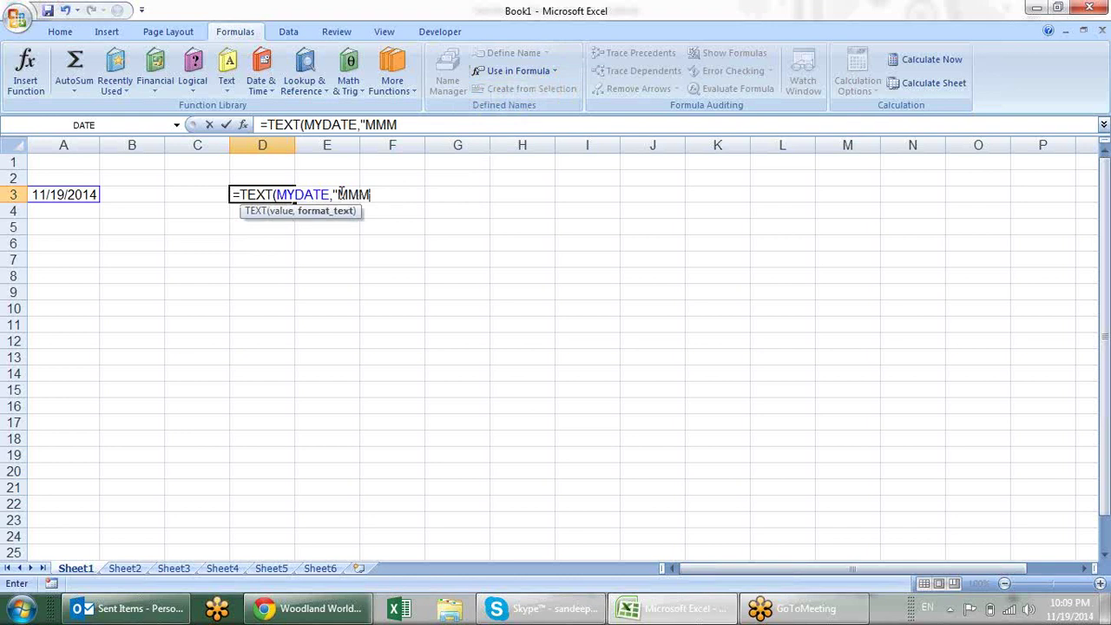
# - Commit the TEXT formula in D3, then delete it
pyautogui.press('Return')
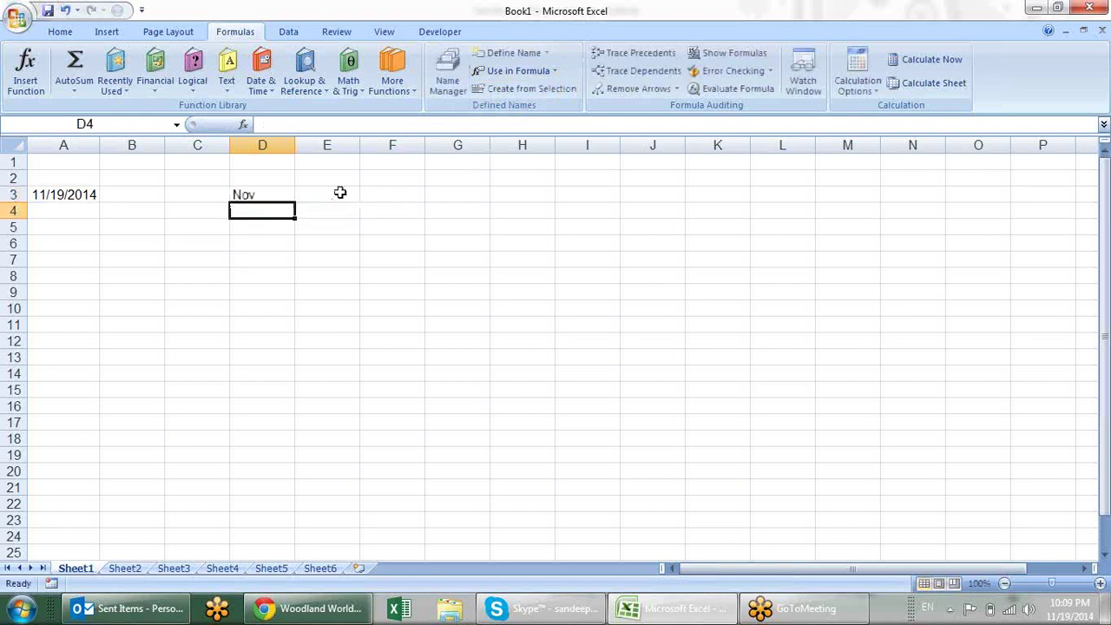
pyautogui.press('Up')
pyautogui.press('Delete')
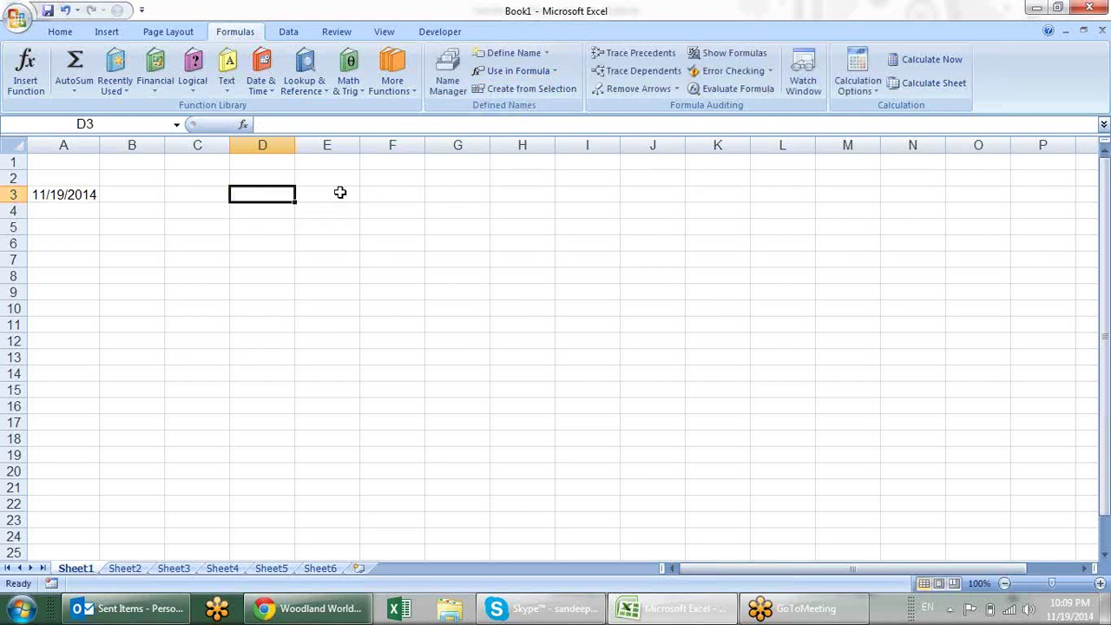
# - Try creating names from the top row of A1:E1, dismissing the invalid-selection error
pyautogui.click(545, 88)
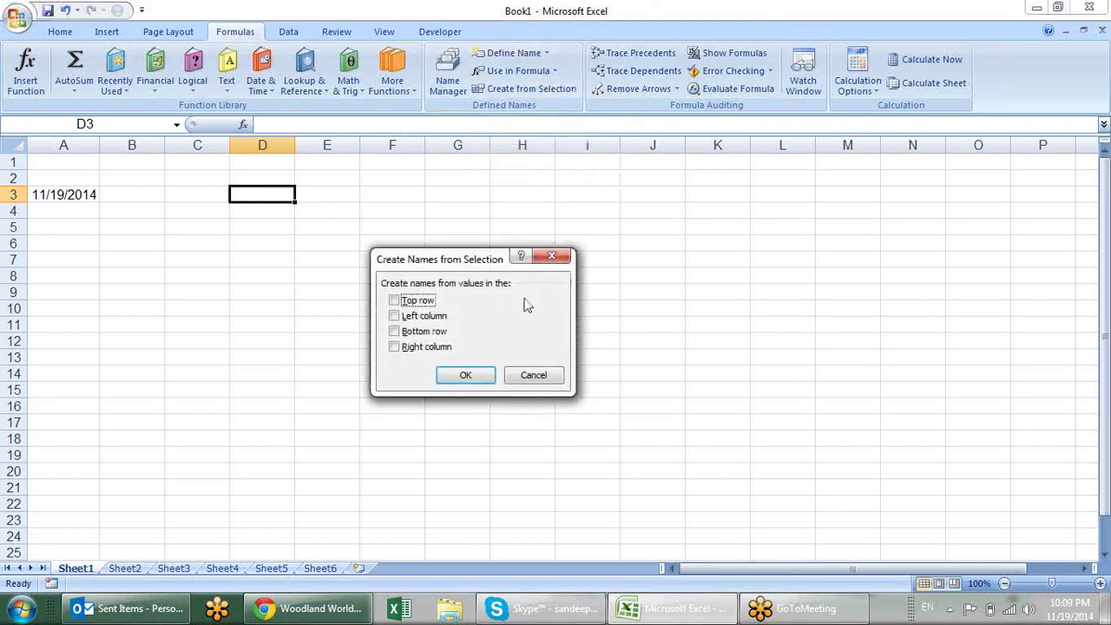
pyautogui.click(563, 254)
pyautogui.click(590, 237)
pyautogui.moveTo(79, 163); pyautogui.dragTo(338, 163)
pyautogui.click(560, 85)
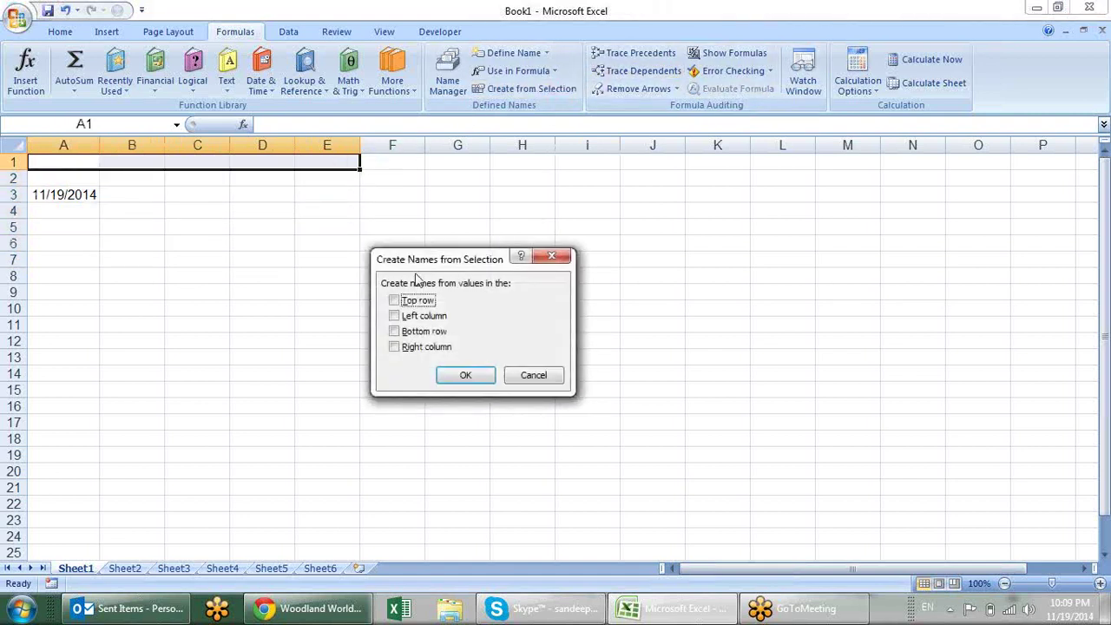
pyautogui.click(403, 304)
pyautogui.click(482, 379)
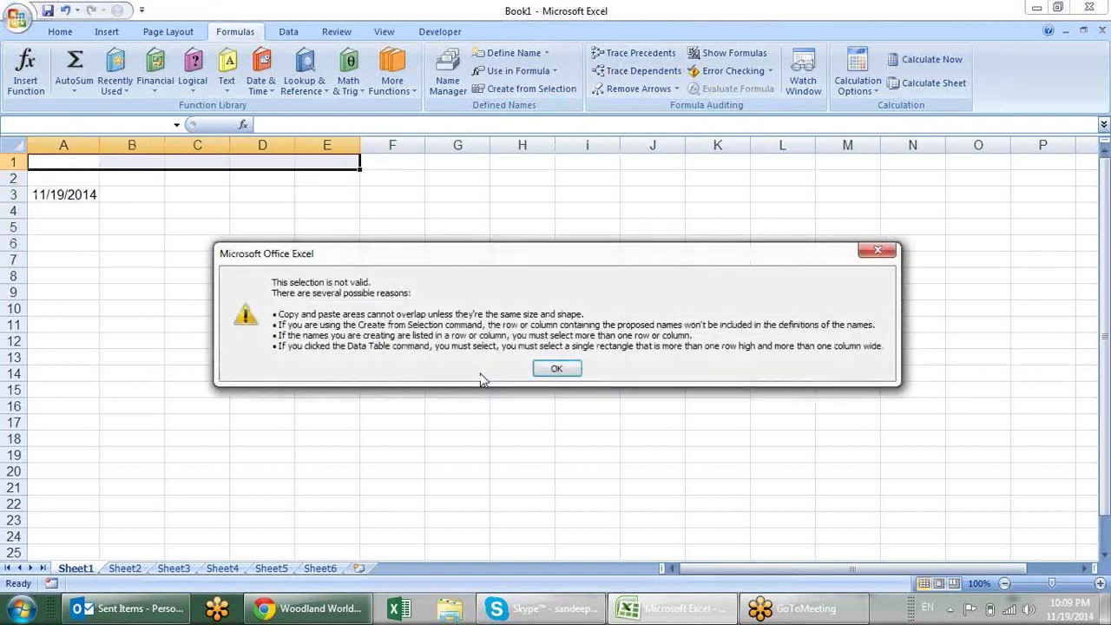
pyautogui.press('Return')
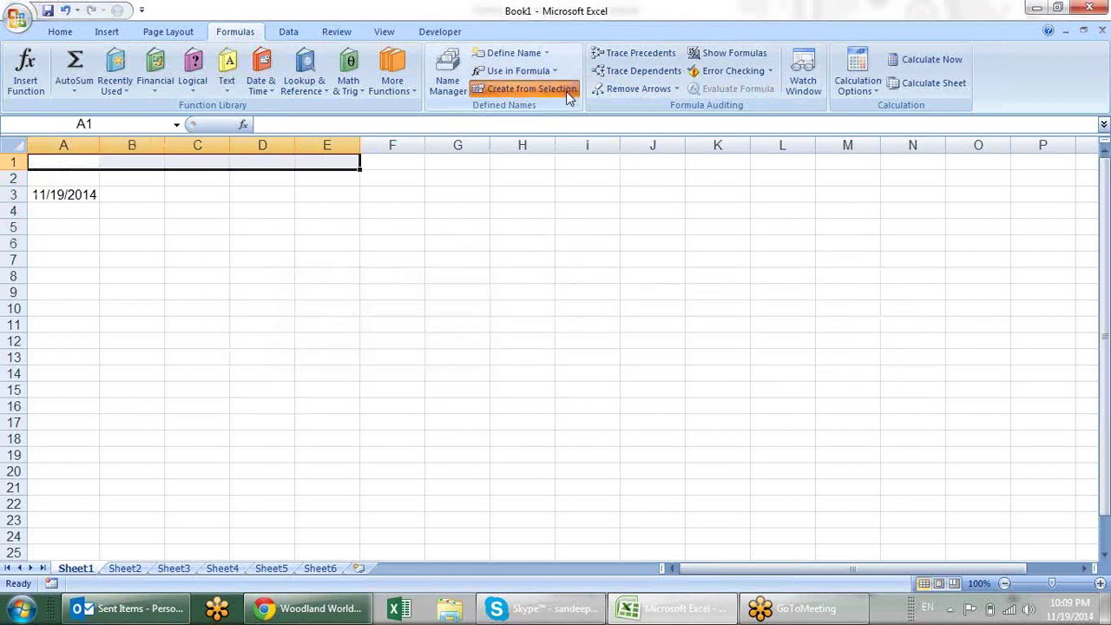
# - Select A1:D16 and try Create from Selection with Top row, then cancel
pyautogui.click(563, 90)
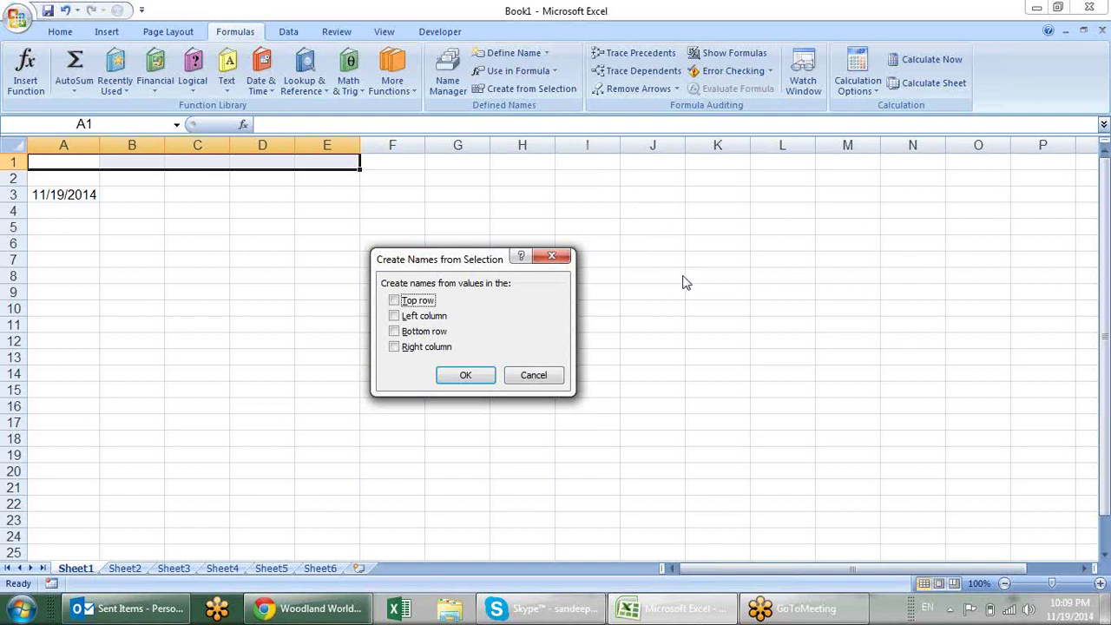
pyautogui.press('Escape')
pyautogui.click(305, 208)
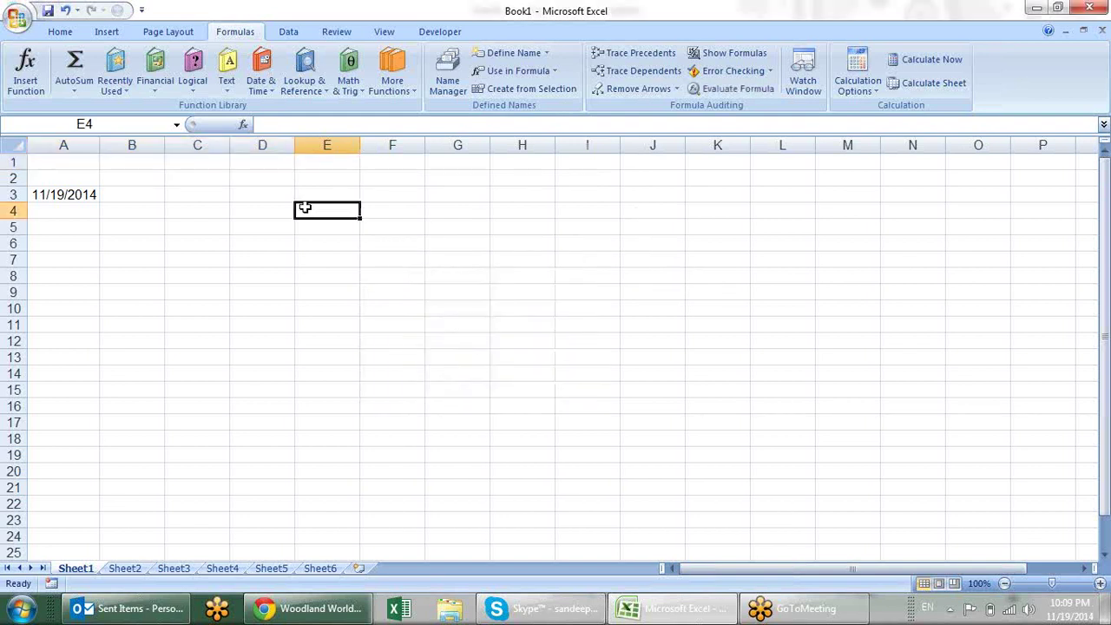
pyautogui.click(70, 192)
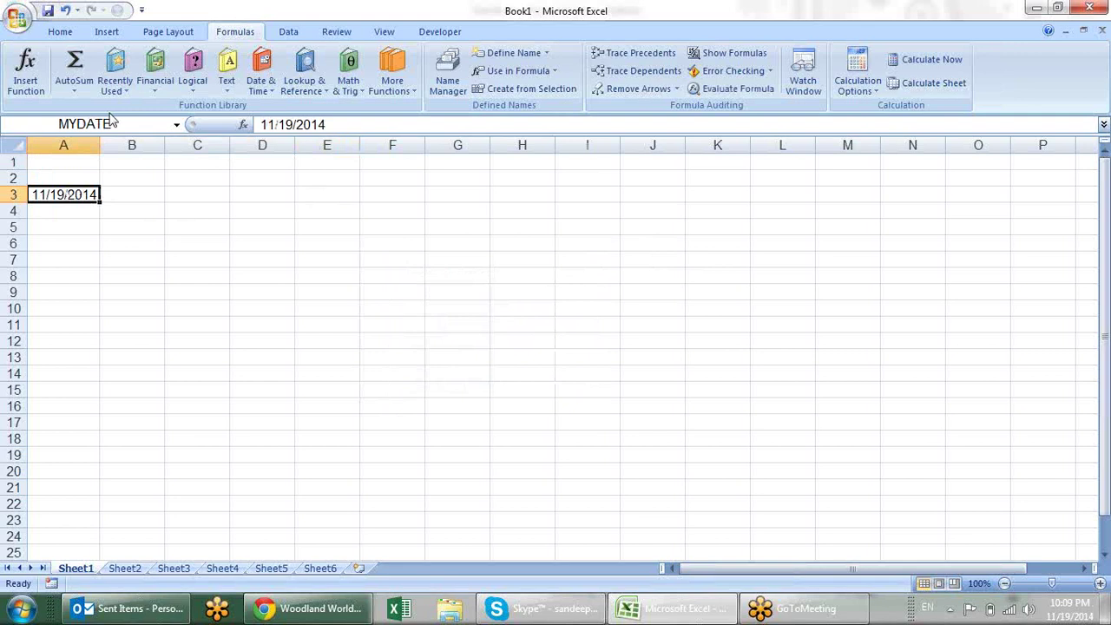
pyautogui.click(89, 169)
pyautogui.moveTo(89, 168); pyautogui.dragTo(281, 408)
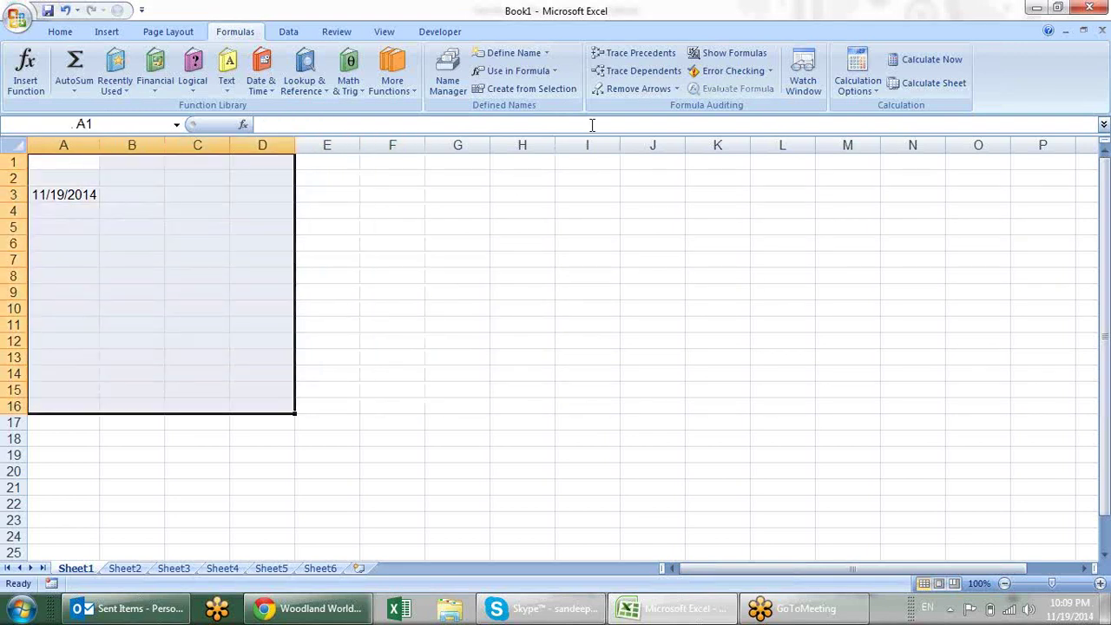
pyautogui.click(523, 89)
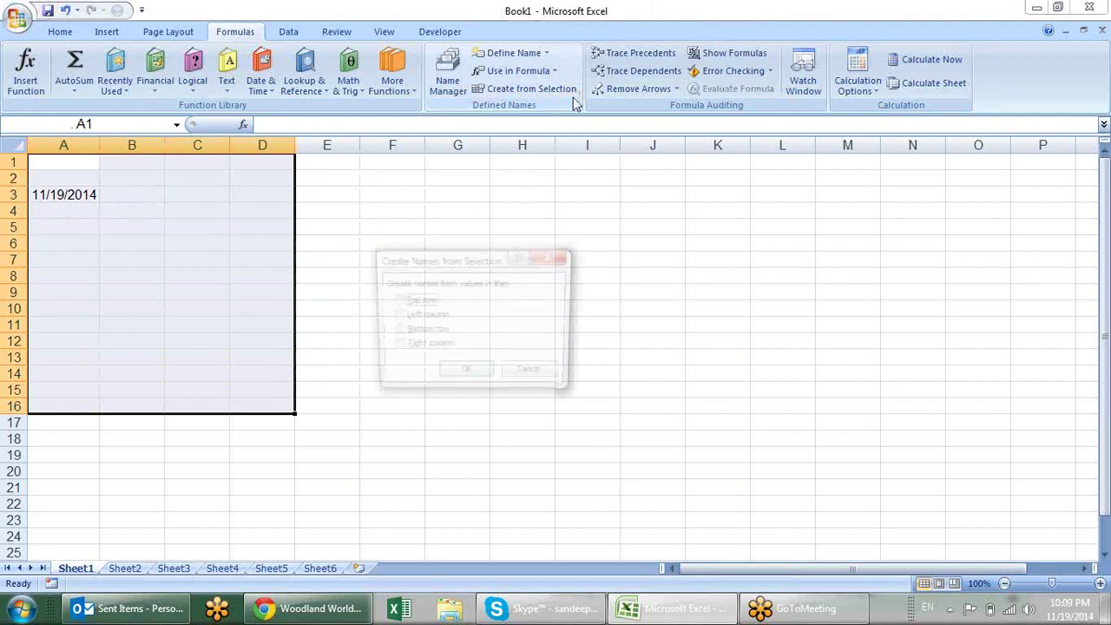
pyautogui.click(411, 303)
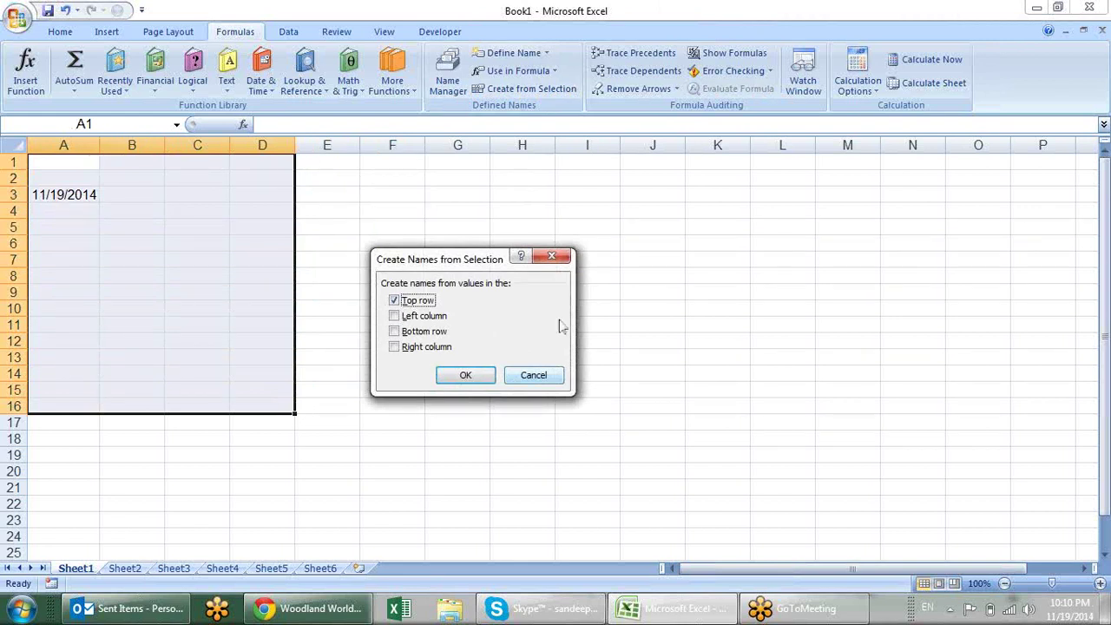
pyautogui.click(553, 374)
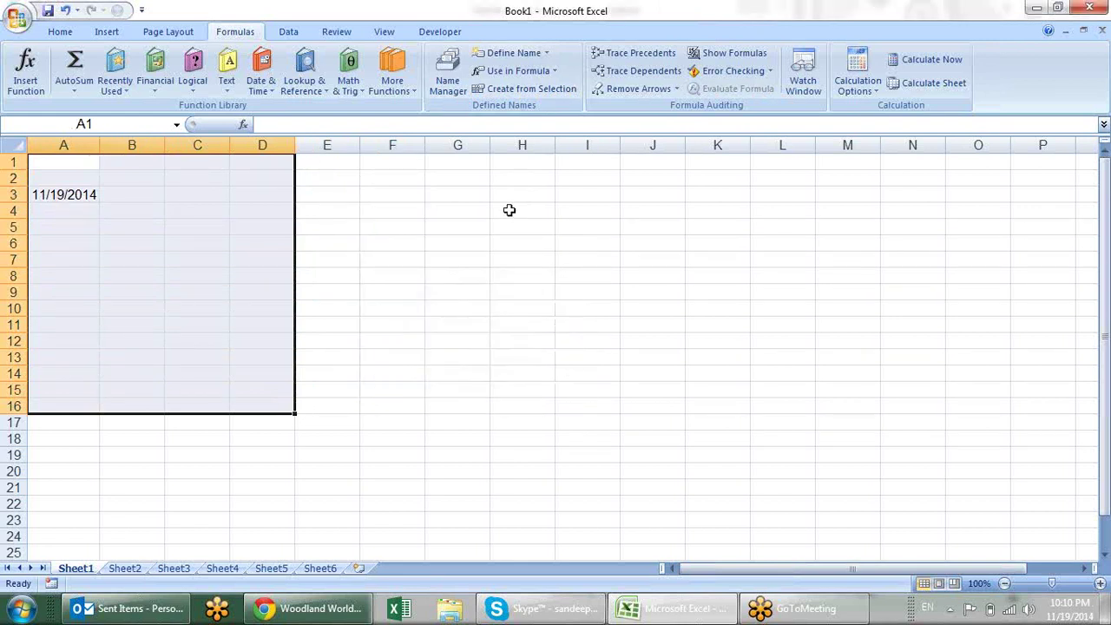
pyautogui.click(509, 209)
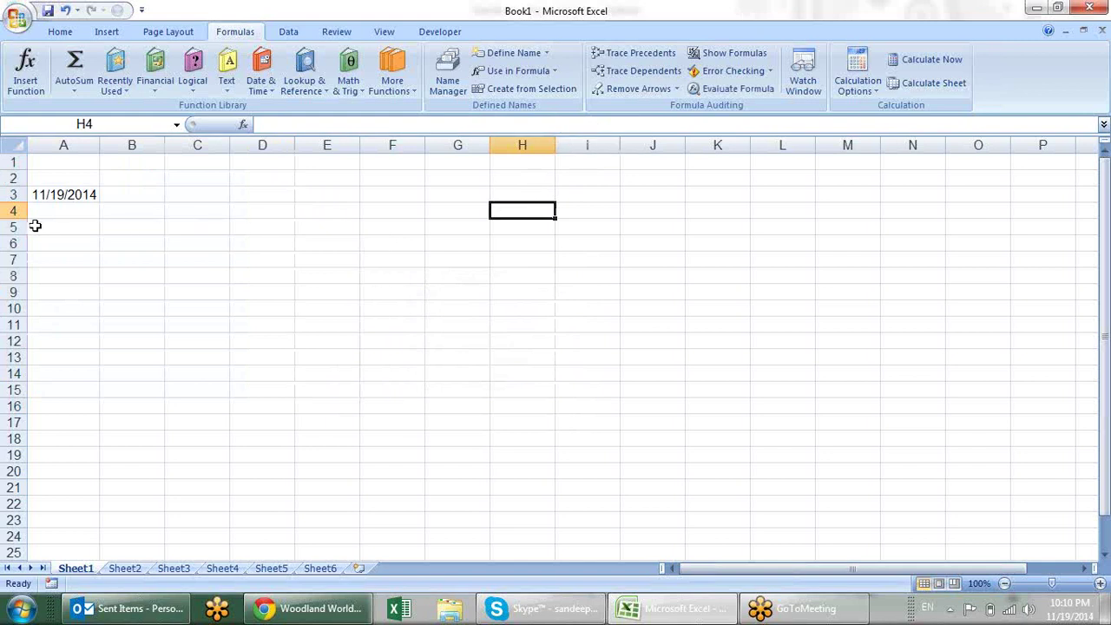
# - Make D3 =MYDATE by referencing A3, and format it as the date 19-Nov-14
pyautogui.click(84, 195)
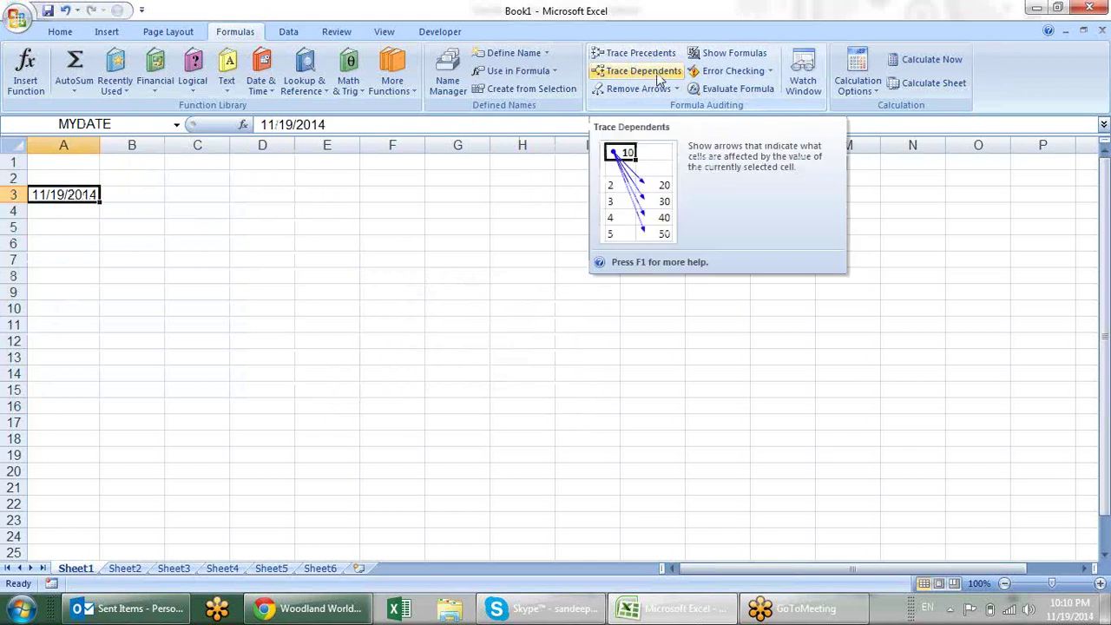
pyautogui.click(199, 202)
pyautogui.click(292, 200)
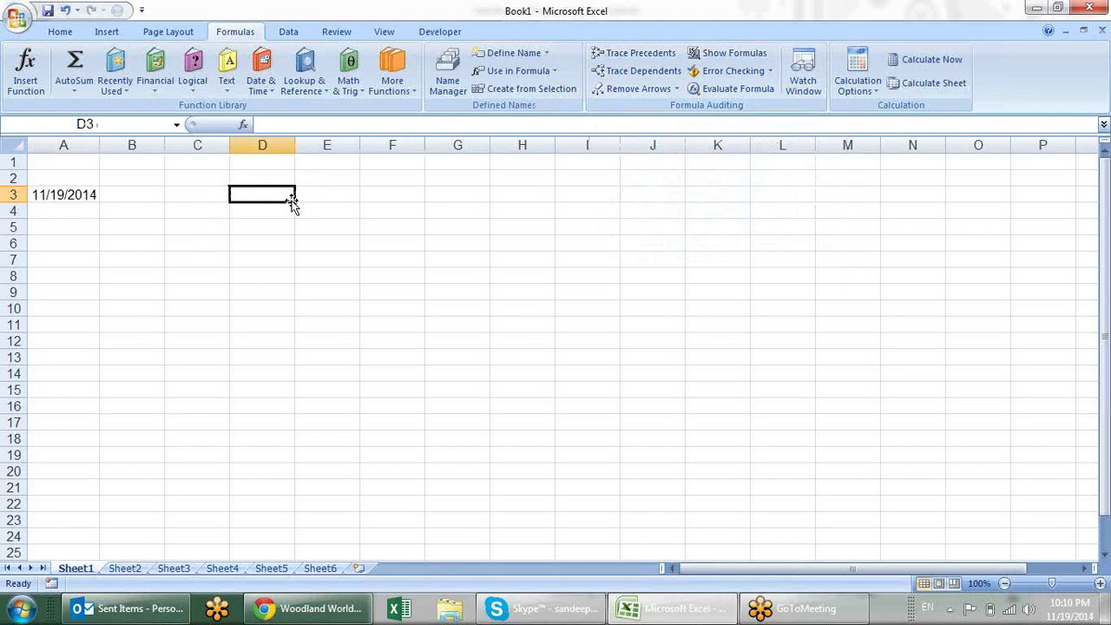
pyautogui.write('=')
pyautogui.click(75, 194)
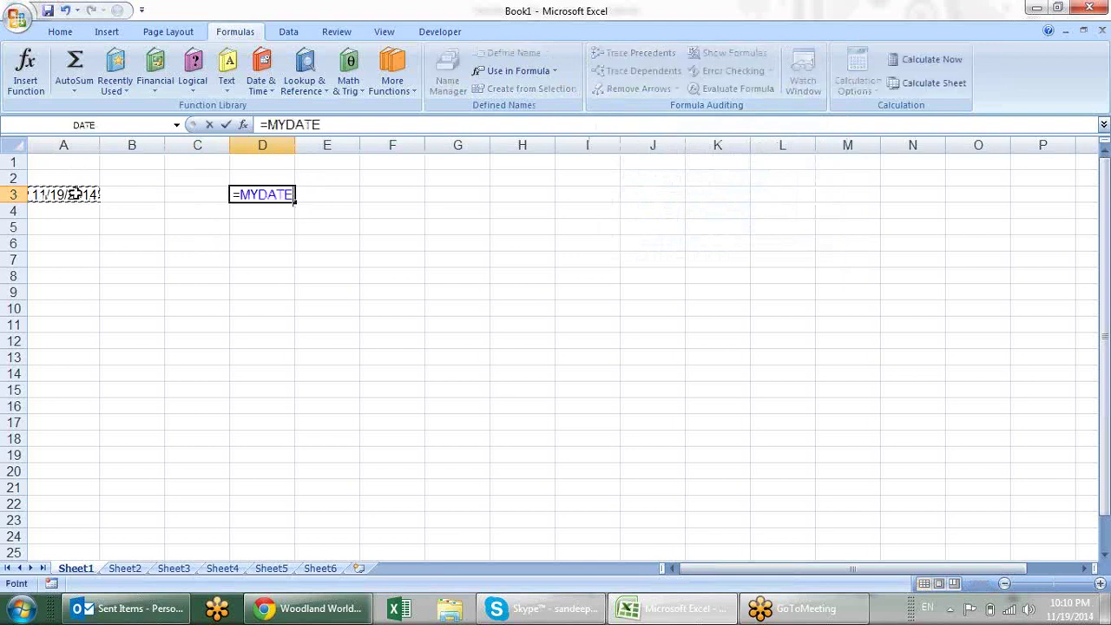
pyautogui.press('Return')
pyautogui.click(276, 194)
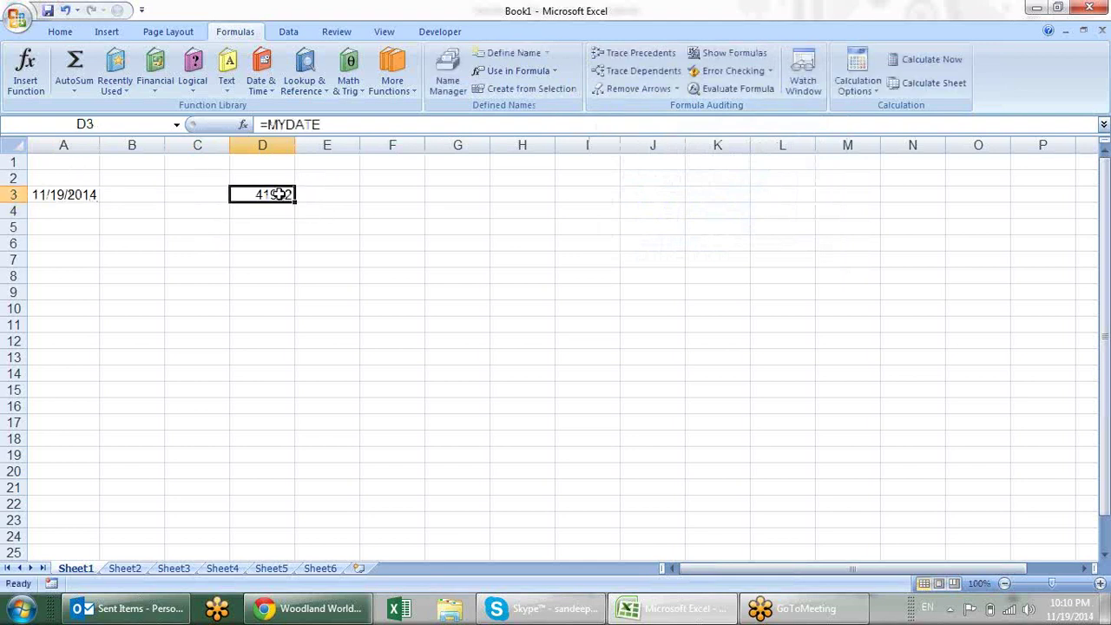
pyautogui.hotkey('ctrl', 'shift', '3')
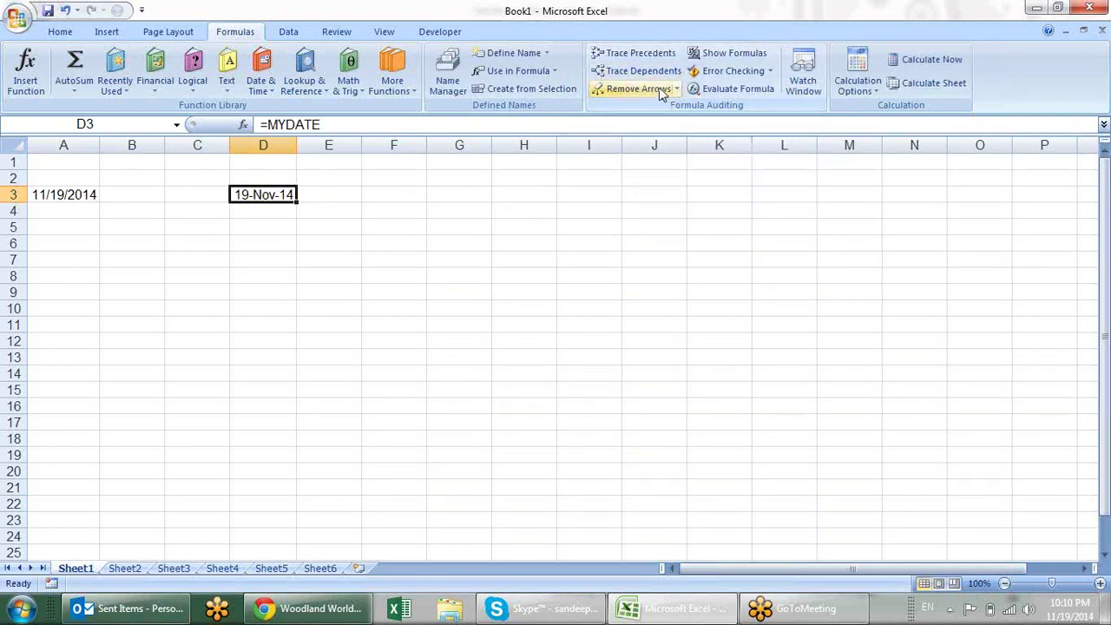
# - Trace and clear D3's precedents, then trace A3's dependents, showing an arrow to D3
pyautogui.click(627, 54)
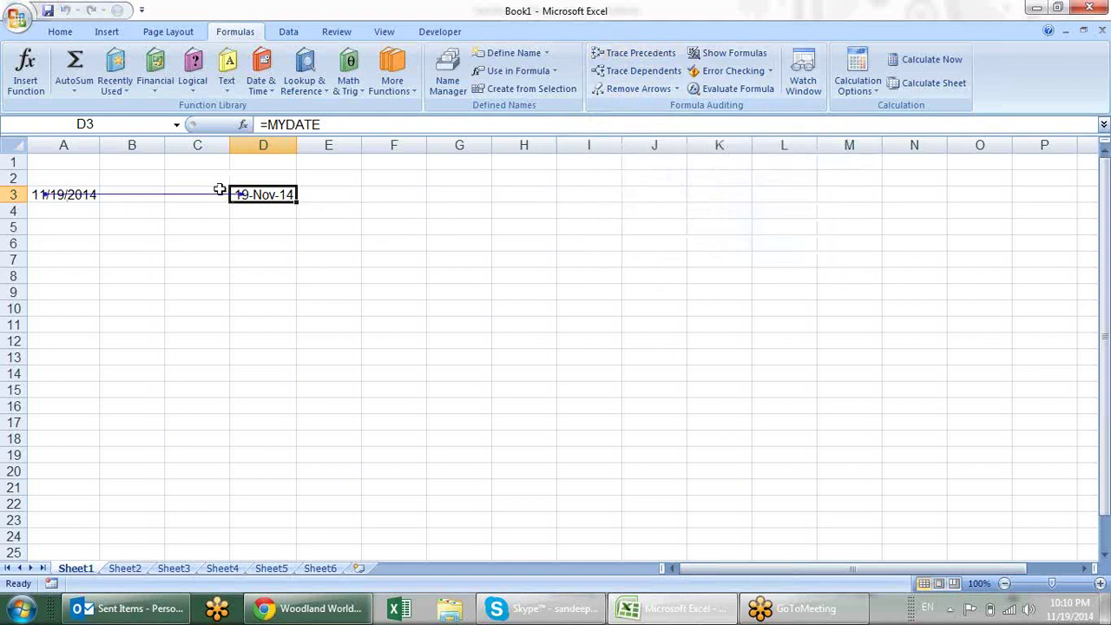
pyautogui.click(636, 92)
pyautogui.click(54, 197)
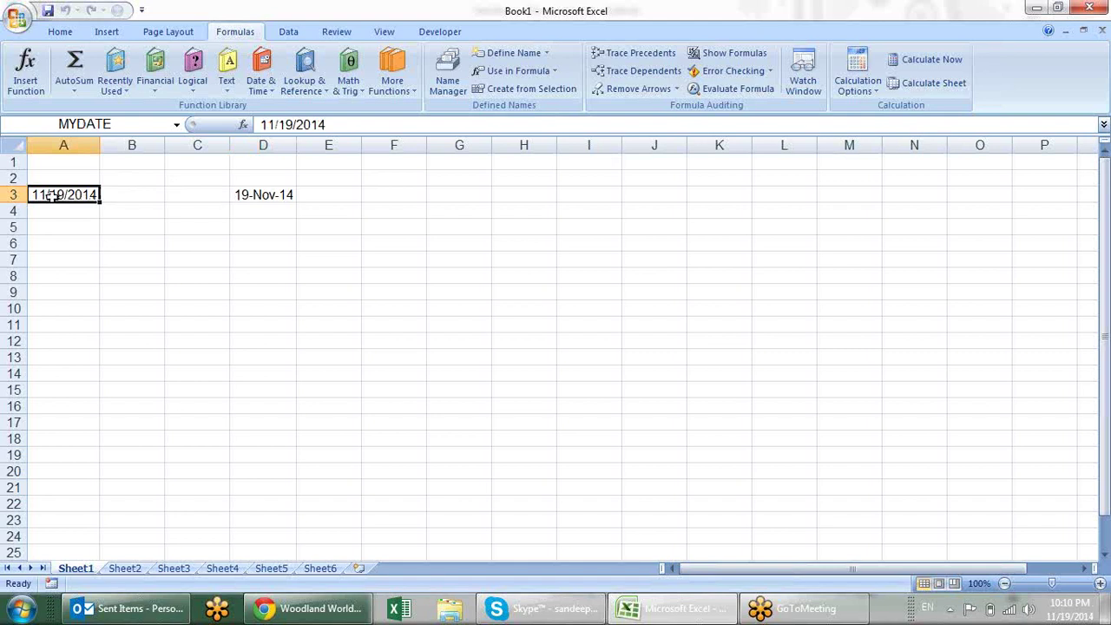
pyautogui.click(648, 73)
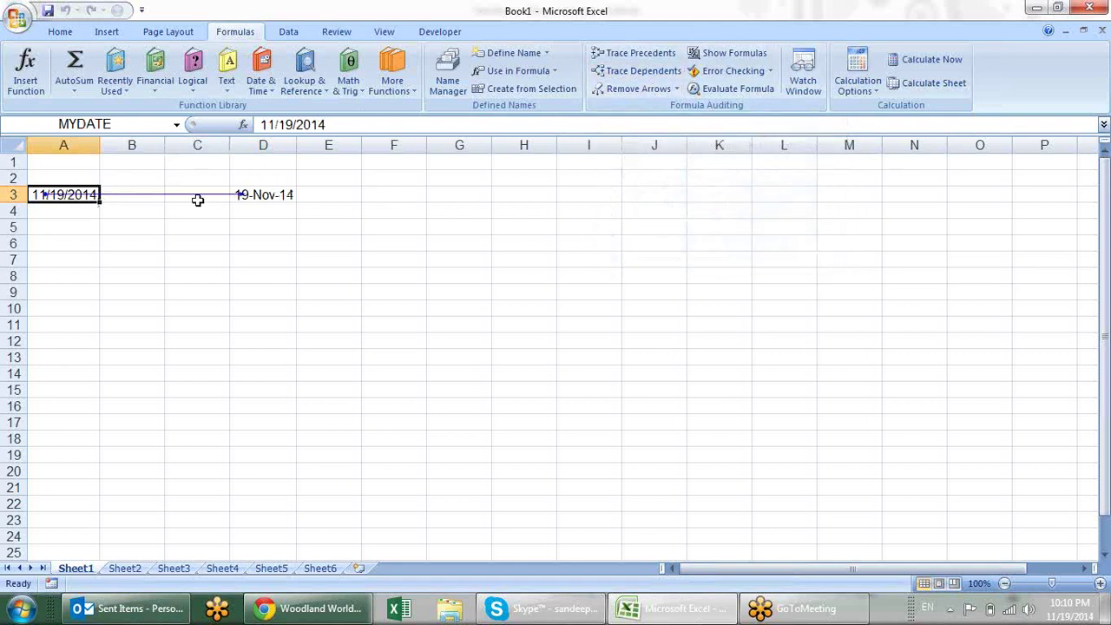
pyautogui.click(302, 241)
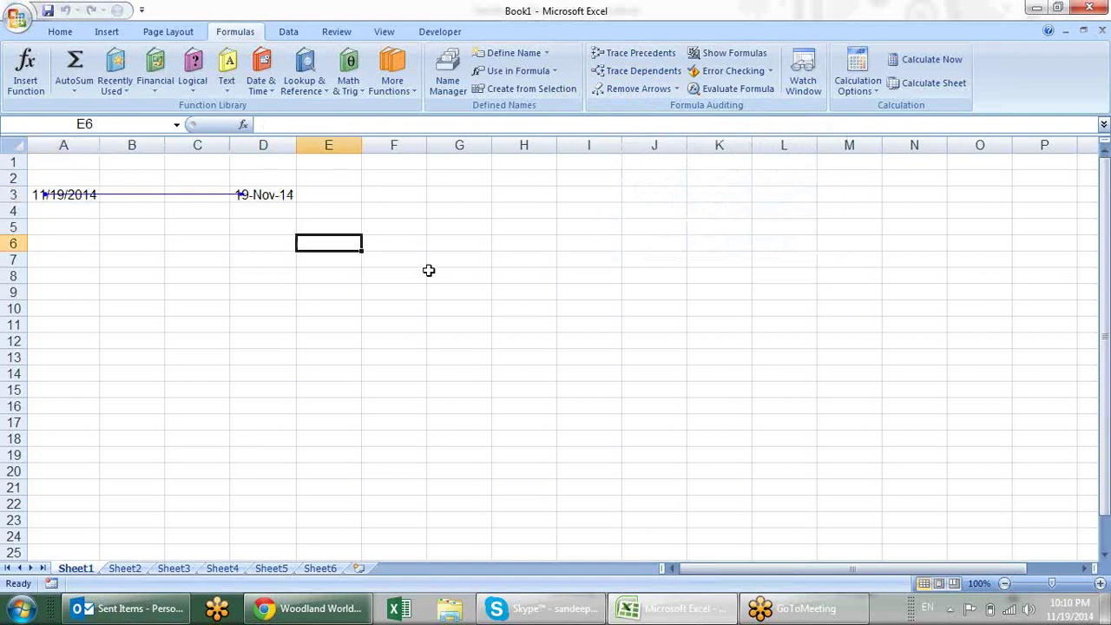
# - Abandon the first entry in E6 and remove the trace arrow
pyautogui.write('=')
pyautogui.hotkey('ctrl', 'Return')
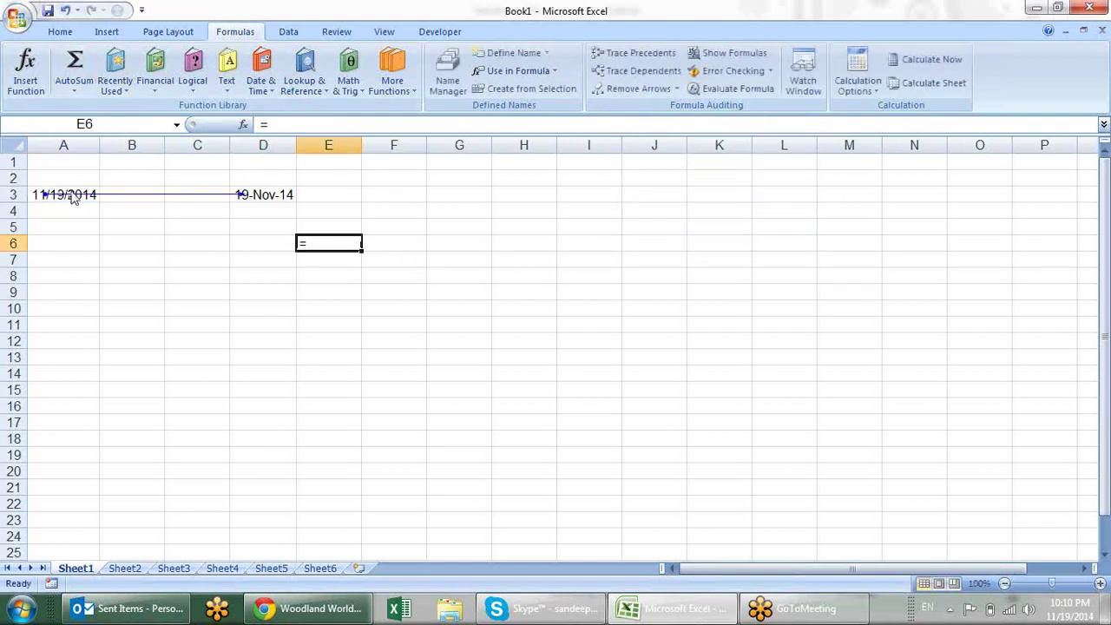
pyautogui.click(82, 210)
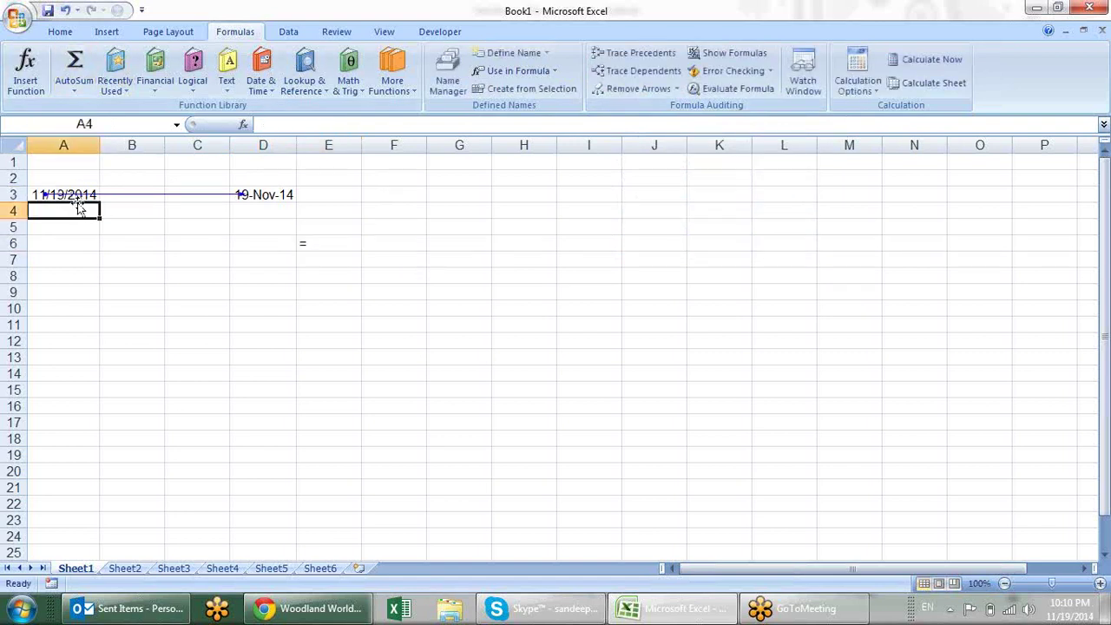
pyautogui.doubleClick(337, 242)
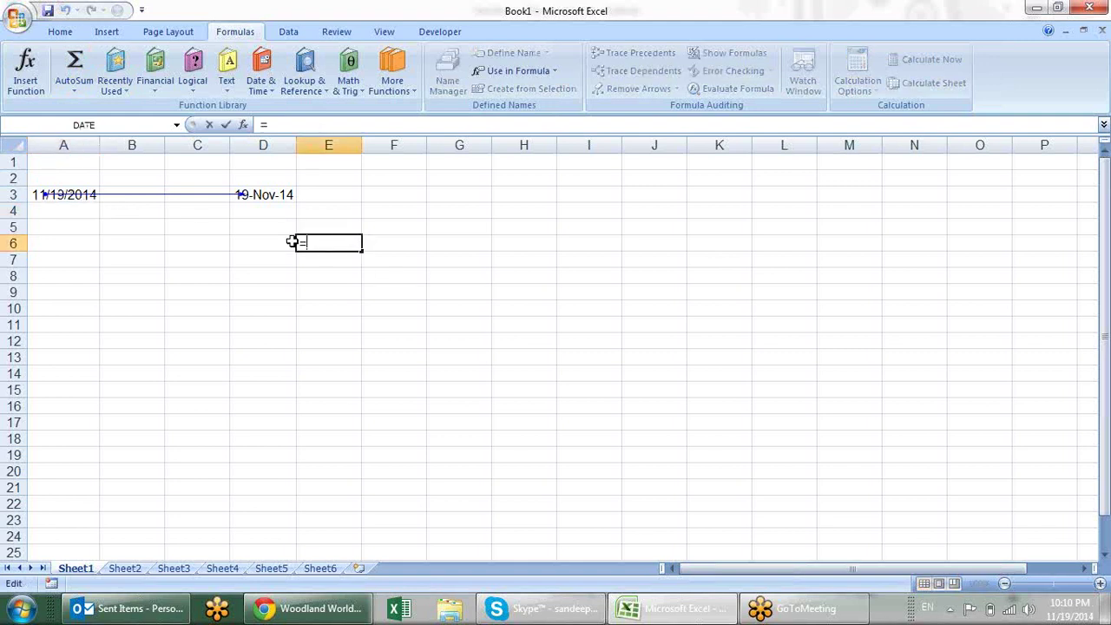
pyautogui.press('Escape')
pyautogui.click(608, 87)
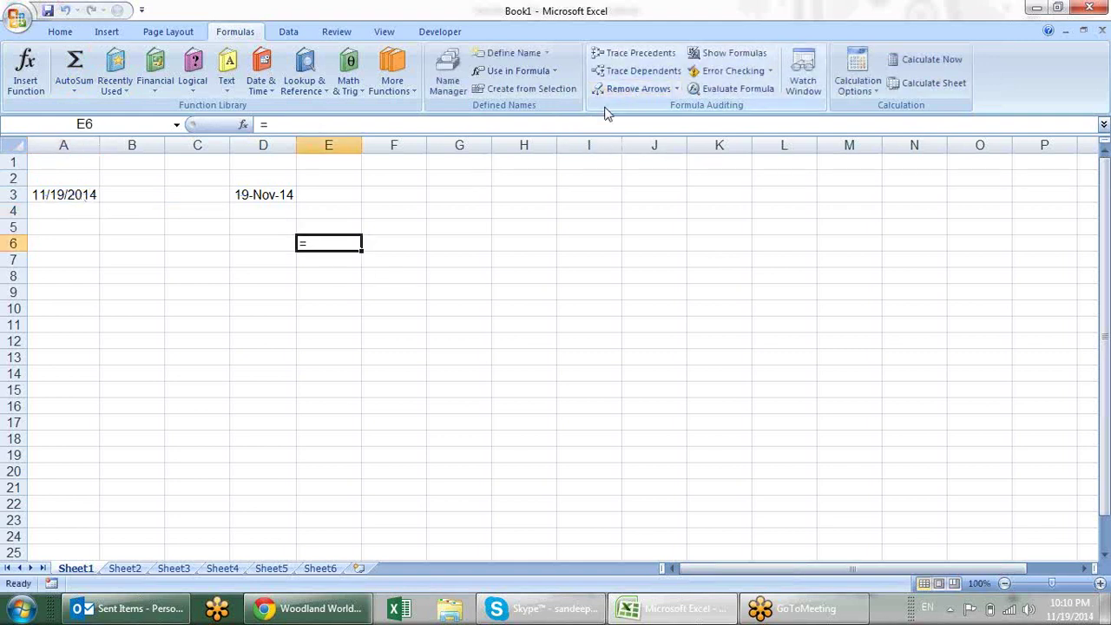
# - Enter =MYDATE in E6 by referencing A3, showing 41962
pyautogui.doubleClick(325, 245)
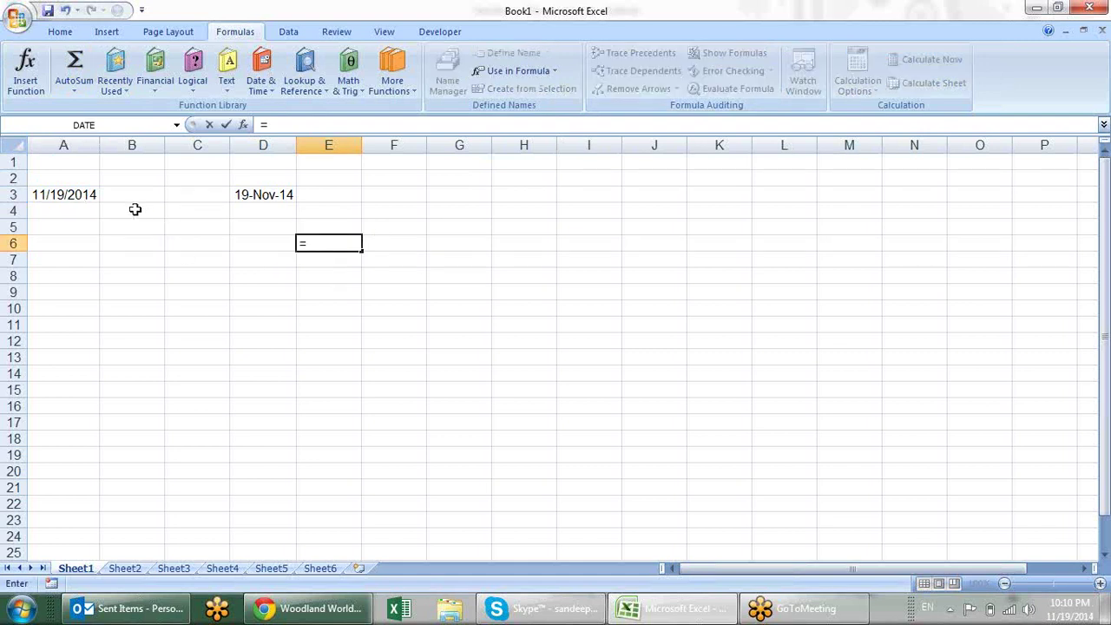
pyautogui.click(77, 191)
pyautogui.press('Return')
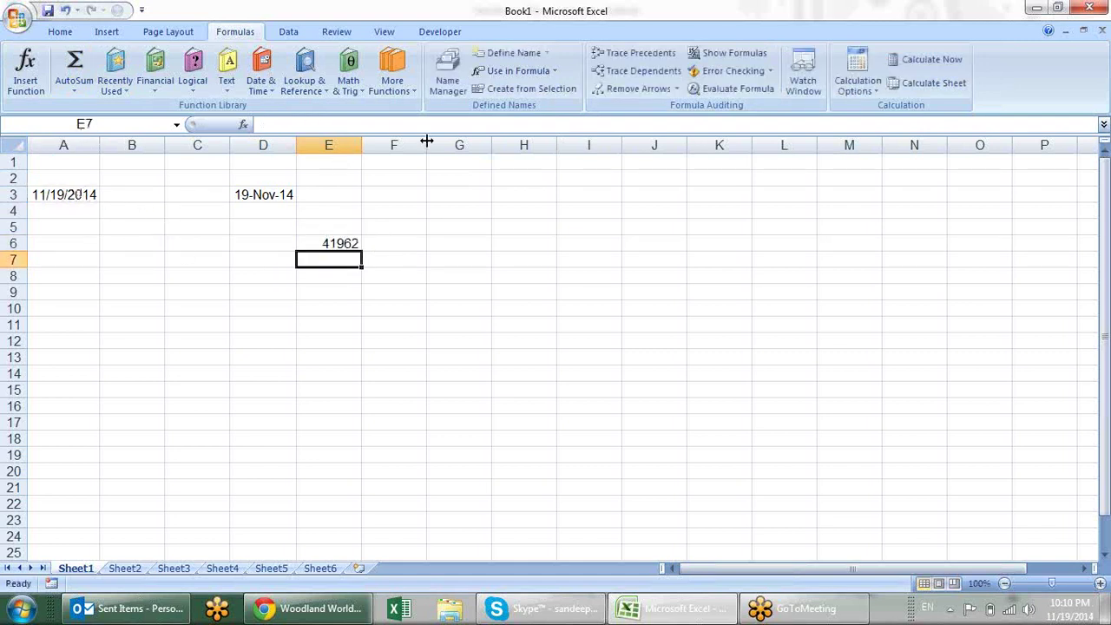
pyautogui.press('Up')
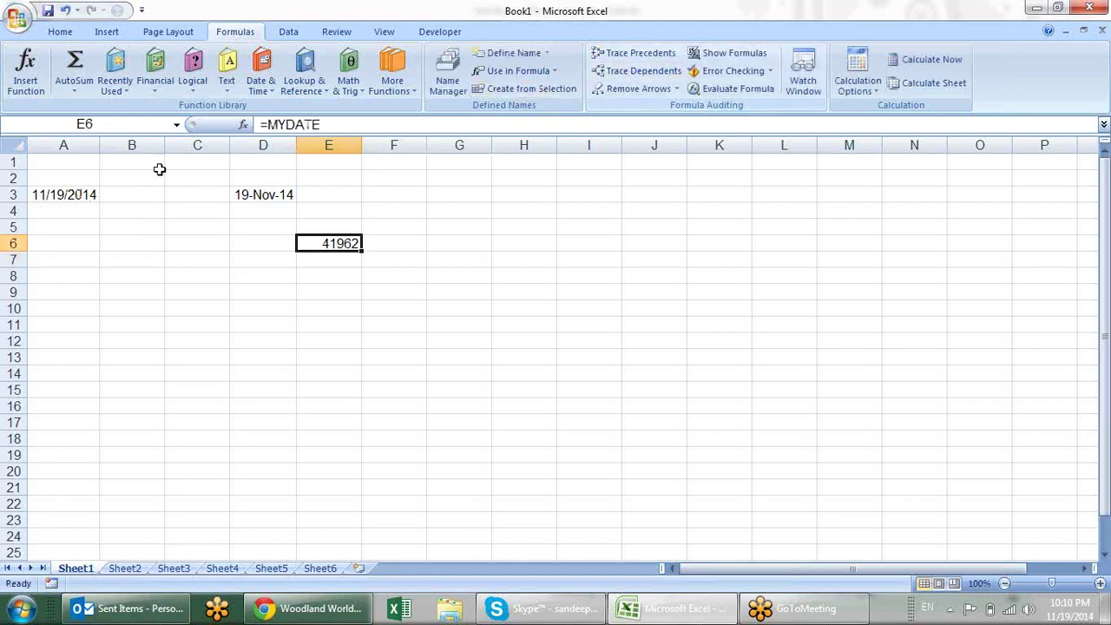
pyautogui.click(40, 195)
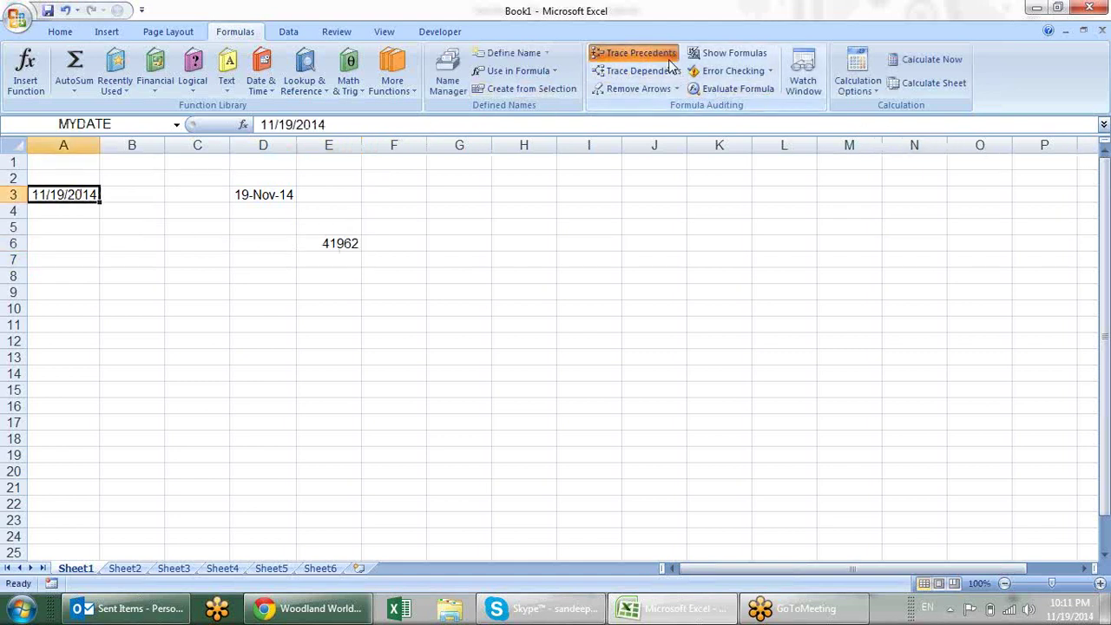
pyautogui.click(635, 53)
pyautogui.click(568, 344)
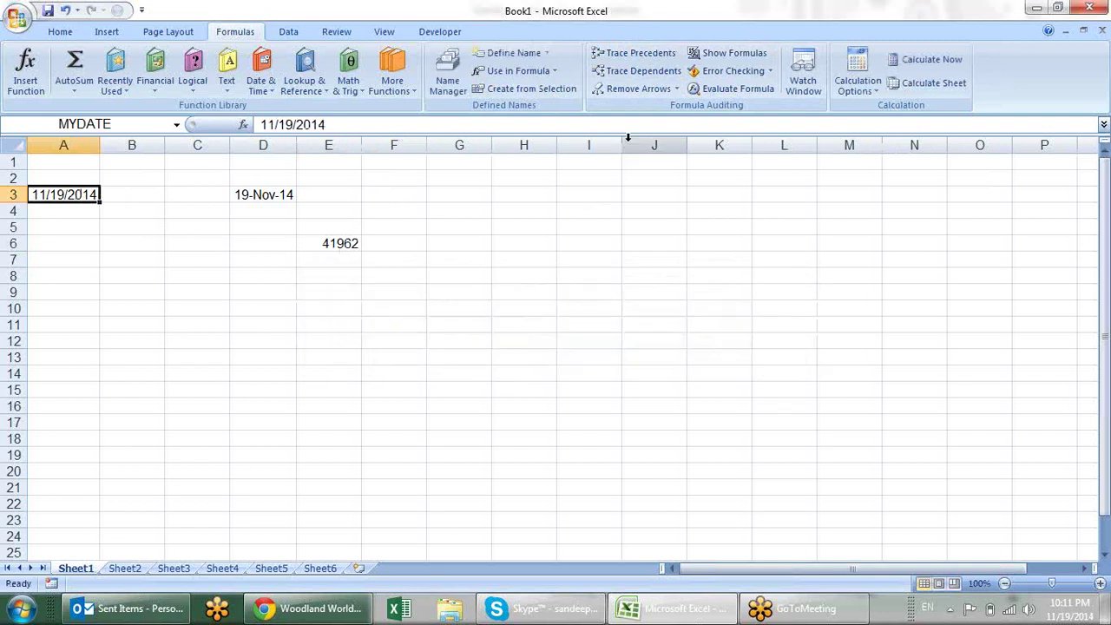
pyautogui.click(629, 71)
pyautogui.click(530, 257)
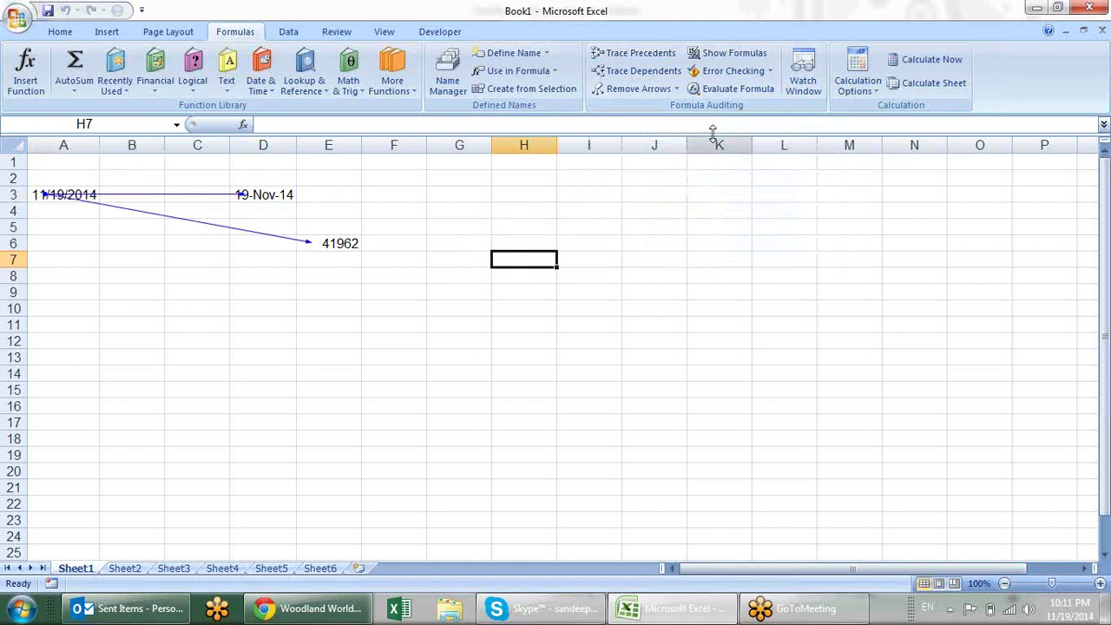
pyautogui.click(638, 88)
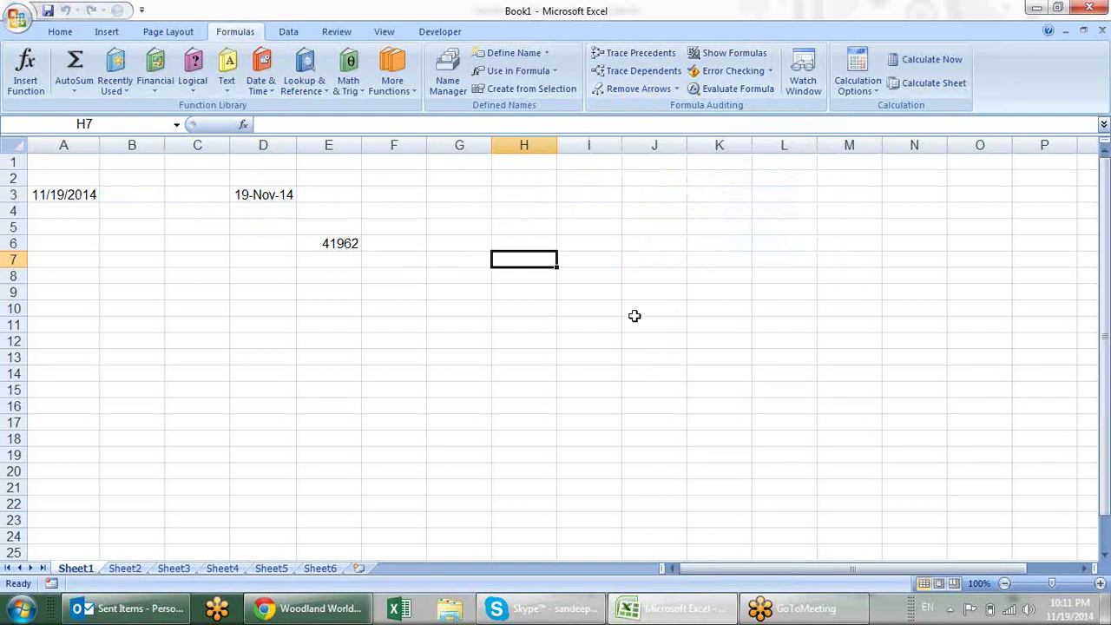
pyautogui.click(284, 196)
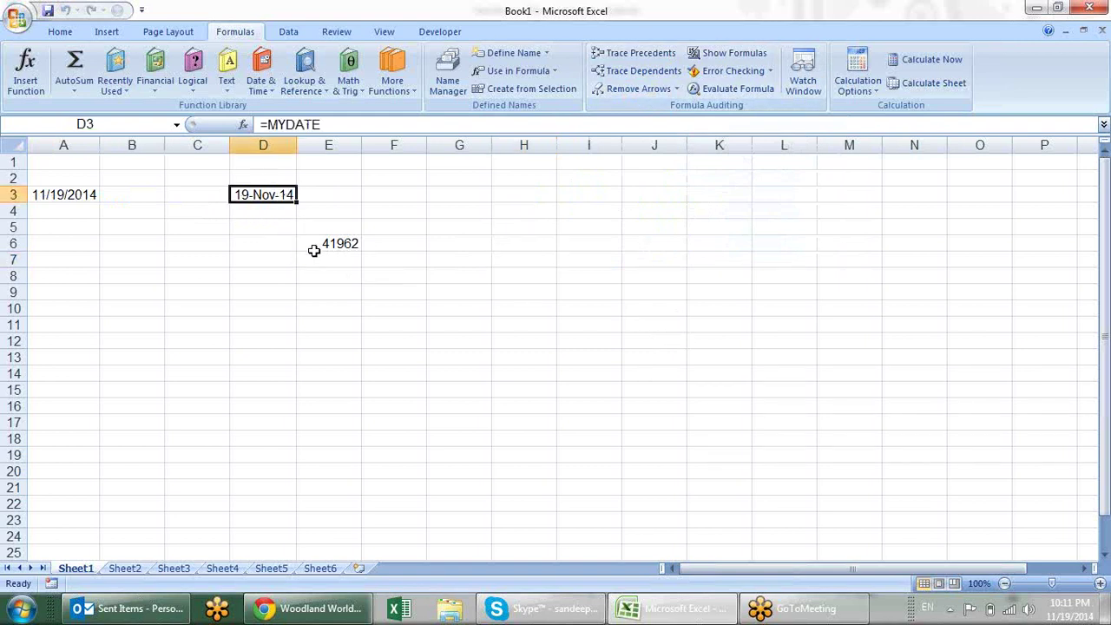
pyautogui.click(322, 245)
pyautogui.click(281, 184)
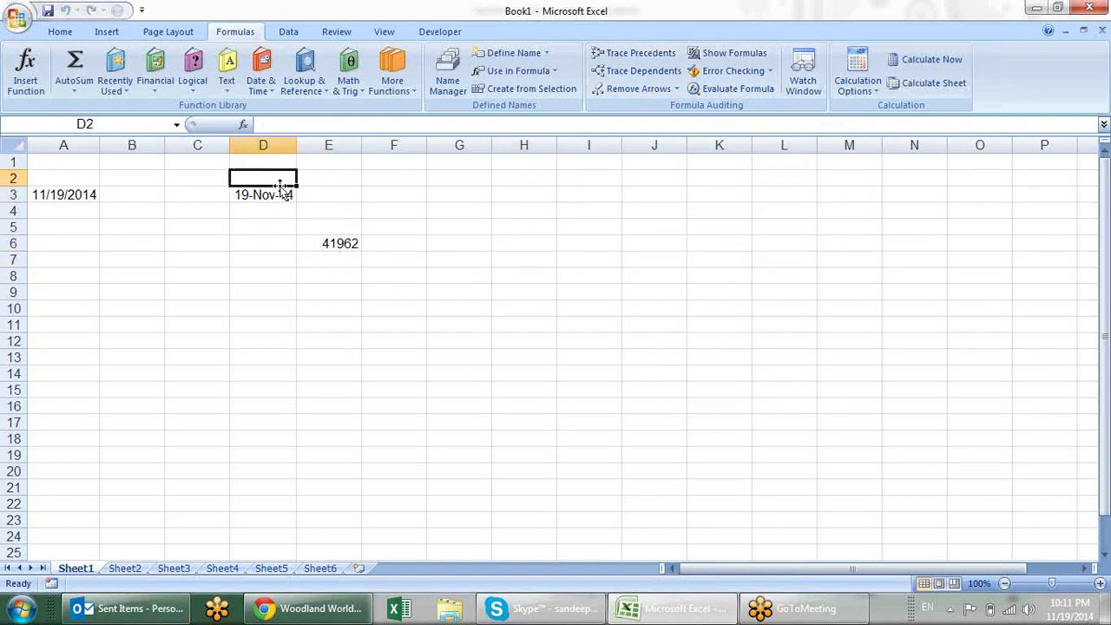
pyautogui.click(279, 194)
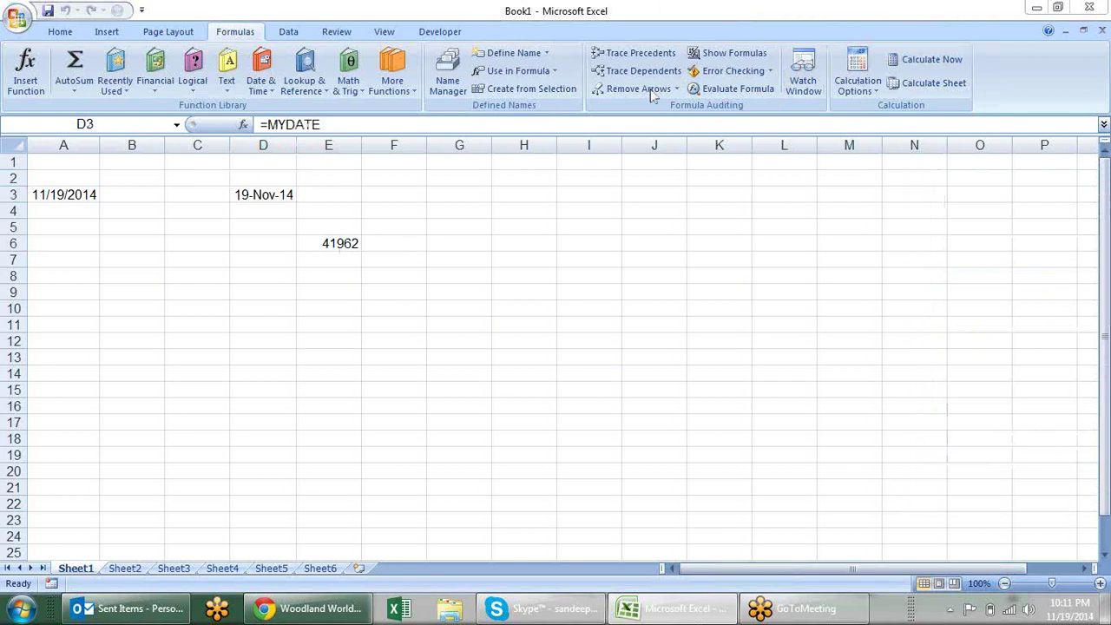
pyautogui.click(721, 54)
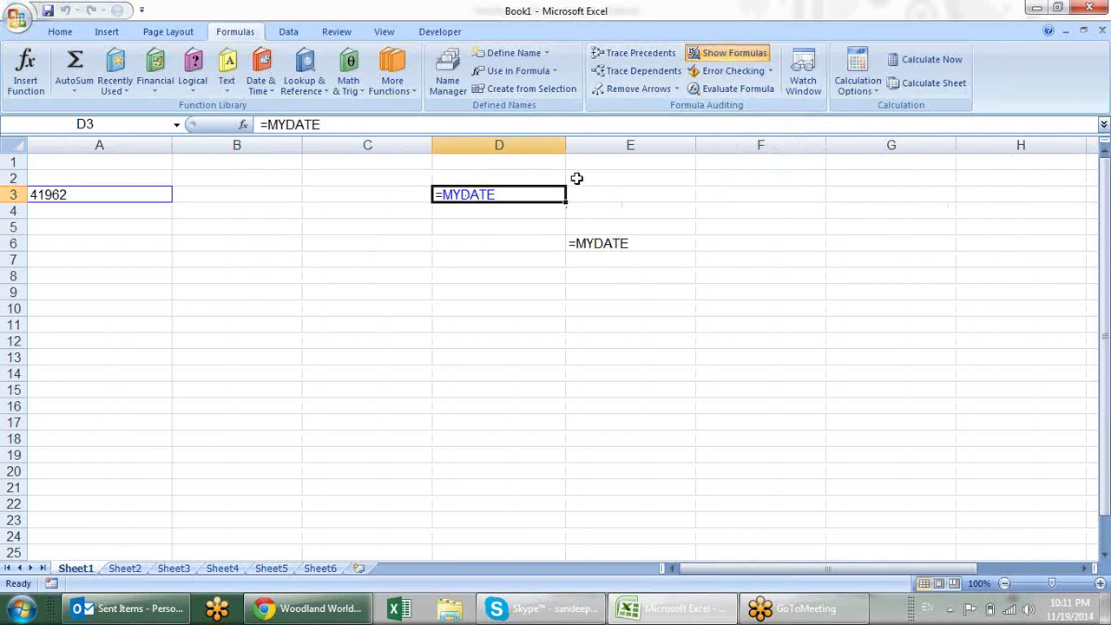
pyautogui.click(729, 59)
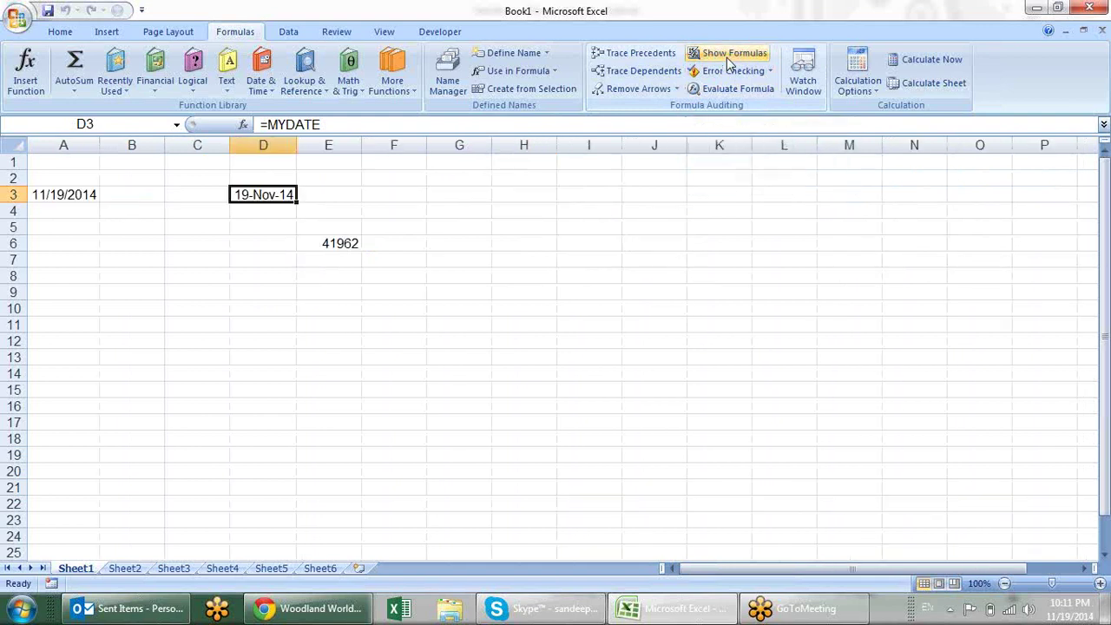
pyautogui.click(769, 71)
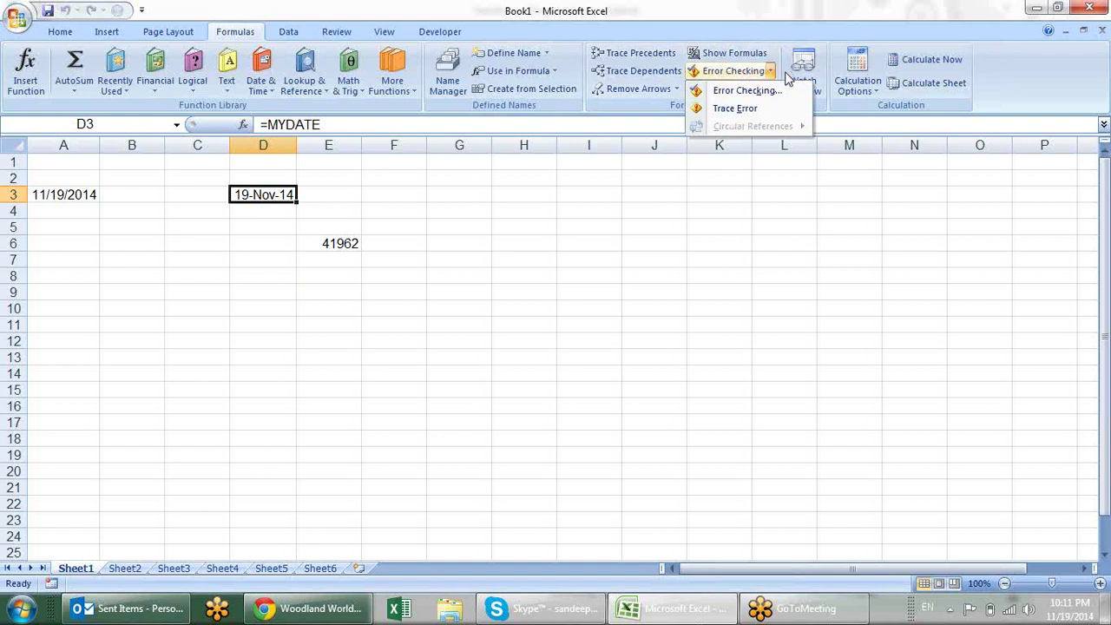
pyautogui.click(747, 90)
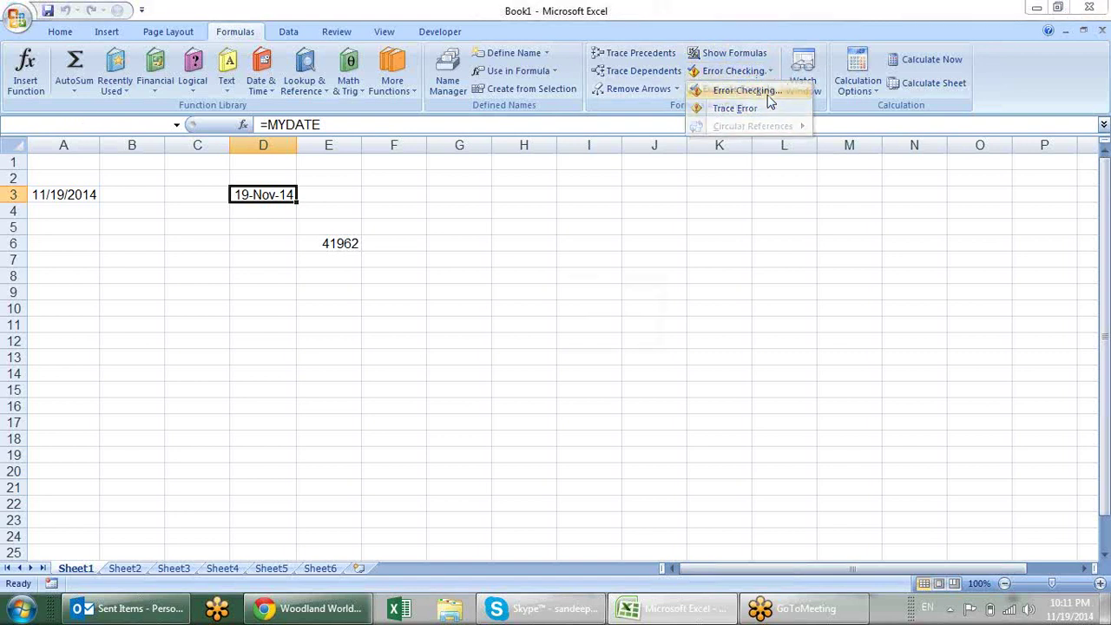
pyautogui.click(557, 336)
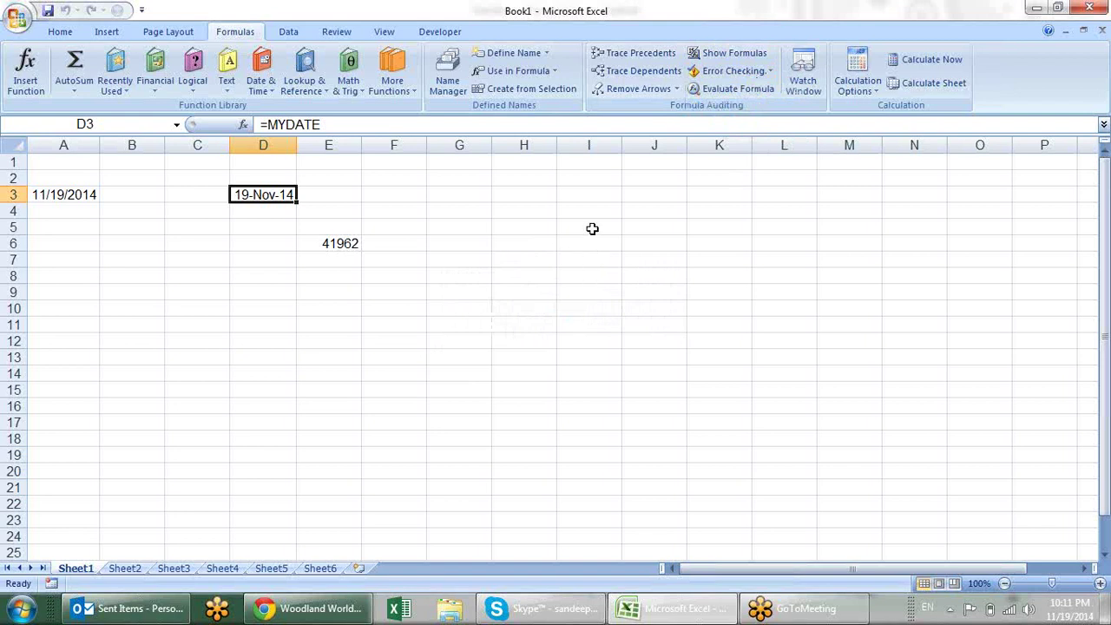
pyautogui.click(725, 90)
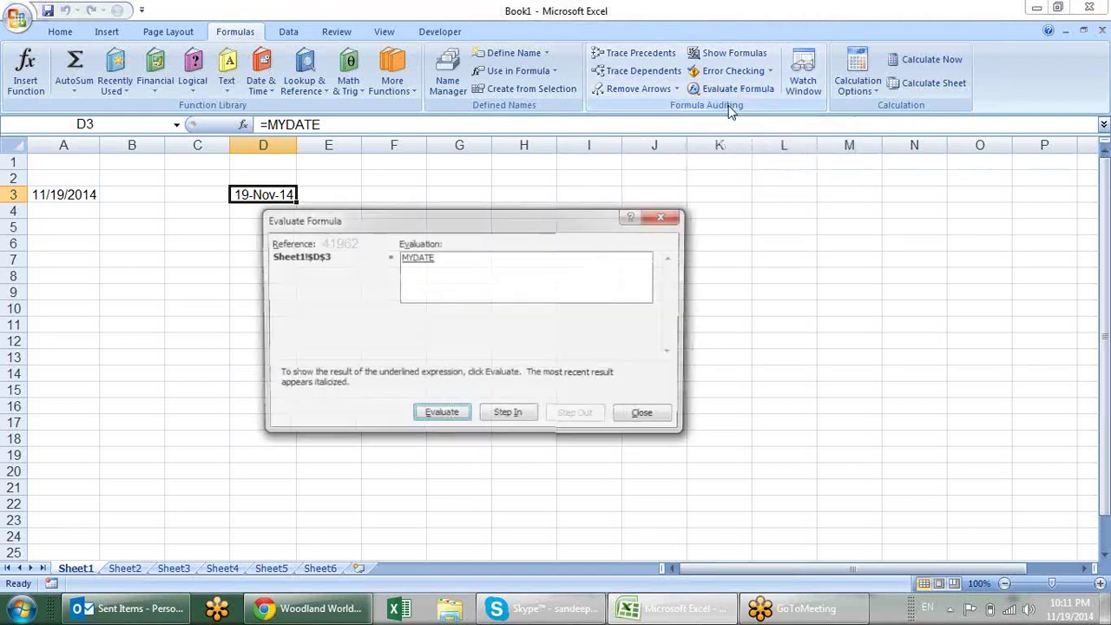
pyautogui.click(449, 414)
pyautogui.click(450, 416)
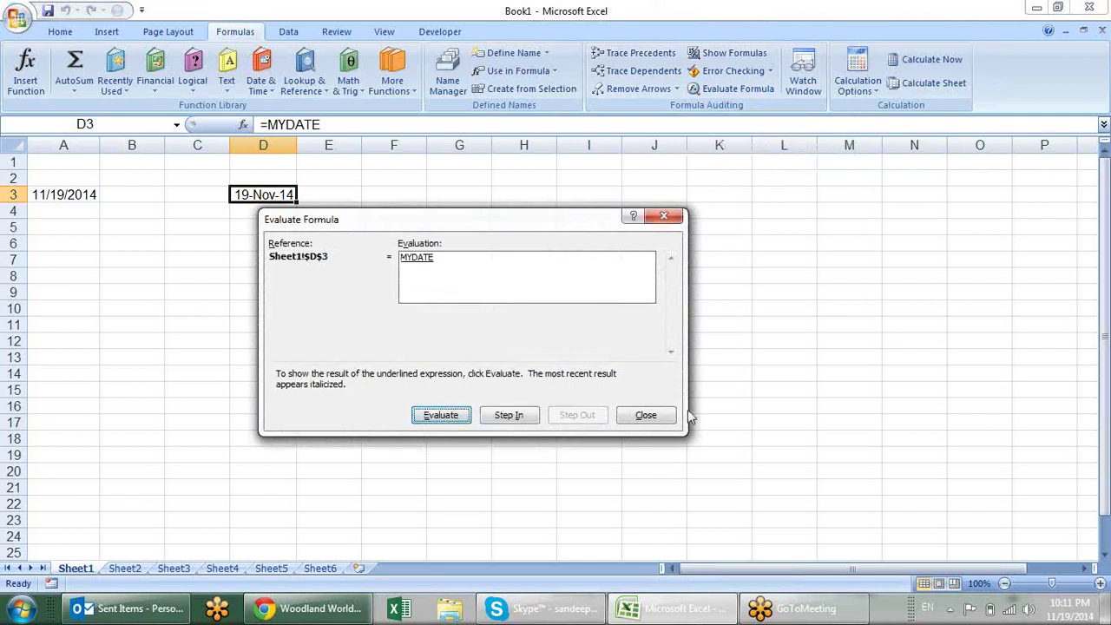
pyautogui.click(649, 415)
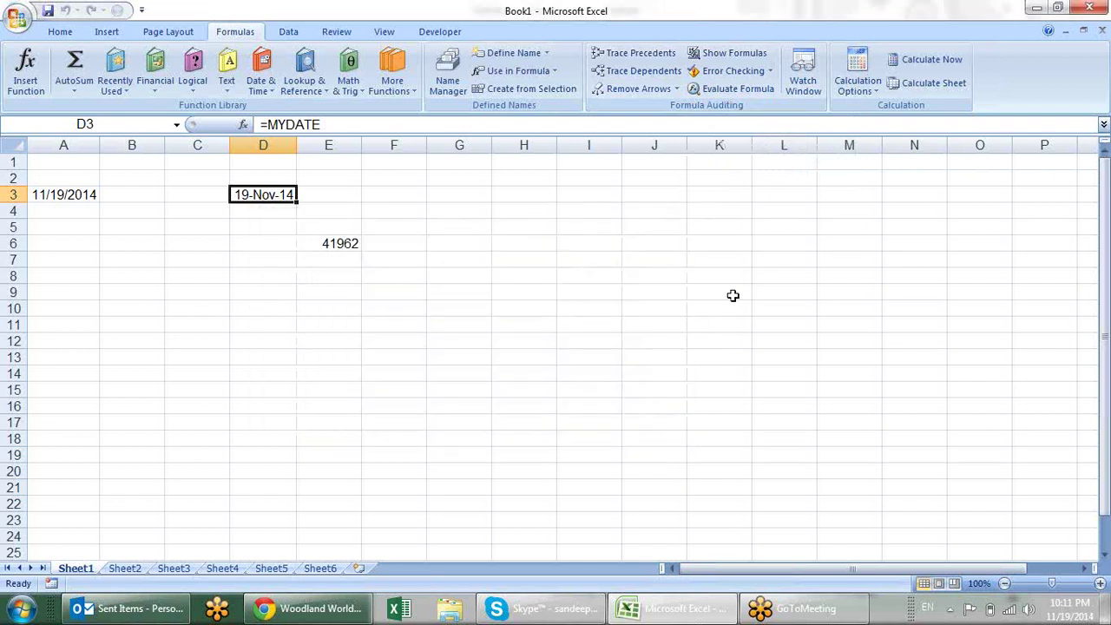
# - Open the Watch Window and add a watch on the MYDATE cell A3
pyautogui.click(788, 87)
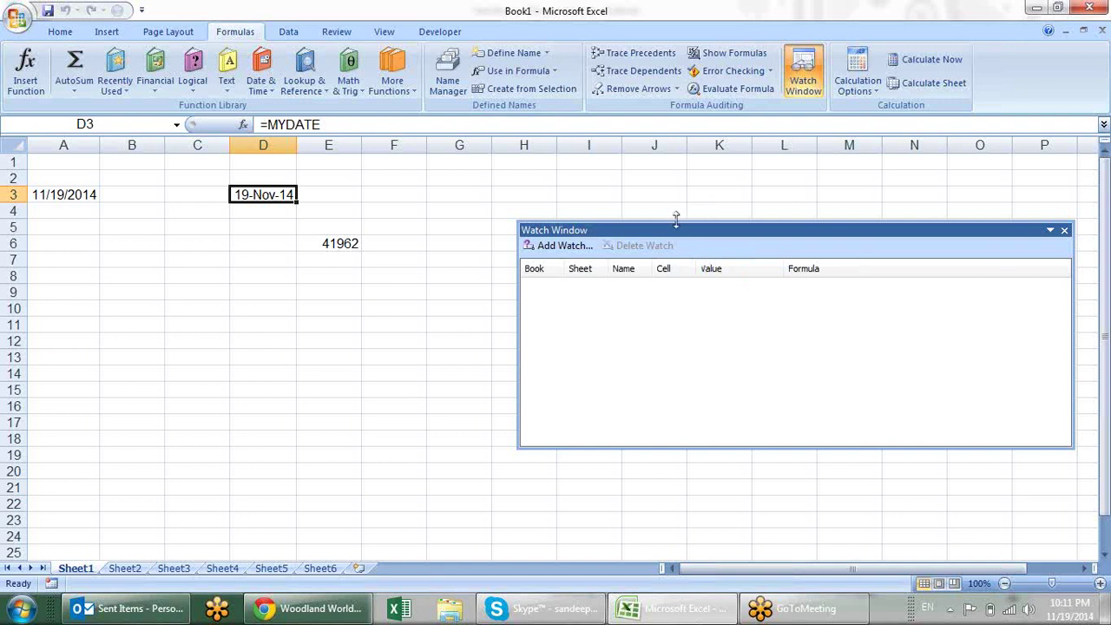
pyautogui.moveTo(675, 229); pyautogui.dragTo(612, 200)
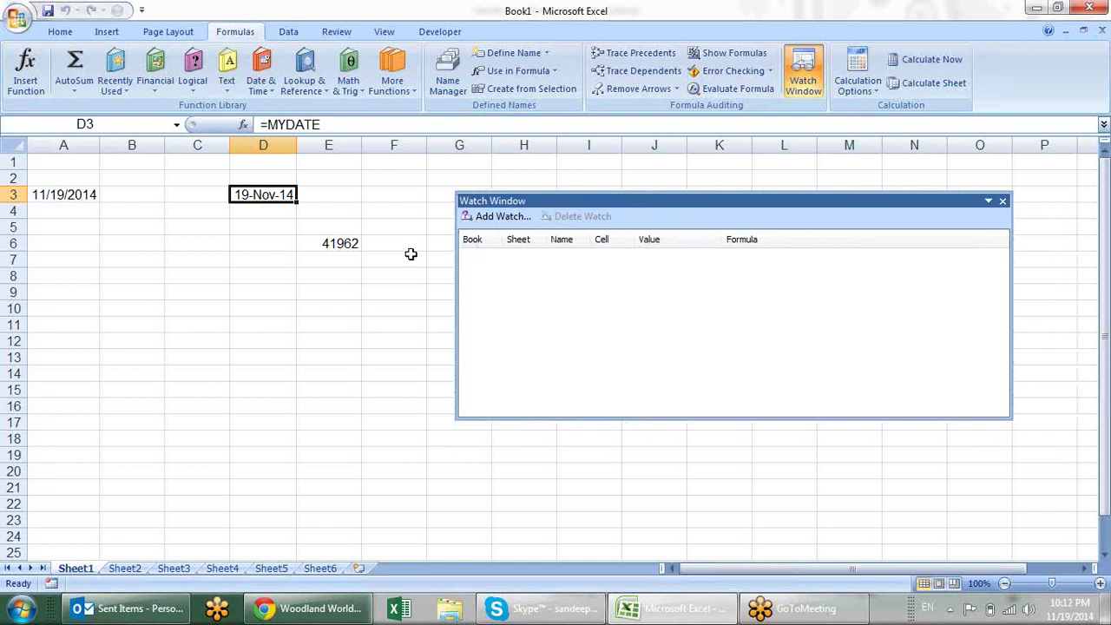
pyautogui.click(56, 193)
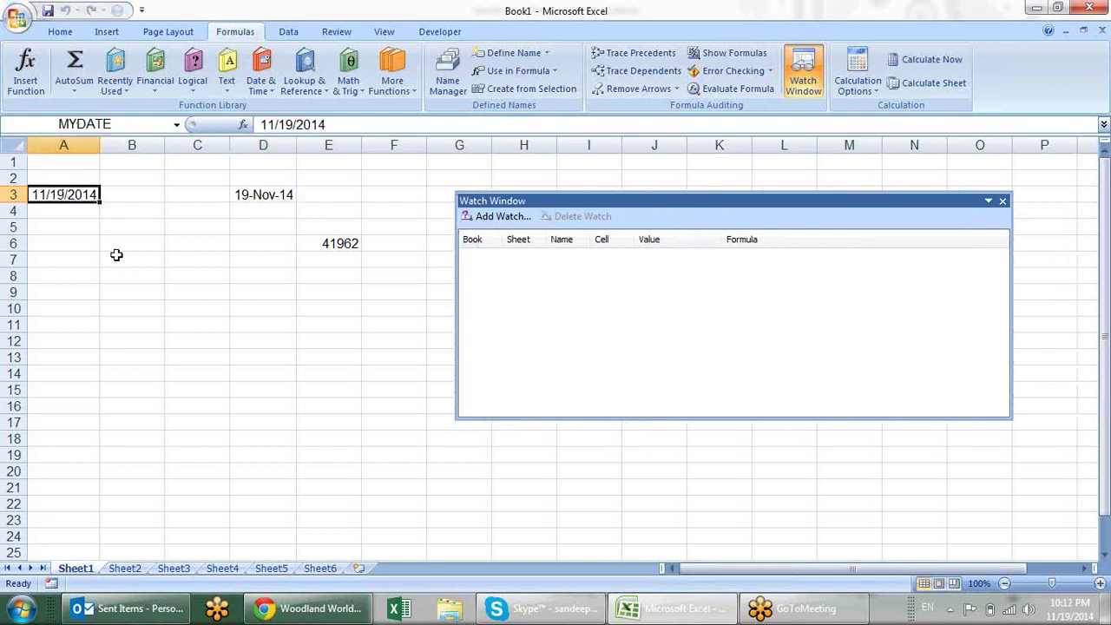
pyautogui.click(499, 217)
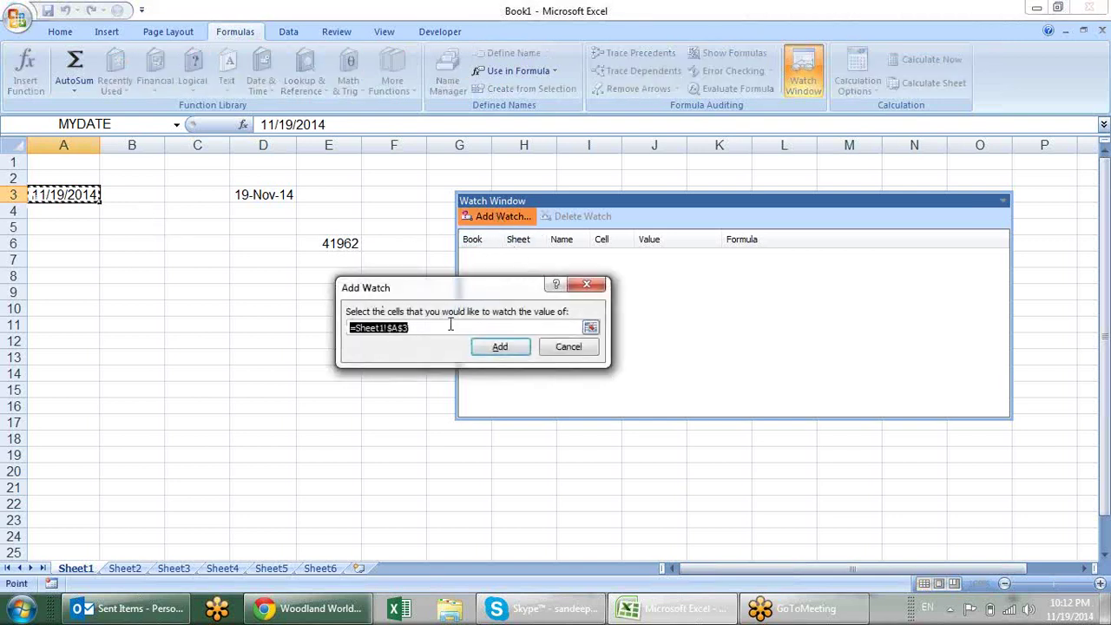
pyautogui.click(497, 349)
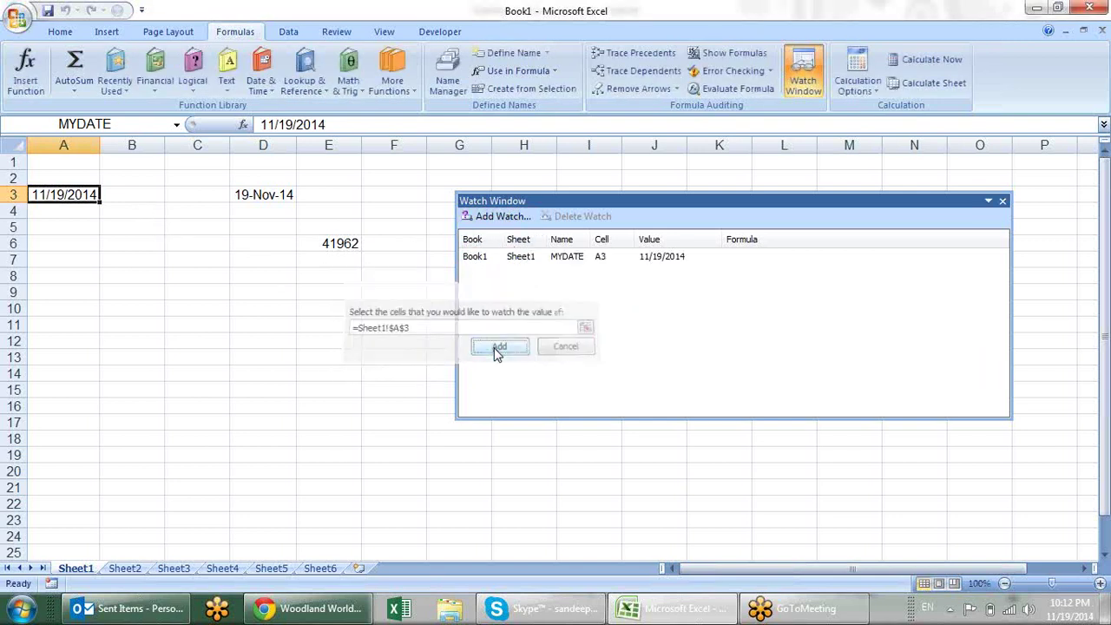
pyautogui.click(554, 264)
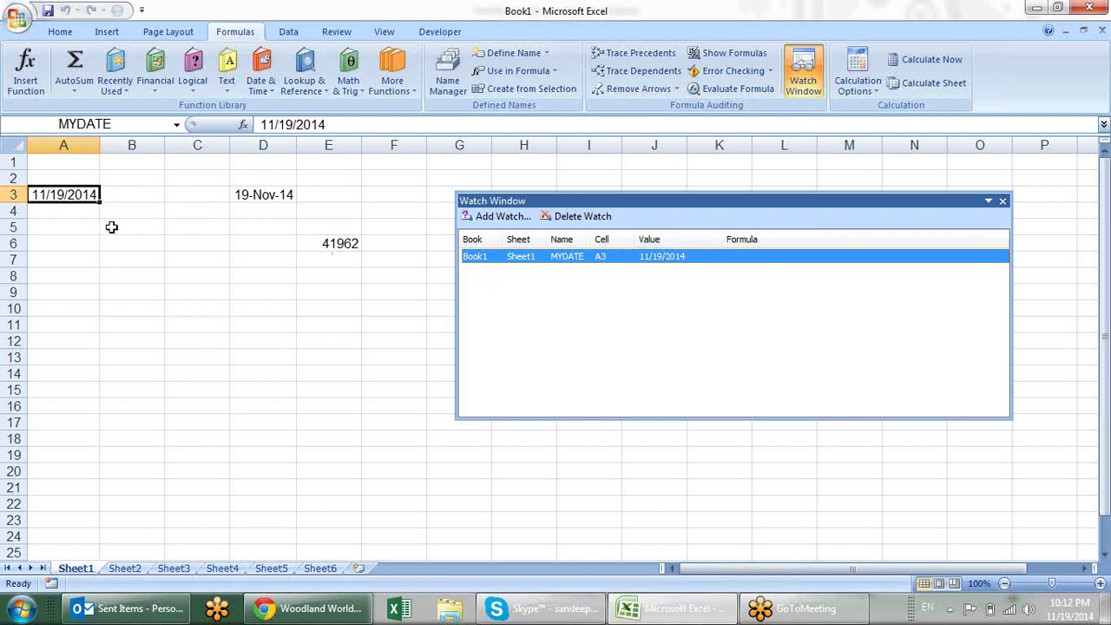
# - Enter 21-NOV-14 as the new MYDATE date in A3
pyautogui.click(50, 195)
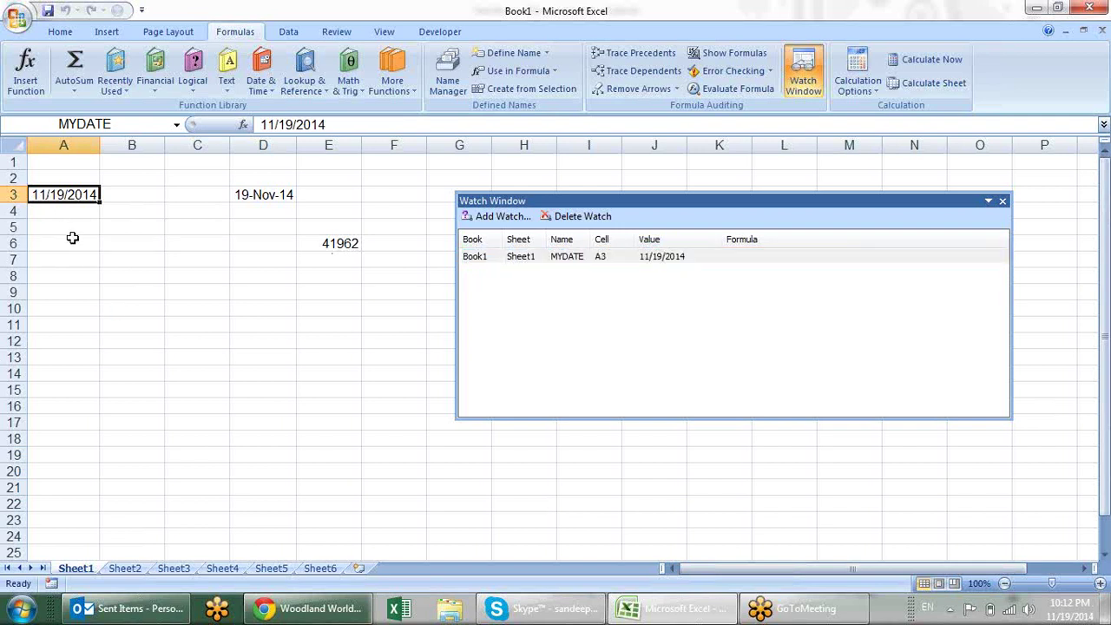
pyautogui.write('21-')
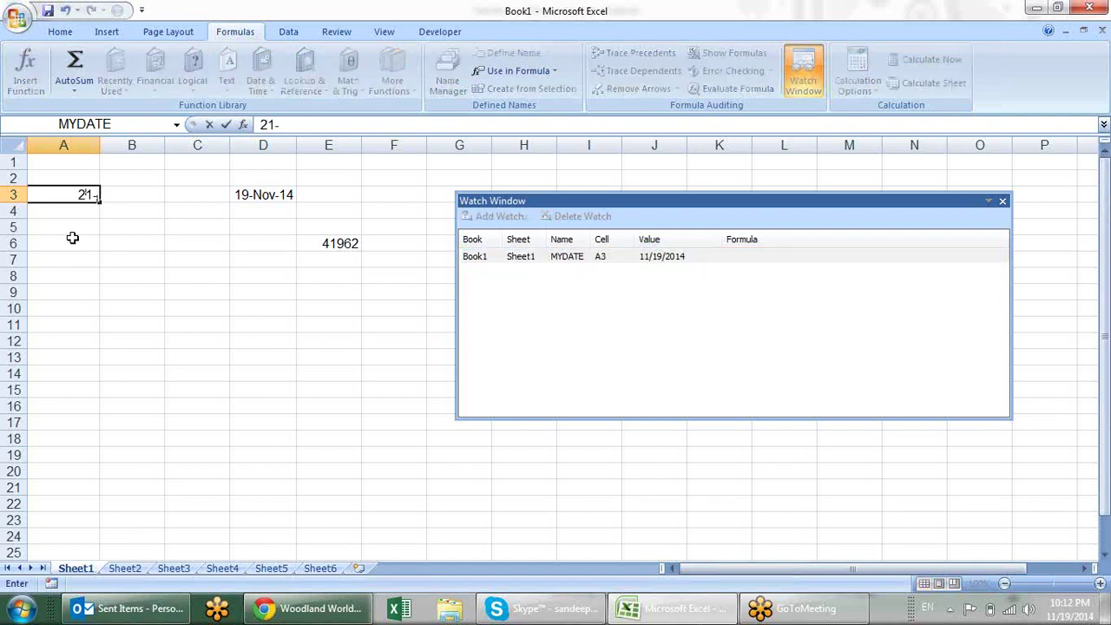
pyautogui.write('NOV-14')
pyautogui.press('Return')
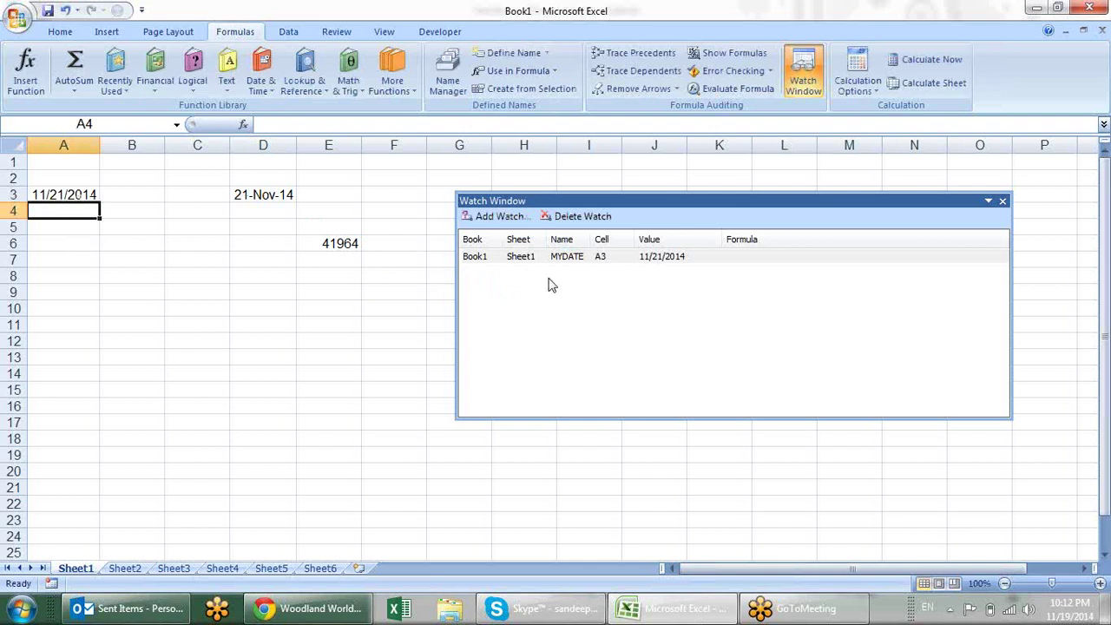
# - Add a Watch Window entry for cell D3, which shows =MYDATE
pyautogui.click(294, 192)
pyautogui.click(499, 216)
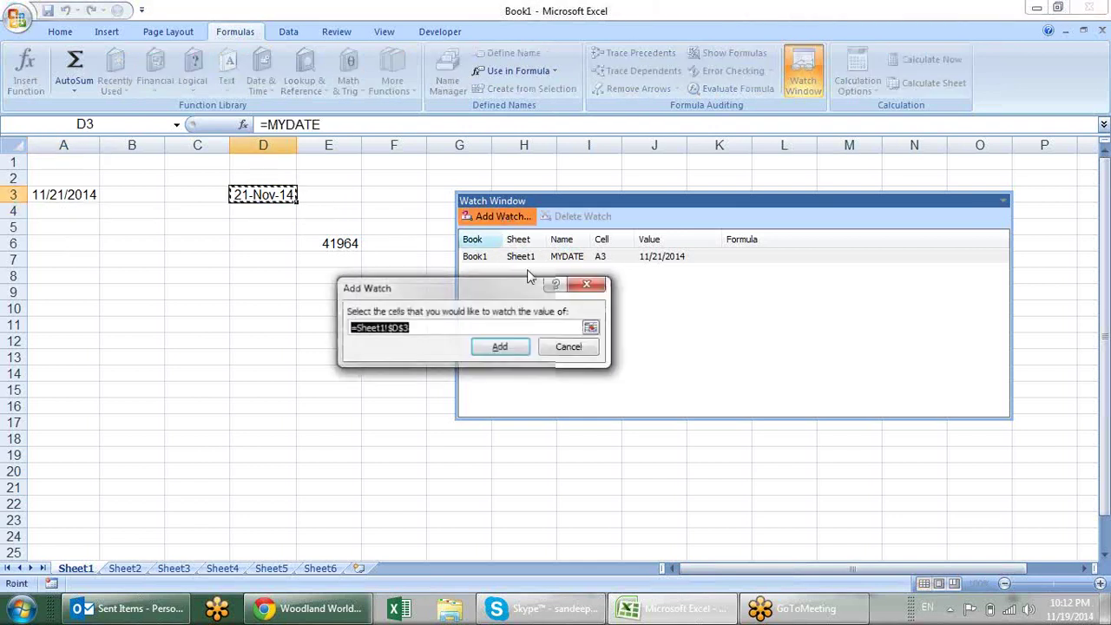
pyautogui.click(502, 348)
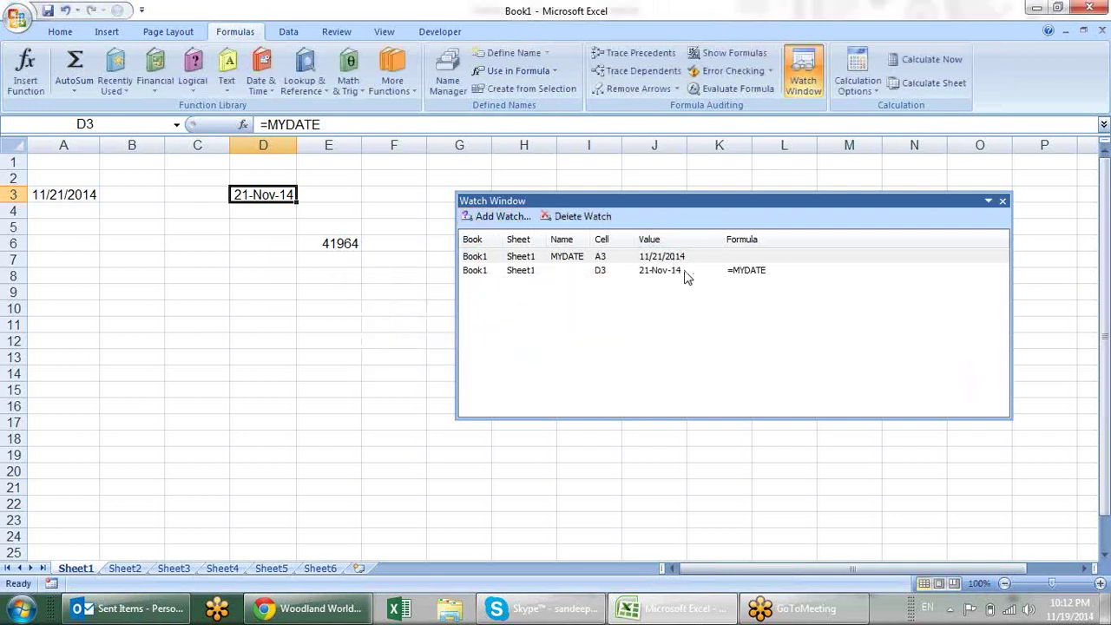
# - Change the MYDATE date in A3 to 1-Jan-14
pyautogui.click(69, 193)
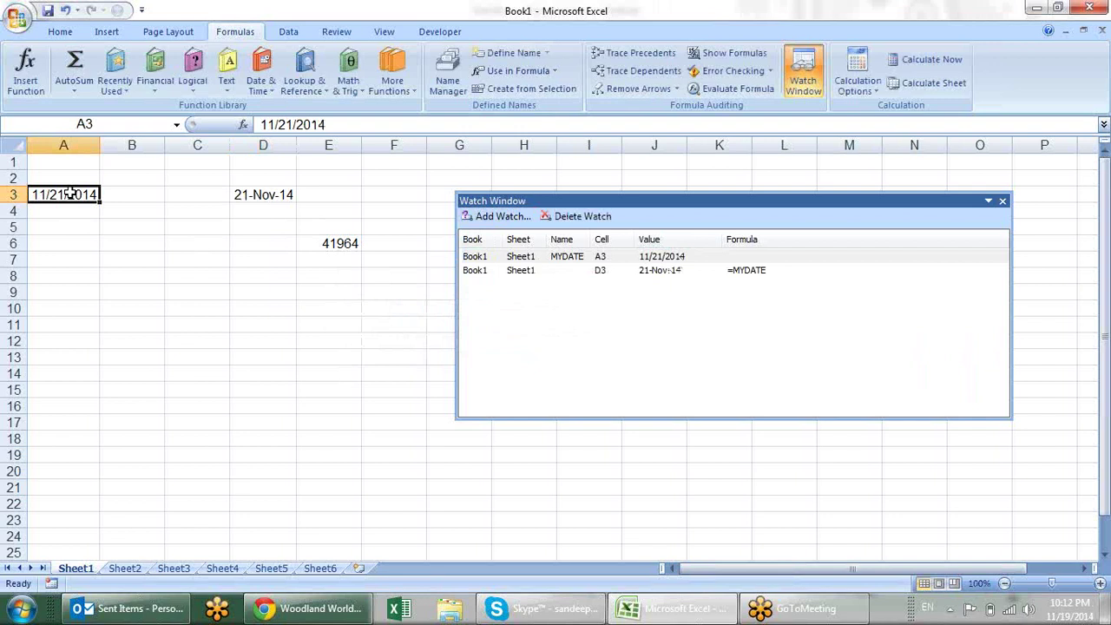
pyautogui.write('1')
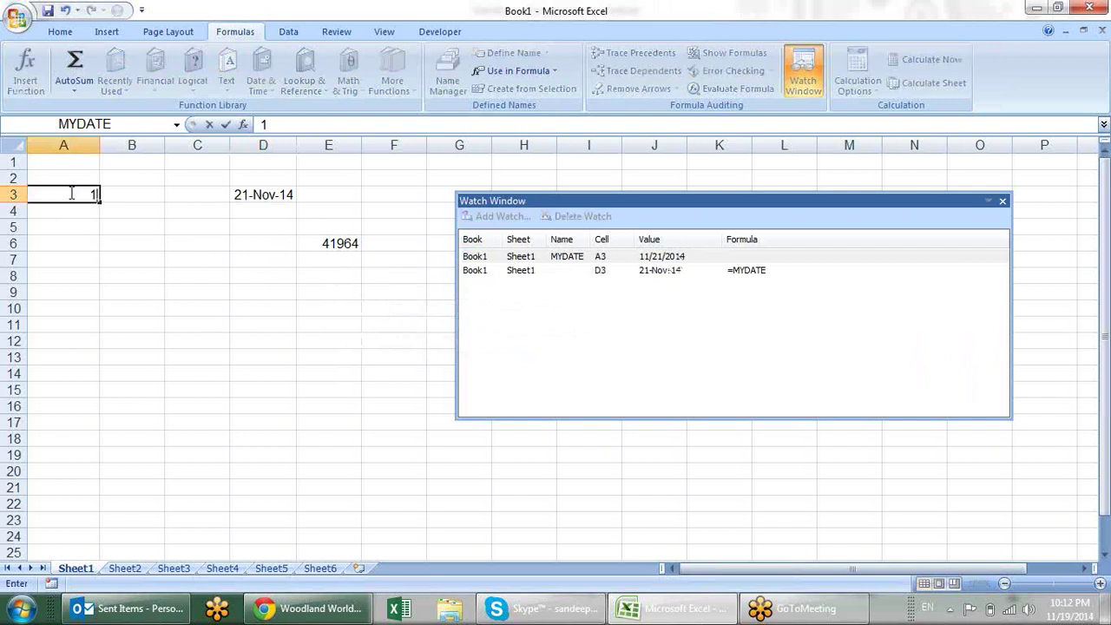
pyautogui.write('JAN')
pyautogui.write('-14')
pyautogui.press('Return')
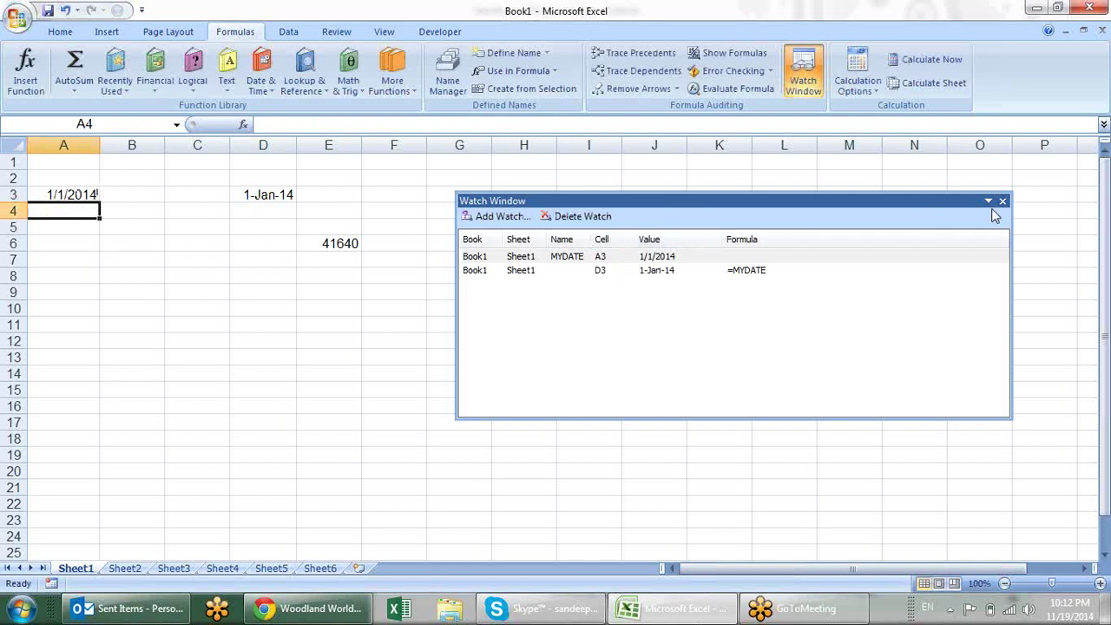
pyautogui.click(98, 195)
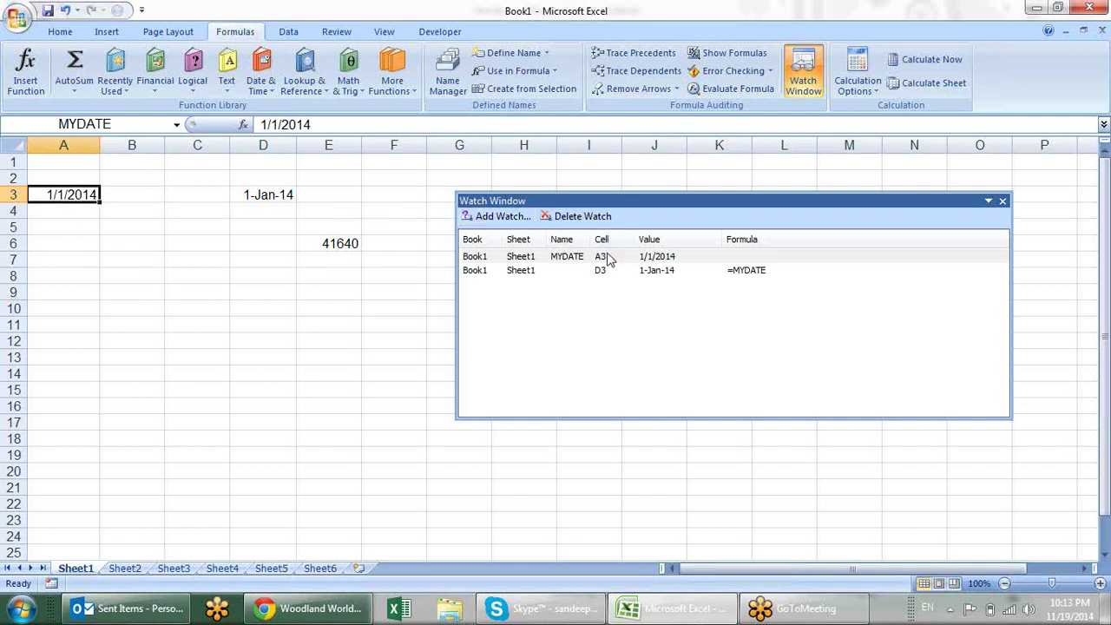
# - Close the Watch Window, leaving the calculation mode unchanged
pyautogui.click(1003, 202)
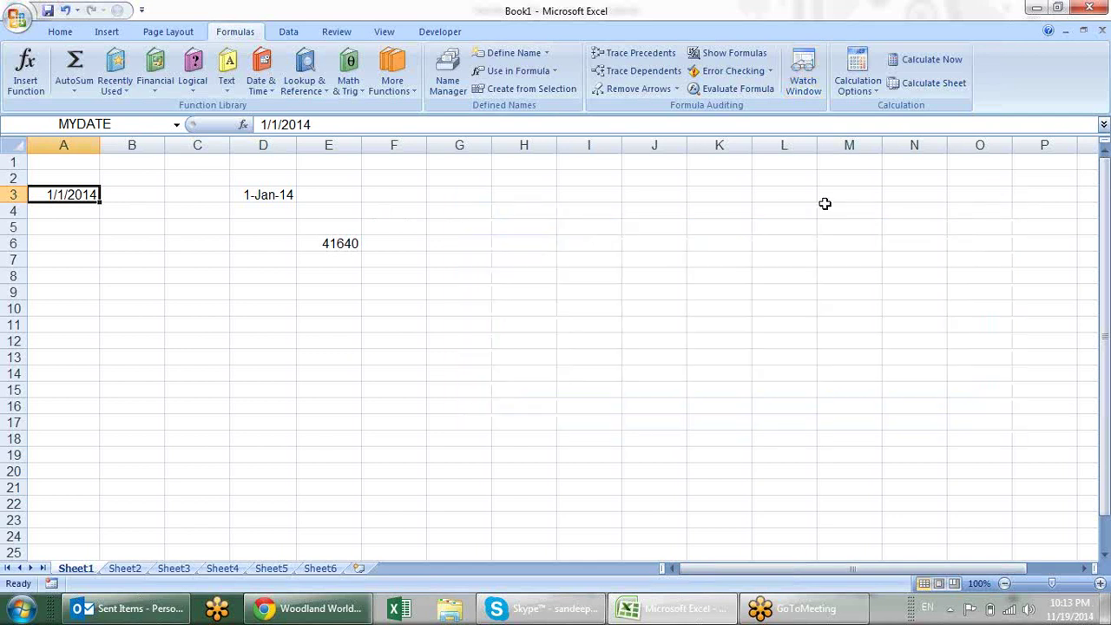
pyautogui.click(865, 89)
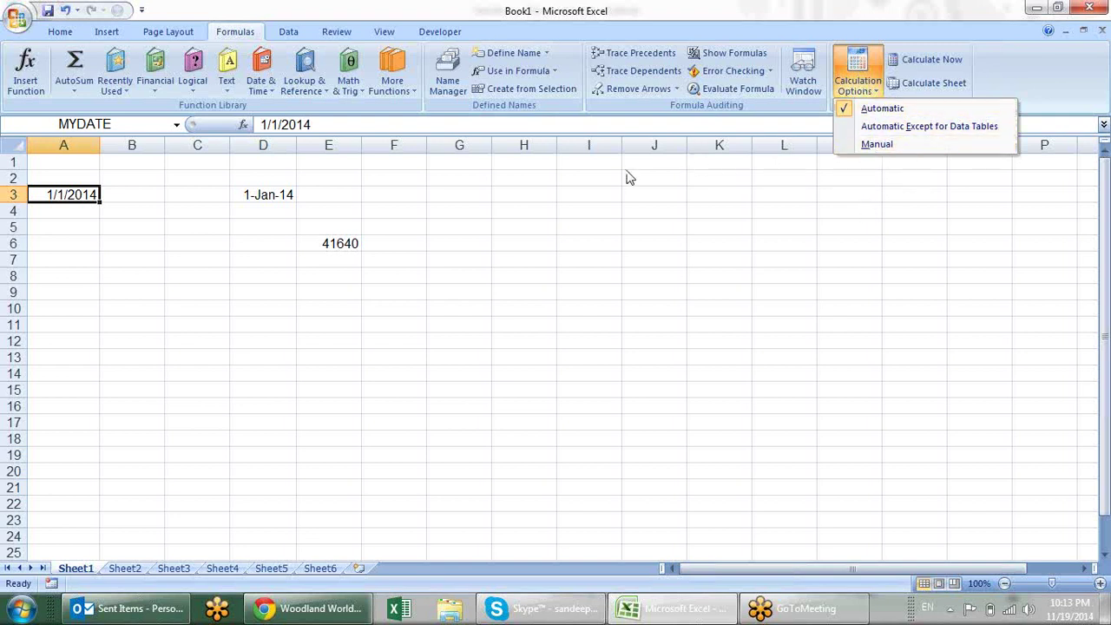
pyautogui.click(409, 225)
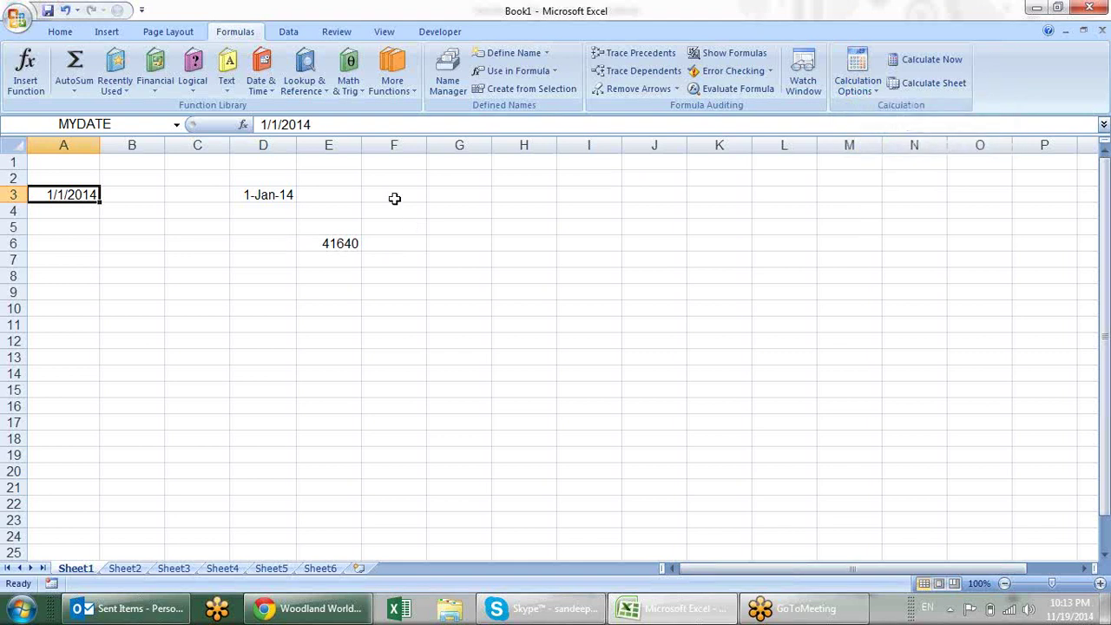
# - Enter 10, 20, 30 and 25 into cells G1:G4
pyautogui.moveTo(443, 167); pyautogui.dragTo(458, 240)
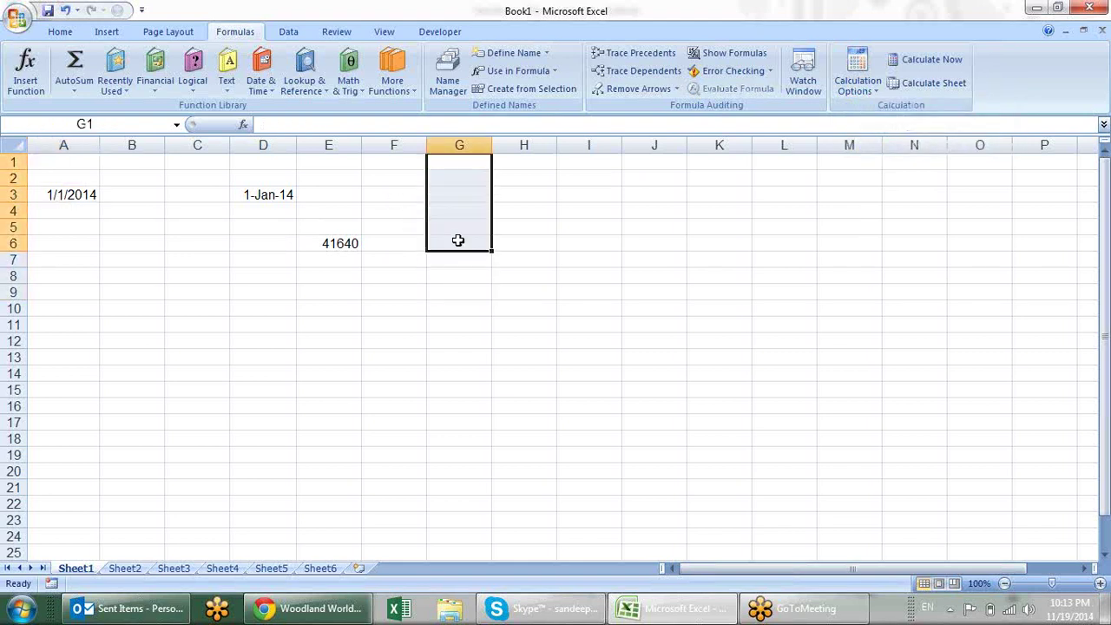
pyautogui.write('=RA')
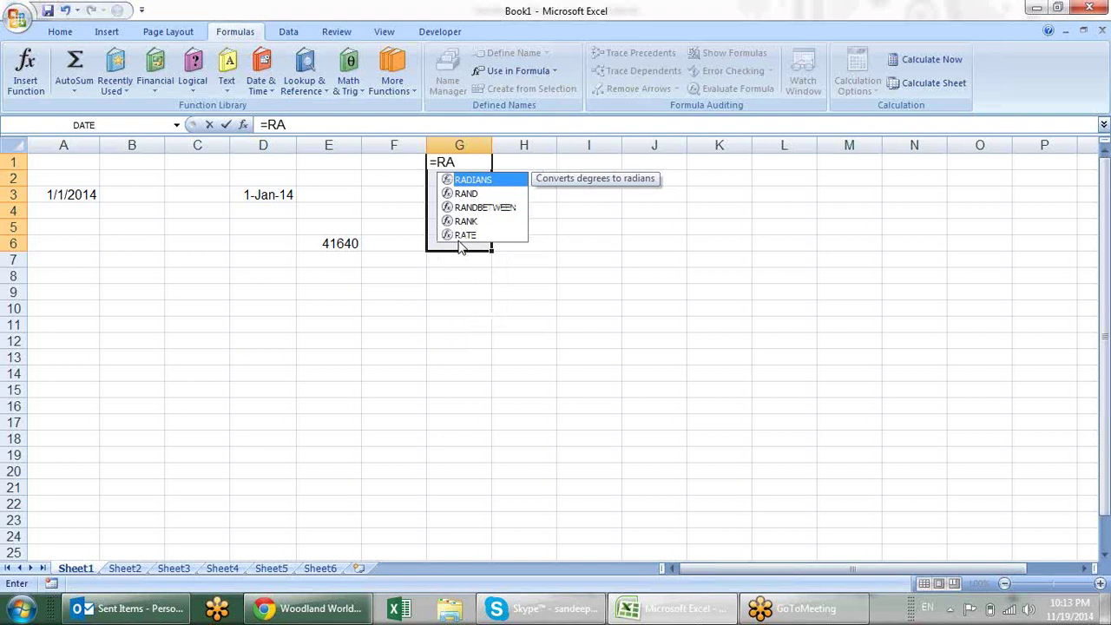
pyautogui.press('Right')
pyautogui.press('Right')
pyautogui.press('Left')
pyautogui.press('Left')
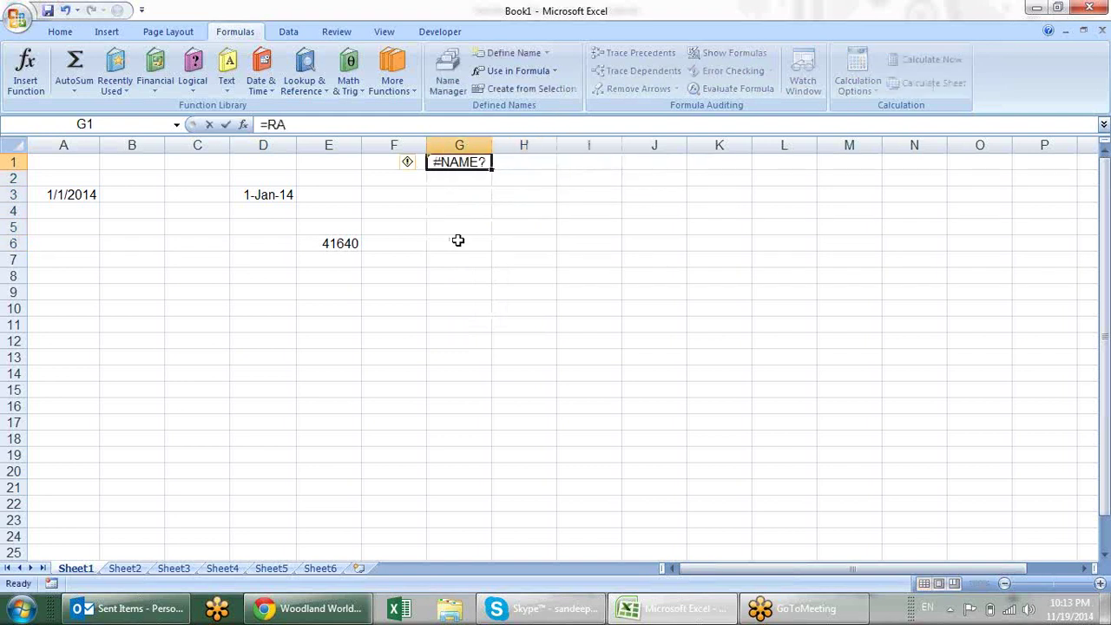
pyautogui.write('10')
pyautogui.press('Return')
pyautogui.write('20')
pyautogui.press('Return')
pyautogui.write('30')
pyautogui.press('Return')
pyautogui.write('25')
pyautogui.press('Return')
# - AutoSum G1:G4 into G5 for a total of 85 and make it bold
pyautogui.hotkey('alt', '=')
pyautogui.press('Return')
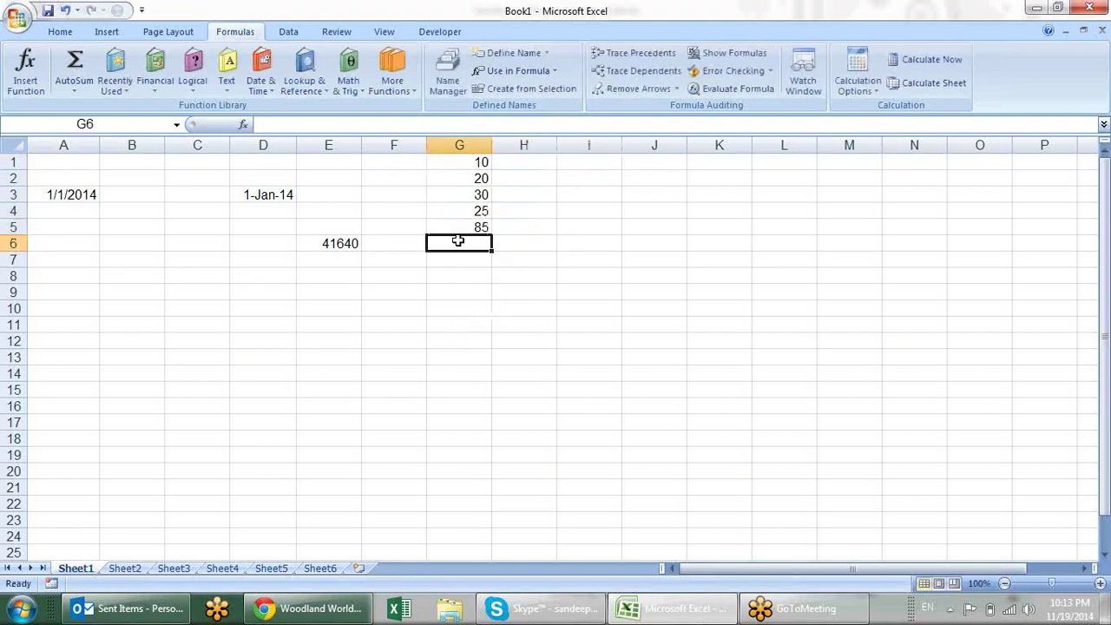
pyautogui.press('Up')
pyautogui.hotkey('ctrl', 'b')
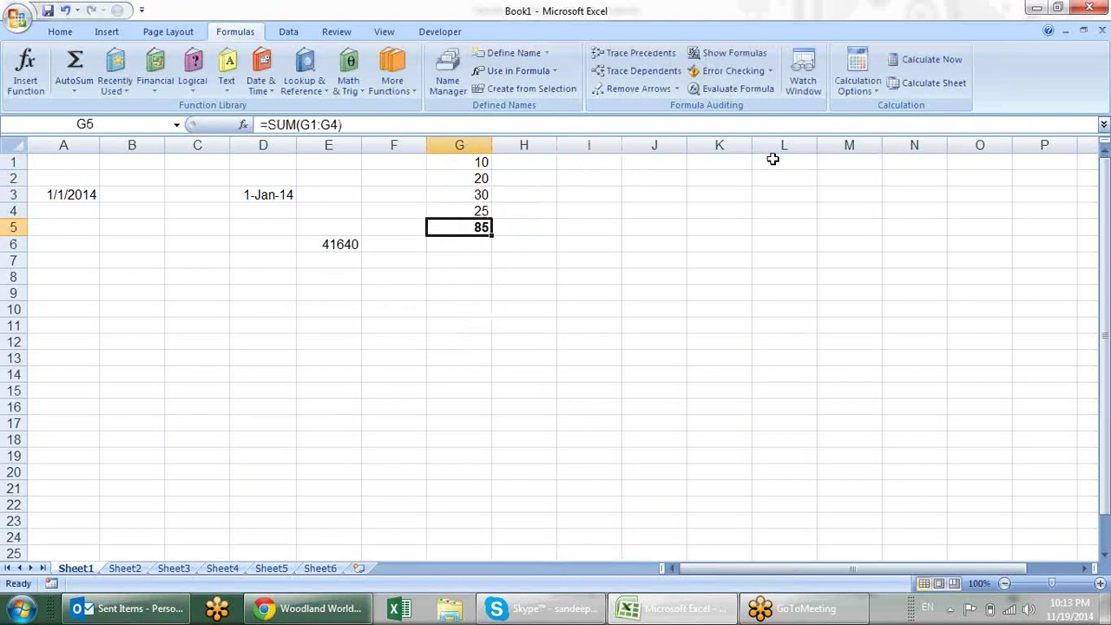
pyautogui.click(846, 83)
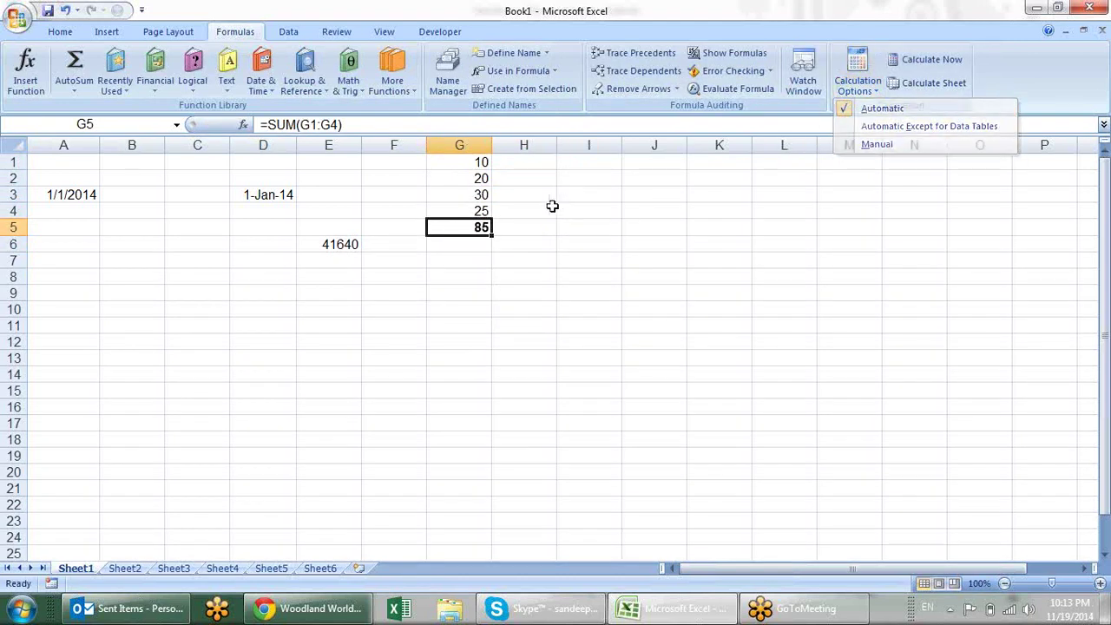
# - Change G2 to 500
pyautogui.click(474, 176)
pyautogui.write('500')
pyautogui.press('Return')
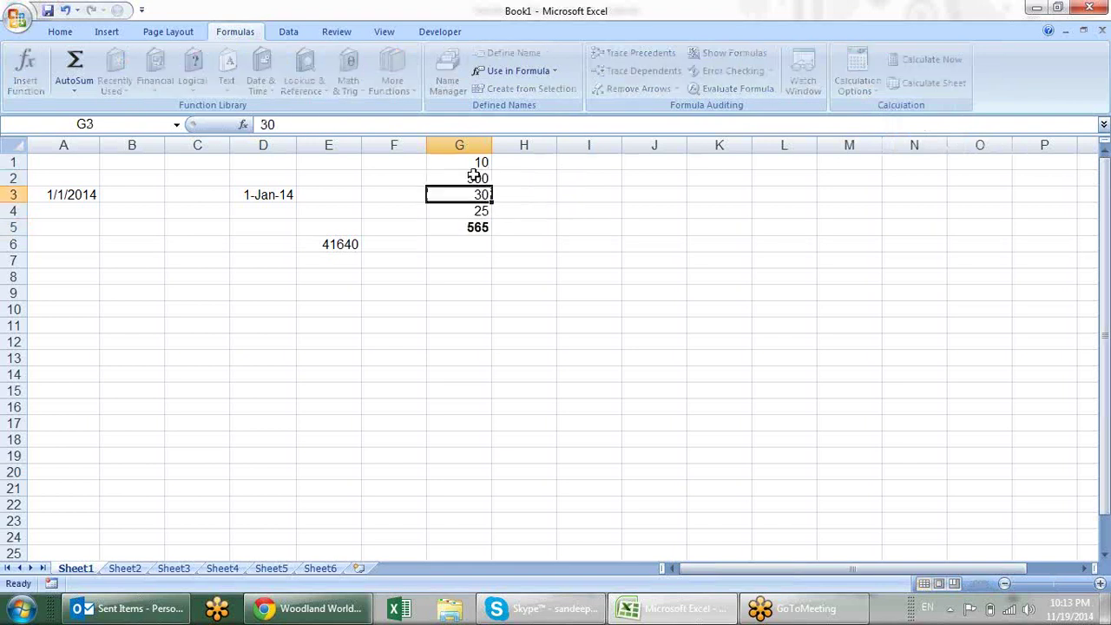
# - Under manual calculation, change G3 to 500 and recalculate so G5 totals 1035
pyautogui.click(480, 225)
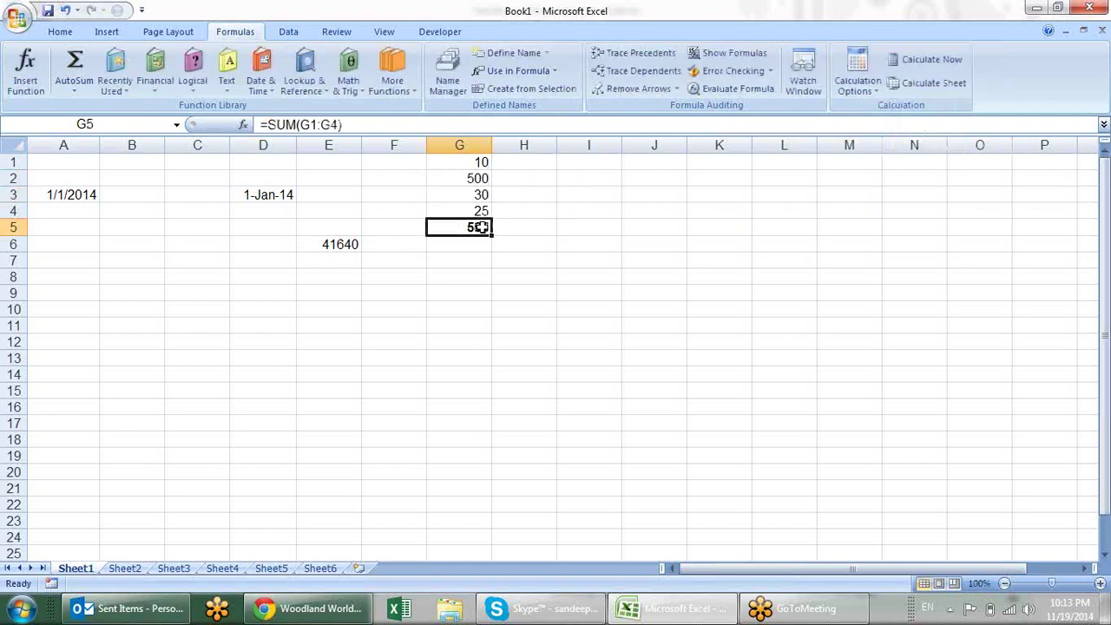
pyautogui.click(858, 82)
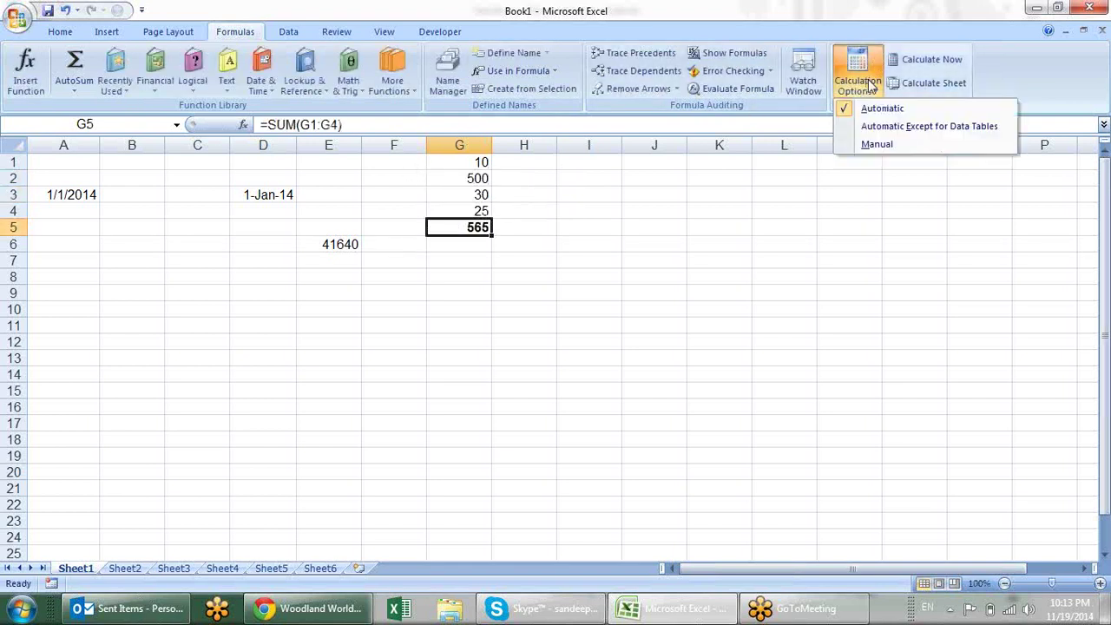
pyautogui.click(877, 144)
pyautogui.click(482, 193)
pyautogui.write('500')
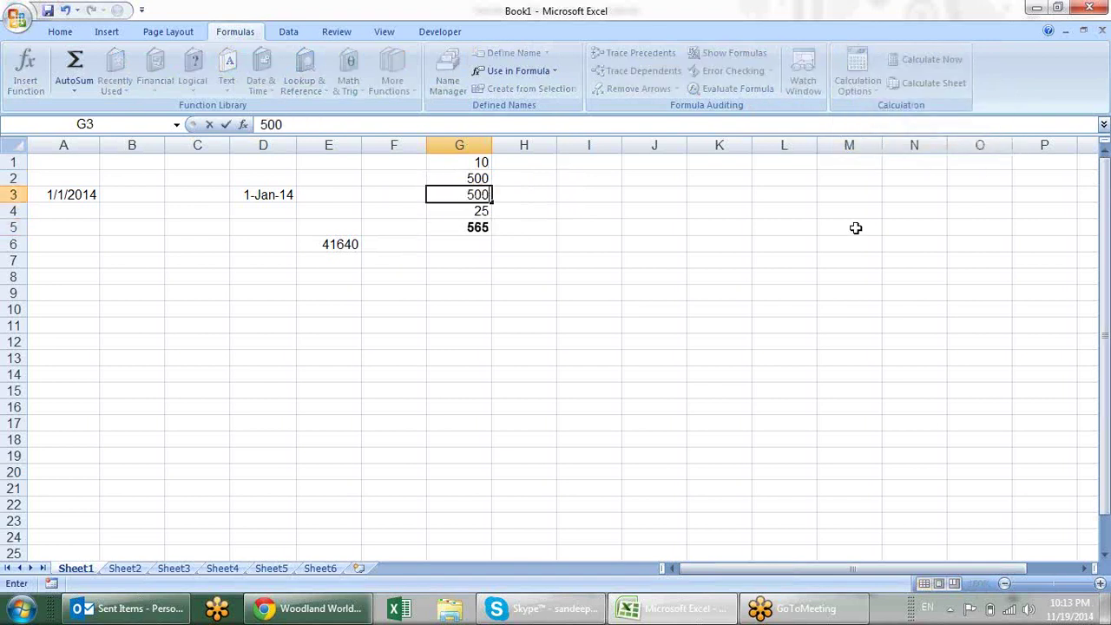
pyautogui.press('Return')
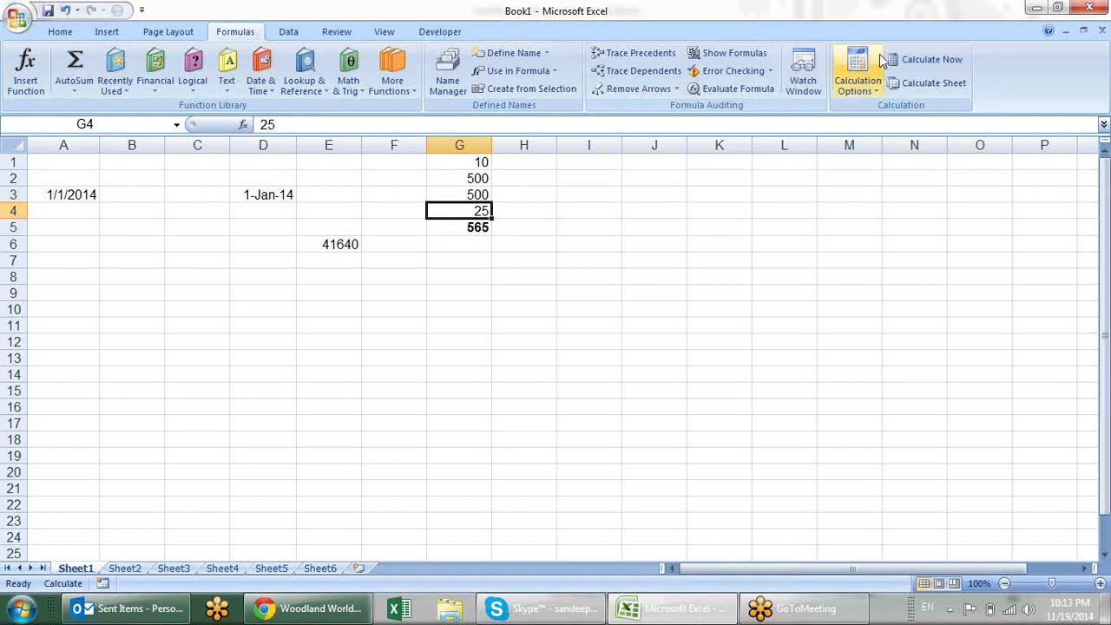
pyautogui.click(935, 62)
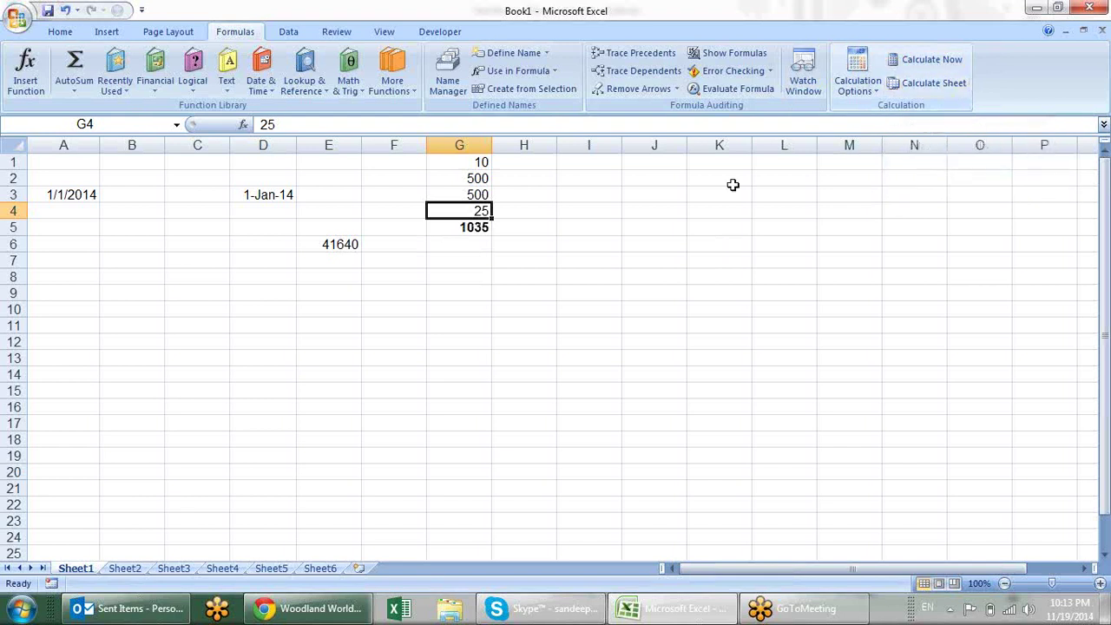
# - Restore automatic calculation and check the sum and count of F4:J13
pyautogui.click(873, 89)
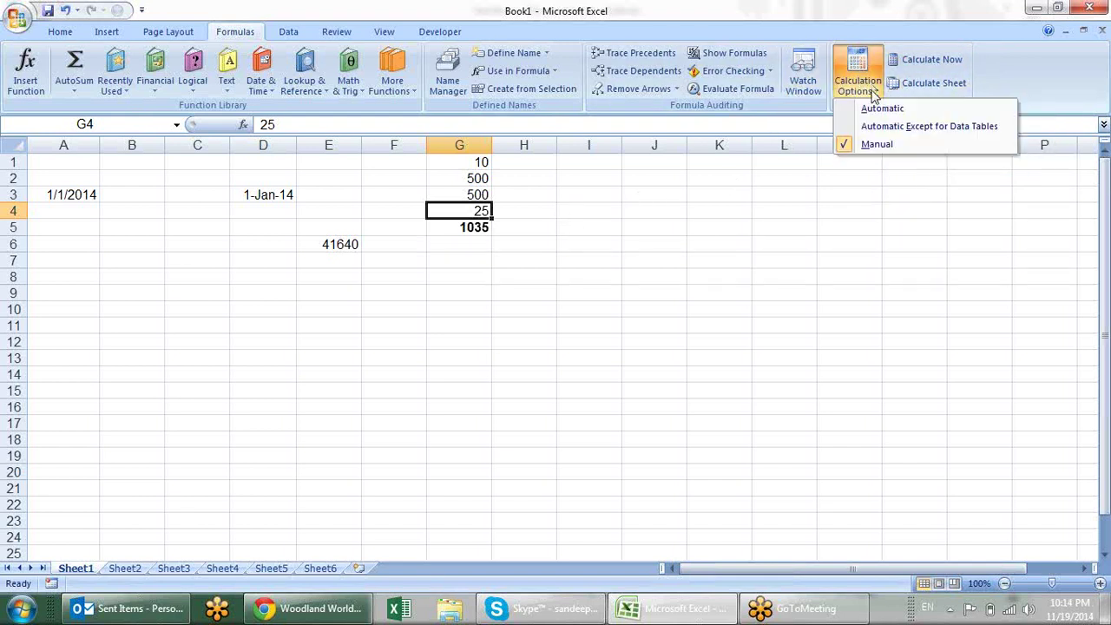
pyautogui.click(878, 108)
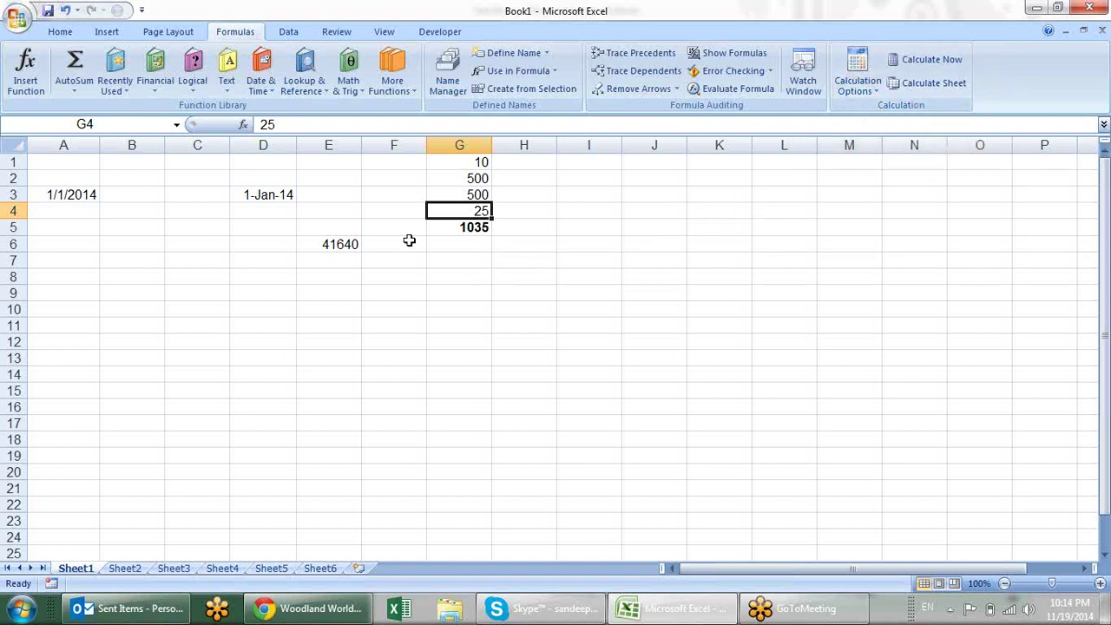
pyautogui.moveTo(399, 211); pyautogui.dragTo(654, 357)
pyautogui.click(819, 493)
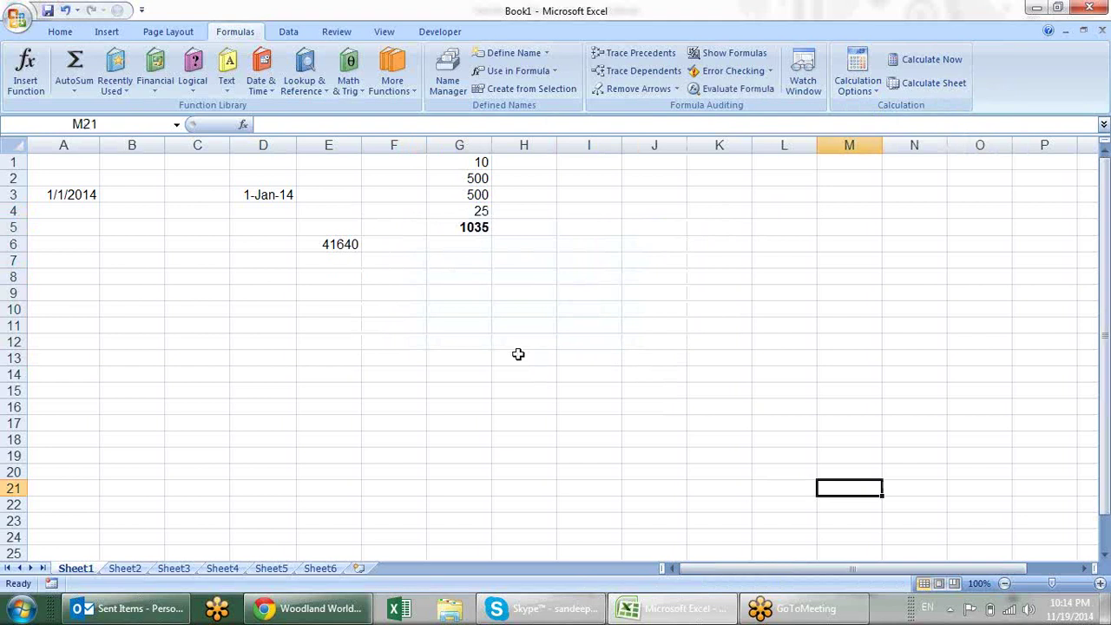
pyautogui.click(868, 76)
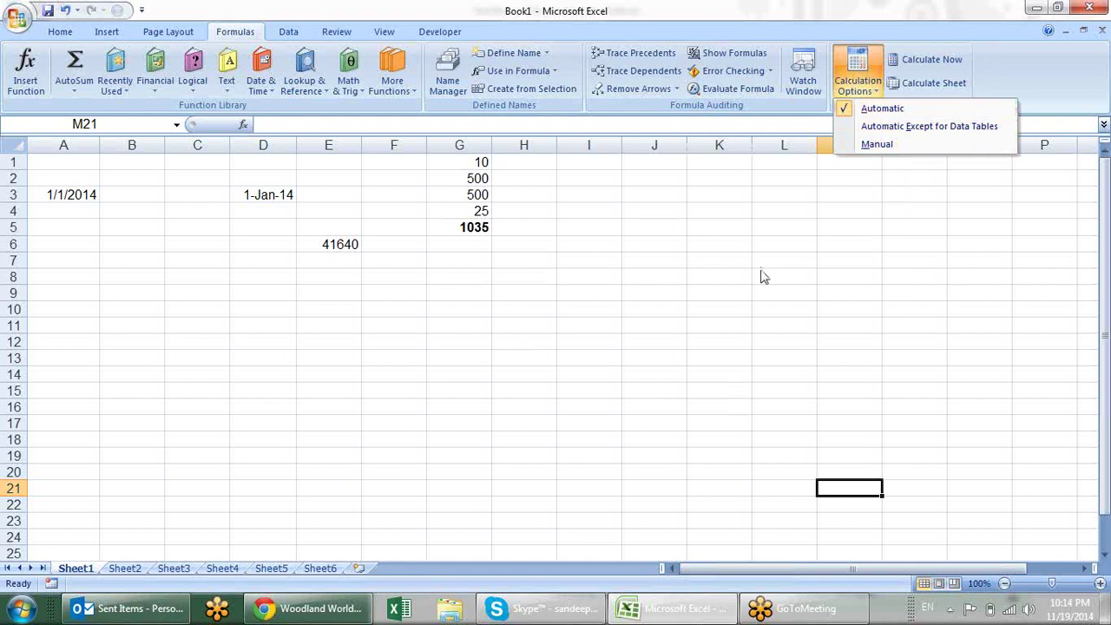
pyautogui.click(734, 223)
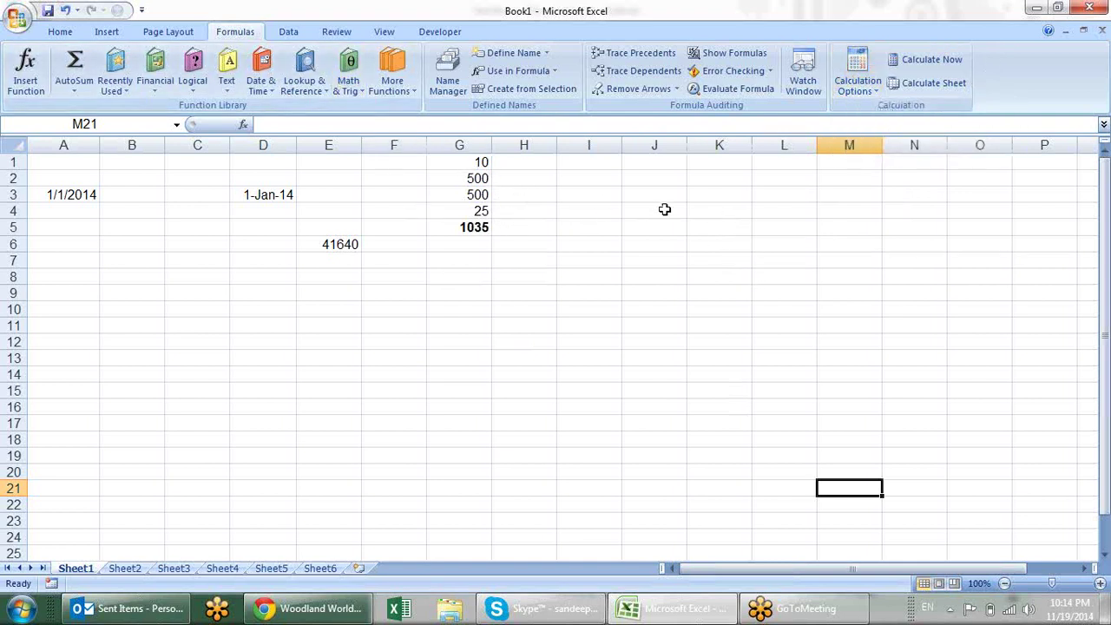
# - Show the Data tab's external data options with H10 selected, browsing the From Other Sources list
pyautogui.click(288, 31)
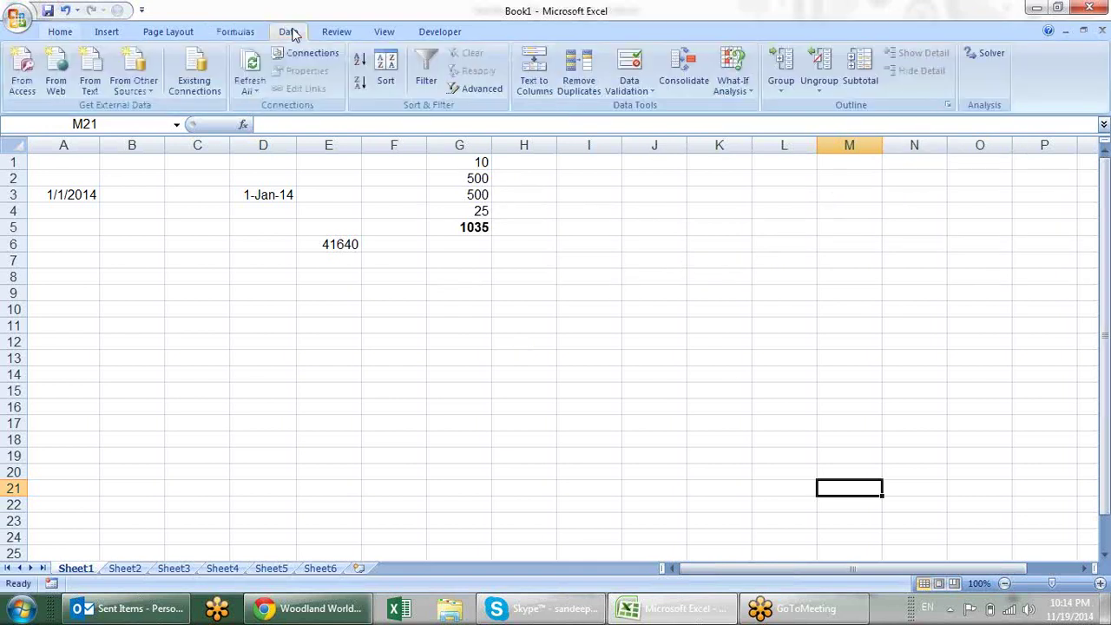
pyautogui.click(544, 305)
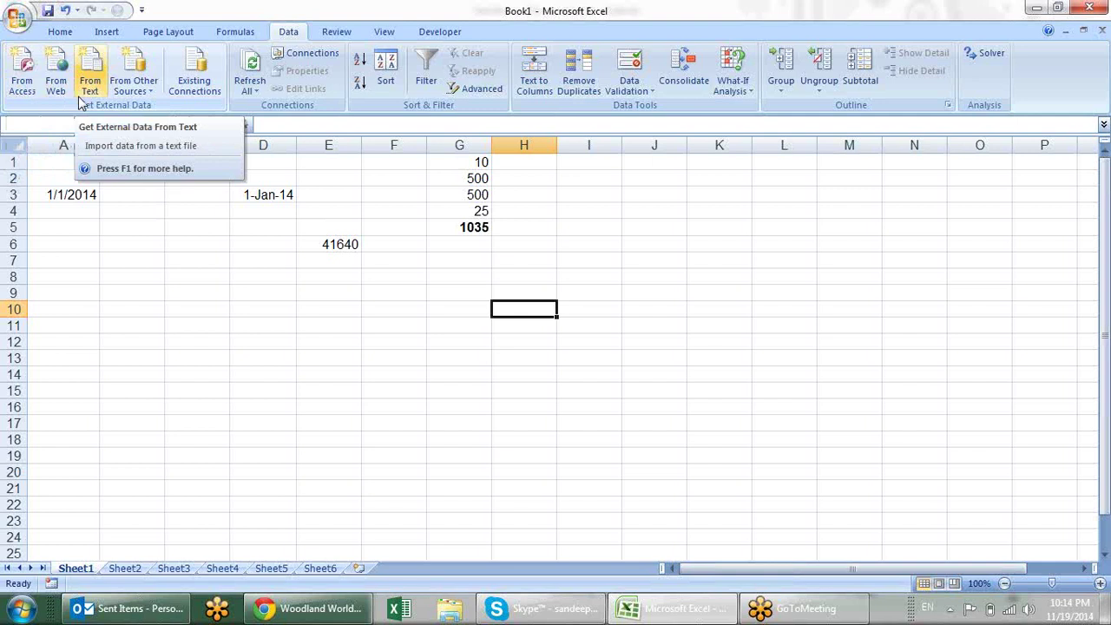
pyautogui.click(145, 90)
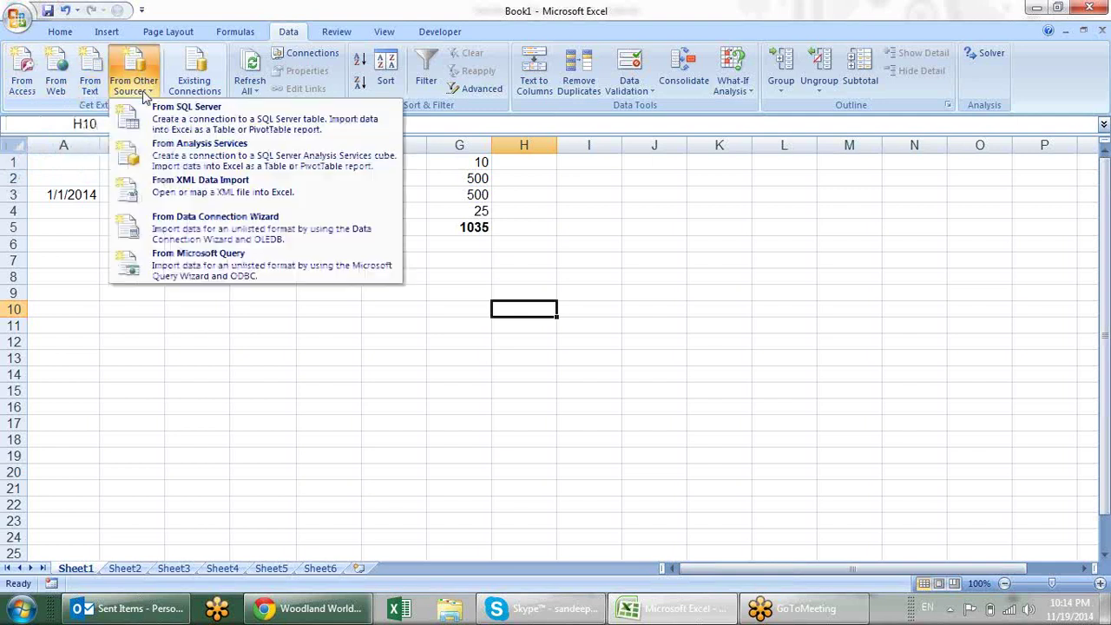
pyautogui.click(268, 378)
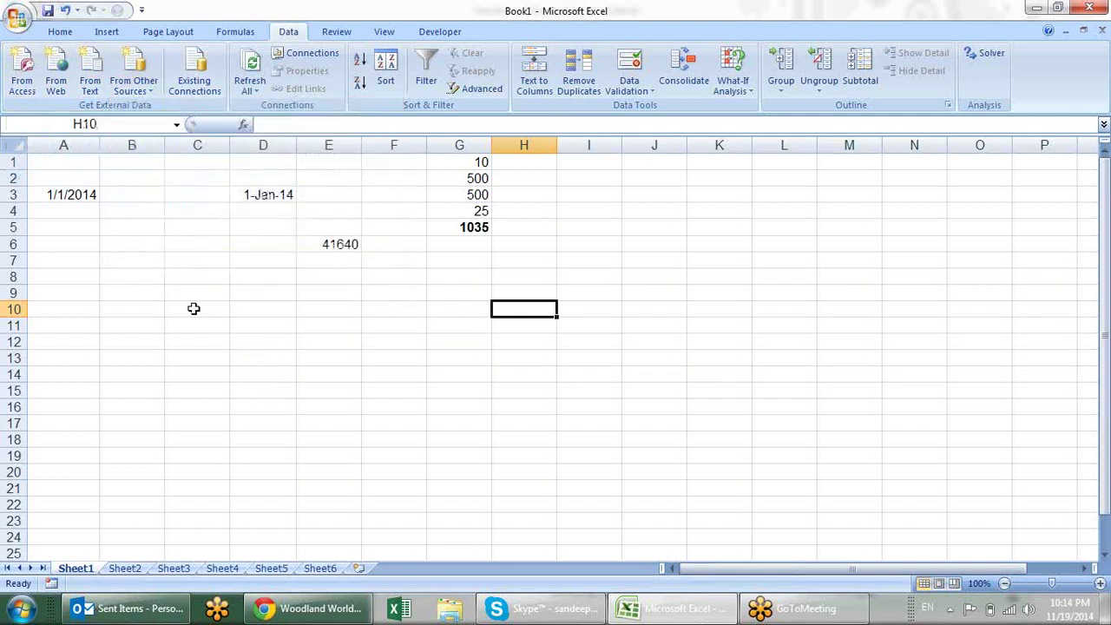
# - Import the Database5 Access data as a Table on a new worksheet
pyautogui.click(26, 71)
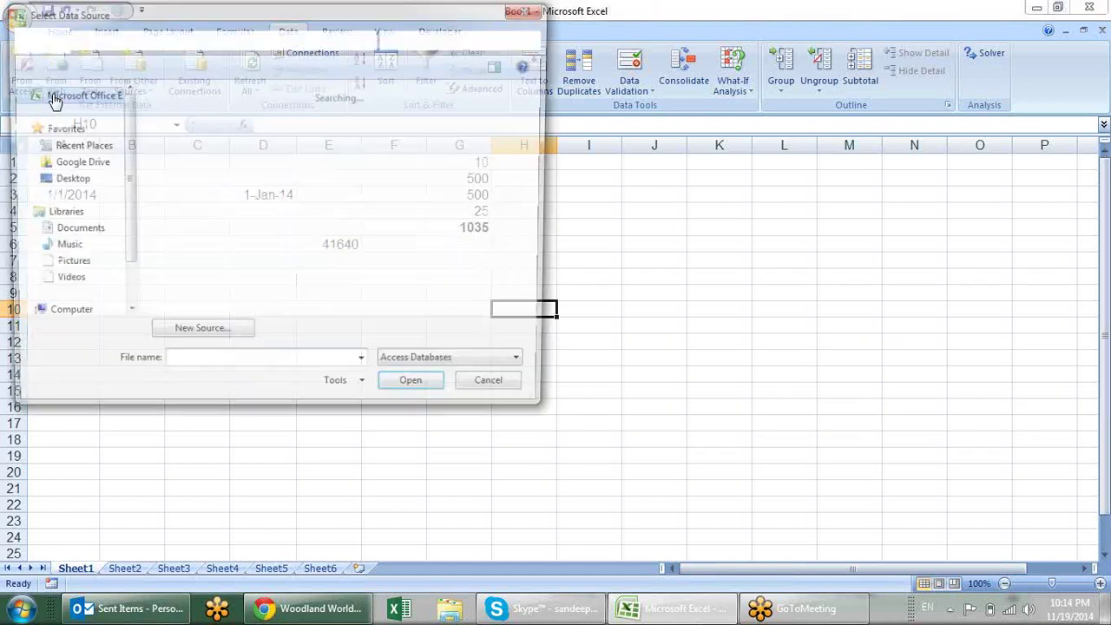
pyautogui.click(258, 140)
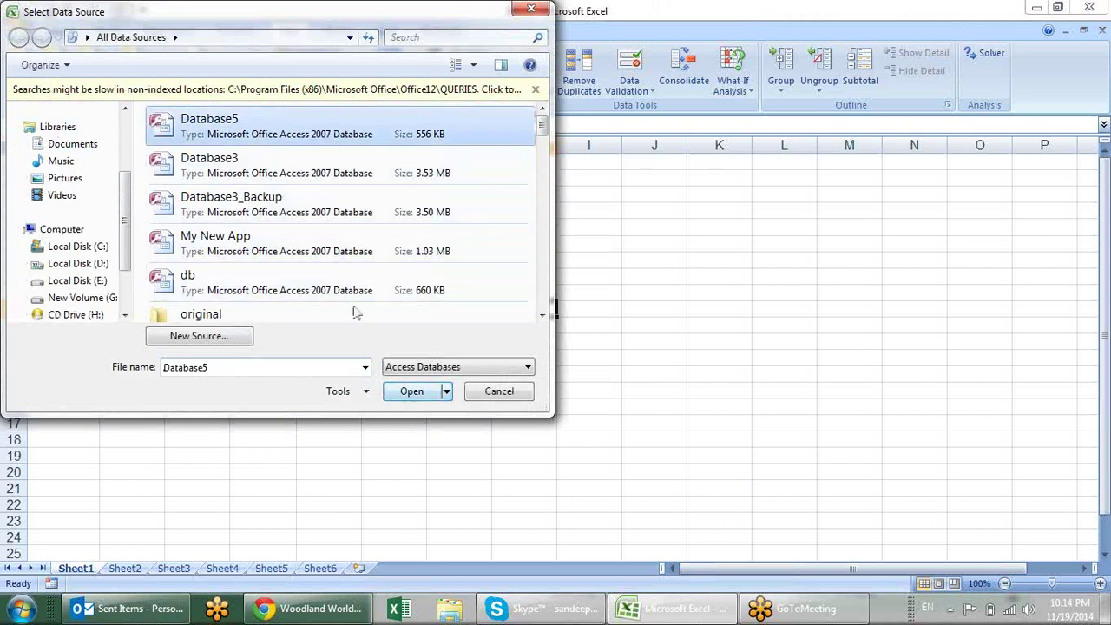
pyautogui.click(395, 392)
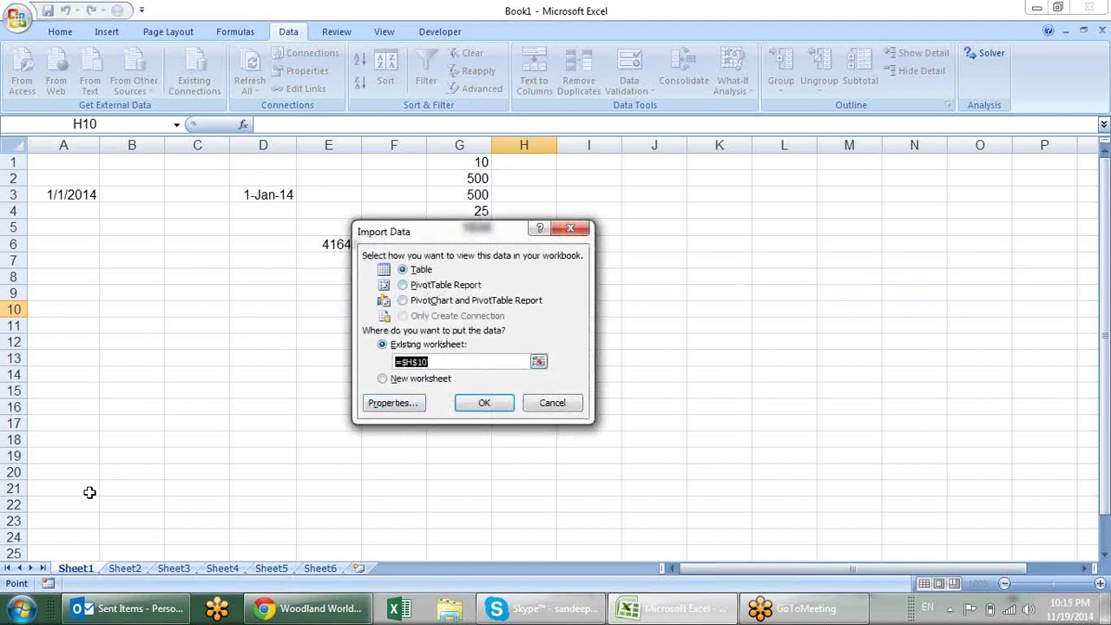
pyautogui.click(124, 569)
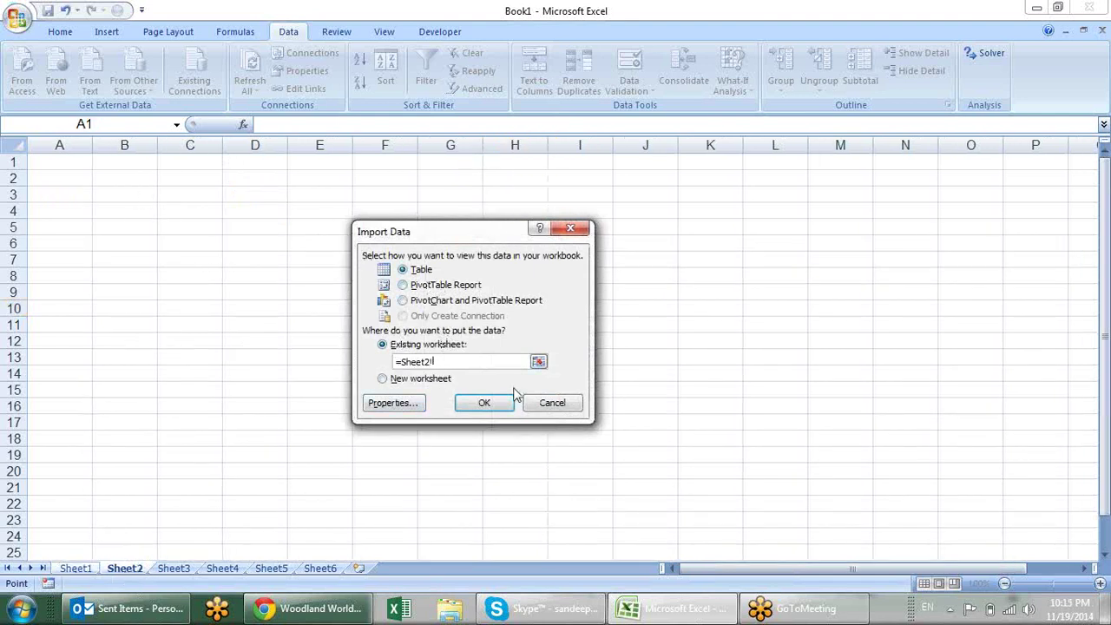
pyautogui.click(427, 380)
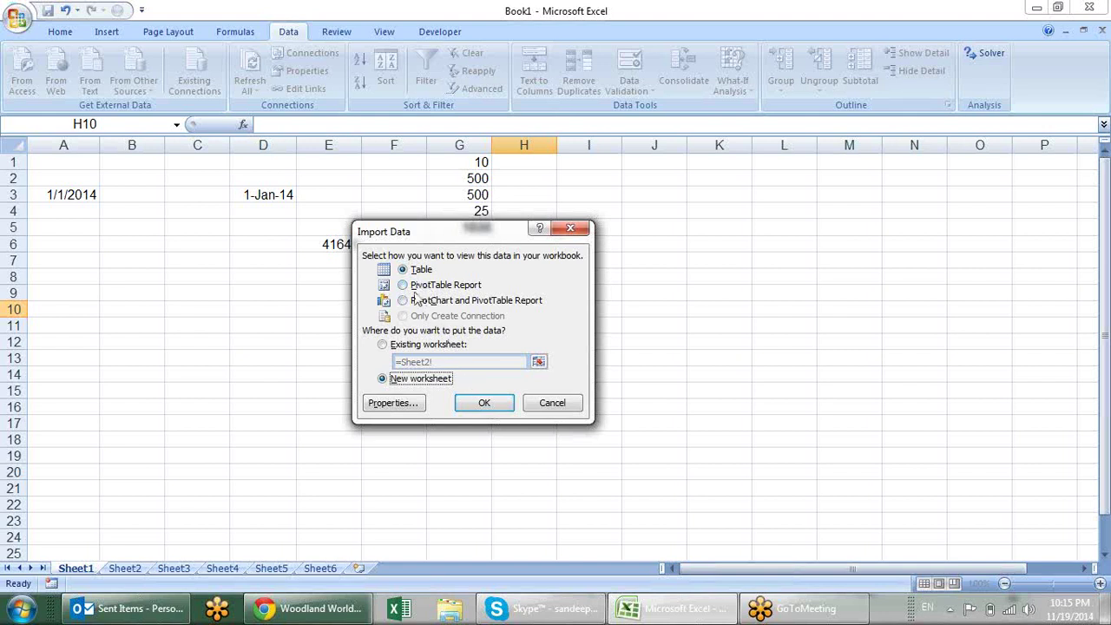
pyautogui.click(415, 289)
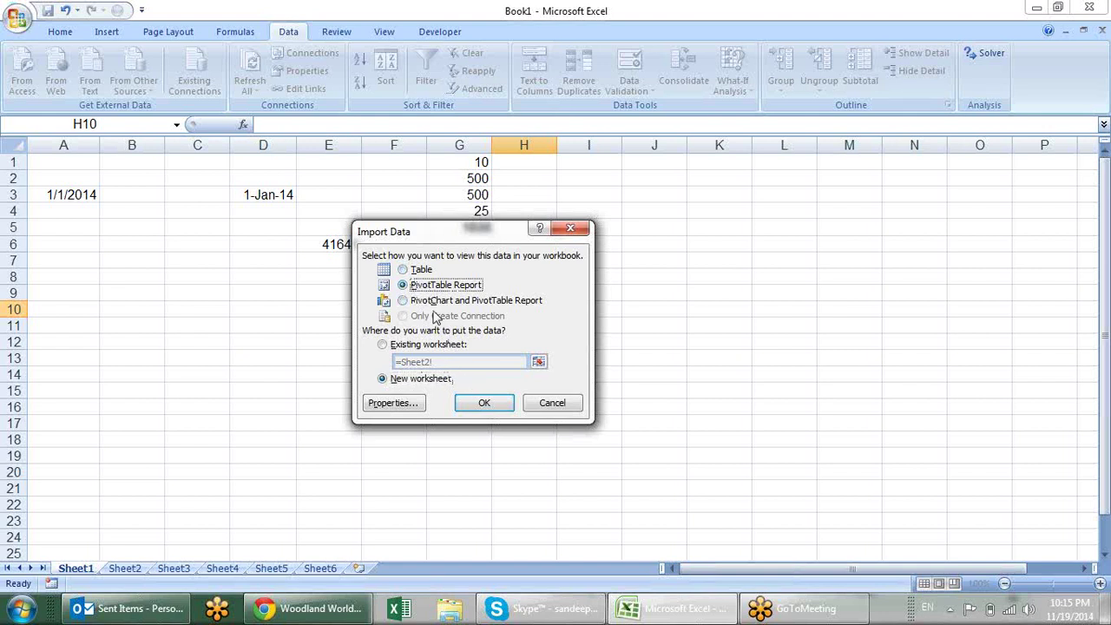
pyautogui.click(421, 270)
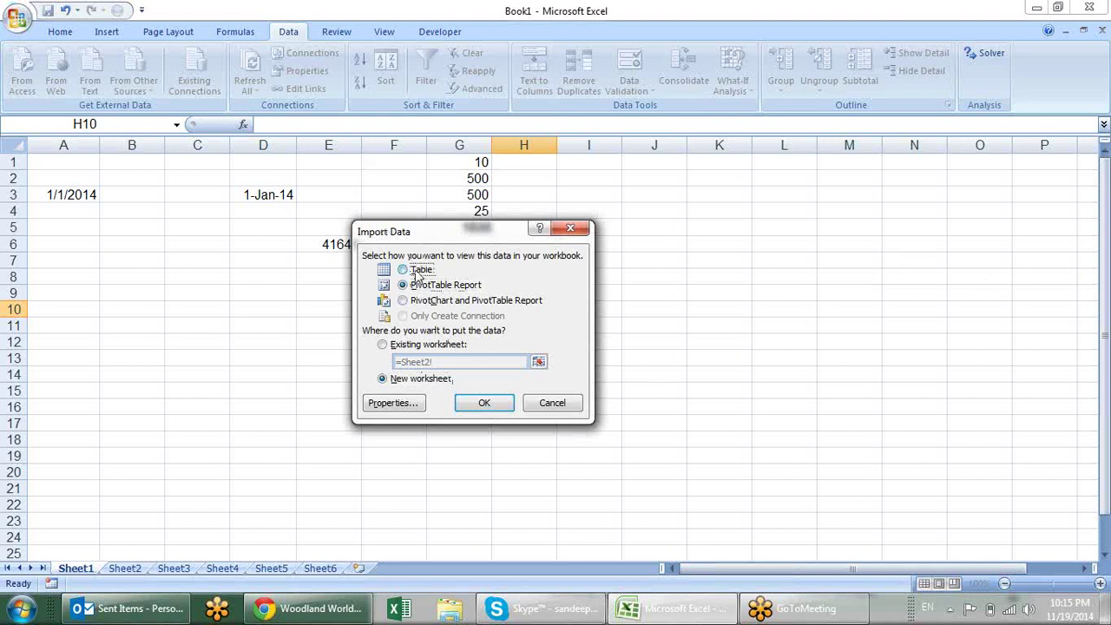
pyautogui.click(474, 404)
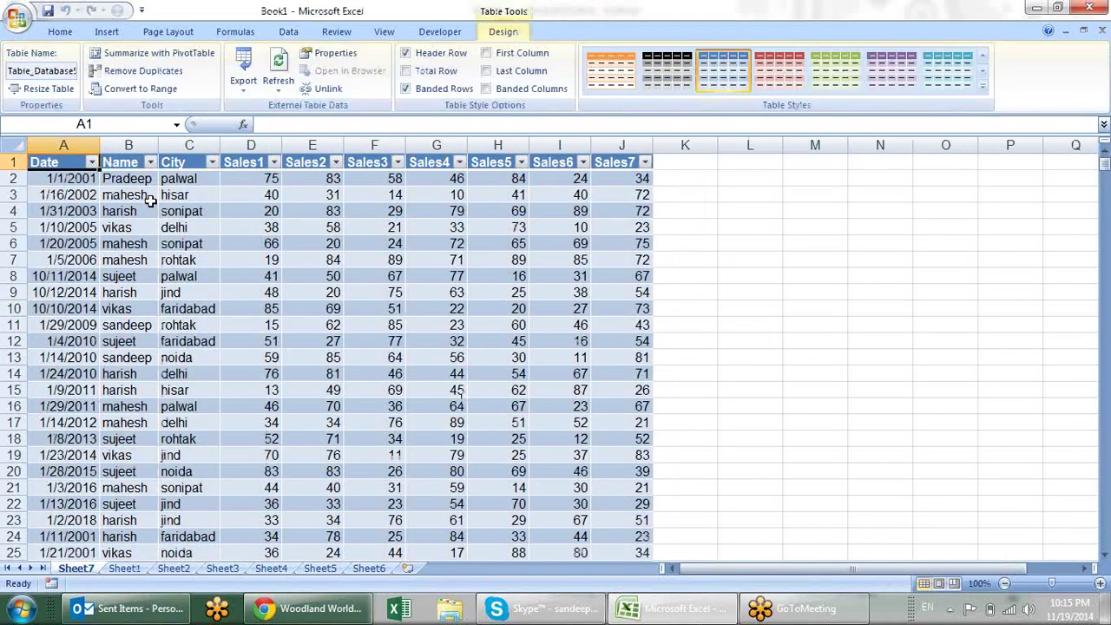
# - Look over the imported Database5 table, then delete Sheet7 and confirm
pyautogui.scroll(-1, 410, 194)
pyautogui.scroll(-4, 410, 194)
pyautogui.scroll(5, 409, 196)
pyautogui.scroll(-5, 408, 196)
pyautogui.scroll(1, 408, 196)
pyautogui.scroll(4, 408, 196)
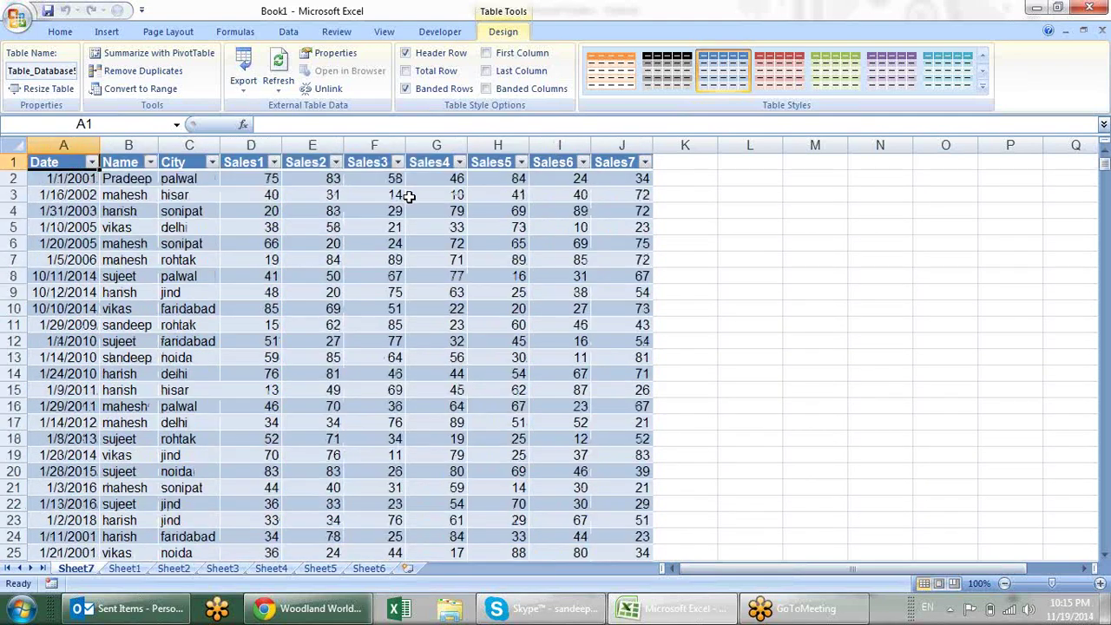
pyautogui.scroll(-3, 409, 196)
pyautogui.scroll(3, 409, 195)
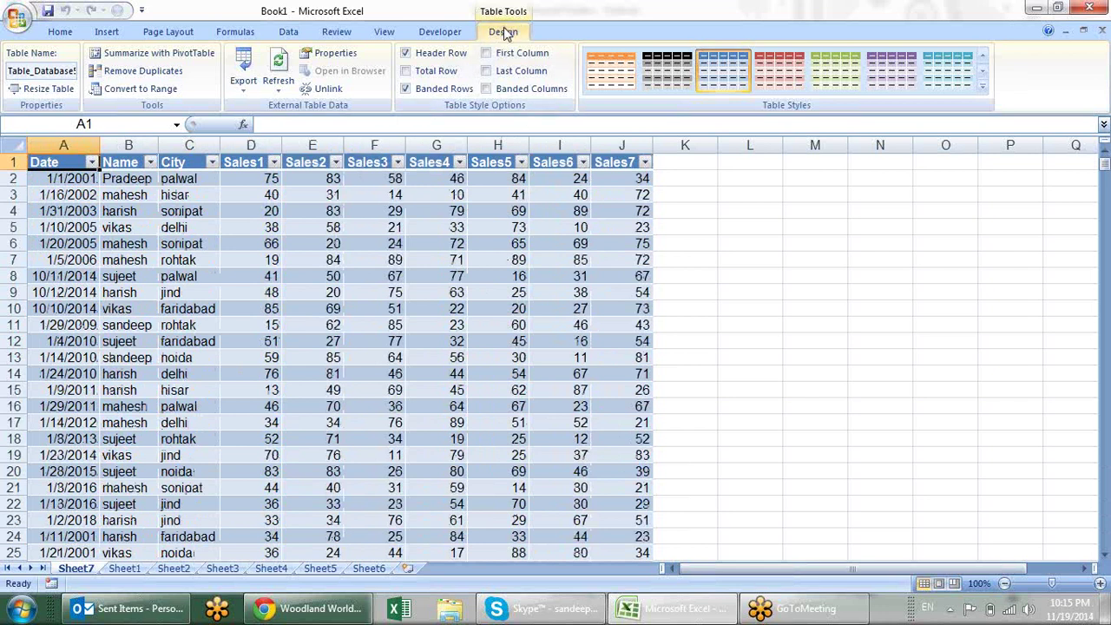
pyautogui.hotkey('alt', 'e')
pyautogui.press('l')
pyautogui.press('Return')
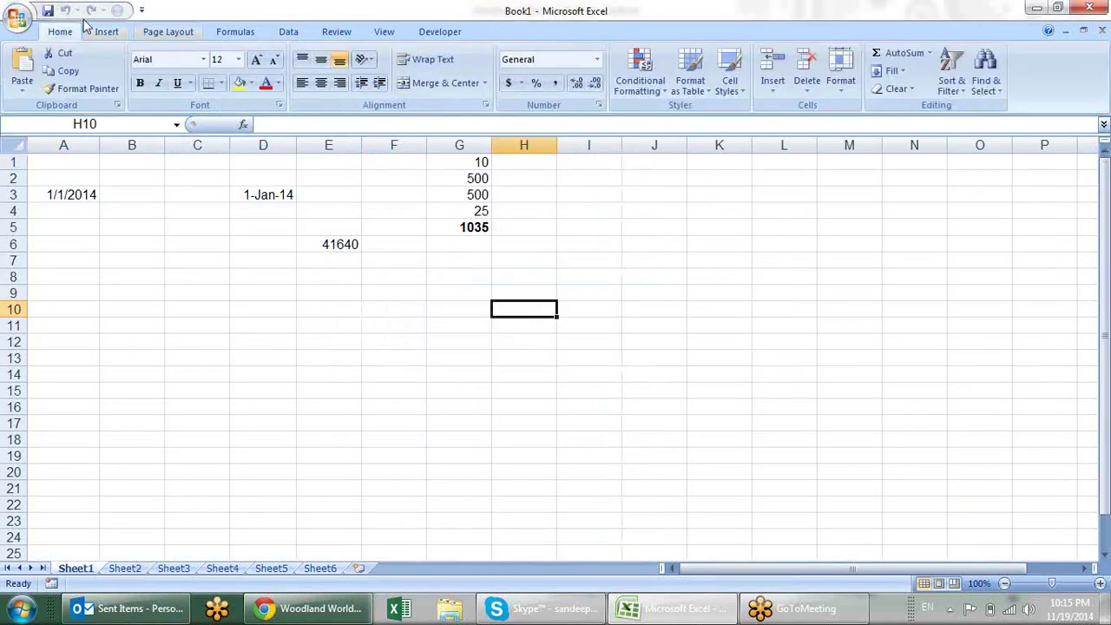
# - Import Database5 from Access as a PivotTable Report at H10 on Sheet1
pyautogui.click(284, 35)
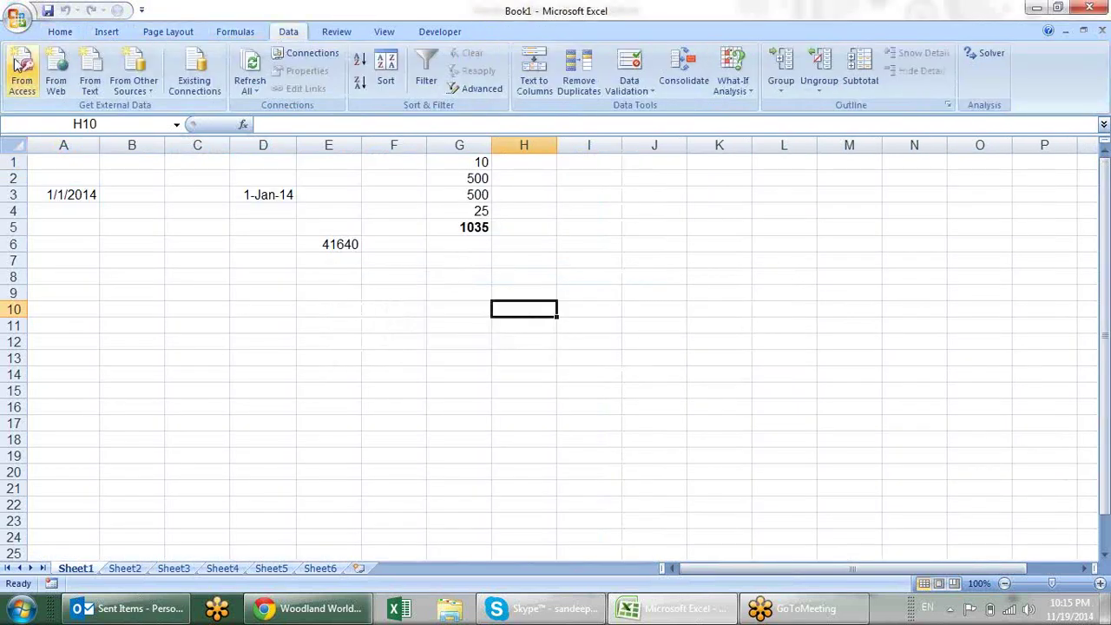
pyautogui.click(21, 69)
pyautogui.click(313, 128)
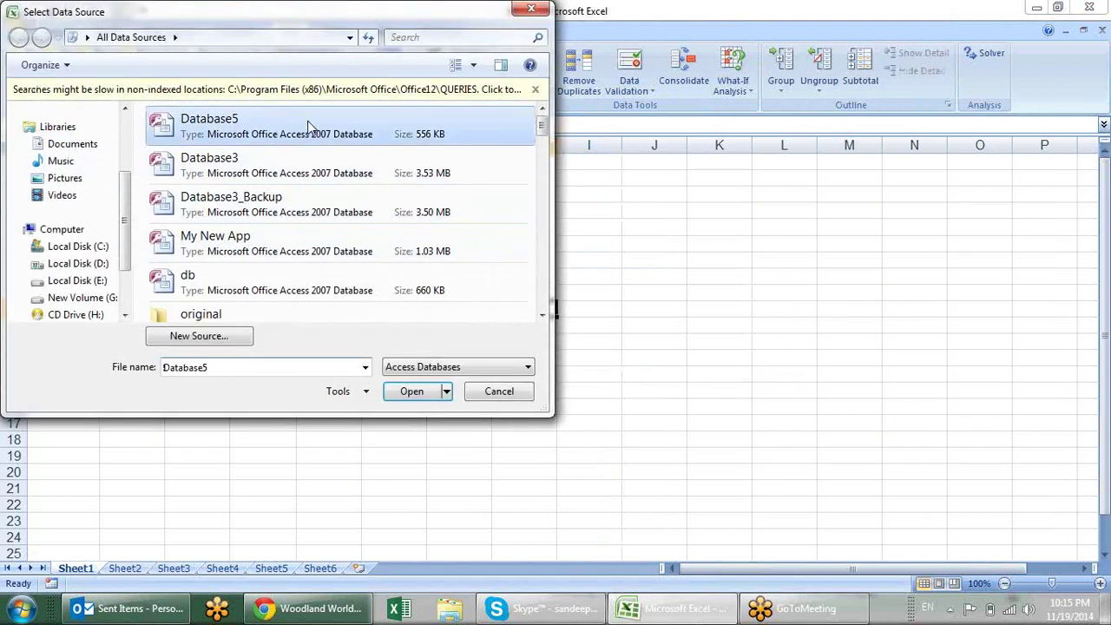
pyautogui.click(416, 391)
pyautogui.click(417, 285)
pyautogui.click(484, 405)
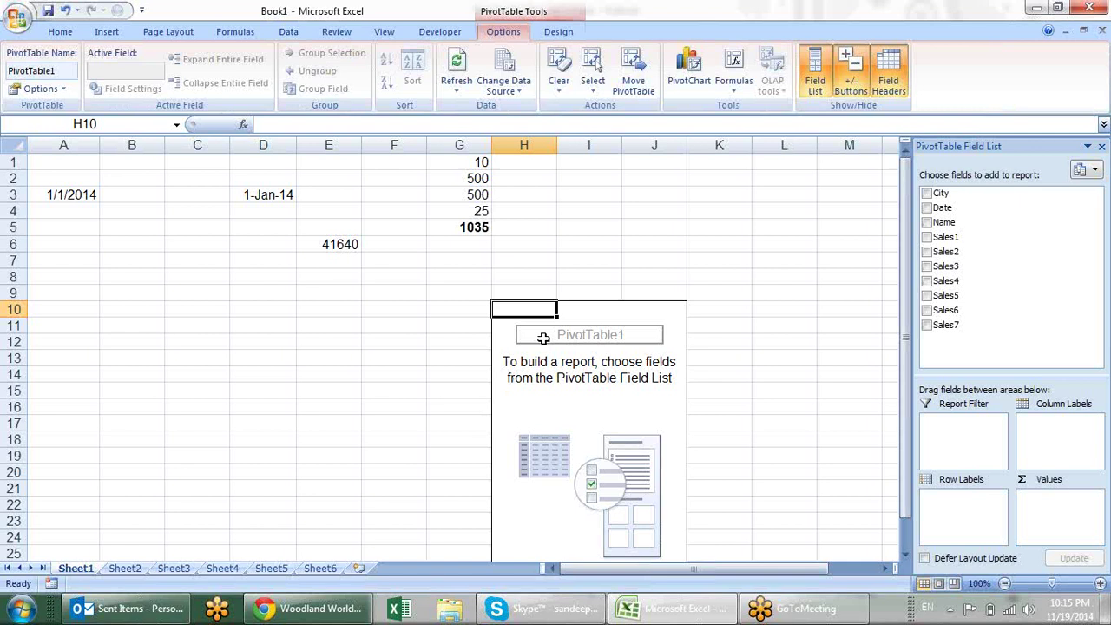
# - Add Name as rows and Sum of Sales1 as values, giving a 33947 Grand Total
pyautogui.click(928, 223)
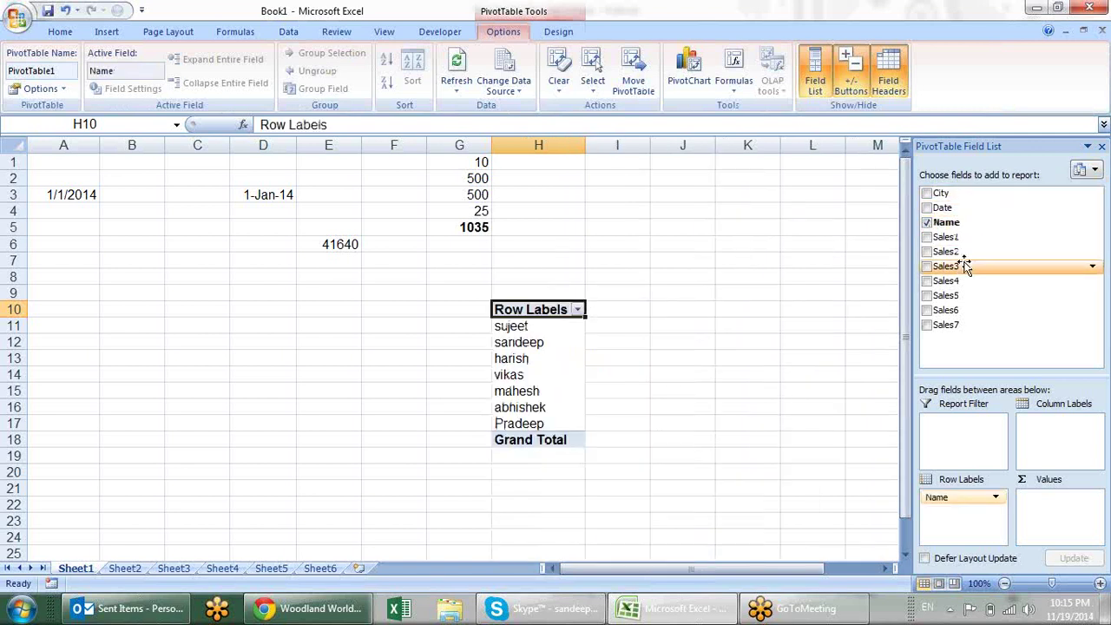
pyautogui.click(927, 237)
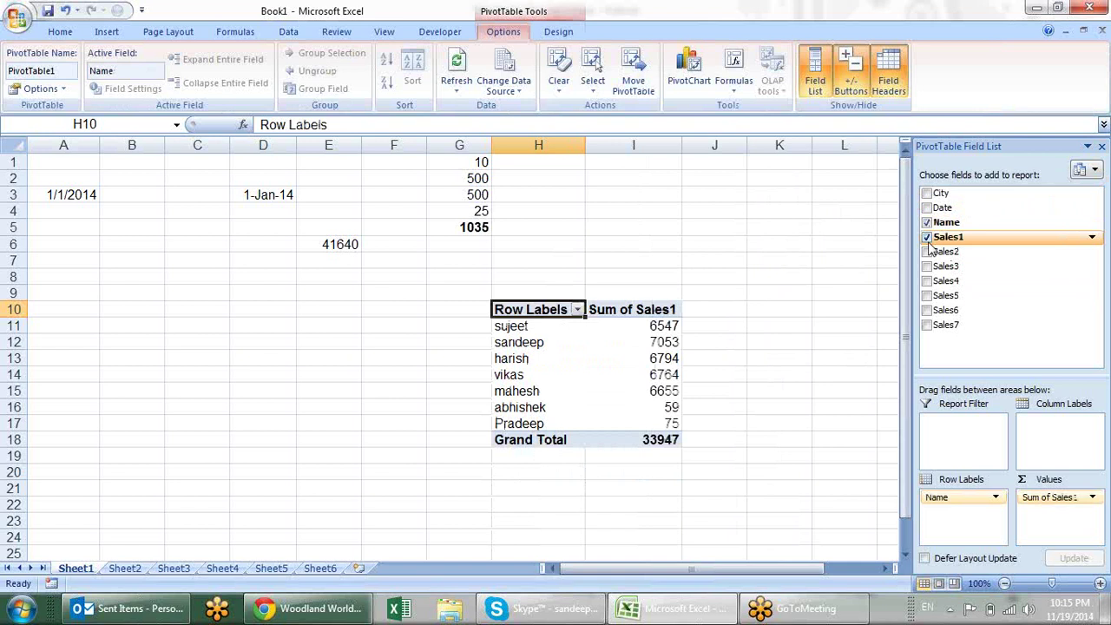
pyautogui.click(760, 416)
pyautogui.click(352, 358)
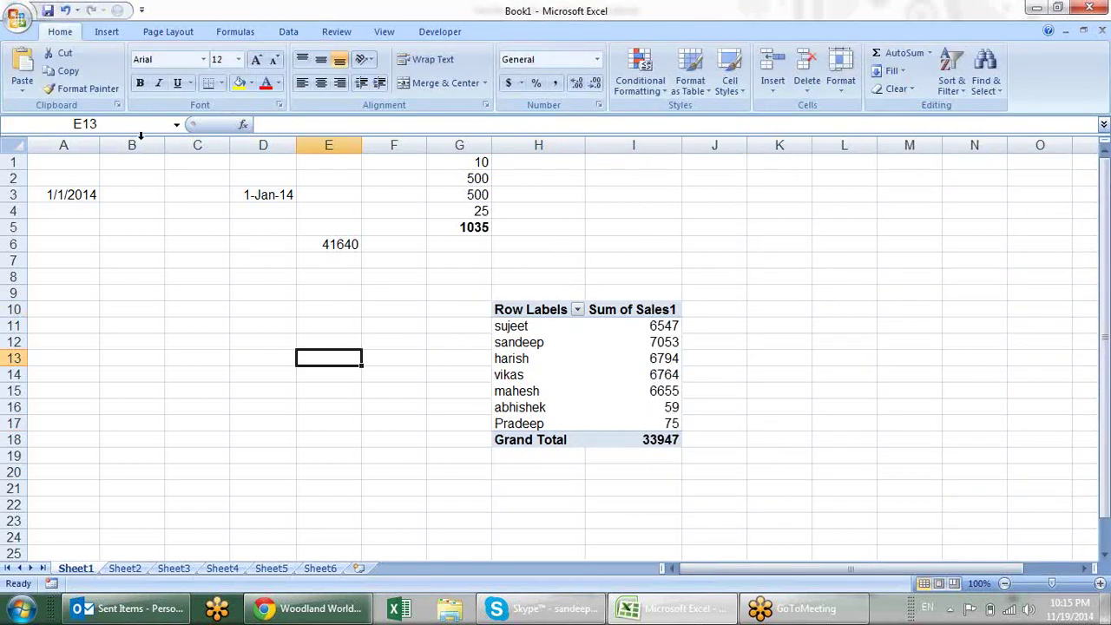
pyautogui.click(105, 33)
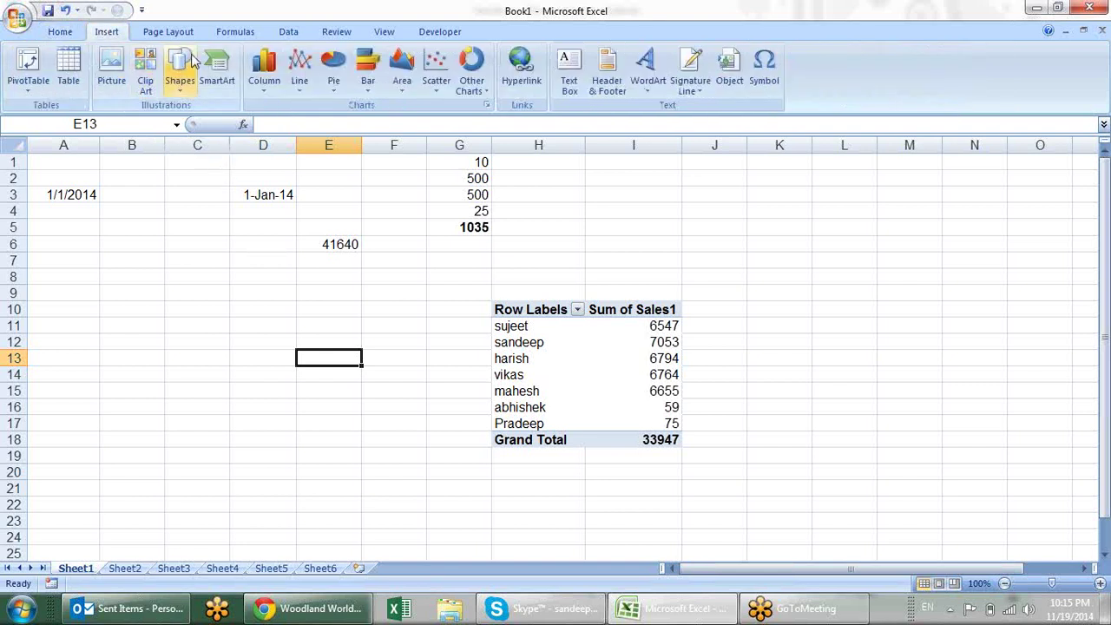
pyautogui.click(291, 34)
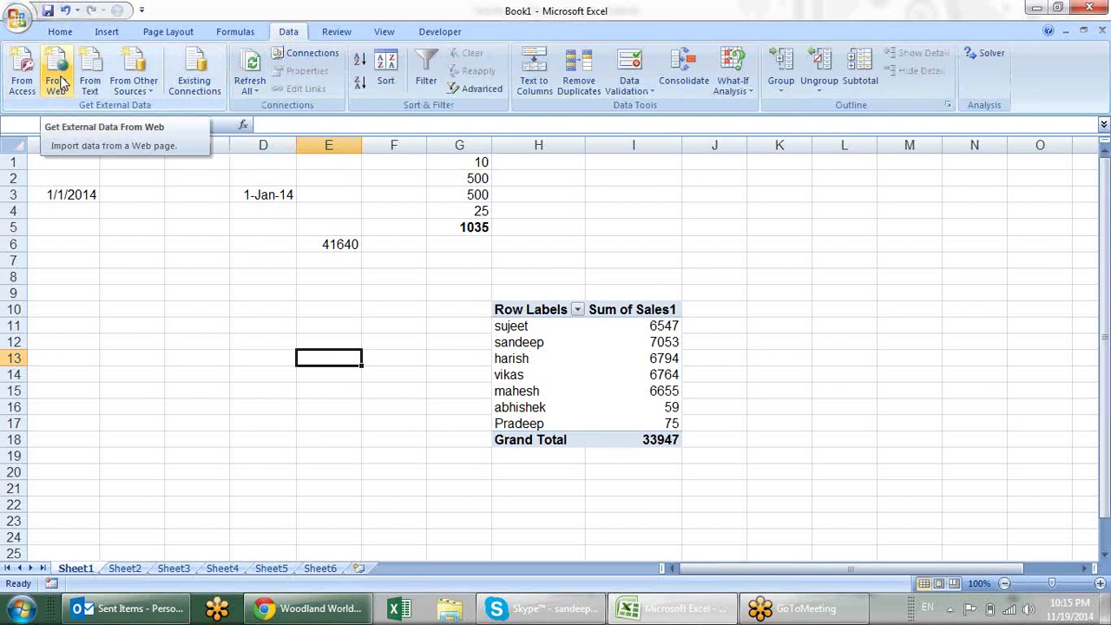
# - Switch to Sheet2, then open a new Chrome tab on the Google India home page
pyautogui.click(111, 570)
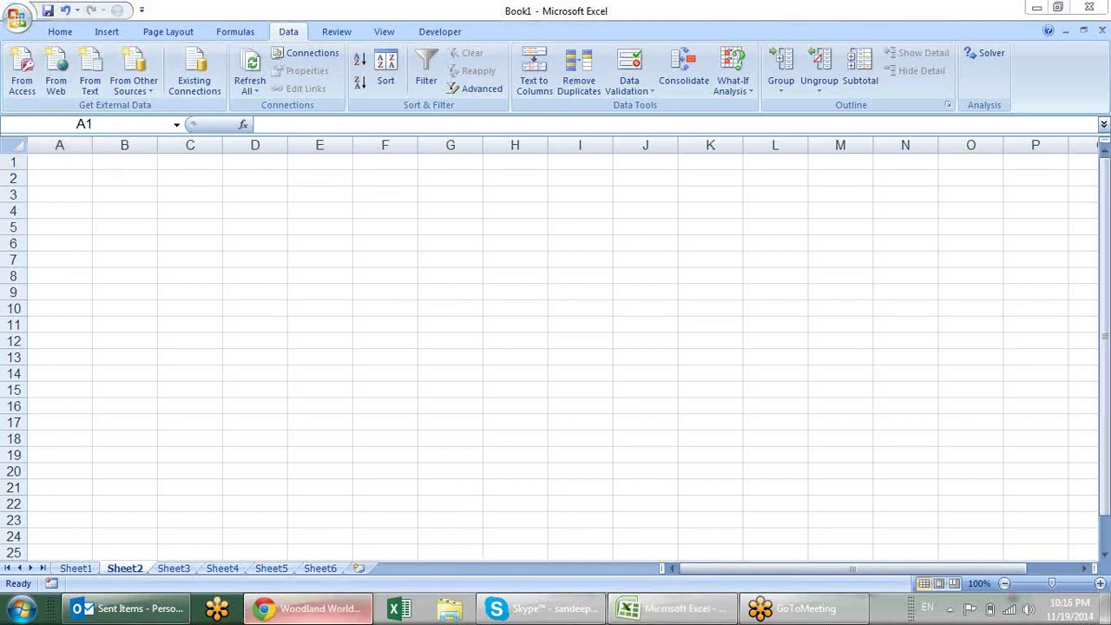
pyautogui.click(308, 608)
pyautogui.click(172, 12)
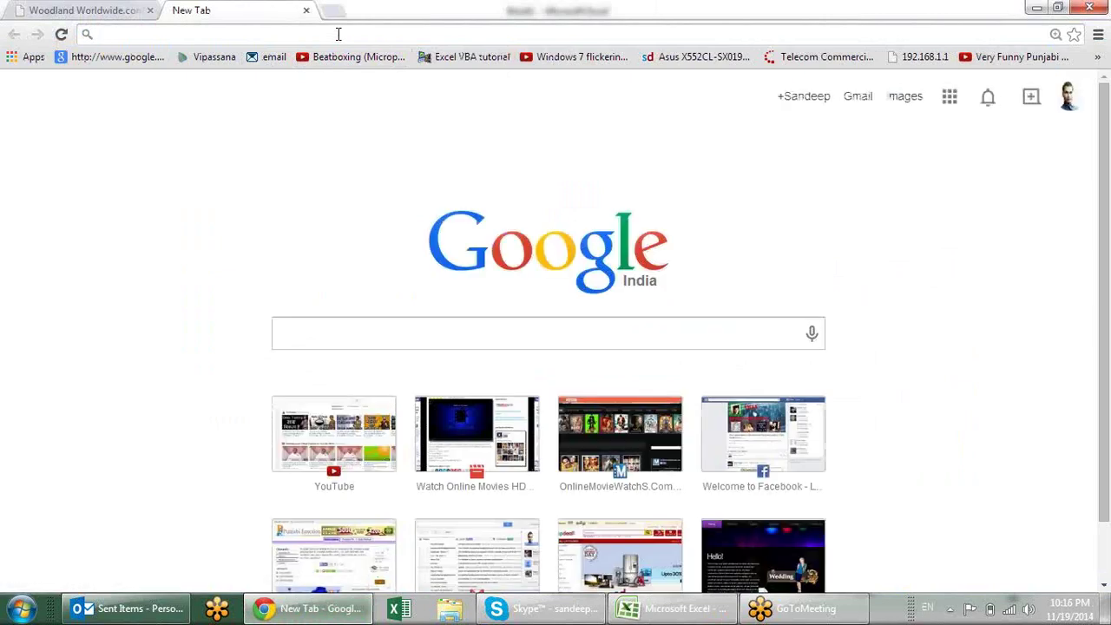
# - Search Google for 'cricinfo' and open ESPNcricinfo's live cricket scores page
pyautogui.write('CRIKINFO')
pyautogui.press('Return')
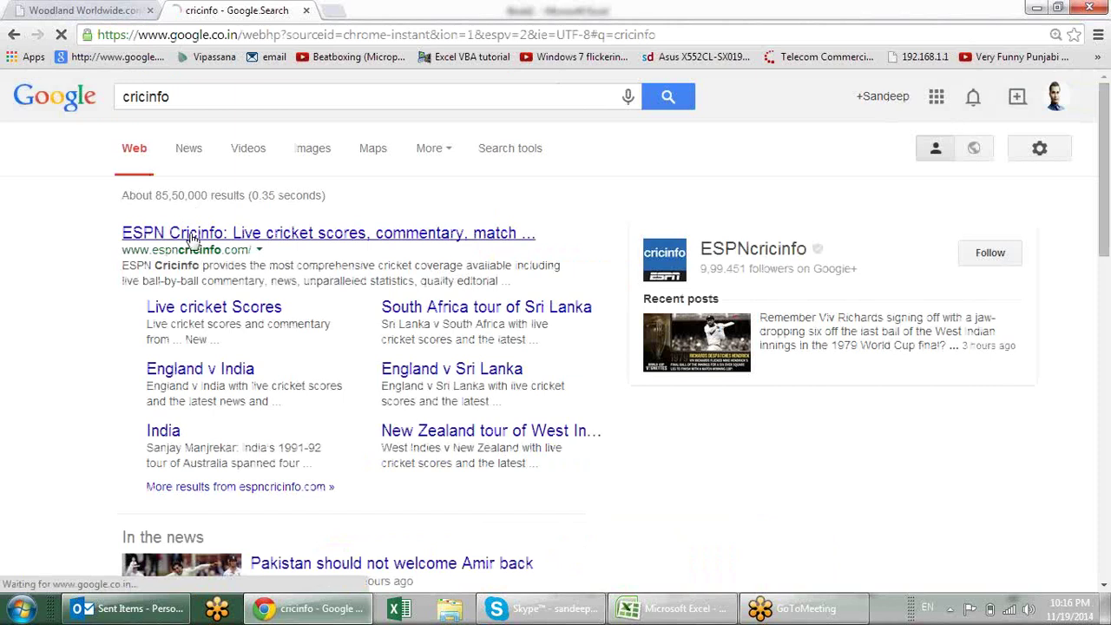
pyautogui.click(223, 312)
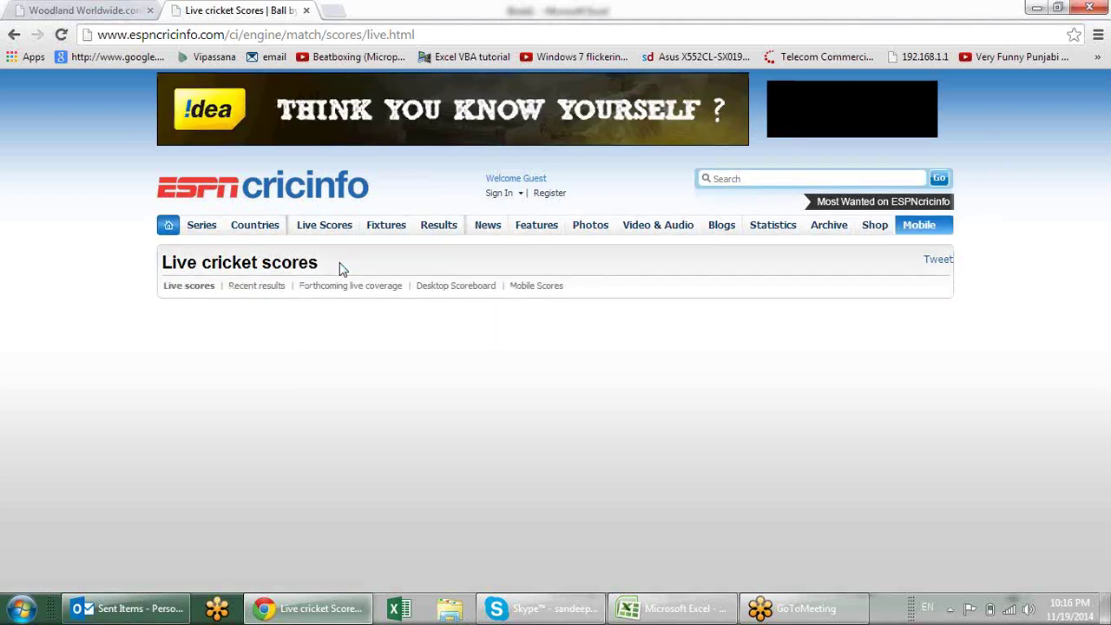
# - Open the New Zealand v Pakistan match page, copy its address and return to Excel
pyautogui.scroll(-1, 339, 262)
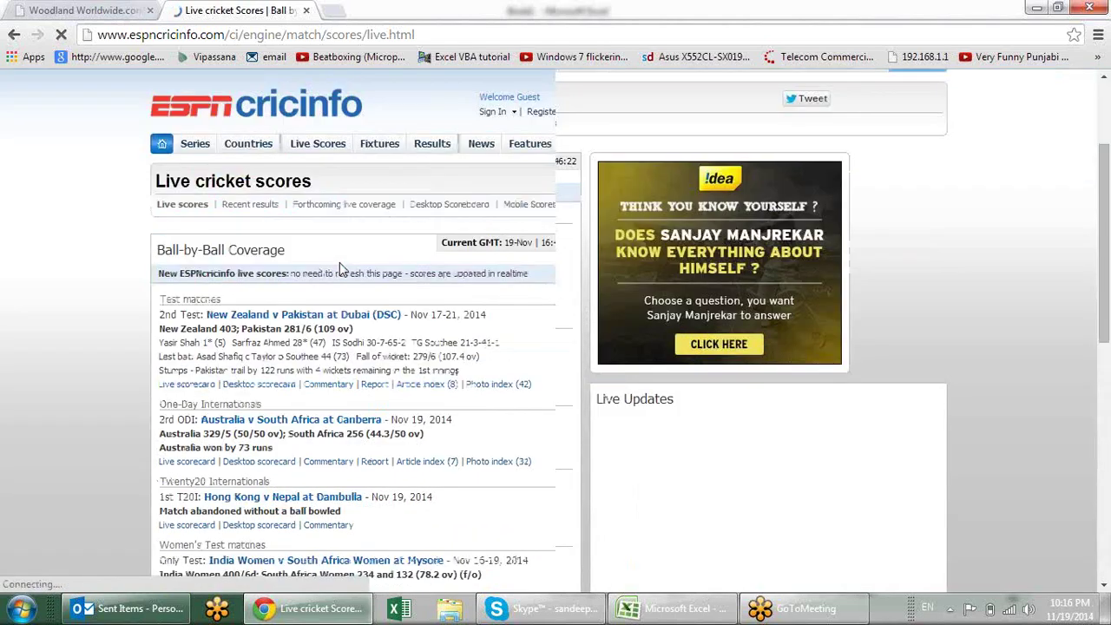
pyautogui.scroll(-2, 339, 262)
pyautogui.click(319, 154)
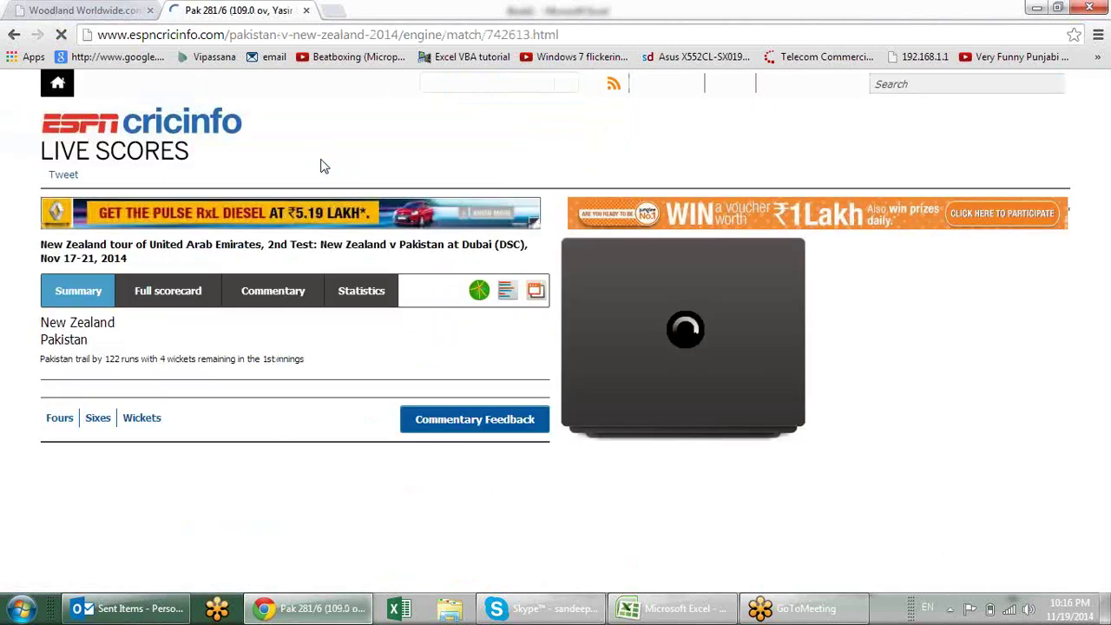
pyautogui.scroll(-1, 331, 192)
pyautogui.scroll(-2, 343, 208)
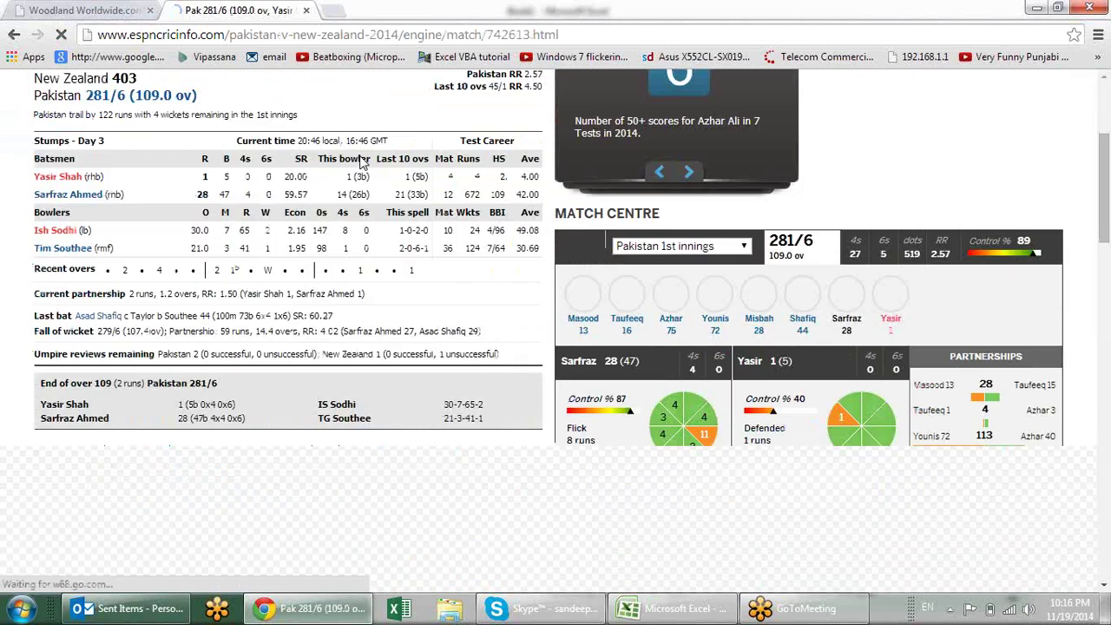
pyautogui.scroll(2, 363, 234)
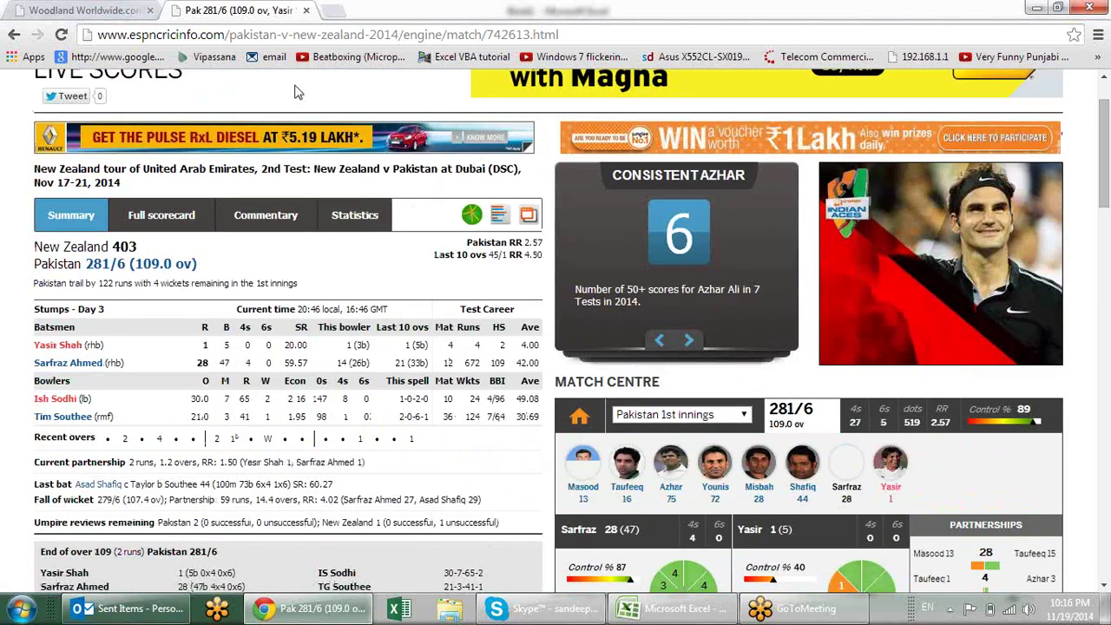
pyautogui.click(642, 38)
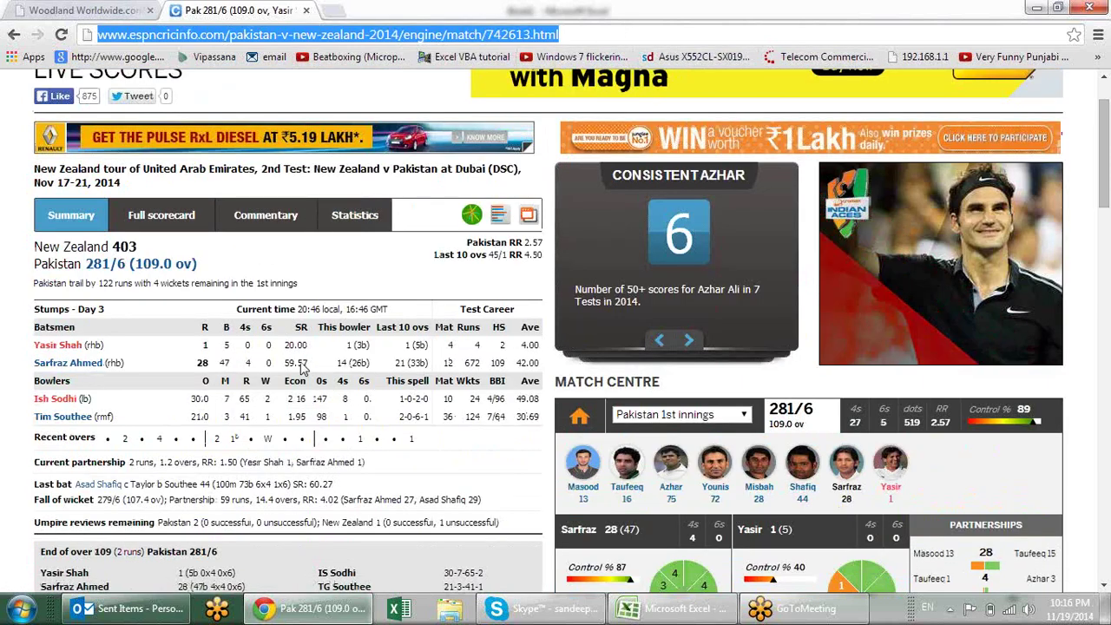
pyautogui.hotkey('alt', 'Tab')
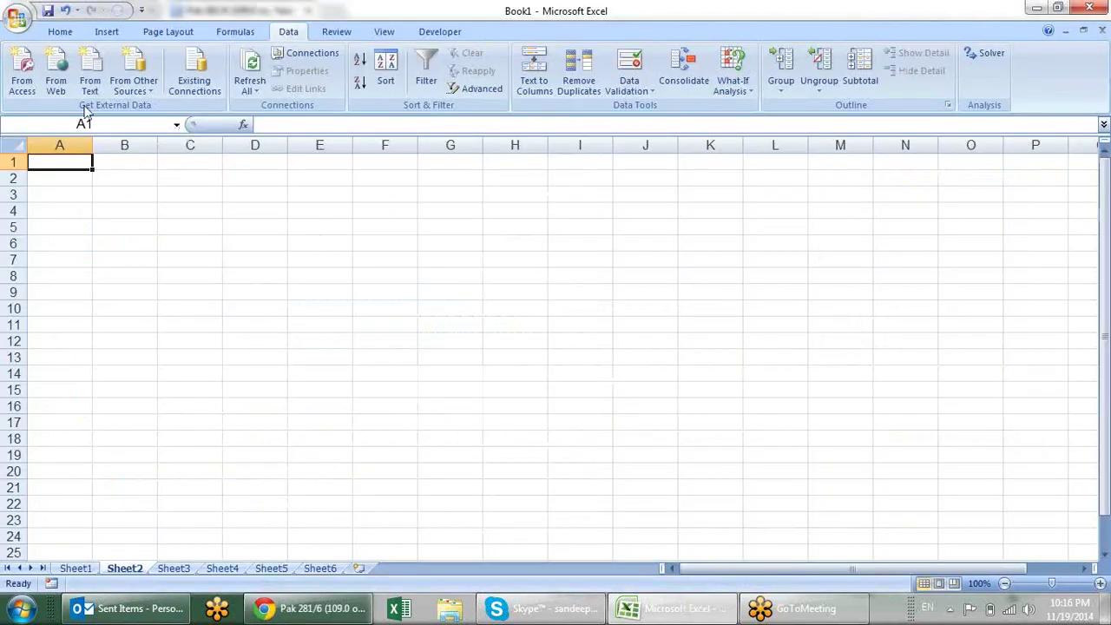
# - Start a New Web Query with the copied cricinfo match address and load it
pyautogui.click(55, 69)
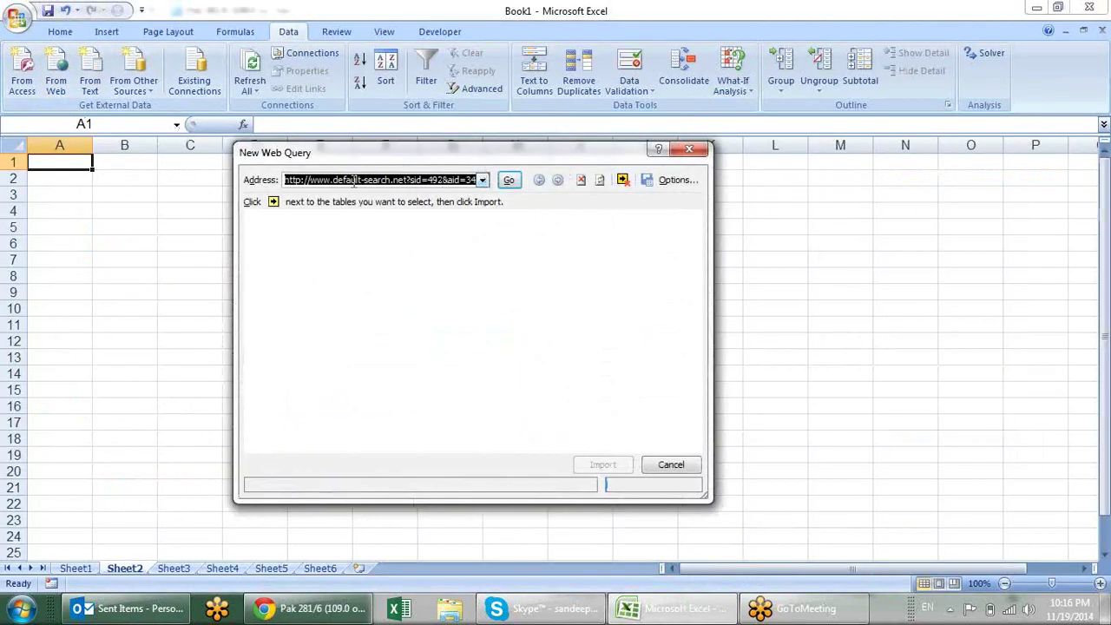
pyautogui.hotkey('ctrl', 'v')
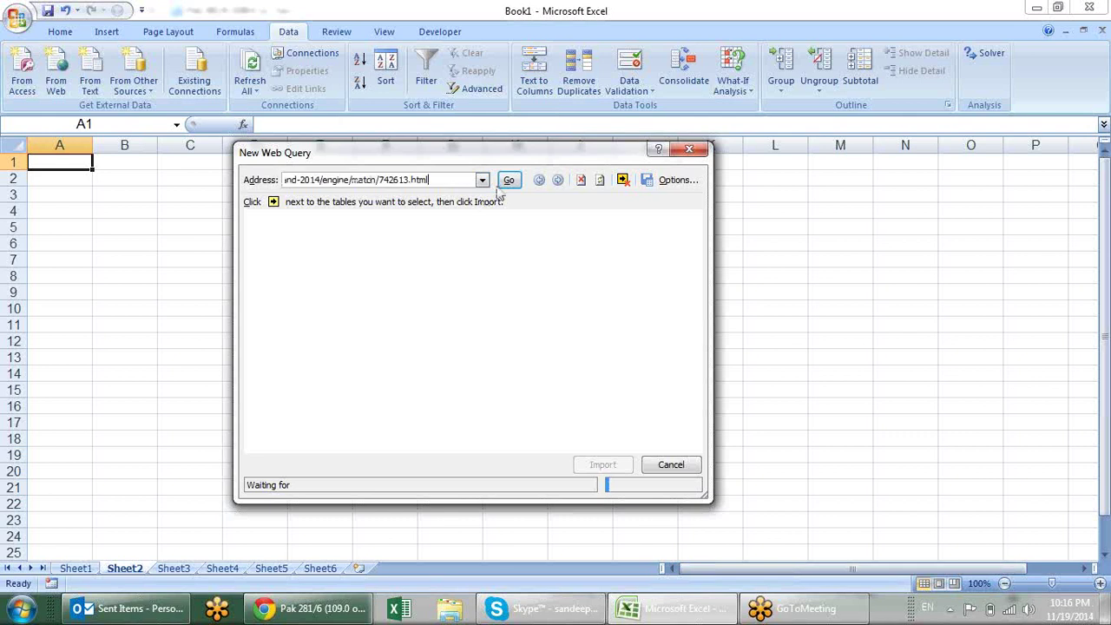
pyautogui.click(509, 181)
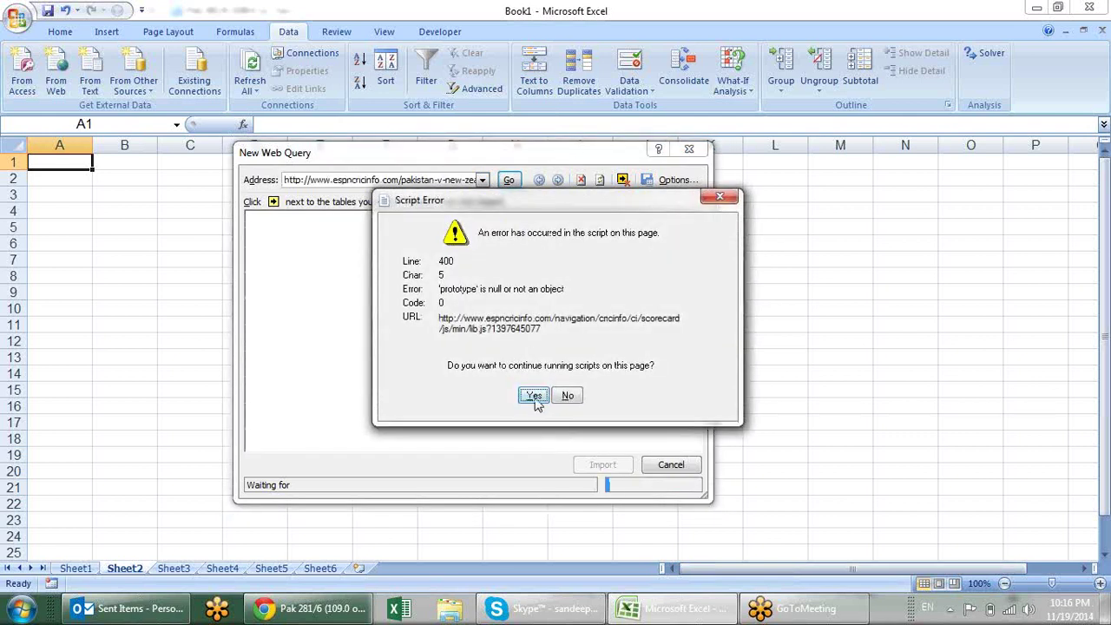
# - Let the page scripts keep running and enlarge the New Web Query preview window
pyautogui.click(535, 398)
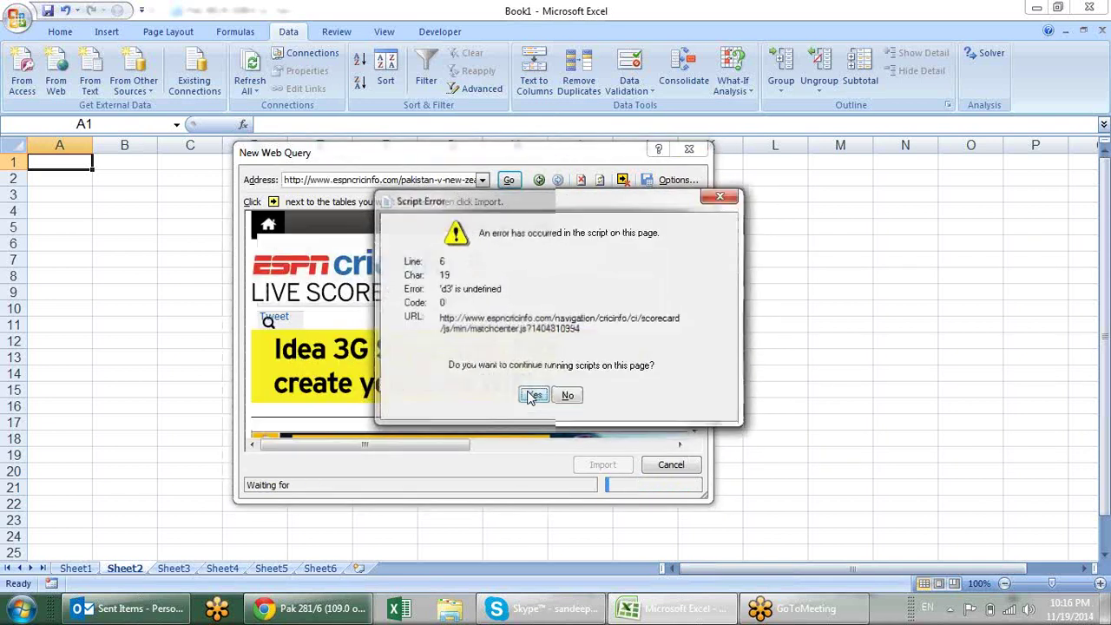
pyautogui.click(533, 397)
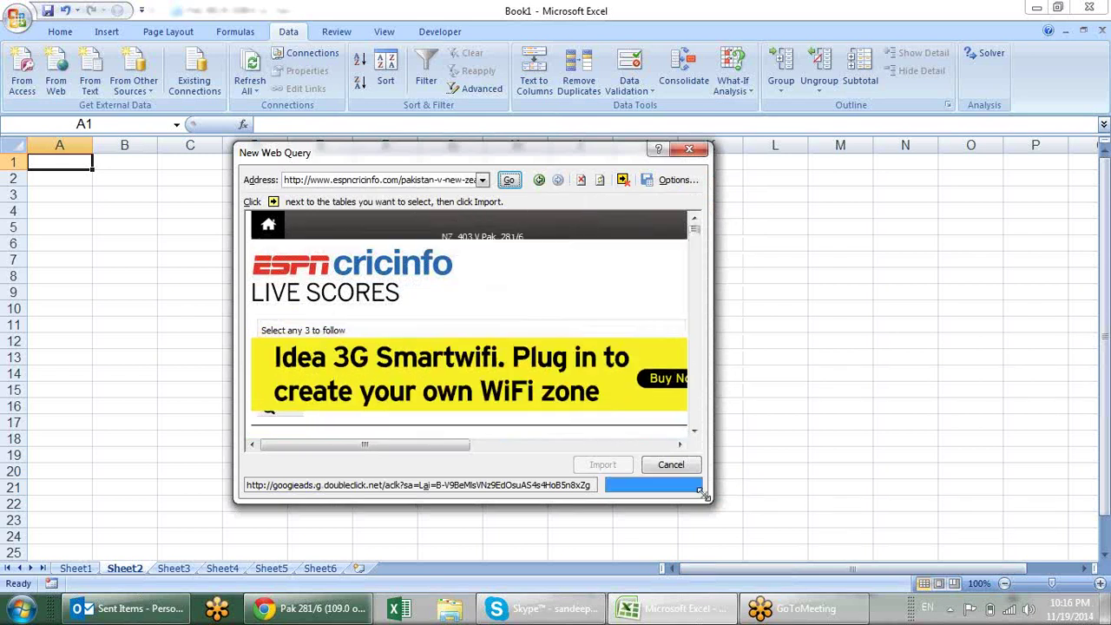
pyautogui.moveTo(707, 494)
pyautogui.mouseDown()
pyautogui.moveTo(734, 525)
pyautogui.moveTo(639, 537)
pyautogui.mouseUp()
pyautogui.moveTo(707, 159); pyautogui.dragTo(495, 121)
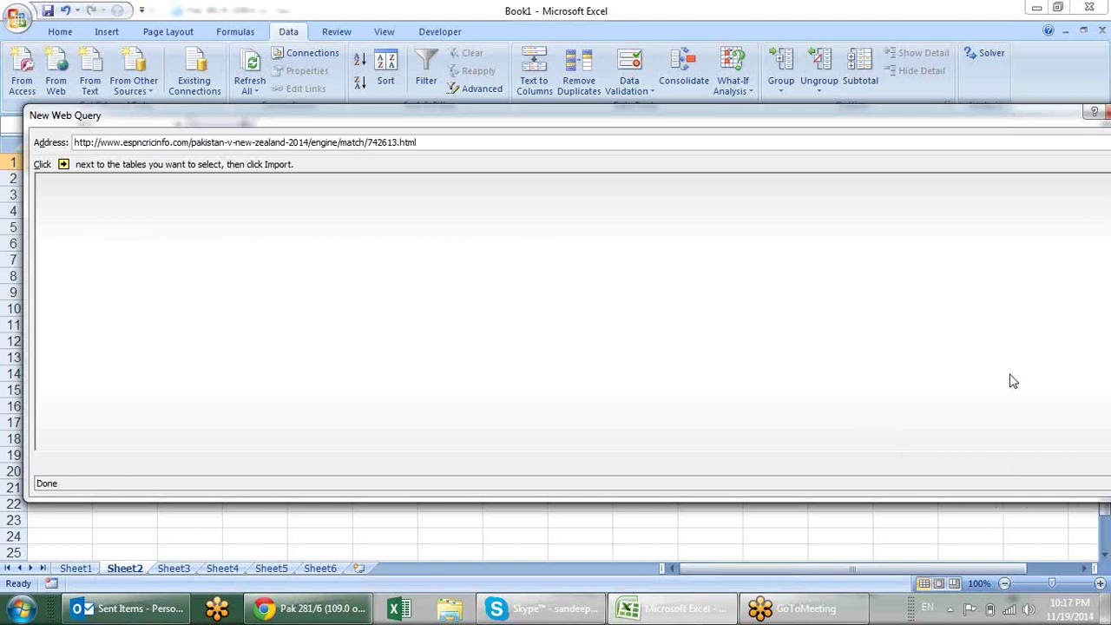
# - Resize and reposition the New Web Query window, then refresh the scorecard preview
pyautogui.moveTo(892, 118)
pyautogui.mouseDown()
pyautogui.moveTo(778, 107)
pyautogui.moveTo(800, 104)
pyautogui.mouseUp()
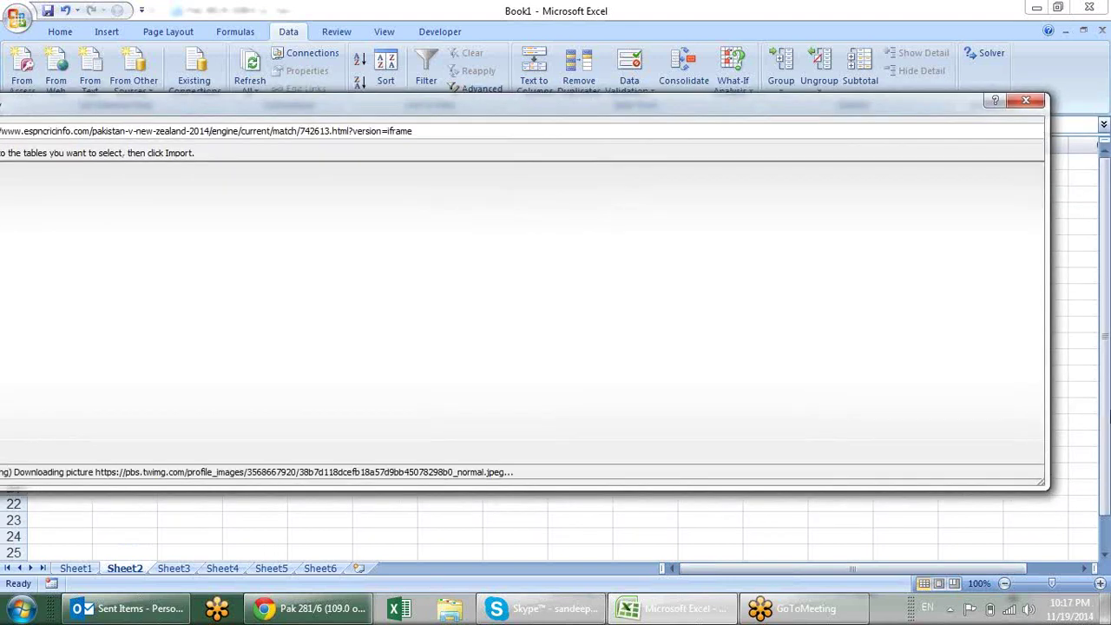
pyautogui.moveTo(1045, 486); pyautogui.dragTo(439, 513)
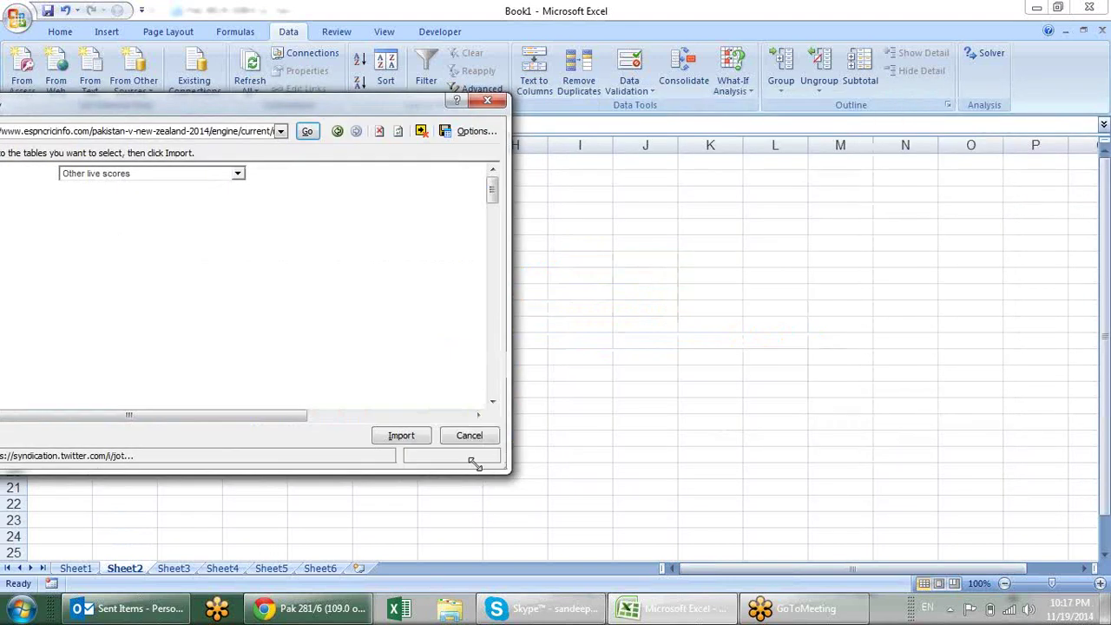
pyautogui.moveTo(289, 110); pyautogui.dragTo(569, 48)
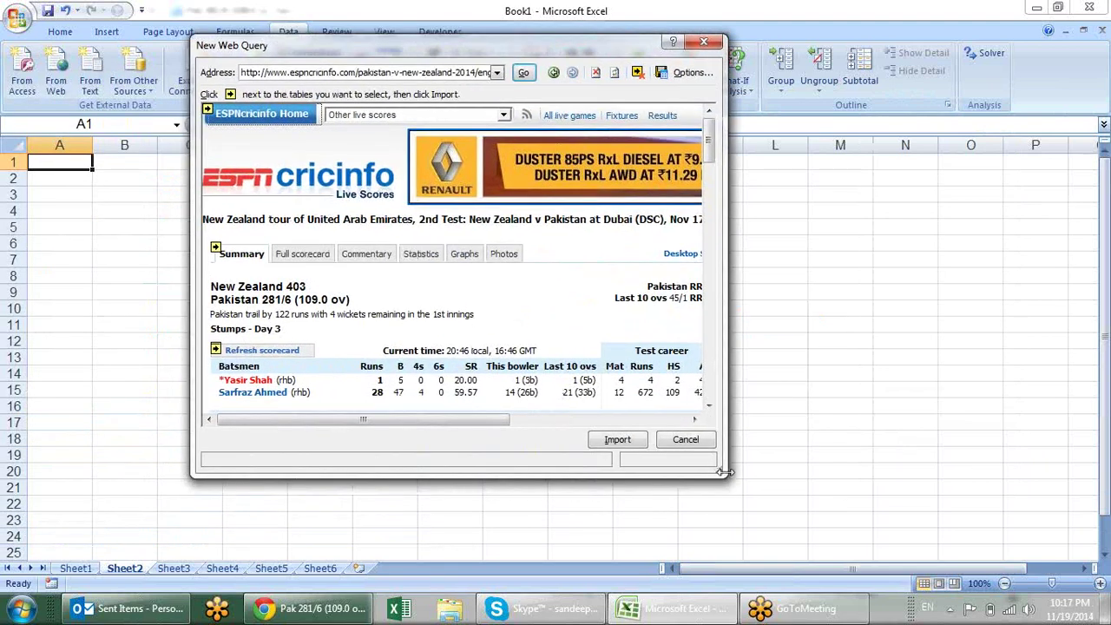
pyautogui.moveTo(726, 472); pyautogui.dragTo(833, 471)
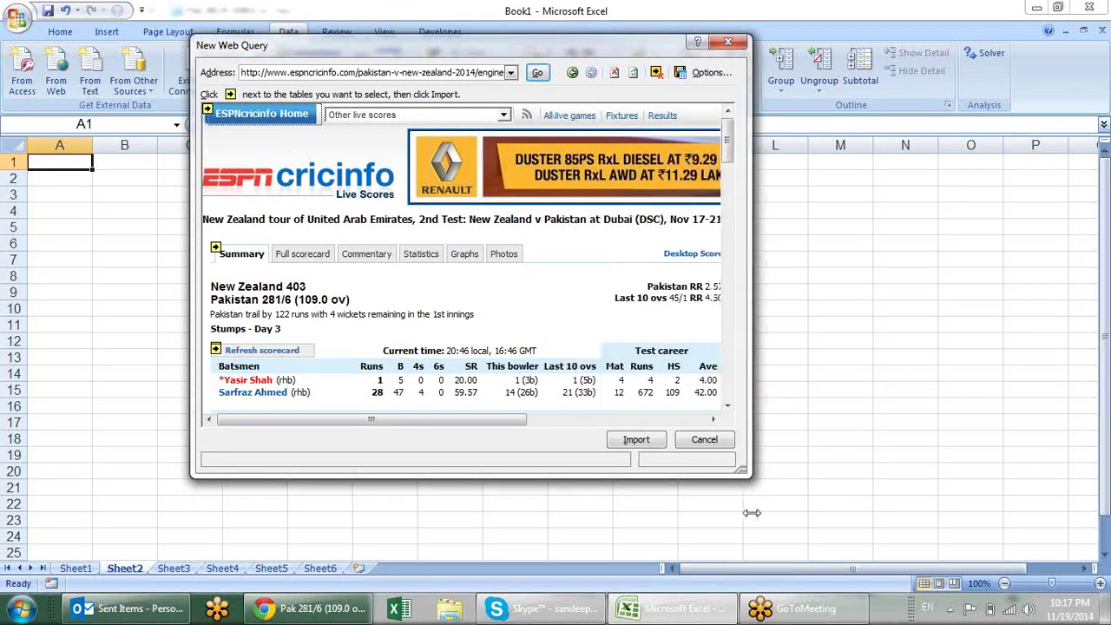
pyautogui.click(290, 351)
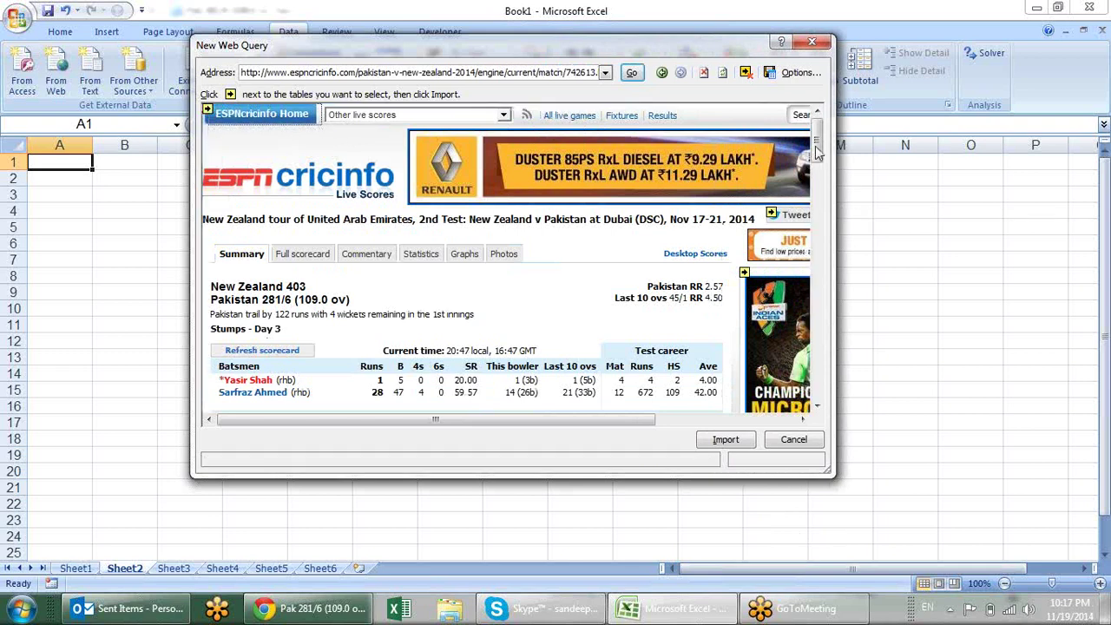
# - Mark the whole page with the top-left arrow and import it into Sheet2 at $A$1
pyautogui.moveTo(815, 146); pyautogui.dragTo(809, 176)
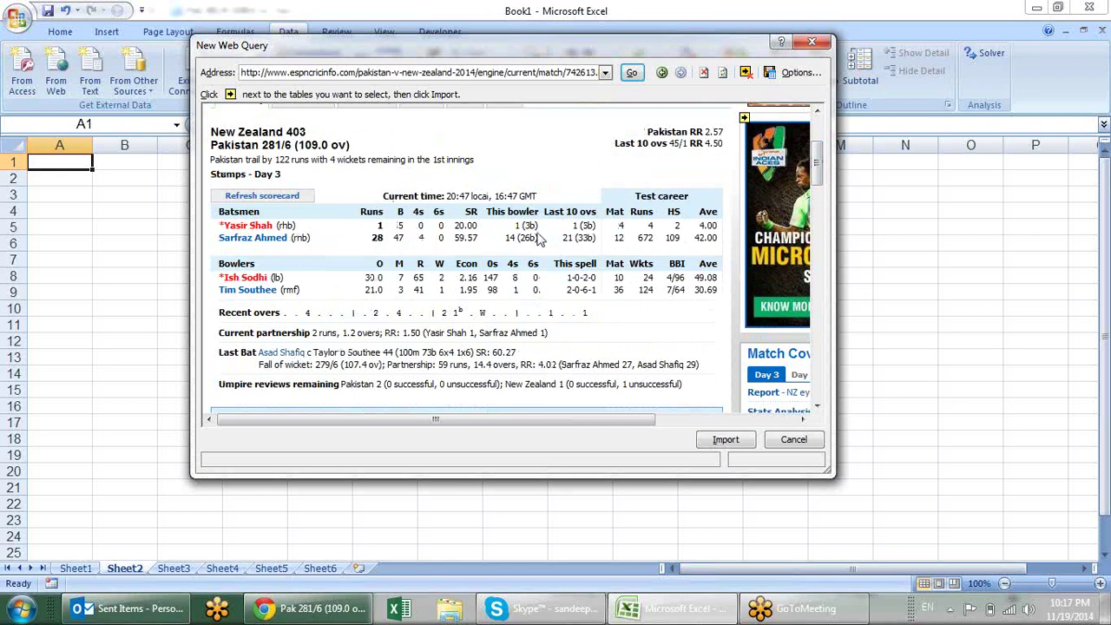
pyautogui.scroll(3, 538, 239)
pyautogui.scroll(-5, 573, 258)
pyautogui.scroll(-2, 554, 252)
pyautogui.scroll(-5, 554, 252)
pyautogui.scroll(-1, 554, 253)
pyautogui.scroll(-6, 554, 252)
pyautogui.scroll(-8, 554, 252)
pyautogui.scroll(-8, 554, 252)
pyautogui.scroll(15, 556, 255)
pyautogui.scroll(12, 555, 254)
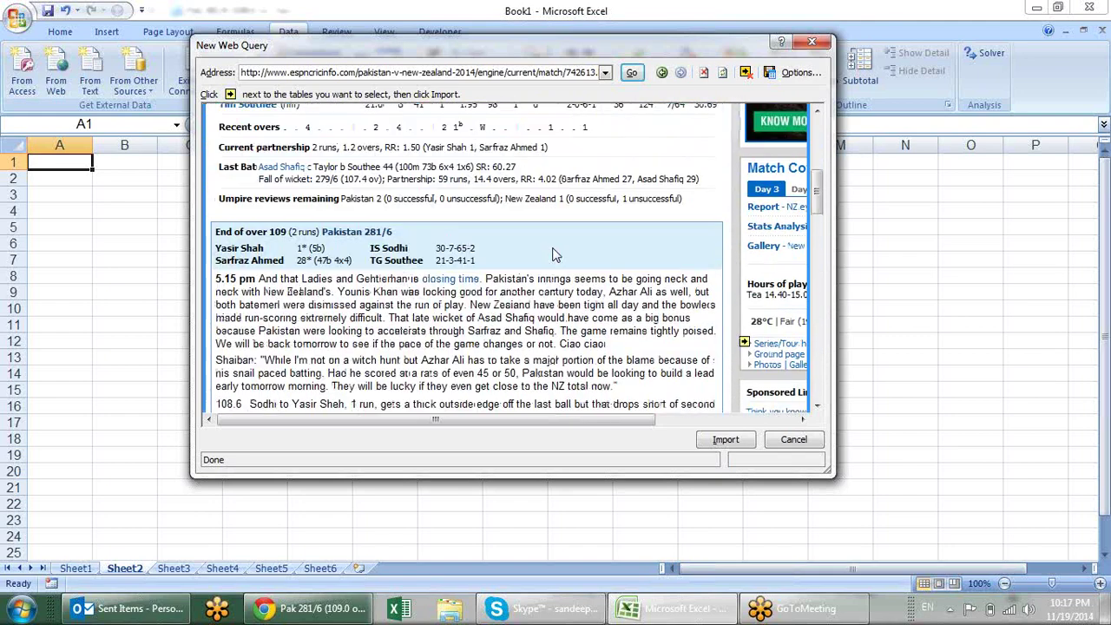
pyautogui.scroll(8, 556, 254)
pyautogui.click(207, 111)
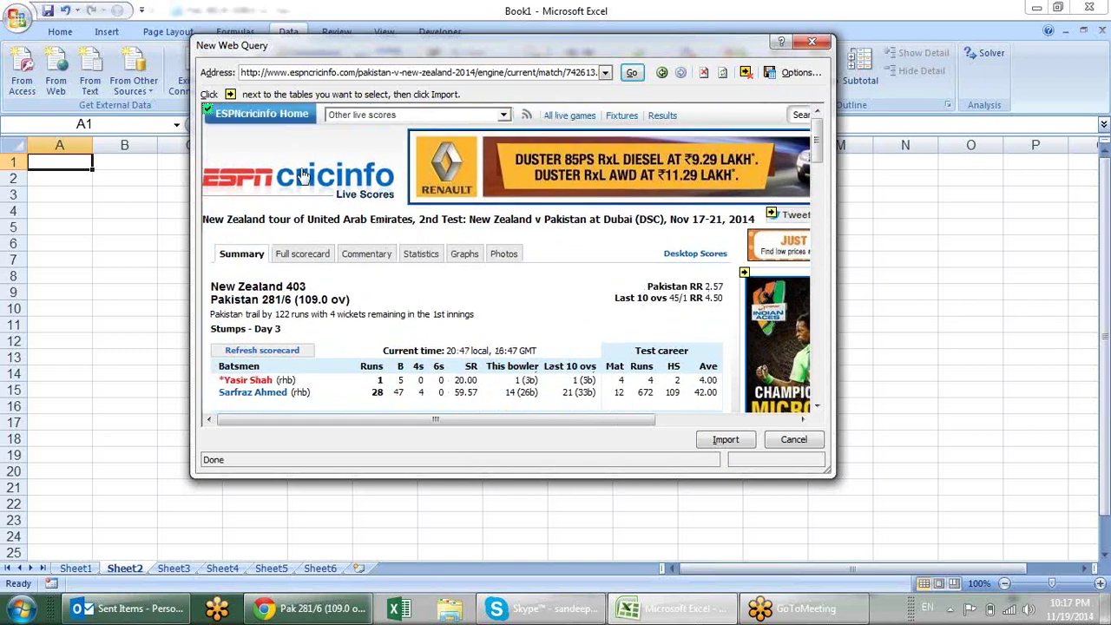
pyautogui.click(737, 440)
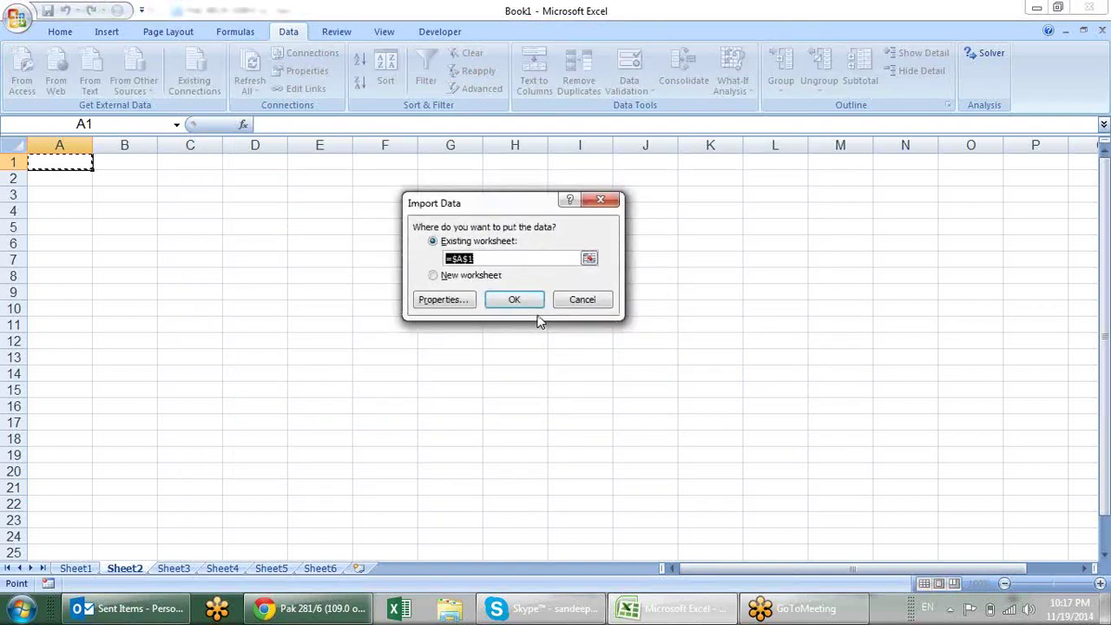
pyautogui.click(526, 303)
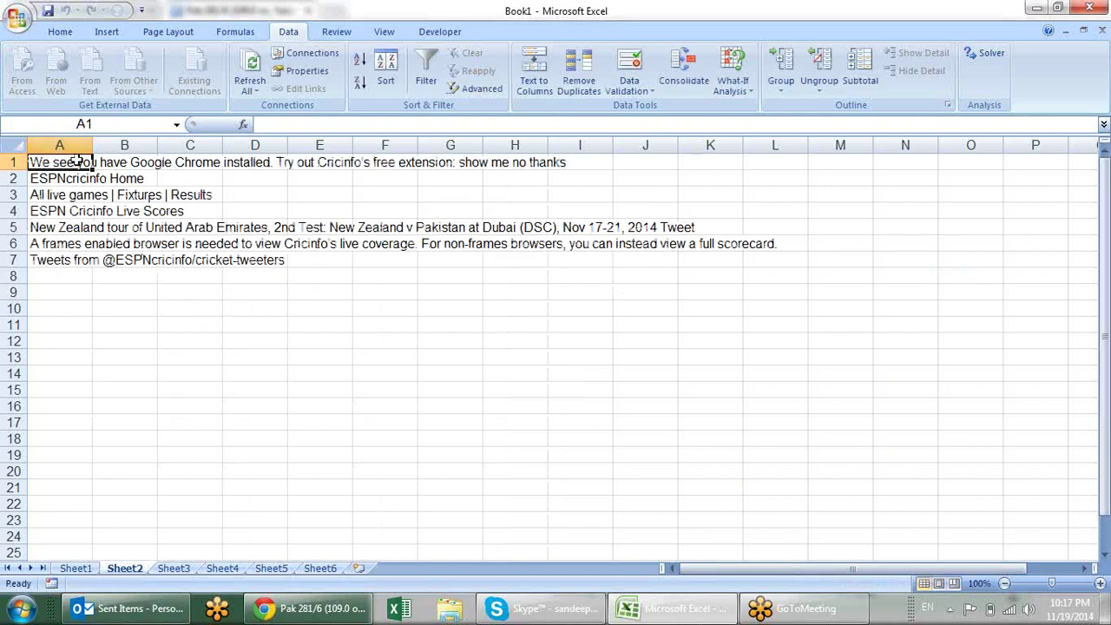
# - Delete the imported text in A1:D7, answering No to keep the web query
pyautogui.moveTo(73, 162); pyautogui.dragTo(285, 259)
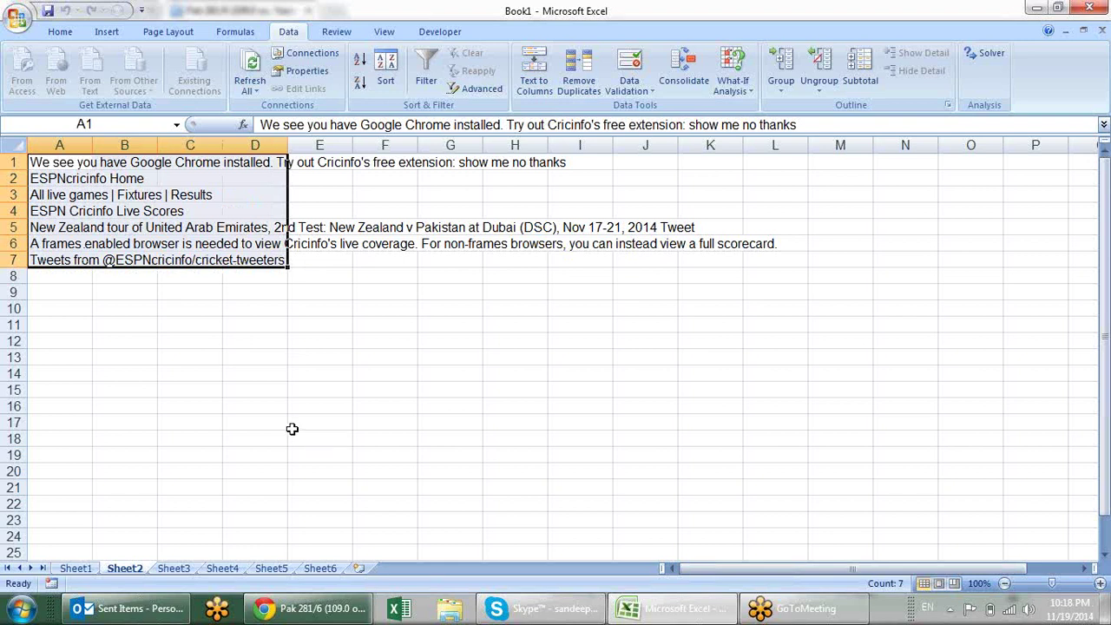
pyautogui.press('Delete')
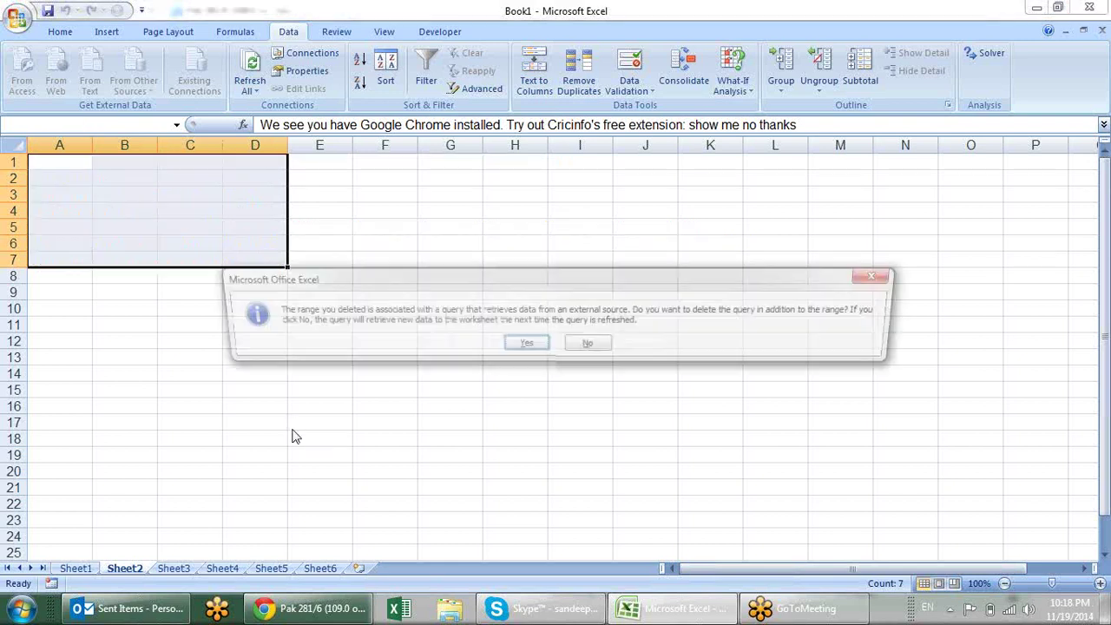
pyautogui.click(587, 345)
pyautogui.click(429, 425)
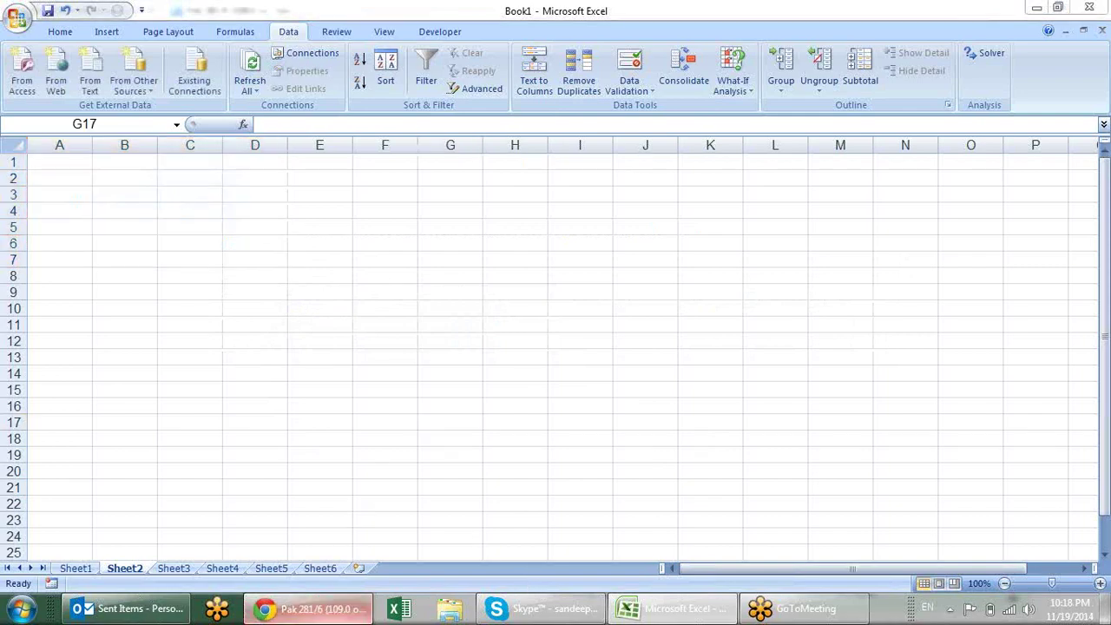
pyautogui.click(308, 607)
# - Go back to Google and search for 'list of holidays 2014'
pyautogui.click(193, 336)
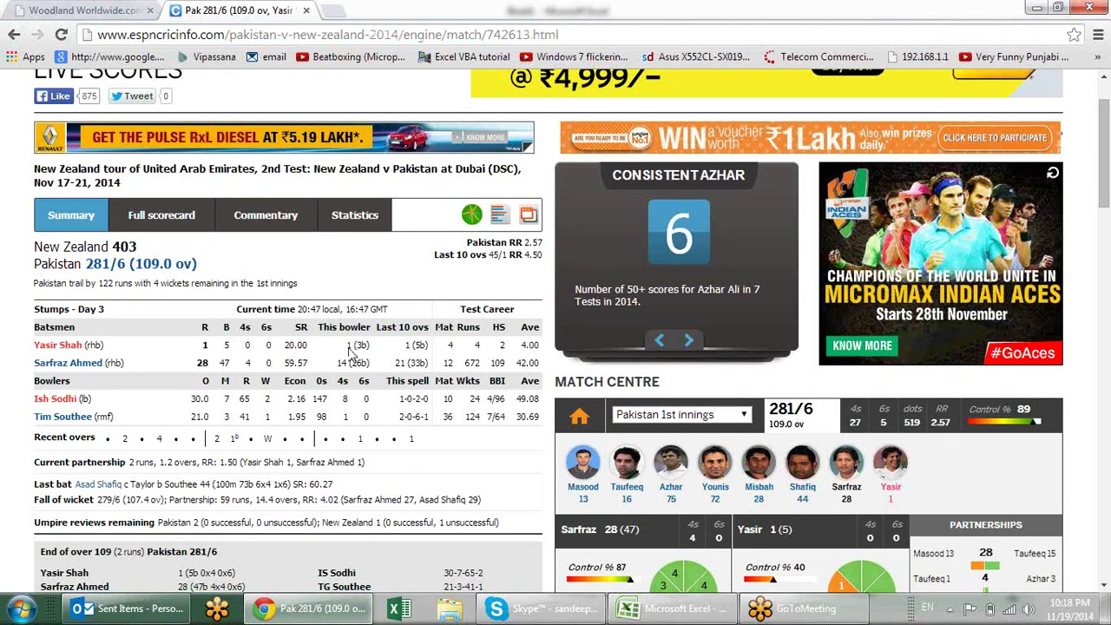
pyautogui.click(17, 40)
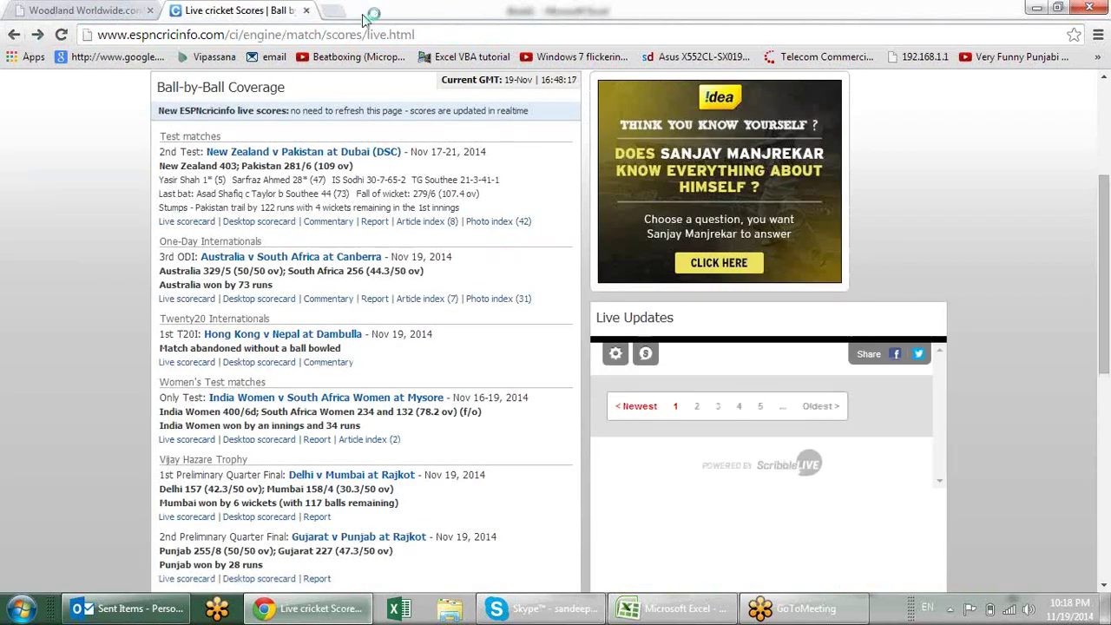
pyautogui.hotkey('alt', 'Left')
pyautogui.click(458, 33)
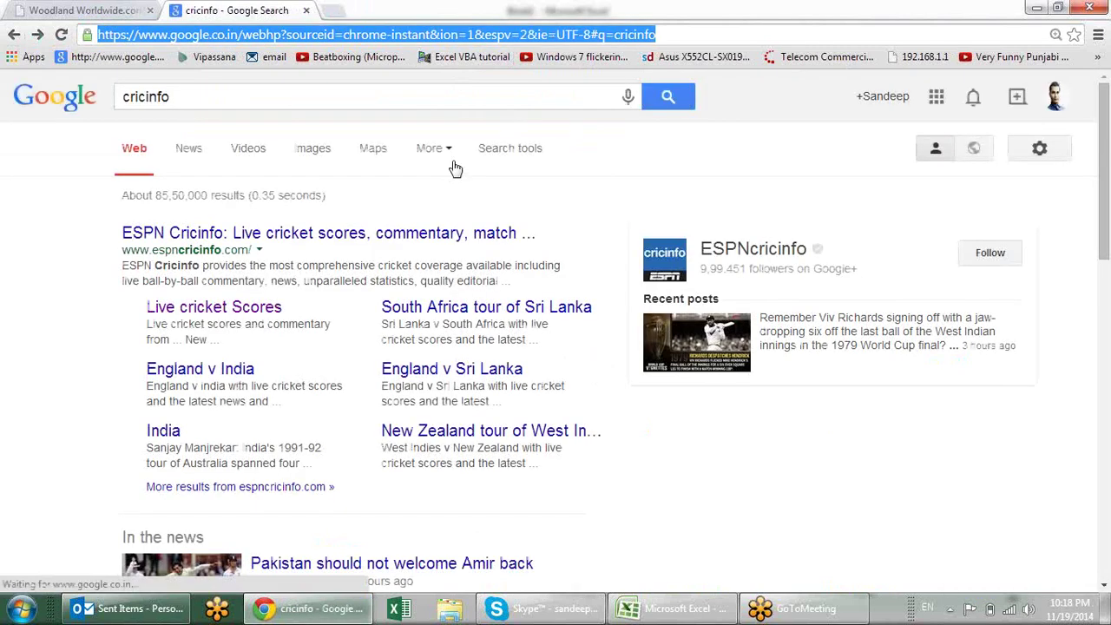
pyautogui.click(356, 93)
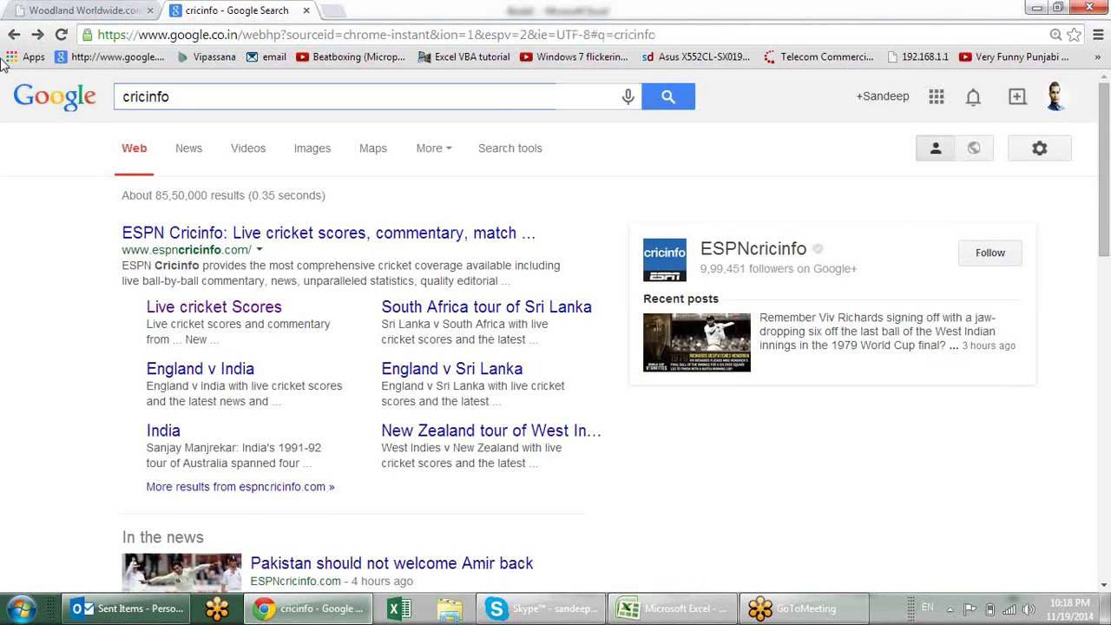
pyautogui.doubleClick(170, 92)
pyautogui.write('LIS')
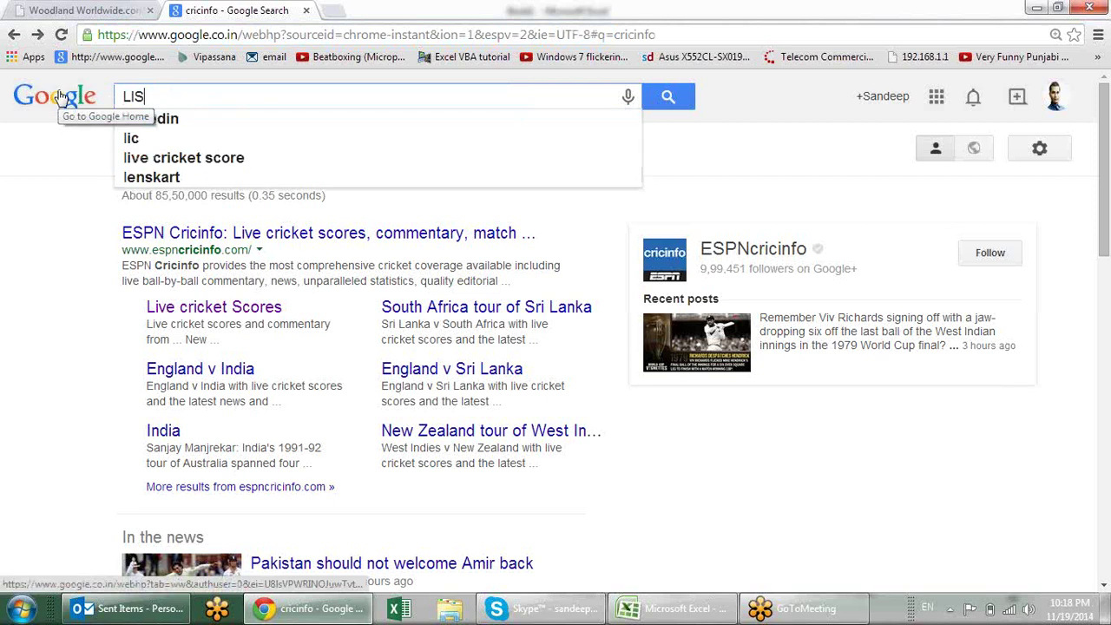
pyautogui.write('T OF ')
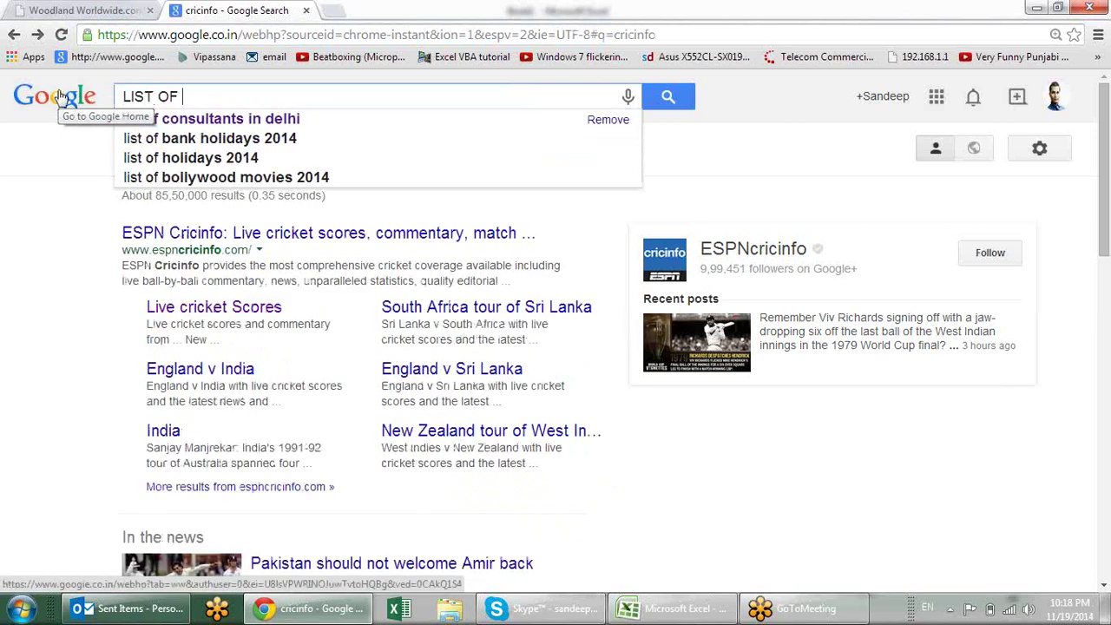
pyautogui.write('HOLI')
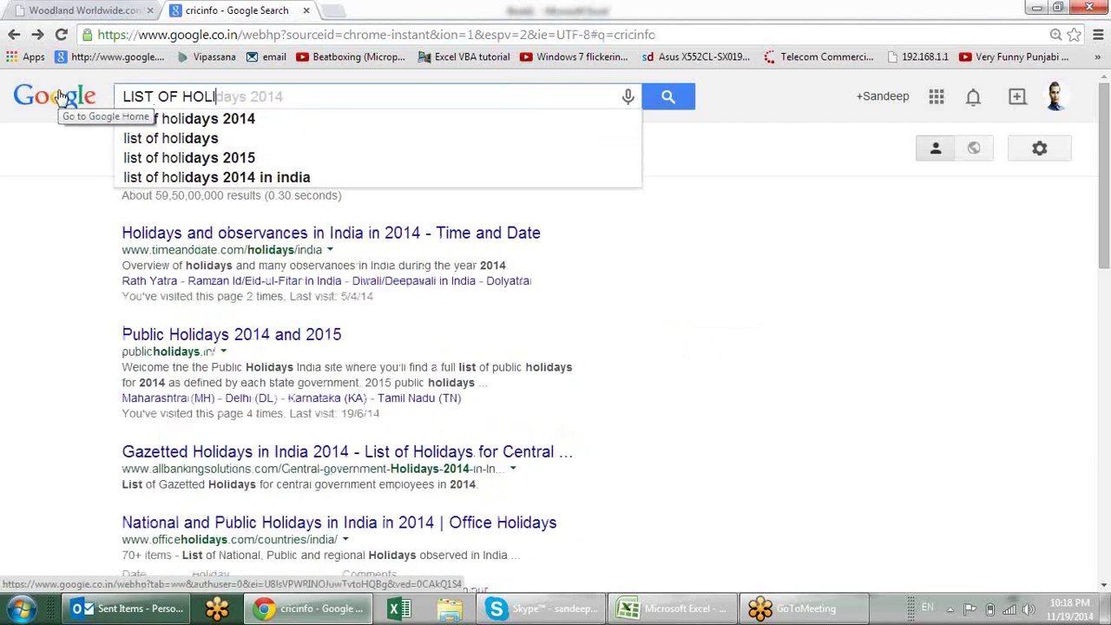
pyautogui.press('Down')
pyautogui.press('Return')
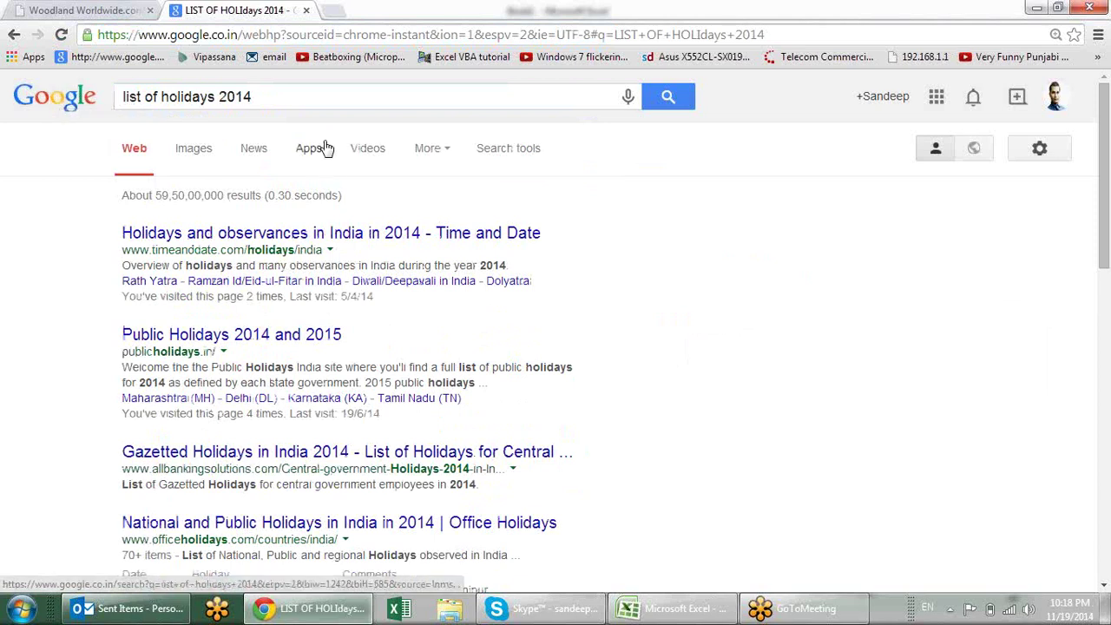
# - Open the timeanddate.com India 2014 holidays page and copy its address
pyautogui.click(319, 241)
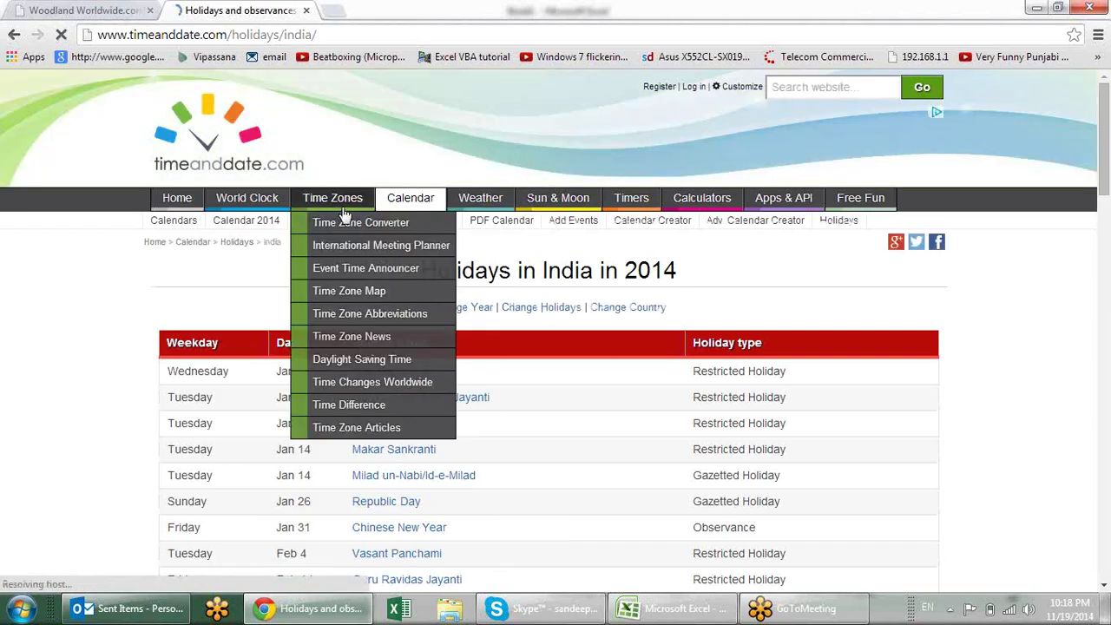
pyautogui.click(365, 36)
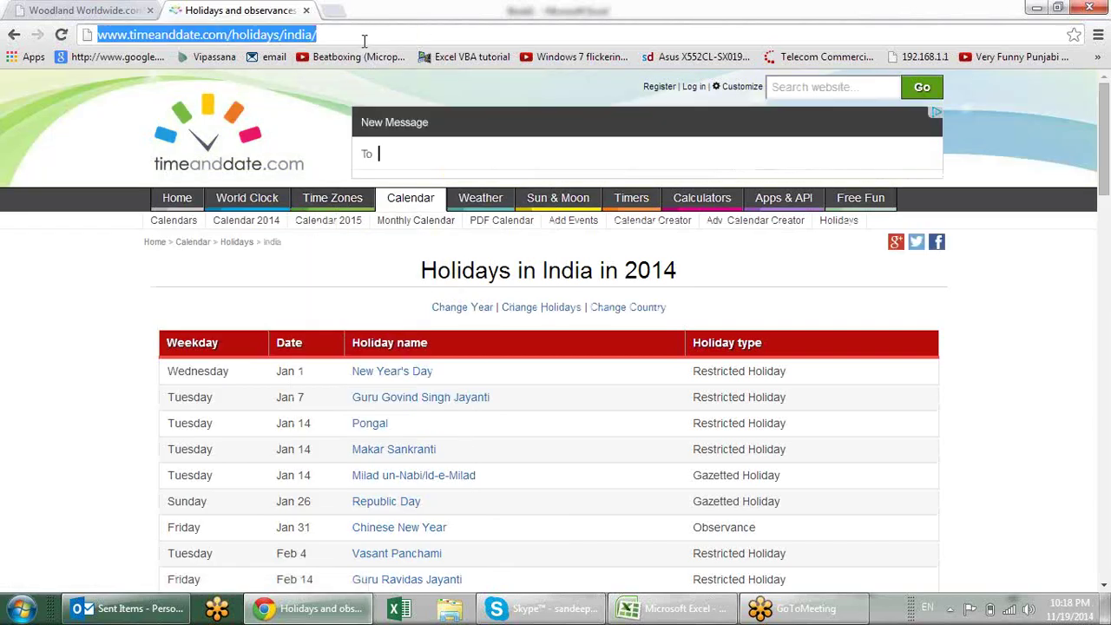
pyautogui.hotkey('alt', 'Tab')
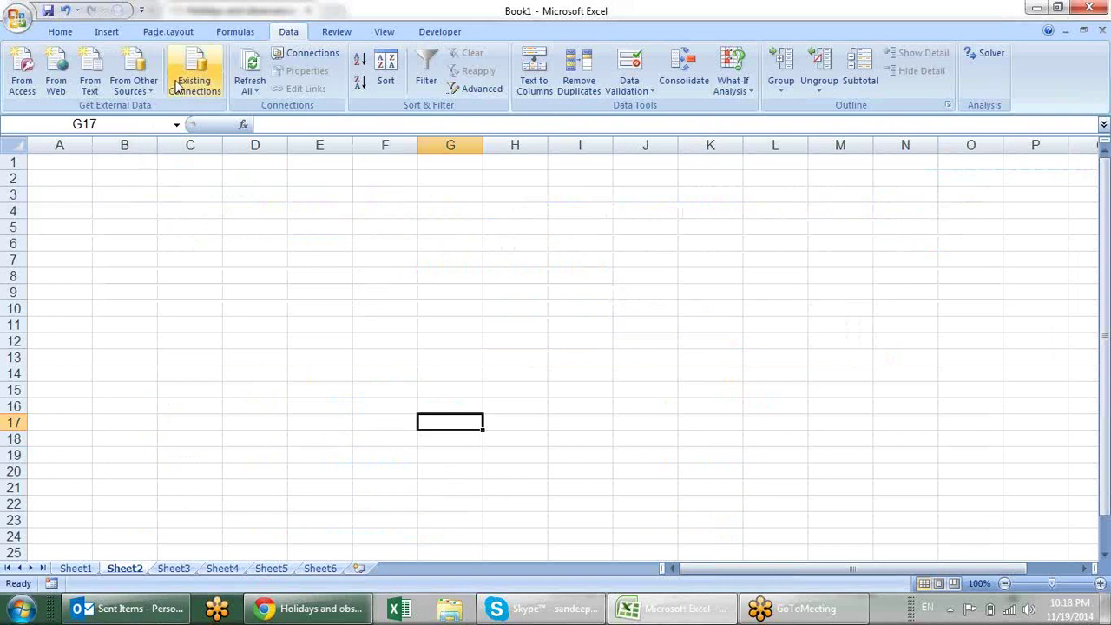
# - Load the timeanddate.com address in a New Web Query and tick the India holidays table
pyautogui.click(56, 76)
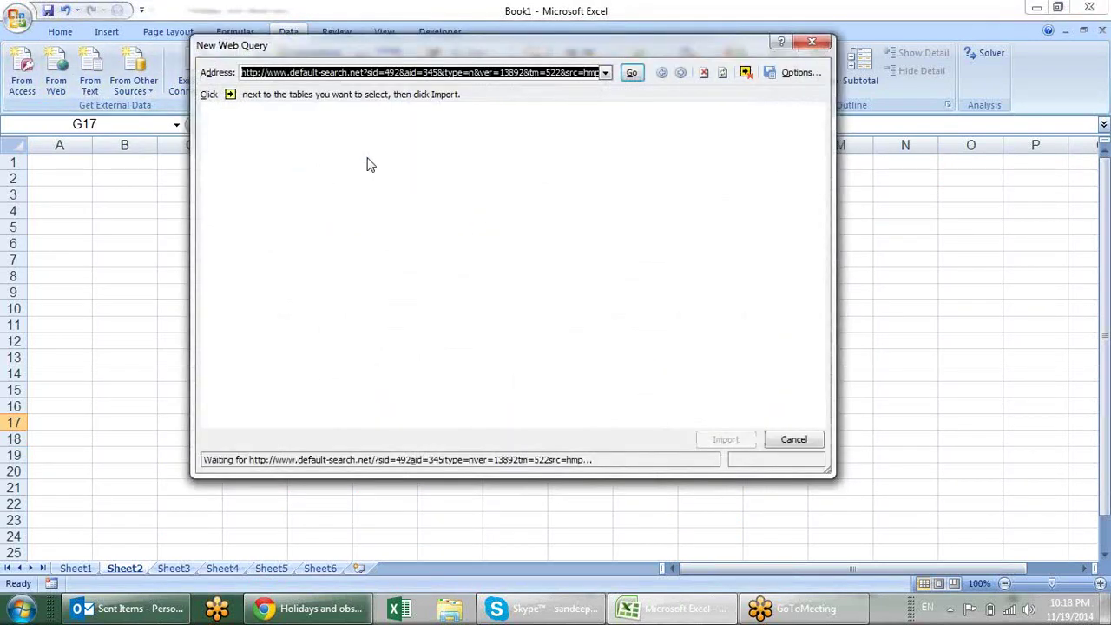
pyautogui.write('http://www.timeanddate.com/holidays/india/')
pyautogui.click(631, 73)
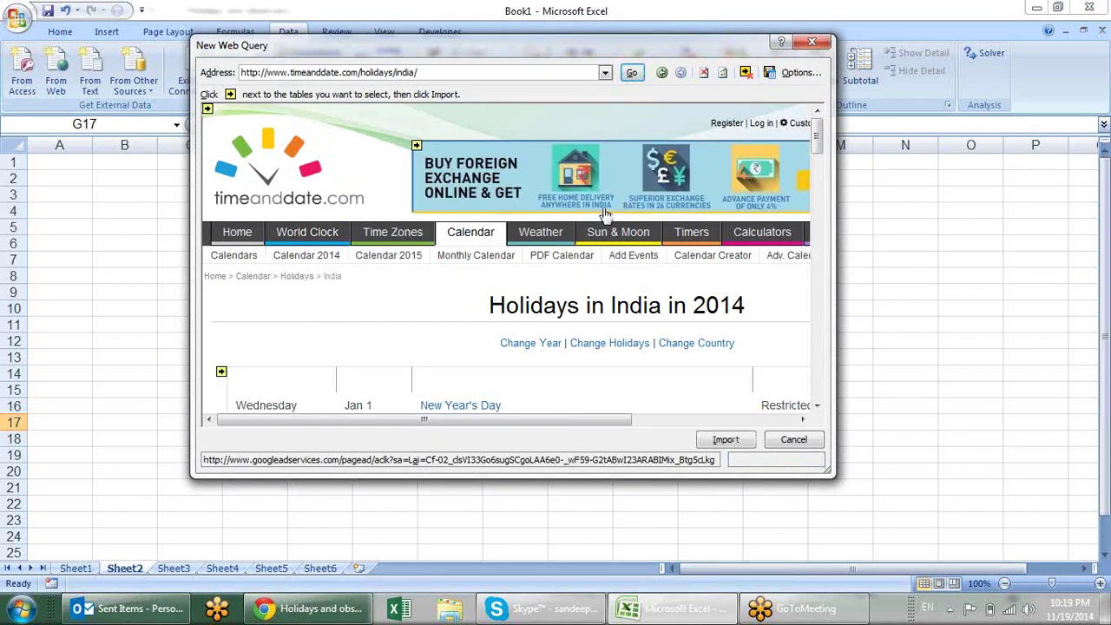
pyautogui.scroll(-2, 243, 278)
pyautogui.scroll(-2, 224, 198)
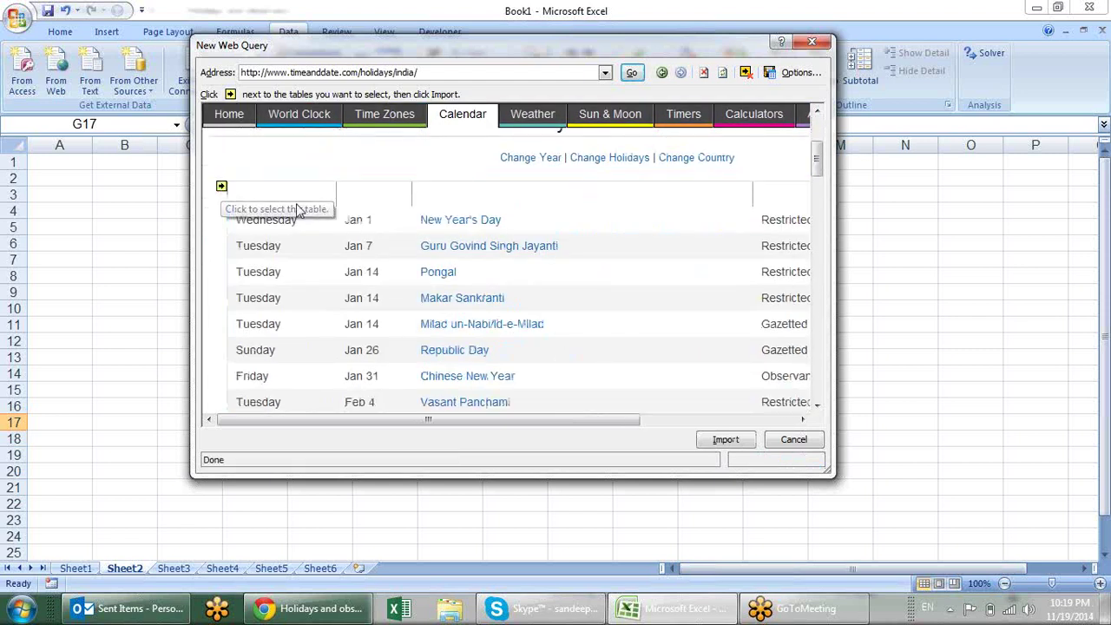
pyautogui.click(222, 186)
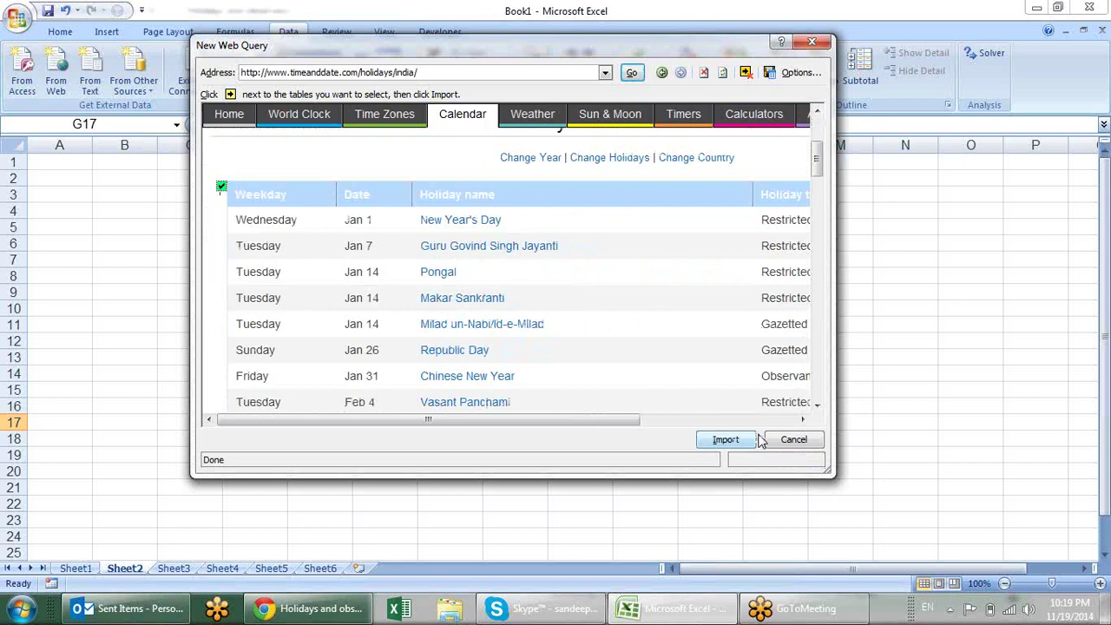
# - Import the holidays table into a new worksheet after the A1 destination error
pyautogui.click(741, 442)
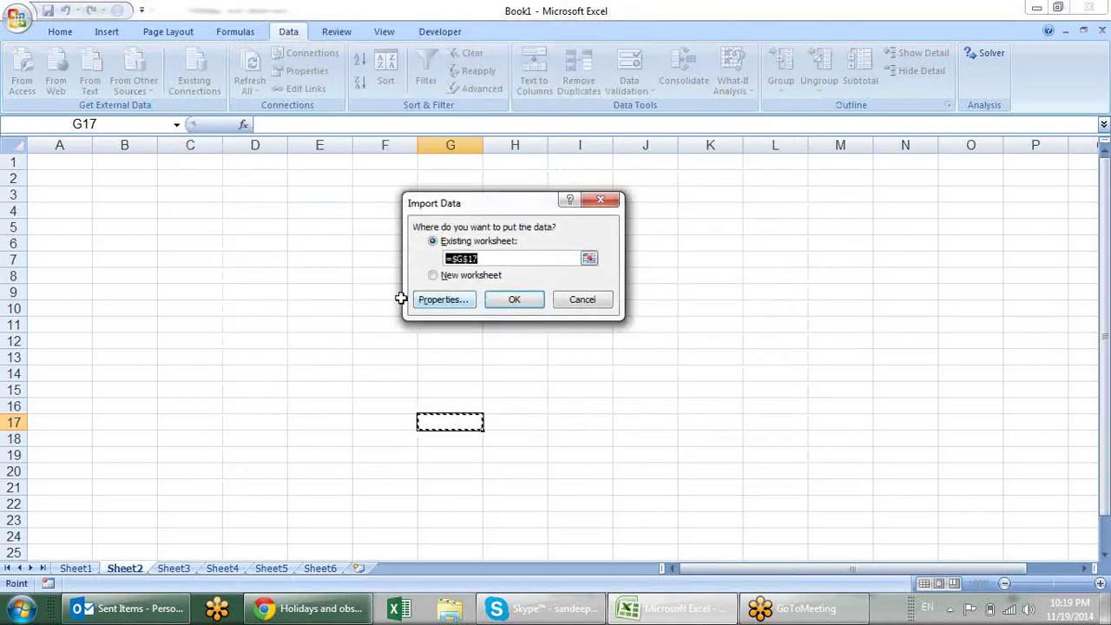
pyautogui.click(50, 165)
pyautogui.click(513, 299)
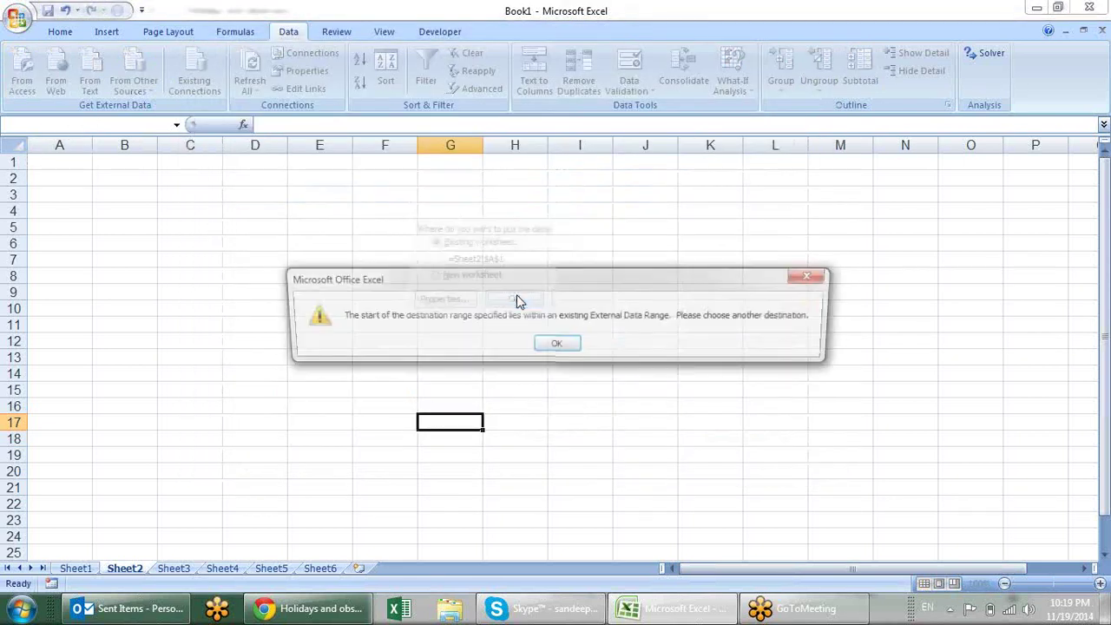
pyautogui.click(553, 345)
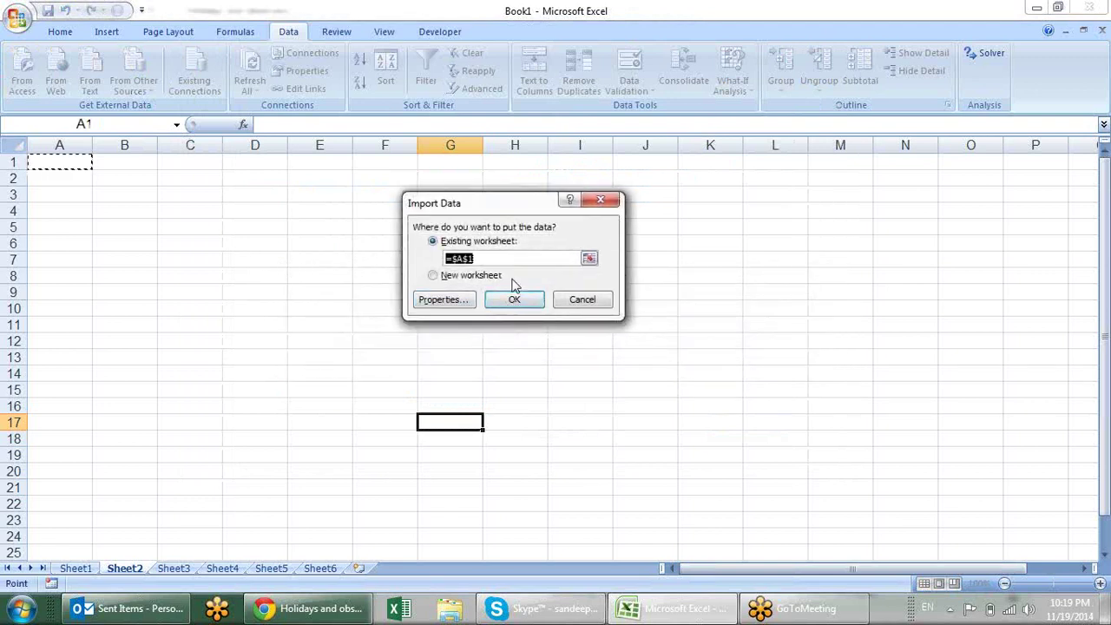
pyautogui.click(432, 276)
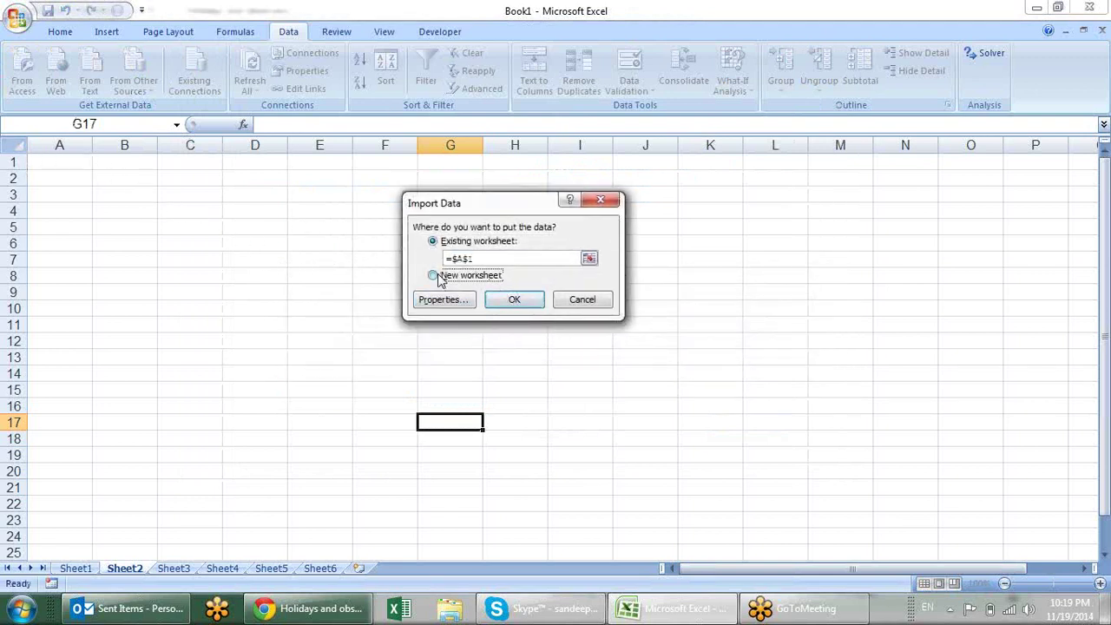
pyautogui.click(514, 300)
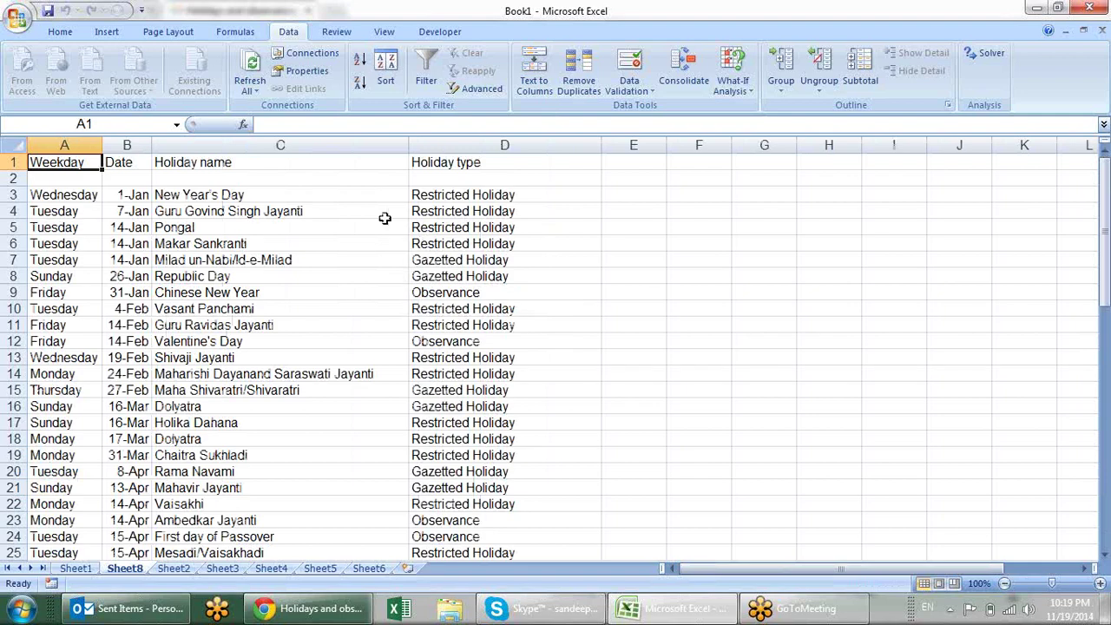
# - Scroll through the imported holidays table, check Sheet2, then return to Sheet8
pyautogui.scroll(-1, 385, 218)
pyautogui.scroll(-10, 384, 218)
pyautogui.scroll(-7, 392, 250)
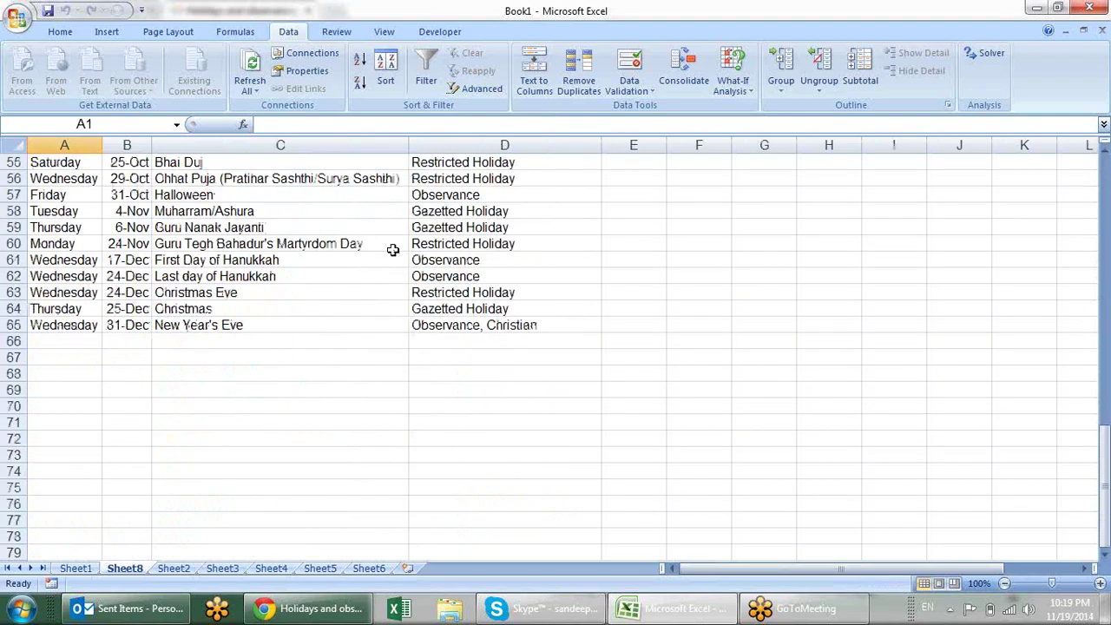
pyautogui.scroll(7, 392, 250)
pyautogui.scroll(5, 392, 250)
pyautogui.scroll(3, 393, 250)
pyautogui.scroll(3, 393, 250)
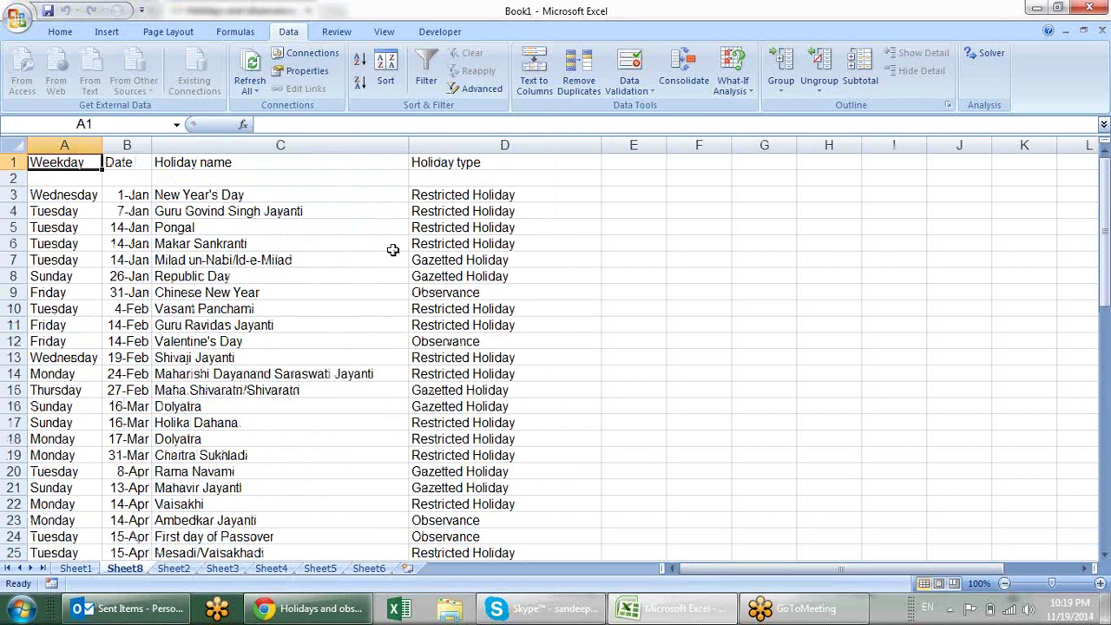
pyautogui.click(690, 242)
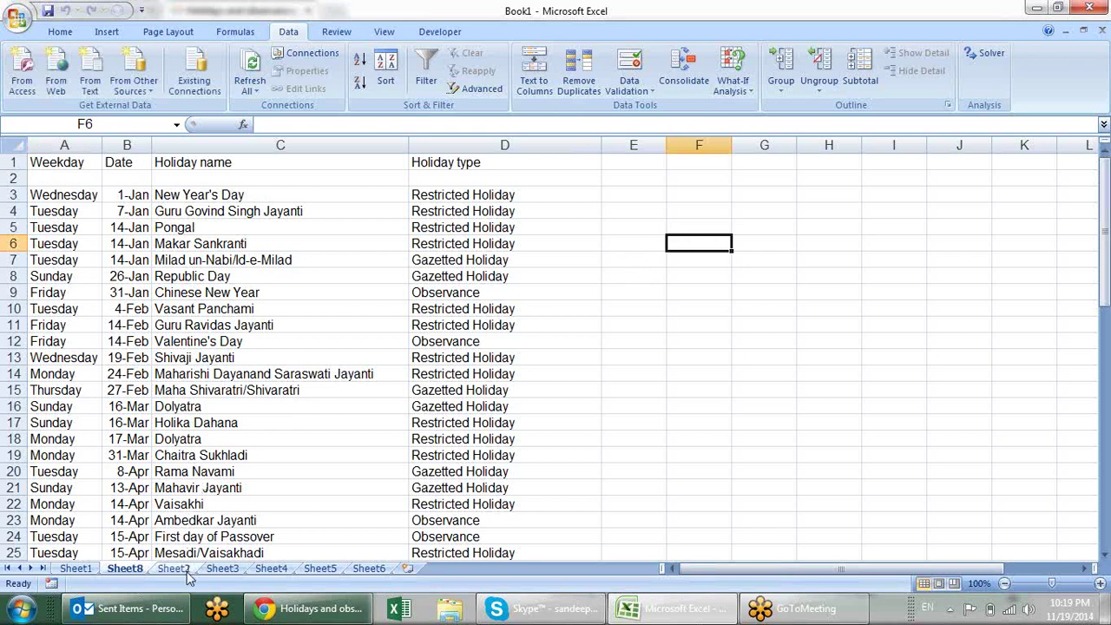
pyautogui.click(186, 572)
pyautogui.click(188, 230)
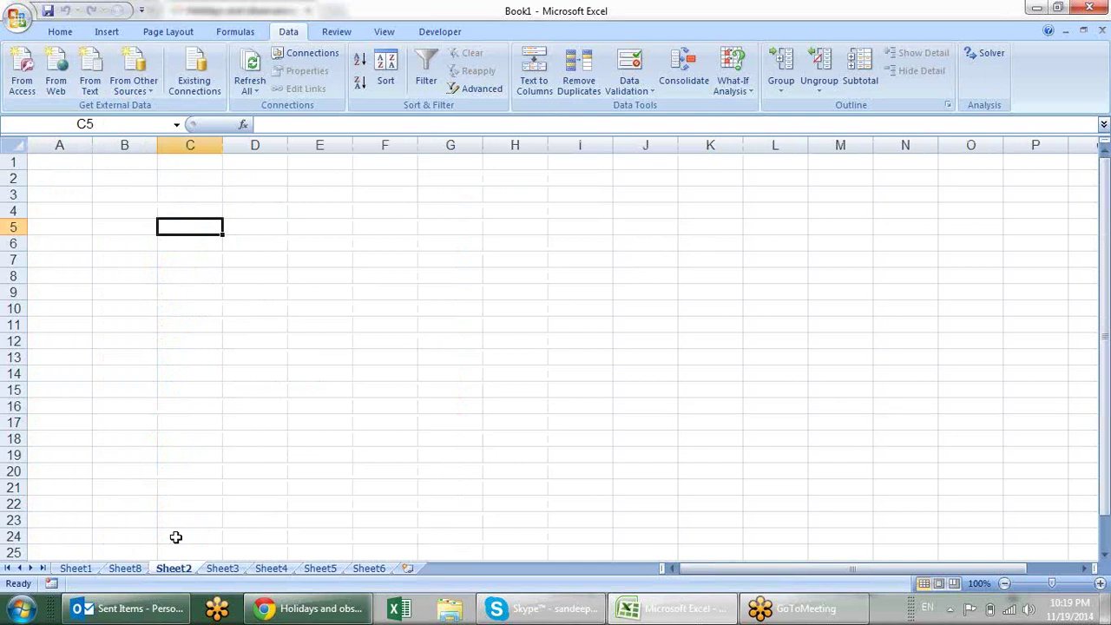
pyautogui.click(124, 568)
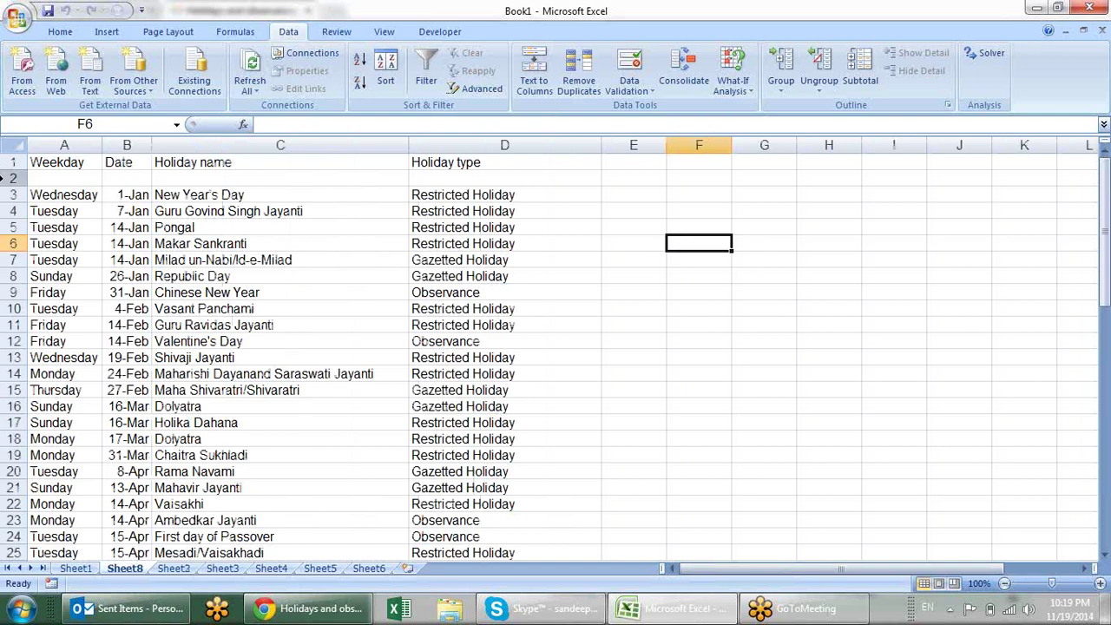
# - Delete the empty row 2 with Ctrl+minus so the table starts at New Year's Day
pyautogui.click(5, 178)
pyautogui.hotkey('ctrl', '-')
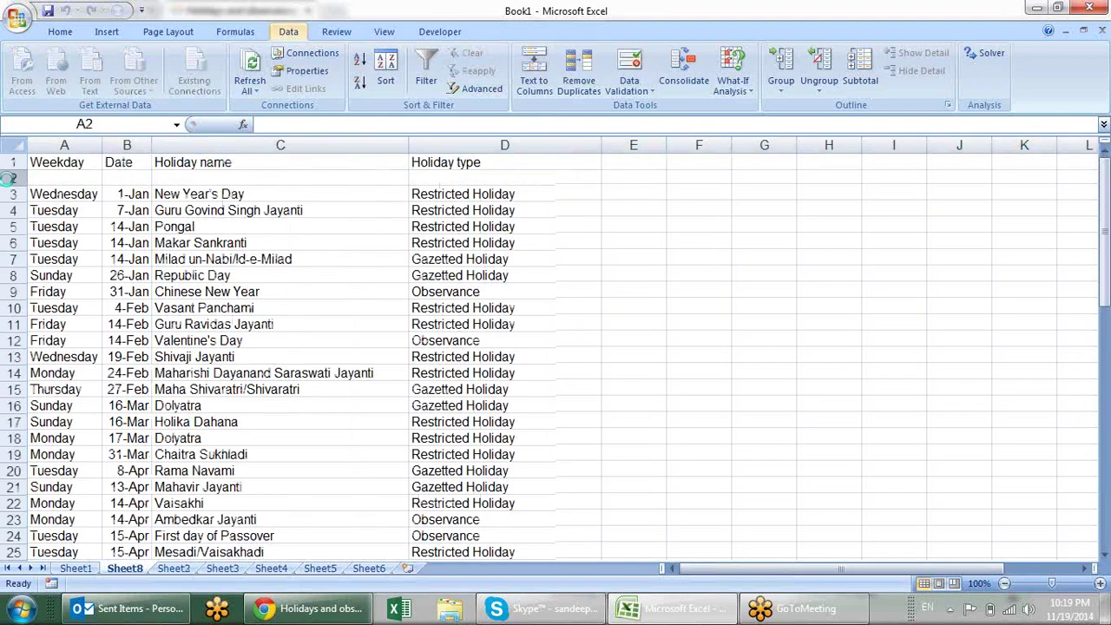
pyautogui.click(625, 280)
pyautogui.scroll(-5, 466, 244)
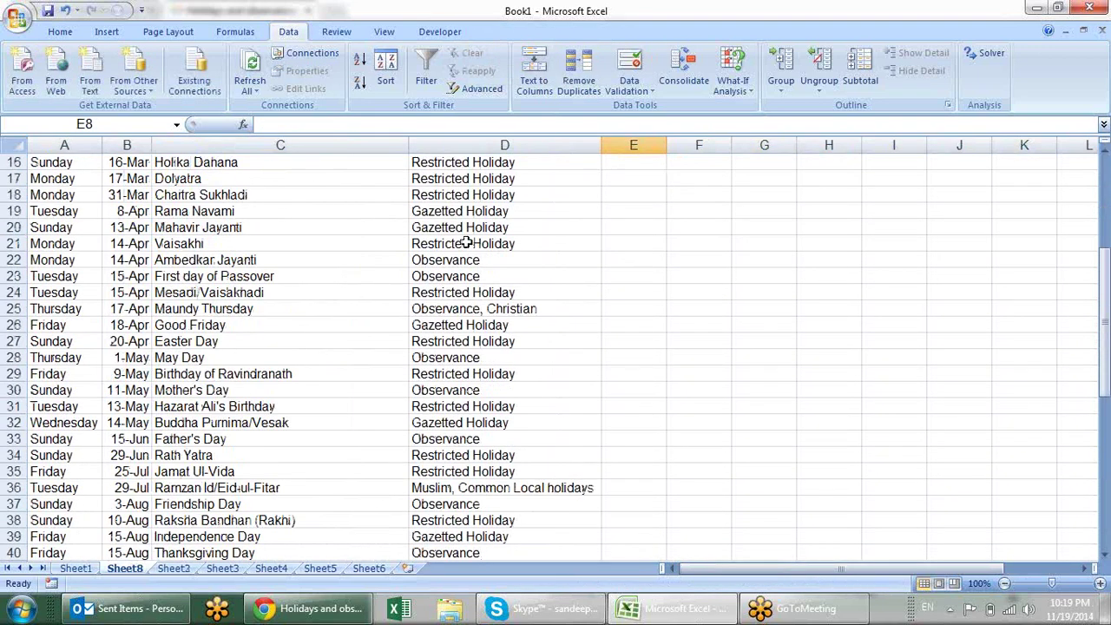
pyautogui.scroll(-6, 466, 244)
pyautogui.scroll(-6, 466, 244)
pyautogui.scroll(6, 466, 244)
pyautogui.scroll(1, 467, 244)
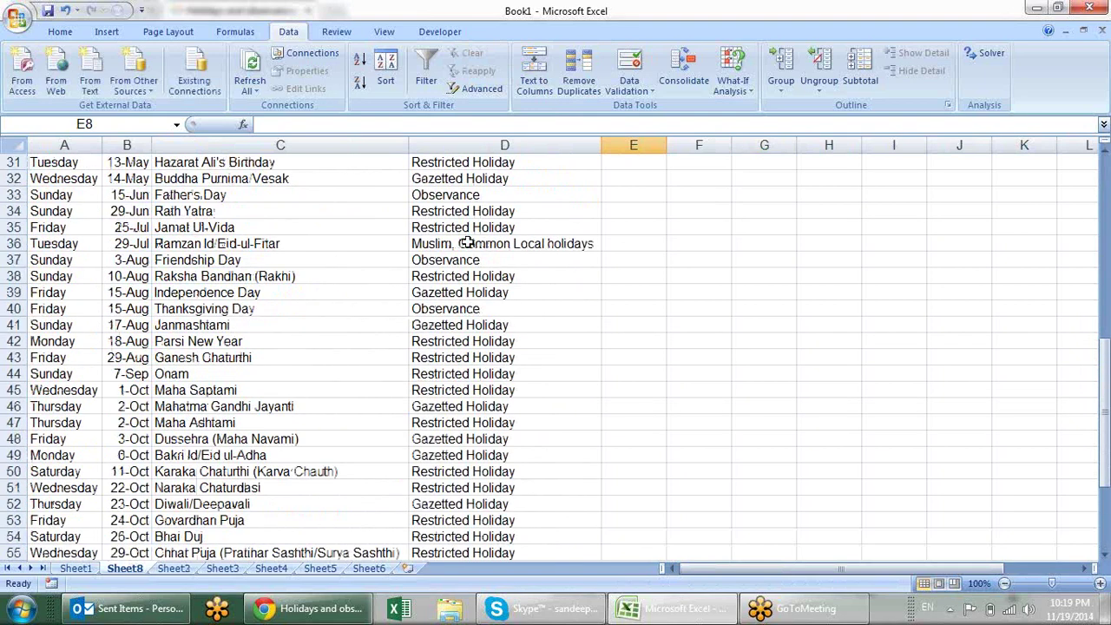
pyautogui.scroll(7, 468, 244)
pyautogui.scroll(3, 468, 244)
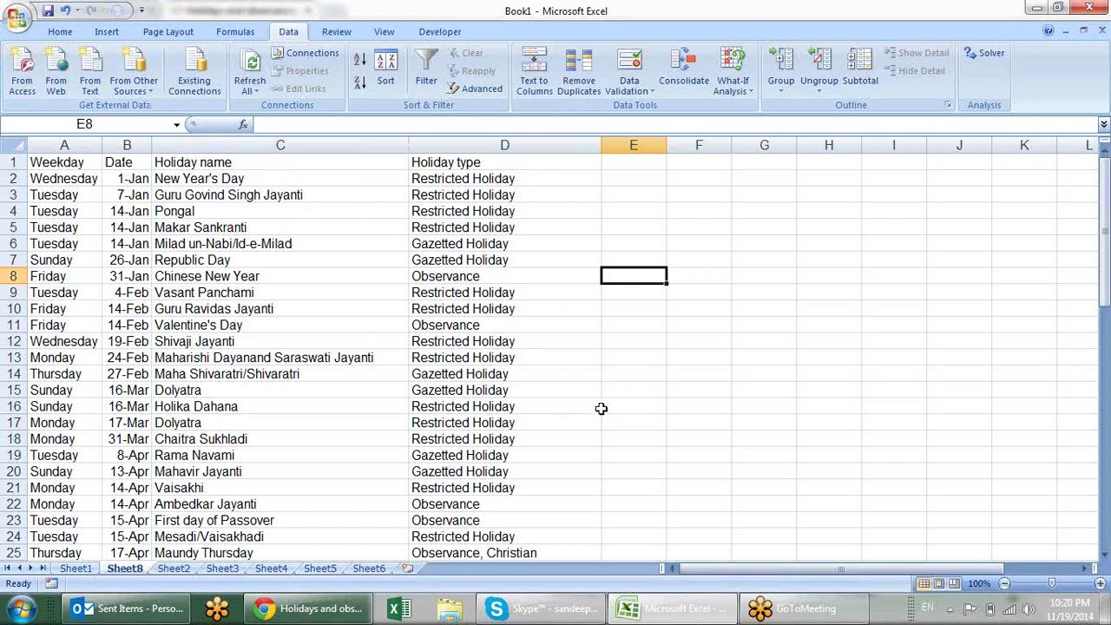
# - Dismiss the Save As dialog, then select and copy the holiday table A1:D64
pyautogui.press('F12')
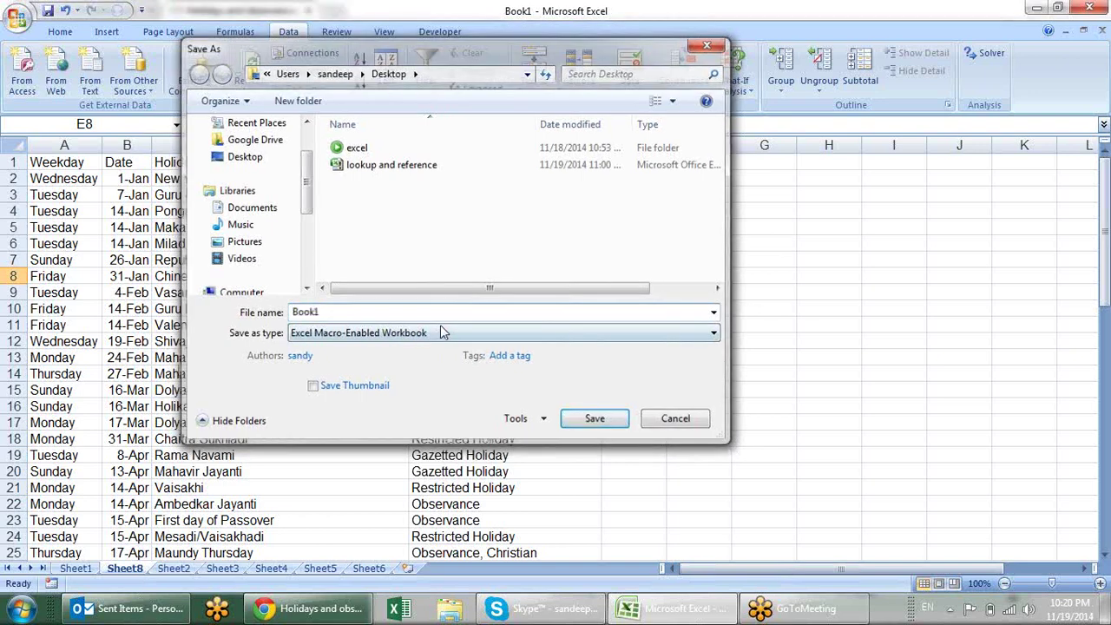
pyautogui.press('Escape')
pyautogui.moveTo(85, 165); pyautogui.dragTo(130, 177)
pyautogui.moveTo(367, 223); pyautogui.dragTo(453, 441)
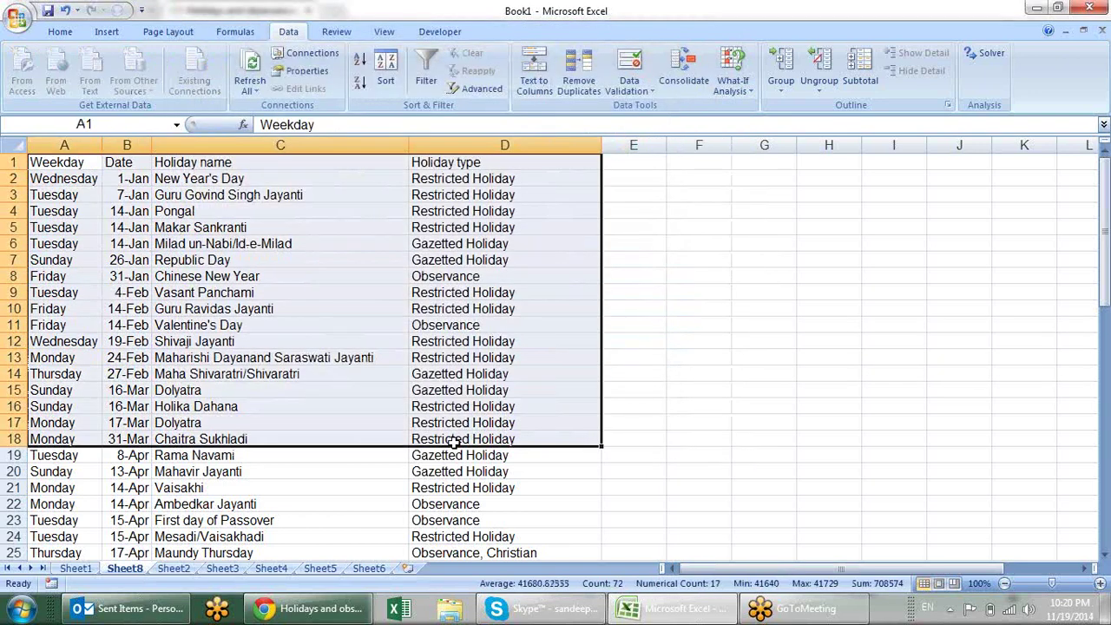
pyautogui.hotkey('ctrl', 'shift', 'Down')
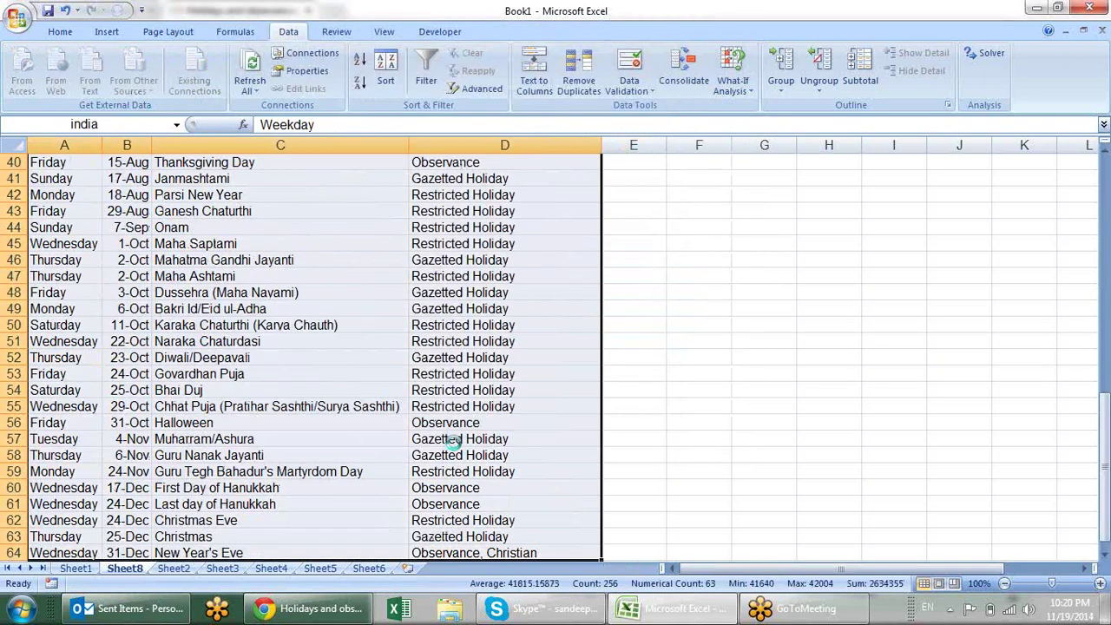
pyautogui.hotkey('ctrl', 'c')
# - Launch Notepad from the Run box and paste the holiday table into it
pyautogui.press('super+r')
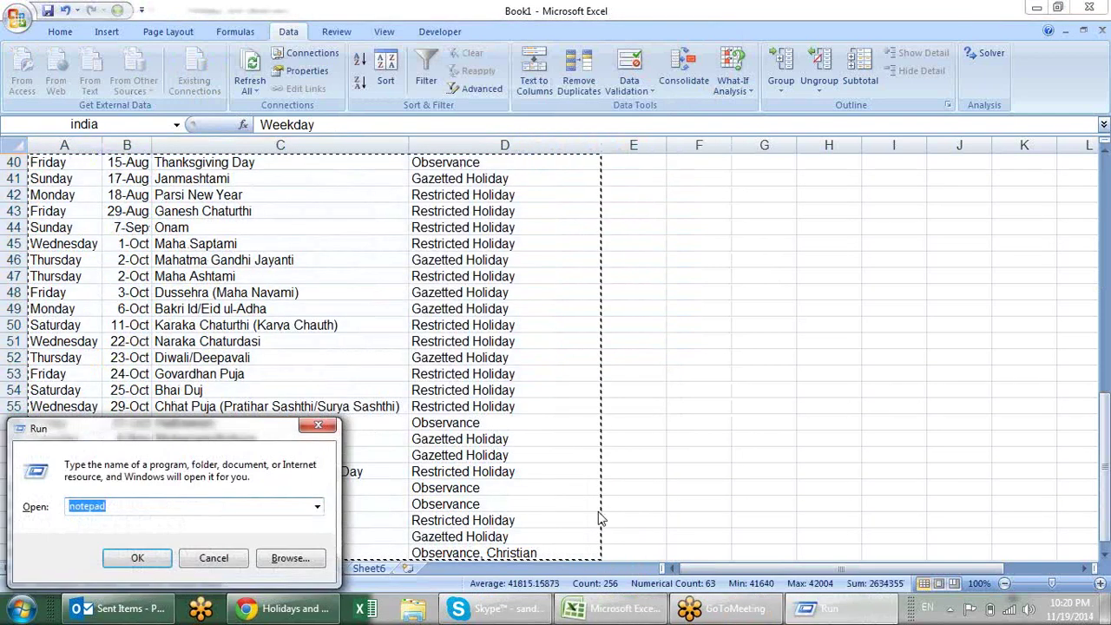
pyautogui.press('Return')
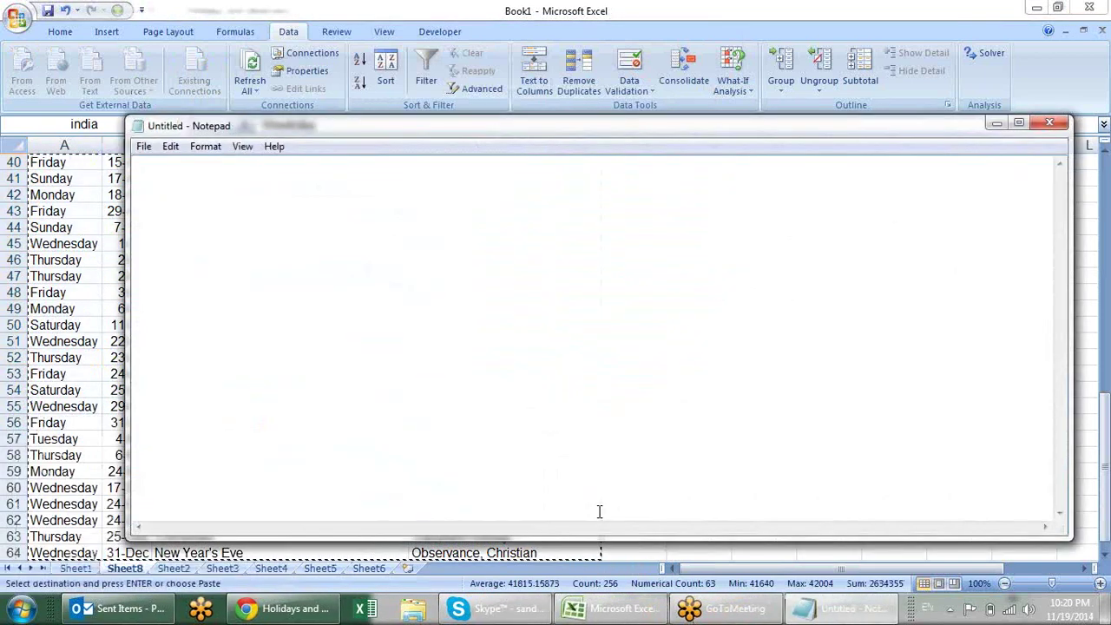
pyautogui.hotkey('ctrl', 'v')
pyautogui.scroll(5, 512, 431)
pyautogui.scroll(3, 512, 433)
pyautogui.scroll(3, 512, 433)
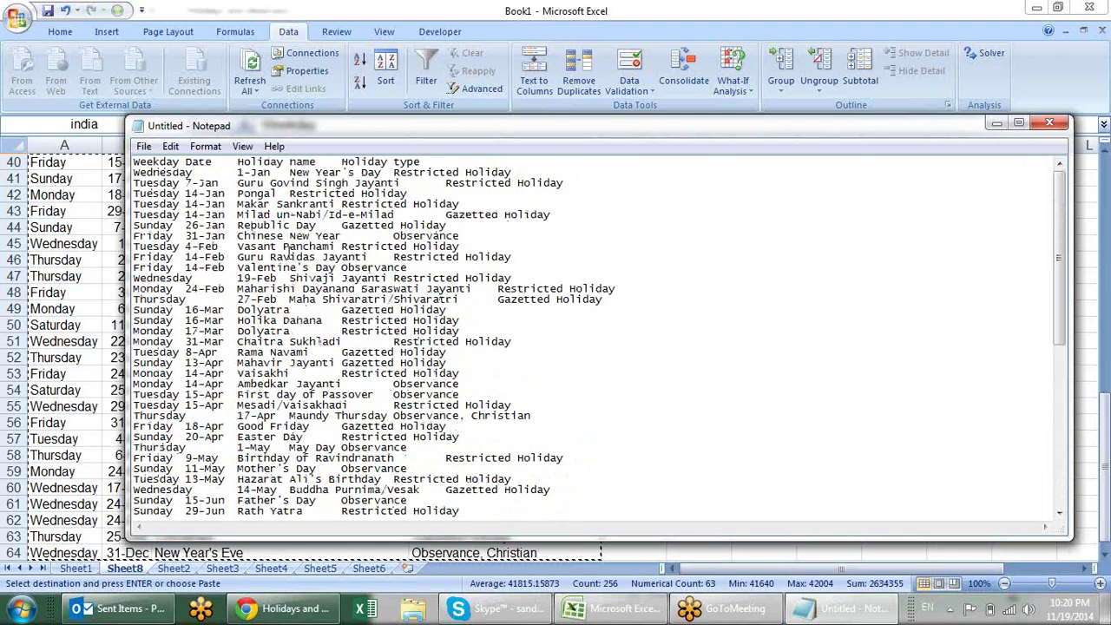
# - Save the Notepad text as file A on the Desktop
pyautogui.click(144, 145)
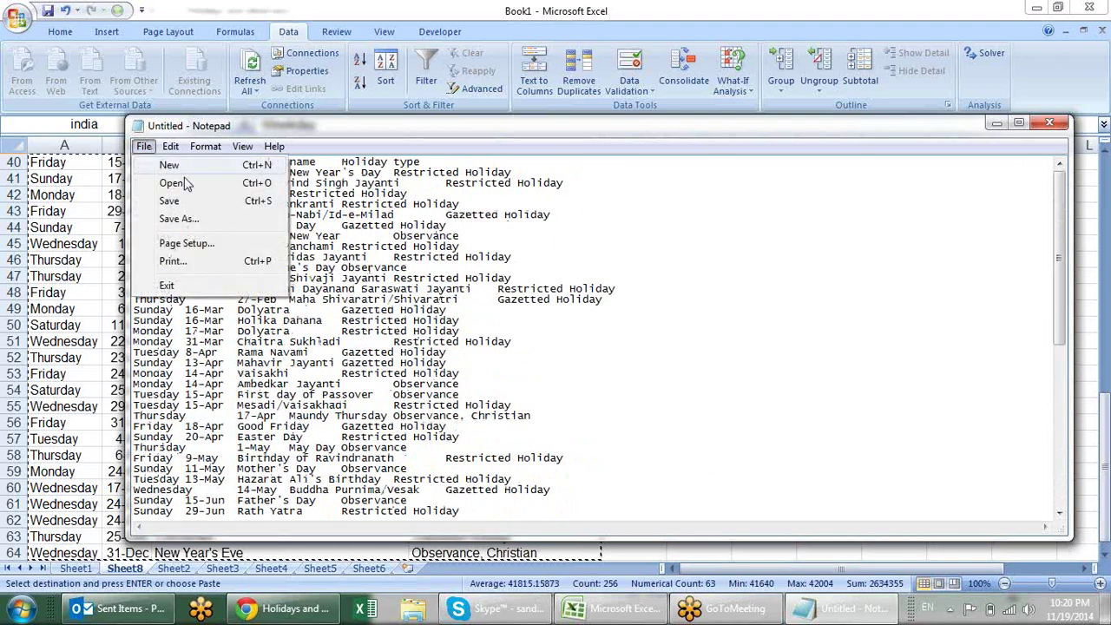
pyautogui.click(182, 219)
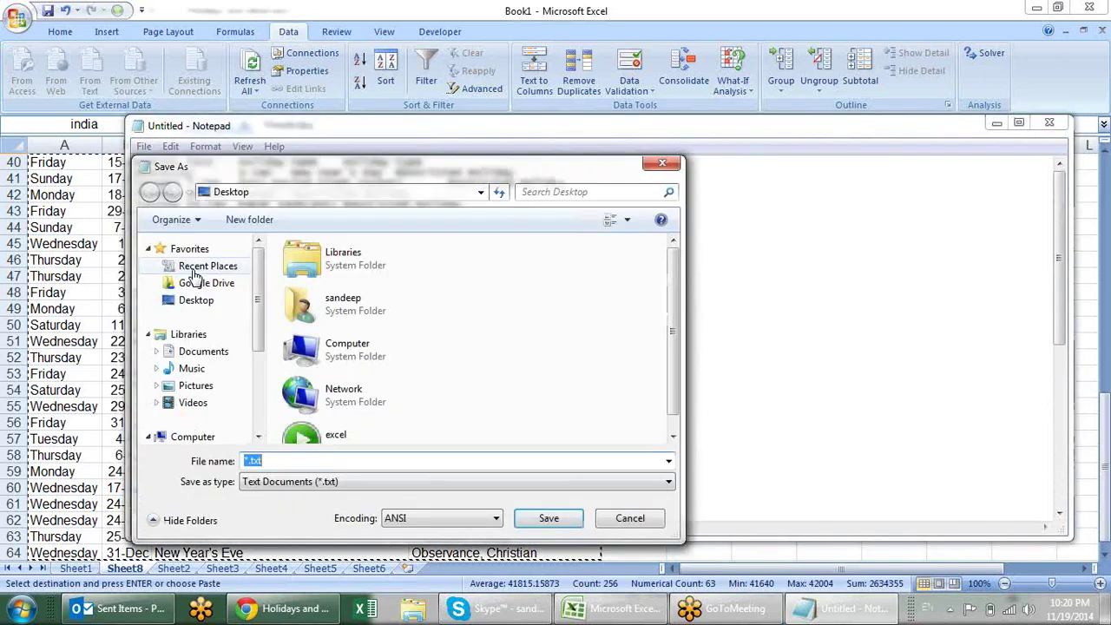
pyautogui.click(199, 303)
pyautogui.click(394, 463)
pyautogui.write('A')
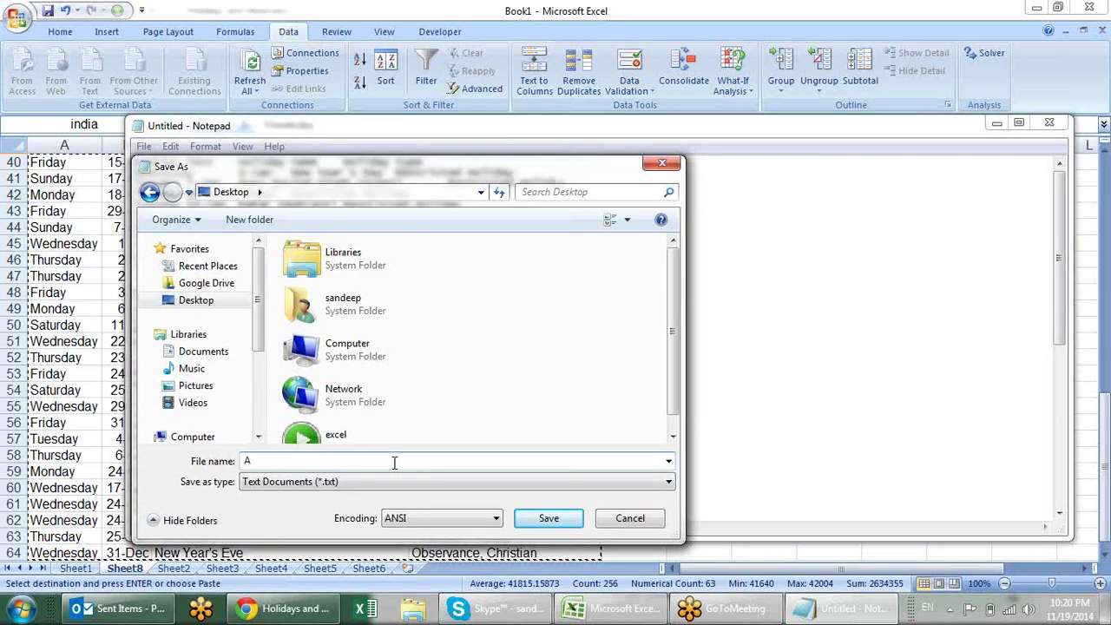
pyautogui.click(548, 519)
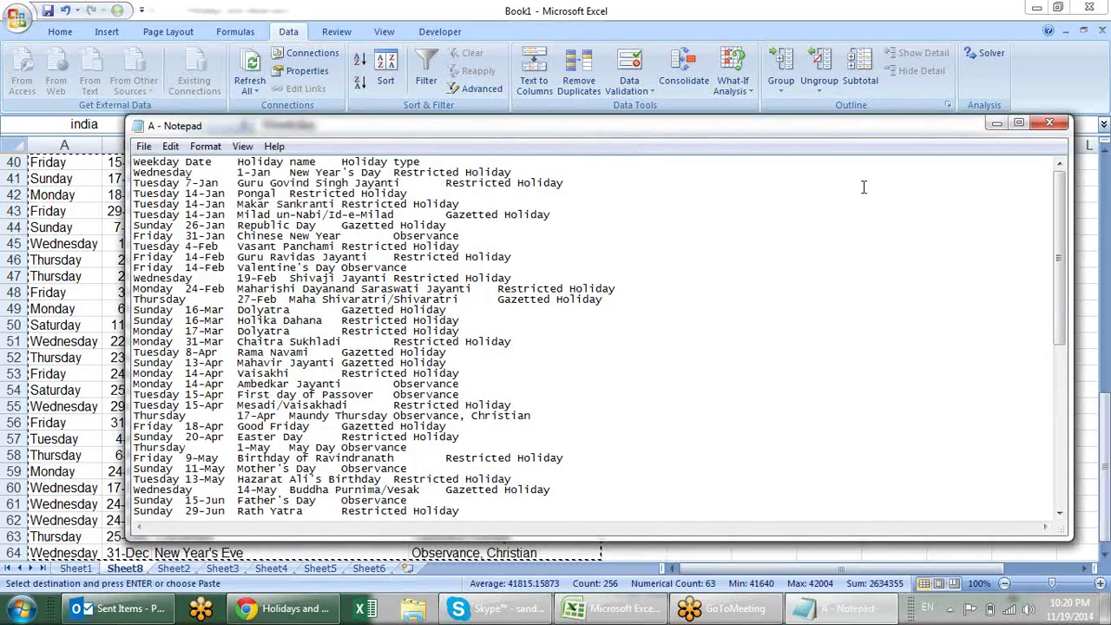
# - Close Notepad and switch back to the empty Sheet2 in Excel
pyautogui.click(1050, 121)
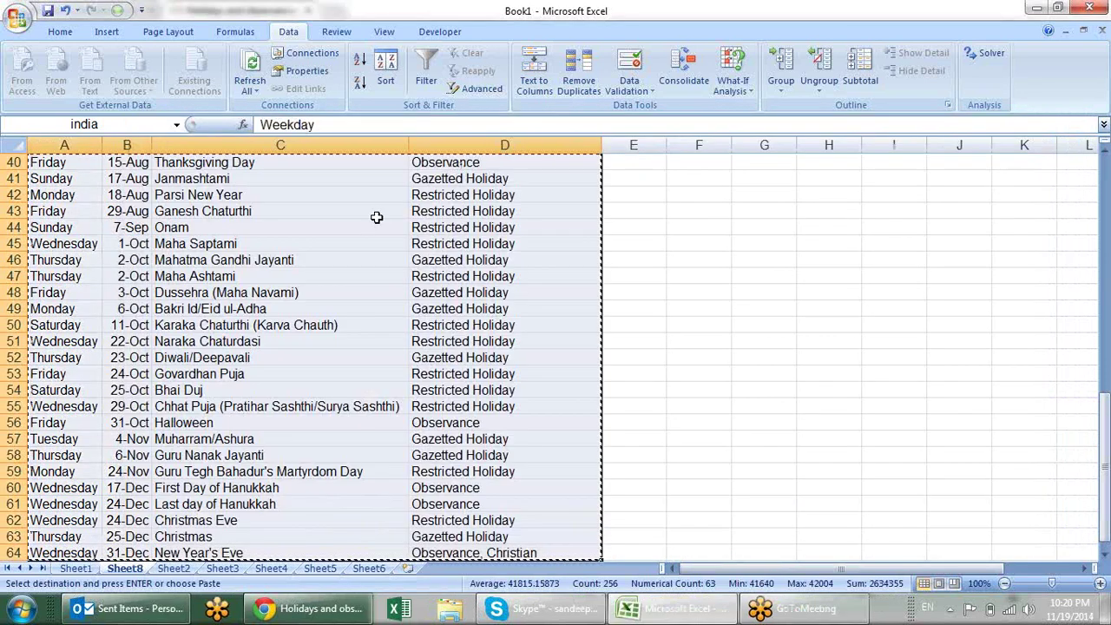
pyautogui.click(764, 332)
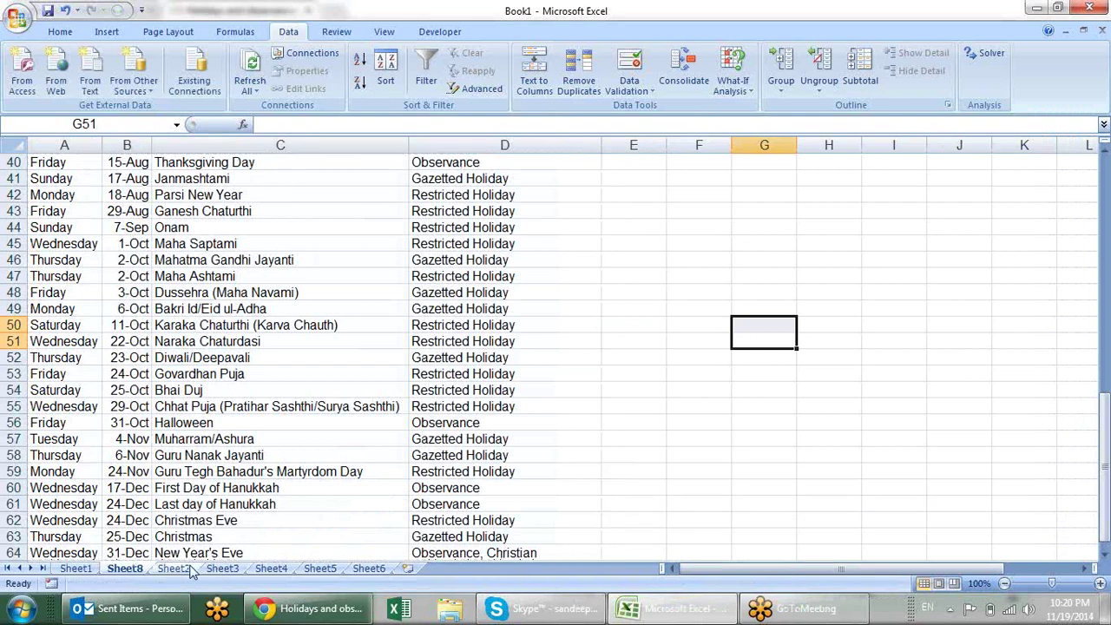
pyautogui.click(174, 567)
# - Choose text file A from the Desktop to open the Text Import Wizard
pyautogui.click(89, 78)
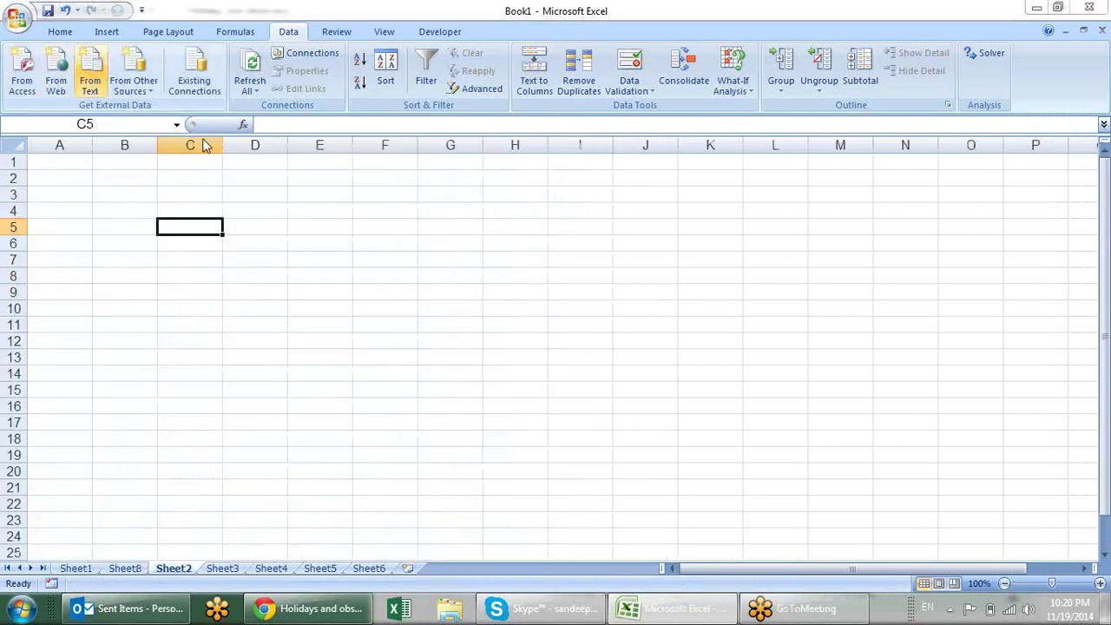
pyautogui.click(157, 131)
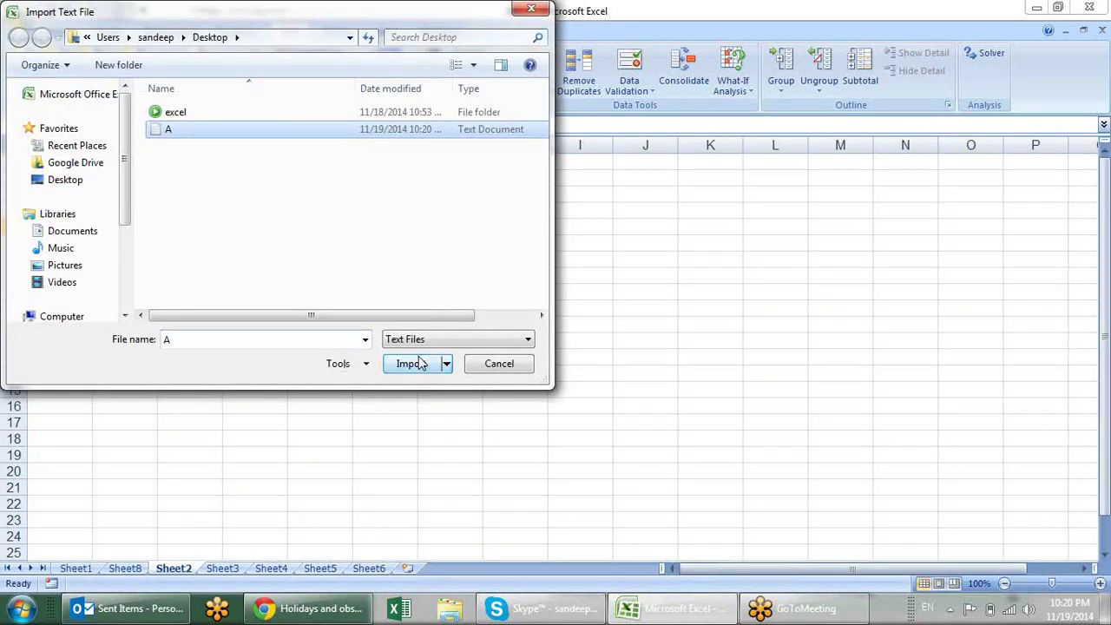
pyautogui.click(418, 362)
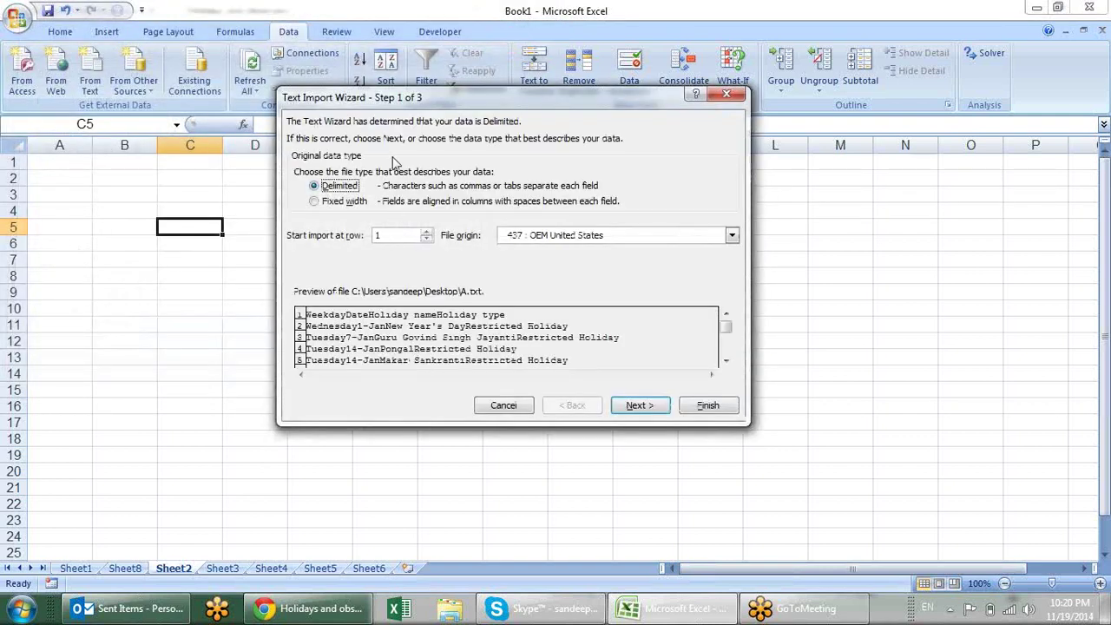
pyautogui.moveTo(426, 86); pyautogui.dragTo(398, 30)
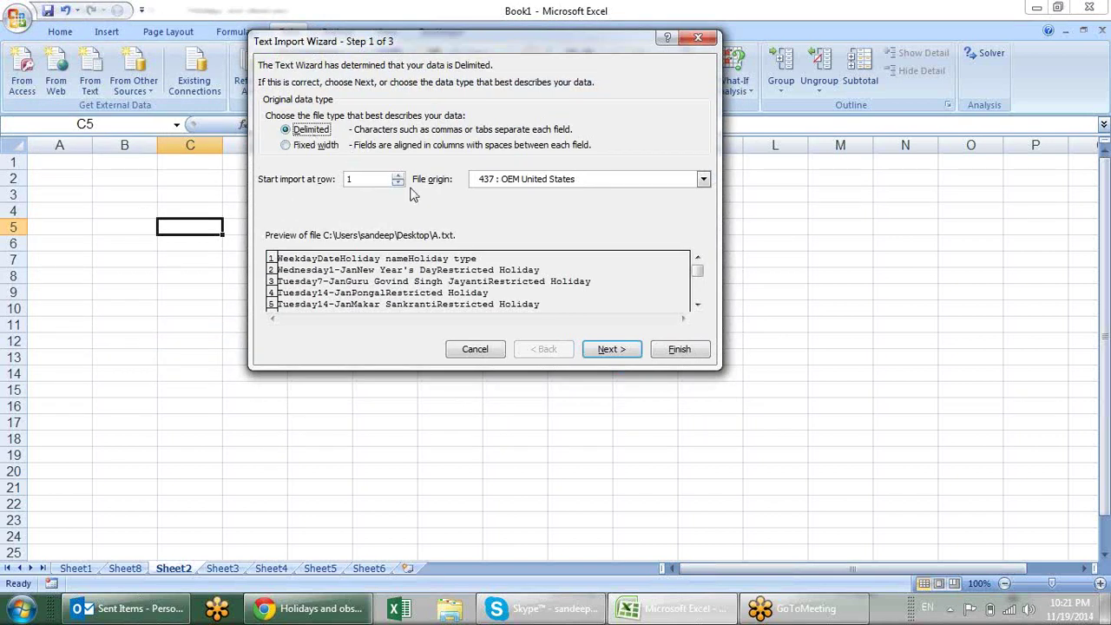
# - Keep the Tab delimiter, finish the wizard and import the holidays into a new worksheet
pyautogui.click(607, 355)
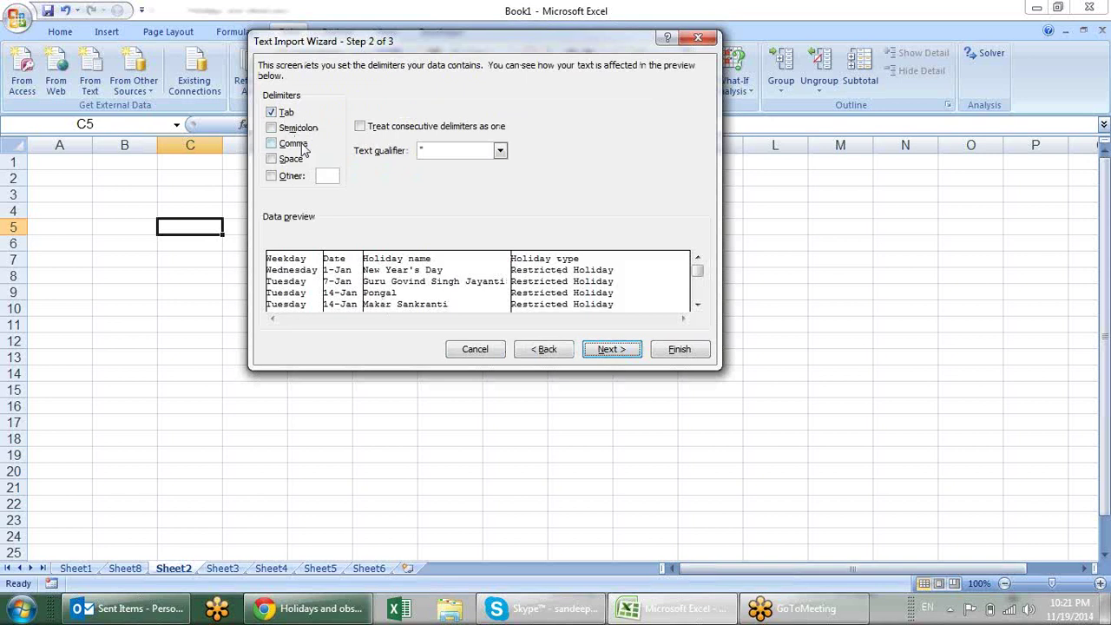
pyautogui.click(697, 305)
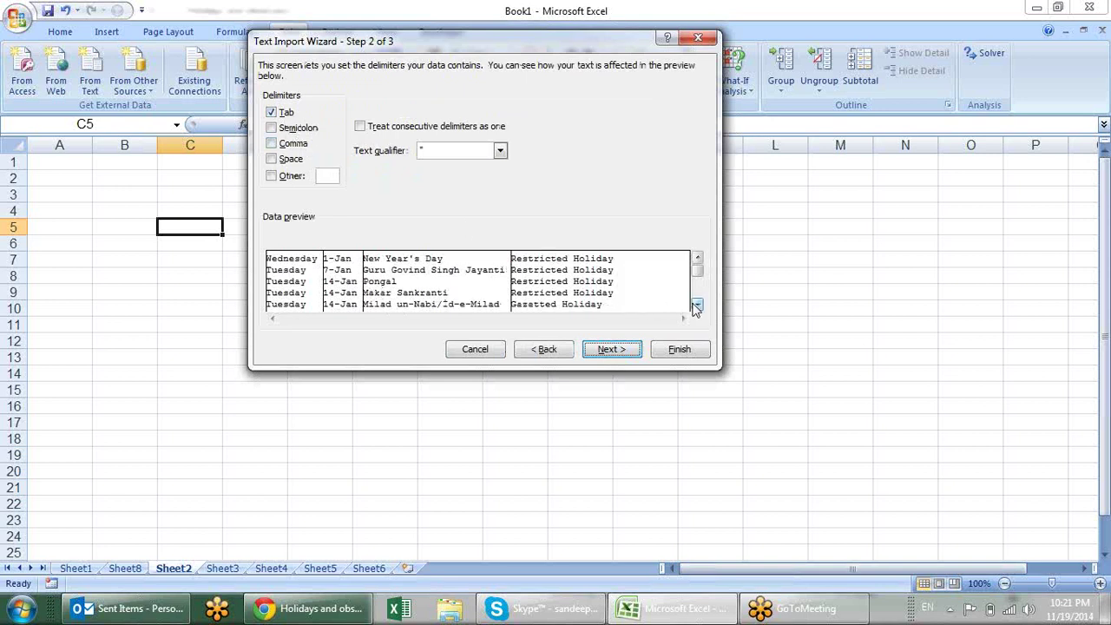
pyautogui.click(697, 304)
pyautogui.click(697, 305)
pyautogui.click(697, 305)
pyautogui.click(697, 305)
pyautogui.click(697, 297)
pyautogui.click(697, 295)
pyautogui.click(697, 295)
pyautogui.click(697, 295)
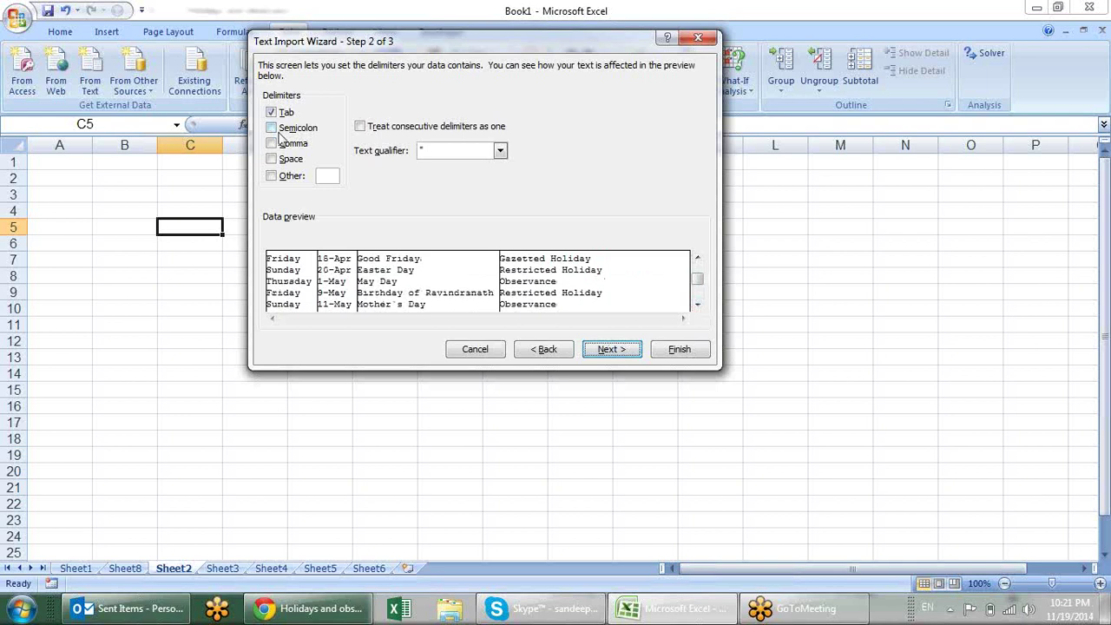
pyautogui.click(584, 348)
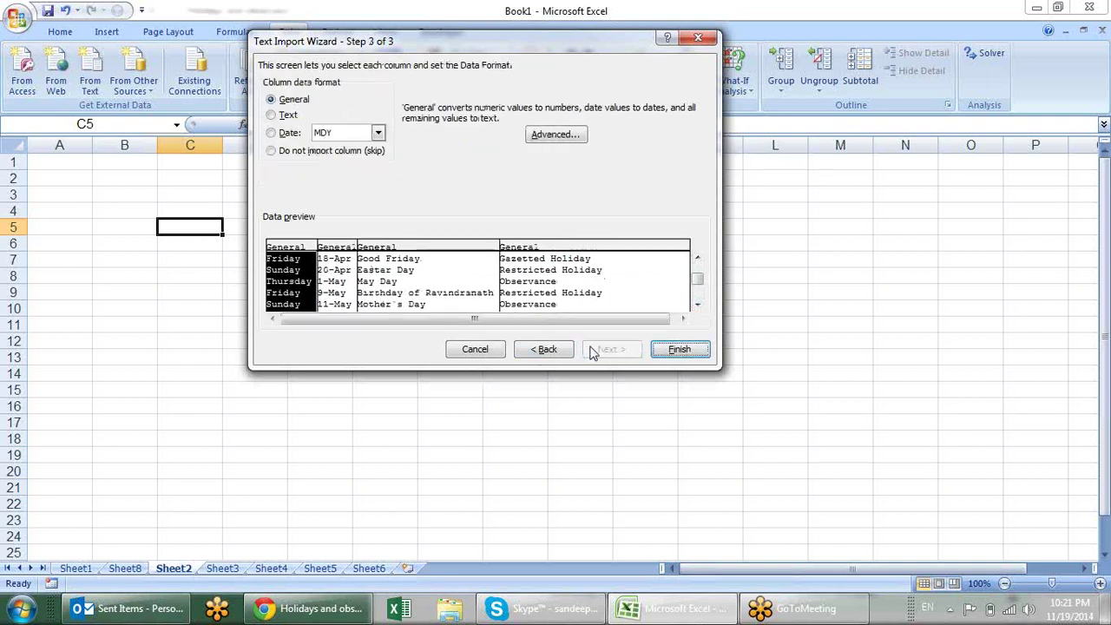
pyautogui.click(673, 358)
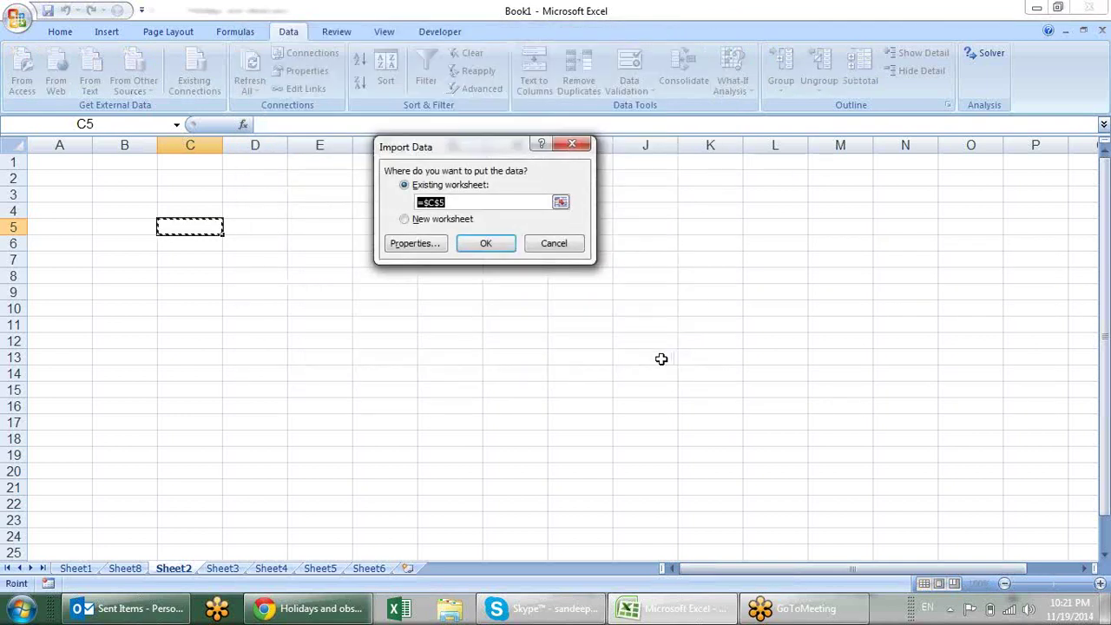
pyautogui.click(406, 222)
pyautogui.click(485, 243)
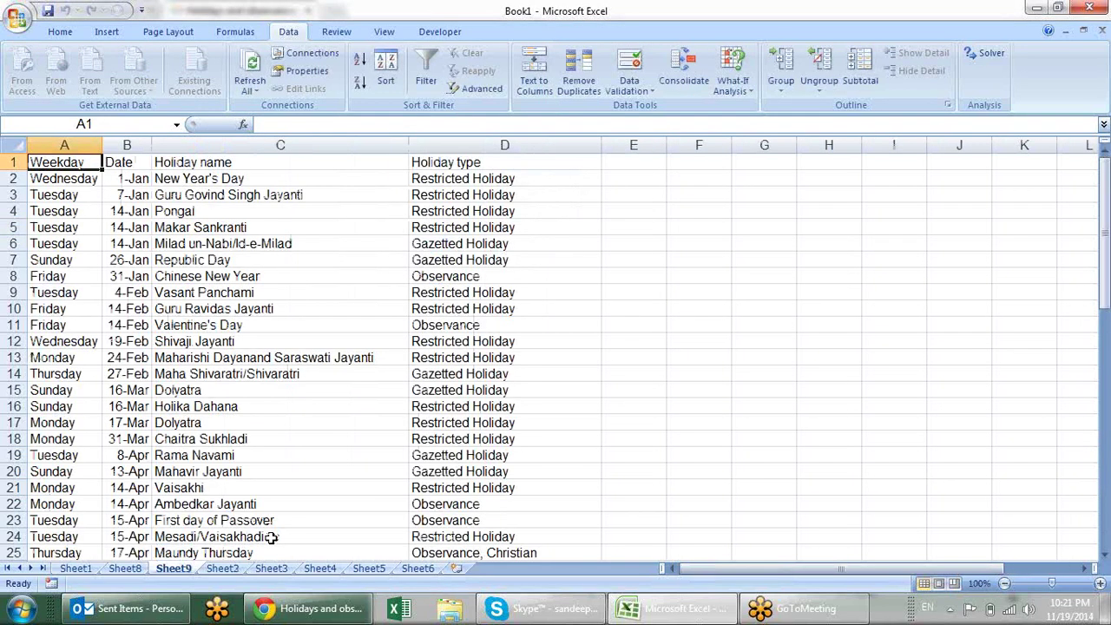
# - On Sheet2, start a From Text import of the file A.txt
pyautogui.click(221, 569)
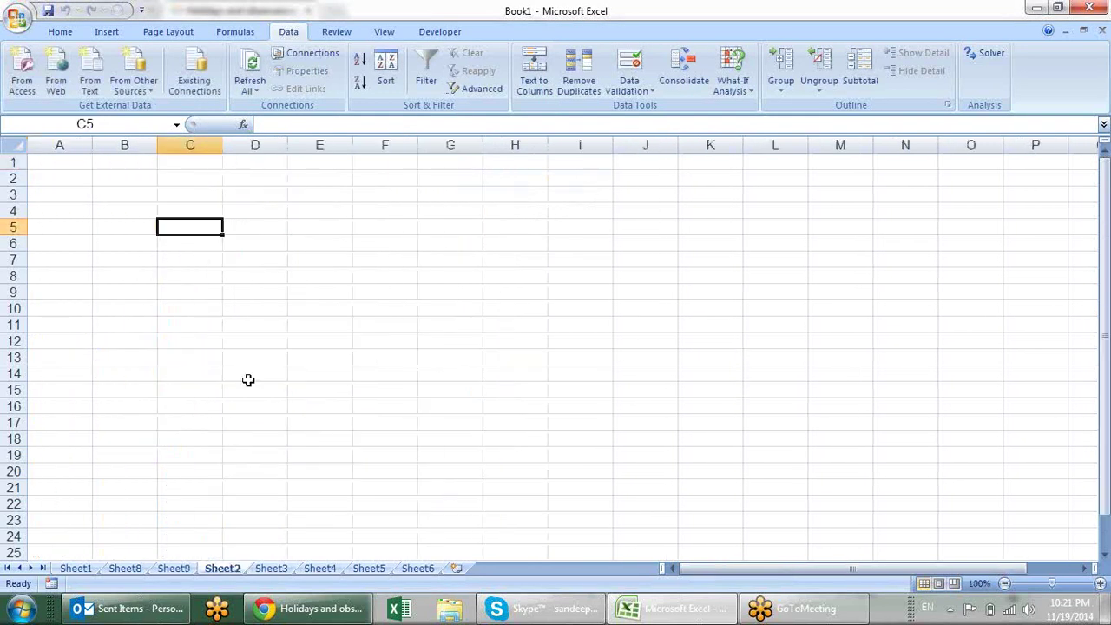
pyautogui.click(92, 73)
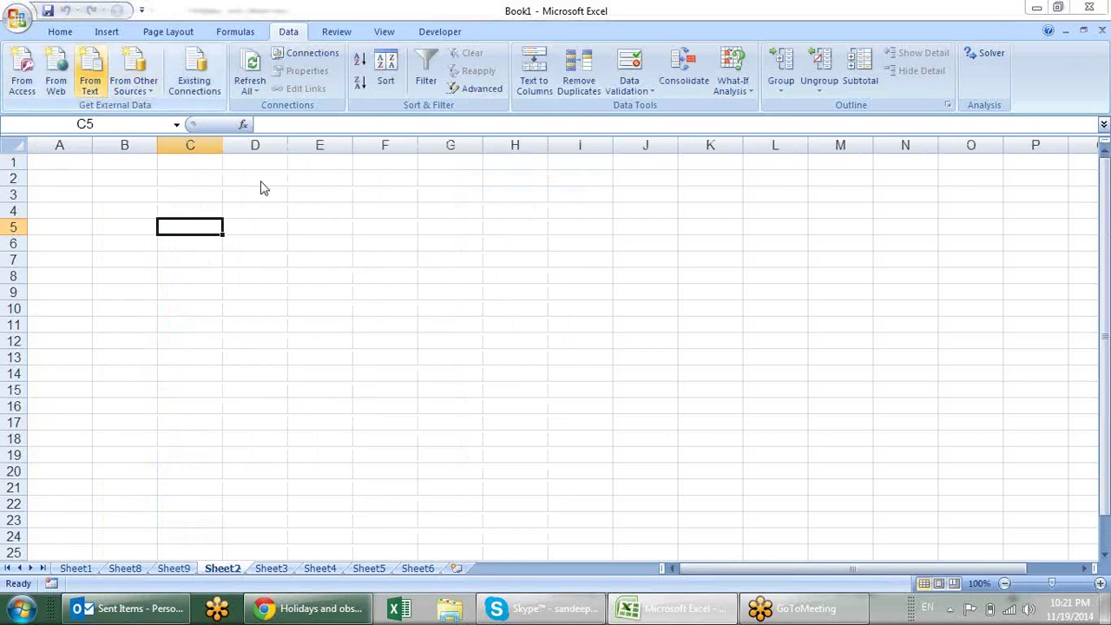
pyautogui.click(168, 132)
pyautogui.click(410, 364)
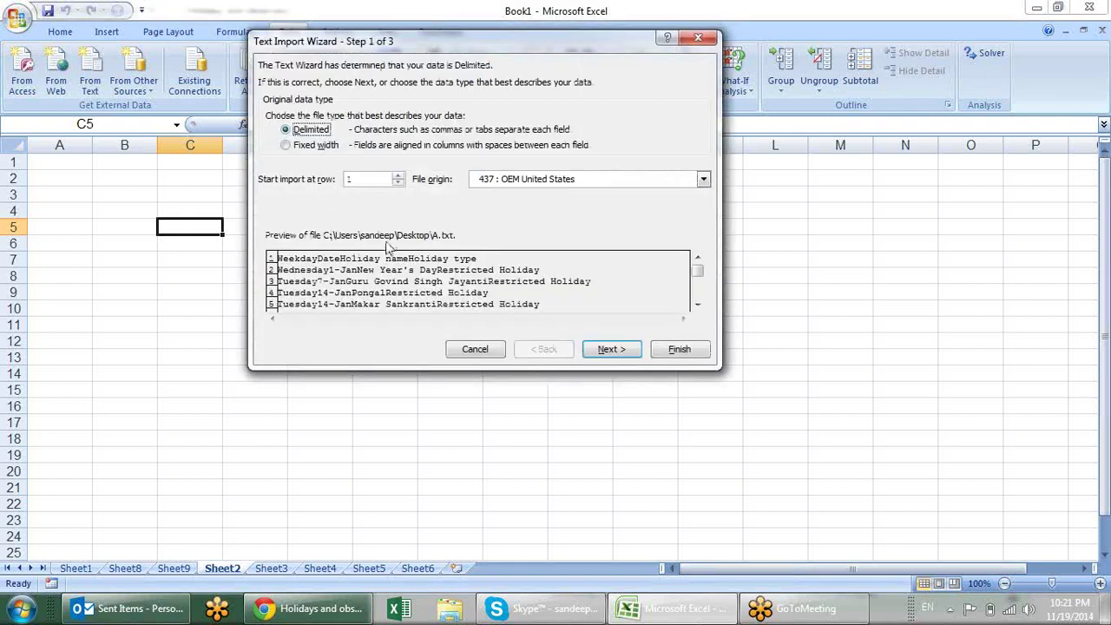
# - Import A.txt as fixed width with breaks near positions 13 and 24, placed at C5
pyautogui.click(318, 148)
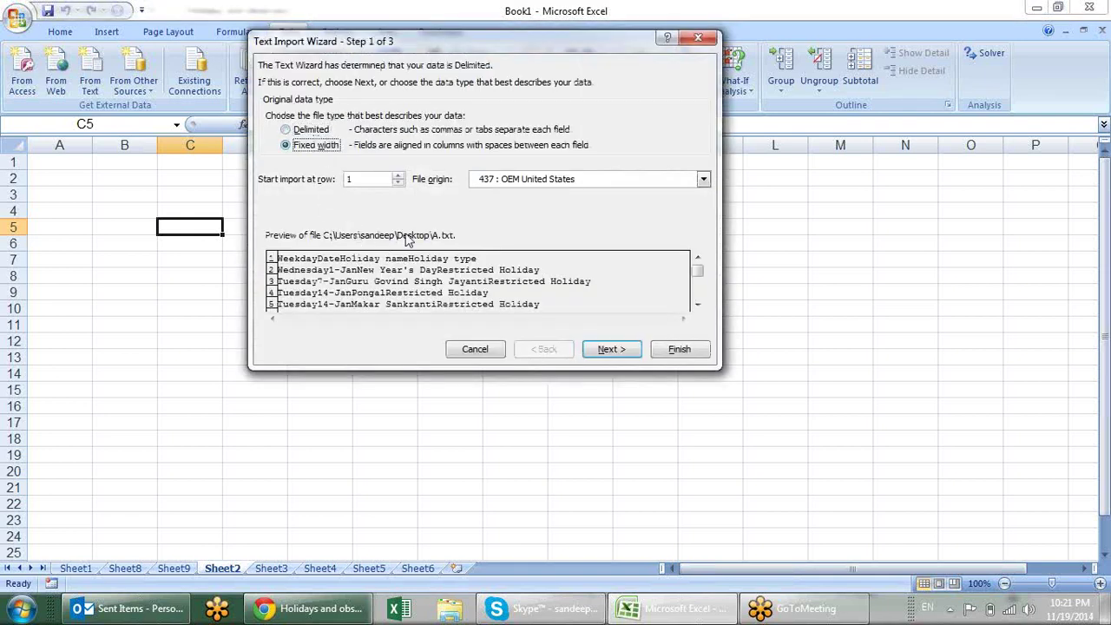
pyautogui.click(596, 354)
pyautogui.click(341, 247)
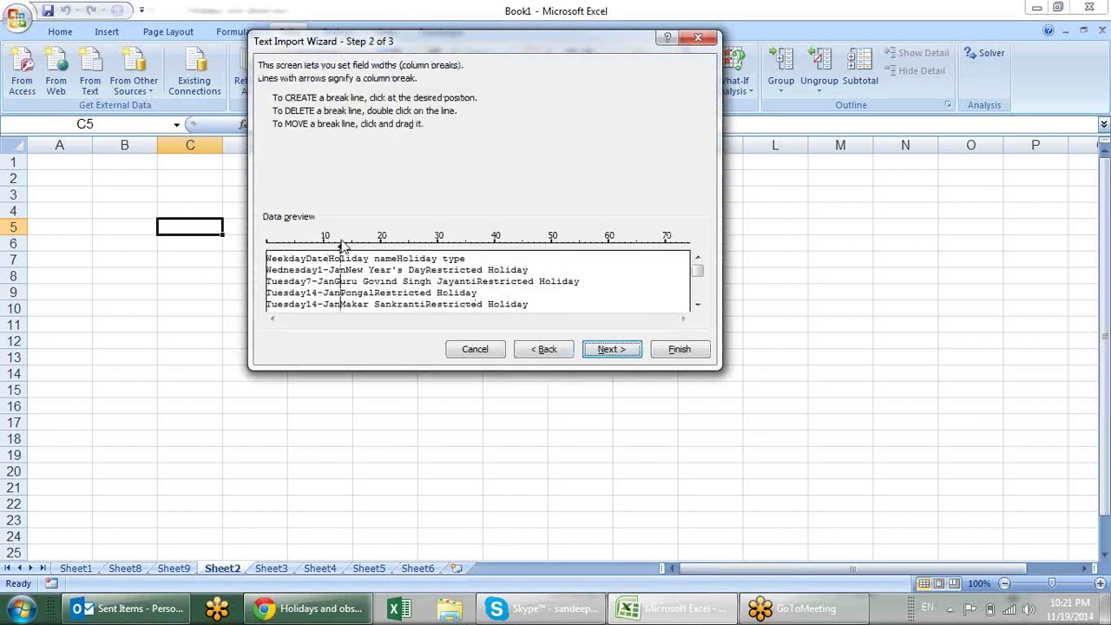
pyautogui.click(402, 244)
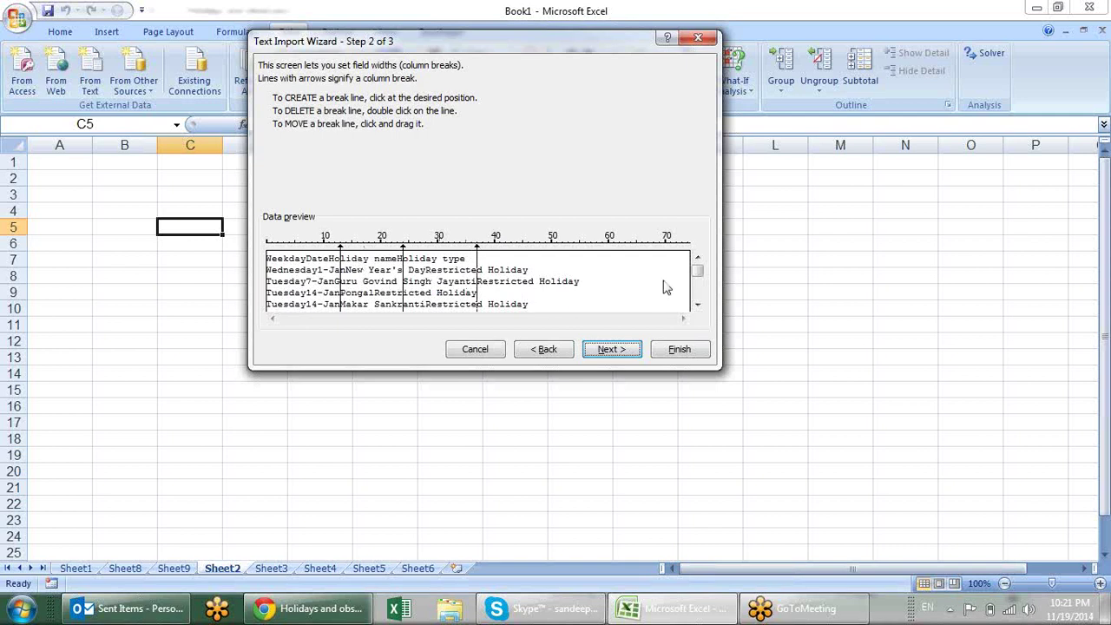
pyautogui.click(698, 305)
pyautogui.click(698, 305)
pyautogui.click(698, 304)
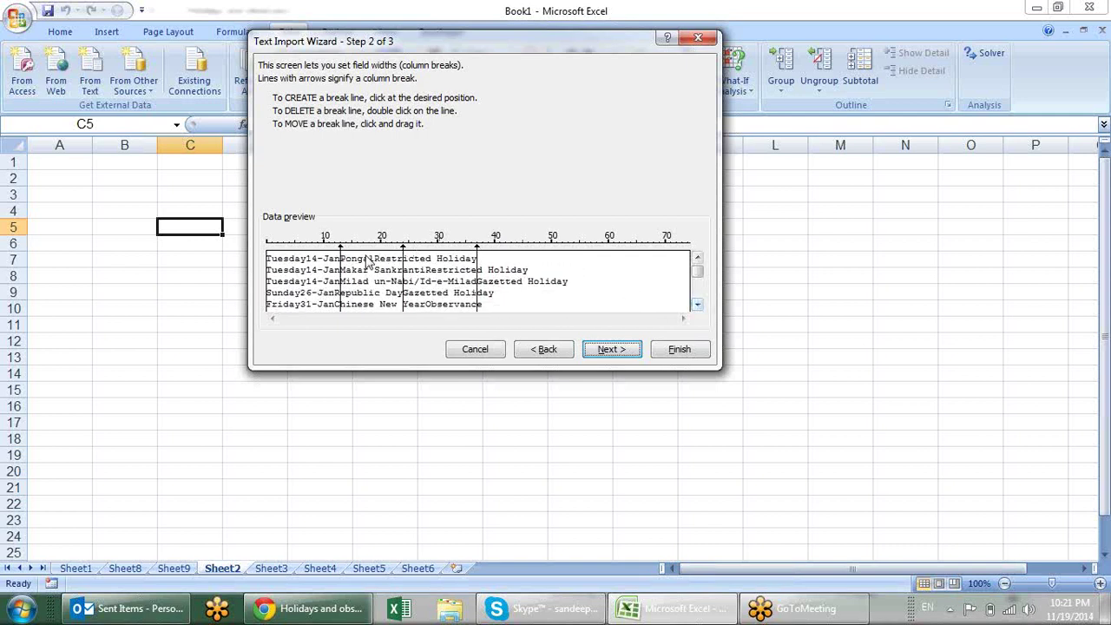
pyautogui.click(612, 349)
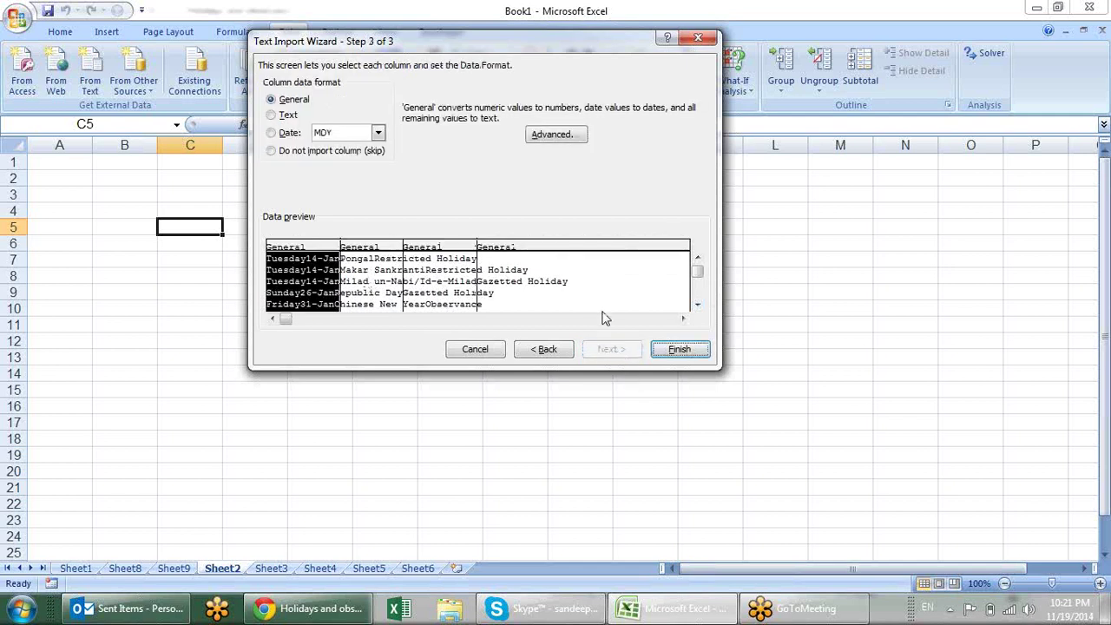
pyautogui.click(674, 350)
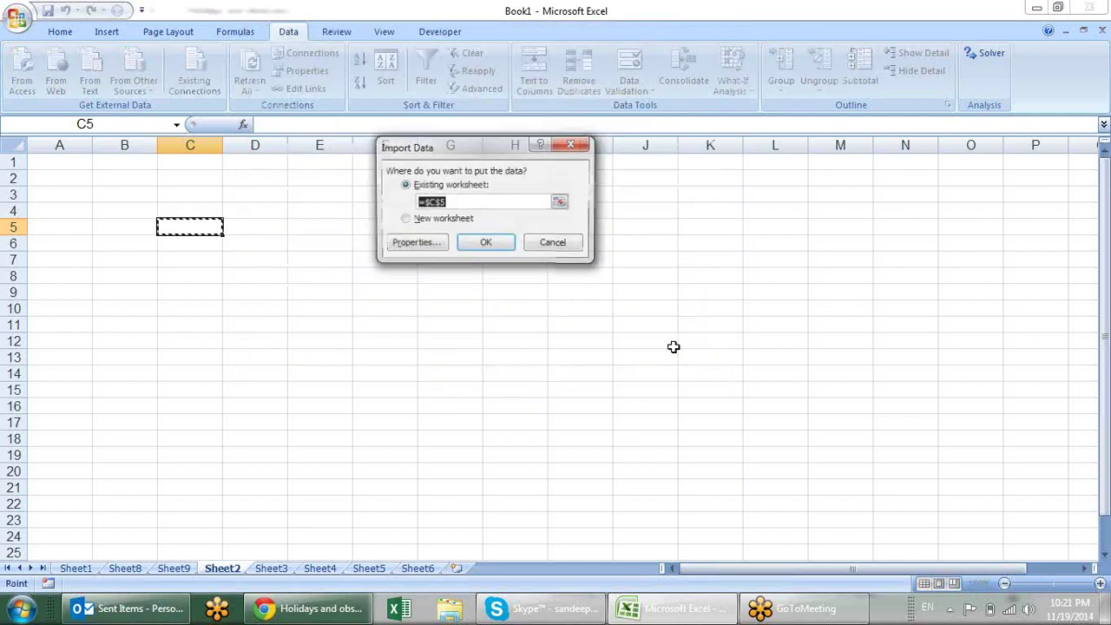
pyautogui.click(505, 244)
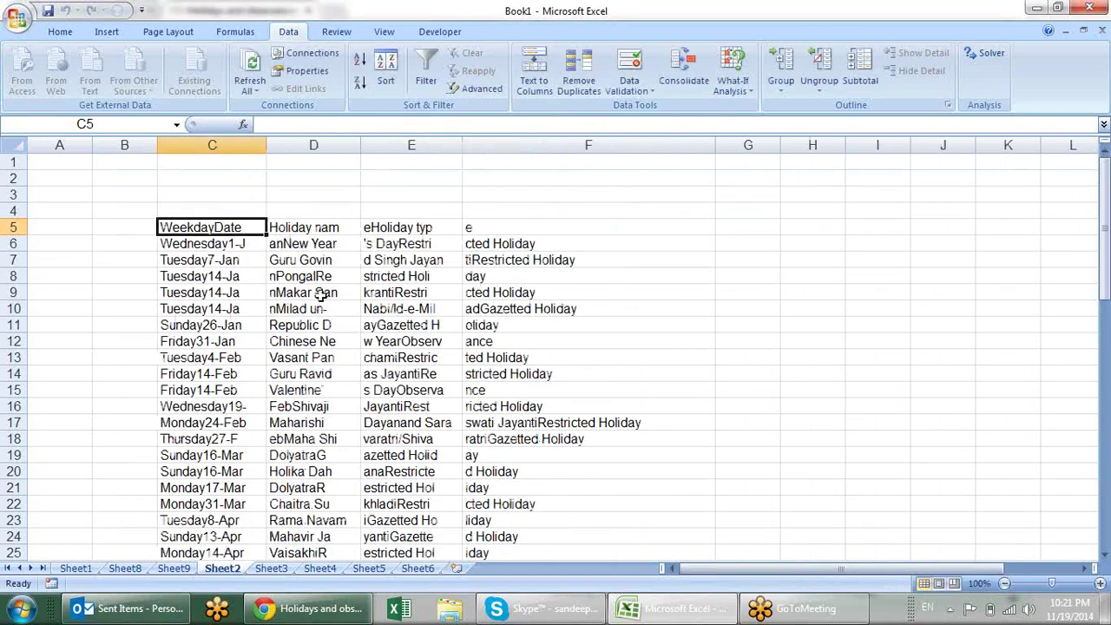
pyautogui.scroll(-4, 322, 261)
pyautogui.scroll(4, 322, 322)
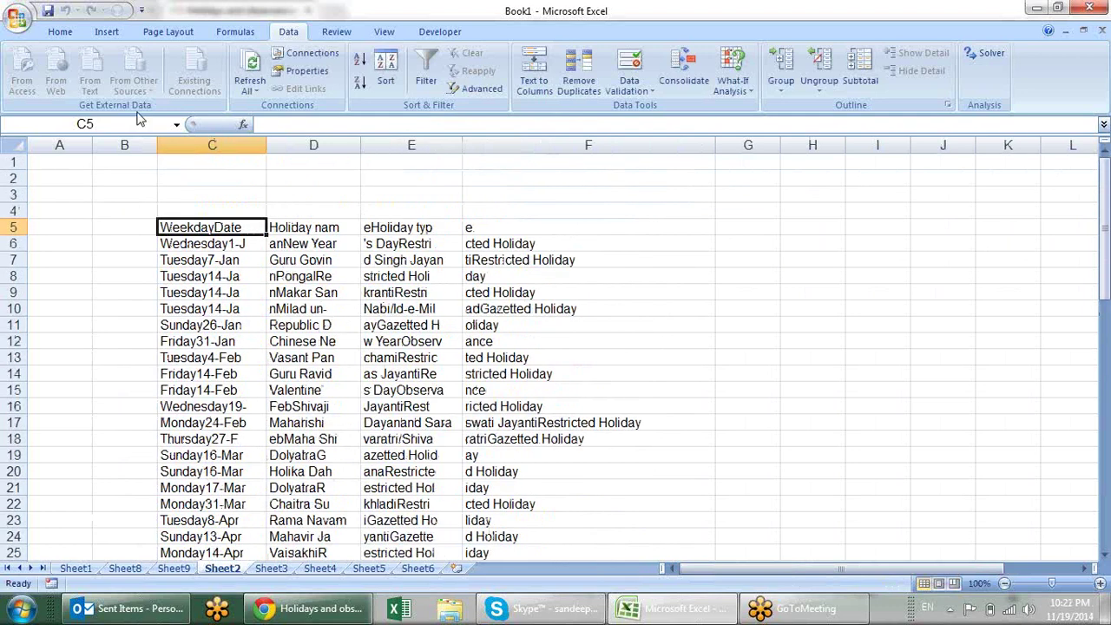
# - Delete columns C through F on Sheet2 and select cell F6
pyautogui.moveTo(212, 145); pyautogui.dragTo(573, 191)
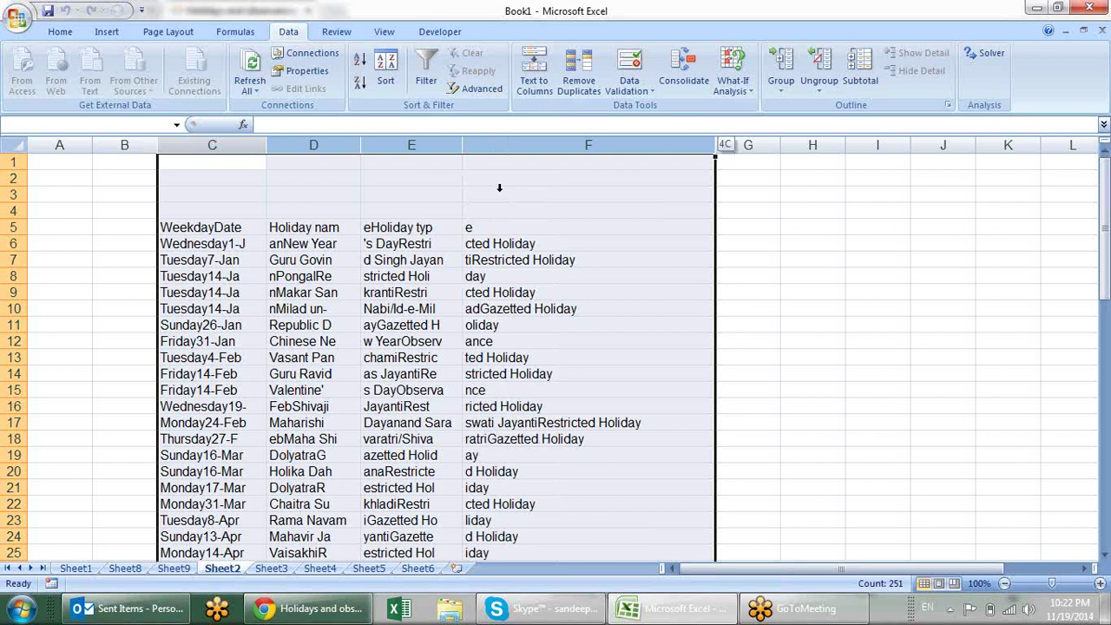
pyautogui.moveTo(499, 187); pyautogui.dragTo(500, 192)
pyautogui.hotkey('alt', 'e')
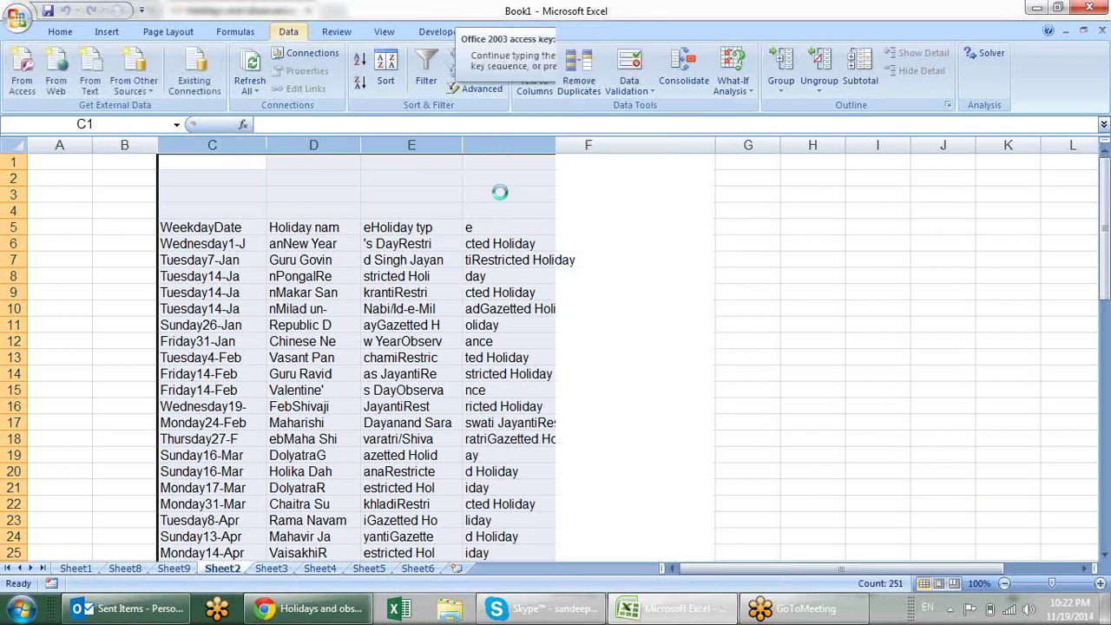
pyautogui.press('d')
pyautogui.click(393, 242)
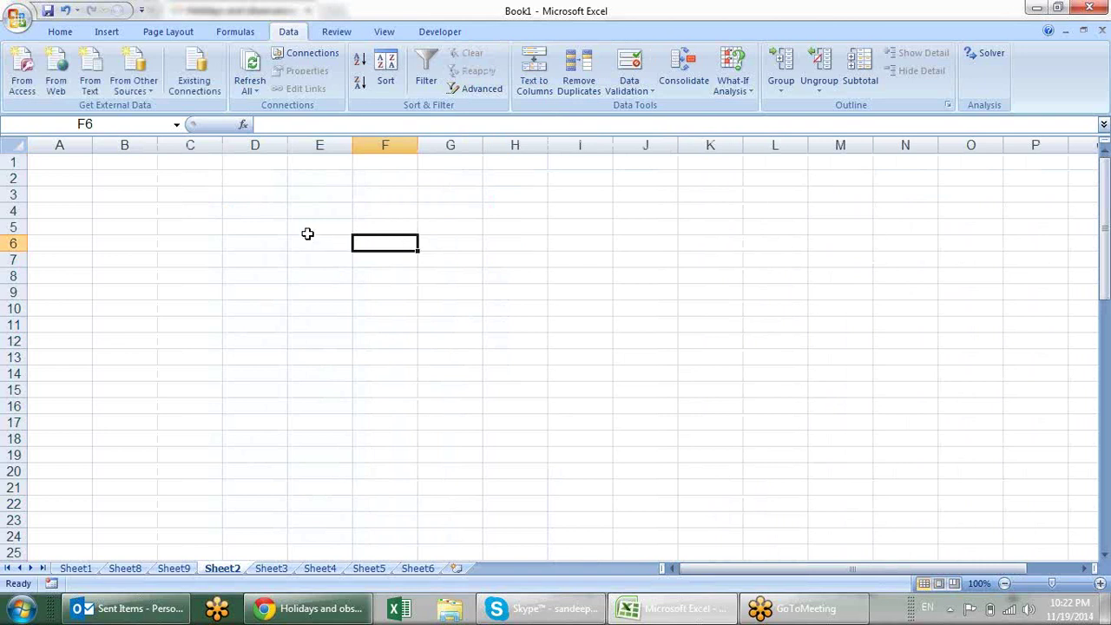
pyautogui.click(136, 84)
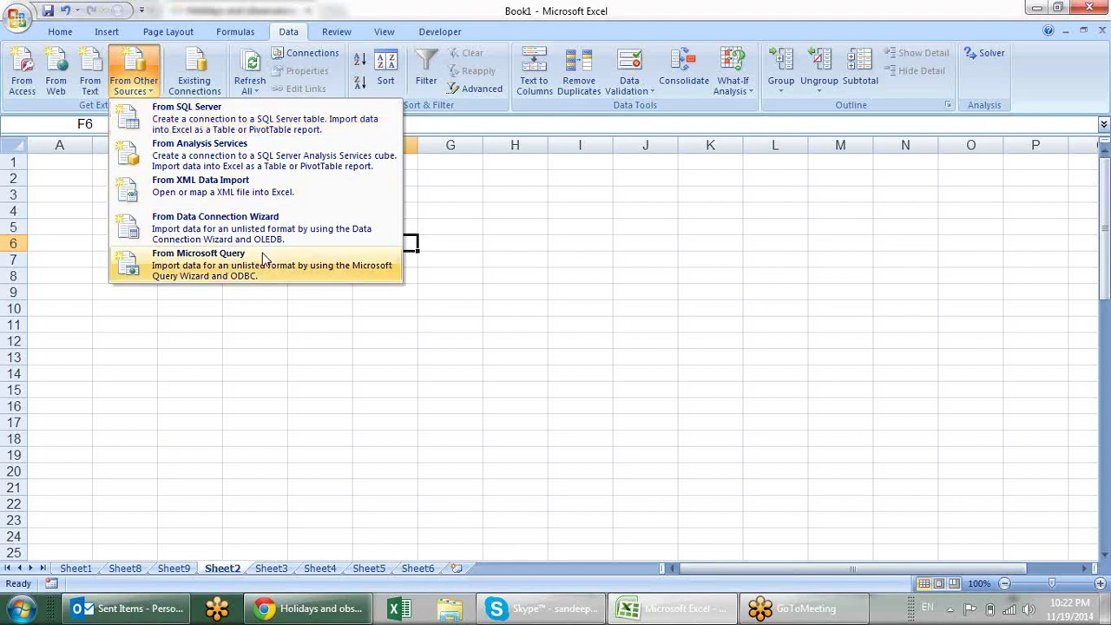
pyautogui.click(261, 116)
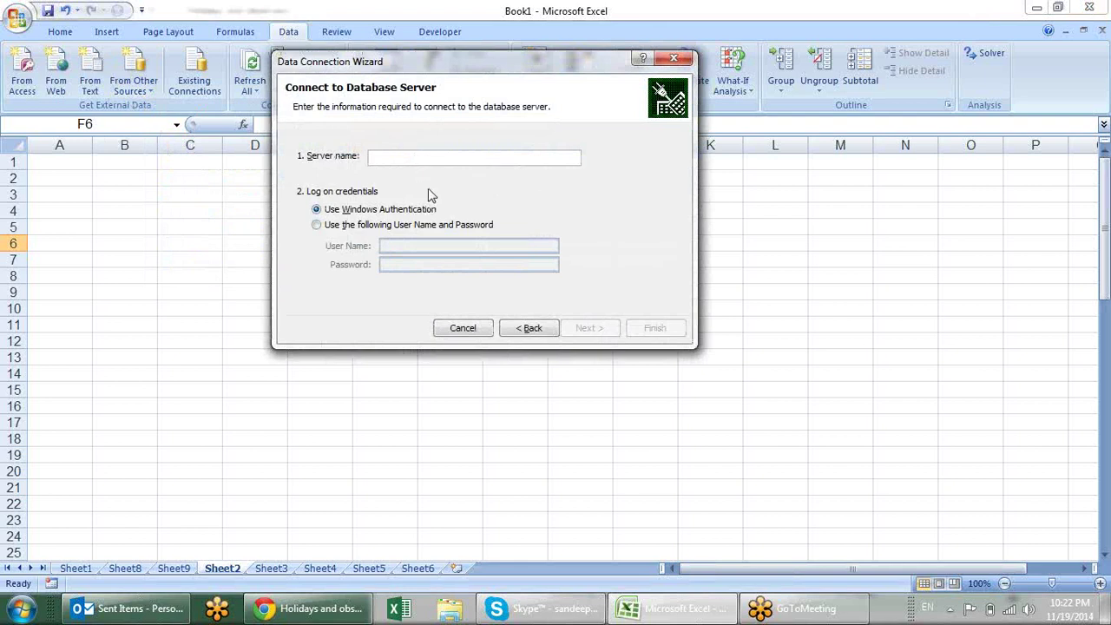
pyautogui.click(409, 225)
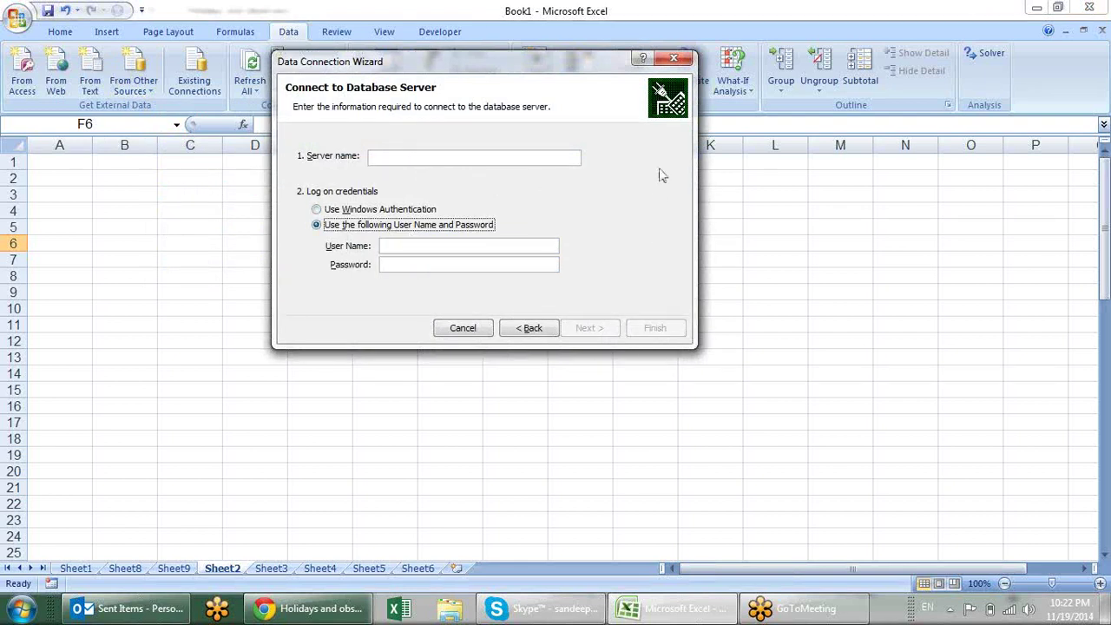
pyautogui.click(678, 61)
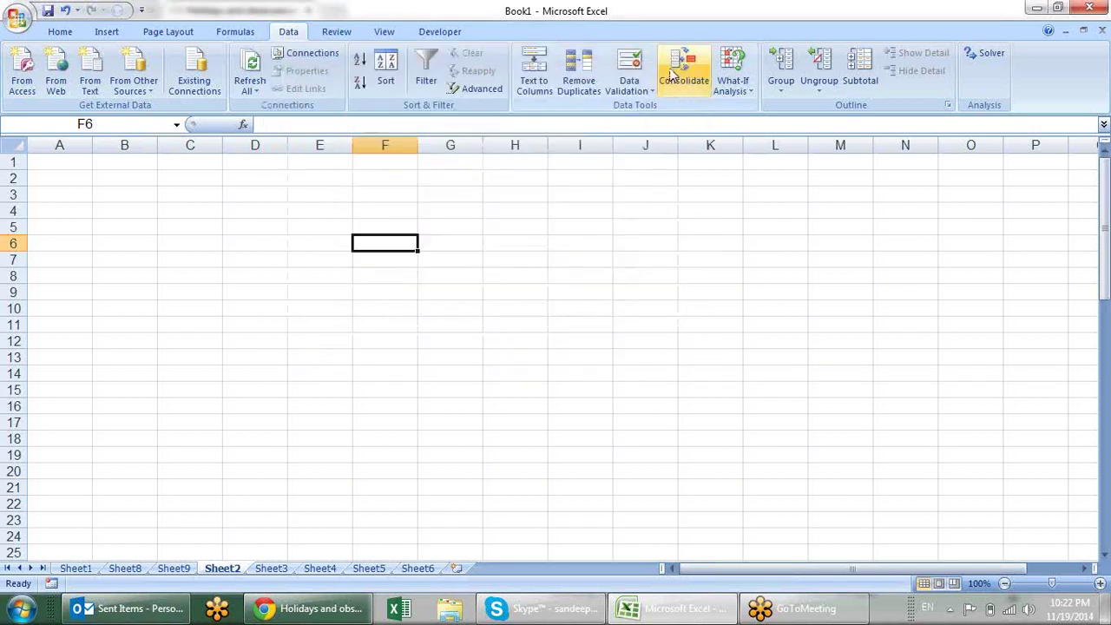
# - Import the Database5 existing connection as a table at =$F$6, then select cell E1
pyautogui.click(222, 94)
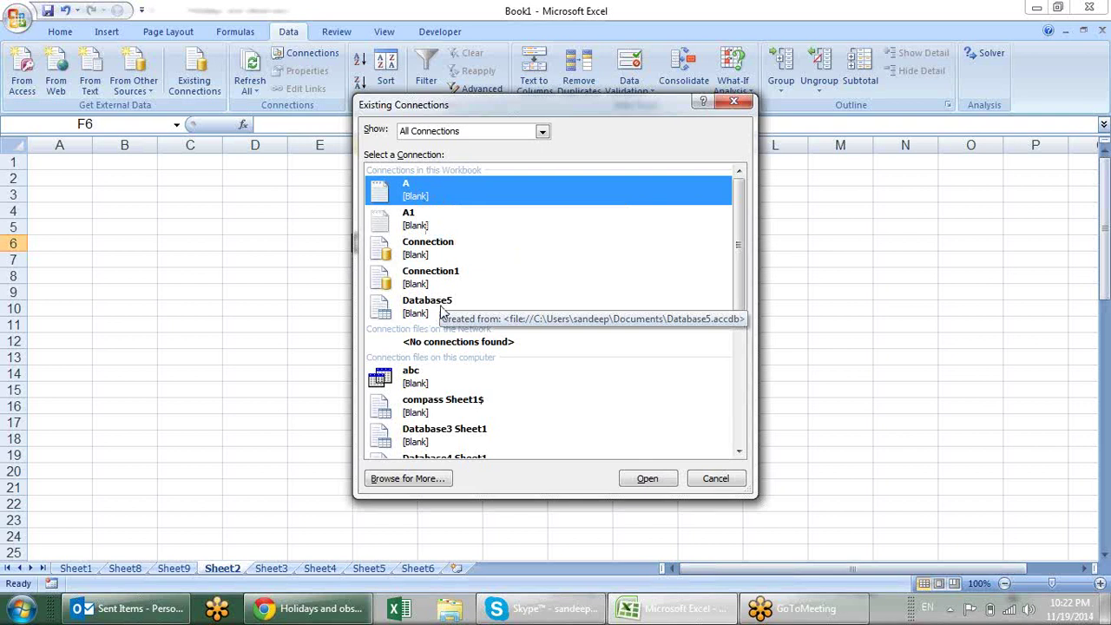
pyautogui.click(453, 311)
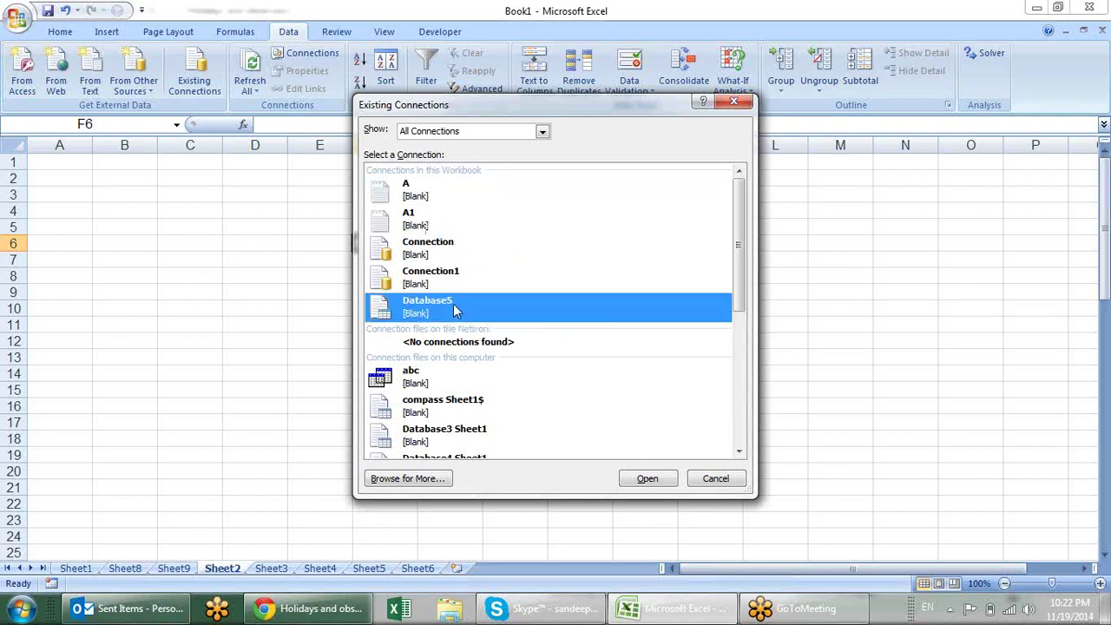
pyautogui.click(643, 479)
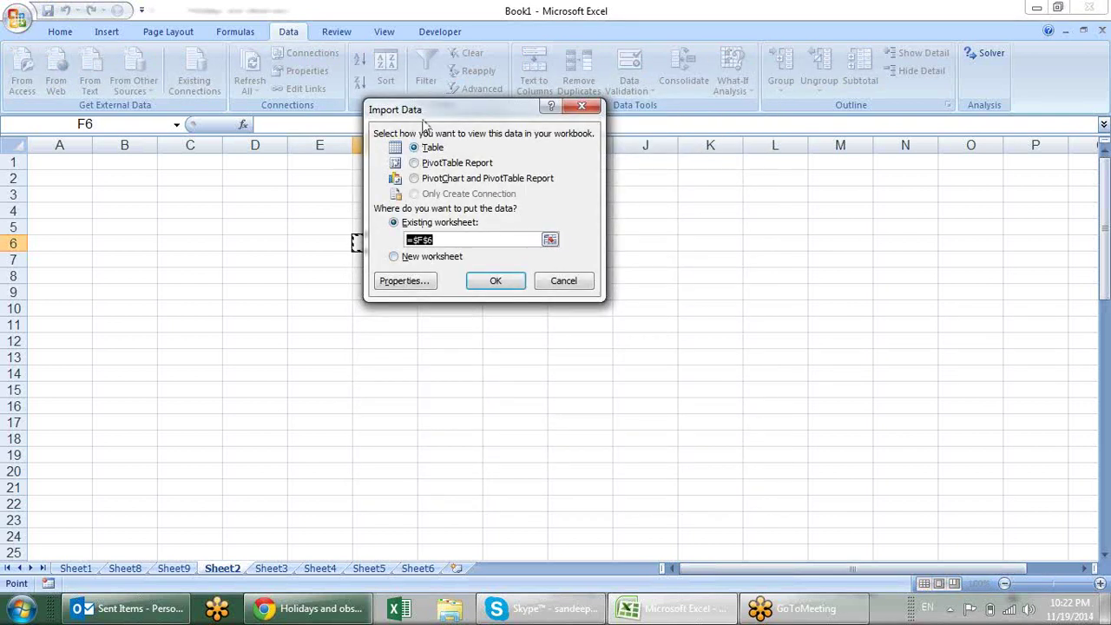
pyautogui.click(495, 280)
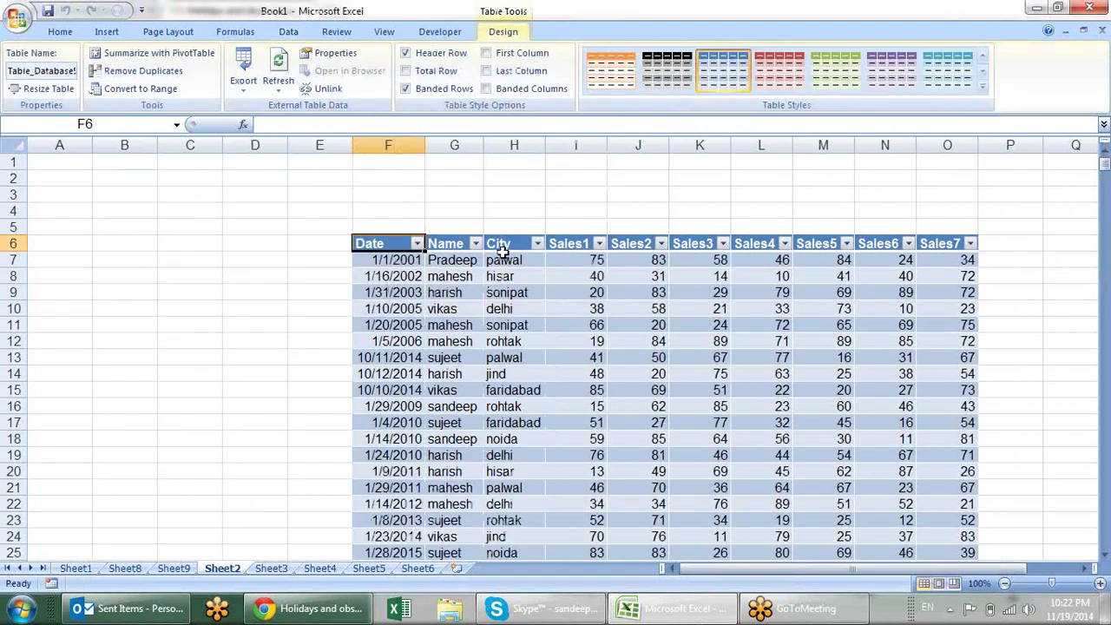
pyautogui.click(293, 168)
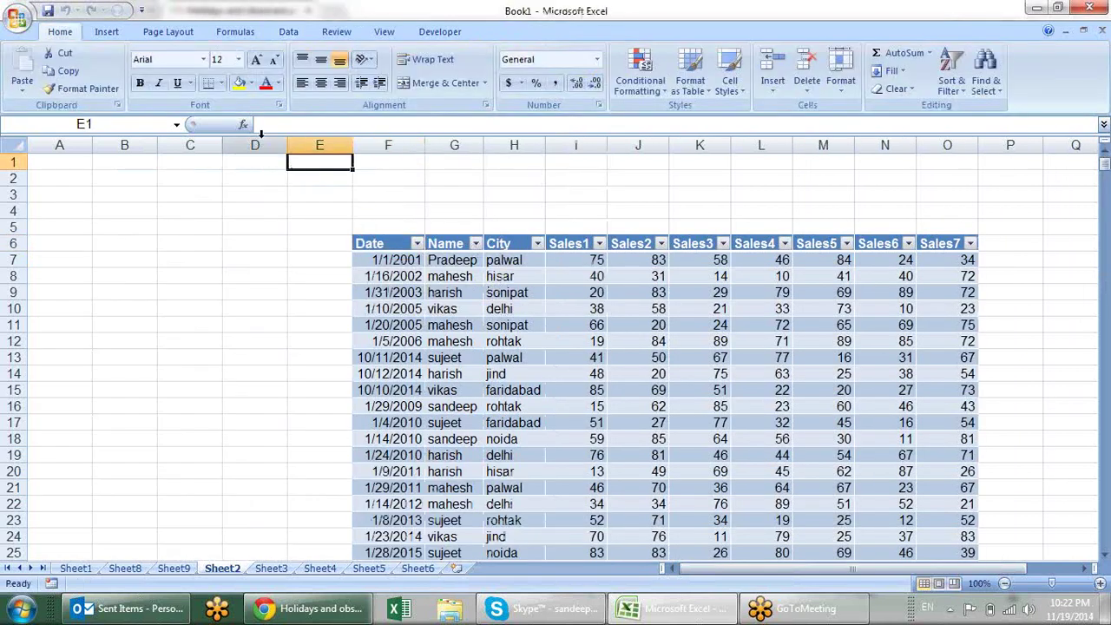
# - Show the From Other Sources list on the Data tab, including SQL Server and Microsoft Query
pyautogui.click(279, 258)
pyautogui.click(289, 32)
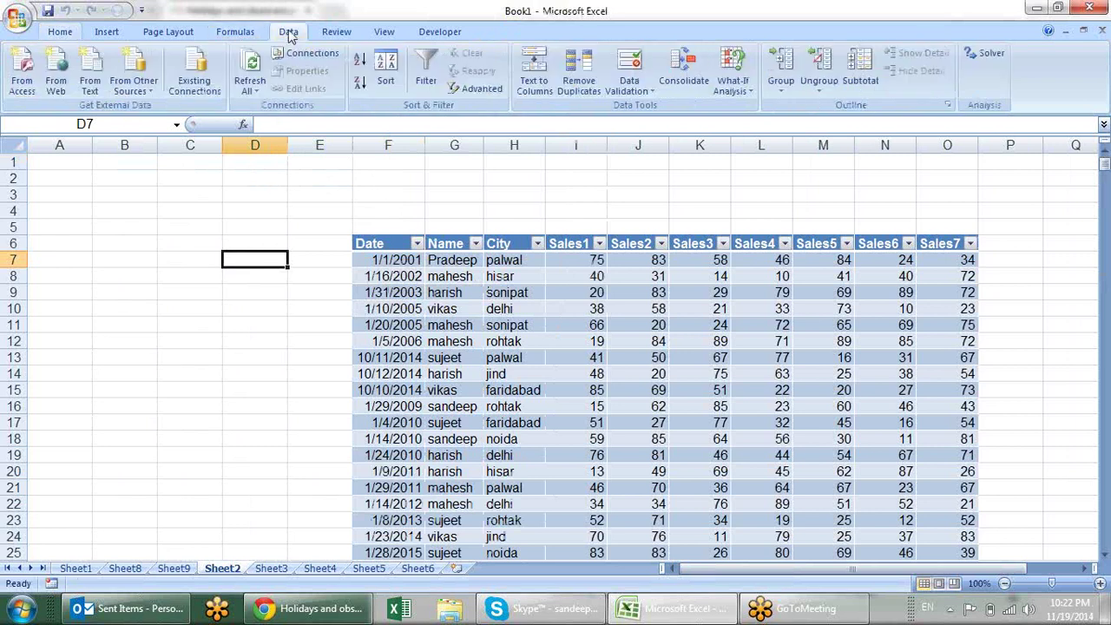
pyautogui.click(152, 88)
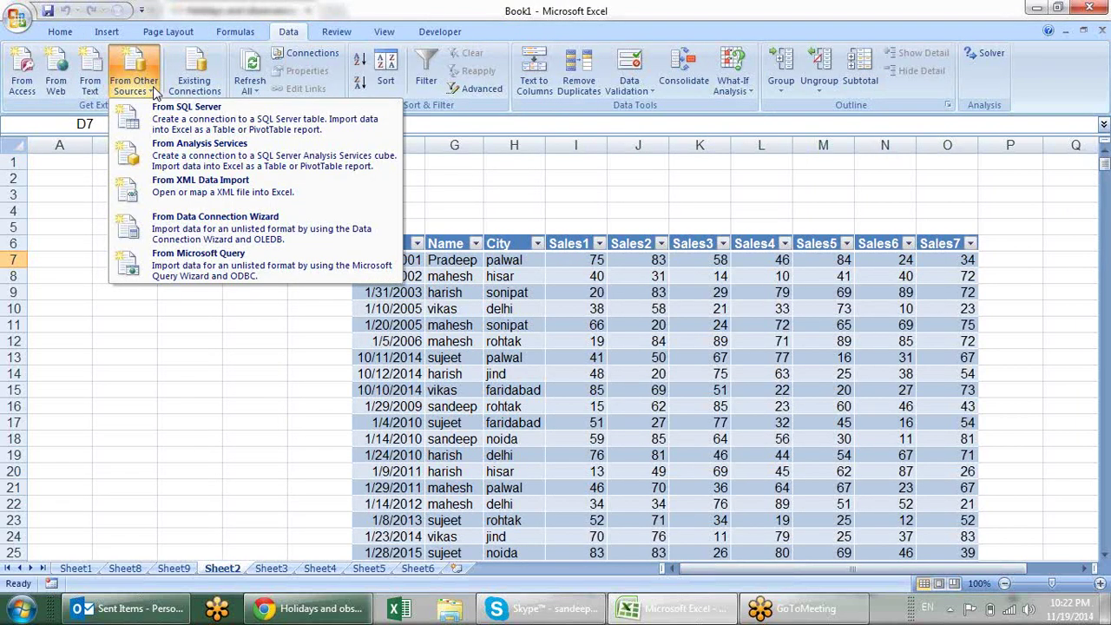
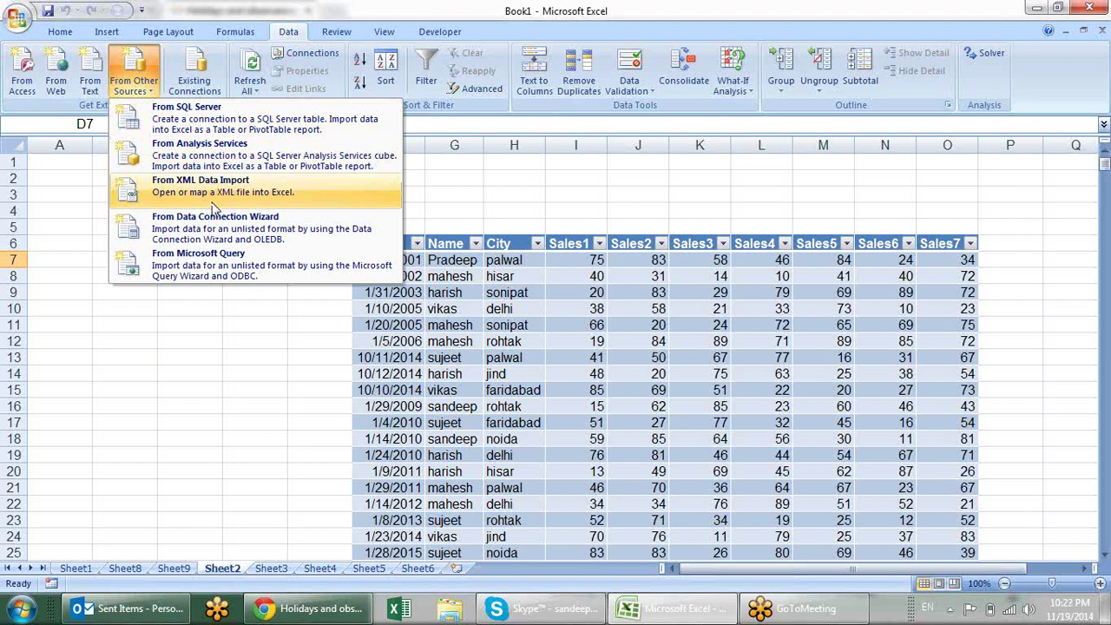
# - Open the XML data import picker and close it without importing anything
pyautogui.click(215, 198)
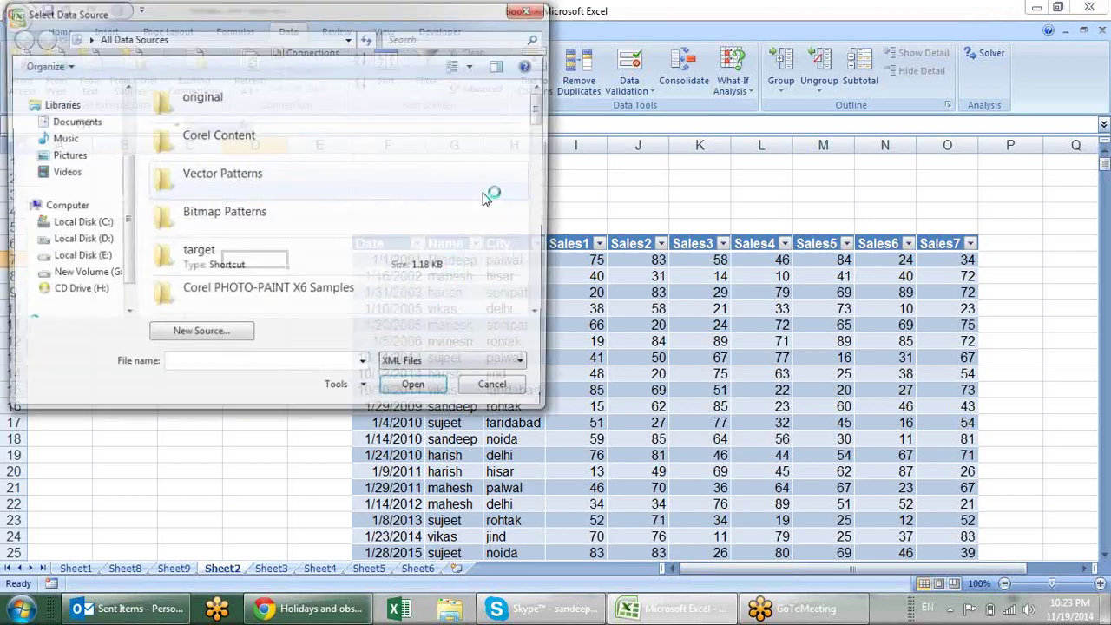
pyautogui.moveTo(541, 130)
pyautogui.mouseDown()
pyautogui.moveTo(530, 311)
pyautogui.moveTo(538, 178)
pyautogui.moveTo(560, 106)
pyautogui.mouseUp()
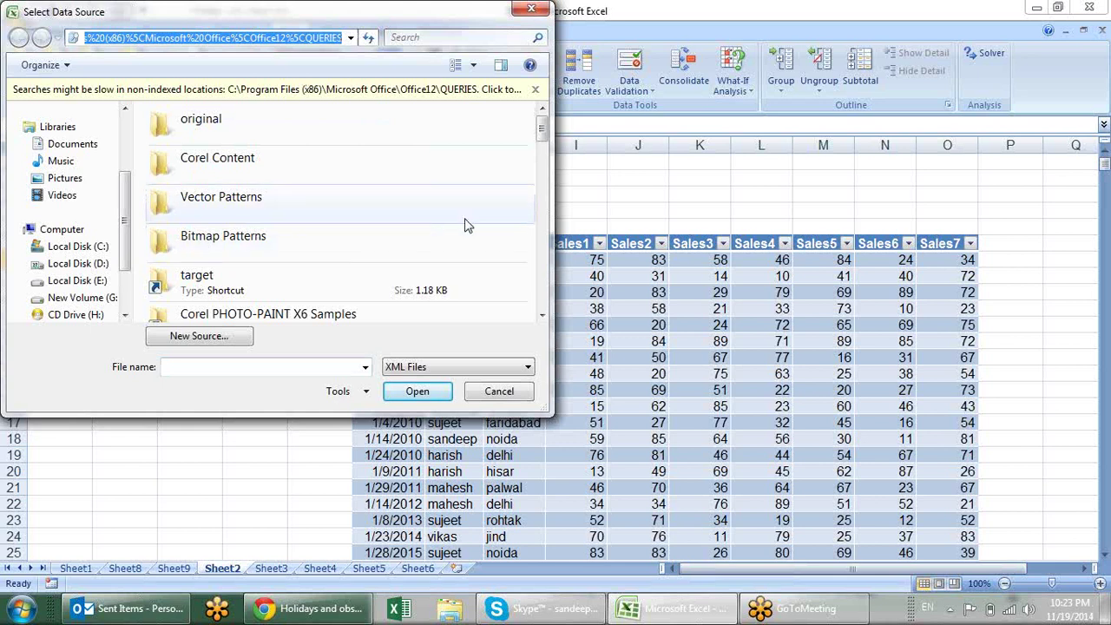
pyautogui.click(540, 14)
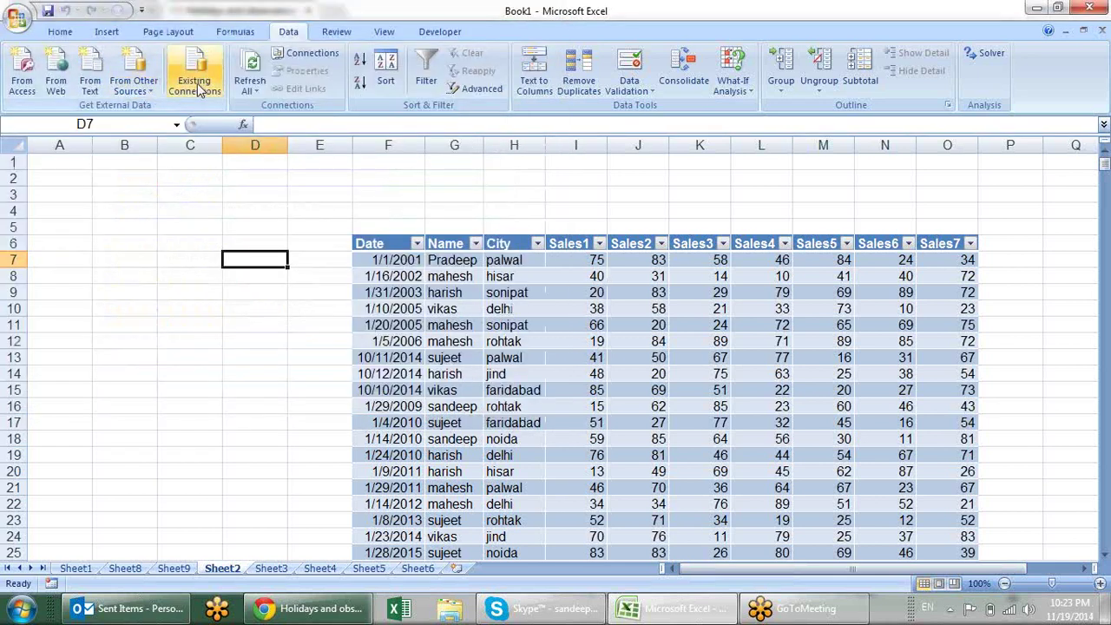
# - Start the Data Connection Wizard with Other/Advanced as the data source type
pyautogui.click(141, 92)
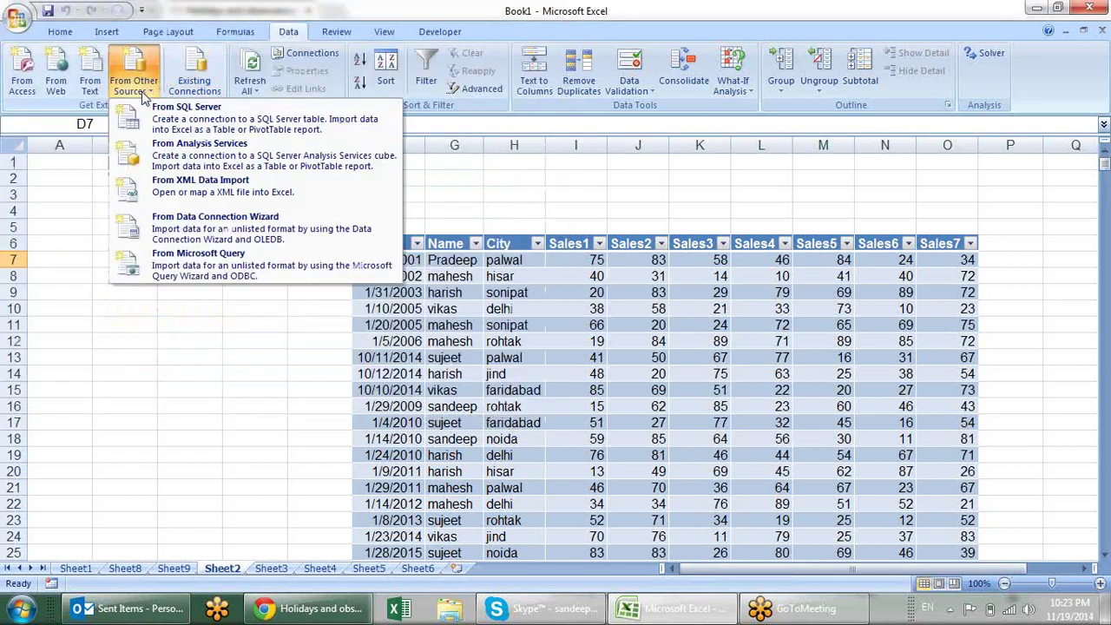
pyautogui.click(223, 233)
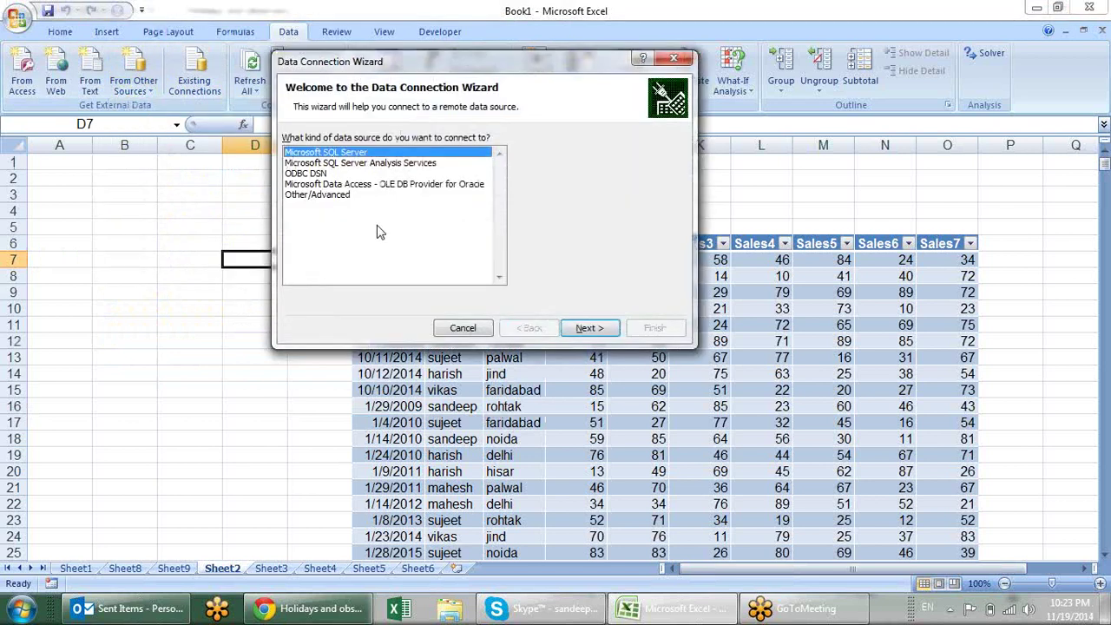
pyautogui.click(335, 197)
pyautogui.click(323, 174)
pyautogui.click(338, 195)
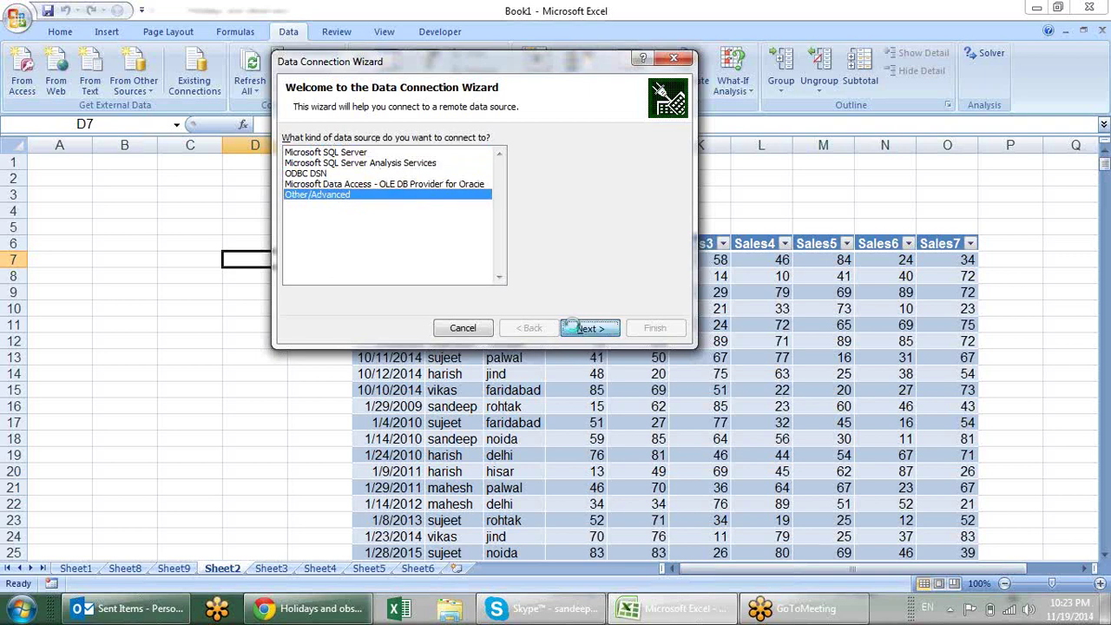
pyautogui.click(572, 327)
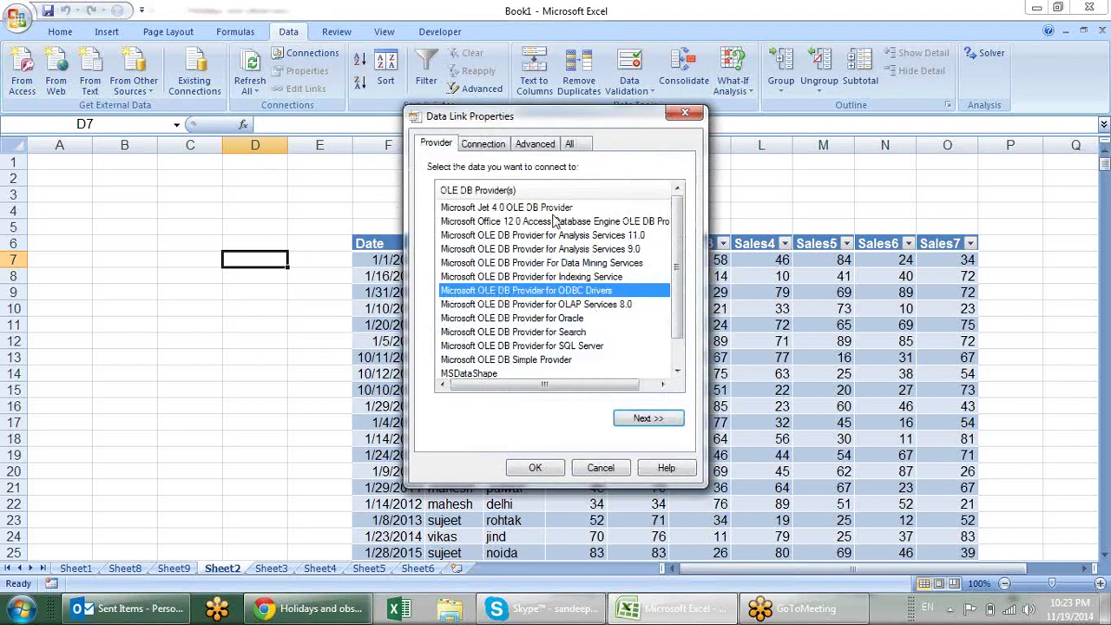
pyautogui.moveTo(676, 251)
pyautogui.mouseDown()
pyautogui.moveTo(676, 276)
pyautogui.moveTo(680, 222)
pyautogui.moveTo(681, 304)
pyautogui.mouseUp()
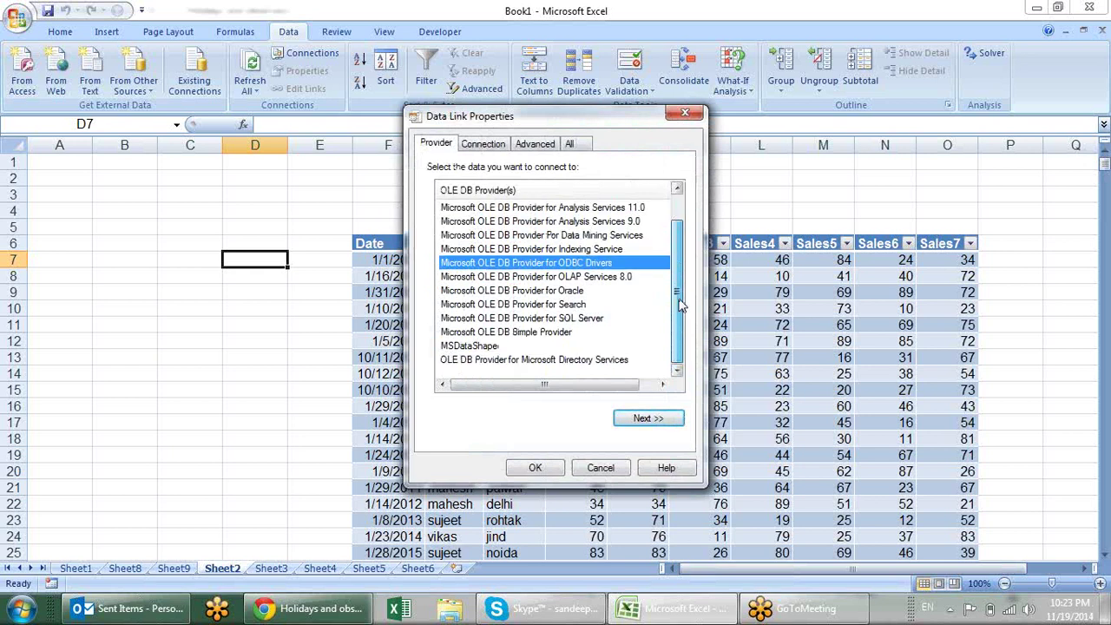
pyautogui.moveTo(678, 252); pyautogui.dragTo(678, 222)
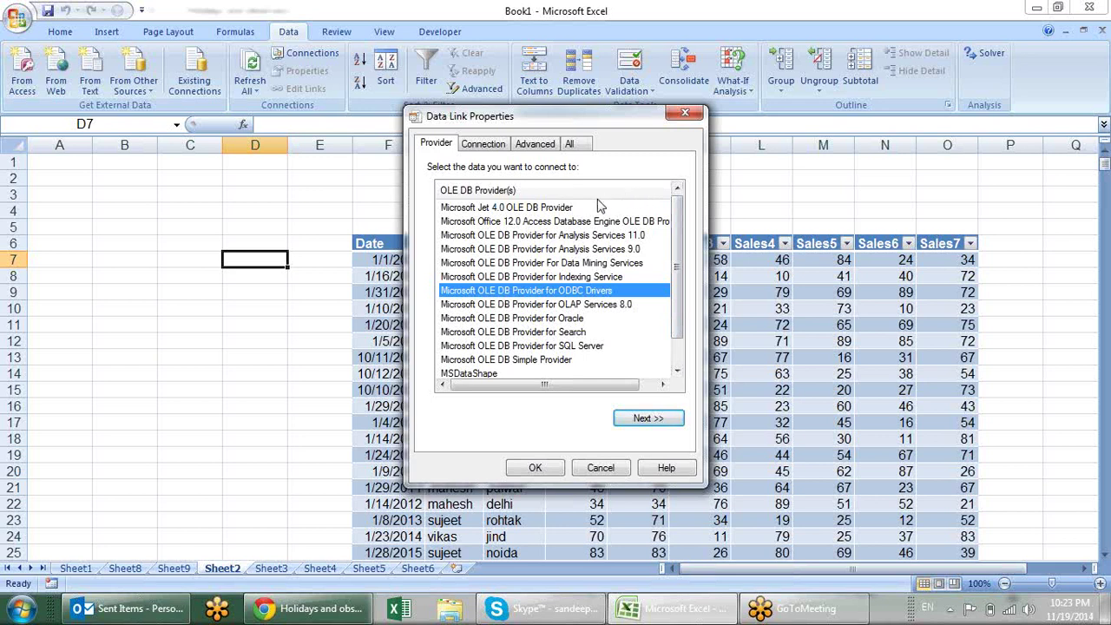
# - Review the ODBC provider's connection, advanced and all properties, then cancel the wizard
pyautogui.click(481, 146)
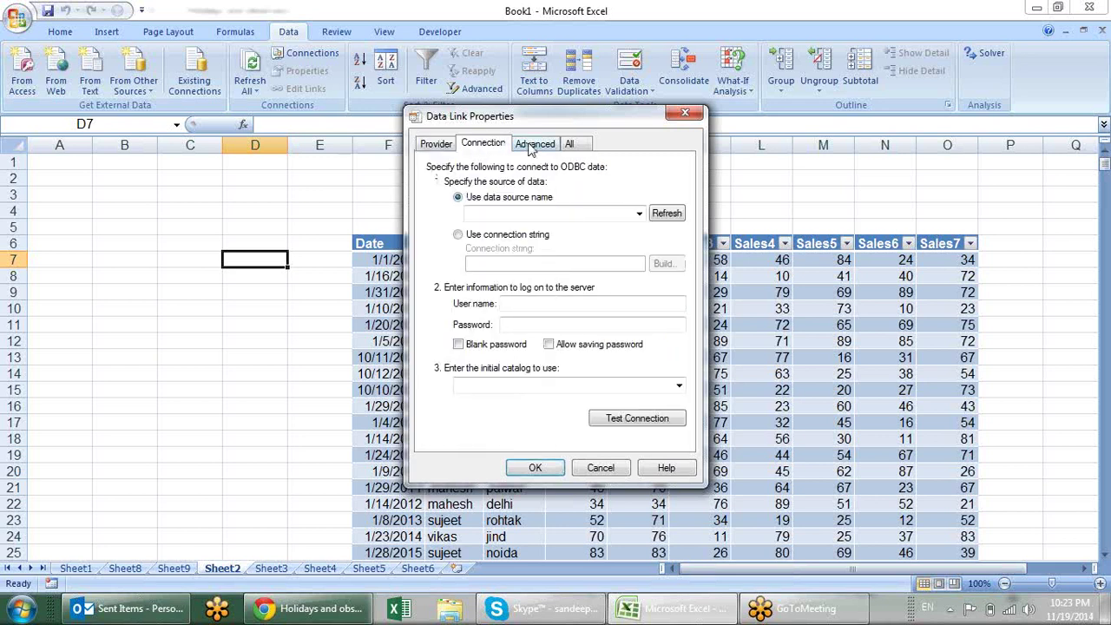
pyautogui.click(536, 144)
pyautogui.click(571, 146)
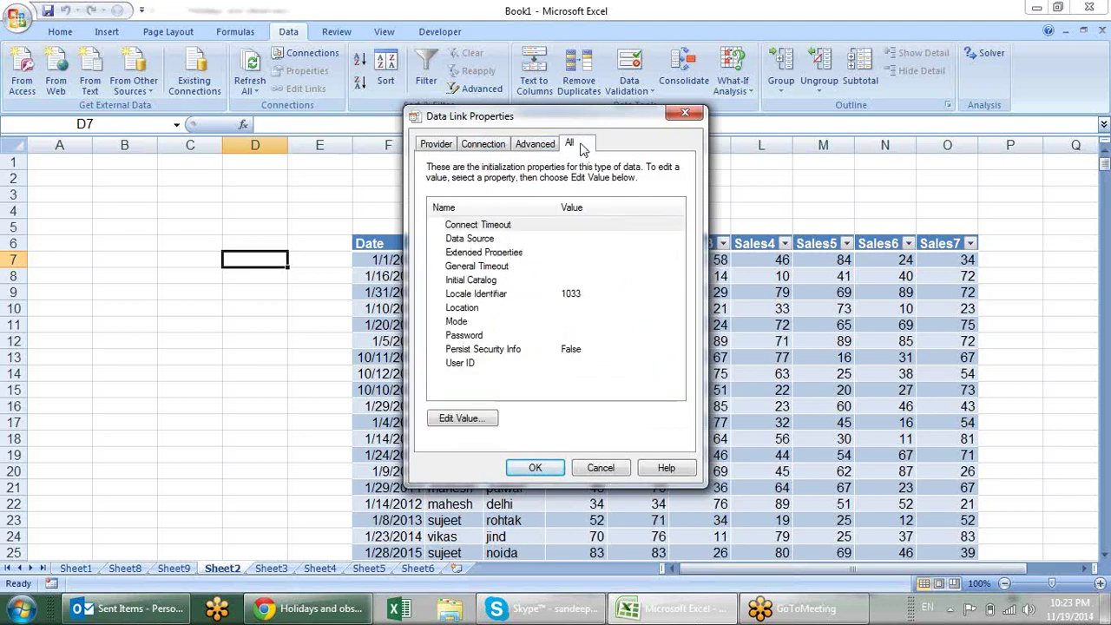
pyautogui.click(683, 113)
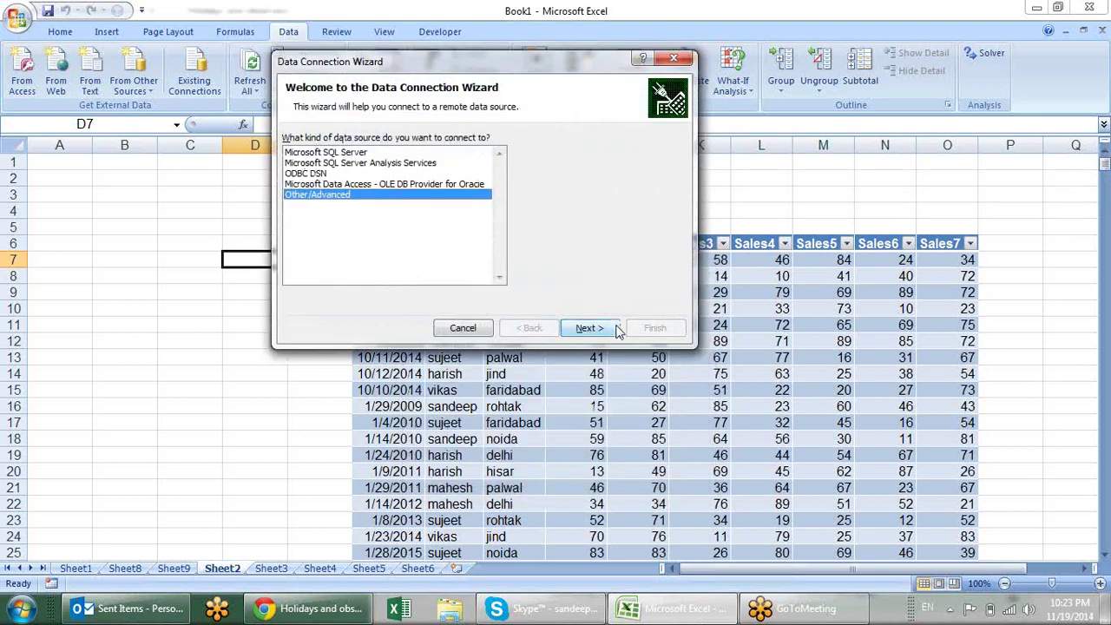
pyautogui.click(474, 325)
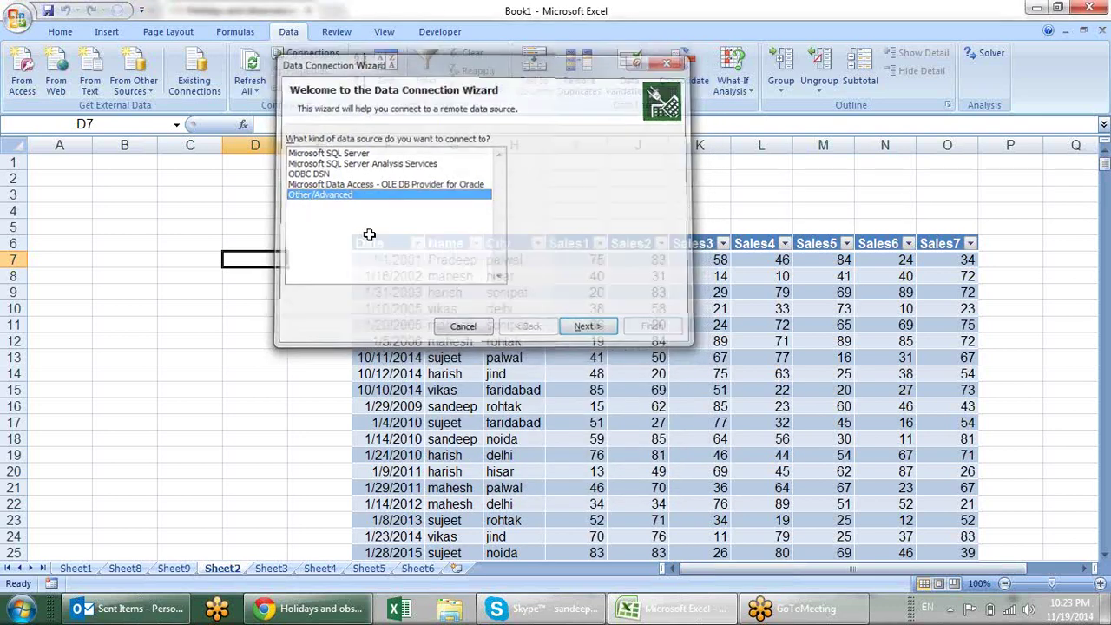
# - Try Refresh All on the sales table, declining the failed text-import refresh
pyautogui.click(251, 92)
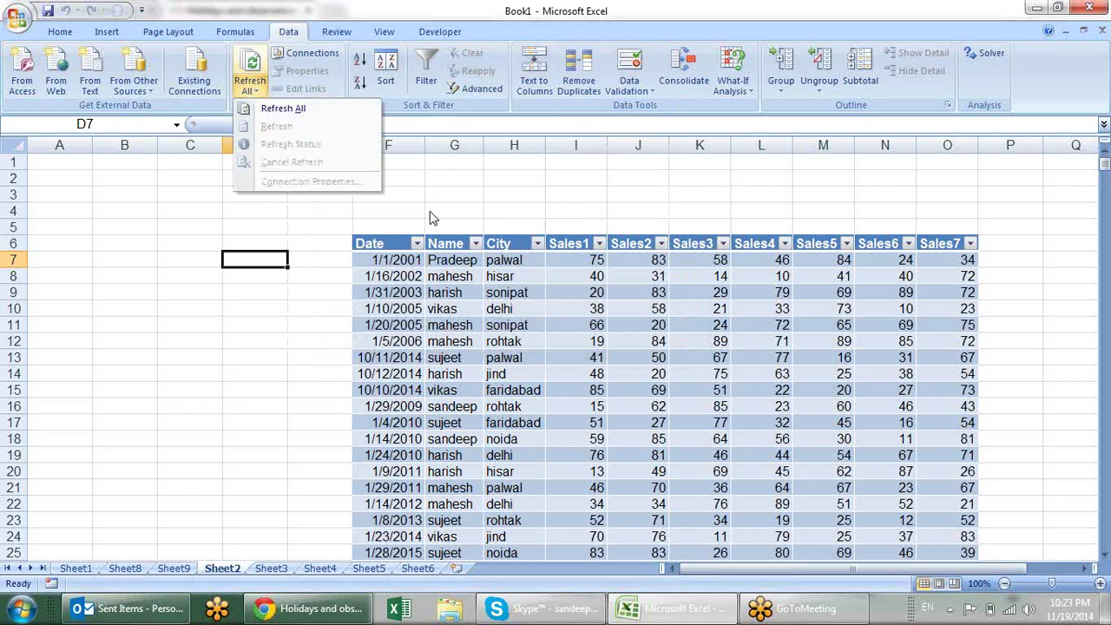
pyautogui.click(523, 172)
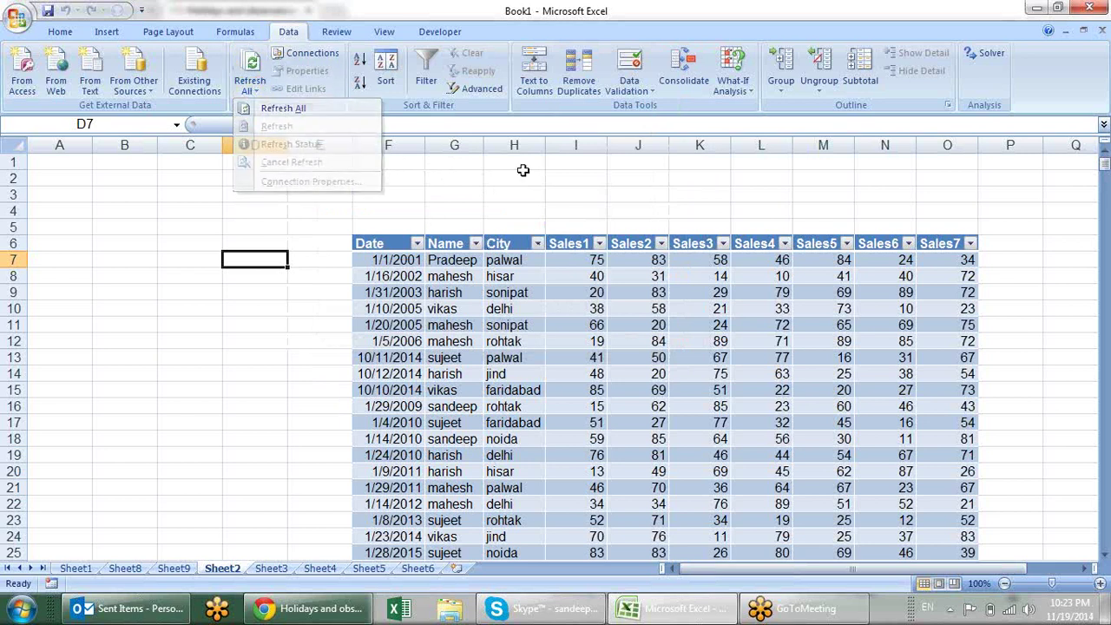
pyautogui.click(428, 295)
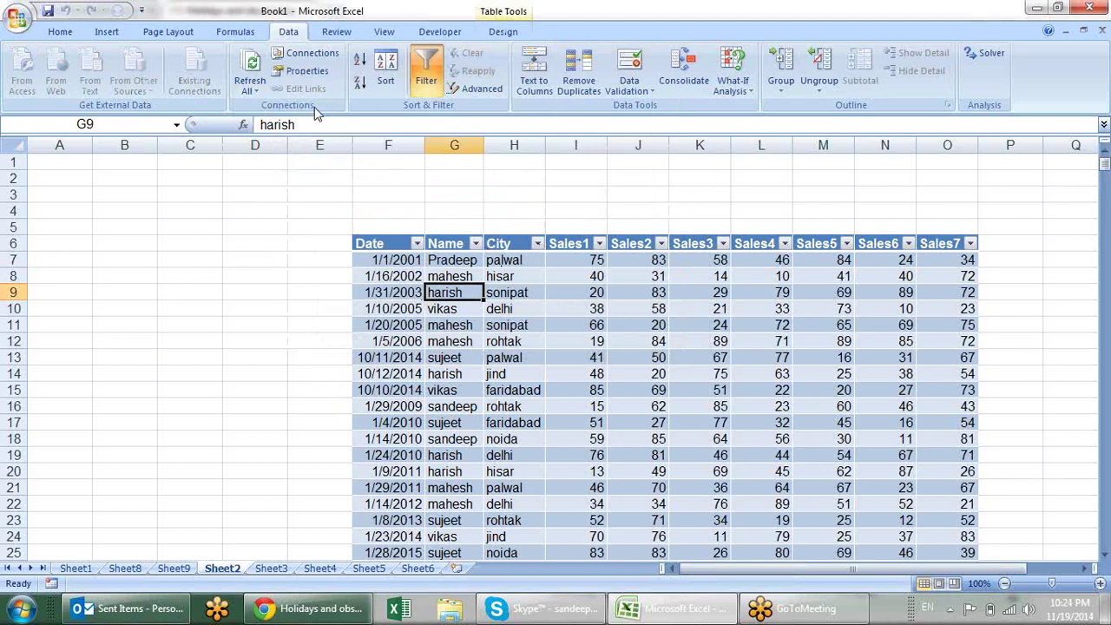
pyautogui.click(251, 59)
pyautogui.click(532, 13)
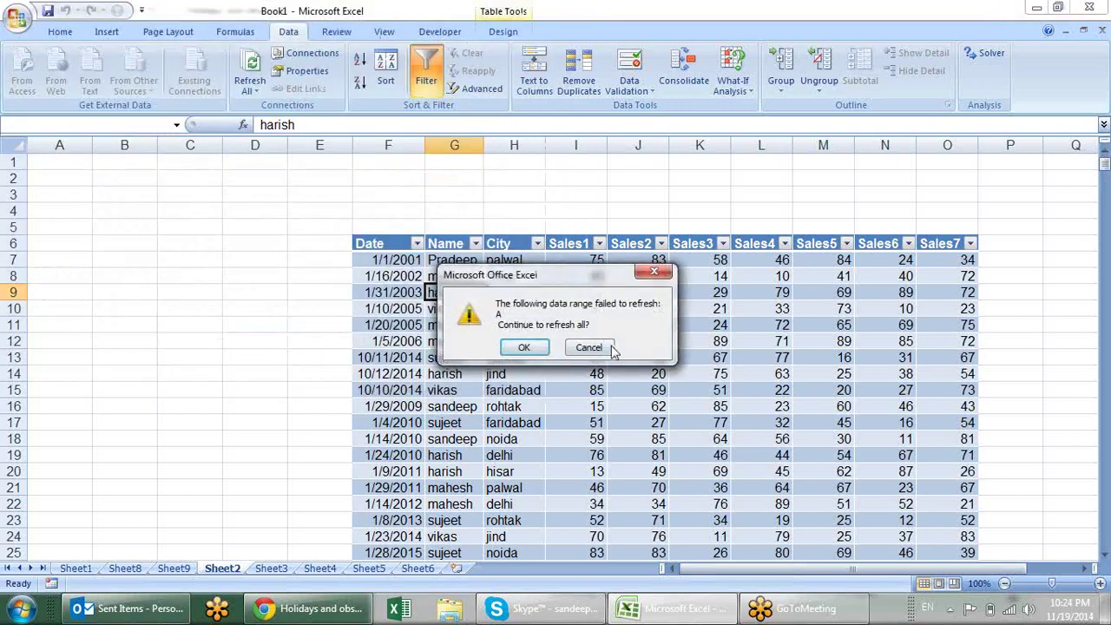
pyautogui.click(610, 348)
pyautogui.click(249, 87)
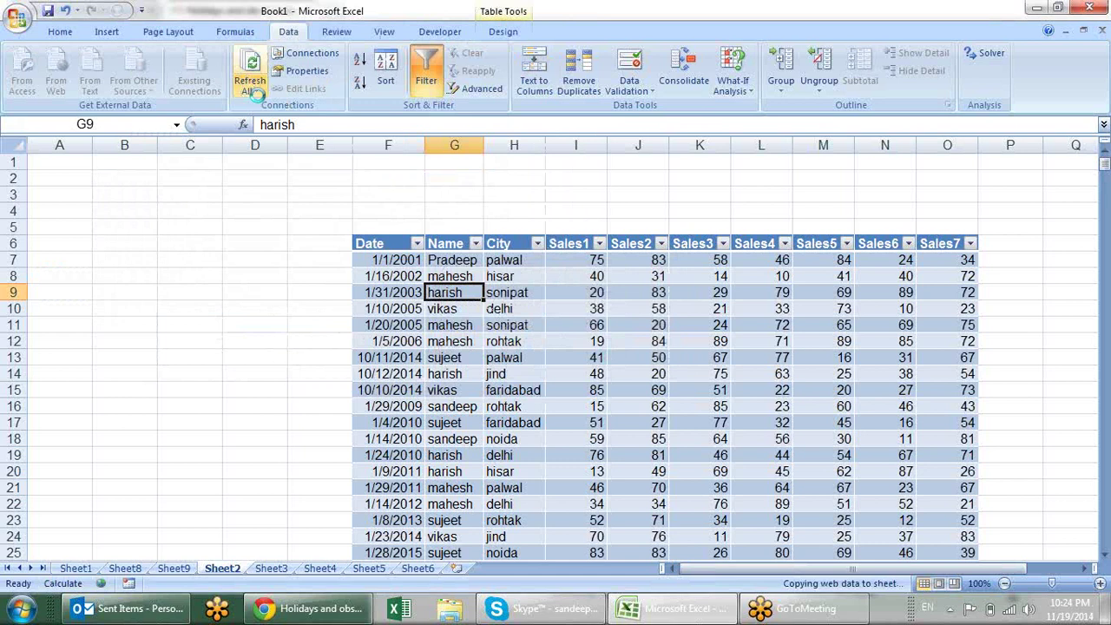
pyautogui.click(250, 91)
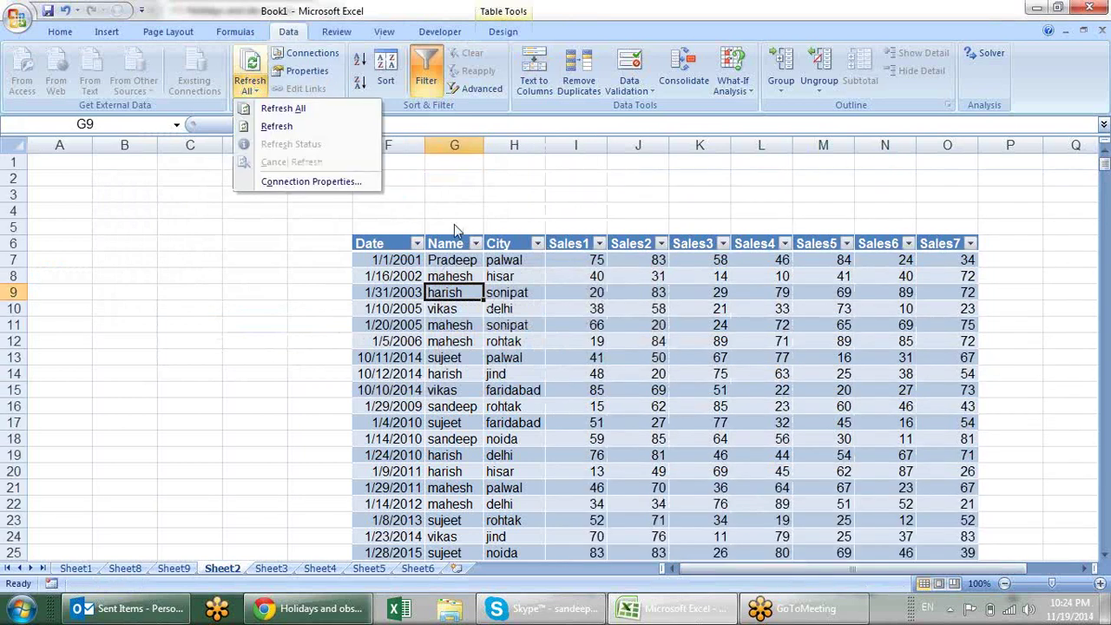
pyautogui.click(324, 130)
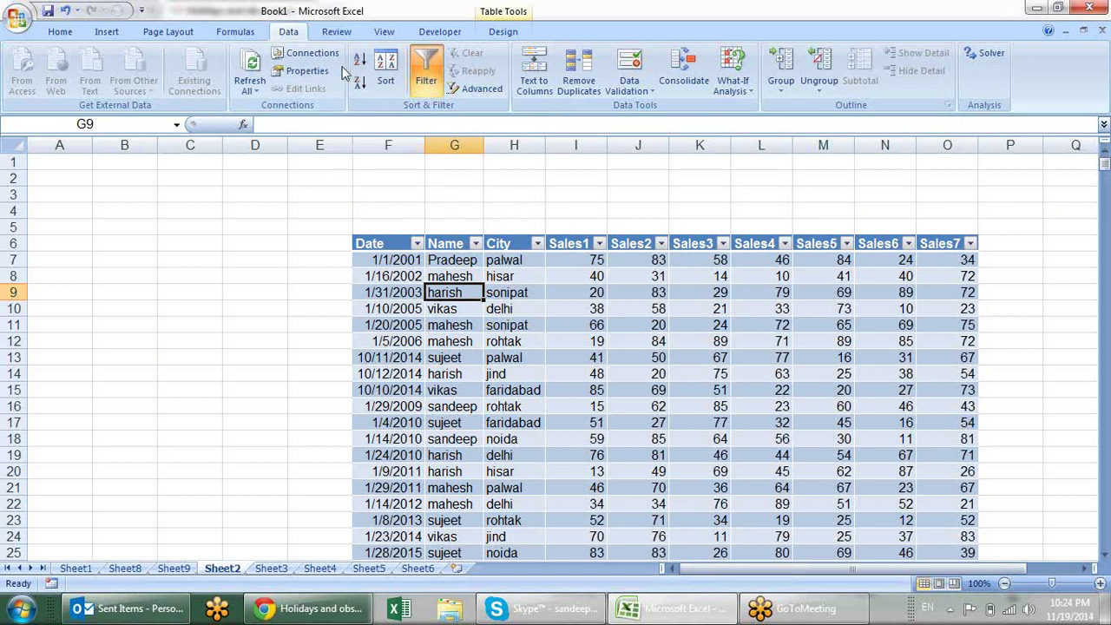
pyautogui.click(297, 215)
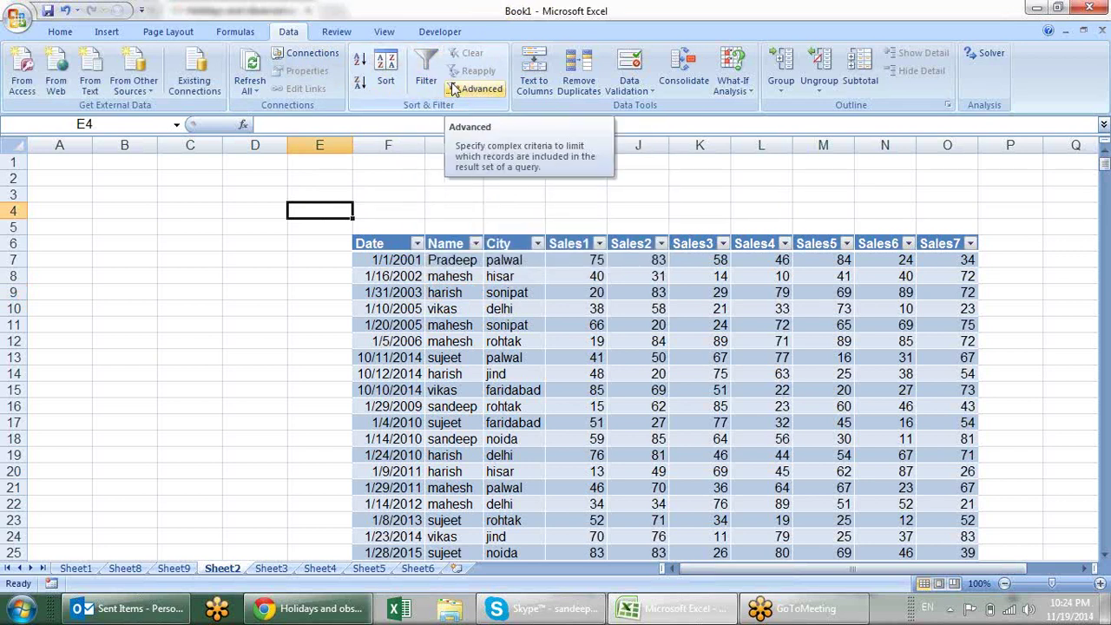
# - Paste the whole sales table at A1, auto-fit column A, and briefly check Advanced Filter
pyautogui.click(378, 242)
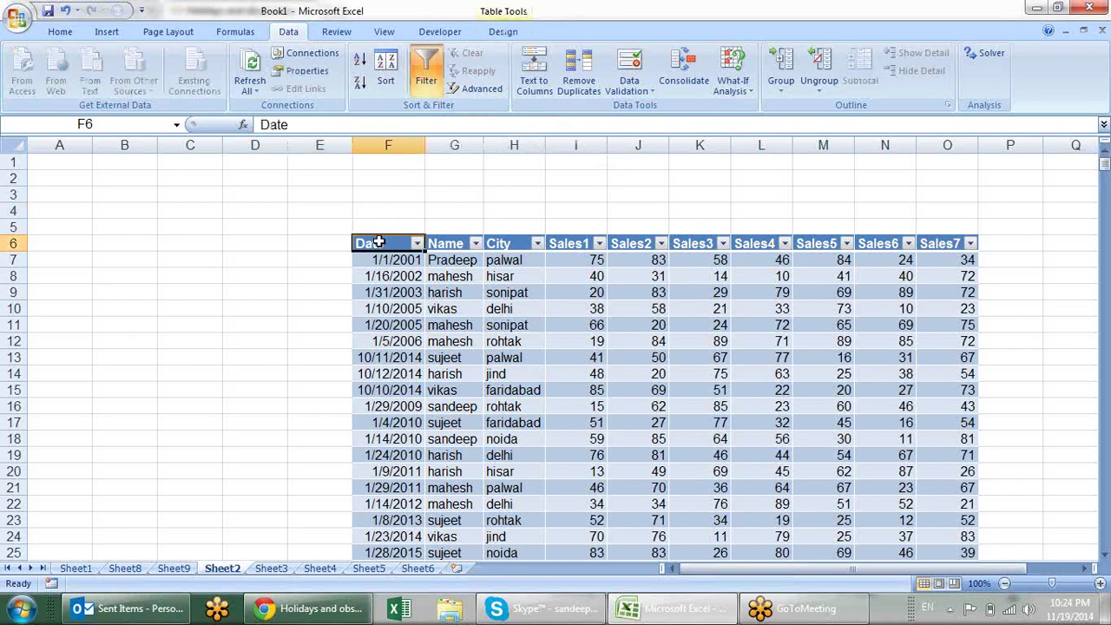
pyautogui.hotkey('ctrl', 'shift', 'End')
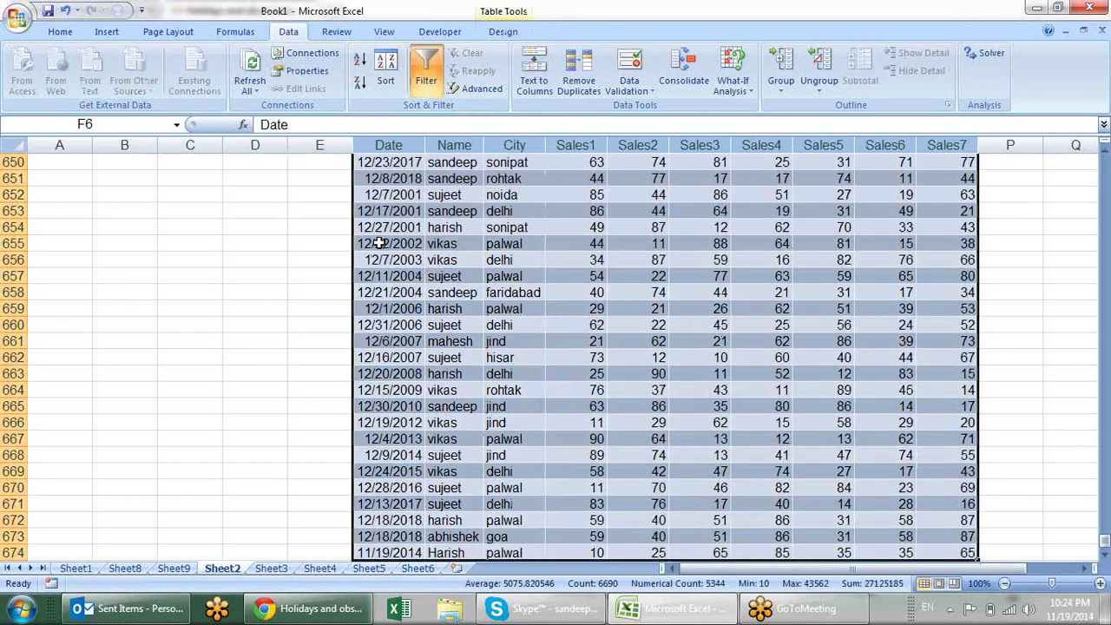
pyautogui.hotkey('ctrl', 'c')
pyautogui.hotkey('ctrl', 'BackSpace')
pyautogui.press('Left')
pyautogui.press('Left')
pyautogui.press('Left')
pyautogui.press('Left')
pyautogui.hotkey('ctrl', 'Home')
pyautogui.hotkey('ctrl', 'v')
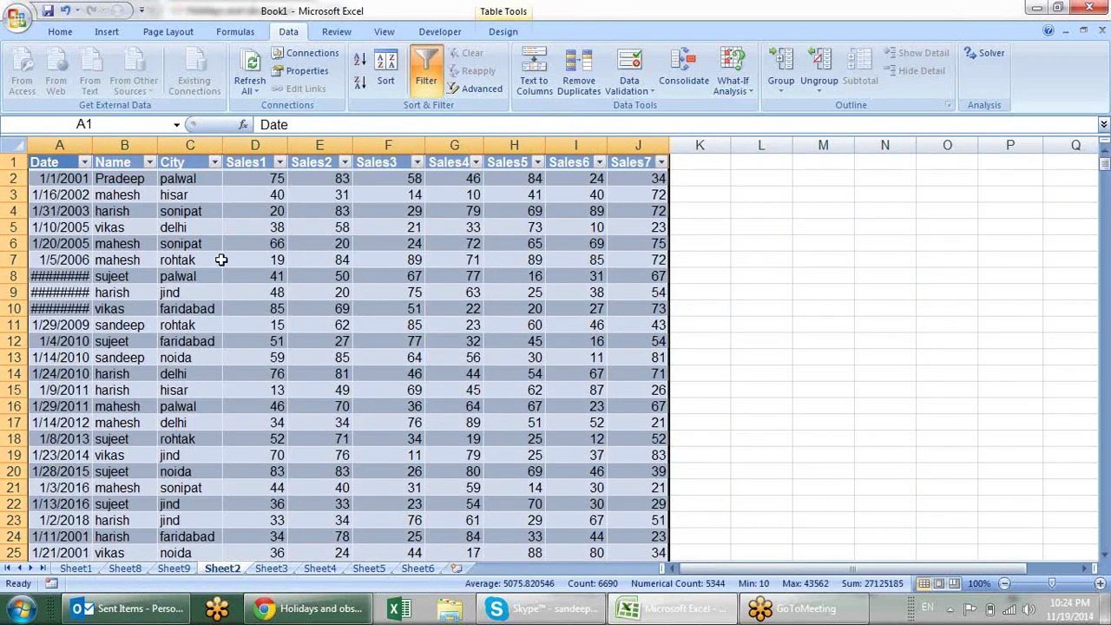
pyautogui.click(710, 278)
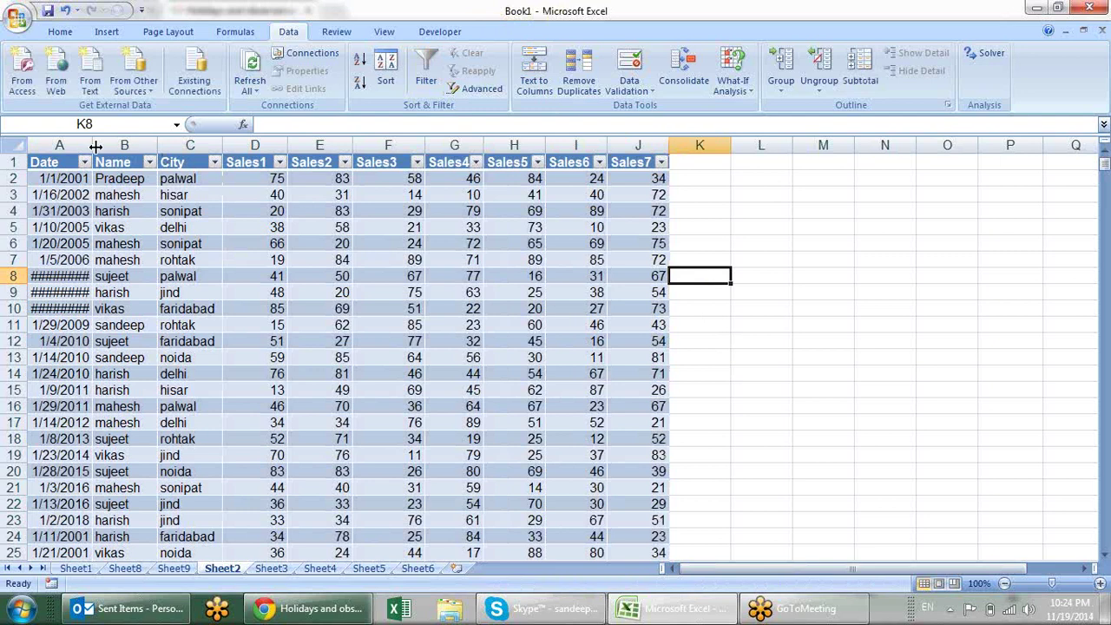
pyautogui.doubleClick(96, 146)
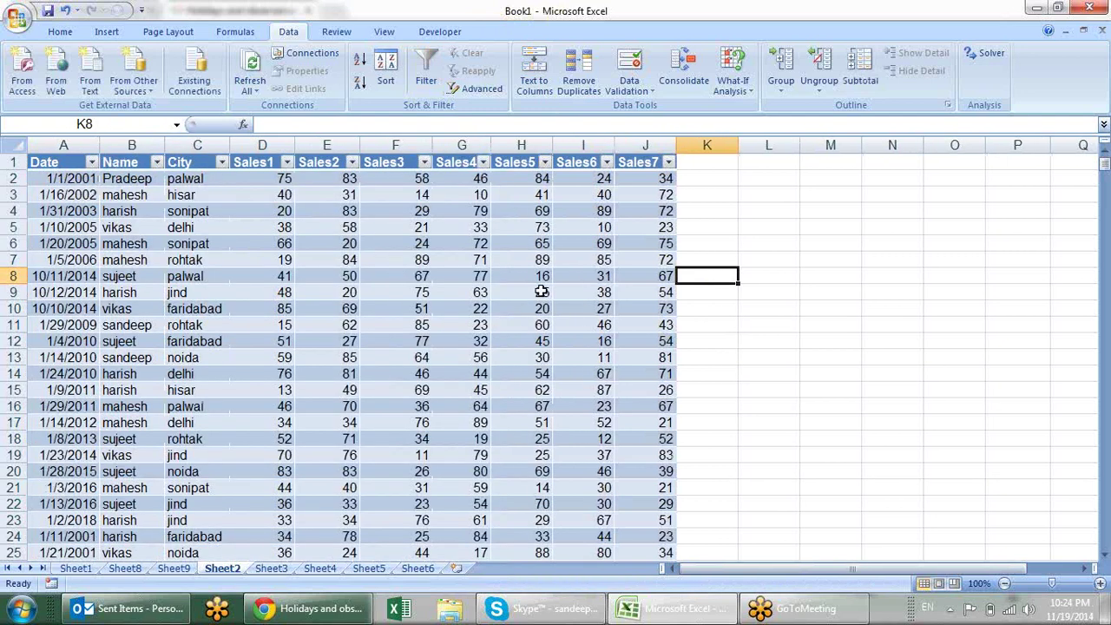
pyautogui.click(503, 90)
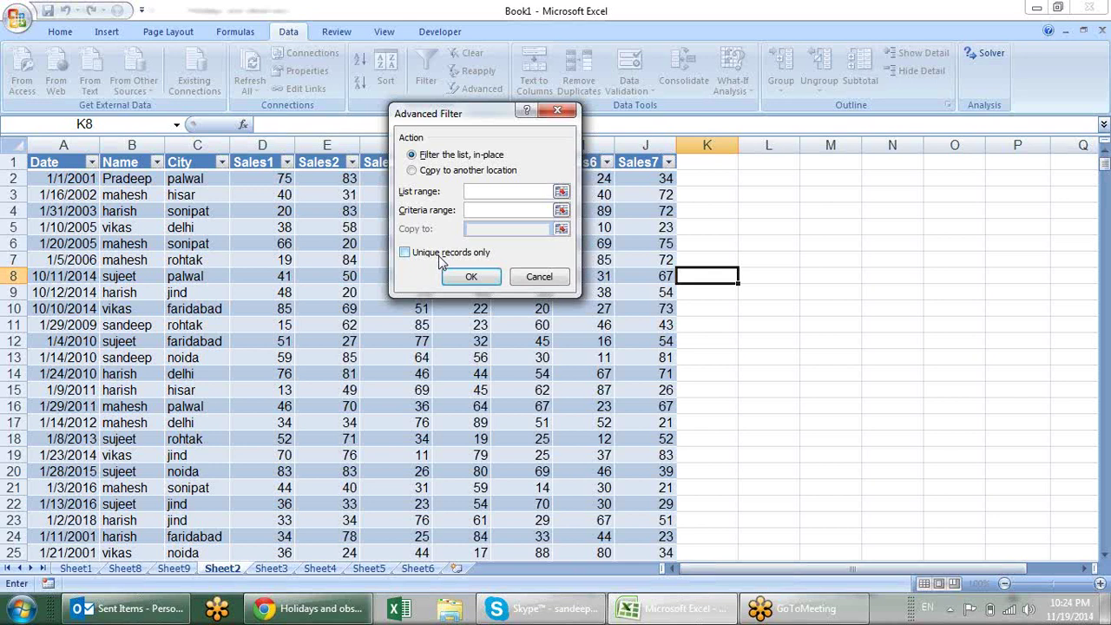
pyautogui.press('Escape')
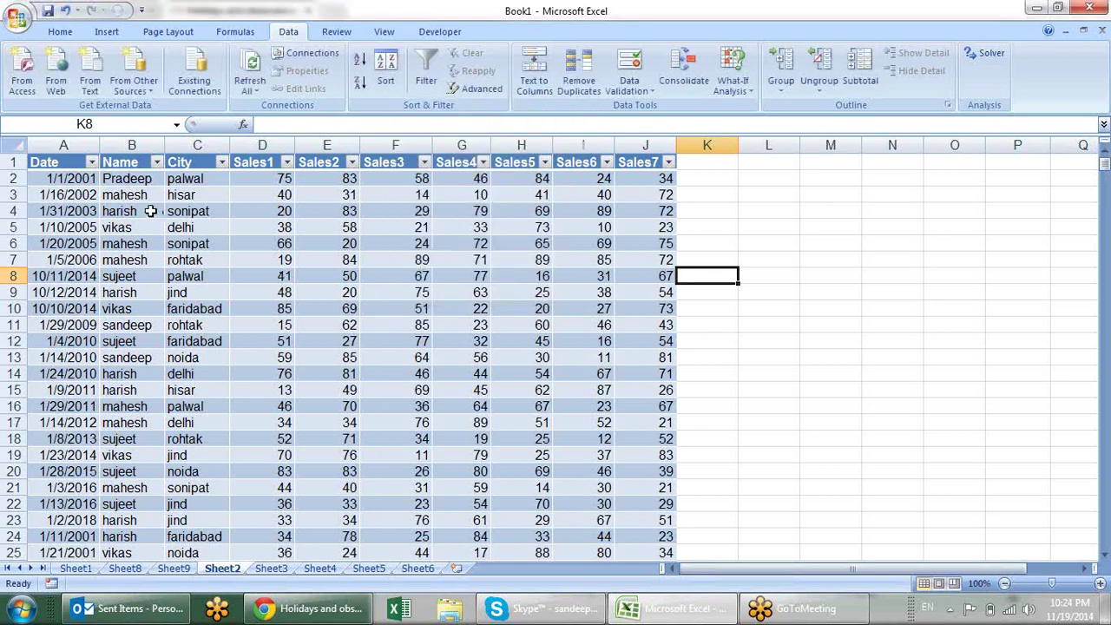
# - Copy the Name, City and Sales1 headers with two rows into M1:O3
pyautogui.moveTo(132, 163); pyautogui.dragTo(145, 198)
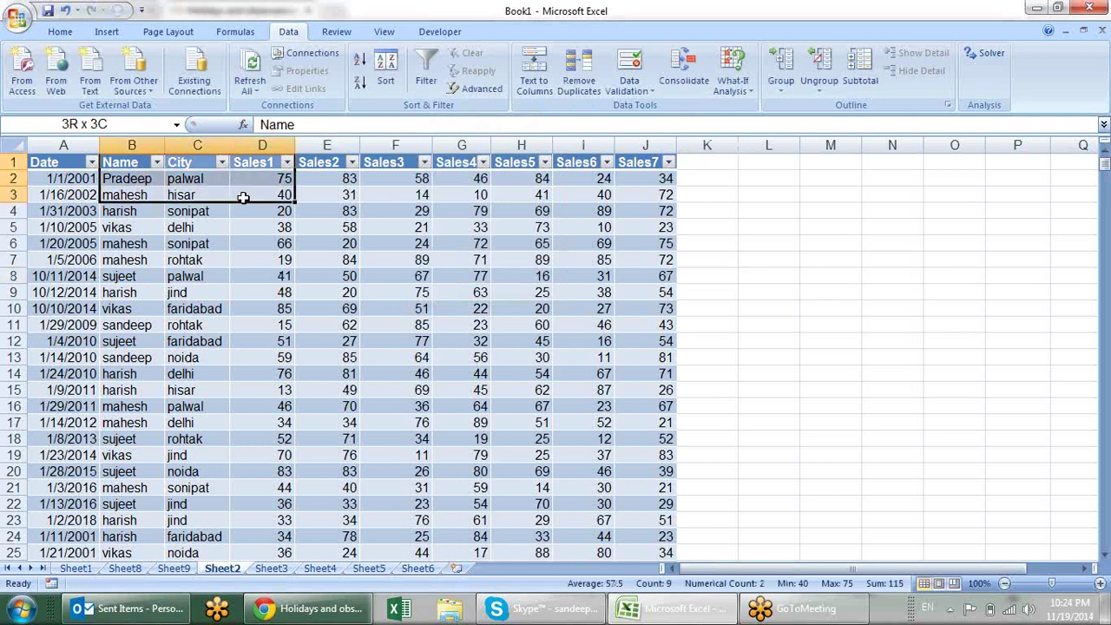
pyautogui.moveTo(144, 198); pyautogui.dragTo(285, 213)
pyautogui.hotkey('ctrl', 'c')
pyautogui.click(819, 165)
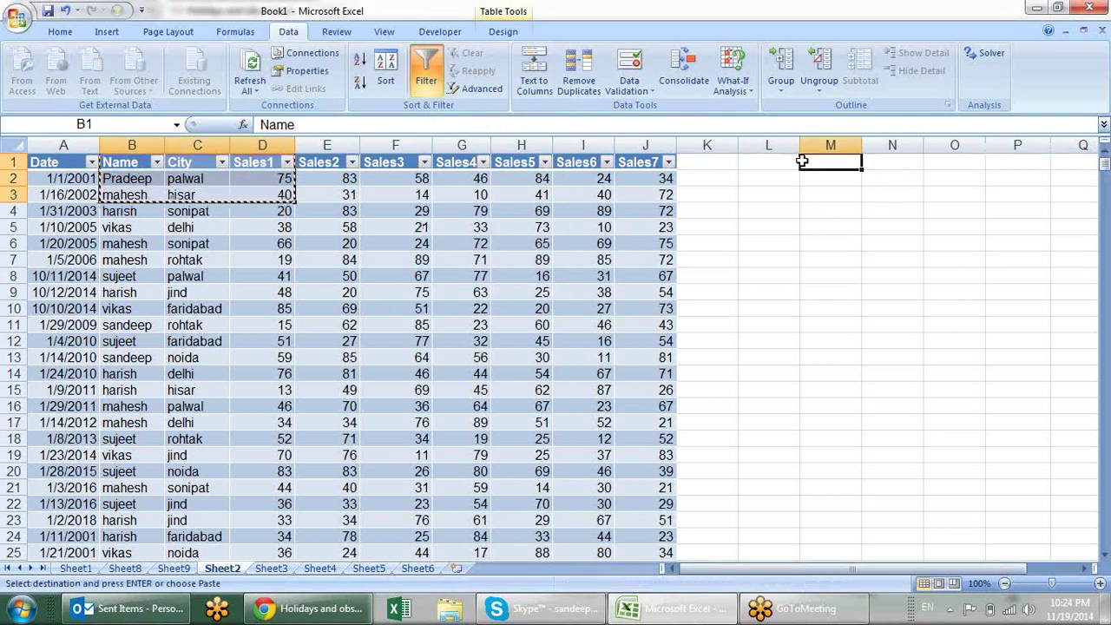
pyautogui.hotkey('ctrl', 'v')
pyautogui.click(955, 311)
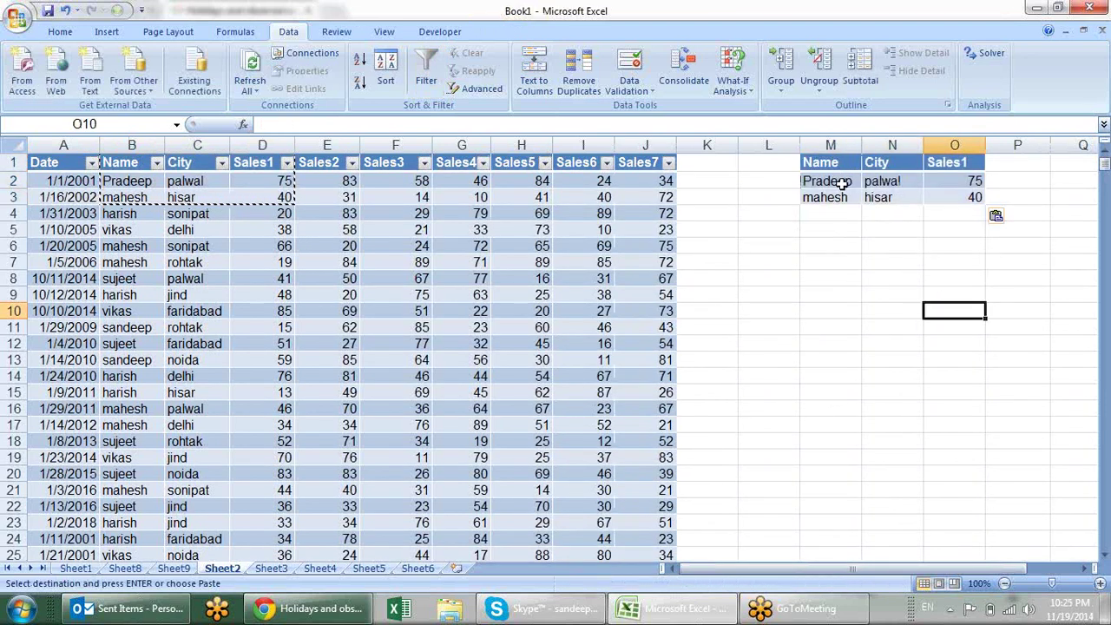
# - Clear hisar from N3, enter >50 in O3, then bring up Advanced Filter
pyautogui.click(838, 181)
pyautogui.click(835, 198)
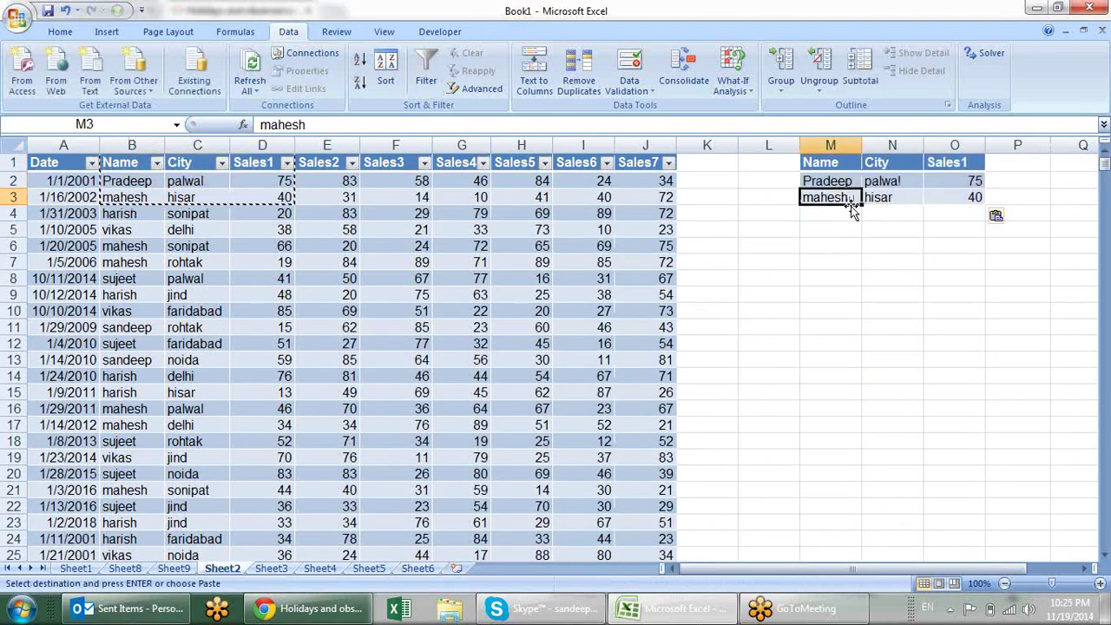
pyautogui.click(894, 198)
pyautogui.press('Delete')
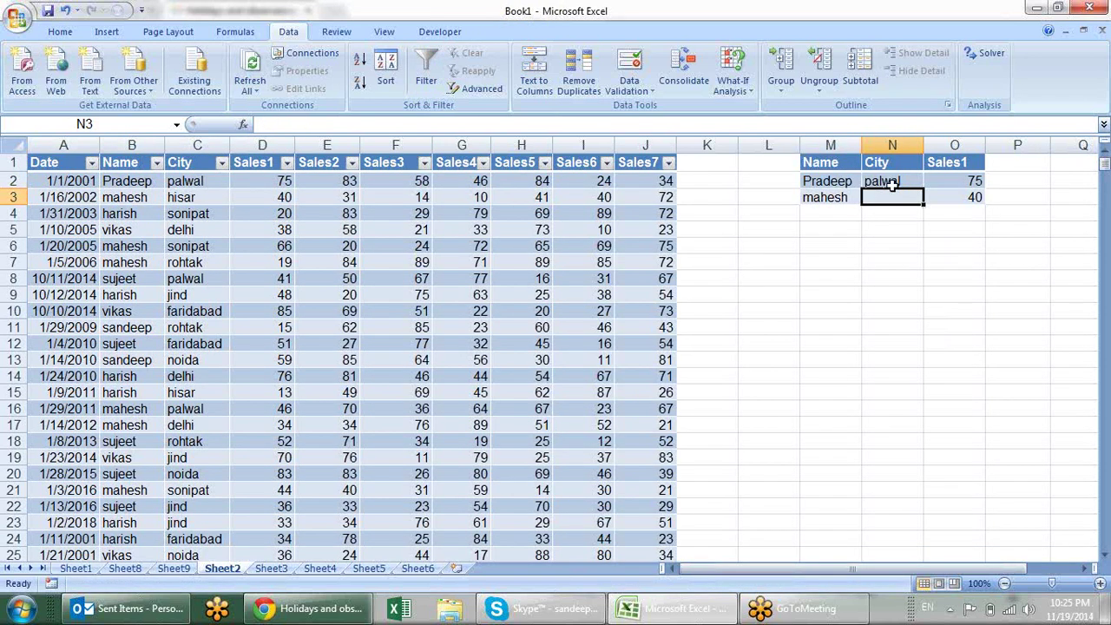
pyautogui.click(903, 180)
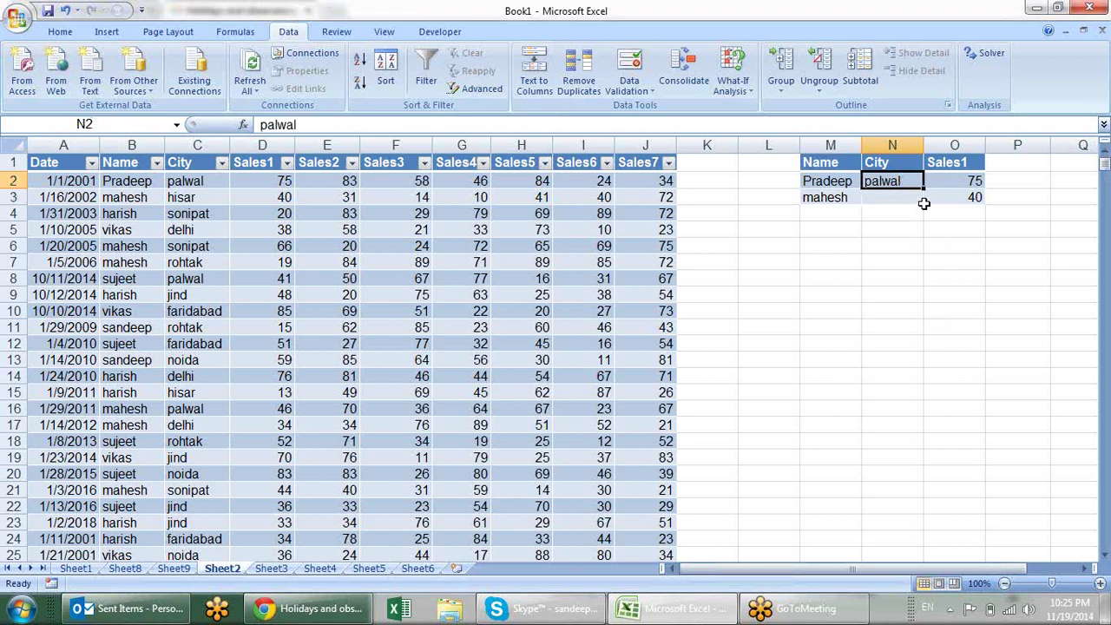
pyautogui.click(961, 180)
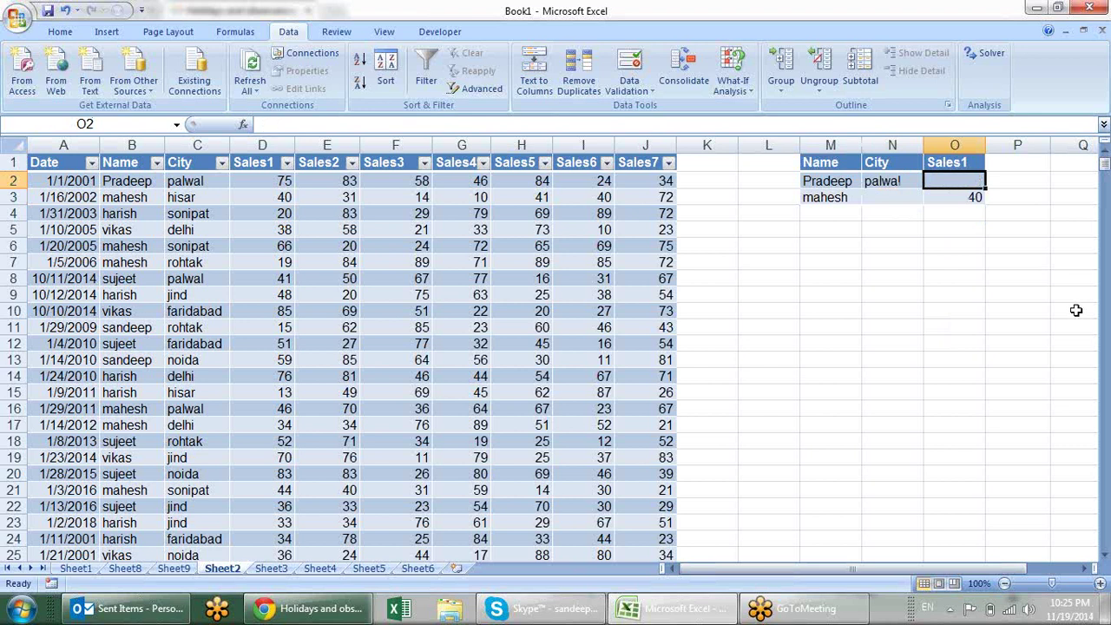
pyautogui.press('Down')
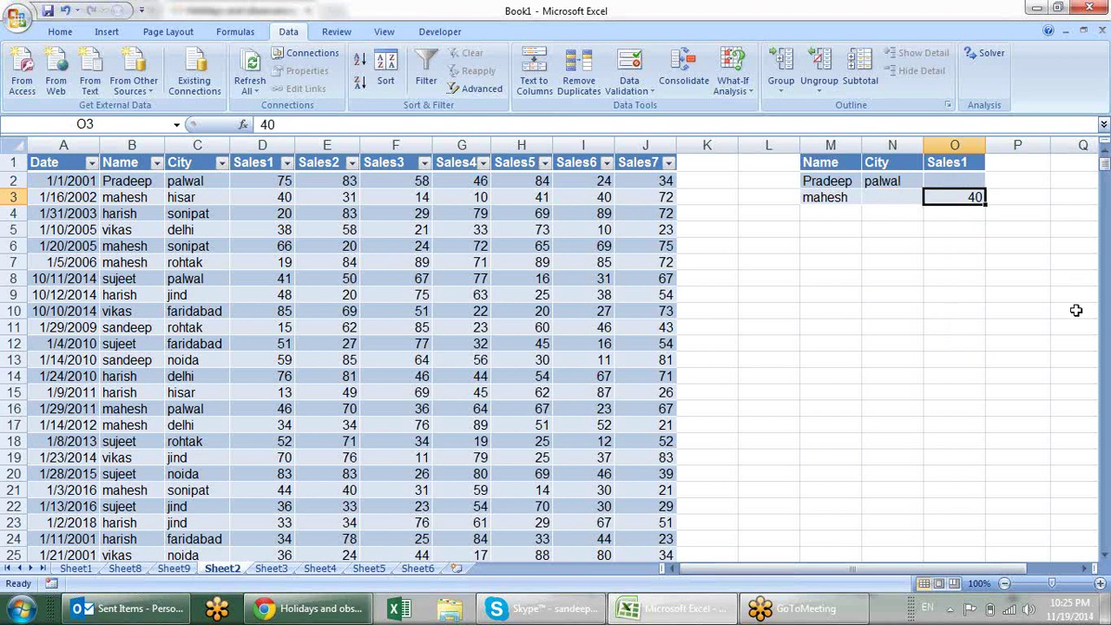
pyautogui.write('>')
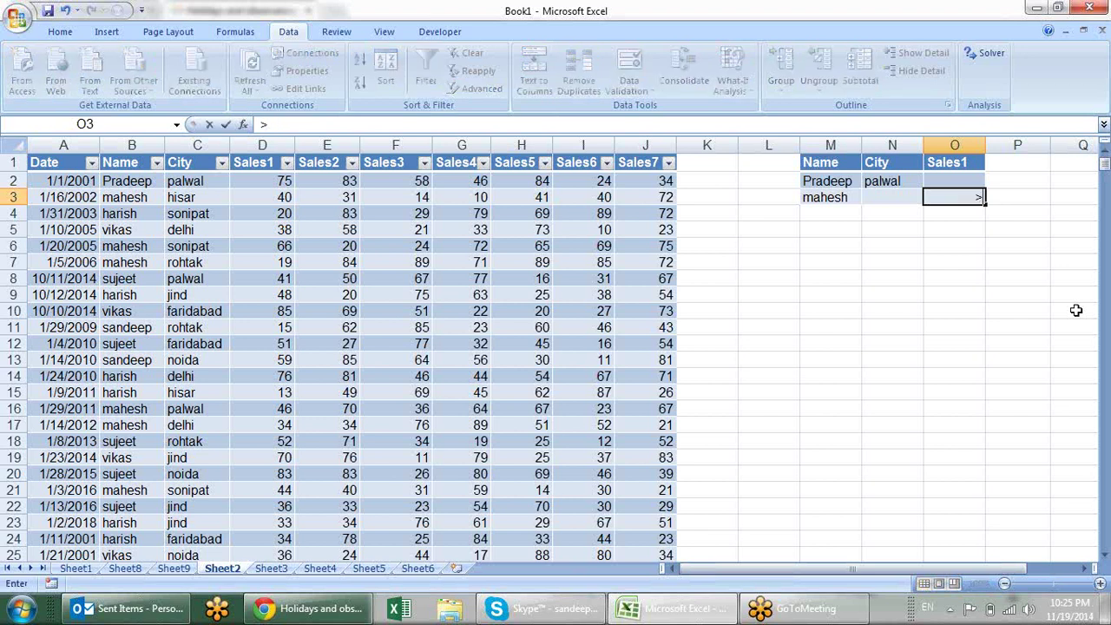
pyautogui.press('Return')
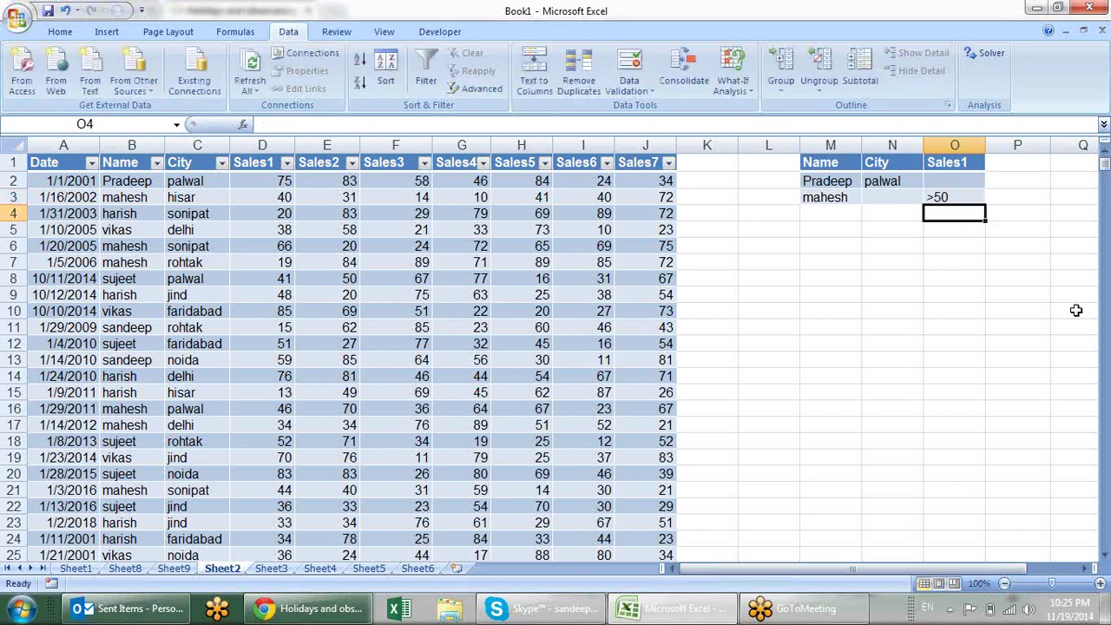
pyautogui.click(816, 233)
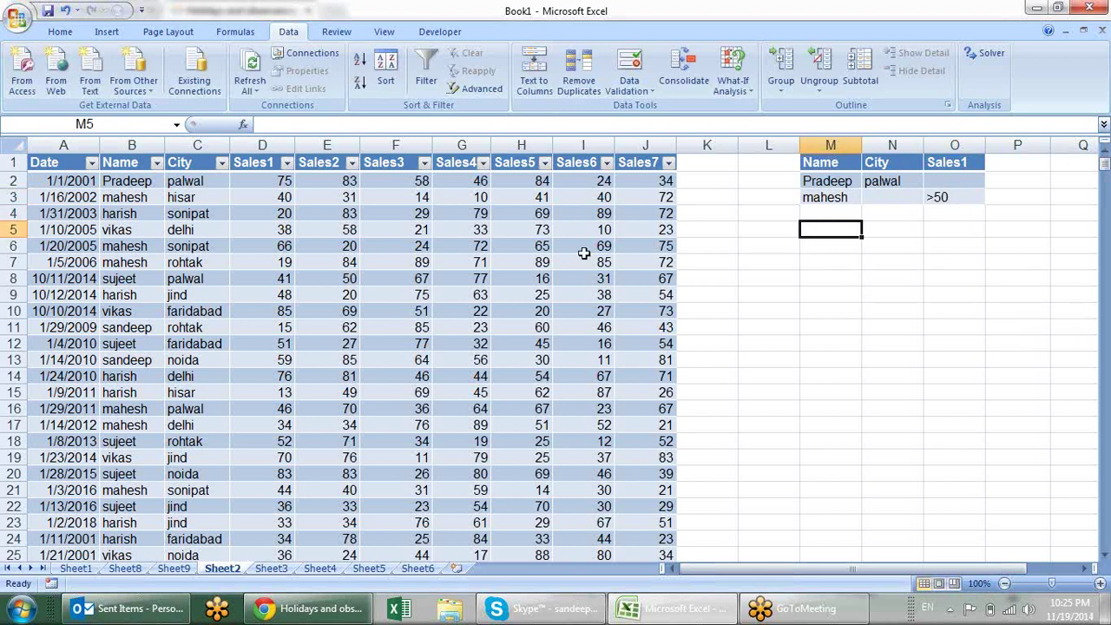
pyautogui.click(475, 89)
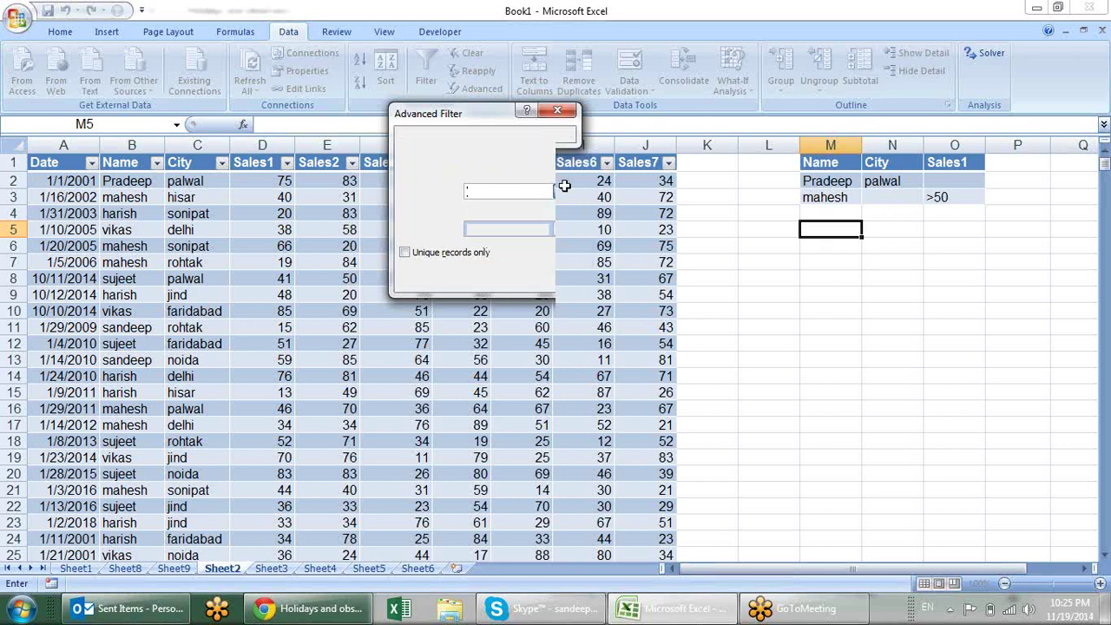
# - Filter in place with list range $A:$J and criteria range $M$1:$O$3
pyautogui.click(561, 191)
pyautogui.moveTo(45, 145)
pyautogui.mouseDown()
pyautogui.moveTo(361, 167)
pyautogui.moveTo(646, 145)
pyautogui.mouseUp()
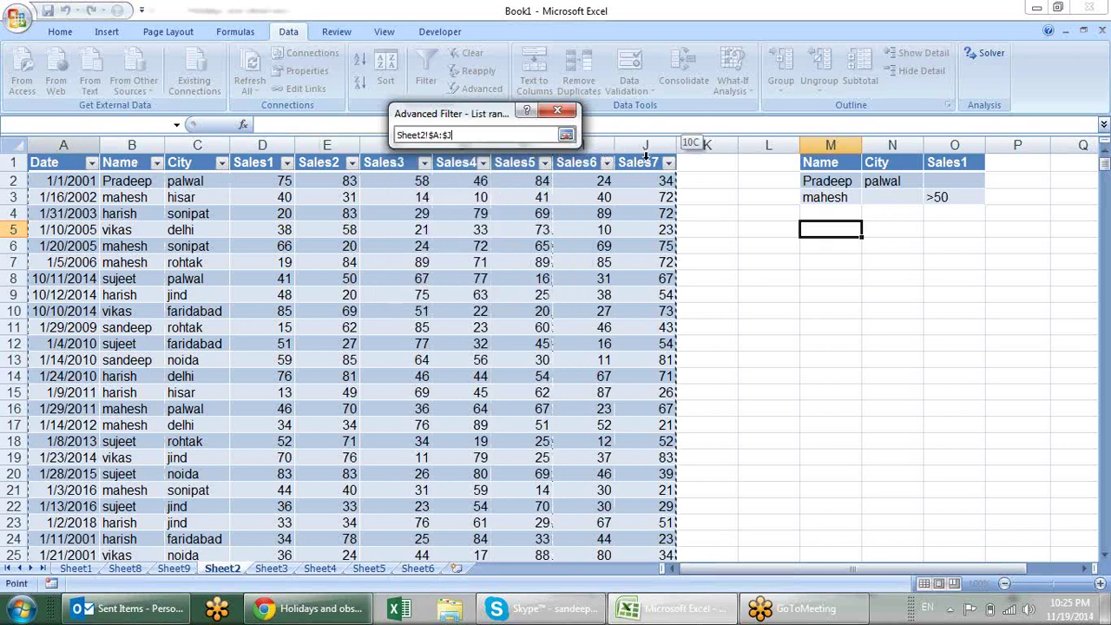
pyautogui.click(566, 135)
pyautogui.click(561, 210)
pyautogui.moveTo(824, 162); pyautogui.dragTo(958, 200)
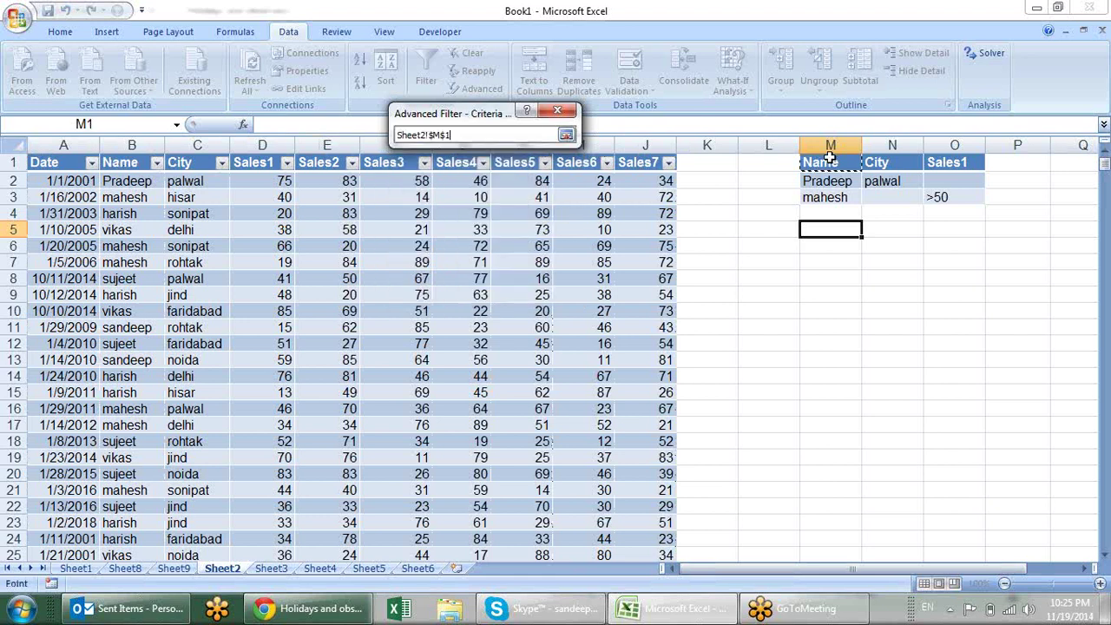
pyautogui.press('Return')
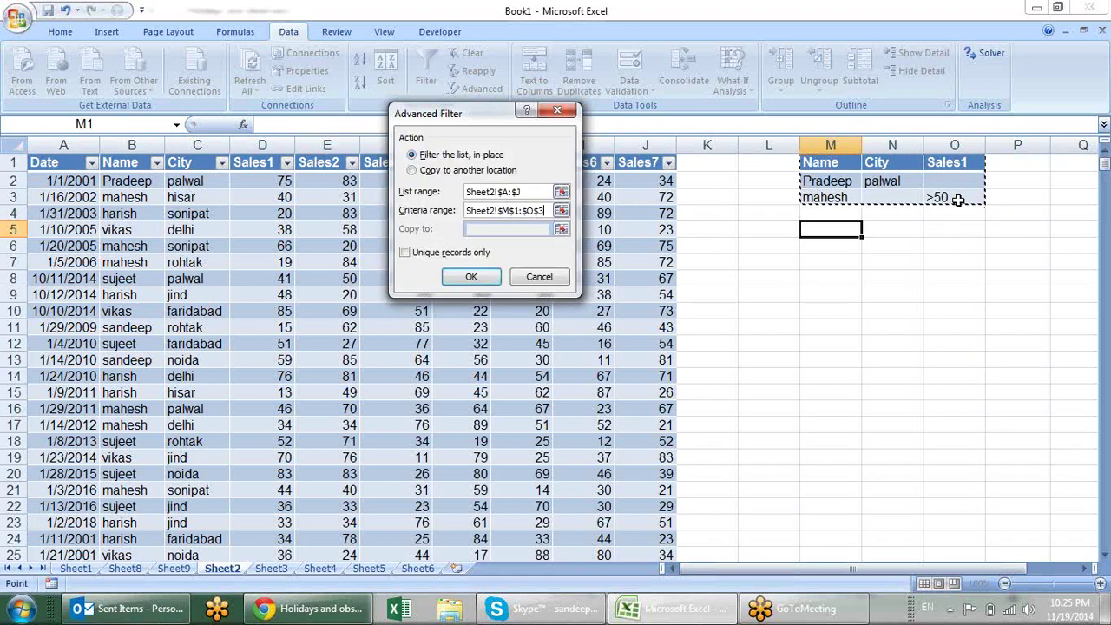
pyautogui.click(471, 277)
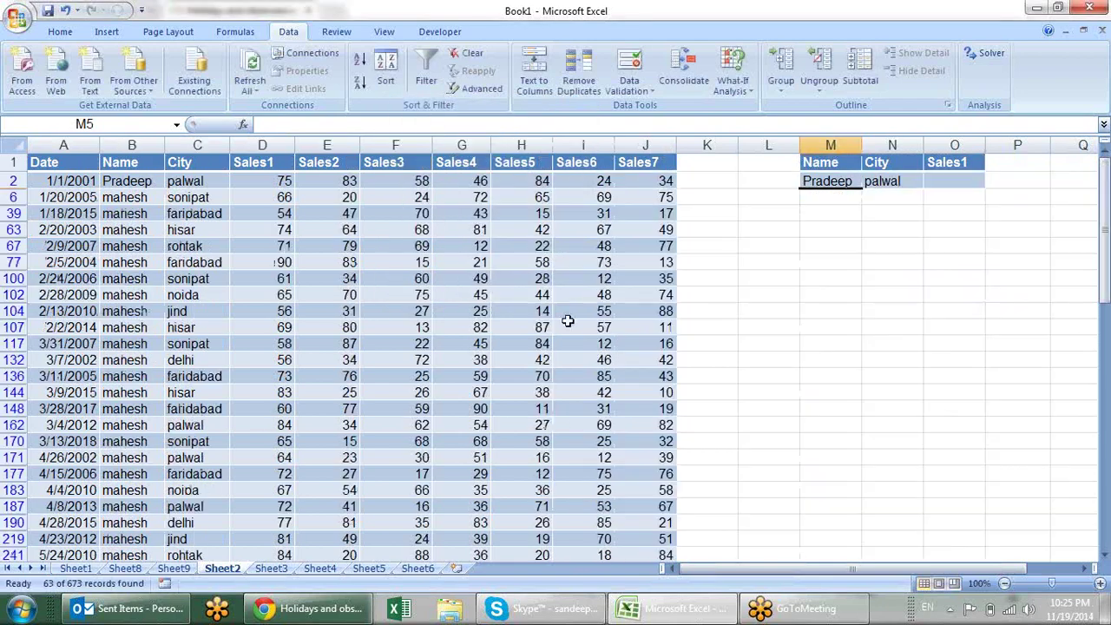
# - Scroll through the 63 filtered records to check the results
pyautogui.click(174, 196)
pyautogui.scroll(-2, 254, 364)
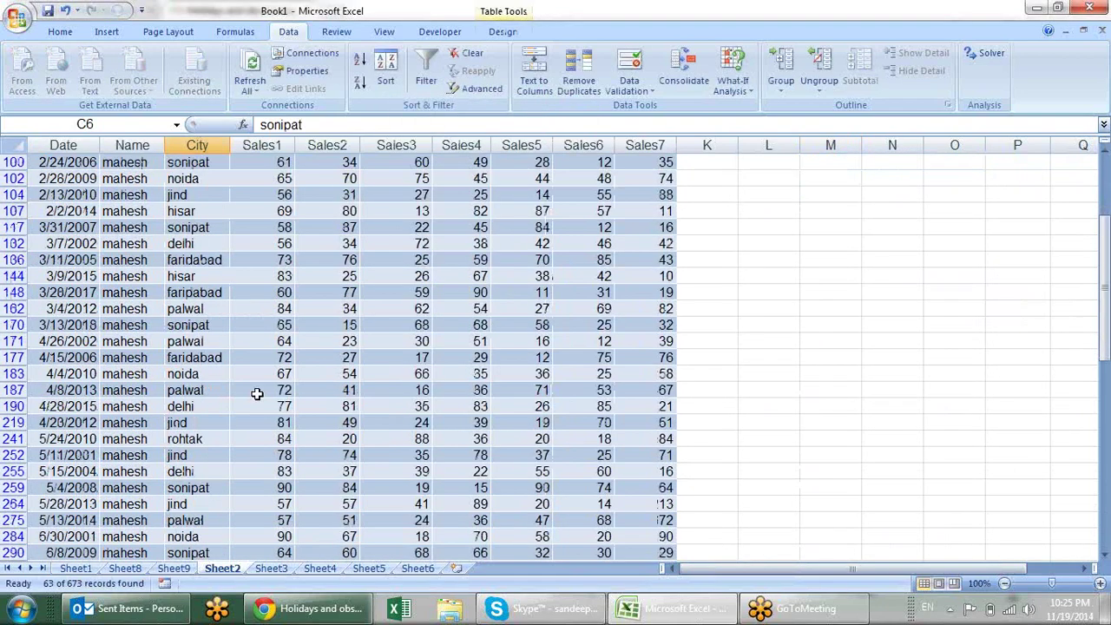
pyautogui.scroll(-4, 255, 391)
pyautogui.scroll(-4, 255, 392)
pyautogui.scroll(-4, 256, 394)
pyautogui.scroll(-1, 257, 393)
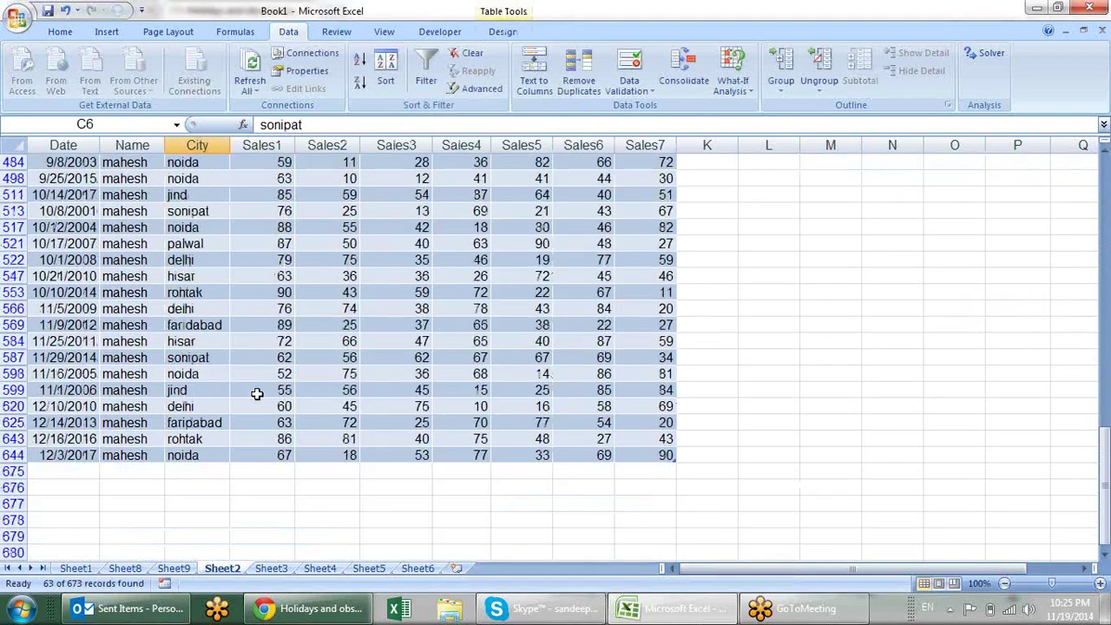
pyautogui.scroll(1, 257, 394)
pyautogui.scroll(3, 256, 395)
pyautogui.scroll(3, 257, 396)
pyautogui.scroll(4, 257, 396)
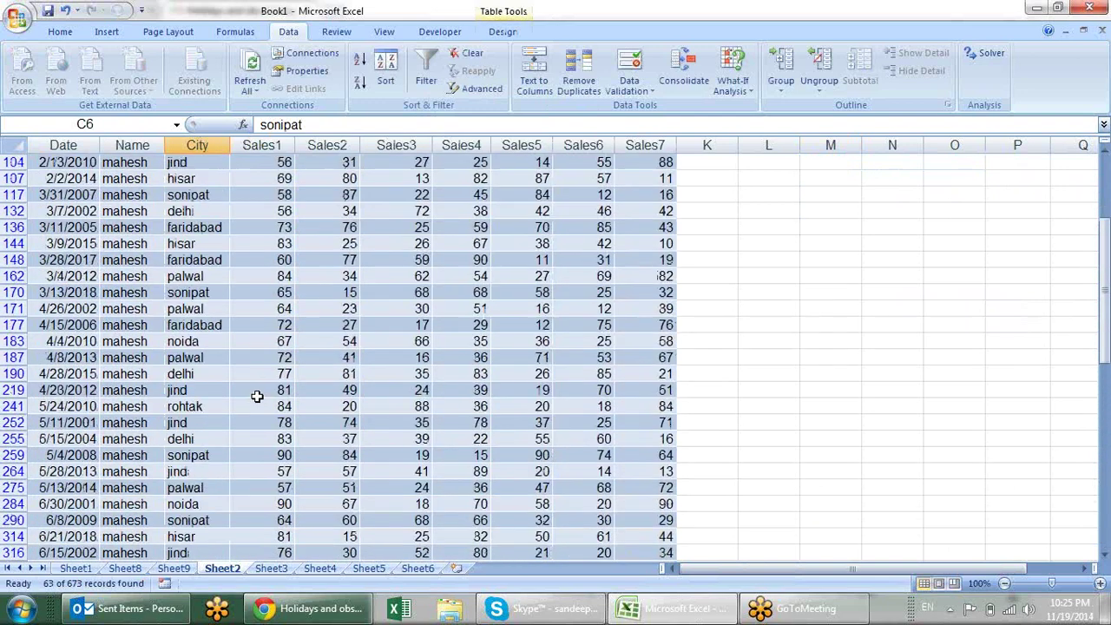
pyautogui.scroll(3, 257, 396)
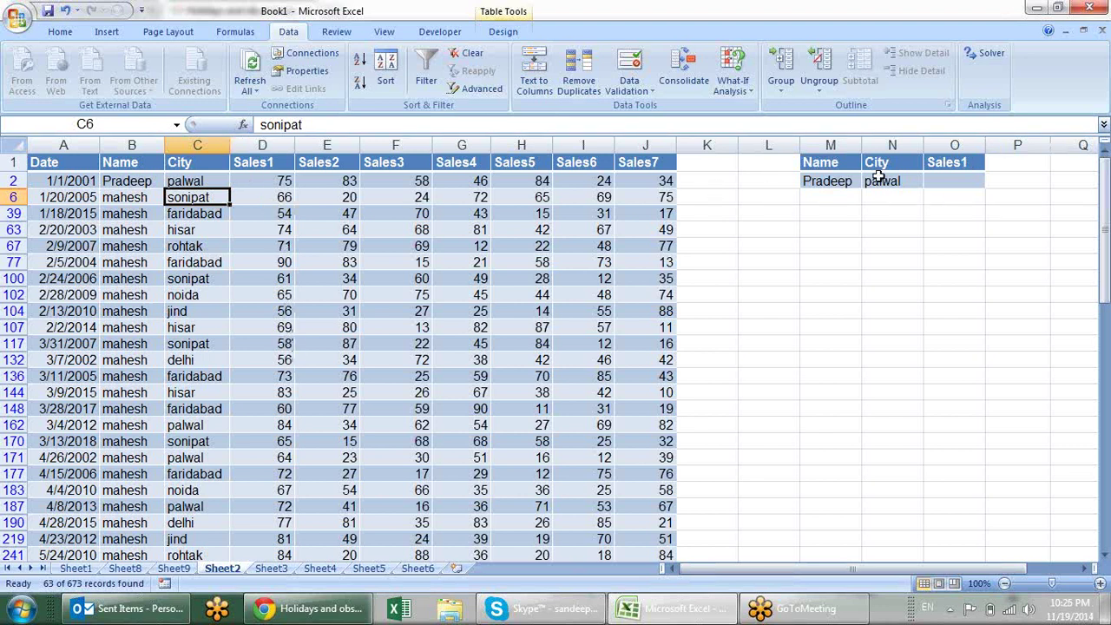
pyautogui.scroll(-9, 187, 324)
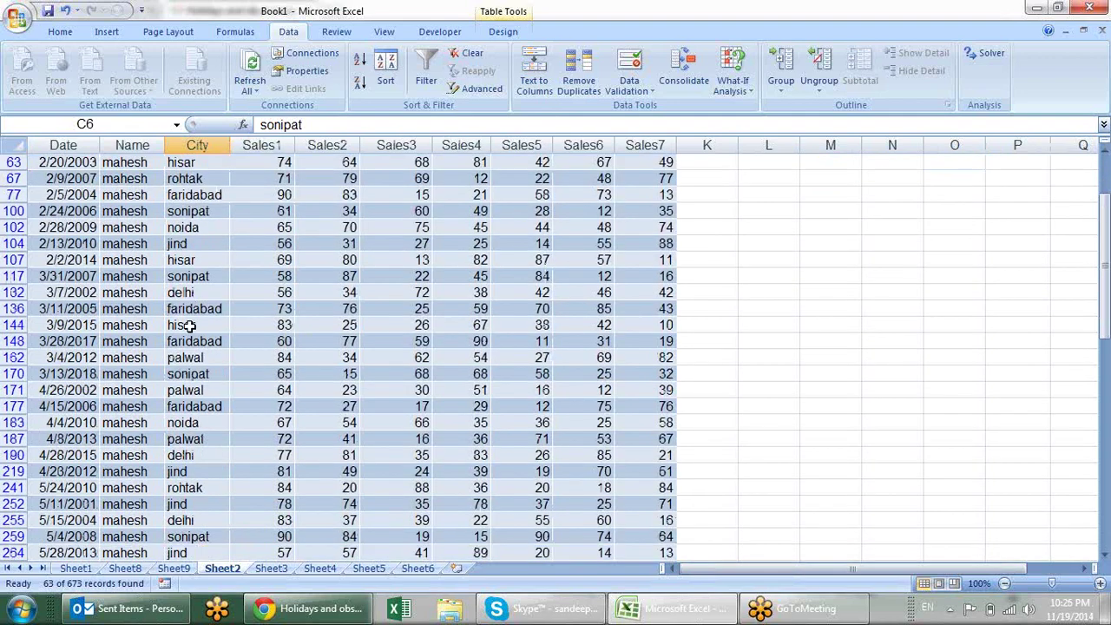
pyautogui.scroll(-1, 186, 325)
pyautogui.scroll(1, 186, 325)
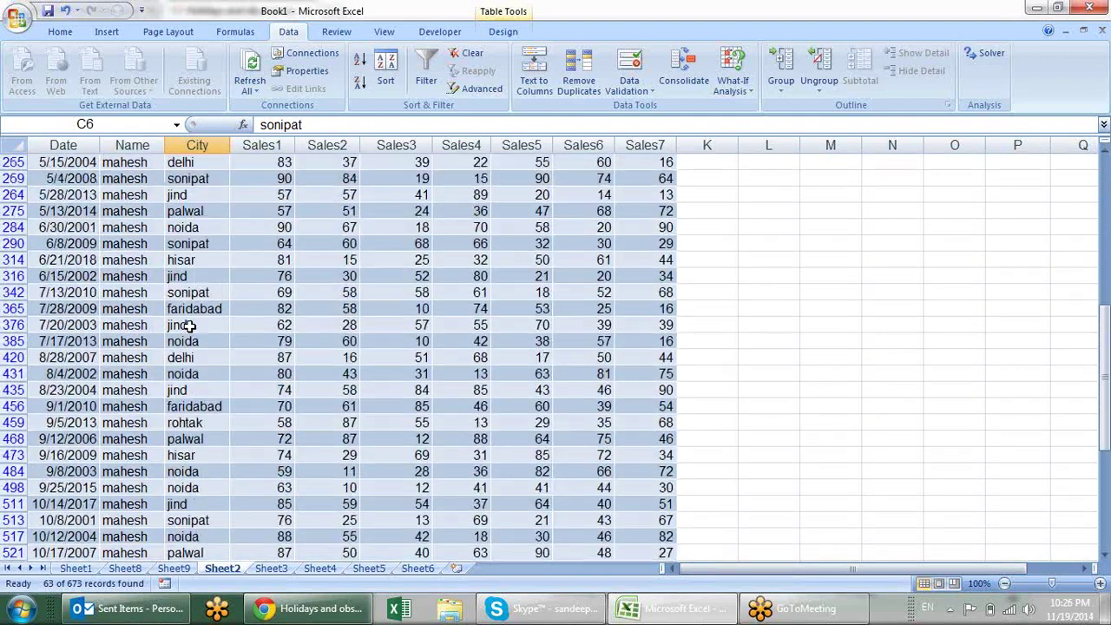
pyautogui.scroll(4, 186, 324)
pyautogui.scroll(2, 187, 324)
pyautogui.scroll(3, 187, 325)
pyautogui.scroll(1, 187, 324)
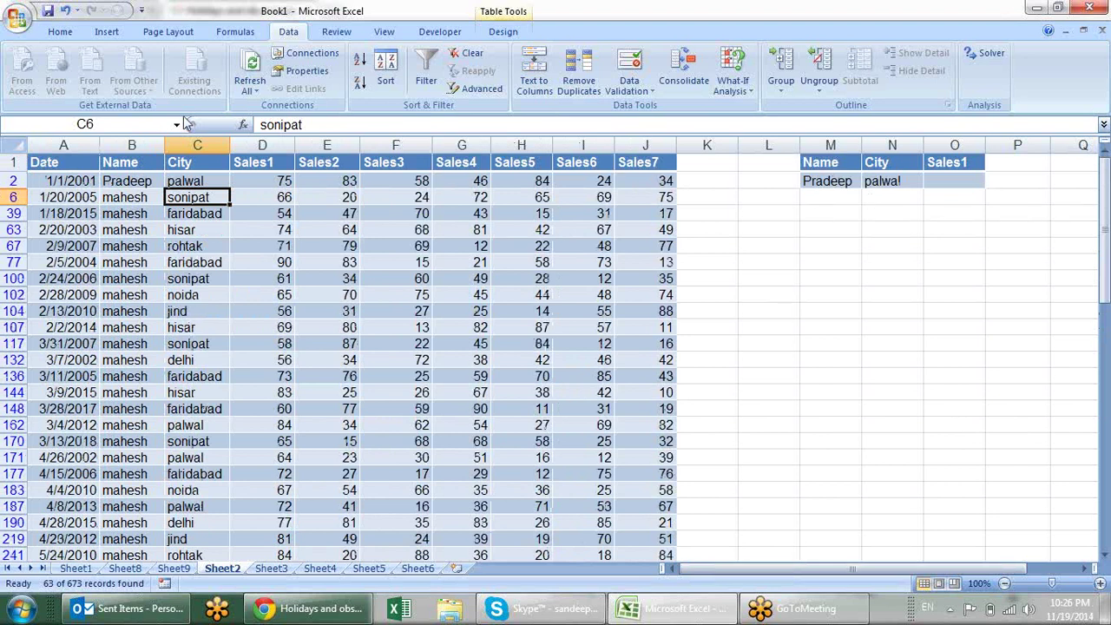
# - Rerun Advanced Filter to copy the matching records to another location starting at M63
pyautogui.click(479, 87)
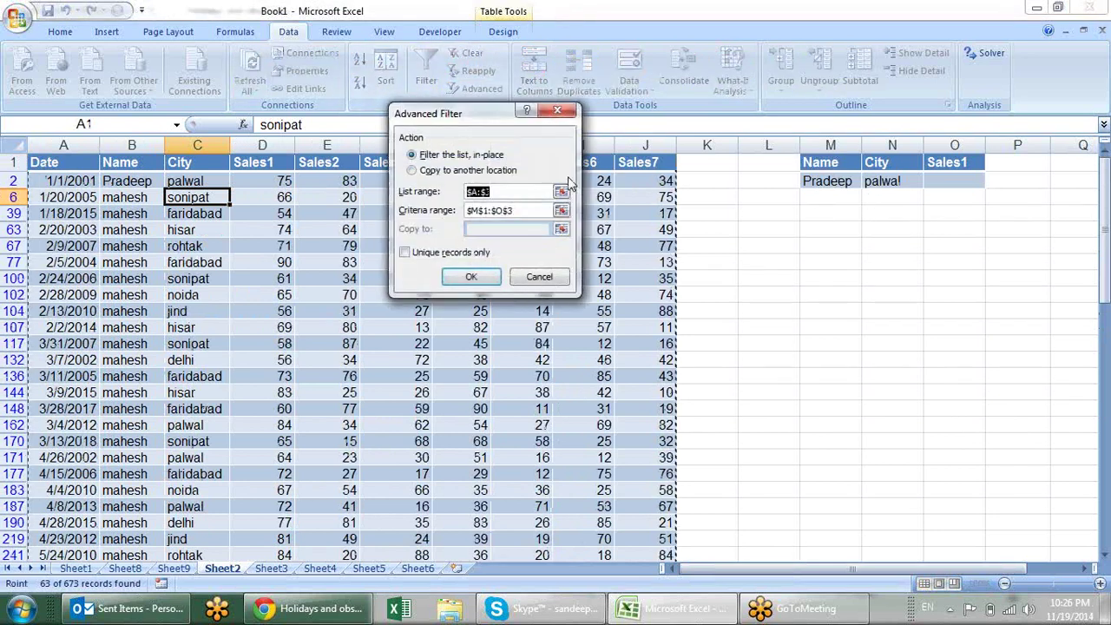
pyautogui.click(491, 170)
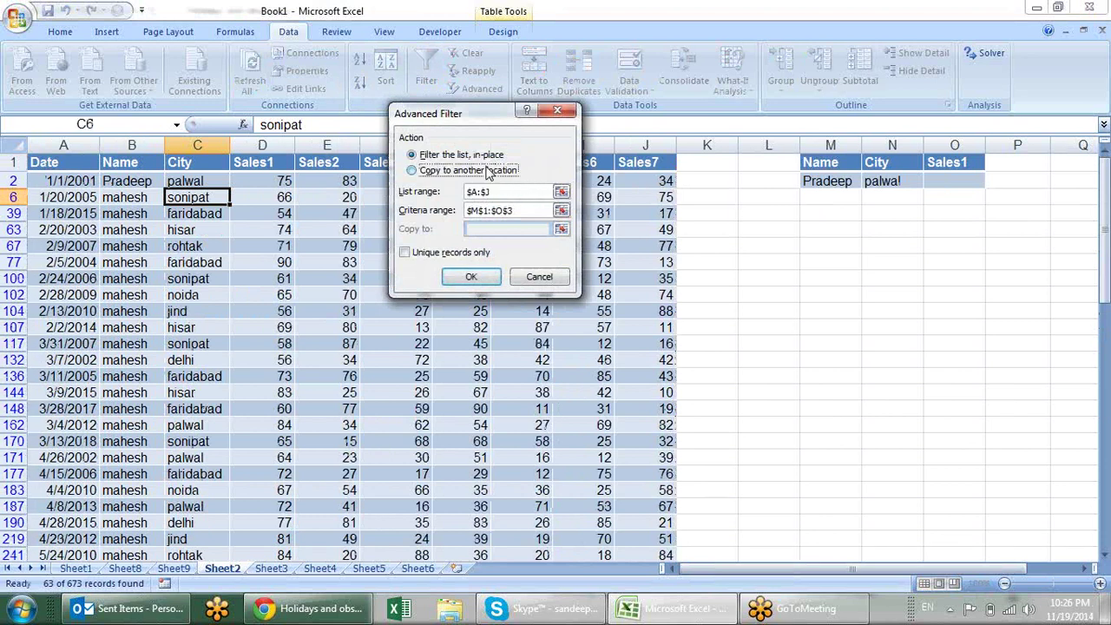
pyautogui.click(562, 230)
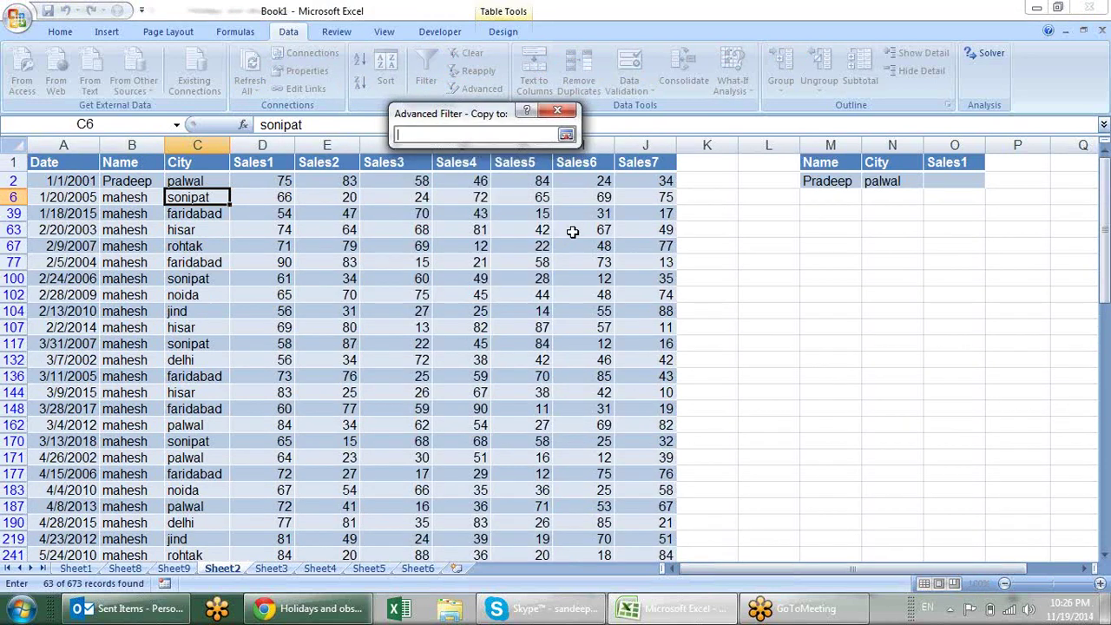
pyautogui.click(832, 236)
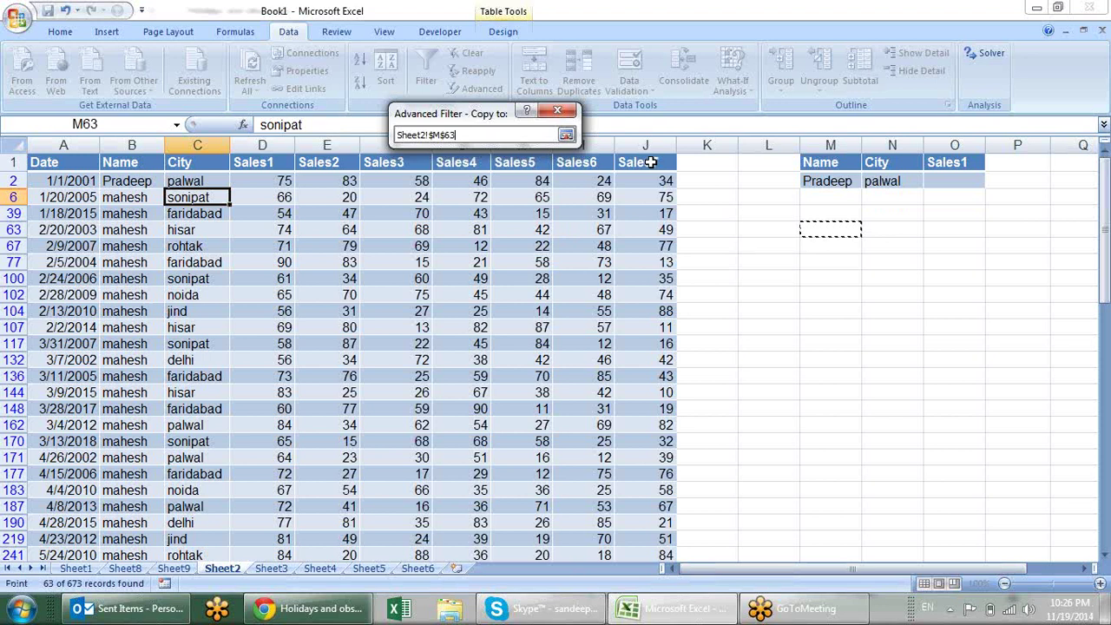
pyautogui.press('Return')
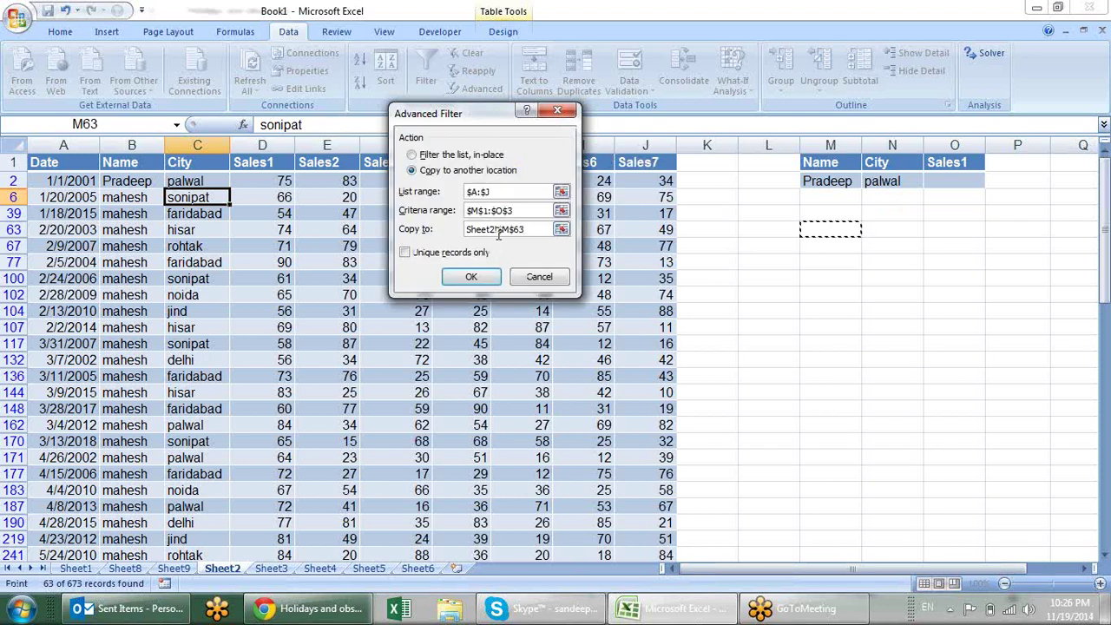
pyautogui.click(472, 278)
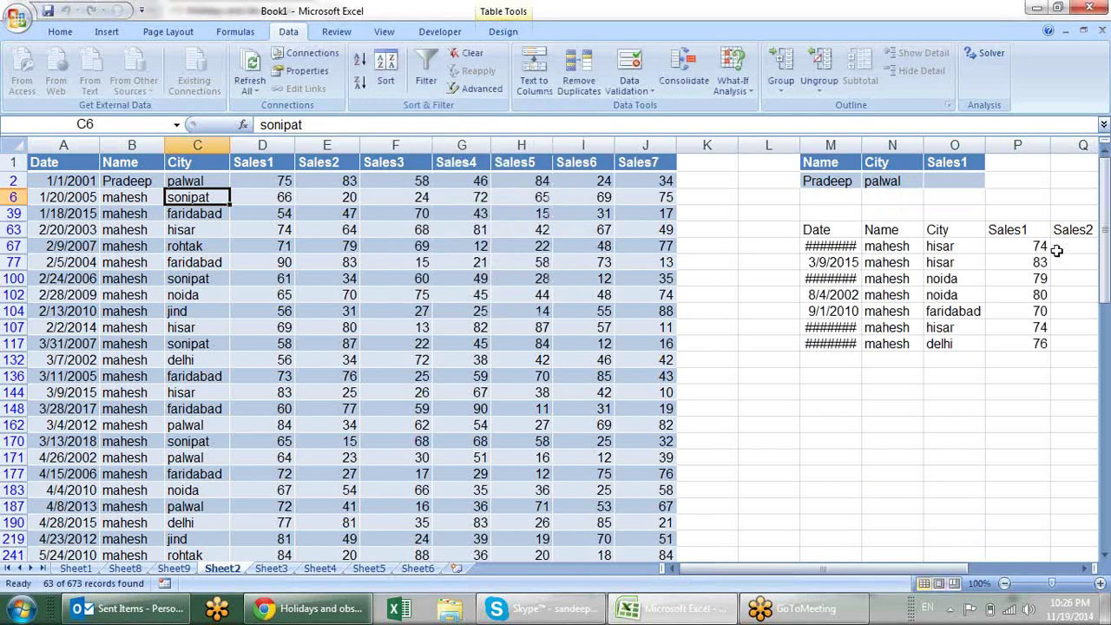
pyautogui.moveTo(838, 228)
pyautogui.mouseDown()
pyautogui.moveTo(1107, 331)
pyautogui.moveTo(1000, 347)
pyautogui.mouseUp()
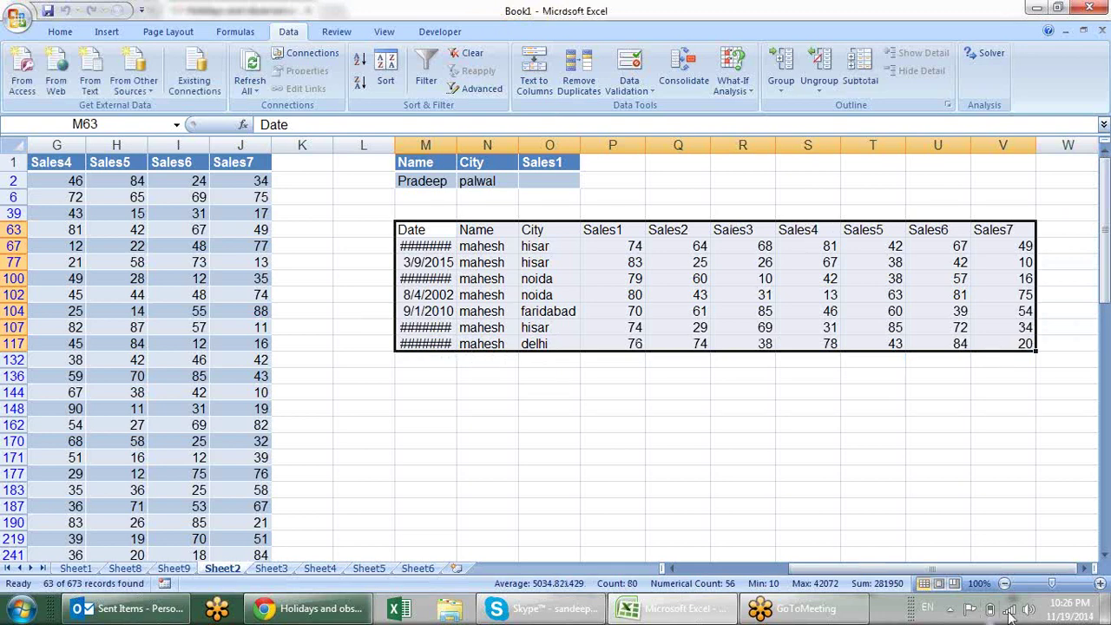
pyautogui.moveTo(877, 568); pyautogui.dragTo(767, 568)
# - Turn the filter off with Ctrl+Shift+L so all records show, and scroll through them
pyautogui.click(293, 395)
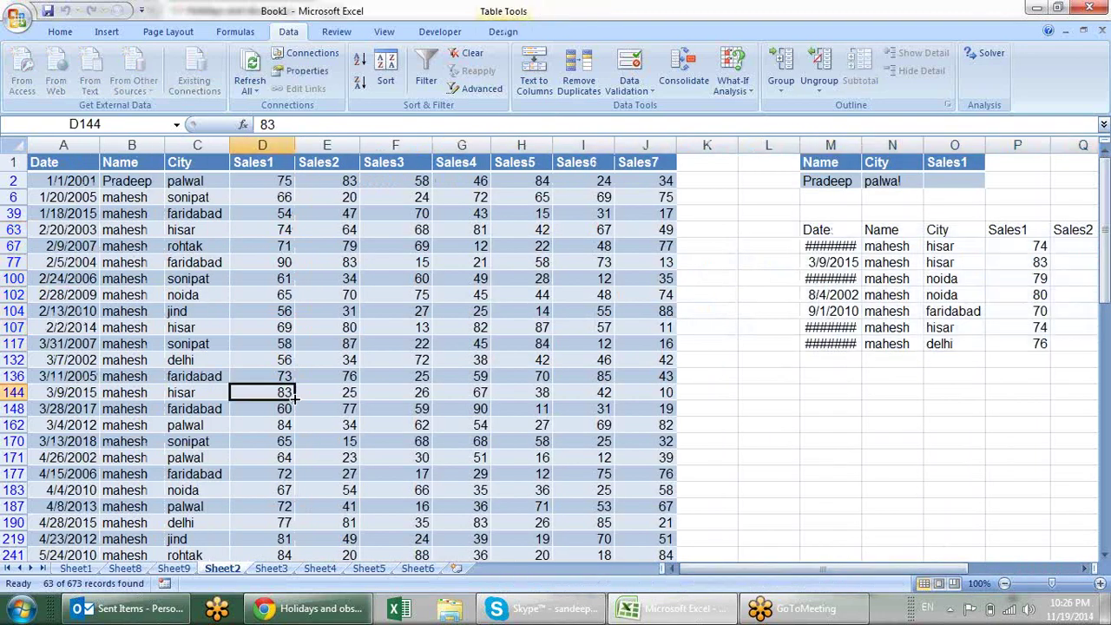
pyautogui.hotkey('ctrl', 'shift', 'l')
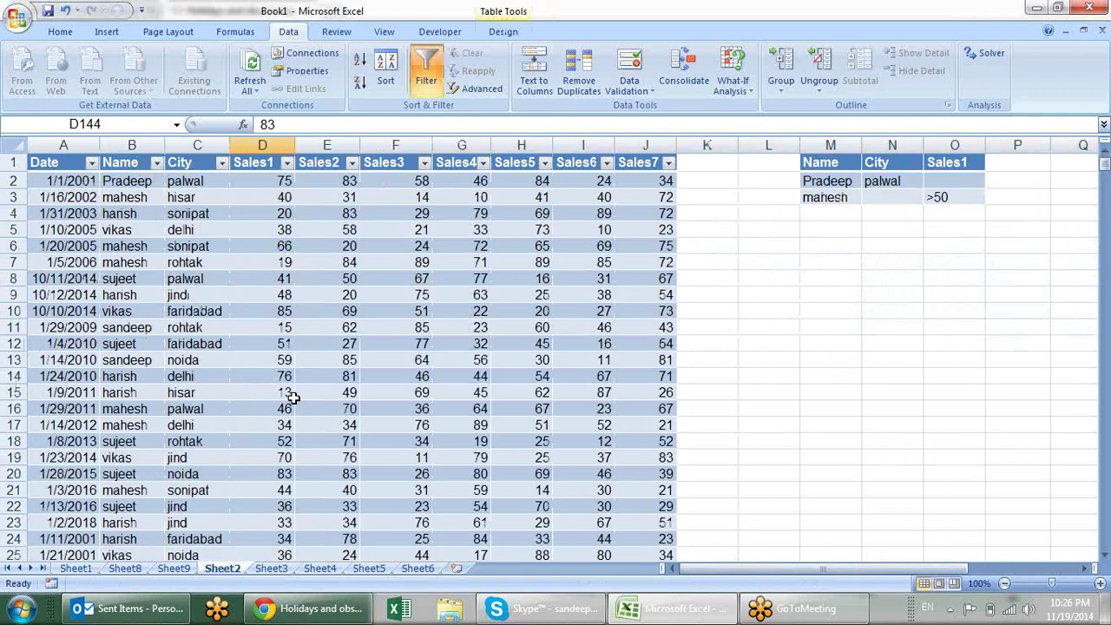
pyautogui.scroll(-2, 937, 203)
pyautogui.scroll(-6, 938, 203)
pyautogui.scroll(-6, 946, 203)
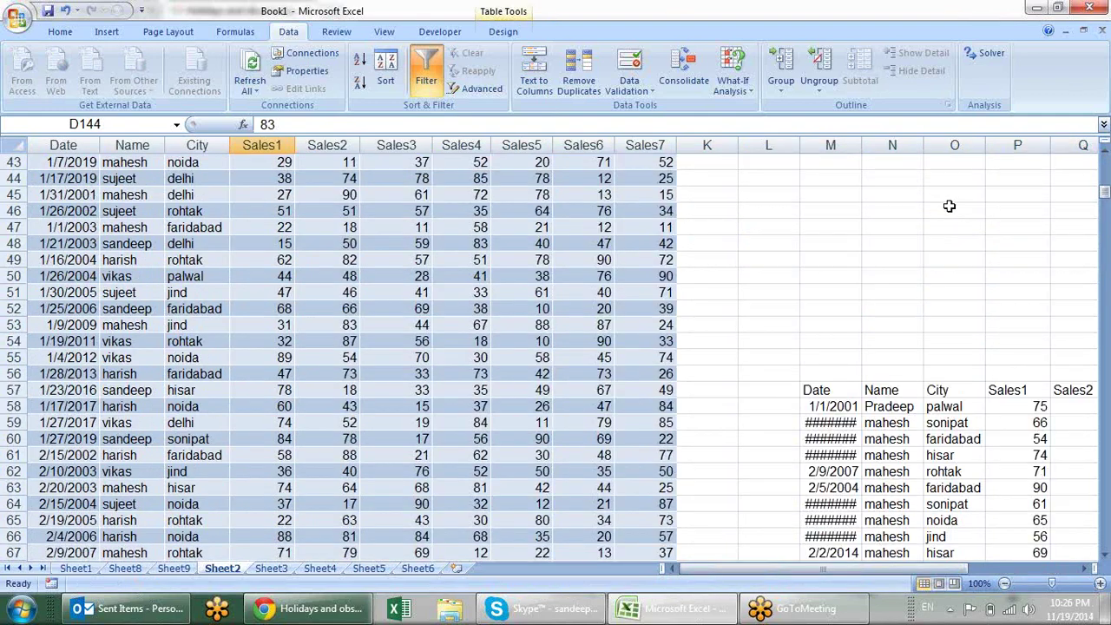
pyautogui.scroll(-8, 958, 203)
pyautogui.scroll(-8, 955, 203)
pyautogui.scroll(-7, 960, 209)
pyautogui.scroll(6, 960, 221)
pyautogui.scroll(6, 942, 238)
pyautogui.scroll(6, 937, 243)
# - Inspect the copied results' headings, return to A1, and open then close Text to Columns
pyautogui.click(929, 244)
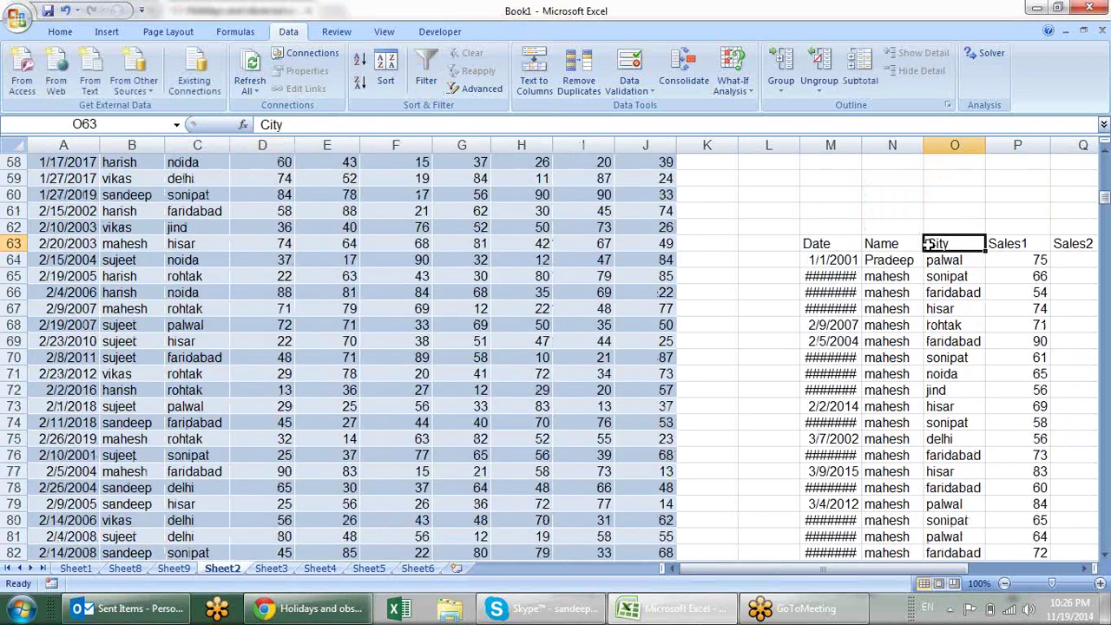
pyautogui.press('Right')
pyautogui.press('Right')
pyautogui.press('Right')
pyautogui.press('Right')
pyautogui.press('Left')
pyautogui.press('Left')
pyautogui.press('Left')
pyautogui.press('Left')
pyautogui.press('Left')
pyautogui.press('Left')
pyautogui.press('Left')
pyautogui.press('Left')
pyautogui.press('Left')
pyautogui.press('Left')
pyautogui.press('Up')
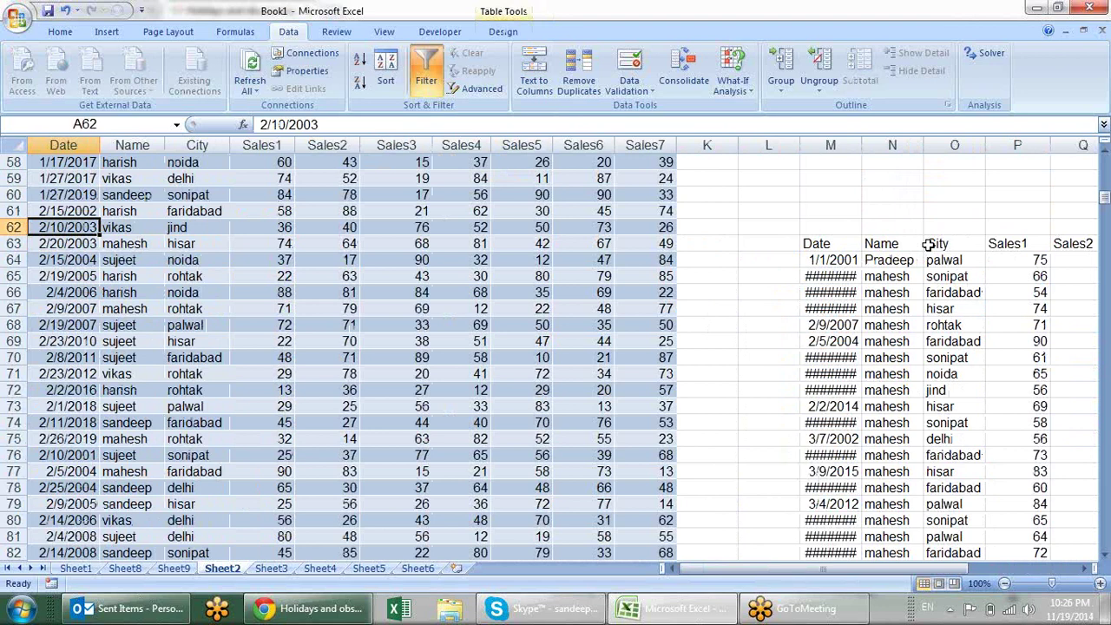
pyautogui.hotkey('ctrl', 'Home')
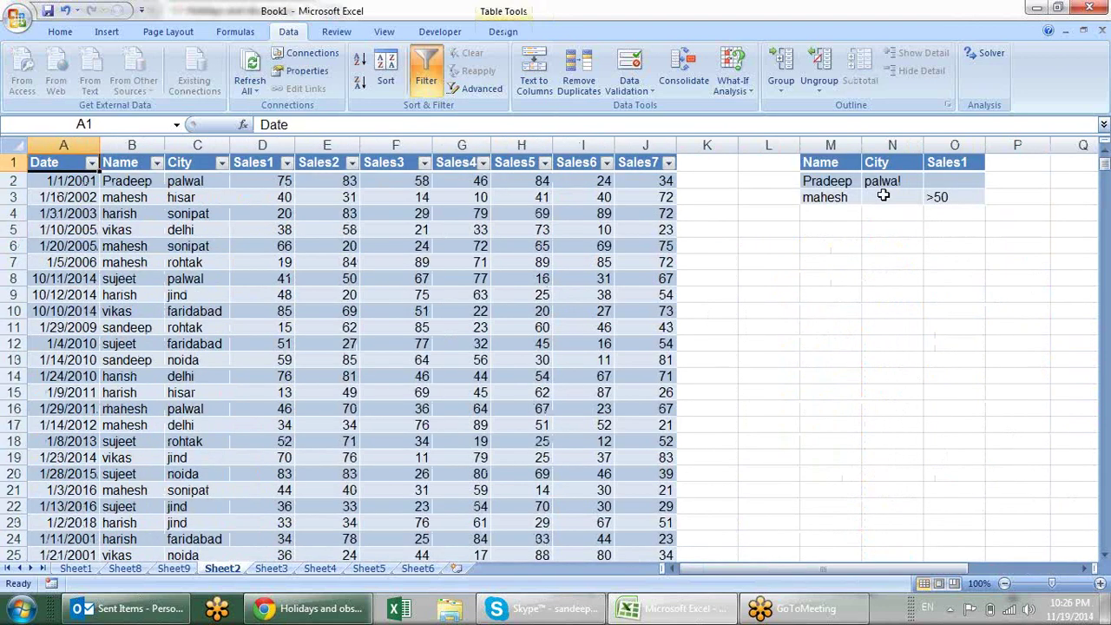
pyautogui.click(534, 96)
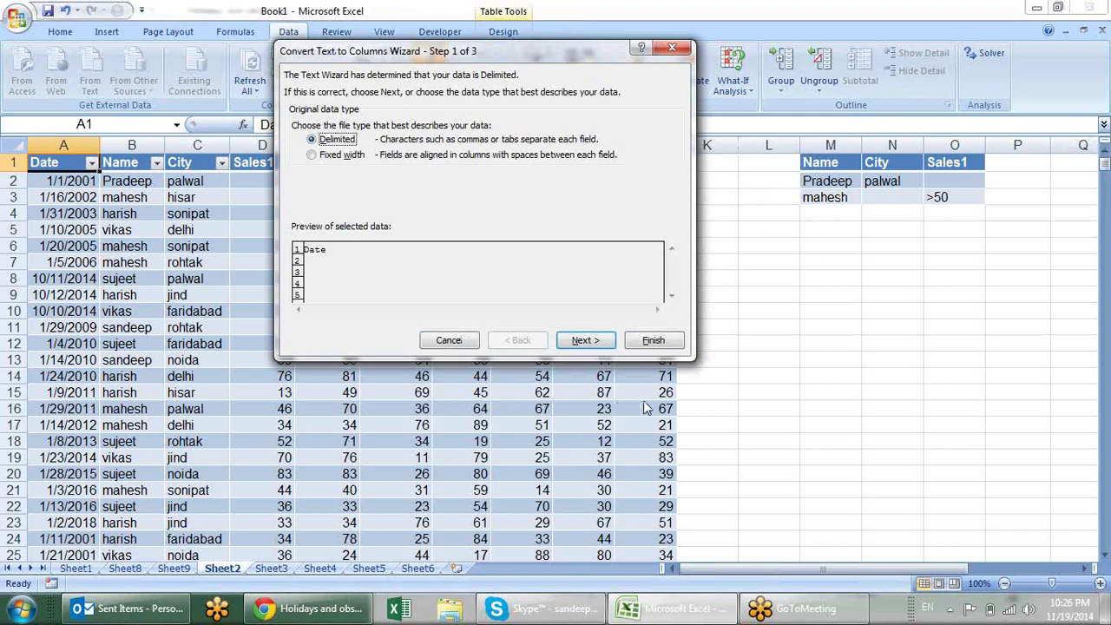
pyautogui.click(632, 340)
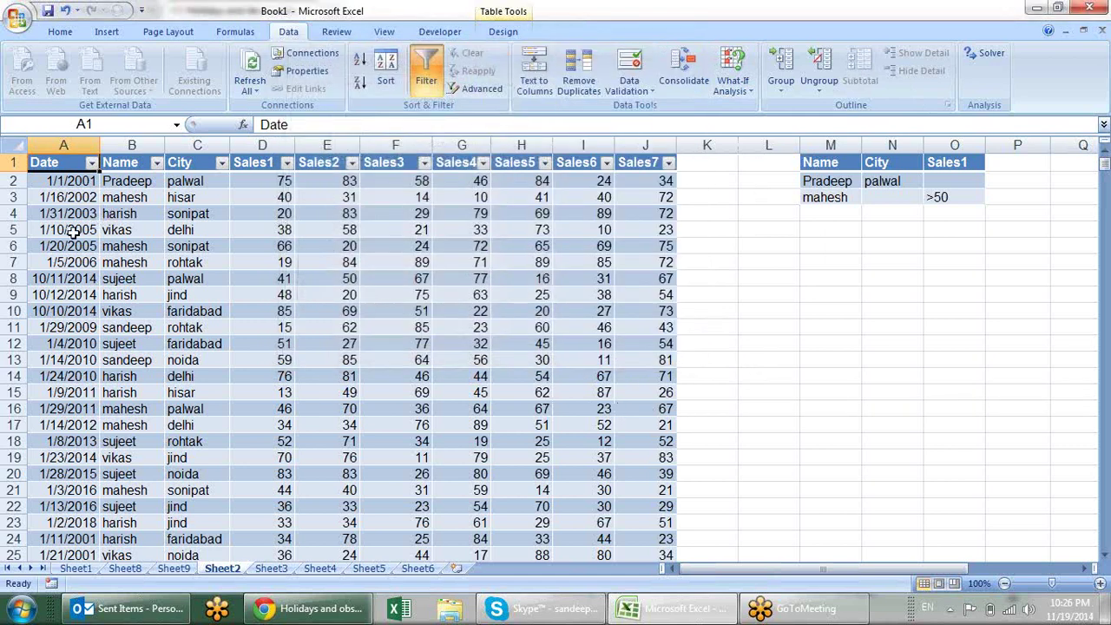
pyautogui.click(74, 231)
# - Enter the sample dates 20.3.14, 20/12/14 and 20-314 into L7, L8 and L9
pyautogui.click(762, 260)
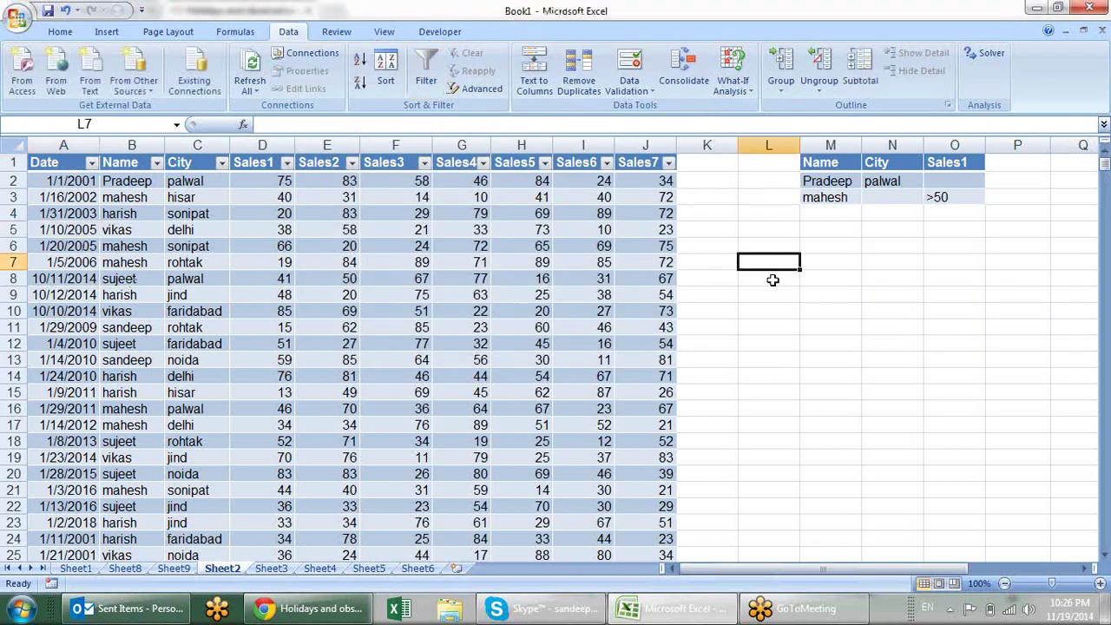
pyautogui.write('20.3.')
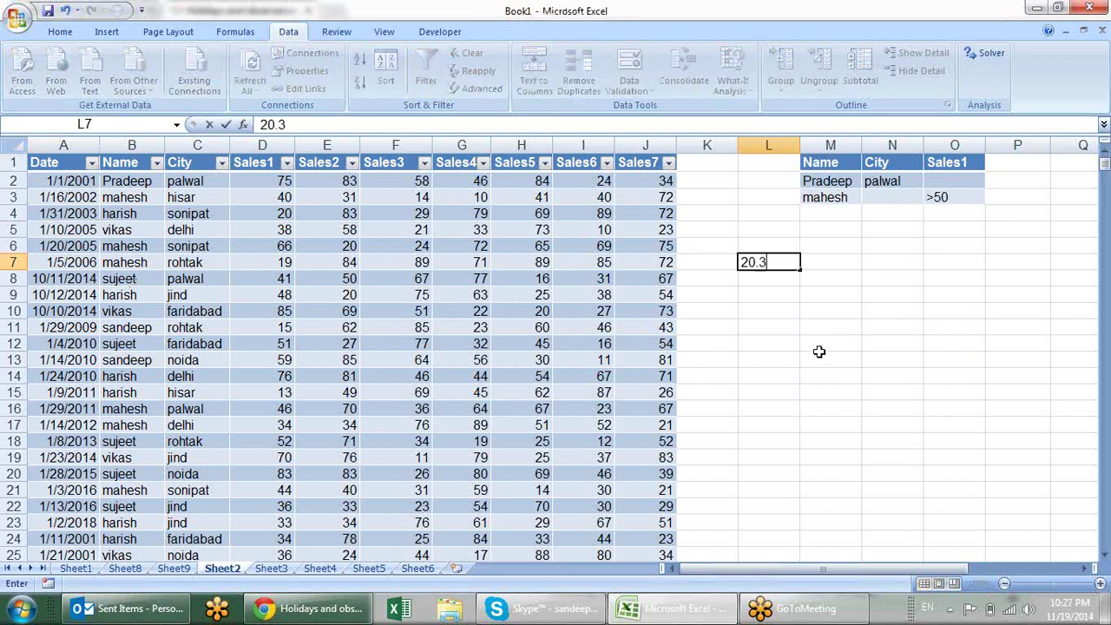
pyautogui.write('14')
pyautogui.press('Return')
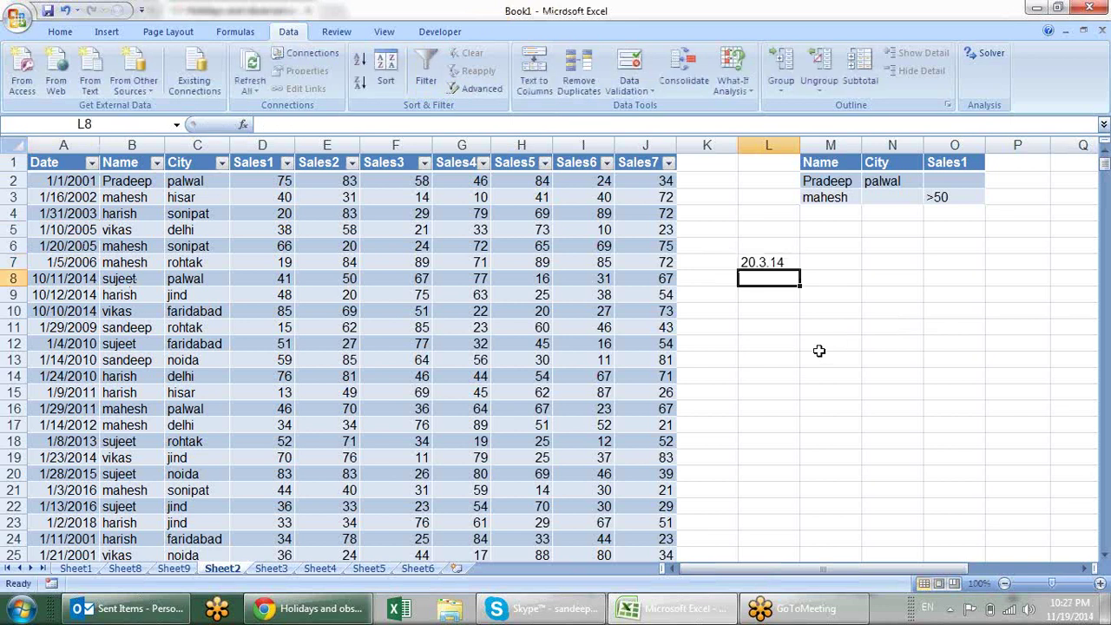
pyautogui.write('20/')
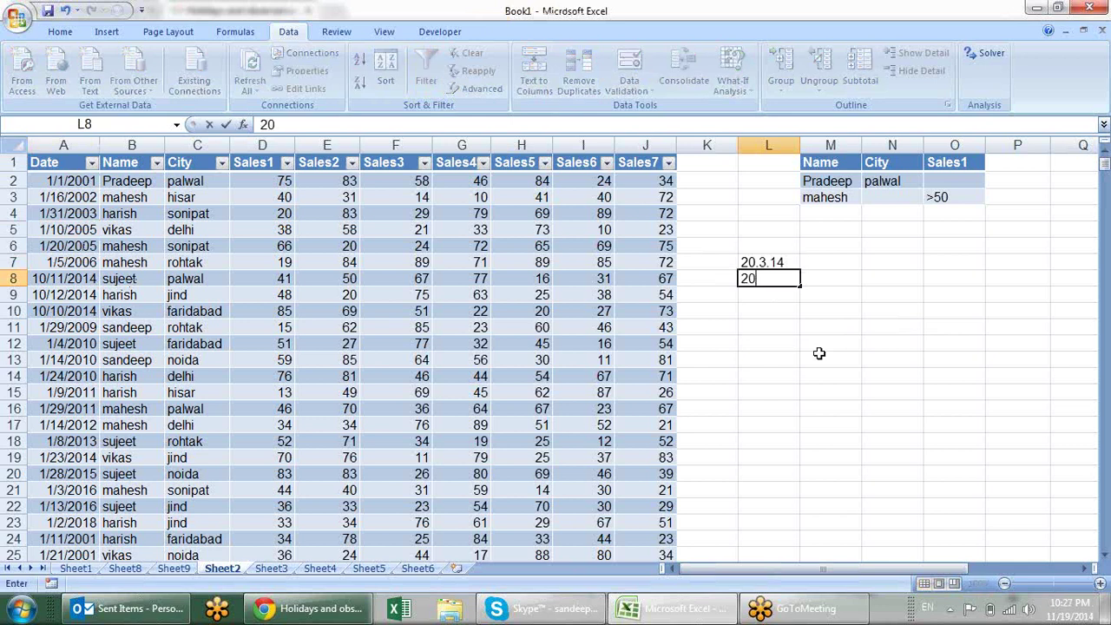
pyautogui.write('12/')
pyautogui.write('14')
pyautogui.press('Return')
pyautogui.write('20-')
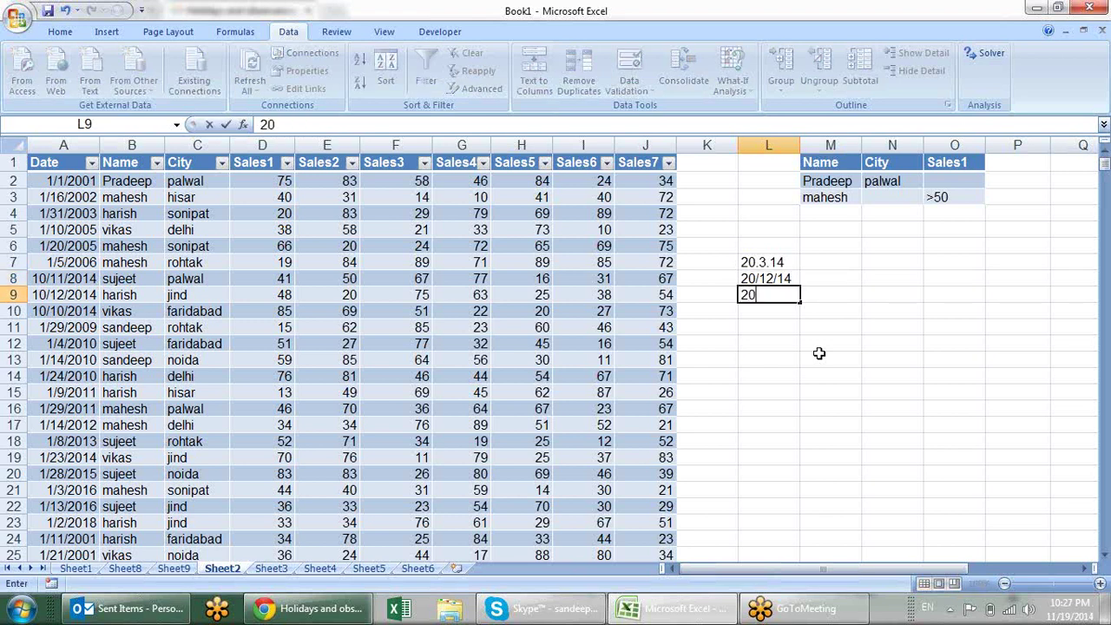
pyautogui.write('314')
pyautogui.press('Return')
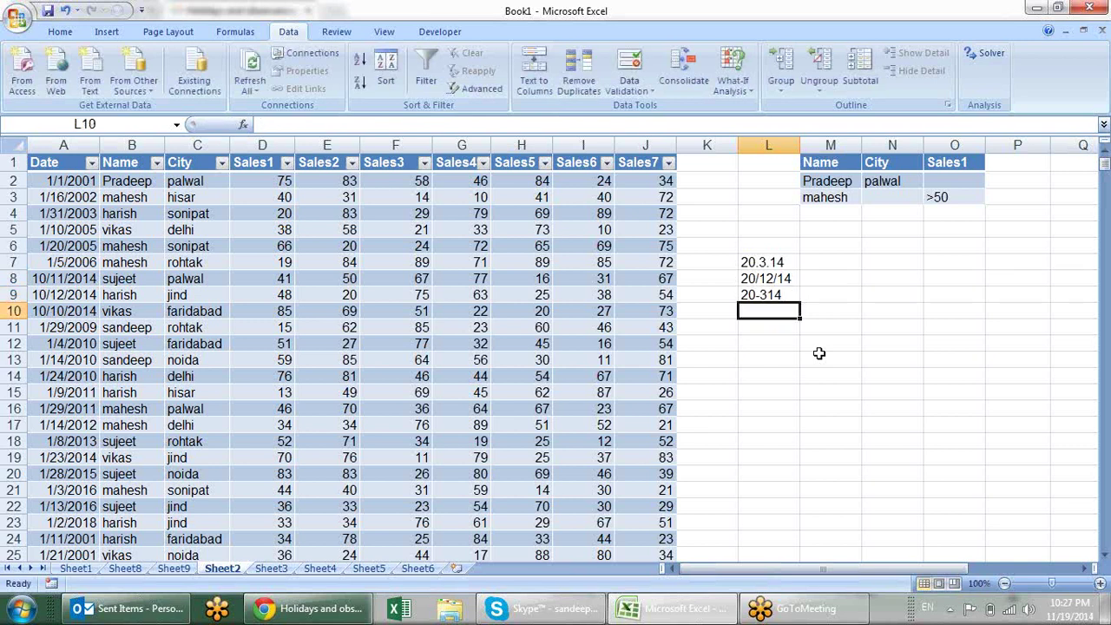
# - Correct L9 to 20-3-14 by inserting the missing hyphen
pyautogui.press('Up')
pyautogui.press('F2')
pyautogui.press('Left')
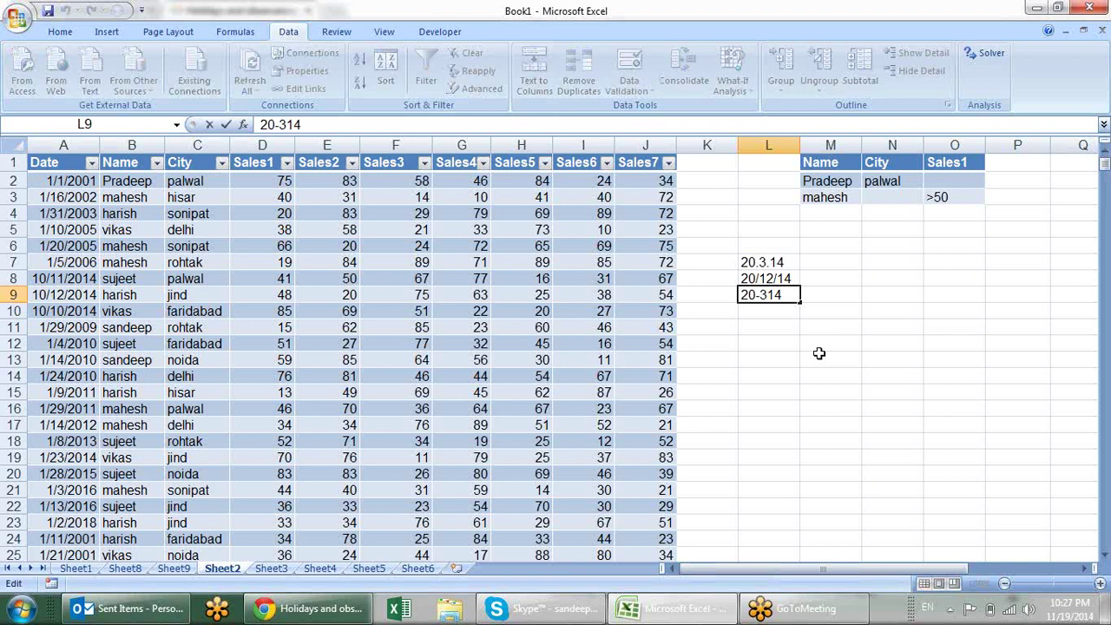
pyautogui.write('-')
pyautogui.press('Return')
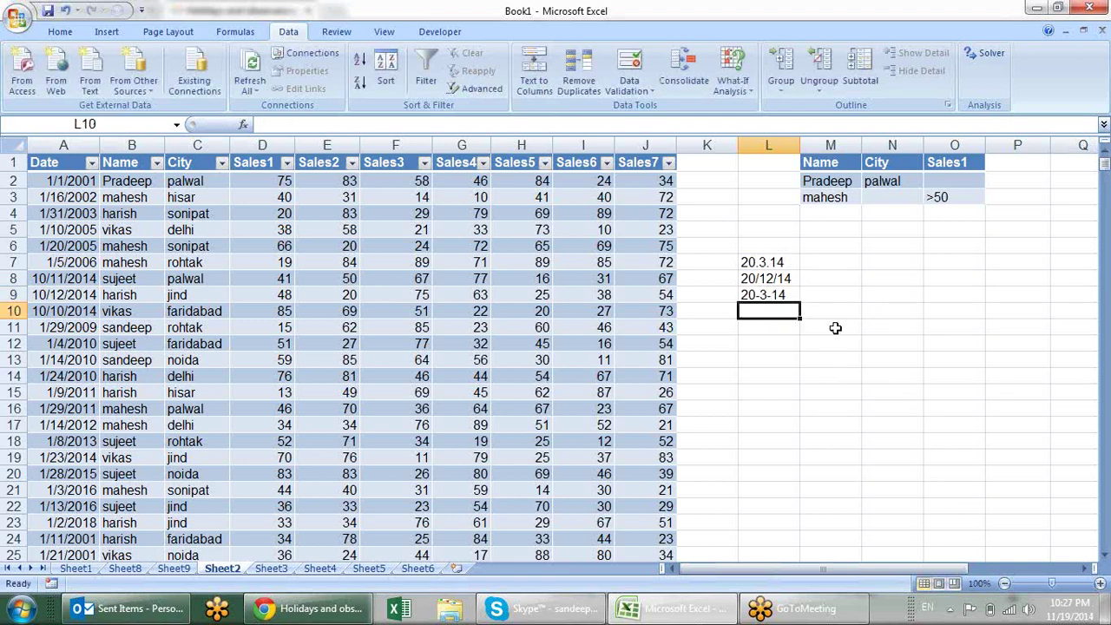
pyautogui.click(756, 261)
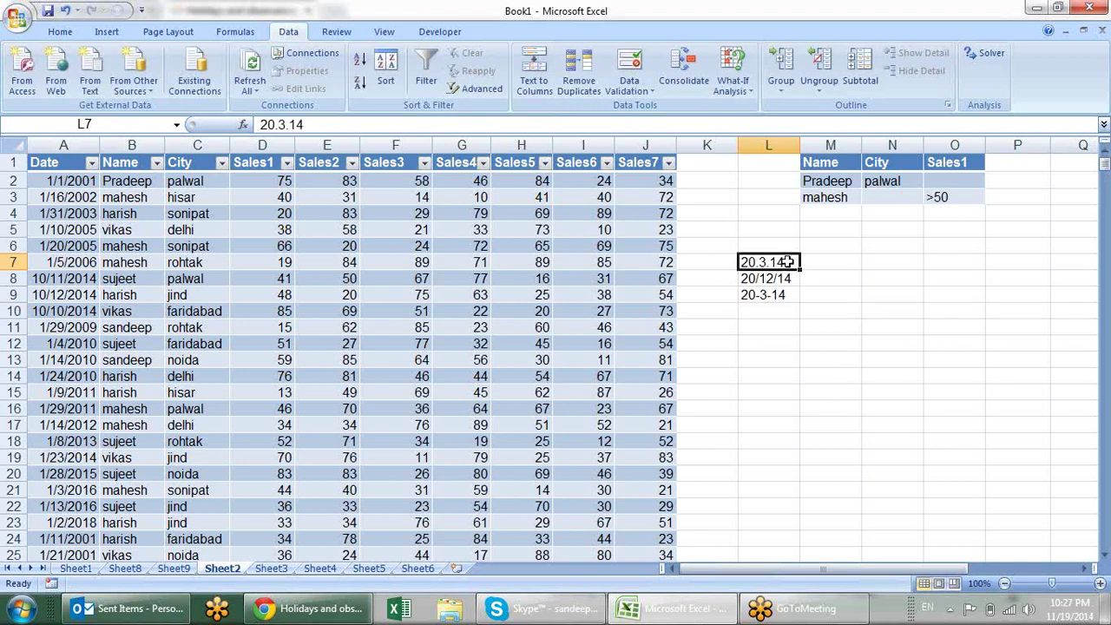
# - Convert the L7:L9 text into dates with Text to Columns using DMY order
pyautogui.moveTo(785, 296); pyautogui.dragTo(786, 262)
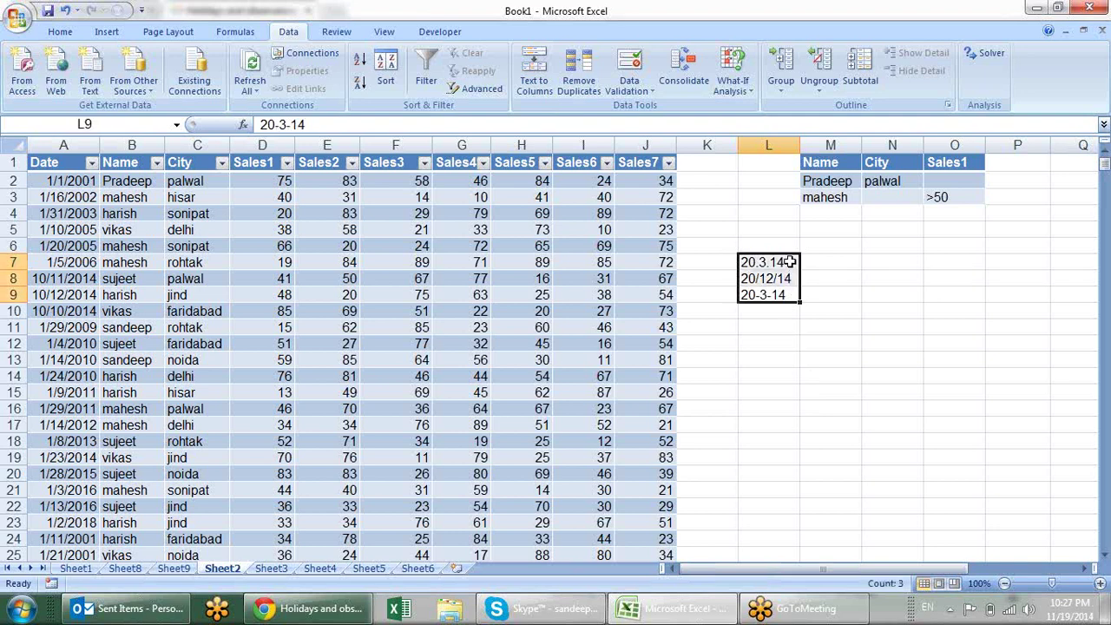
pyautogui.click(544, 89)
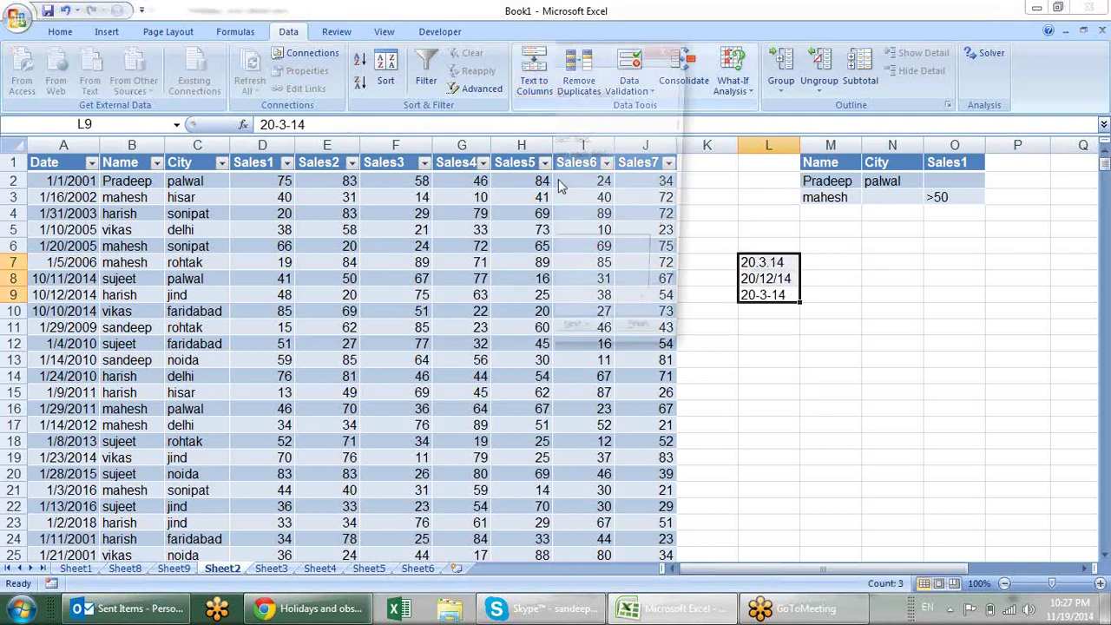
pyautogui.click(583, 340)
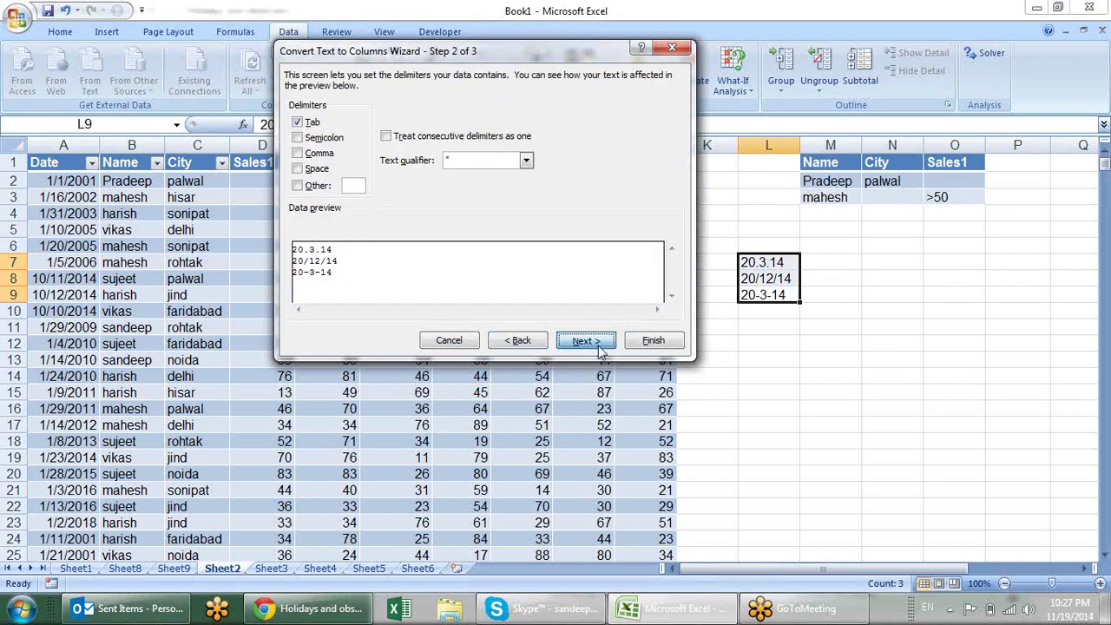
pyautogui.click(585, 340)
pyautogui.click(320, 143)
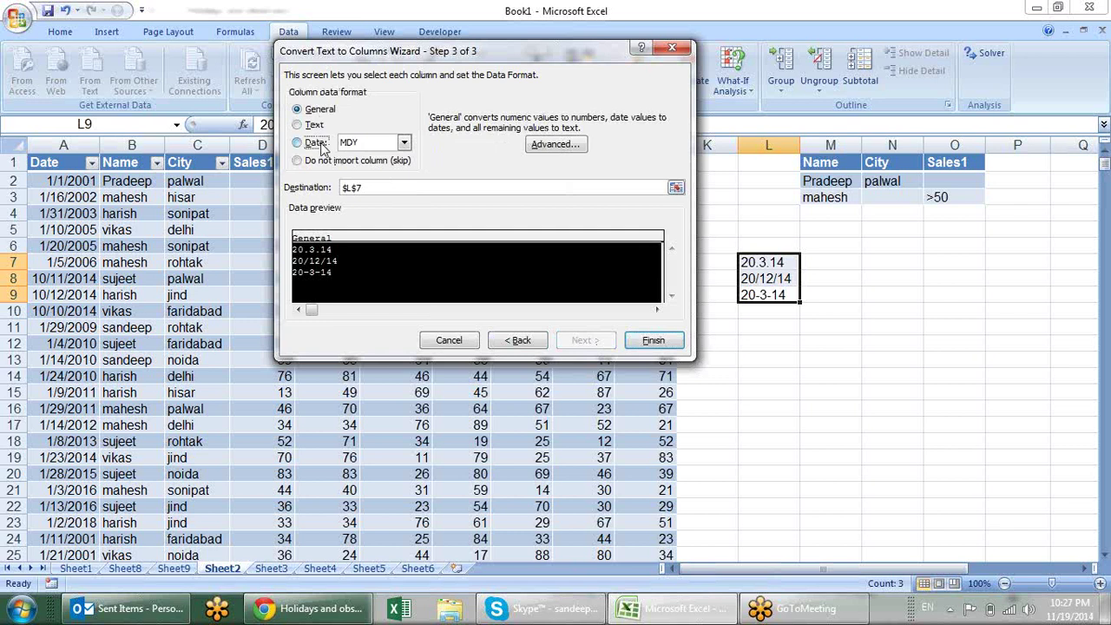
pyautogui.click(403, 145)
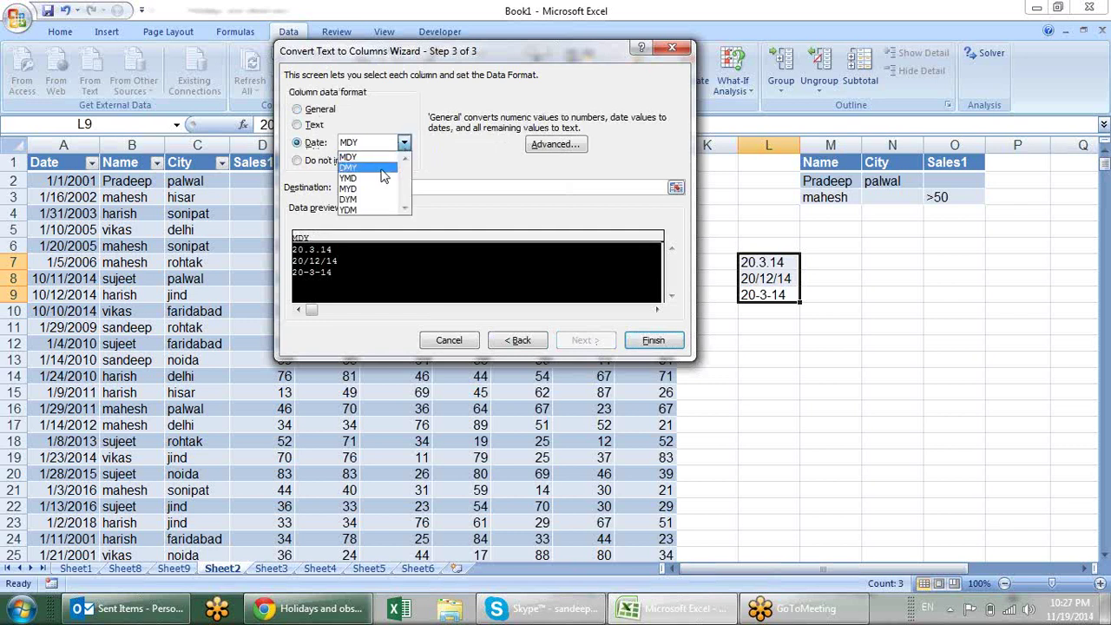
pyautogui.click(383, 175)
pyautogui.click(652, 340)
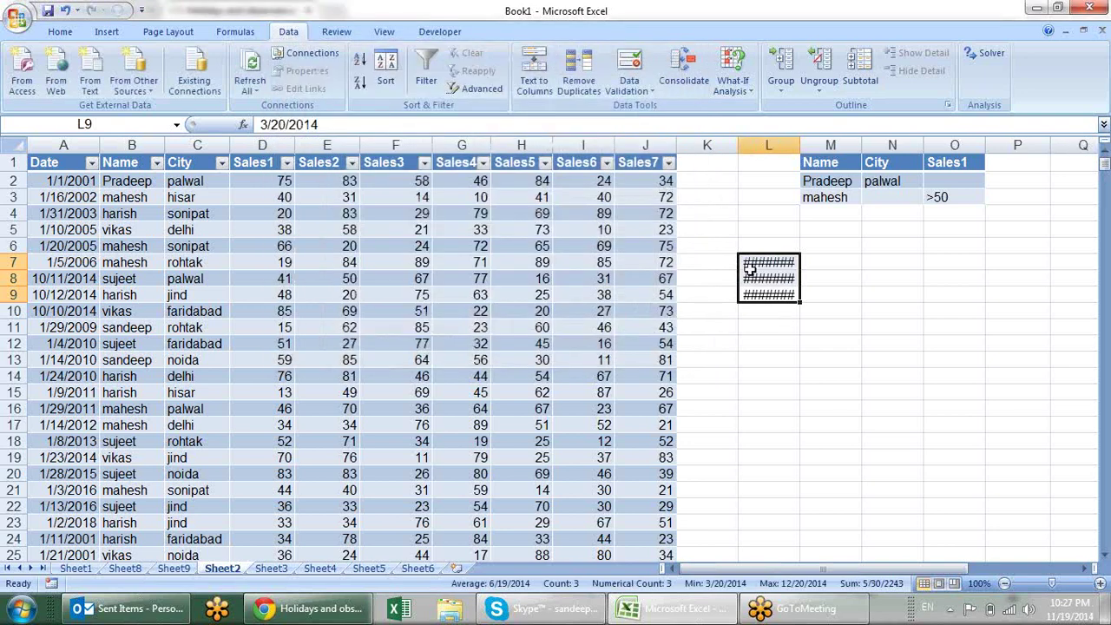
# - Auto-fit column L and format L7:L9 as d-mmm-yy dates
pyautogui.click(830, 328)
pyautogui.doubleClick(799, 145)
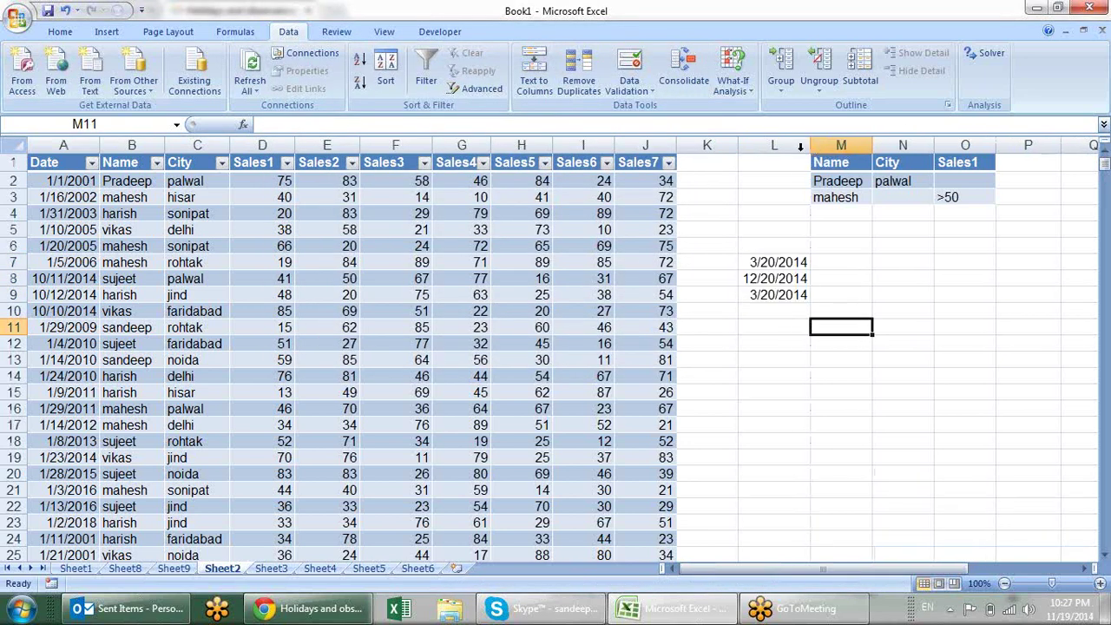
pyautogui.moveTo(791, 263); pyautogui.dragTo(803, 294)
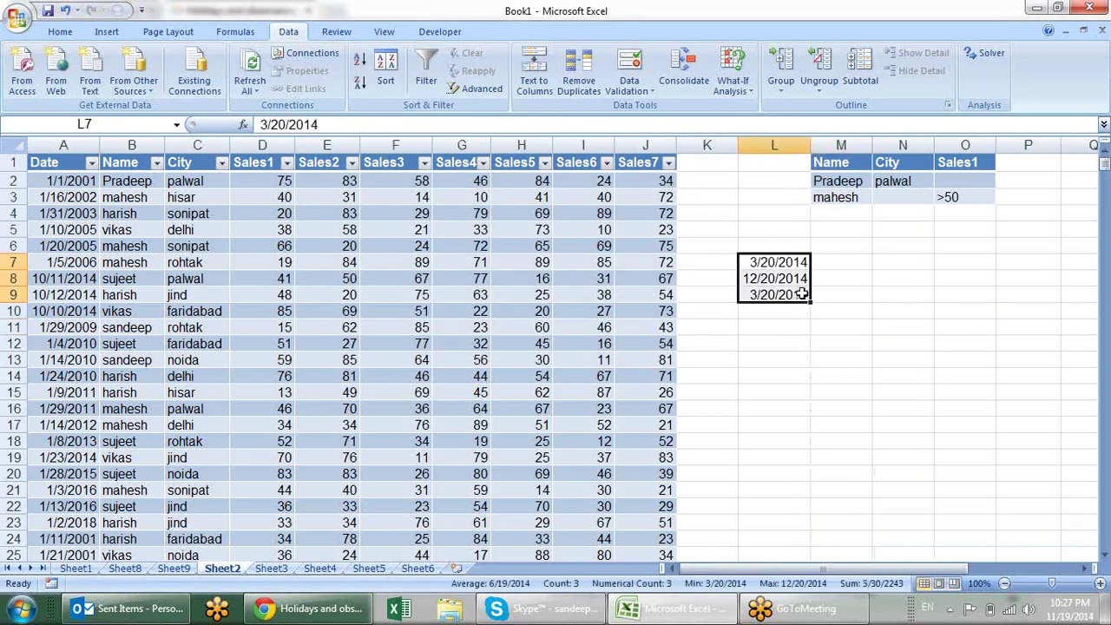
pyautogui.hotkey('ctrl', 'shift', '3')
pyautogui.click(829, 343)
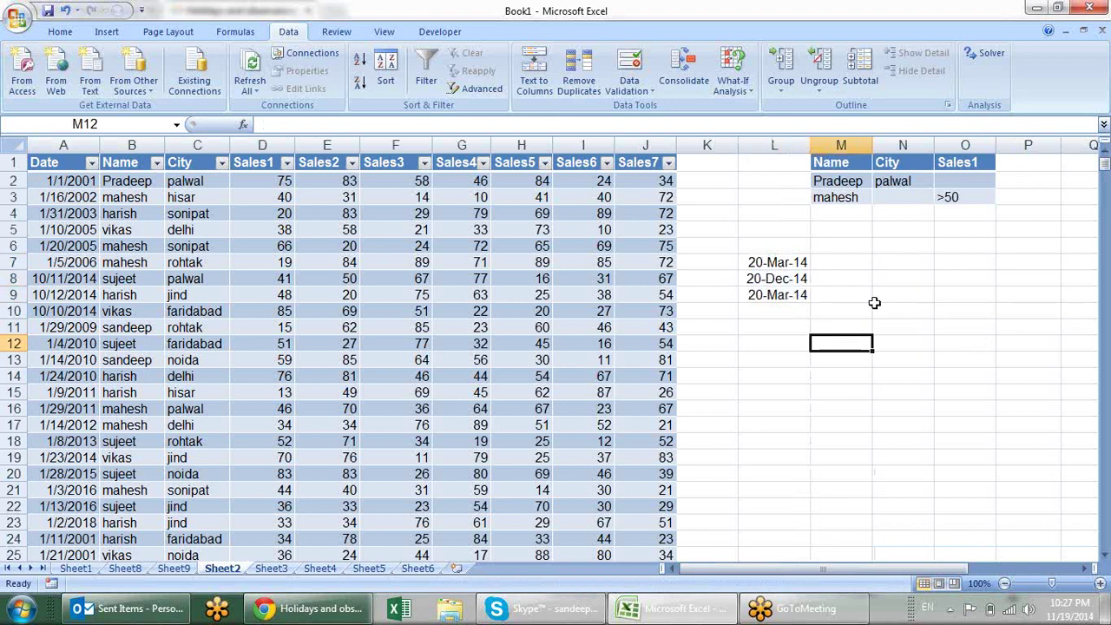
pyautogui.click(782, 327)
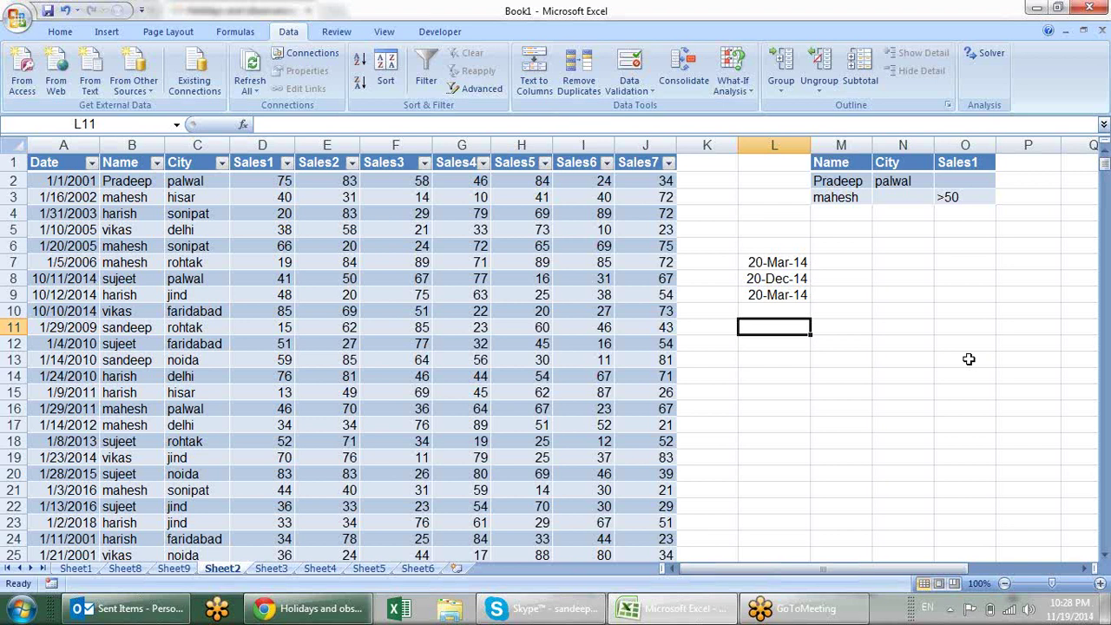
# - Enter 3/7/14 in L11 and 4/5/14 in L12, then apply the d-mmm-yy date format
pyautogui.write('3/7/1')
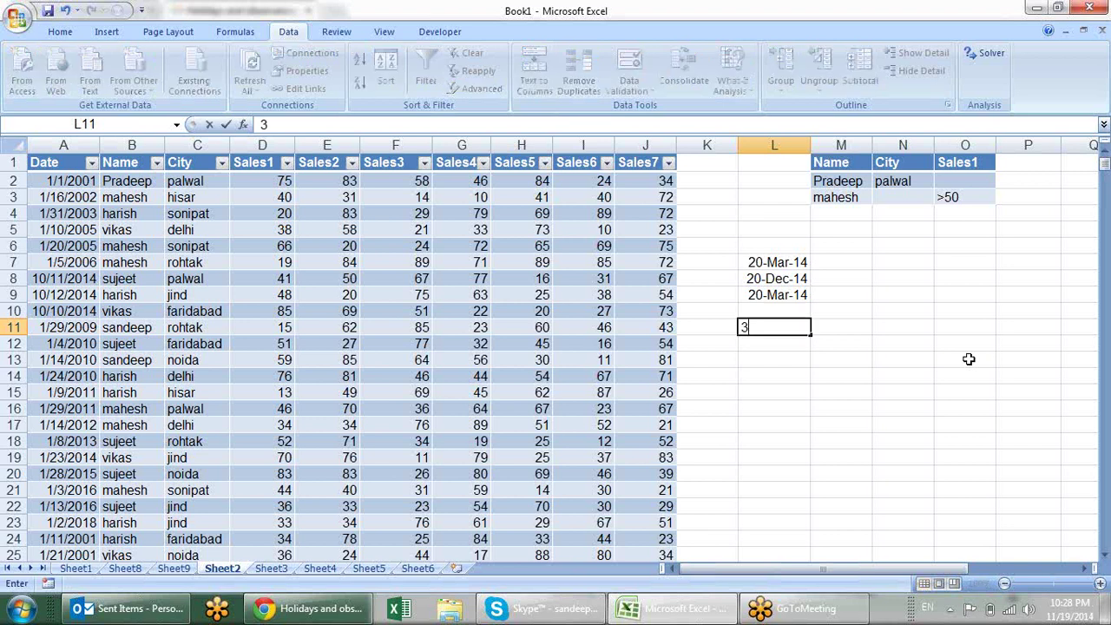
pyautogui.write('4')
pyautogui.press('Return')
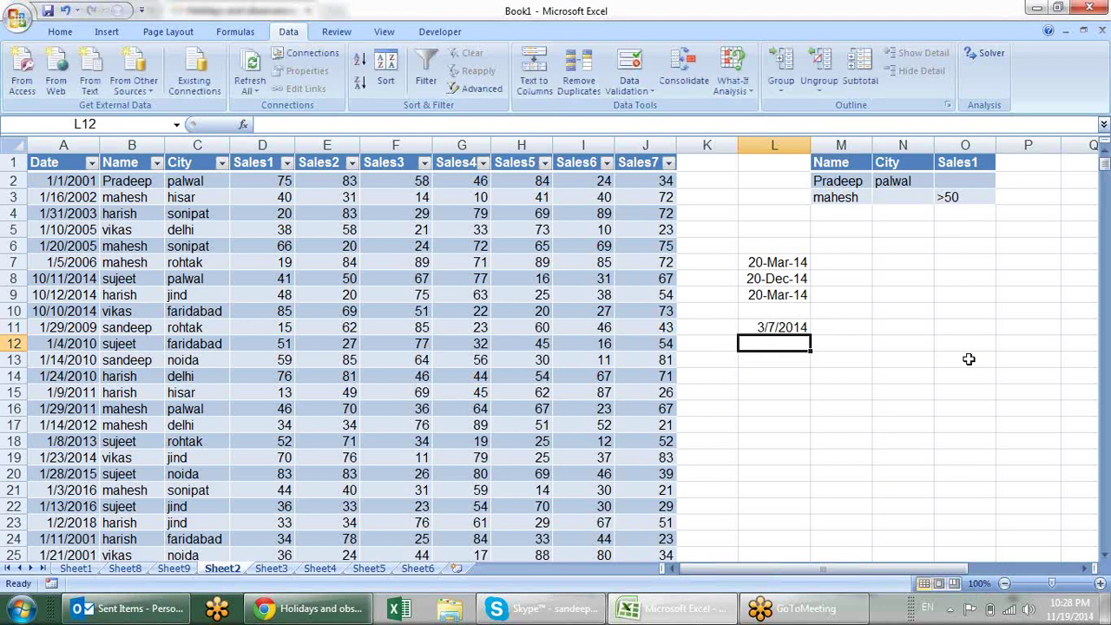
pyautogui.write('4/')
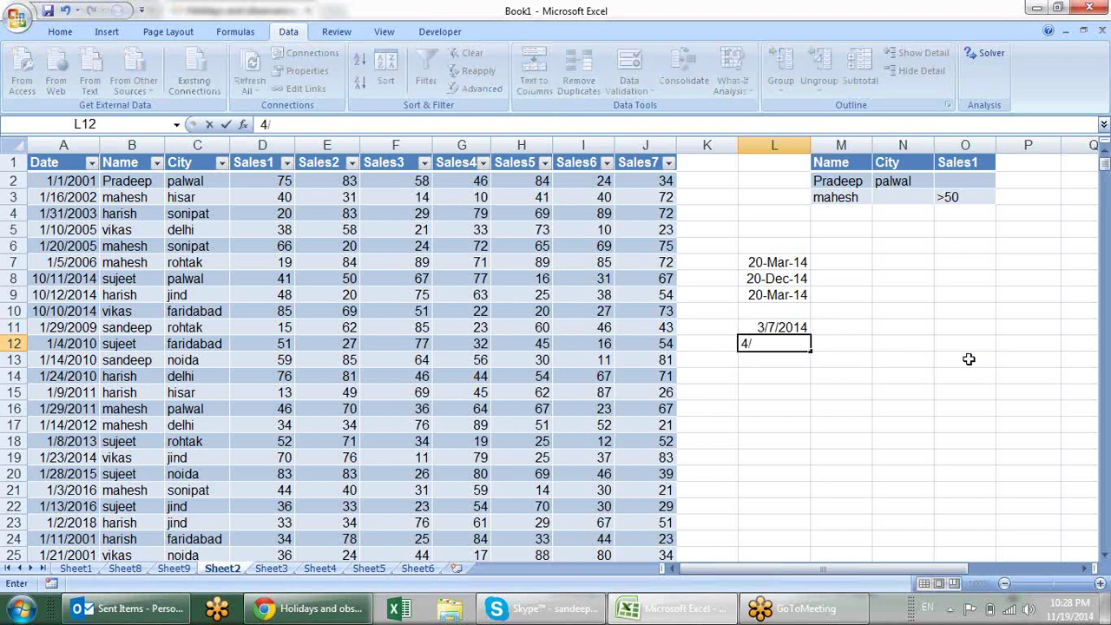
pyautogui.write('5/1')
pyautogui.write('4')
pyautogui.press('Return')
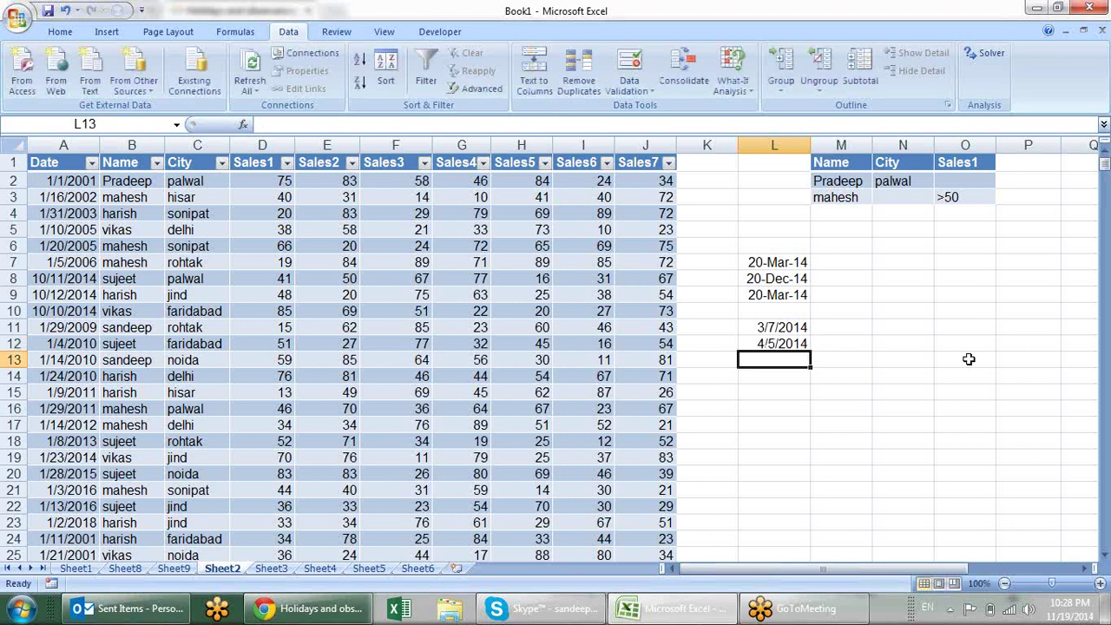
pyautogui.moveTo(781, 321); pyautogui.dragTo(796, 345)
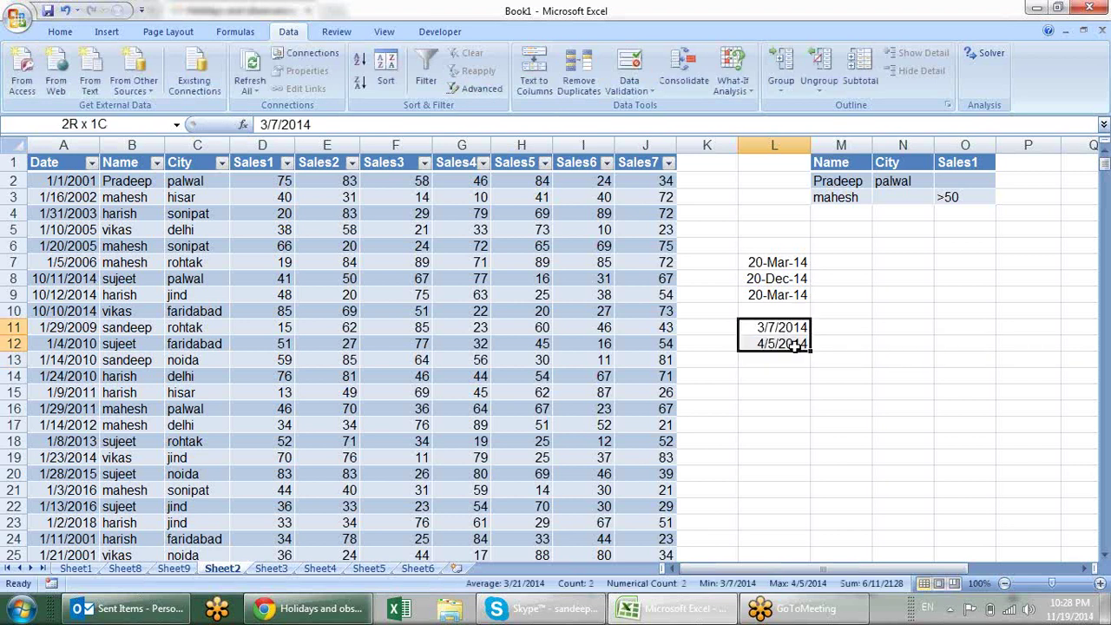
pyautogui.hotkey('ctrl', 'shift', '3')
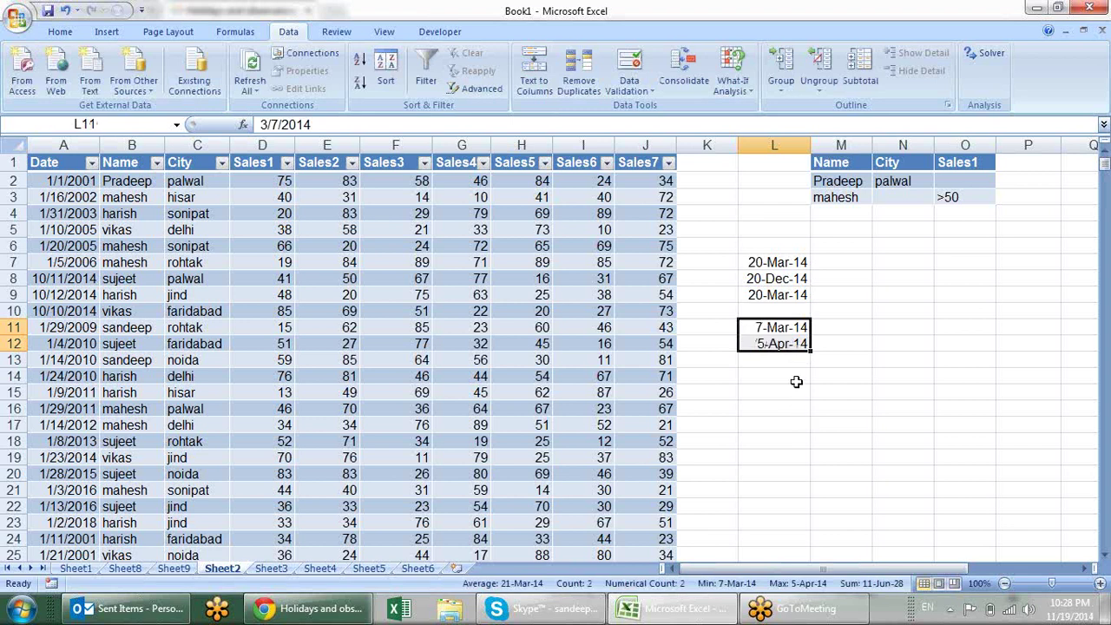
# - Convert L11:L12 with Text to Columns using DMY date order, giving 3-Jul-14 and 4-May-14
pyautogui.click(535, 68)
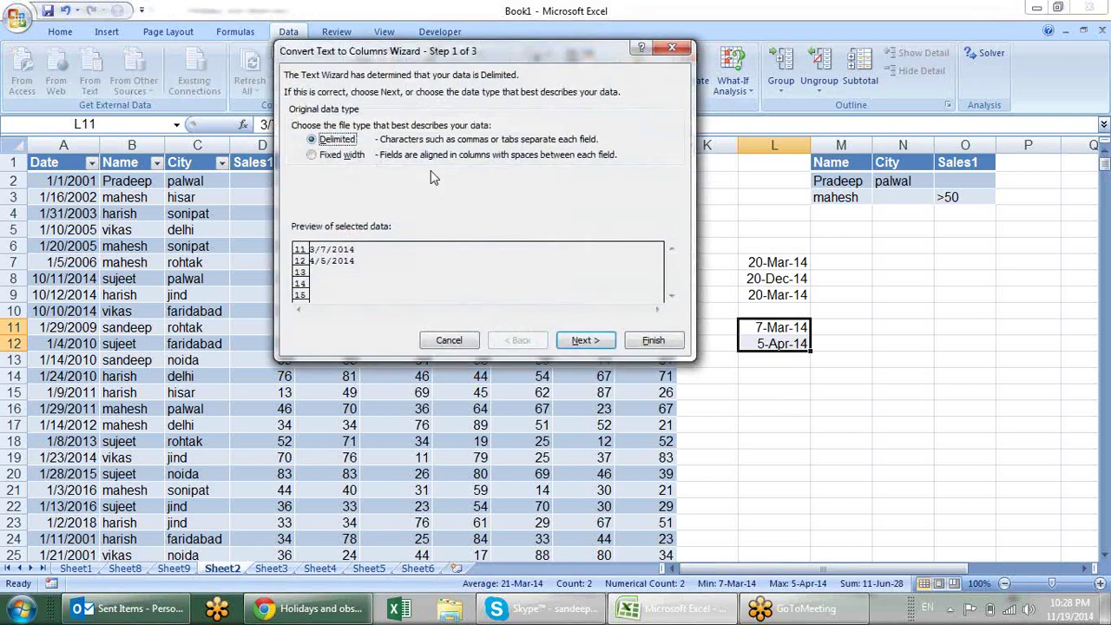
pyautogui.click(589, 344)
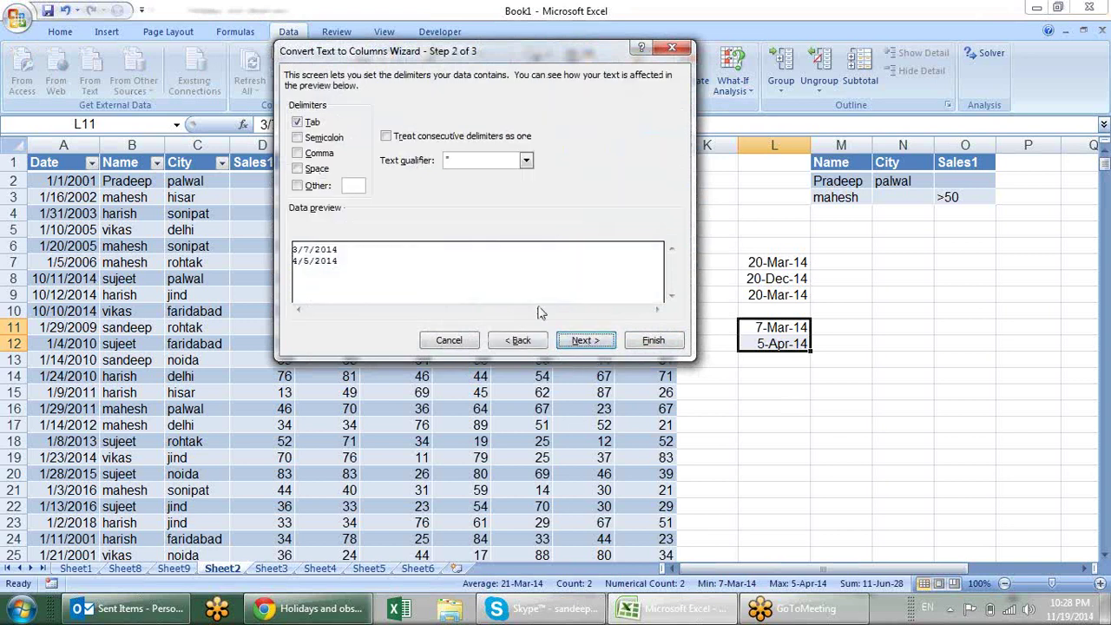
pyautogui.click(584, 342)
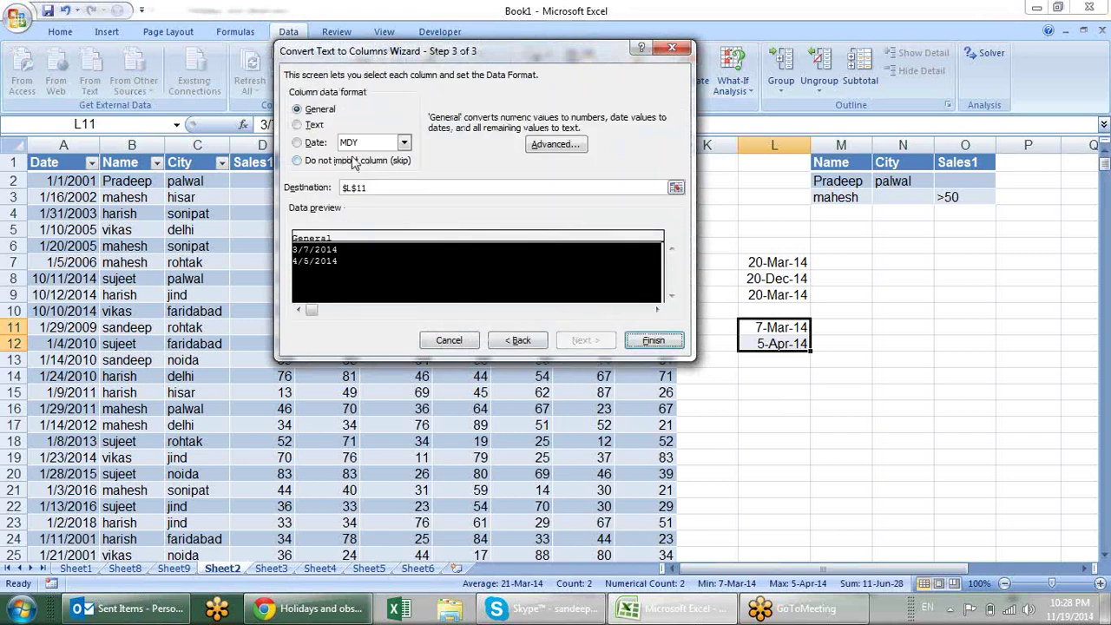
pyautogui.click(316, 144)
pyautogui.click(403, 142)
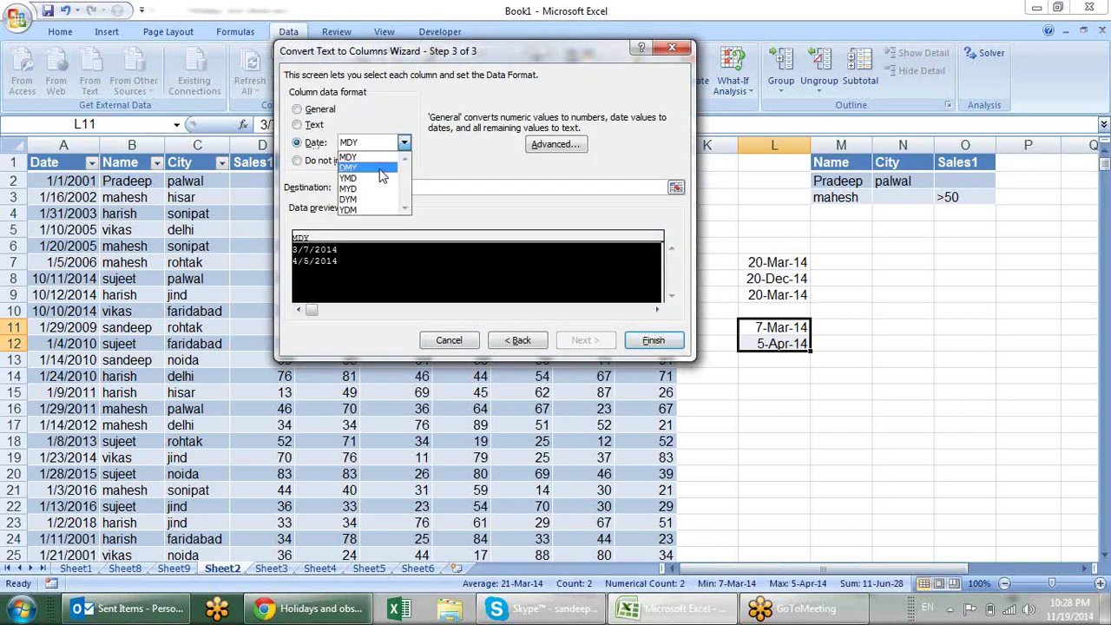
pyautogui.click(381, 165)
pyautogui.click(653, 339)
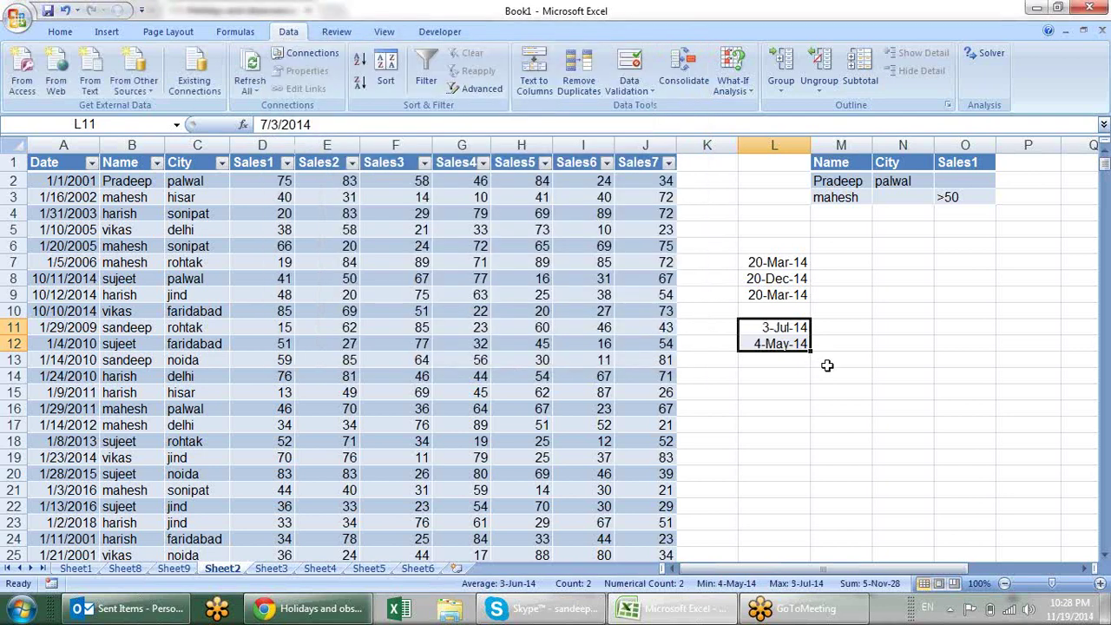
pyautogui.click(815, 363)
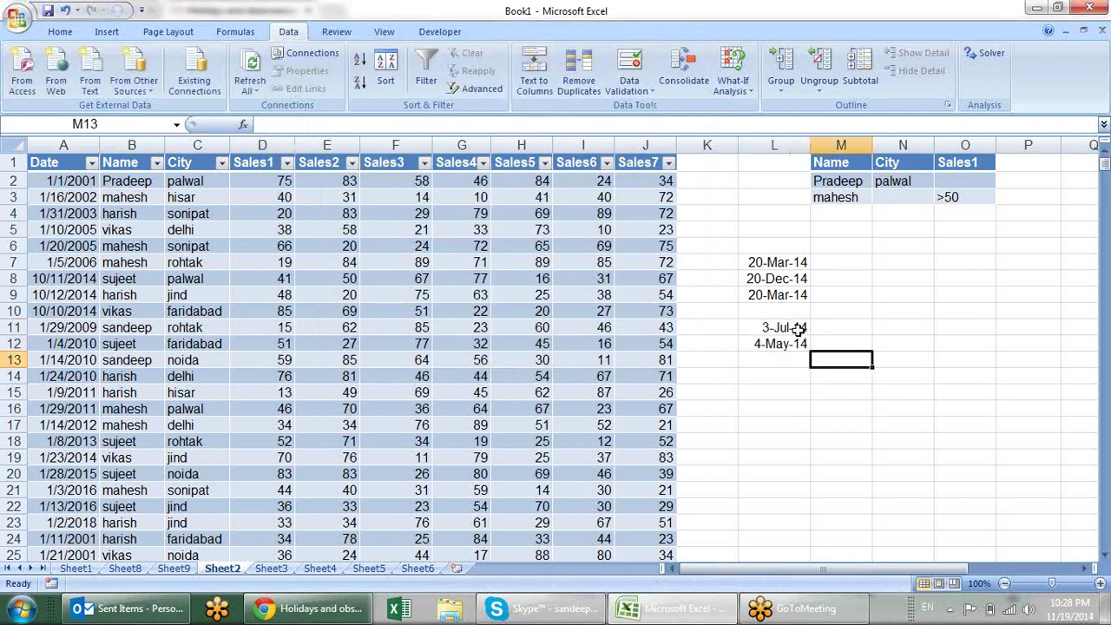
pyautogui.click(795, 330)
pyautogui.click(793, 343)
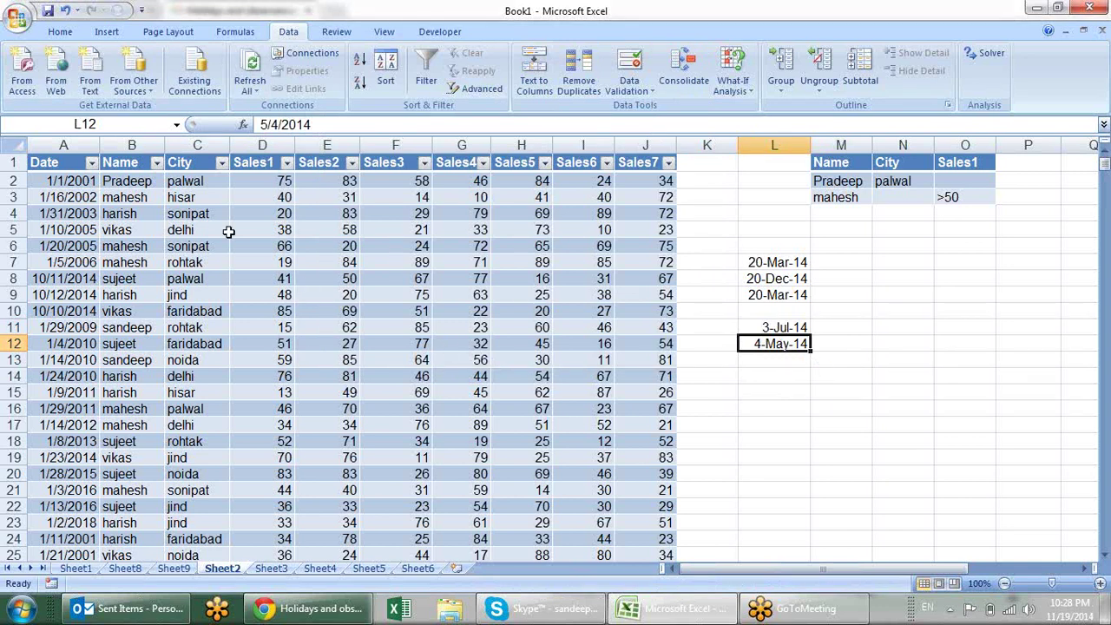
# - Copy the Name column B1:B14 and paste it into P1
pyautogui.moveTo(153, 177); pyautogui.dragTo(128, 457)
pyautogui.hotkey('ctrl', 'c')
pyautogui.press('Escape')
pyautogui.moveTo(121, 165); pyautogui.dragTo(119, 376)
pyautogui.hotkey('ctrl', 'c')
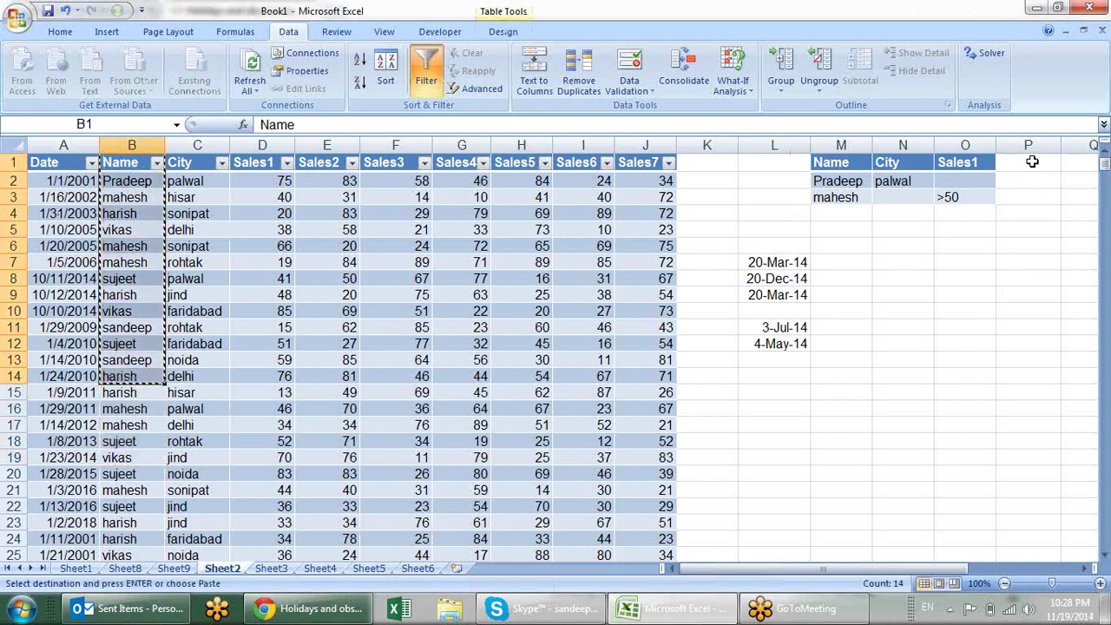
pyautogui.click(1033, 162)
pyautogui.press('Return')
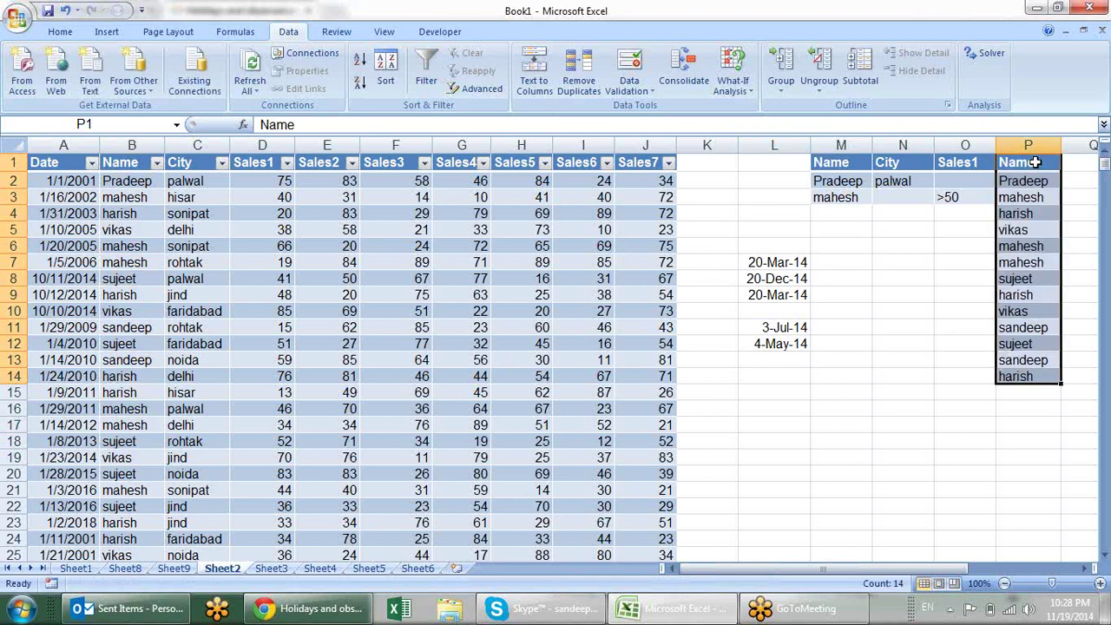
# - Remove duplicates from the pasted names in column P, leaving six unique names
pyautogui.click(578, 74)
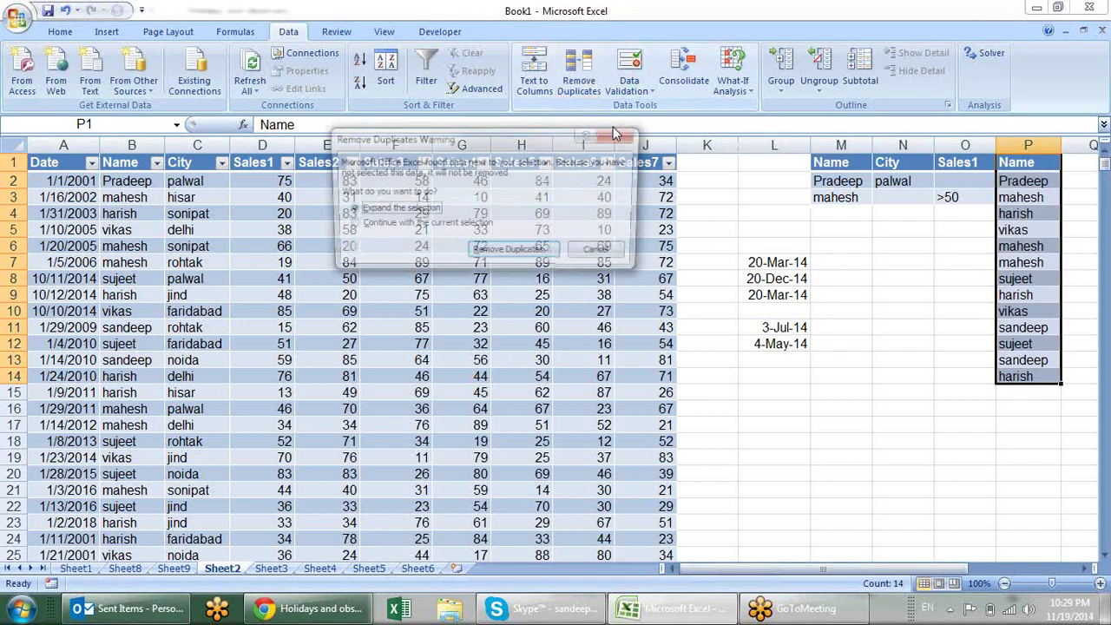
pyautogui.click(398, 226)
pyautogui.click(510, 253)
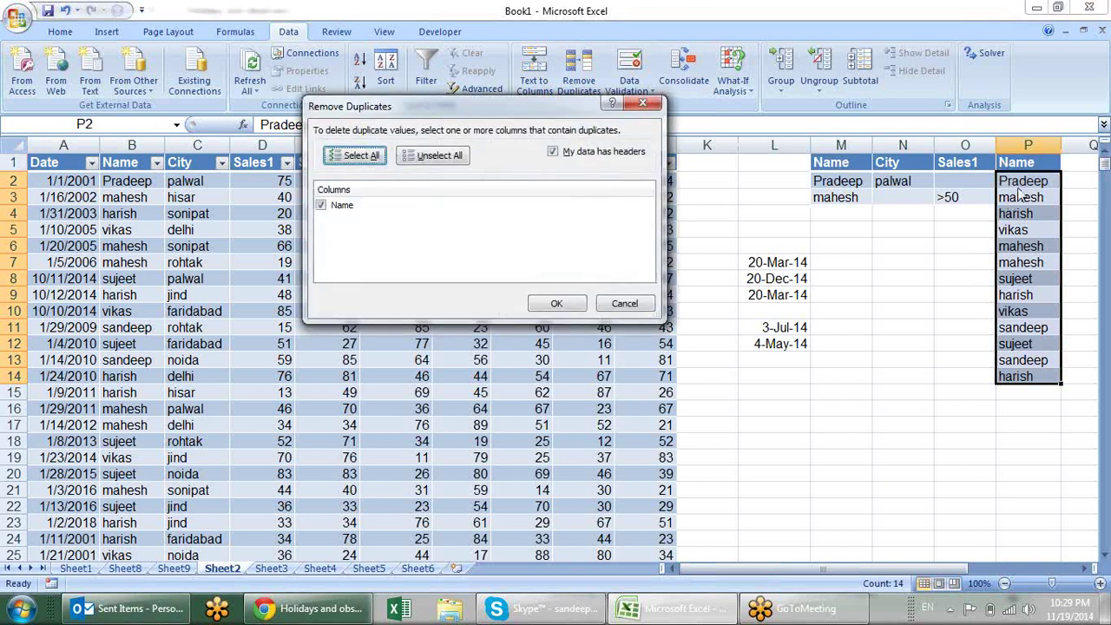
pyautogui.click(561, 302)
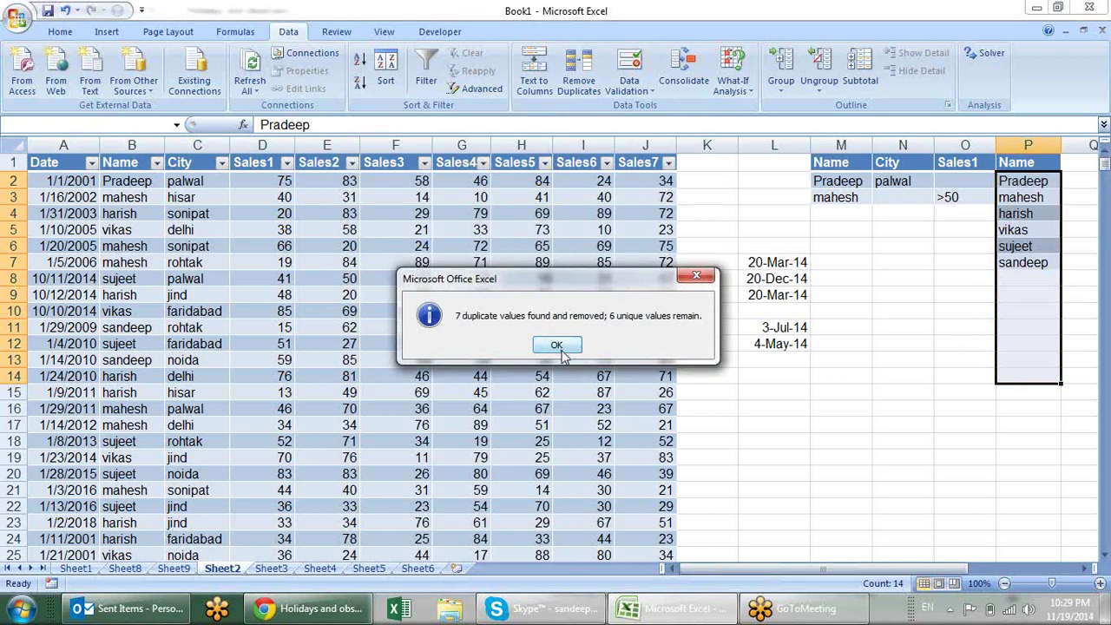
pyautogui.click(559, 347)
pyautogui.click(944, 425)
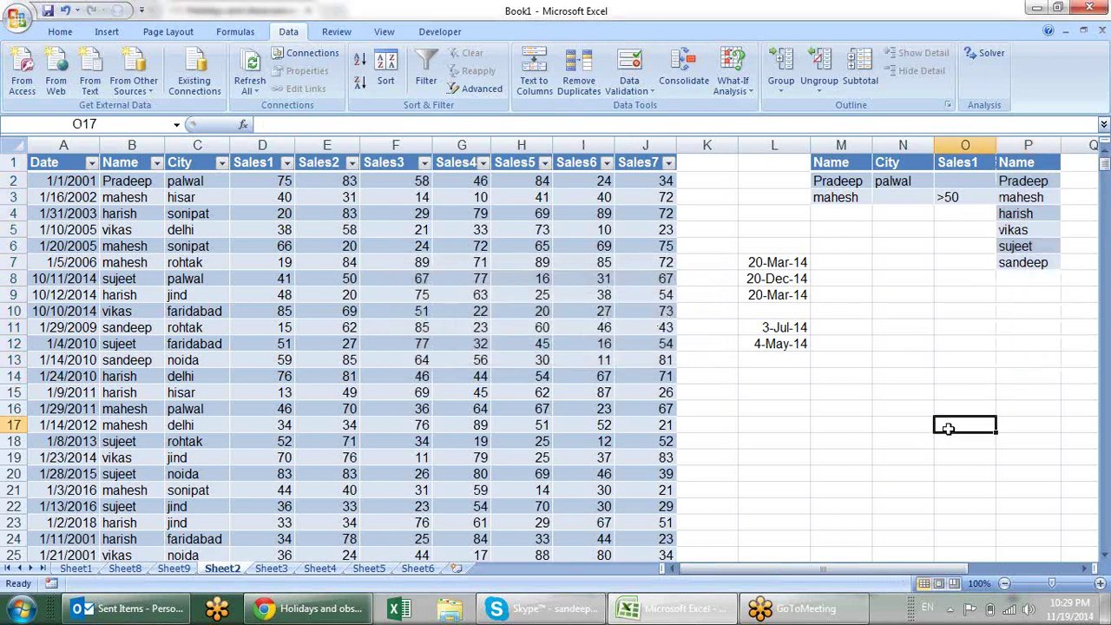
# - On Sheet3, apply All Borders to cells A1:A8
pyautogui.click(643, 89)
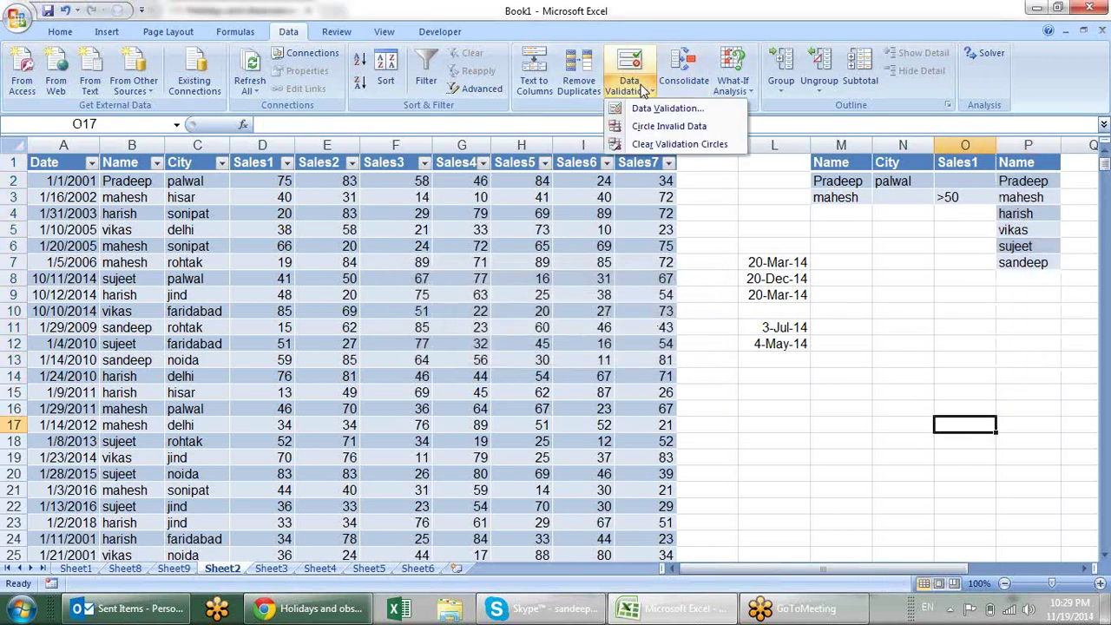
pyautogui.click(274, 568)
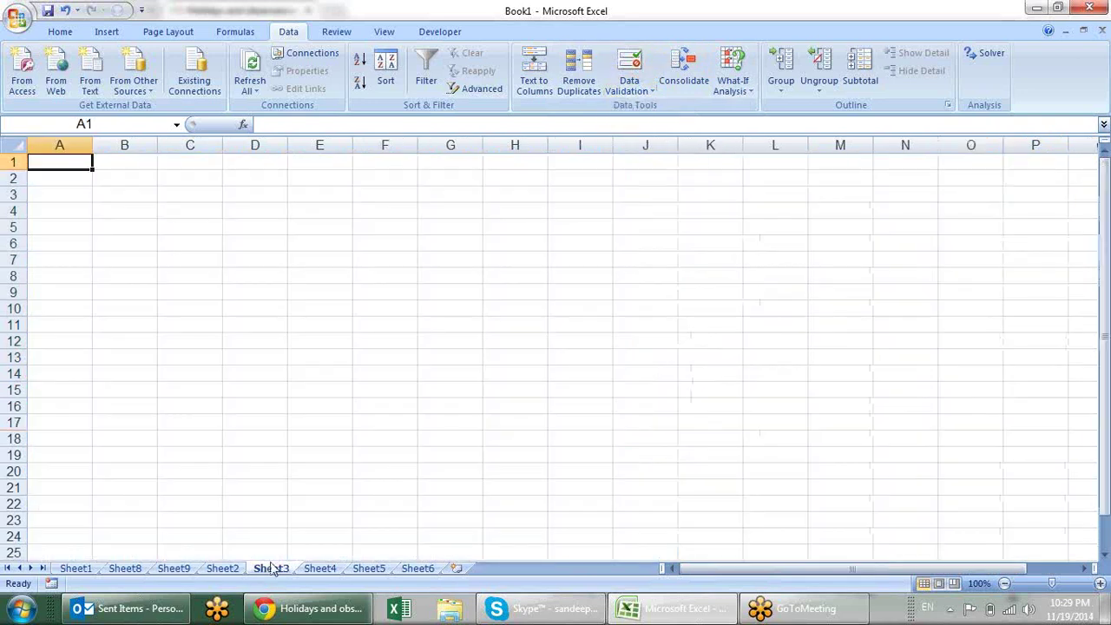
pyautogui.click(118, 192)
pyautogui.moveTo(80, 163); pyautogui.dragTo(77, 286)
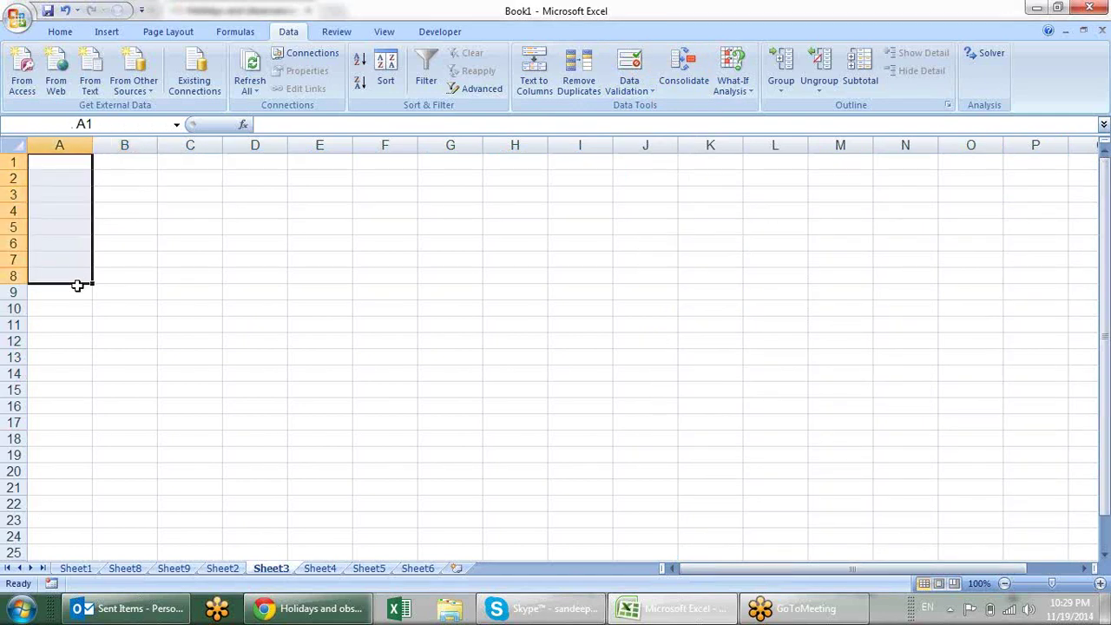
pyautogui.hotkey('alt', 'h')
pyautogui.press('b')
pyautogui.press('a')
pyautogui.click(407, 295)
pyautogui.click(67, 167)
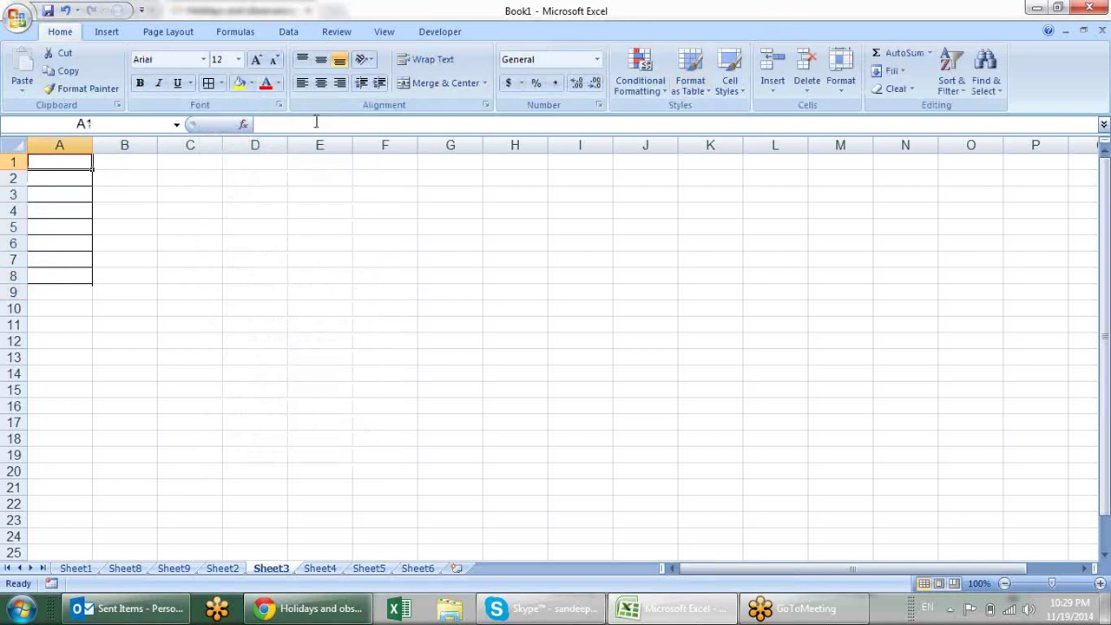
pyautogui.click(290, 32)
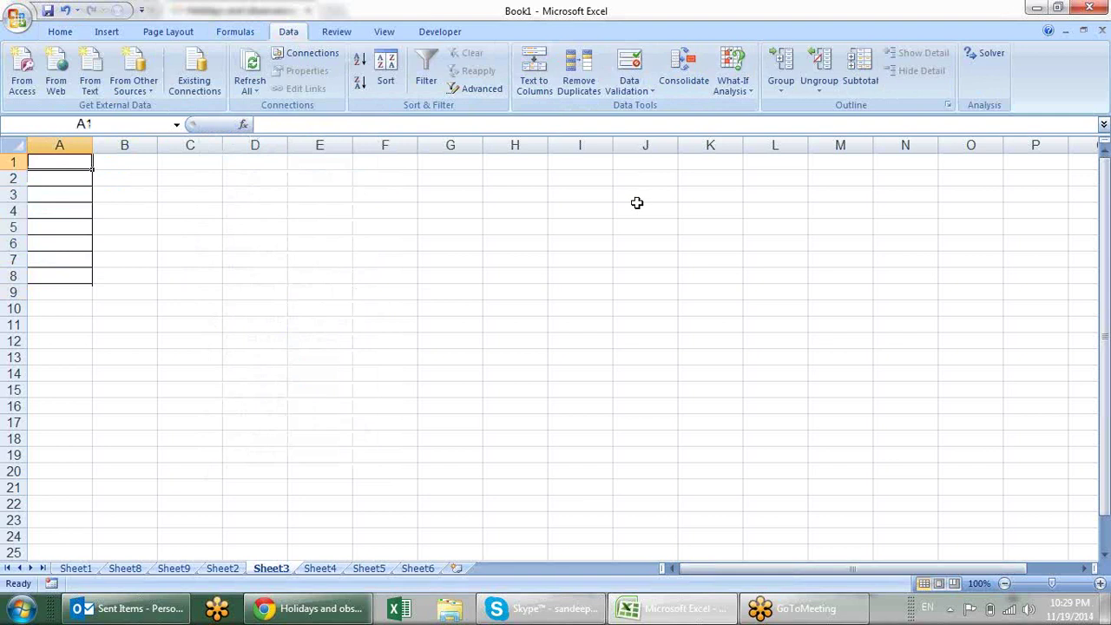
# - Add a validation rule to A1:A8 allowing whole numbers between 10 and 50
pyautogui.click(625, 66)
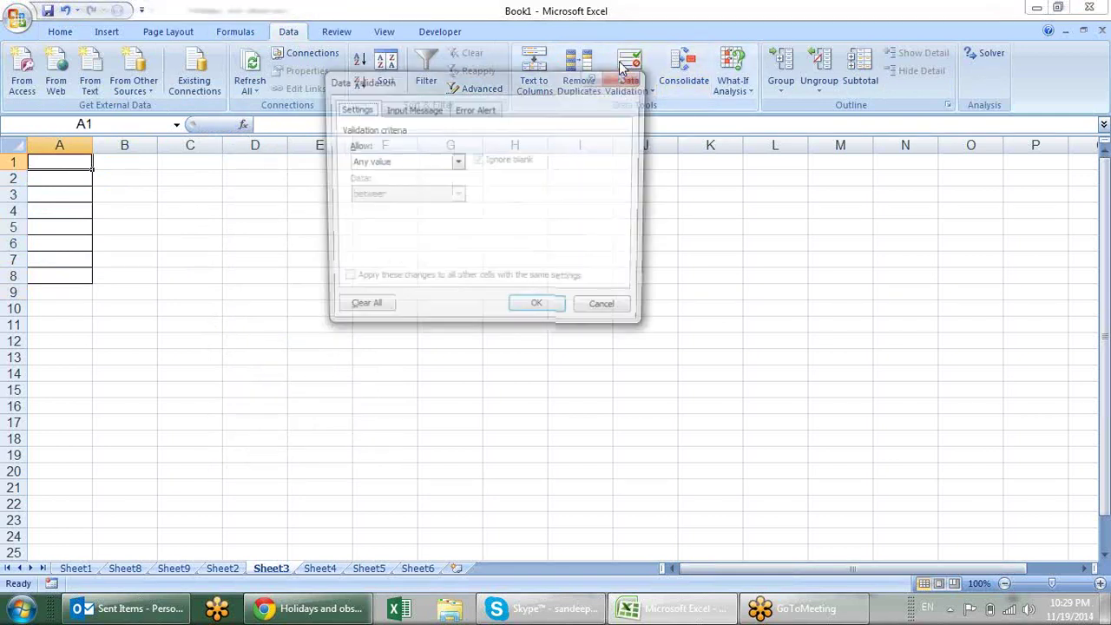
pyautogui.click(455, 162)
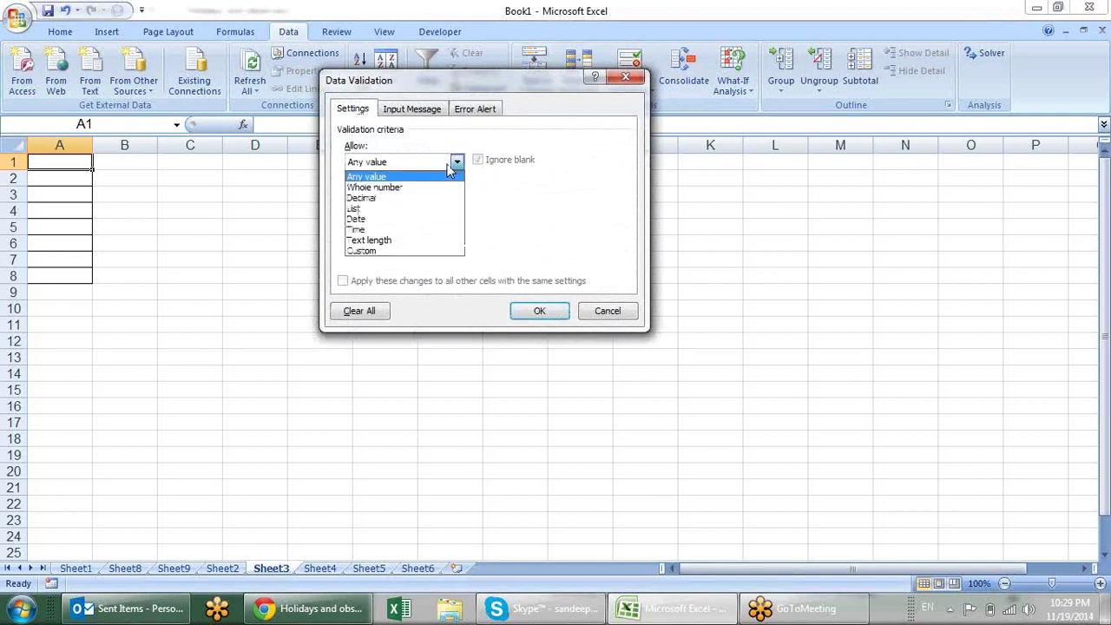
pyautogui.click(436, 187)
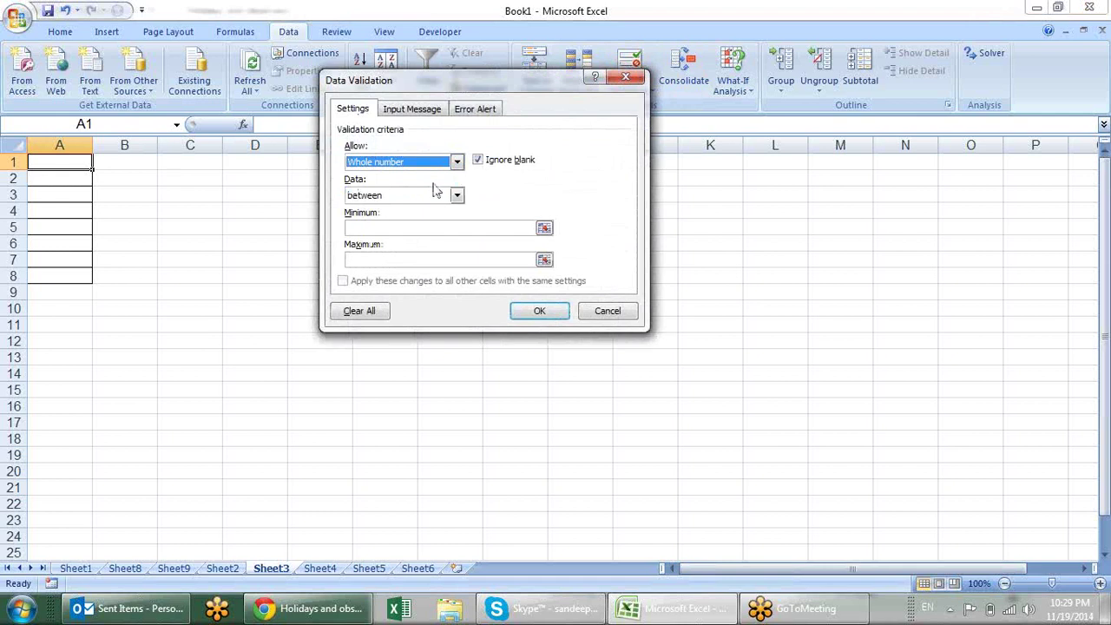
pyautogui.click(439, 229)
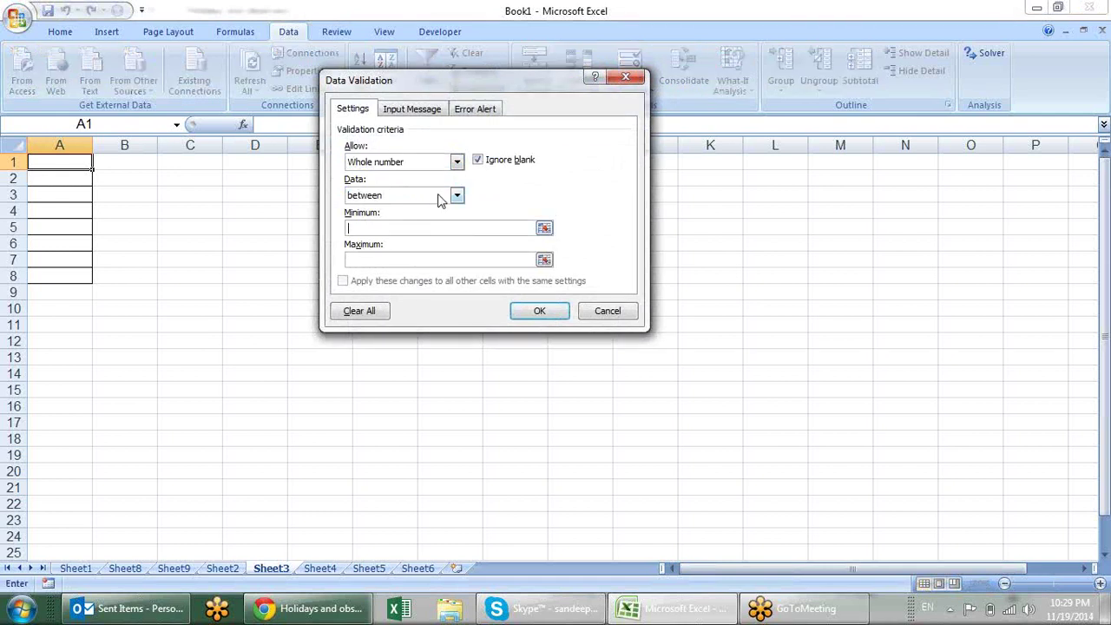
pyautogui.click(457, 196)
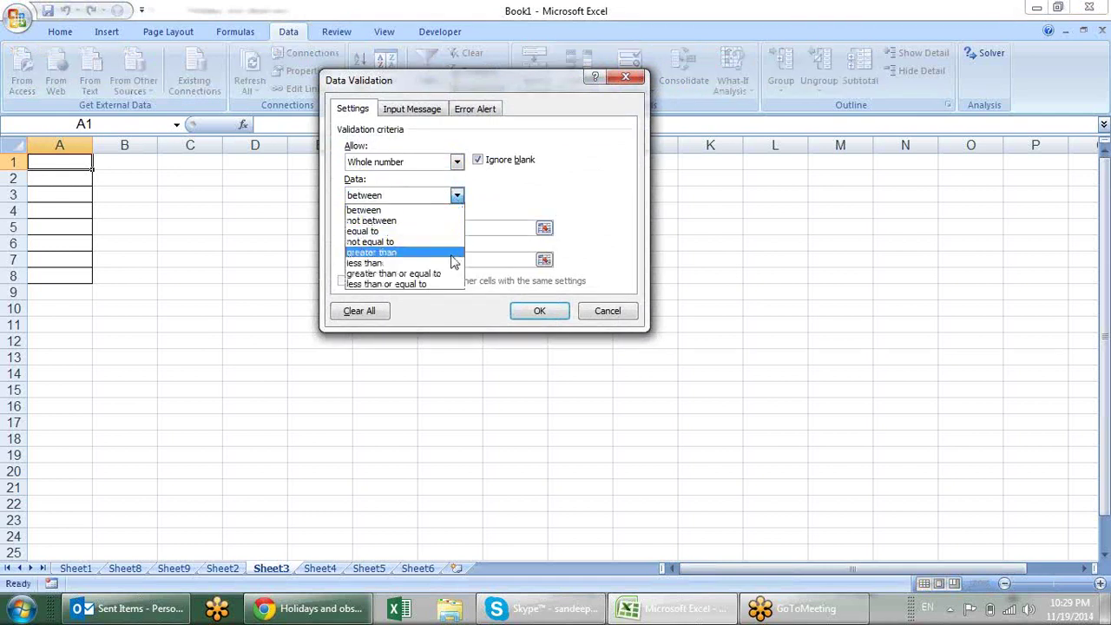
pyautogui.click(505, 178)
pyautogui.click(398, 227)
pyautogui.click(417, 255)
pyautogui.write('50')
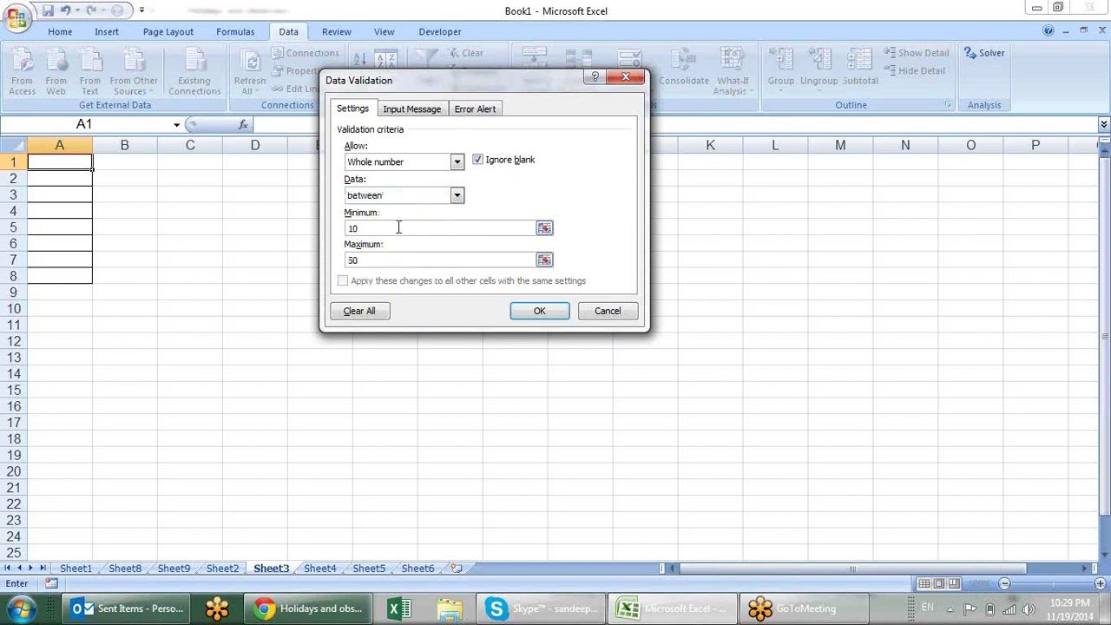
pyautogui.click(535, 312)
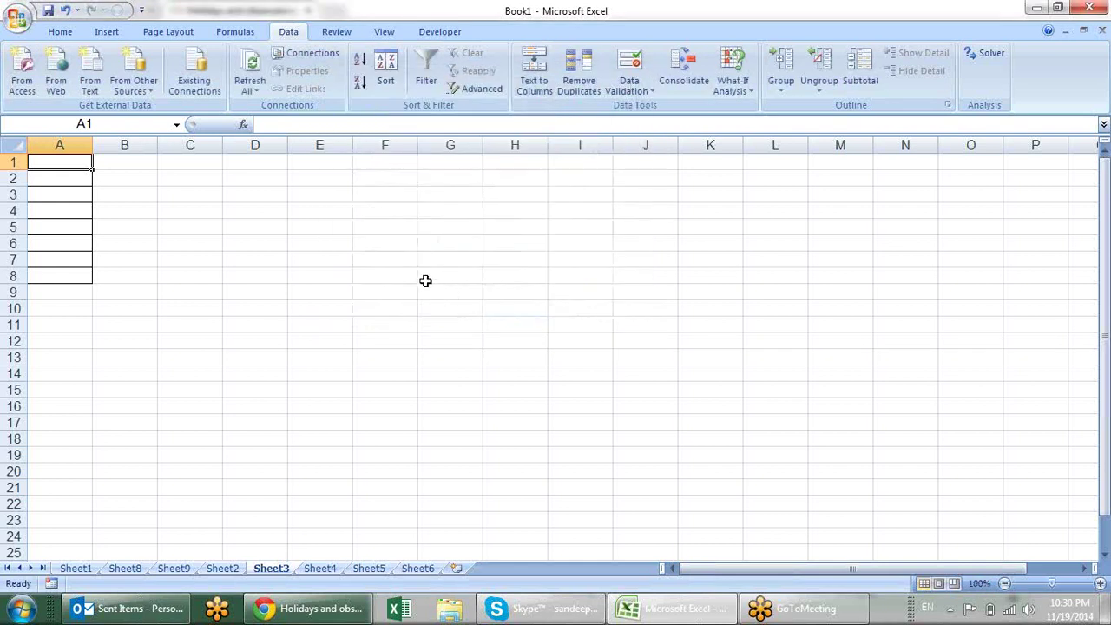
# - Enter 9 in A1 to see it rejected, then enter 11, which is accepted
pyautogui.write('9')
pyautogui.press('Return')
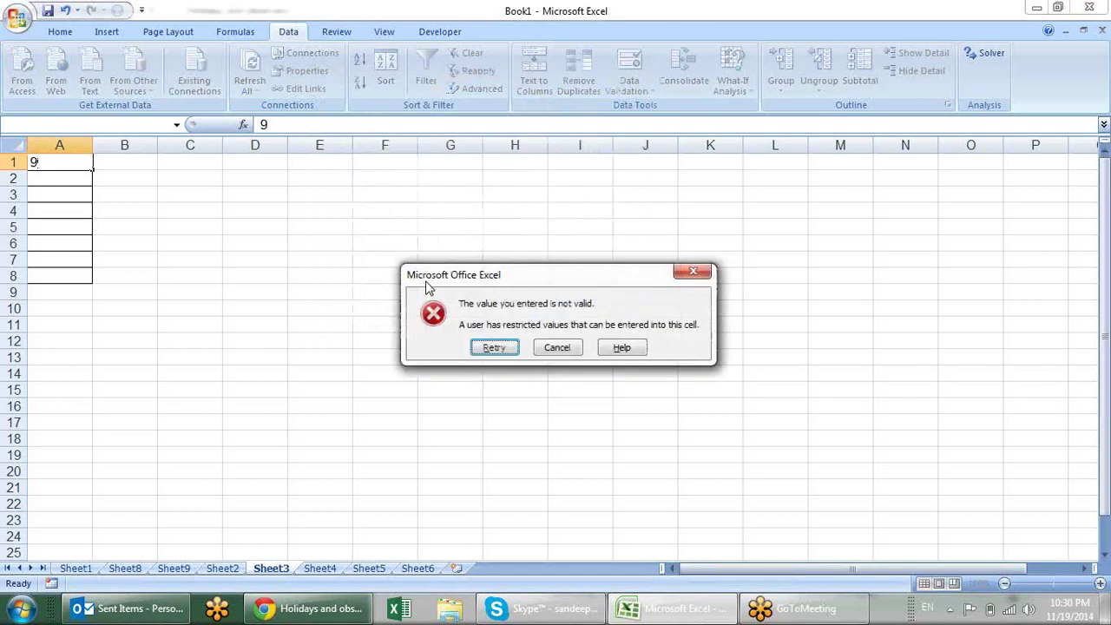
pyautogui.press('Escape')
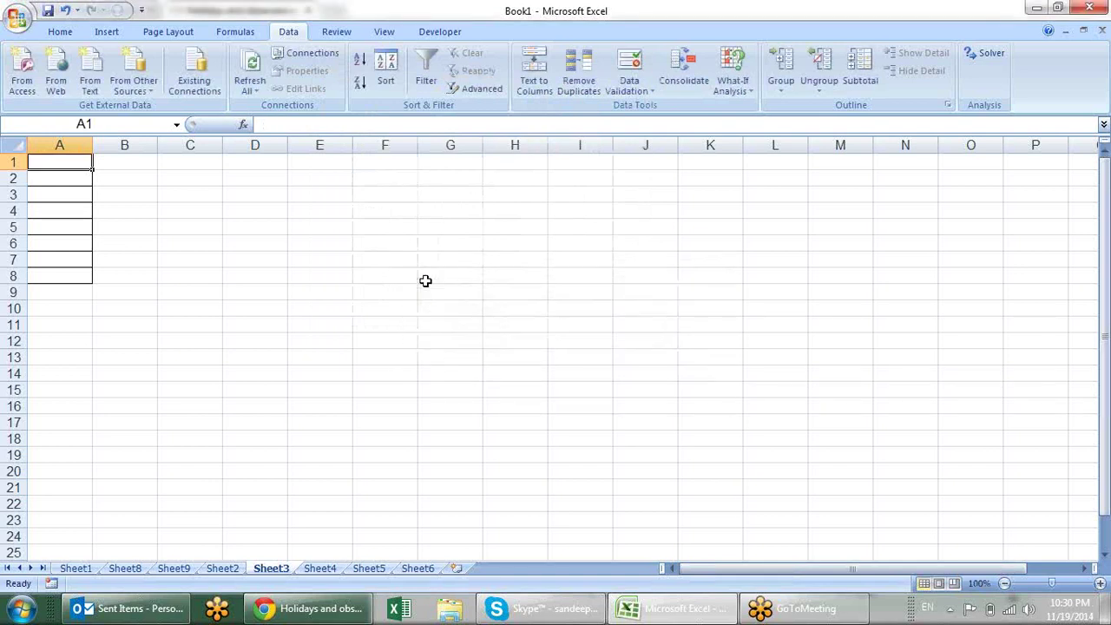
pyautogui.write('11')
pyautogui.press('Return')
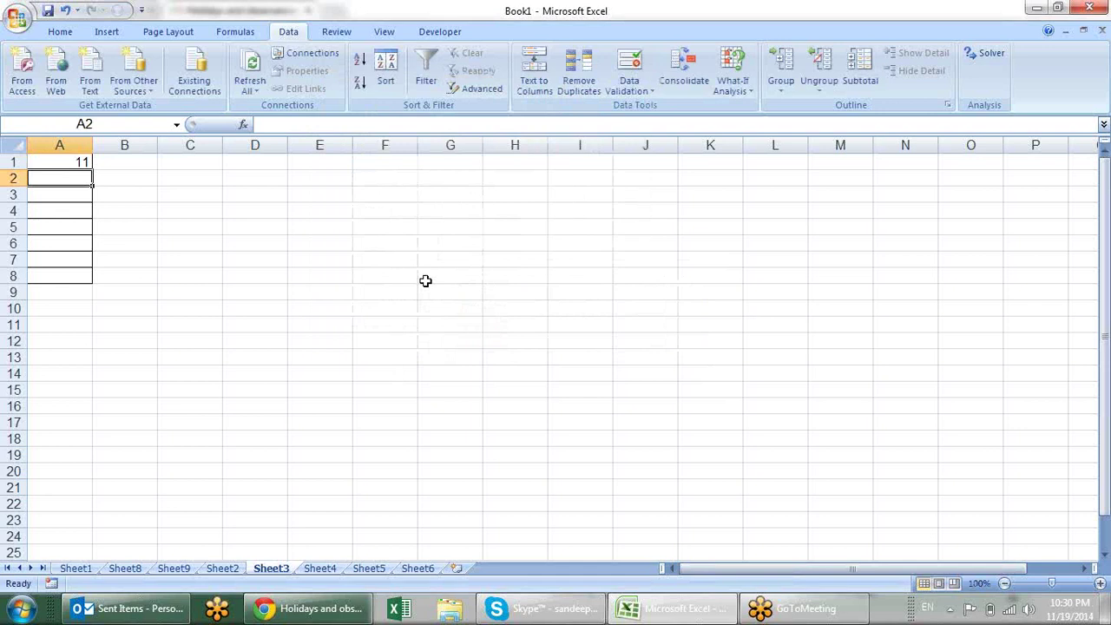
pyautogui.press('Up')
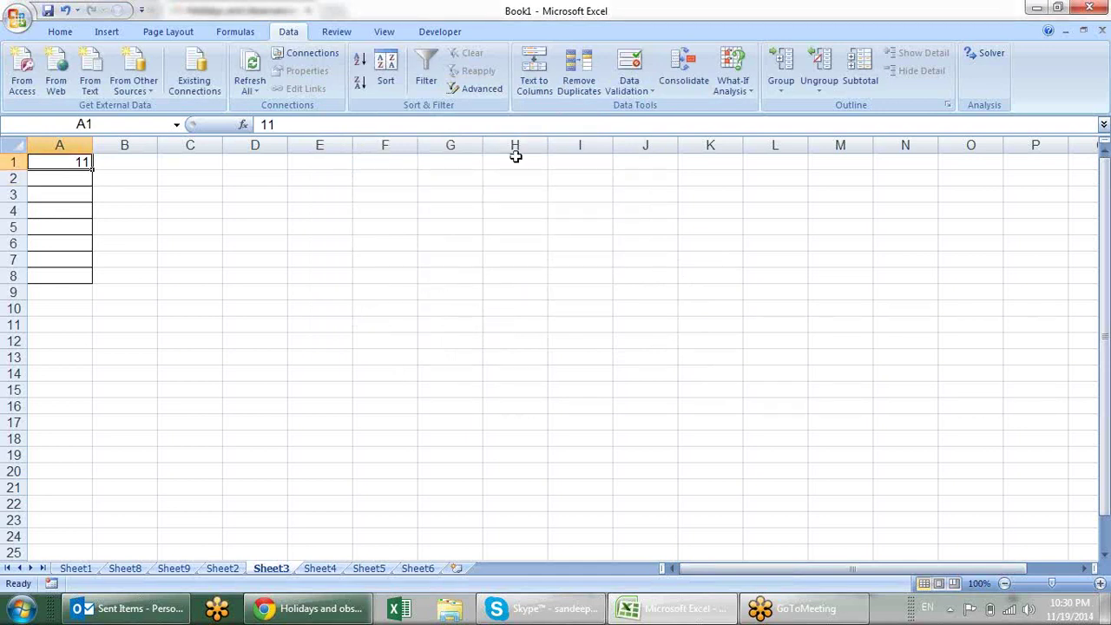
# - Switch A1's validation to Decimal and try entering 10.5, which gets rejected
pyautogui.click(647, 73)
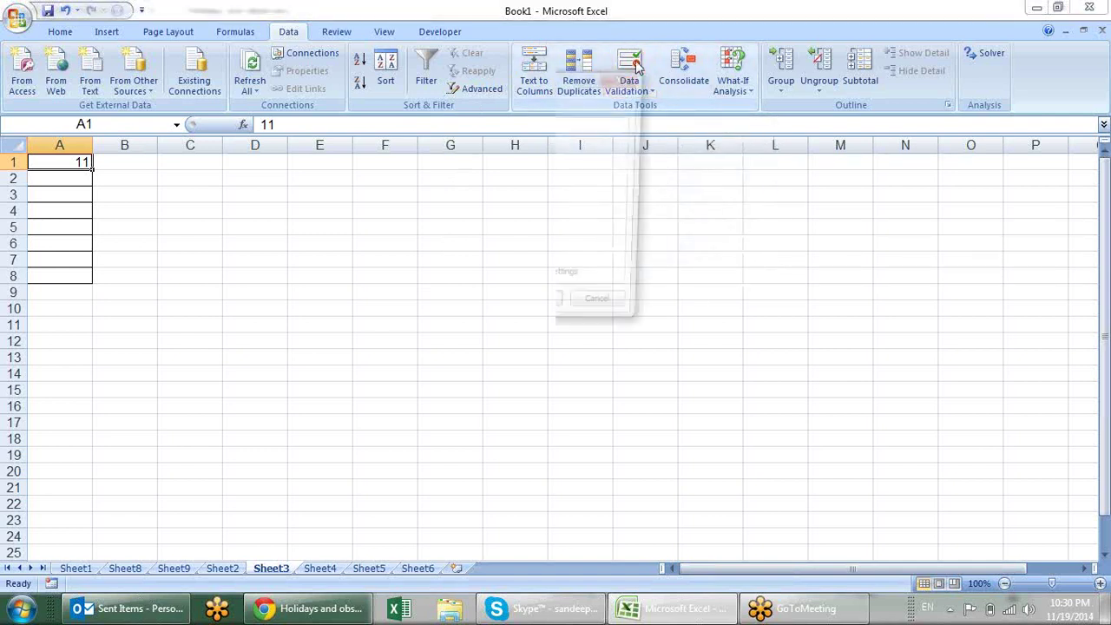
pyautogui.click(457, 163)
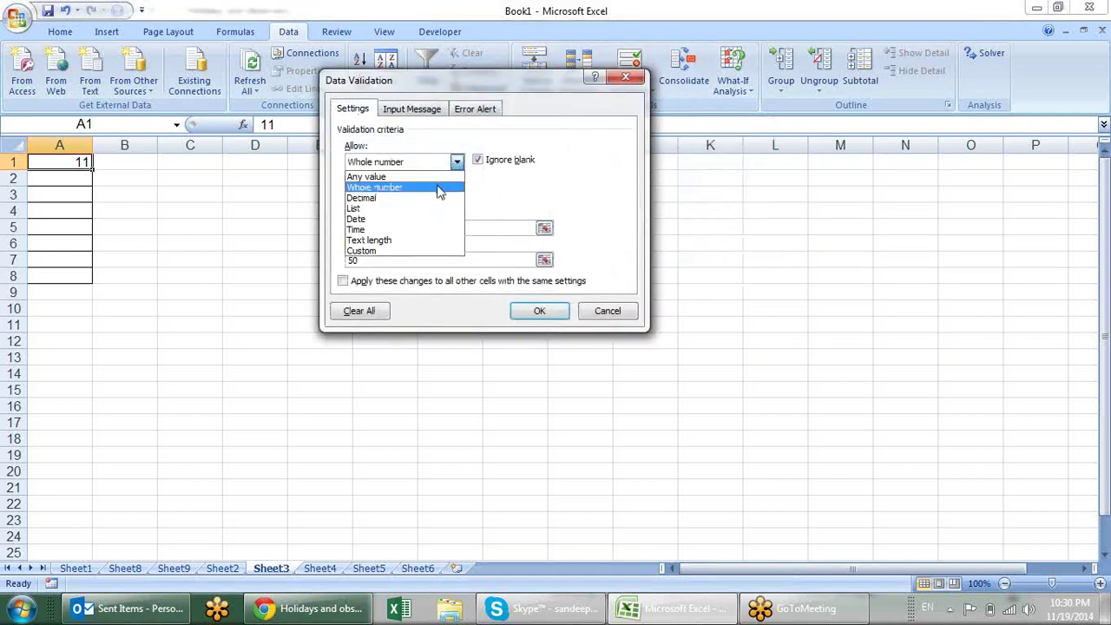
pyautogui.click(435, 199)
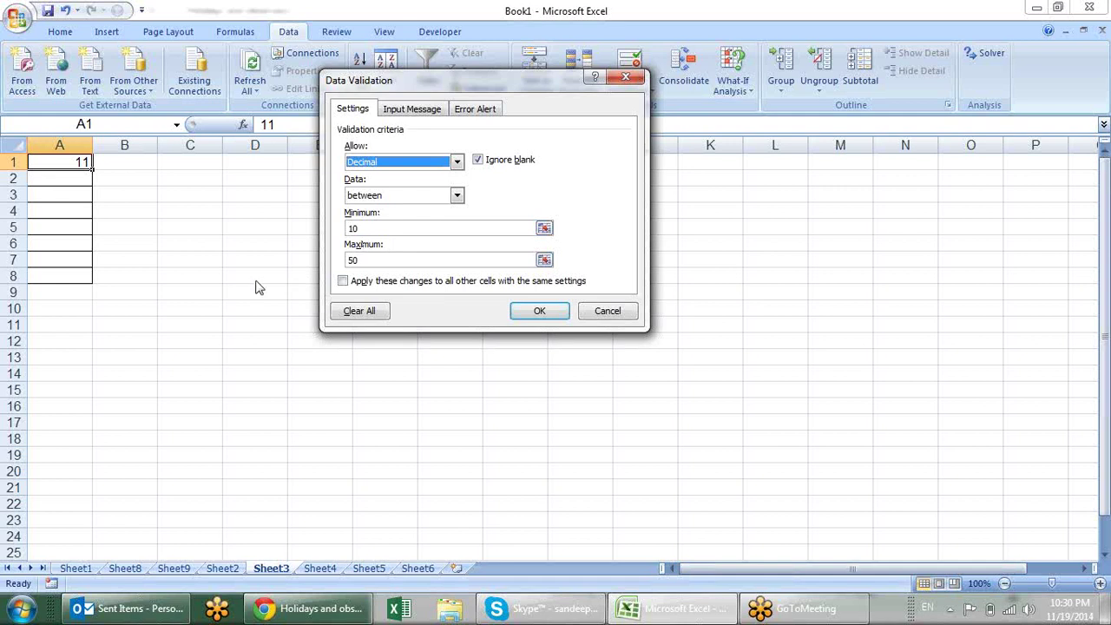
pyautogui.press('Return')
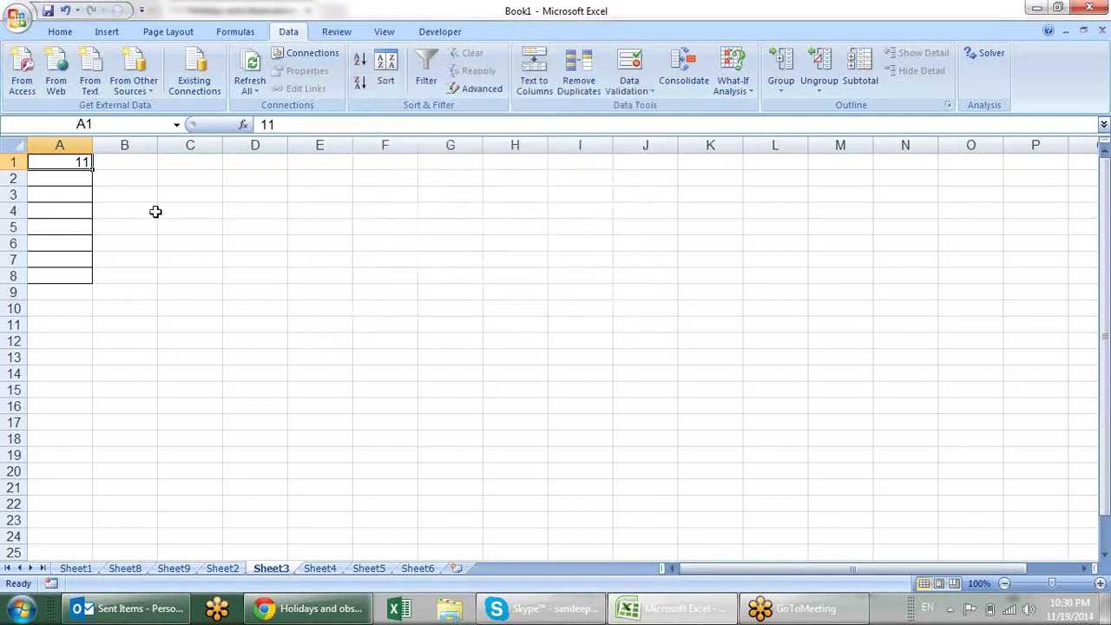
pyautogui.write('10.5')
pyautogui.press('Return')
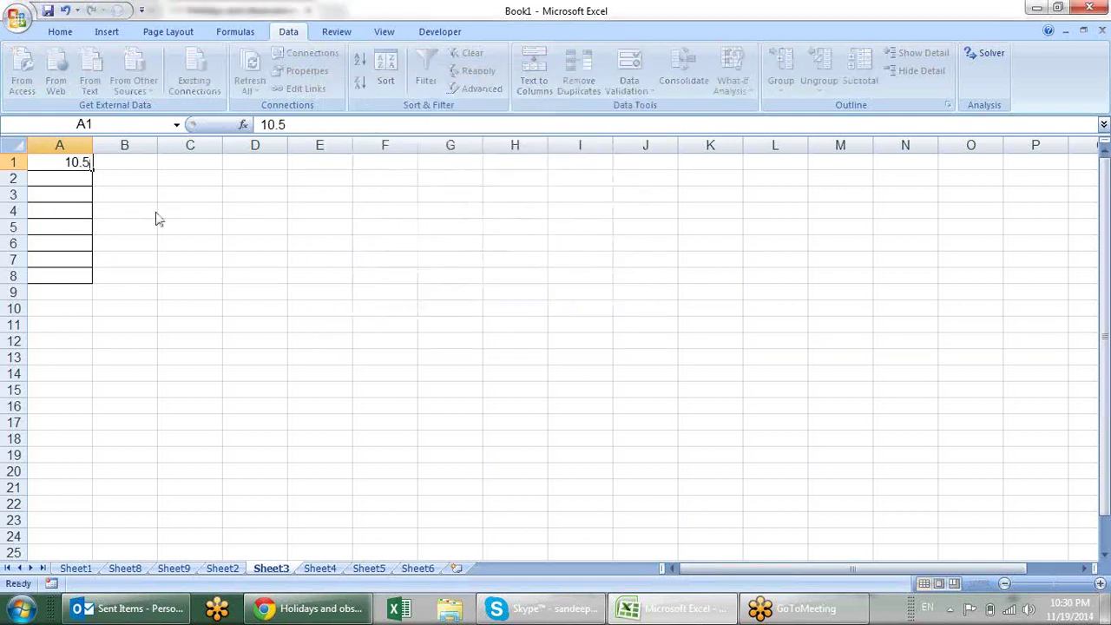
pyautogui.press('Escape')
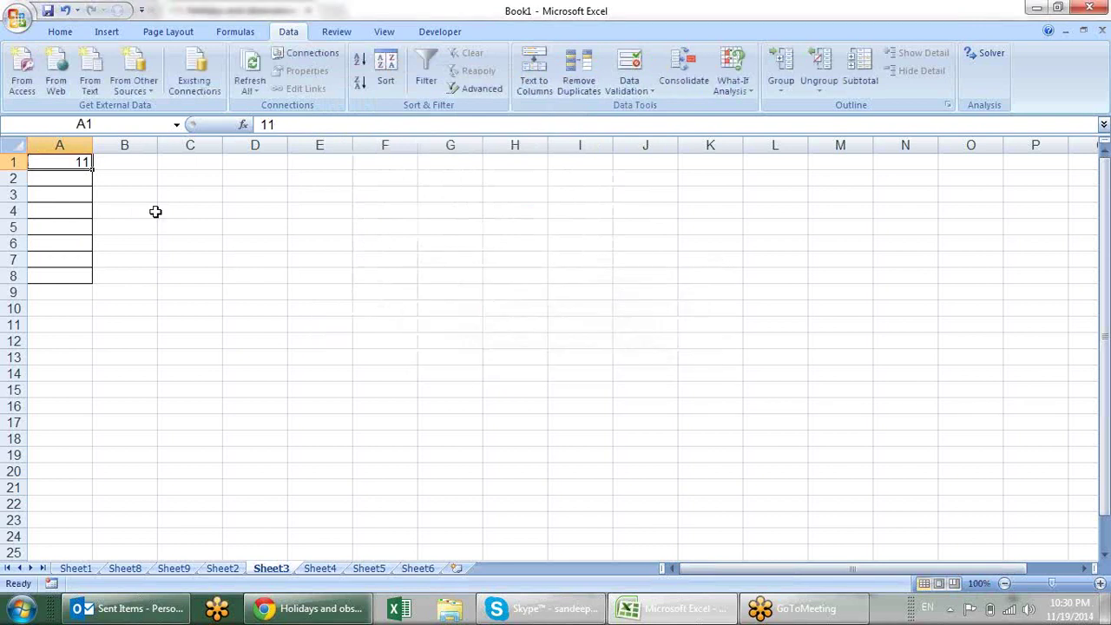
# - Reapply the Decimal 10–50 rule to A1 and enter 10.5 successfully
pyautogui.click(648, 63)
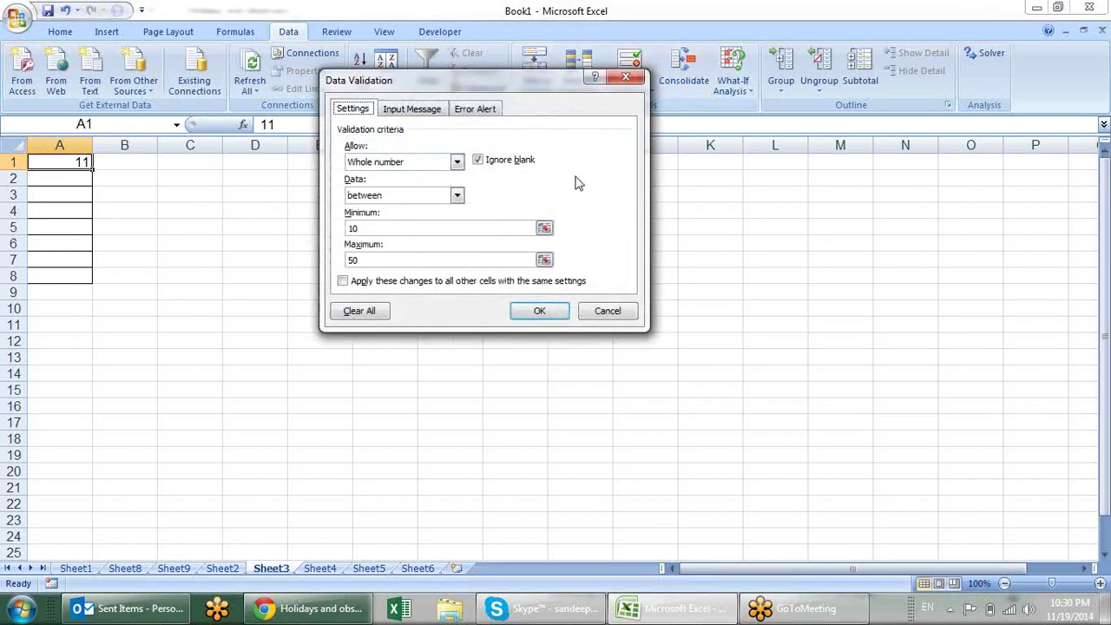
pyautogui.click(456, 162)
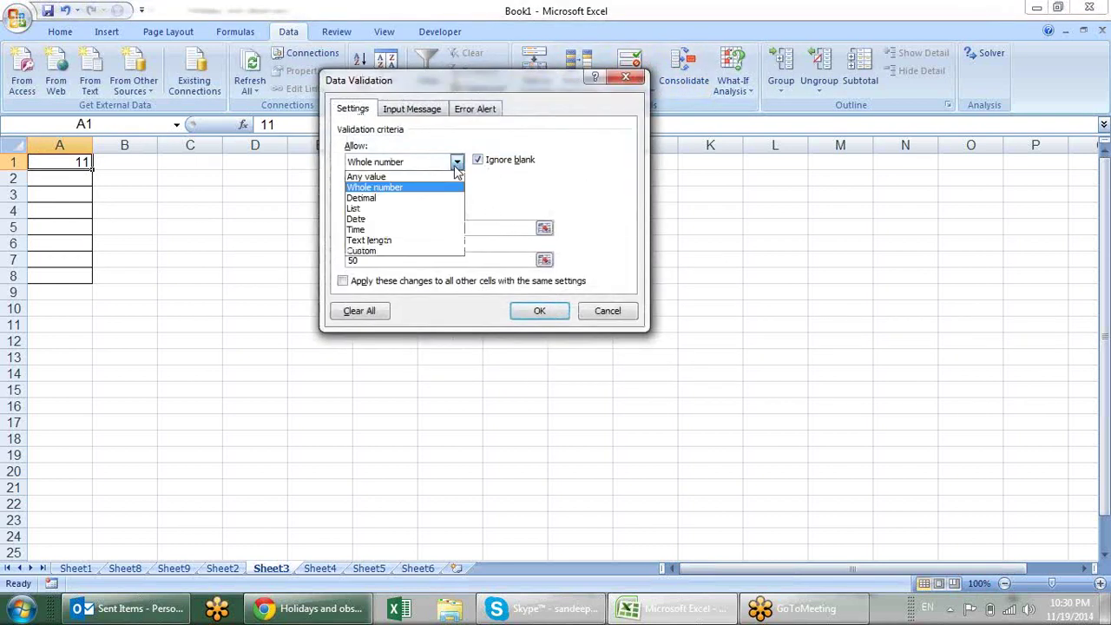
pyautogui.click(421, 198)
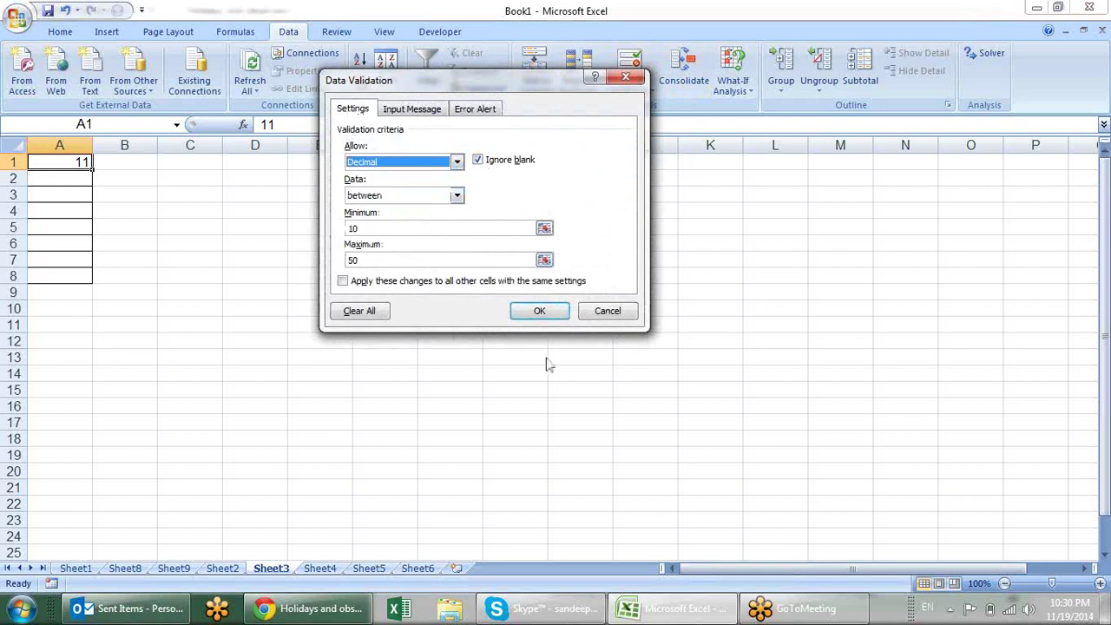
pyautogui.click(540, 313)
pyautogui.write('10.')
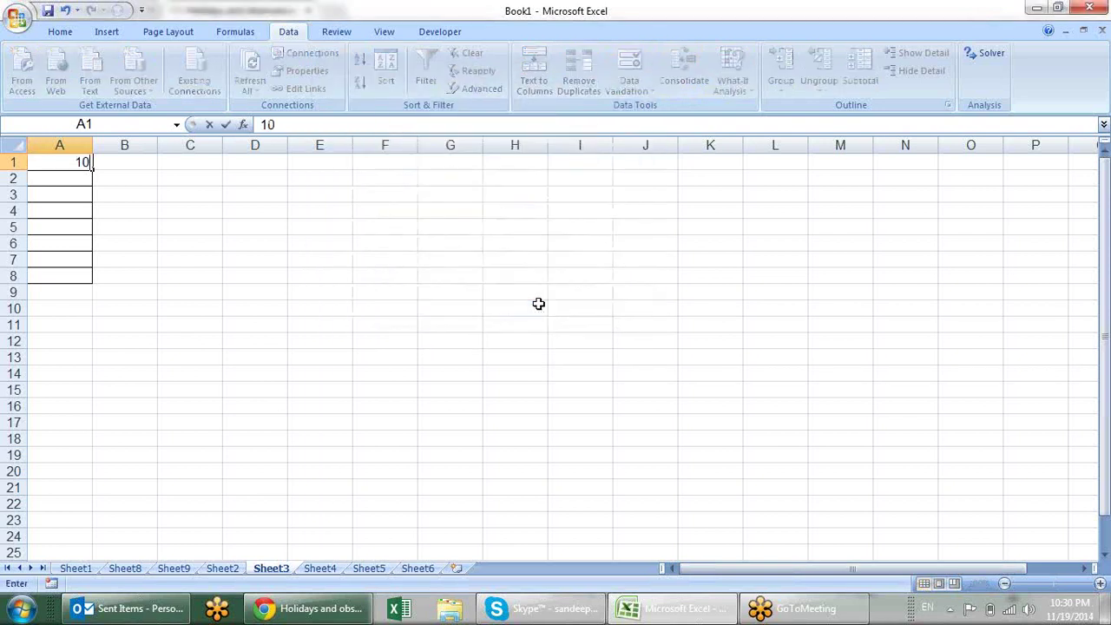
pyautogui.write('5')
pyautogui.press('Return')
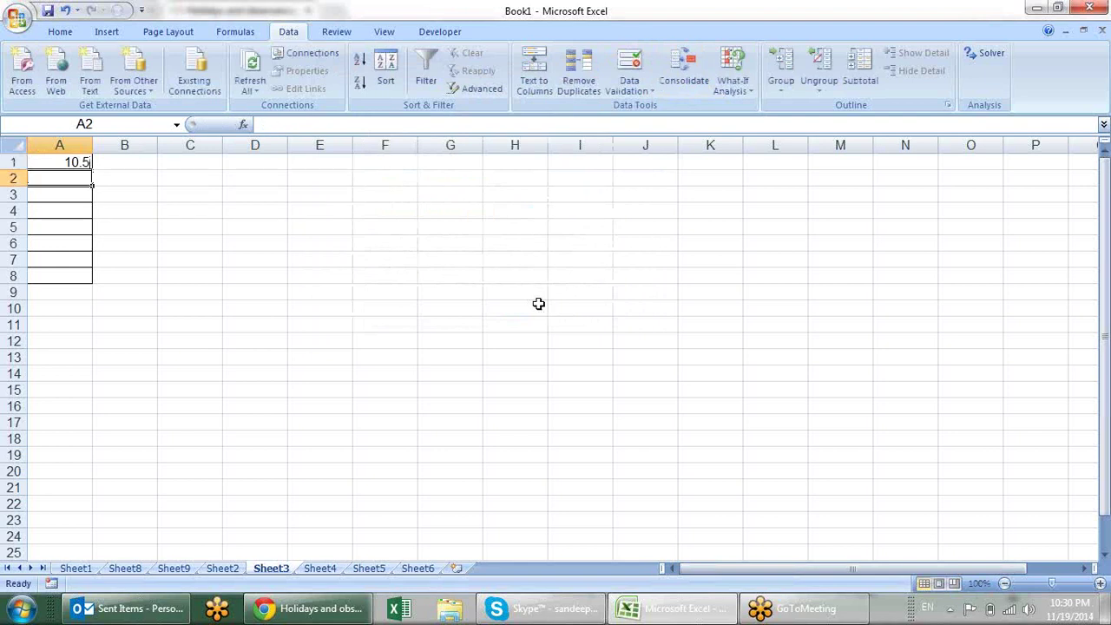
pyautogui.click(76, 169)
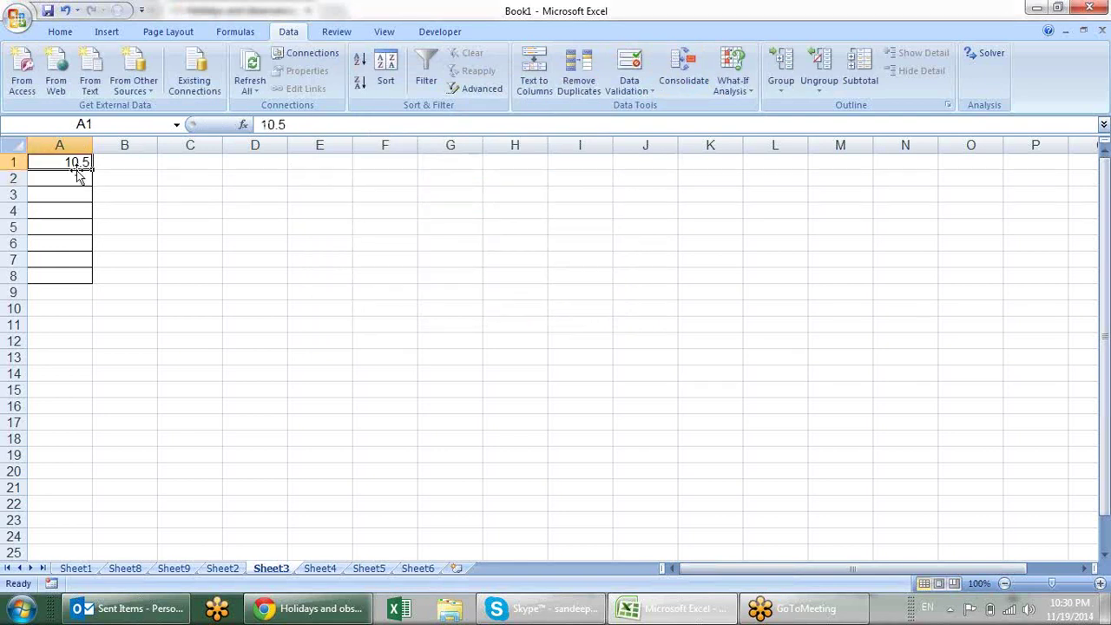
pyautogui.click(629, 62)
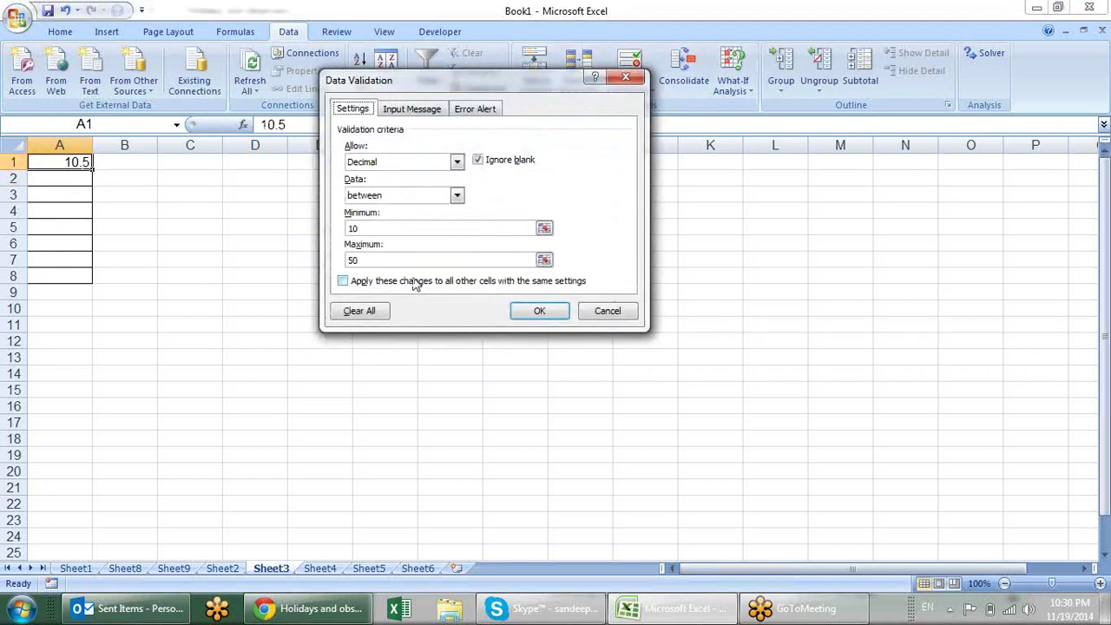
pyautogui.click(455, 195)
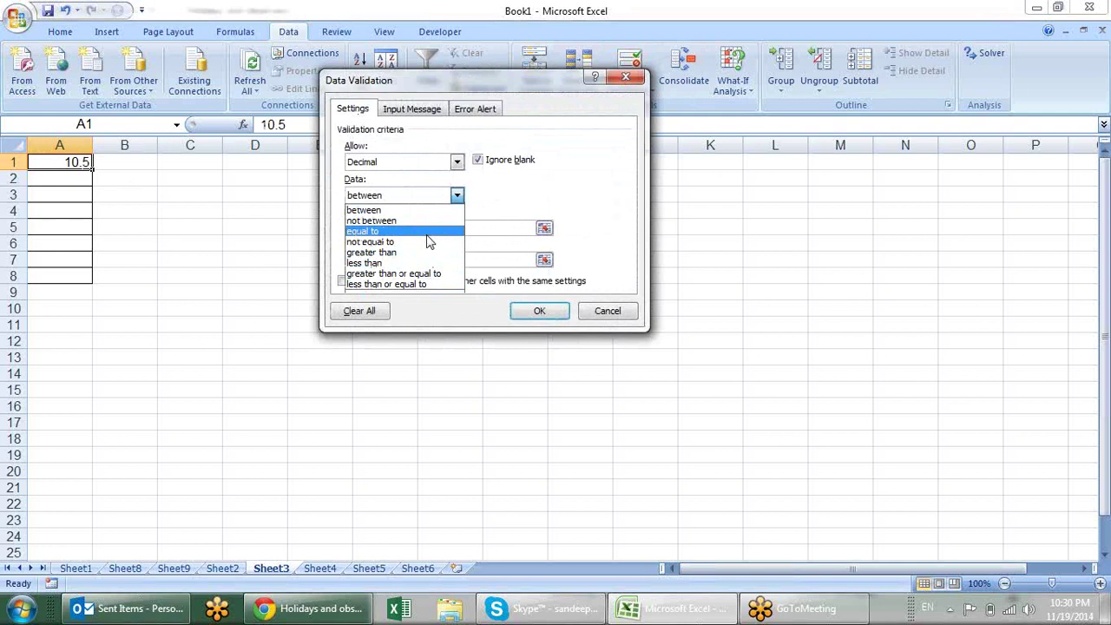
pyautogui.click(432, 252)
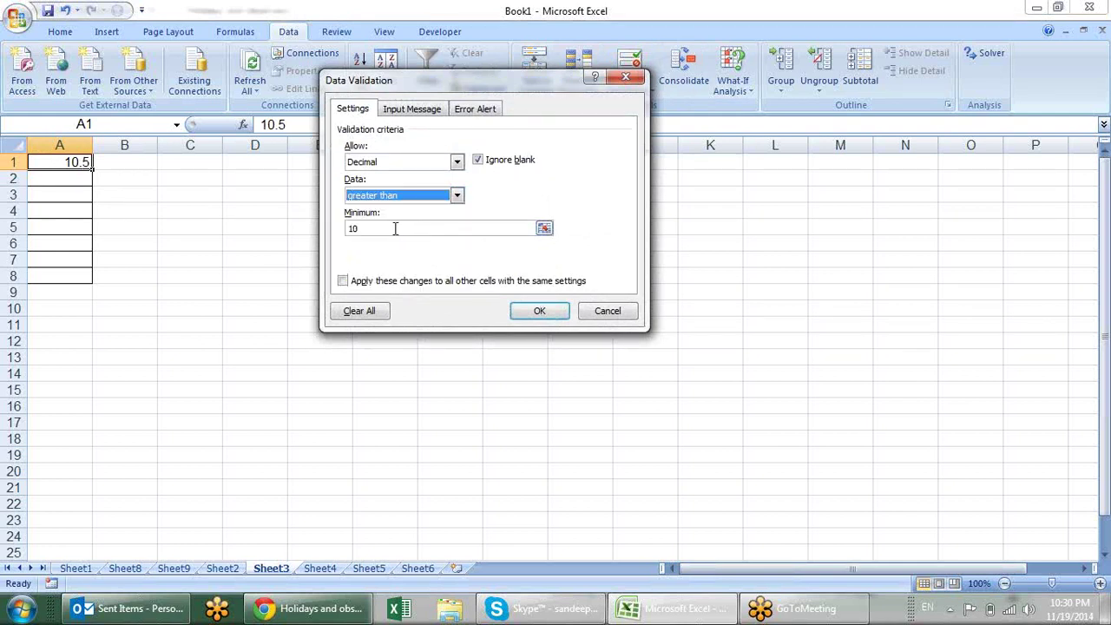
pyautogui.click(458, 194)
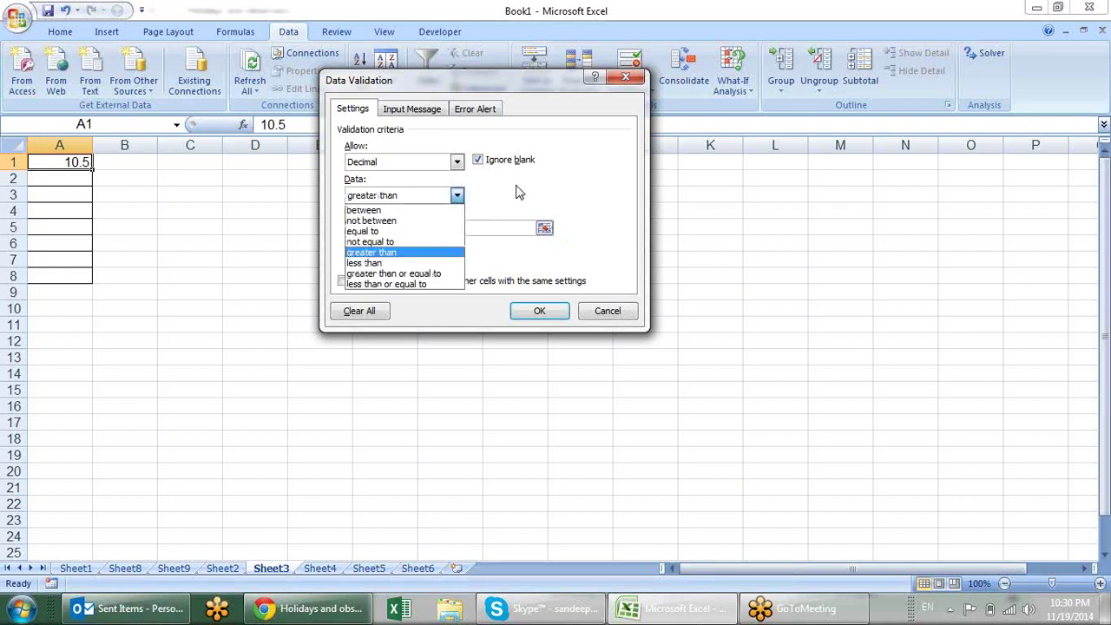
pyautogui.click(484, 189)
pyautogui.click(456, 162)
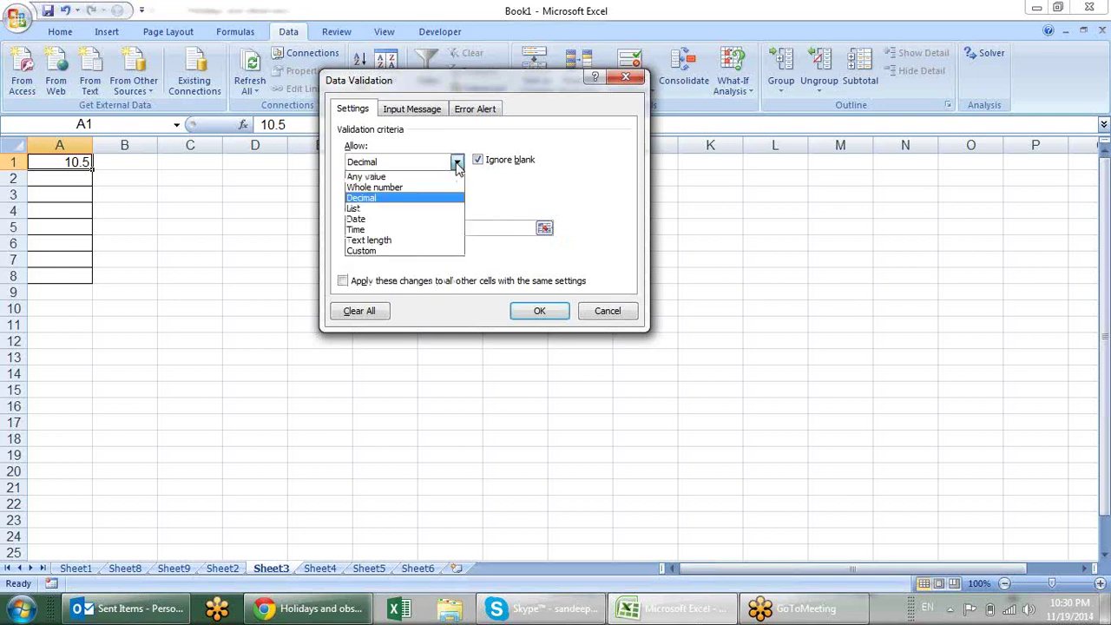
pyautogui.click(436, 210)
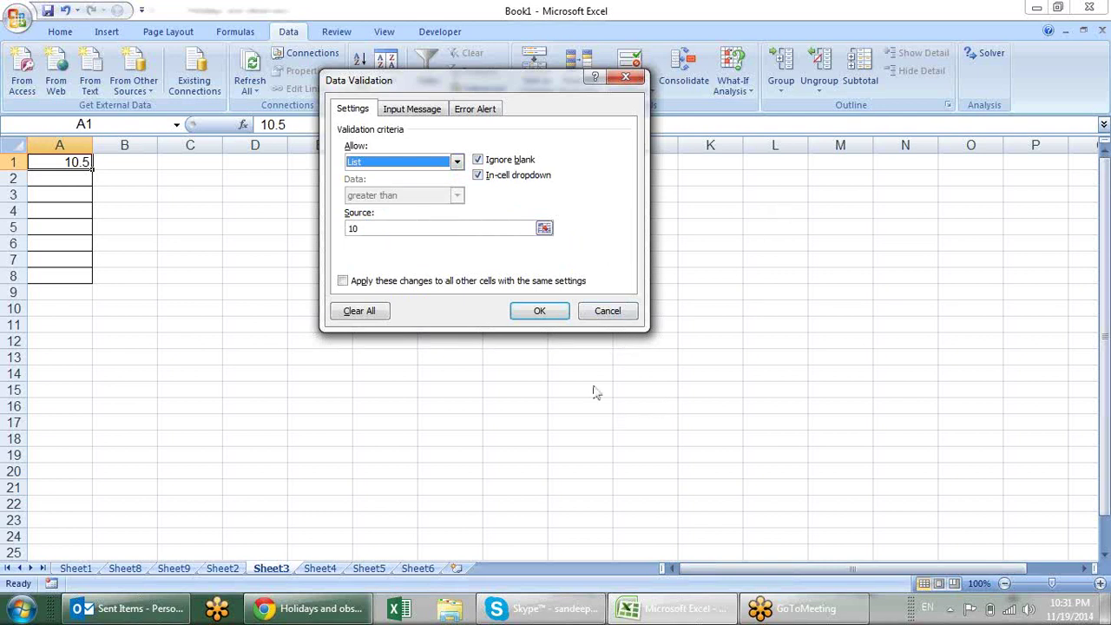
pyautogui.press('Escape')
# - Enter SANDEEP in D2, fill down, and clear D6:D9 to keep SANDEEP, HARISH, VIKAS, MAHESH
pyautogui.click(232, 180)
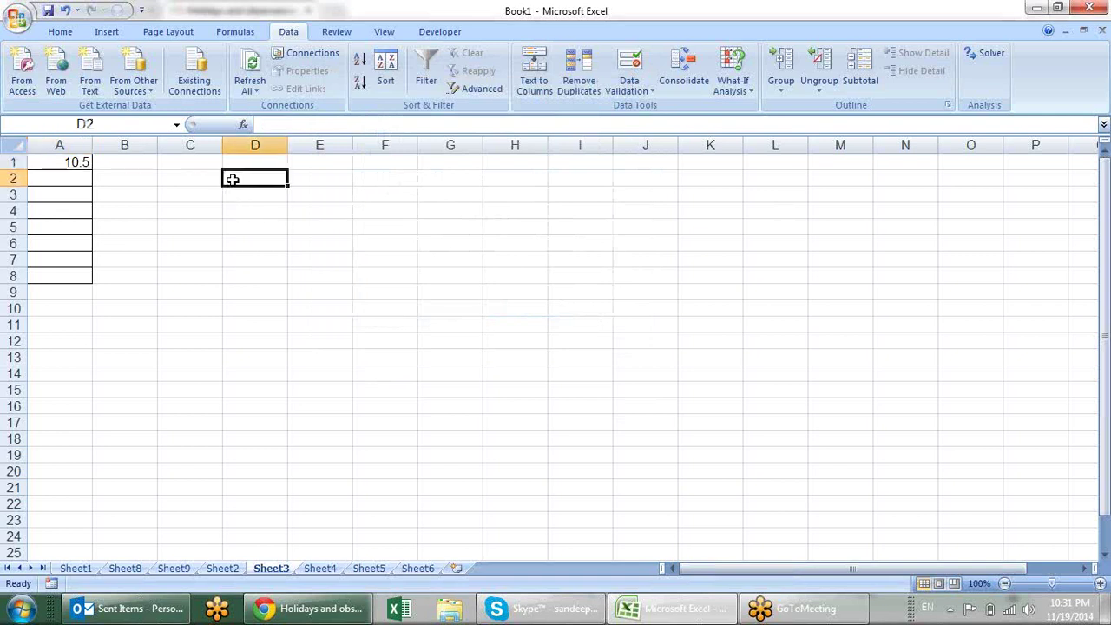
pyautogui.write('SANDEEP')
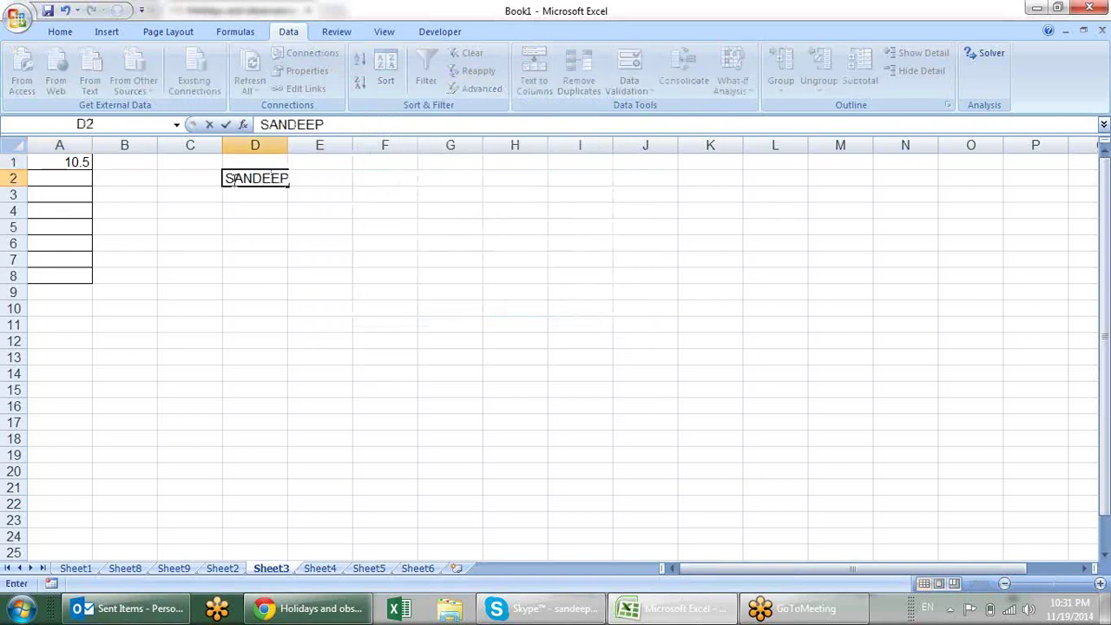
pyautogui.press('Return')
pyautogui.click(233, 179)
pyautogui.moveTo(287, 193); pyautogui.dragTo(282, 296)
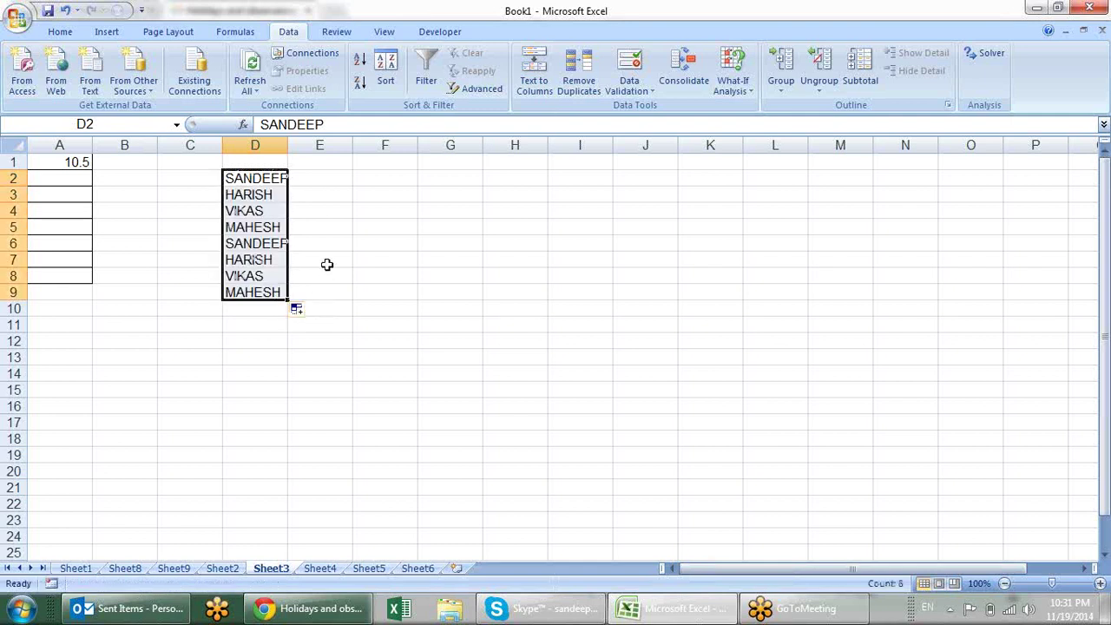
pyautogui.moveTo(276, 247); pyautogui.dragTo(280, 280)
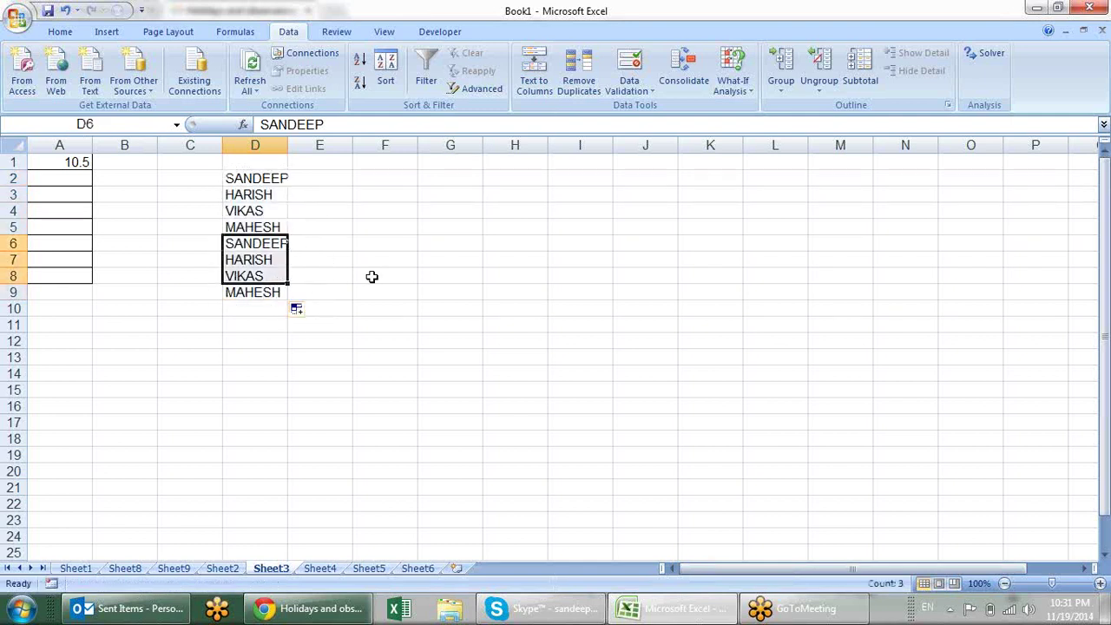
pyautogui.hotkey('shift', 'Down')
pyautogui.press('Delete')
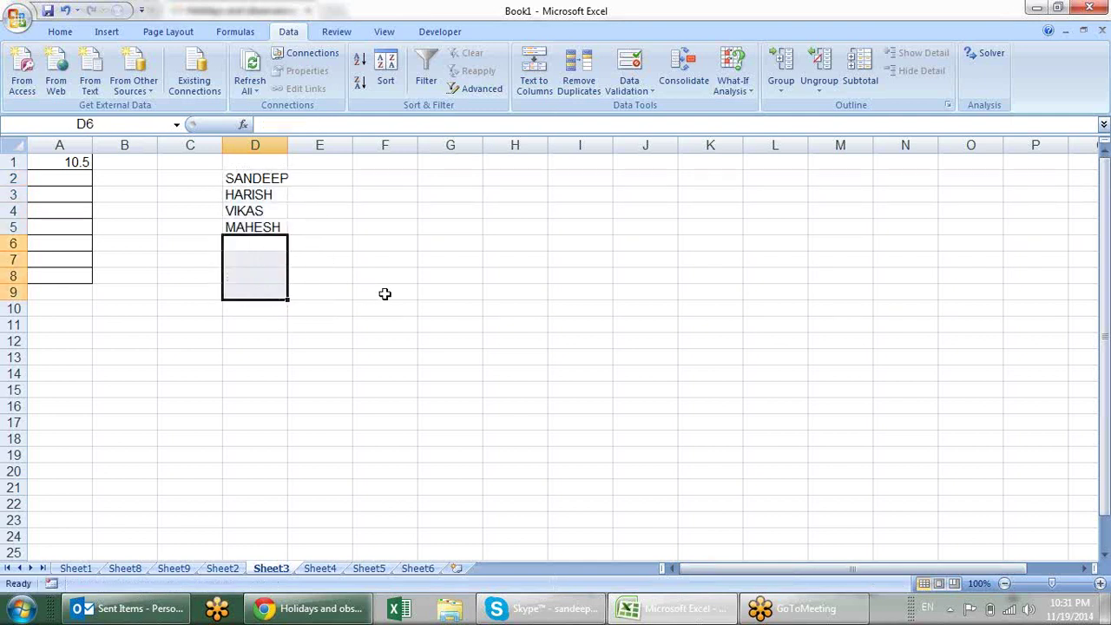
pyautogui.click(384, 294)
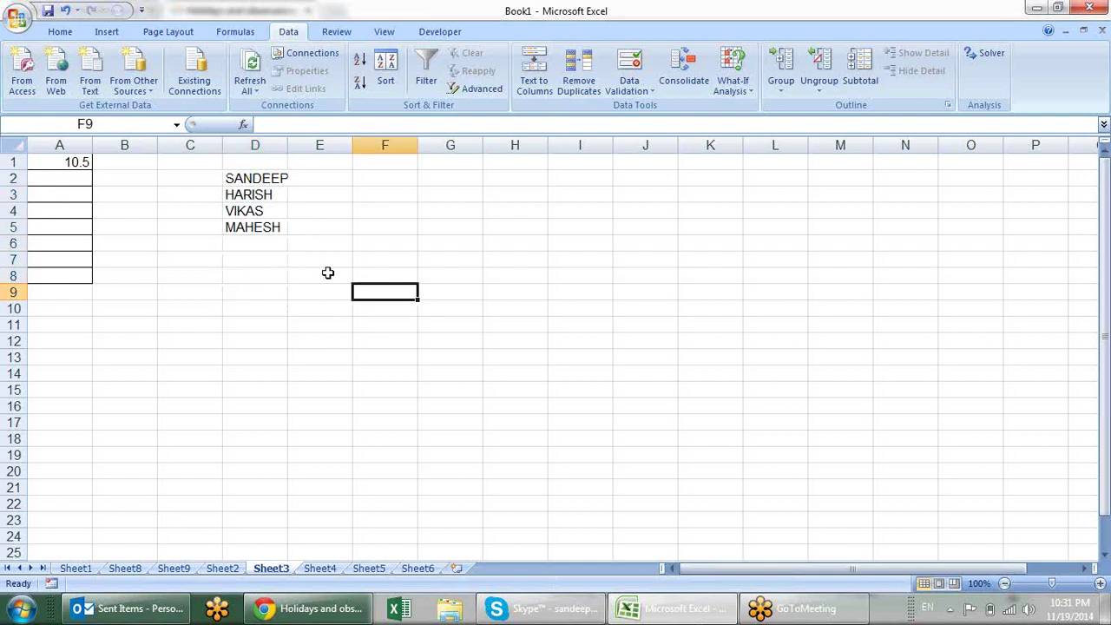
pyautogui.click(79, 161)
# - Change A1's validation to a List with source =$D$2:$D$5
pyautogui.click(613, 87)
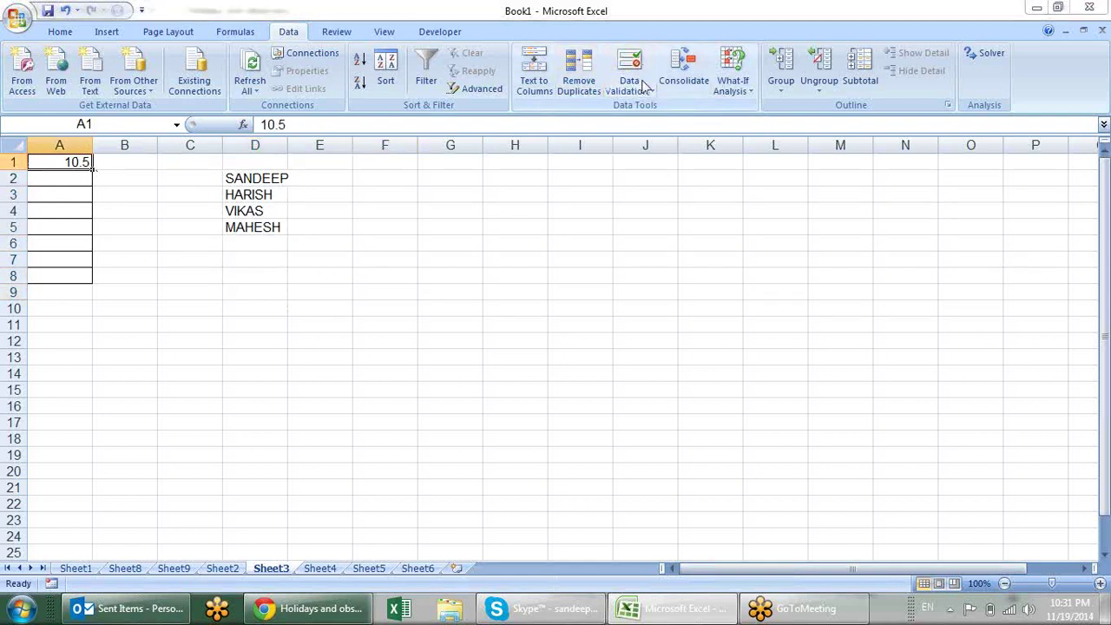
pyautogui.click(457, 195)
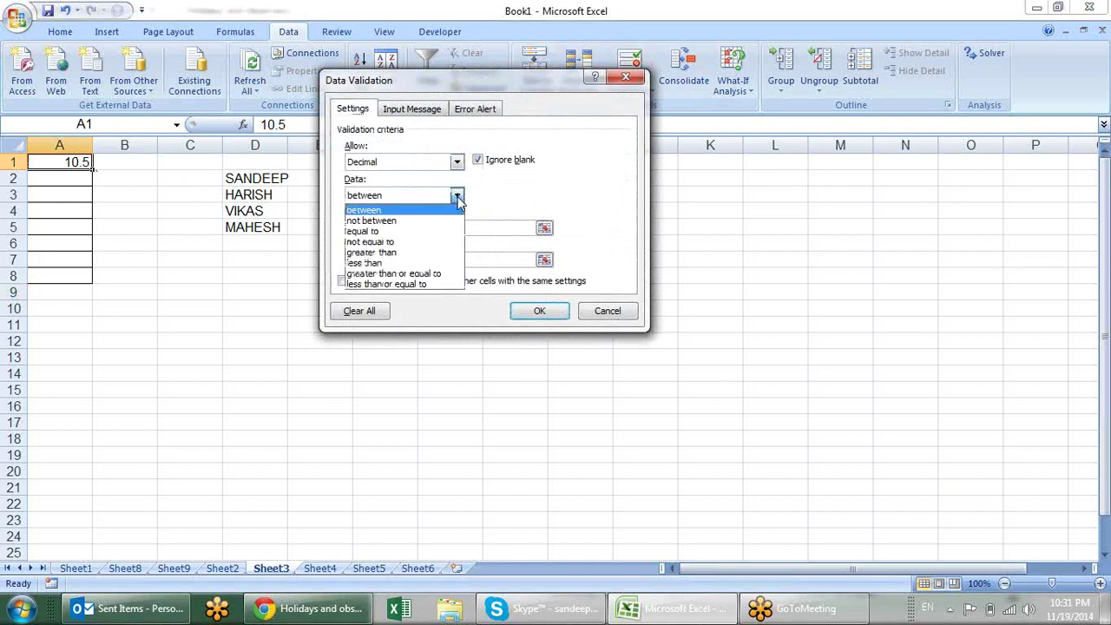
pyautogui.click(454, 161)
pyautogui.click(454, 161)
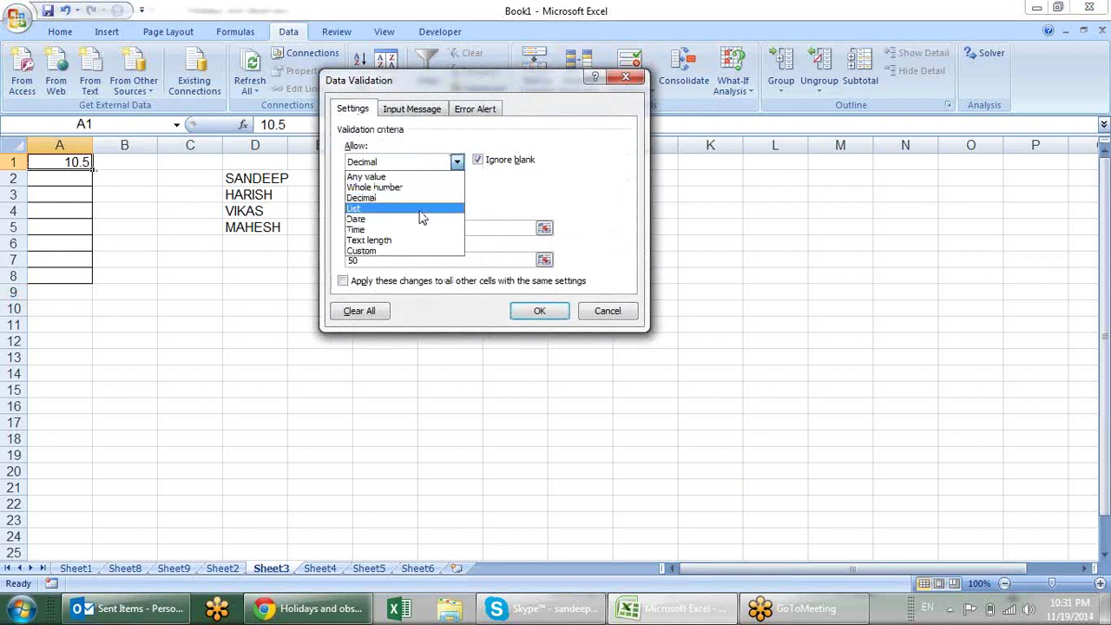
pyautogui.click(423, 204)
pyautogui.click(543, 228)
pyautogui.moveTo(260, 179); pyautogui.dragTo(261, 226)
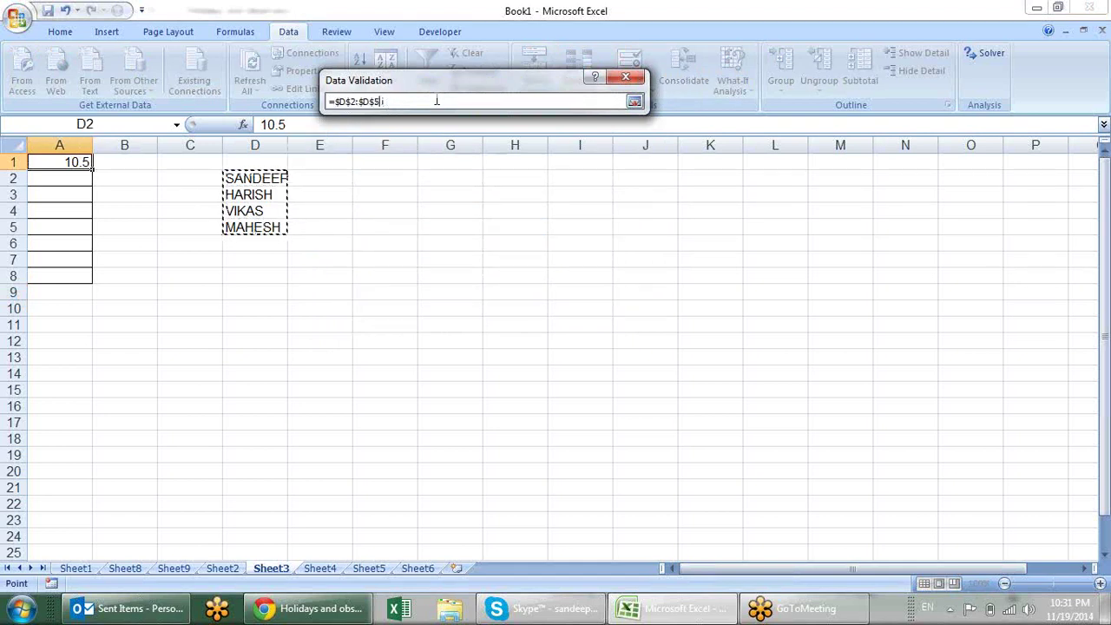
pyautogui.press('Return')
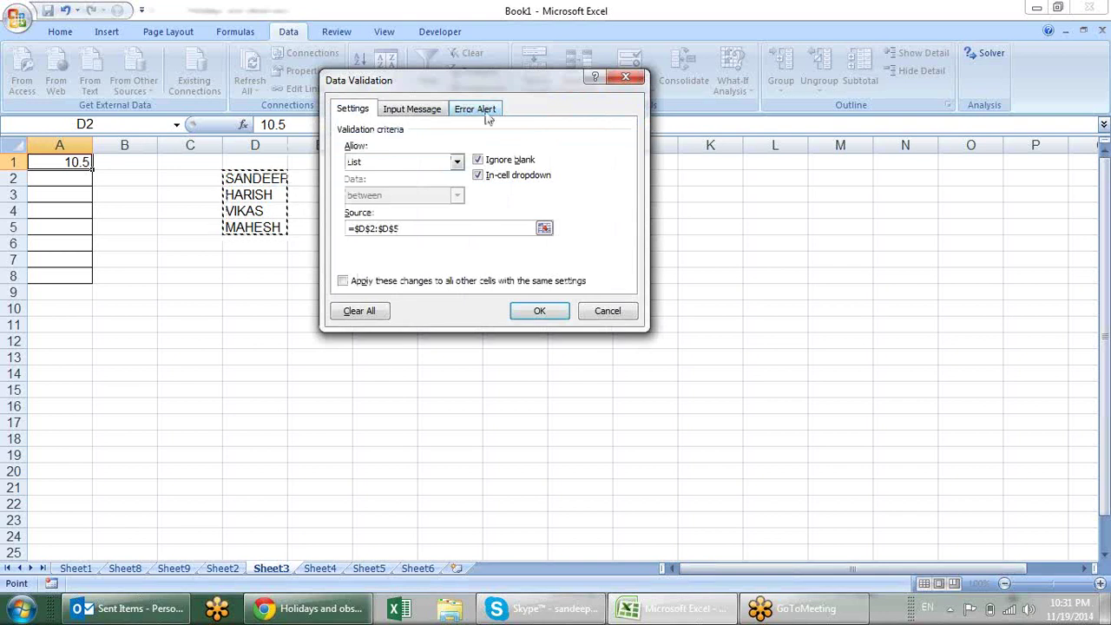
pyautogui.click(539, 310)
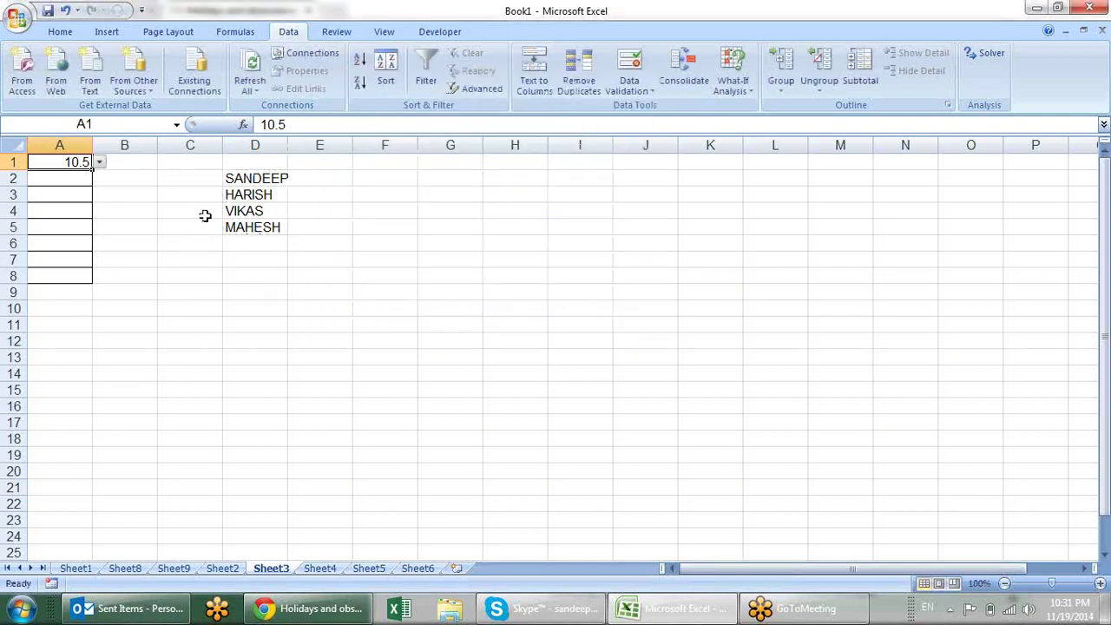
# - Pick HARISH, then MAHESH from A1's dropdown
pyautogui.click(100, 162)
pyautogui.click(57, 184)
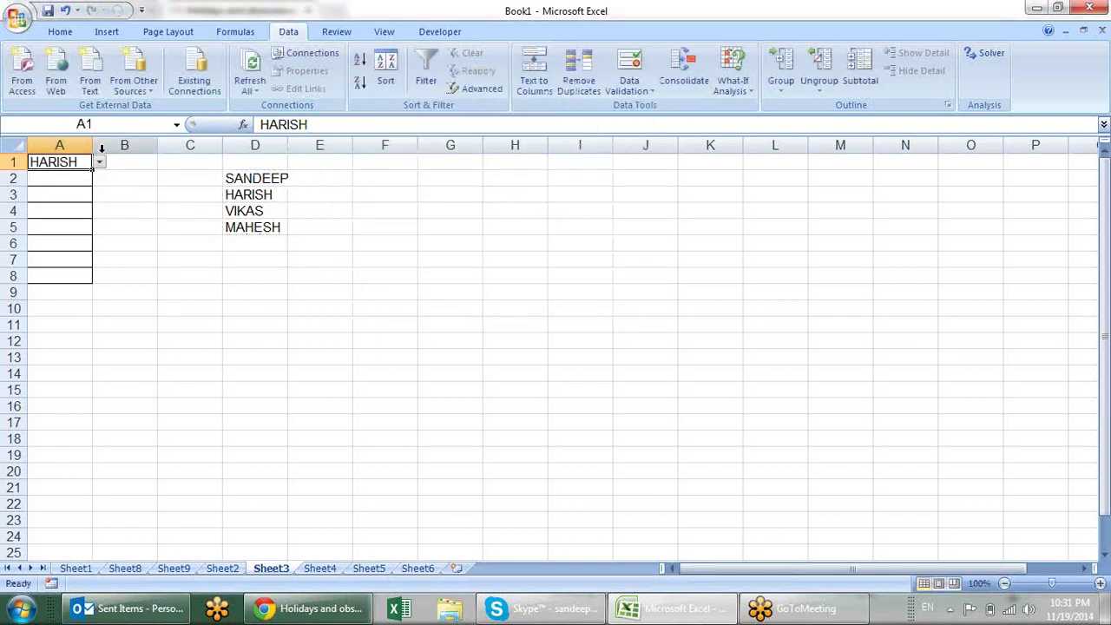
pyautogui.click(100, 162)
pyautogui.click(65, 210)
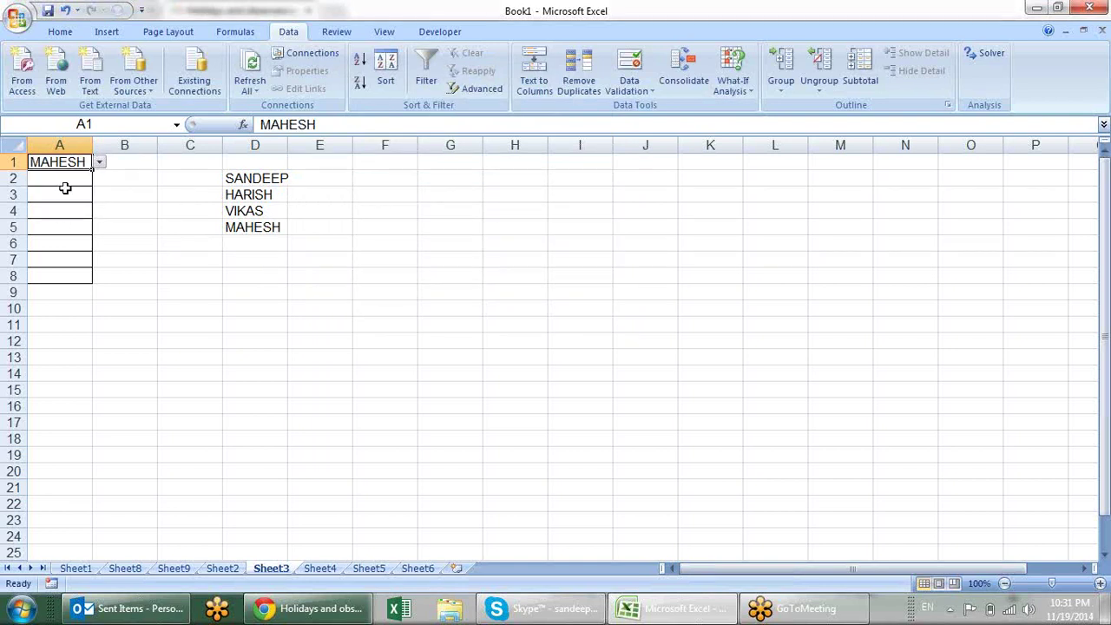
# - Type SANDEEP in A1, then try the off-list entry SDFS, which is rejected
pyautogui.write('SANDEEP')
pyautogui.press('Return')
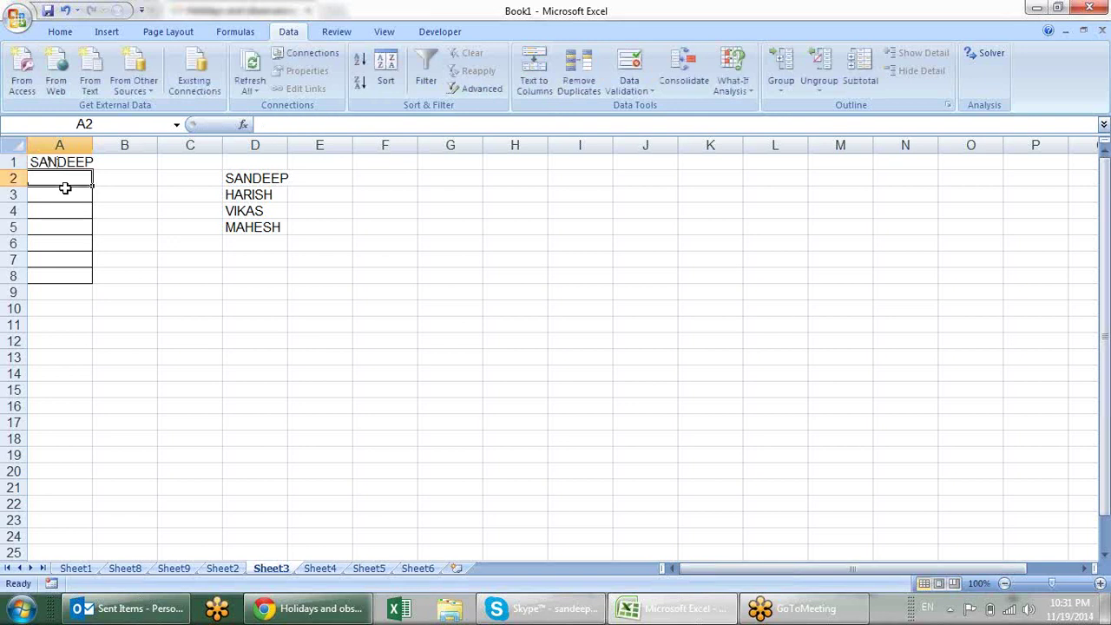
pyautogui.press('Up')
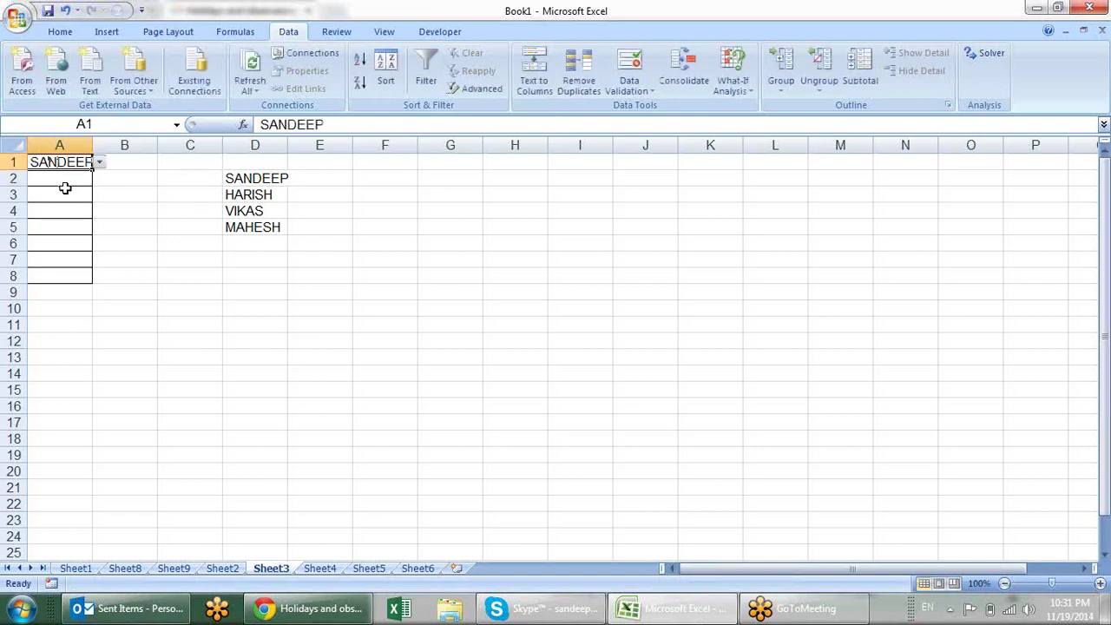
pyautogui.write('SDFS')
pyautogui.press('Return')
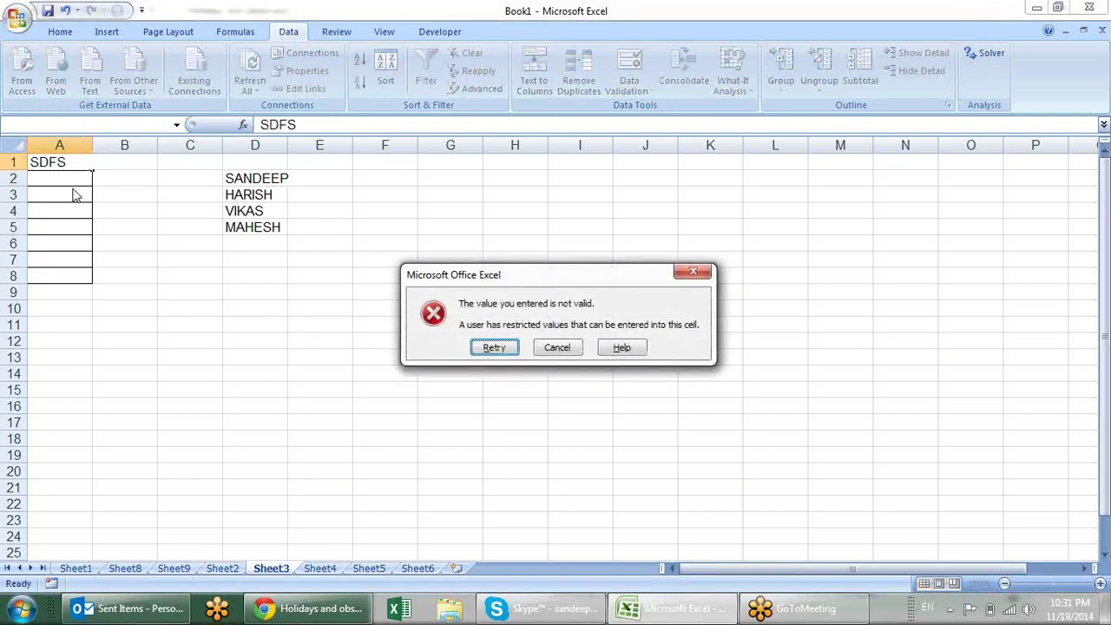
pyautogui.press('Escape')
# - Pick VIKAS, then MAHESH from the dropdown and review A1's validation settings
pyautogui.click(99, 162)
pyautogui.click(82, 198)
pyautogui.click(99, 163)
pyautogui.click(75, 207)
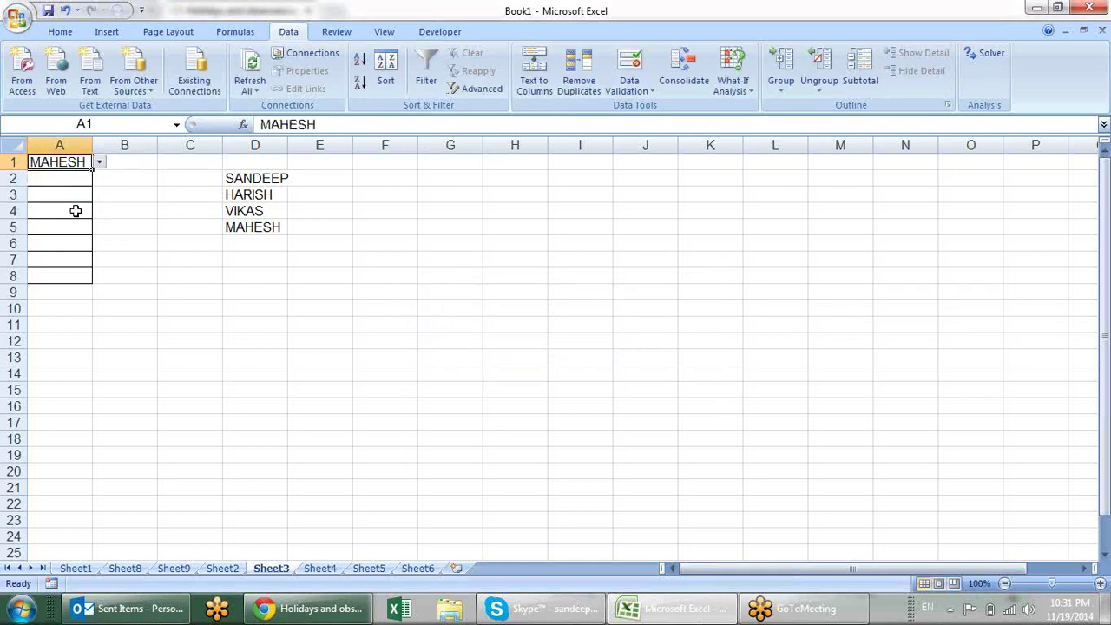
pyautogui.click(636, 67)
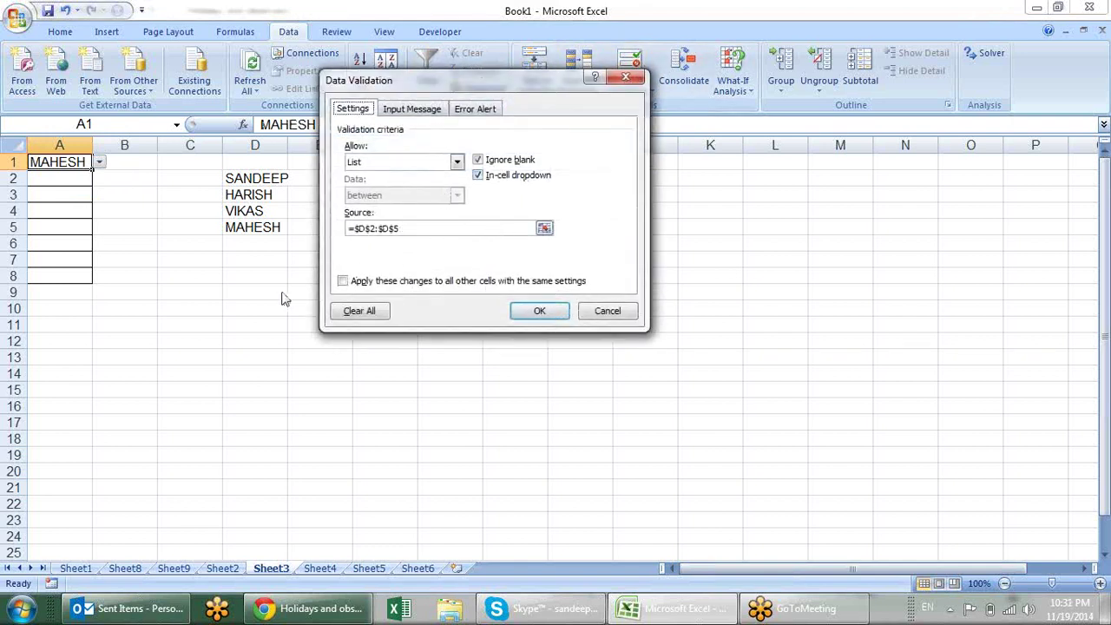
pyautogui.press('Escape')
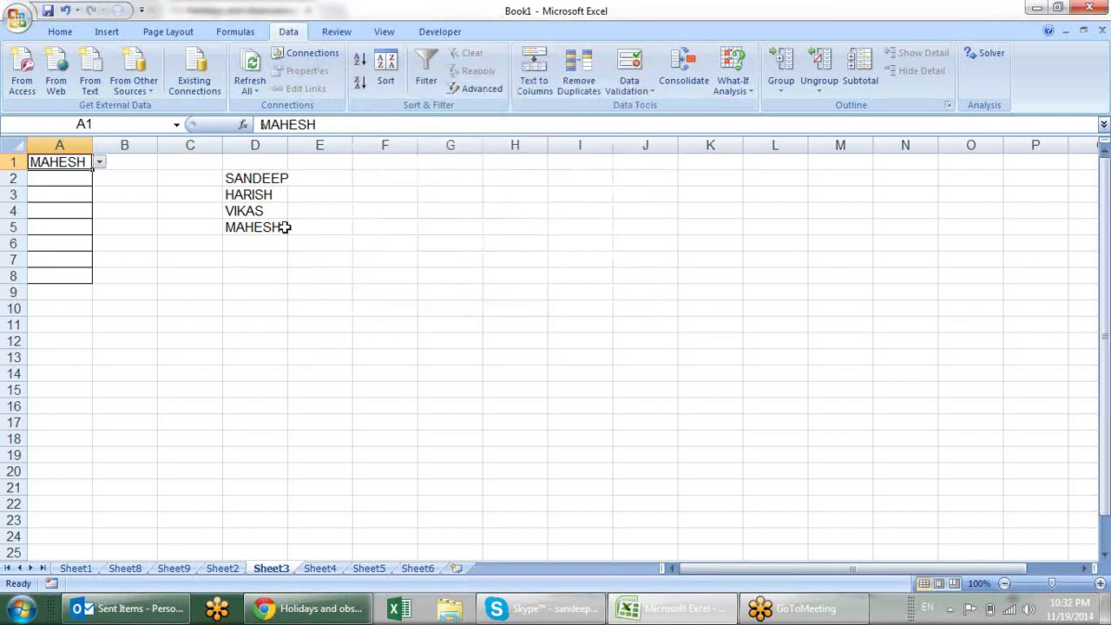
# - Move VIKAS and MAHESH to E2:E3 and add headings HR in D1 and ADMIN in E1
pyautogui.click(282, 174)
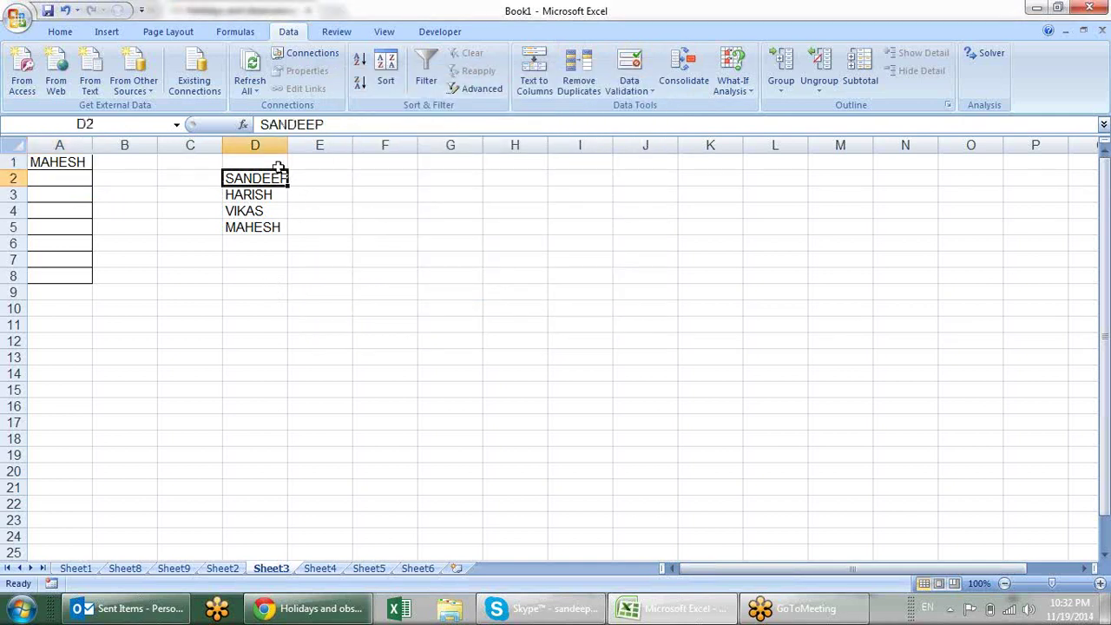
pyautogui.moveTo(263, 210)
pyautogui.mouseDown()
pyautogui.moveTo(282, 229)
pyautogui.moveTo(318, 186)
pyautogui.mouseUp()
pyautogui.click(266, 165)
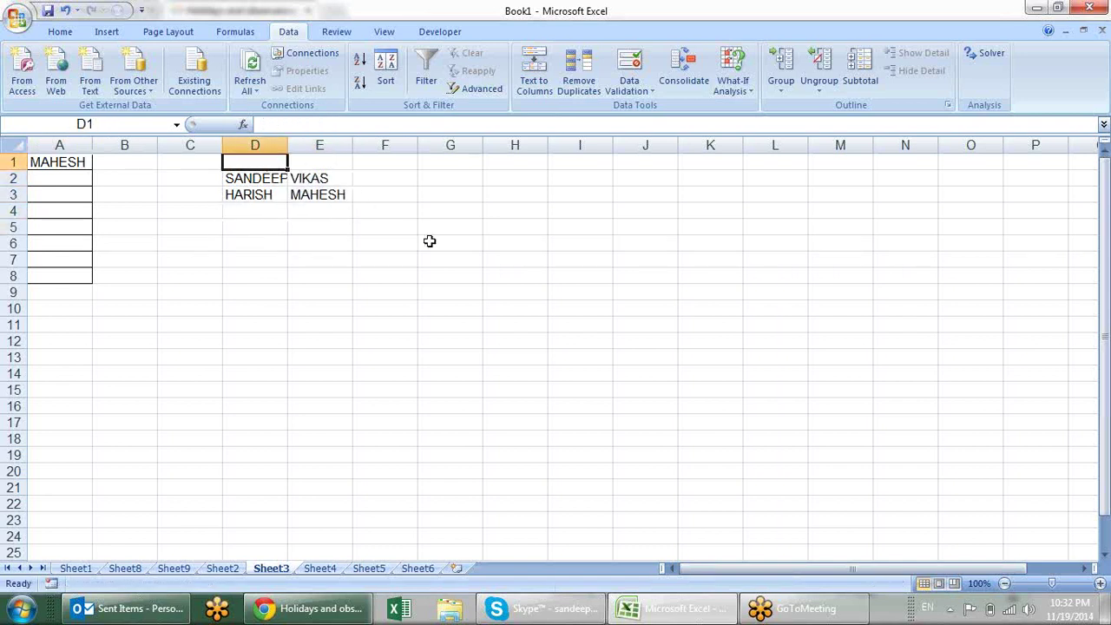
pyautogui.write('hr')
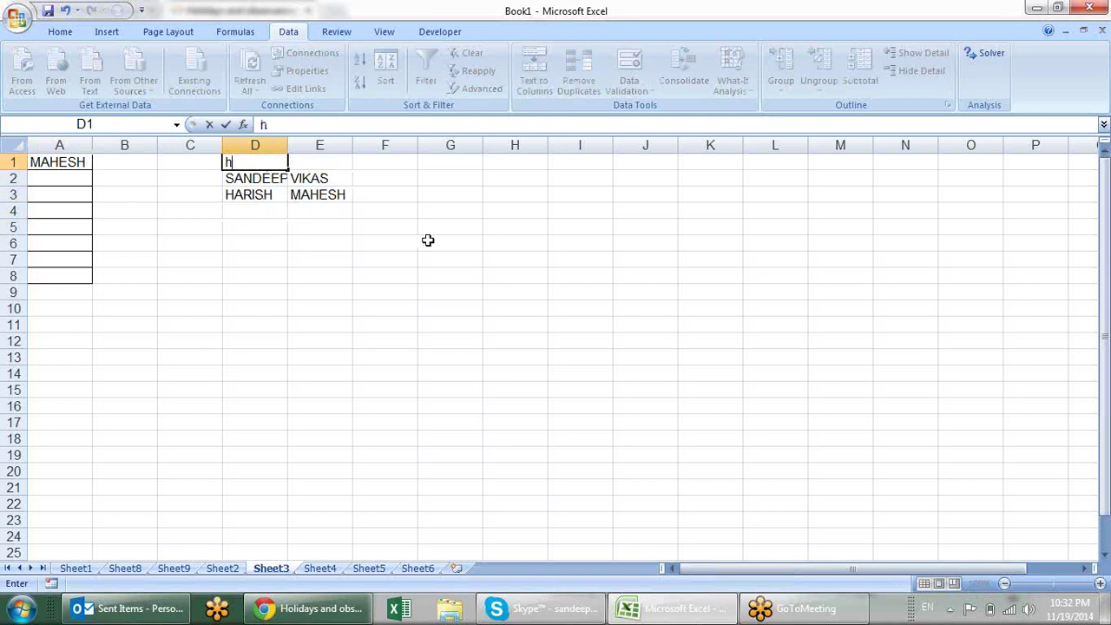
pyautogui.write('HR')
pyautogui.press('Tab')
pyautogui.write('ADMIN')
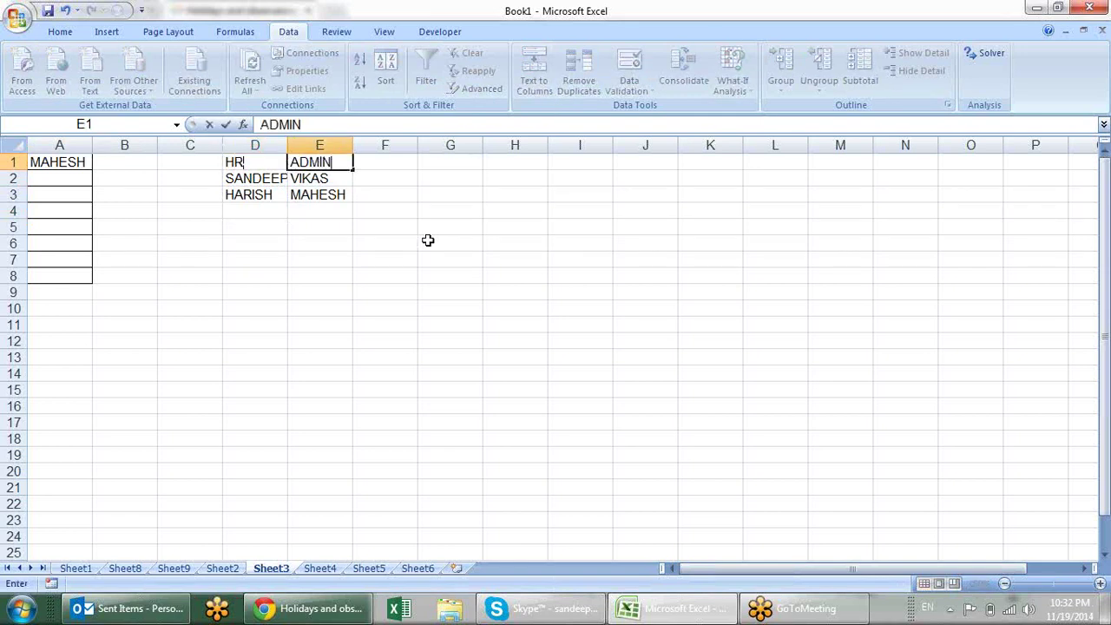
pyautogui.press('Return')
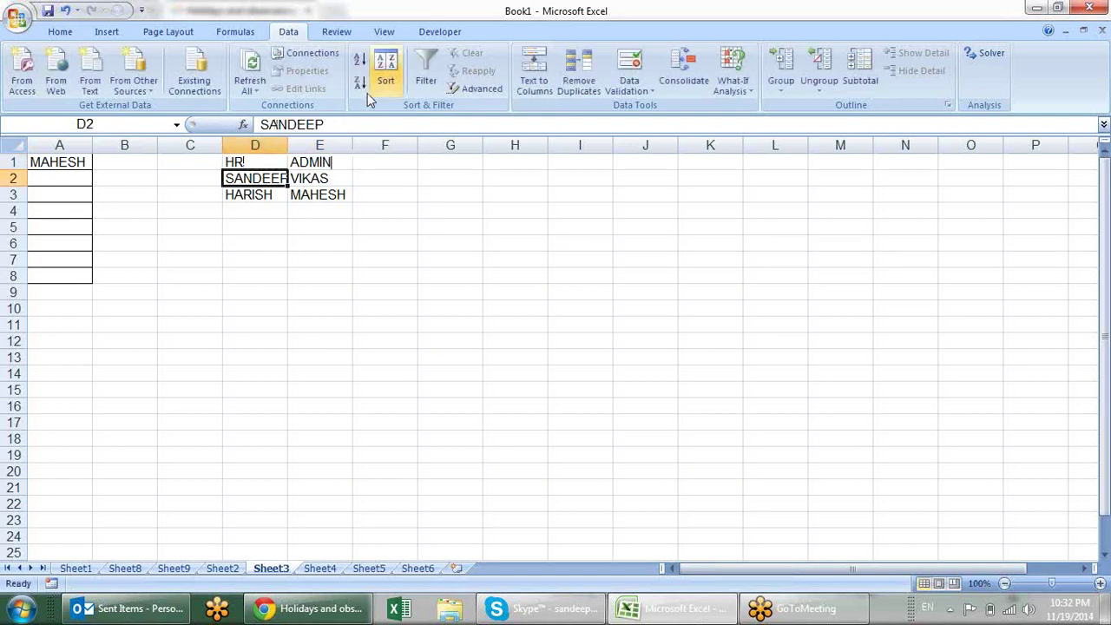
# - Add VIJAY in D4 and SAMEER in E4
pyautogui.click(248, 211)
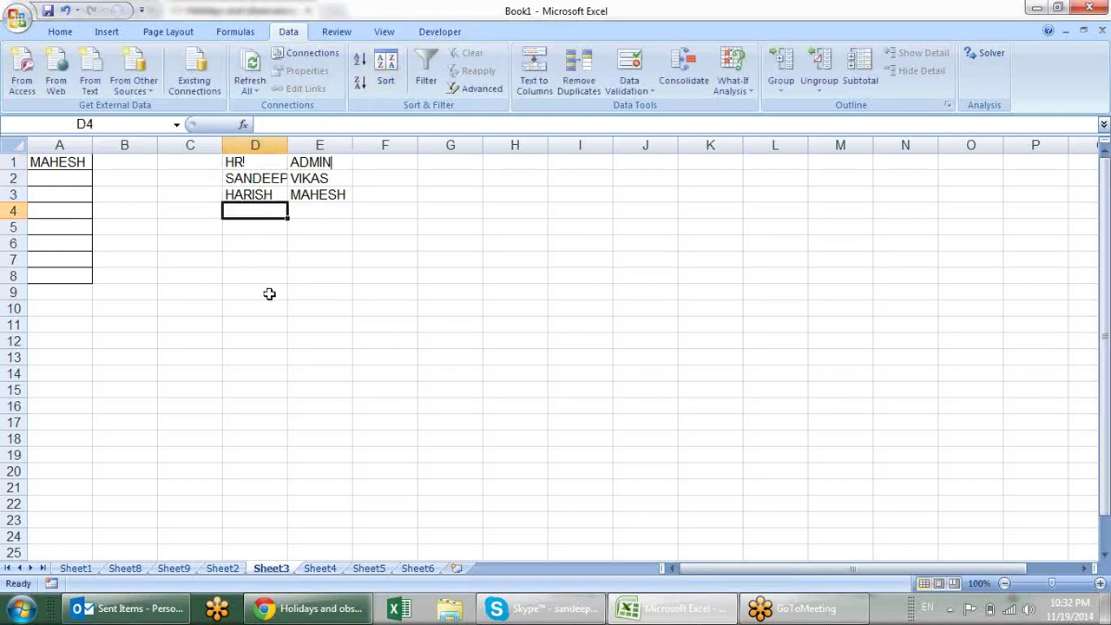
pyautogui.write('viJ')
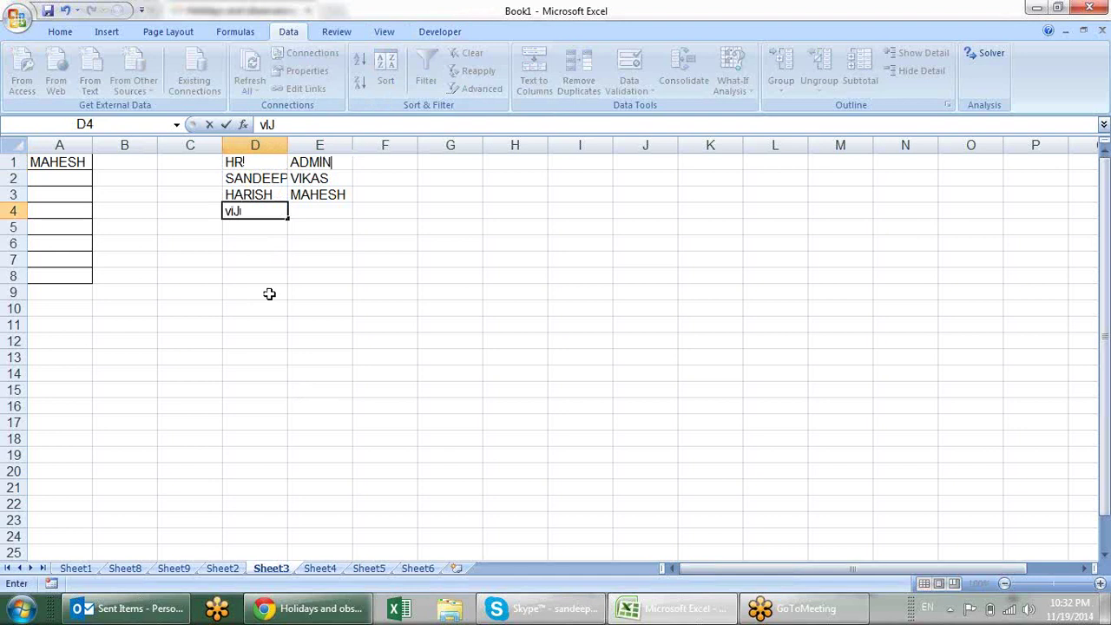
pyautogui.write('VIJAY')
pyautogui.press('Tab')
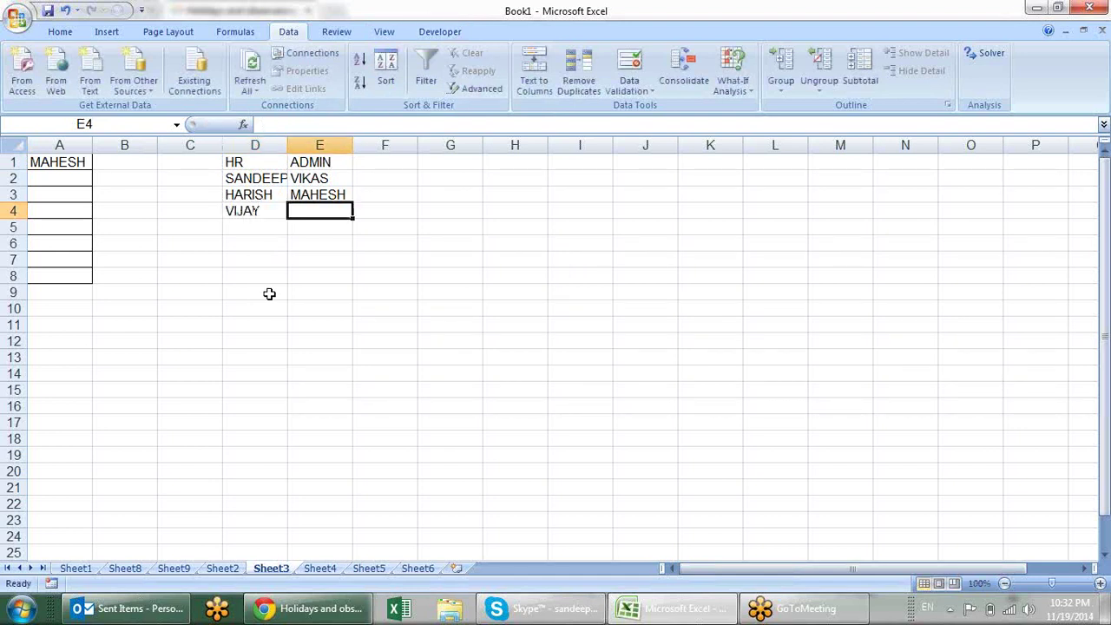
pyautogui.write('SAMEER')
pyautogui.press('Return')
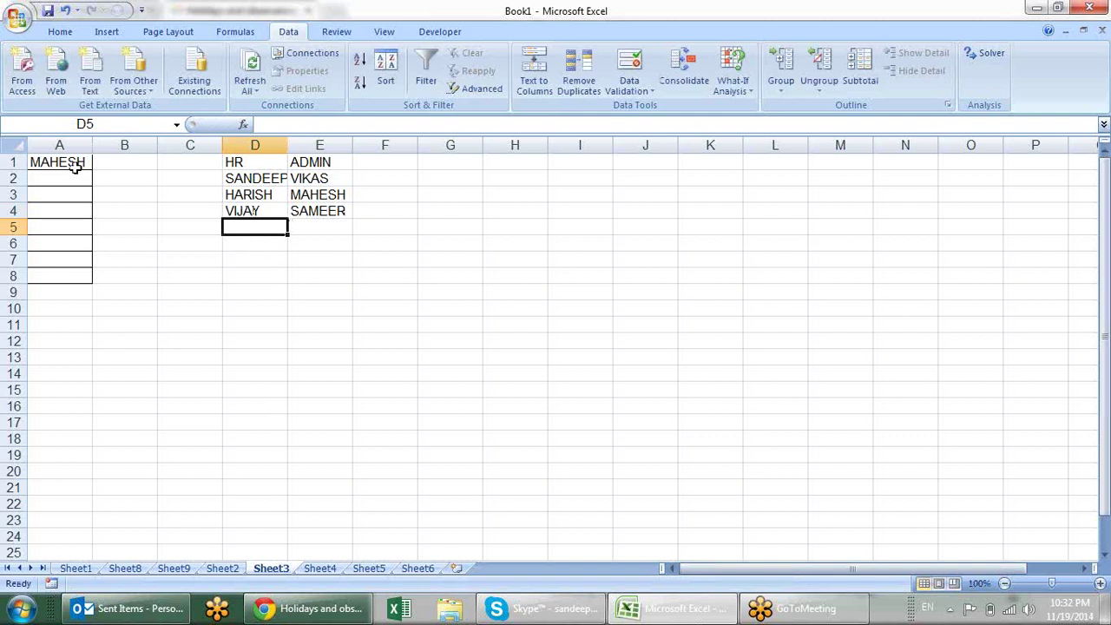
# - Autofit column D so names like SANDEEP fit fully
pyautogui.click(75, 170)
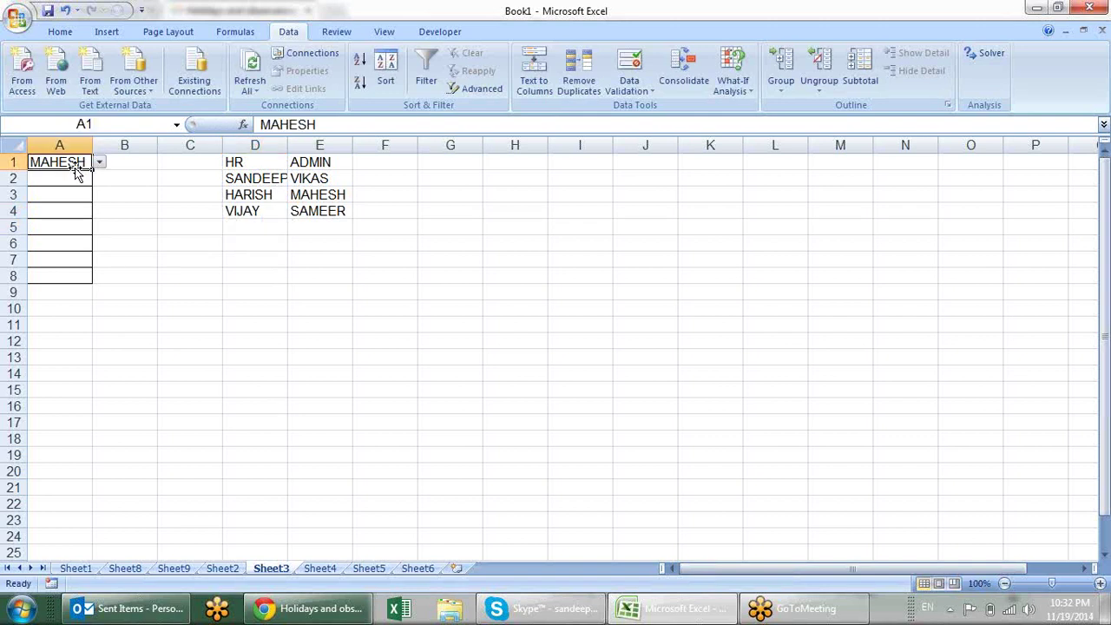
pyautogui.click(137, 165)
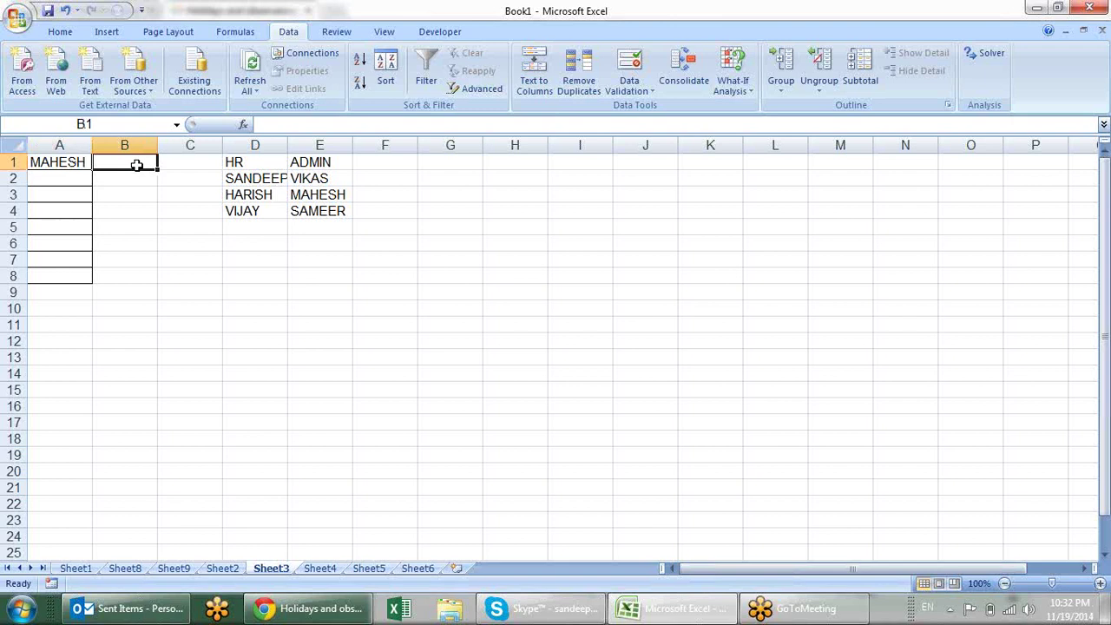
pyautogui.moveTo(254, 179); pyautogui.dragTo(254, 208)
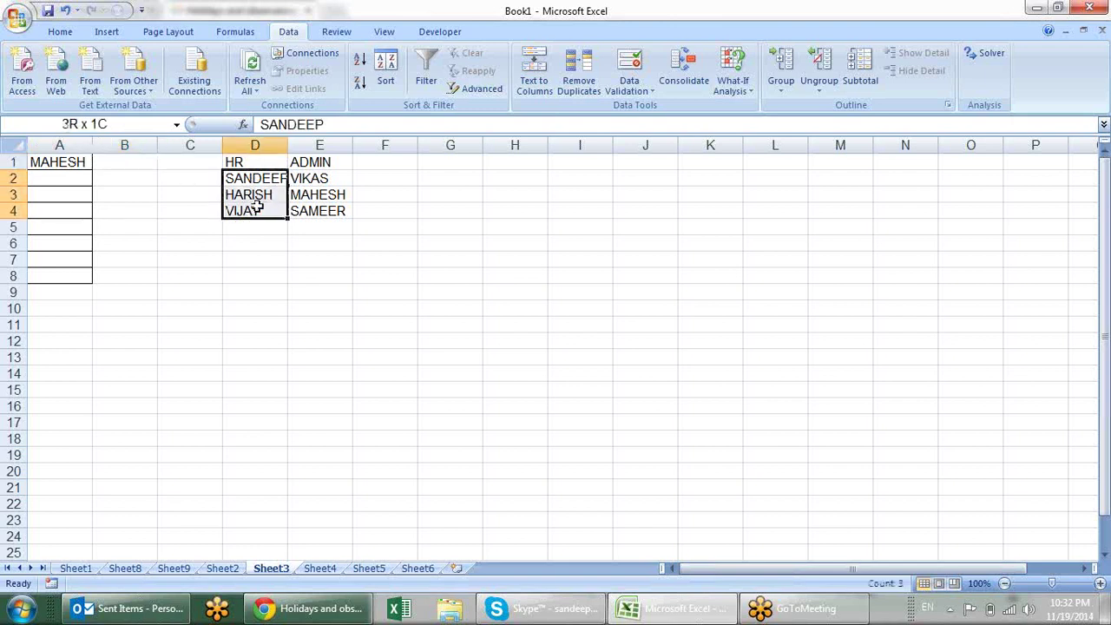
pyautogui.doubleClick(292, 149)
pyautogui.click(371, 272)
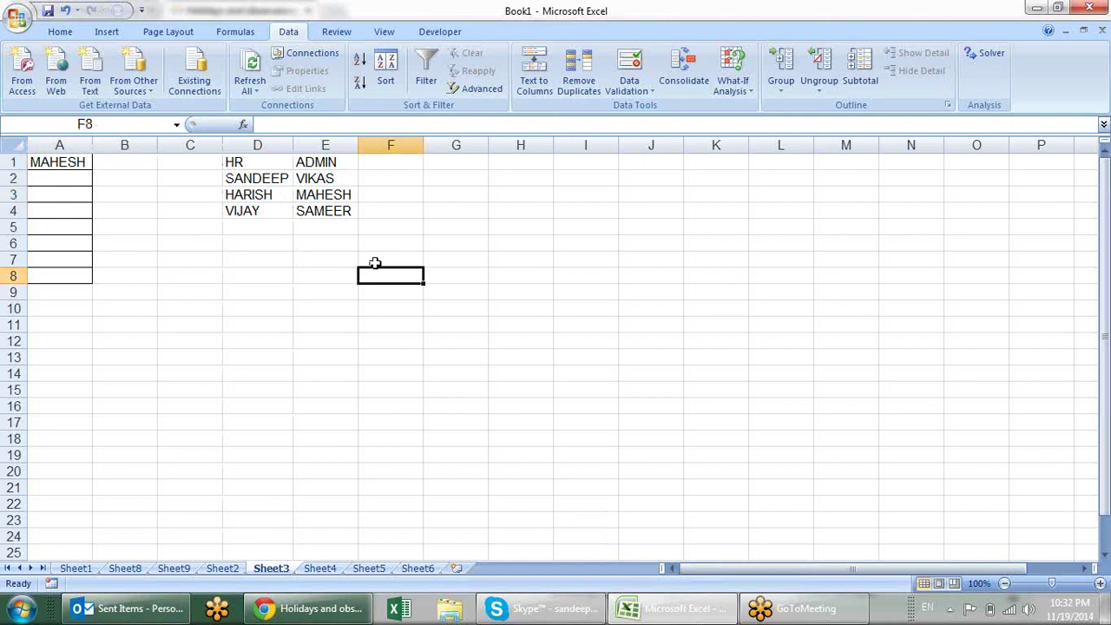
# - Name the range D2:D4 HR via the Name Box
pyautogui.click(275, 178)
pyautogui.moveTo(274, 178); pyautogui.dragTo(276, 211)
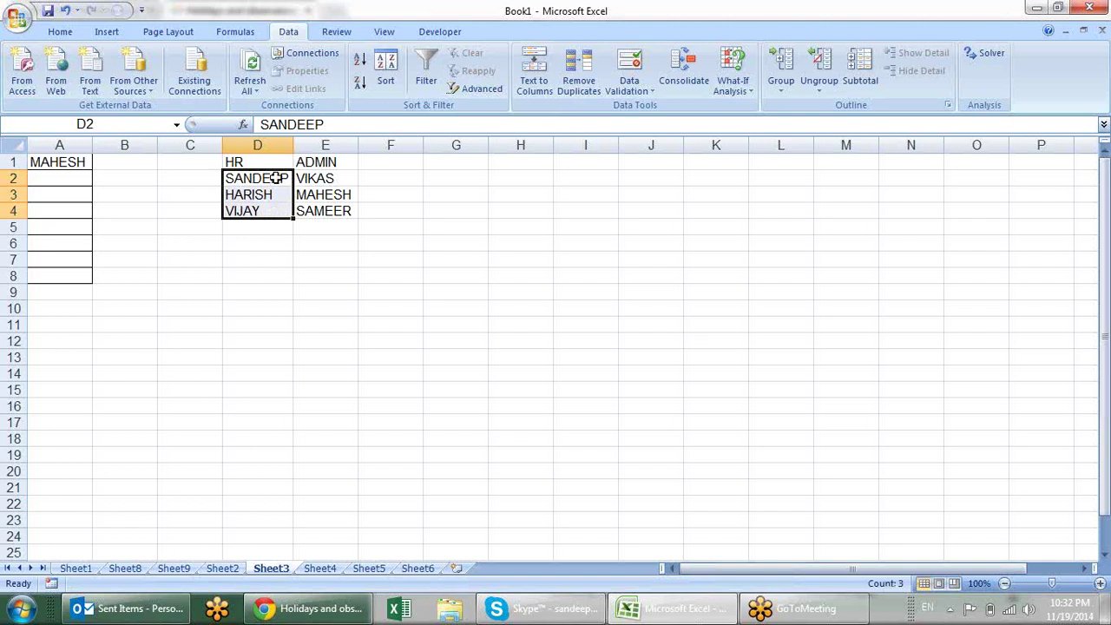
pyautogui.click(124, 129)
pyautogui.write('hr')
pyautogui.press('Return')
# - Name the range E2:E4 ADMIN via the Name Box
pyautogui.moveTo(332, 178); pyautogui.dragTo(338, 219)
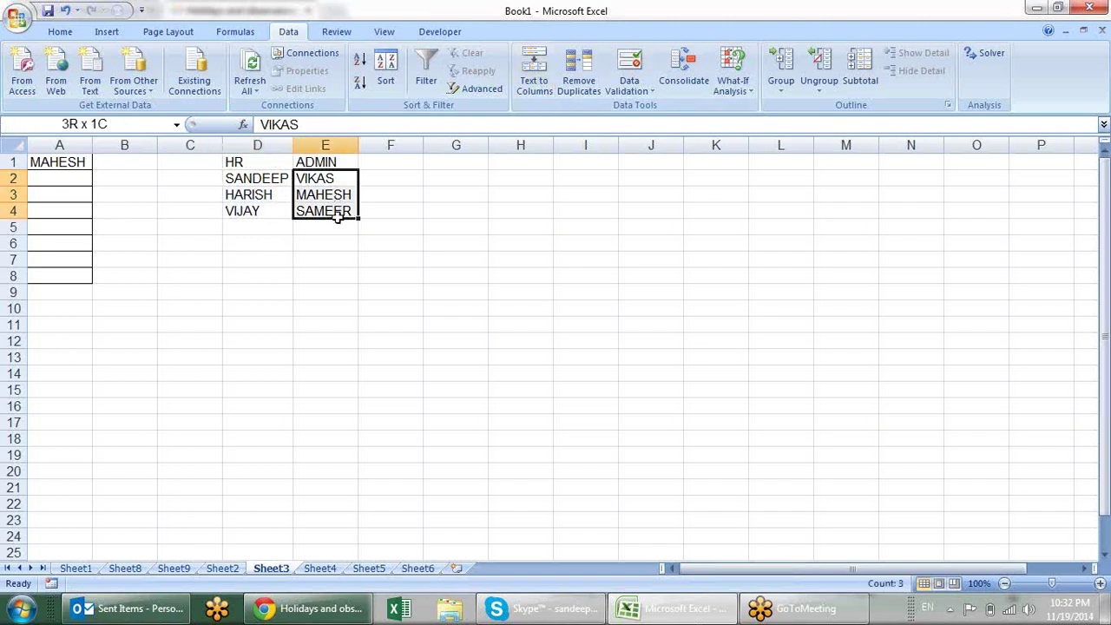
pyautogui.click(129, 131)
pyautogui.write('ADMIN')
pyautogui.press('Return')
pyautogui.click(247, 231)
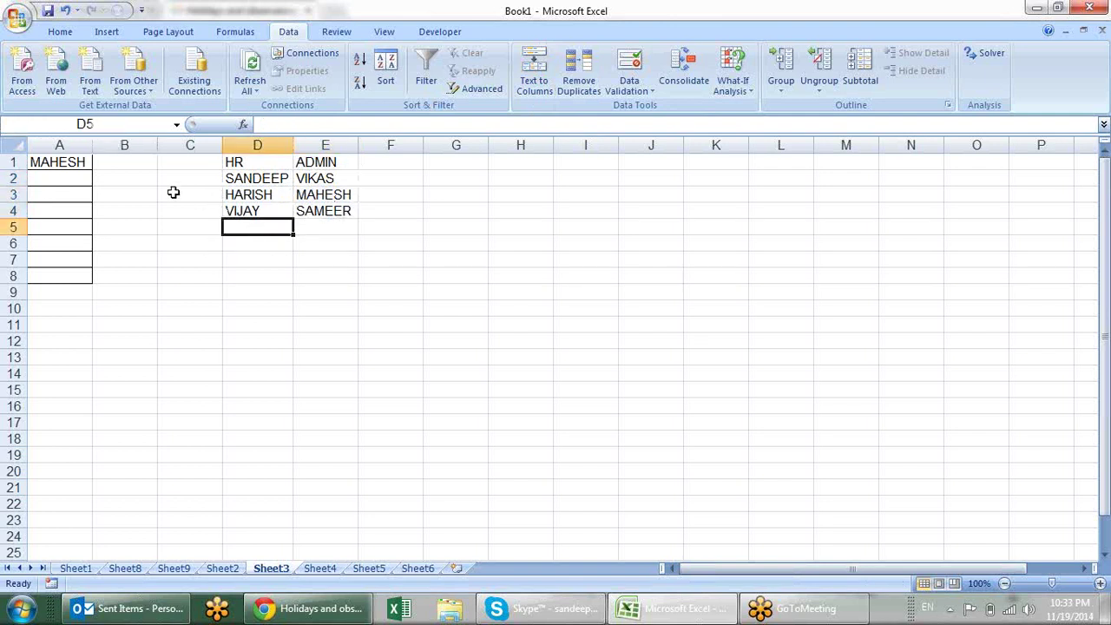
# - Change A1's list validation source to HR,ADMIN
pyautogui.click(76, 162)
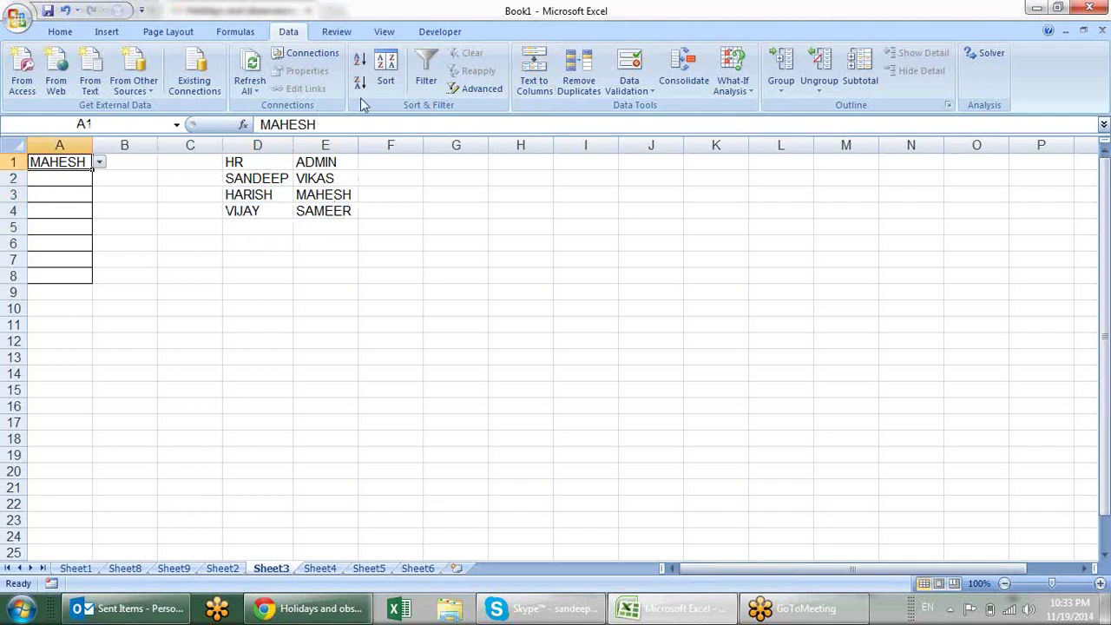
pyautogui.click(627, 75)
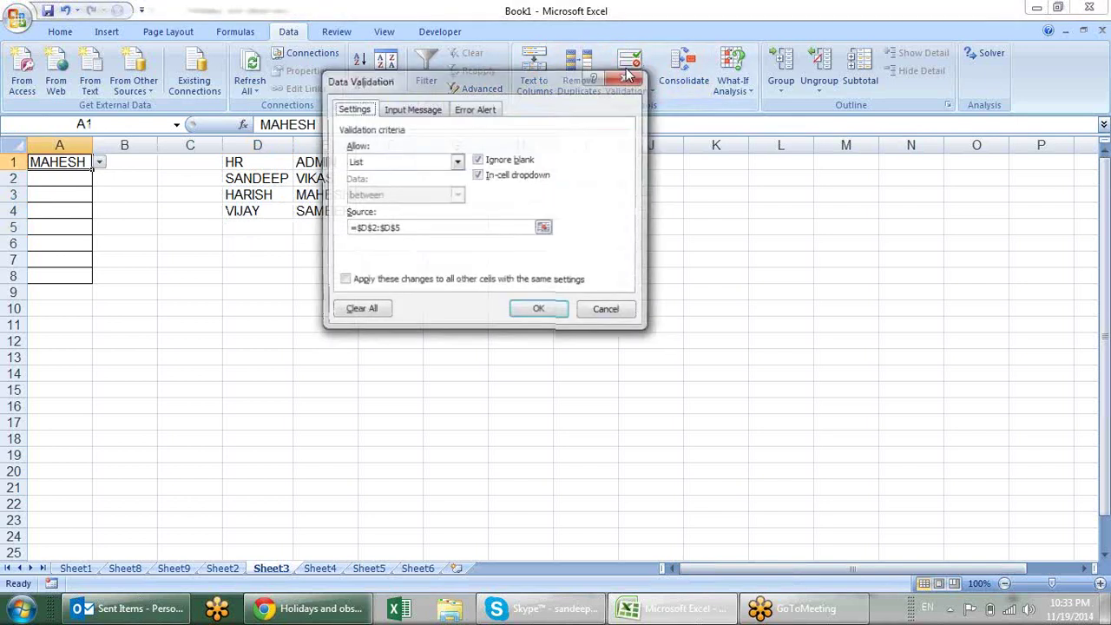
pyautogui.click(446, 228)
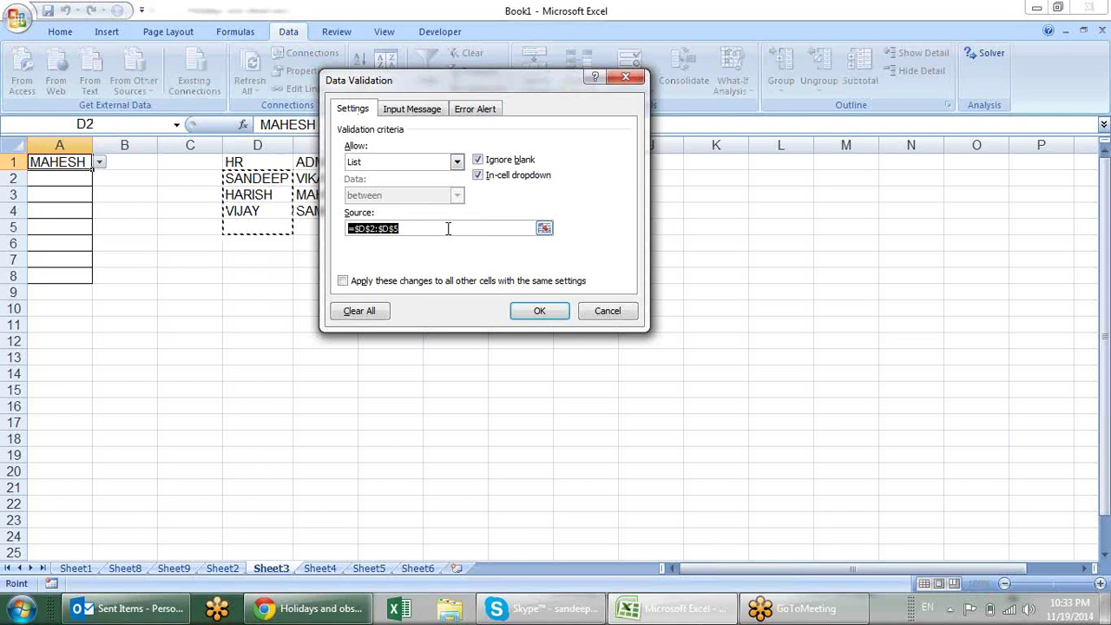
pyautogui.write('HR,ADMIN')
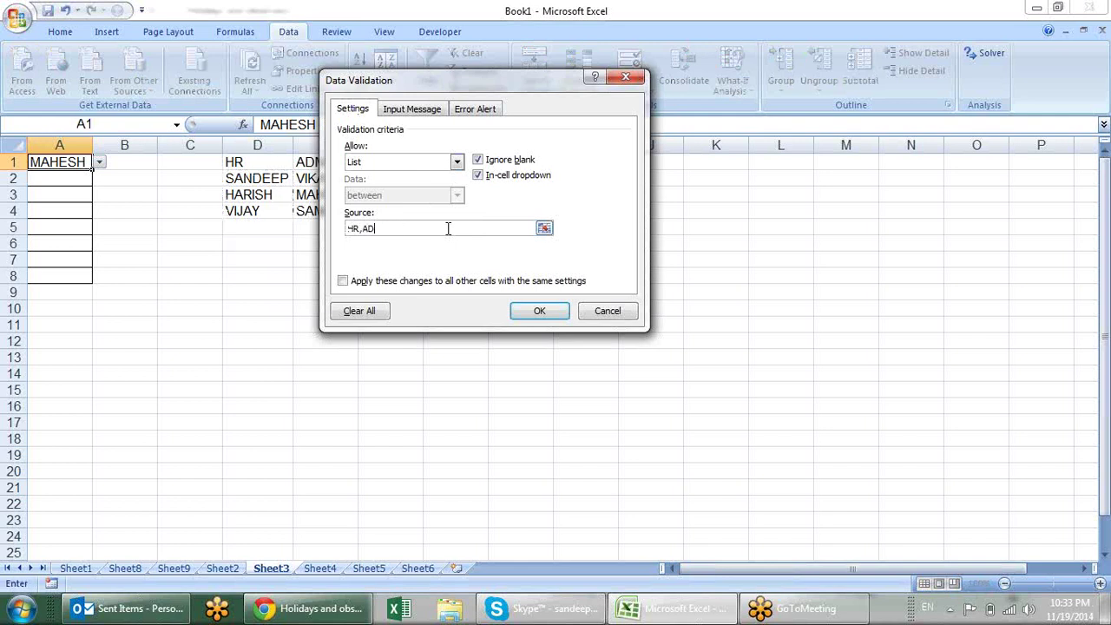
pyautogui.click(530, 315)
# - Choose HR from A1's dropdown
pyautogui.click(99, 163)
pyautogui.click(80, 176)
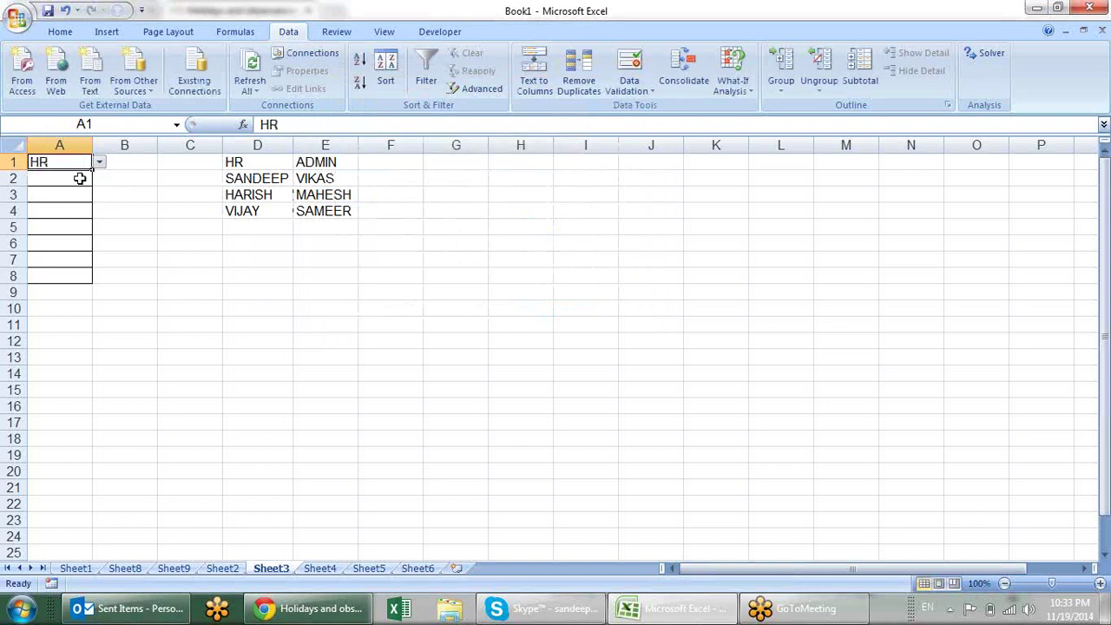
pyautogui.click(131, 163)
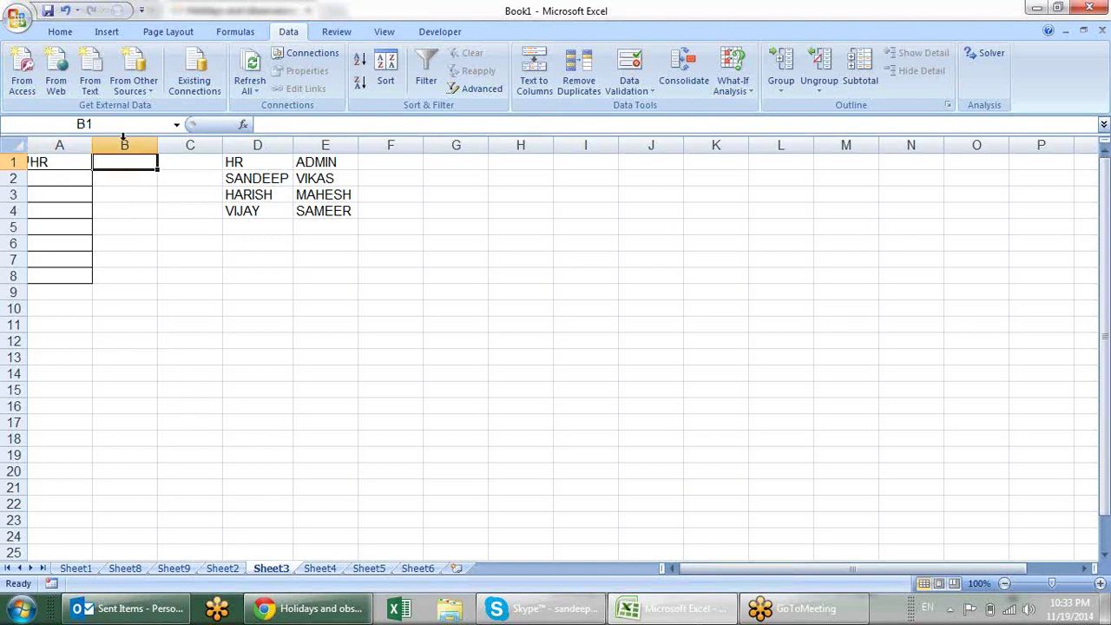
# - Give B1 a List validation with source =INDIRECT($A$1)
pyautogui.click(631, 70)
pyautogui.click(457, 161)
pyautogui.click(426, 209)
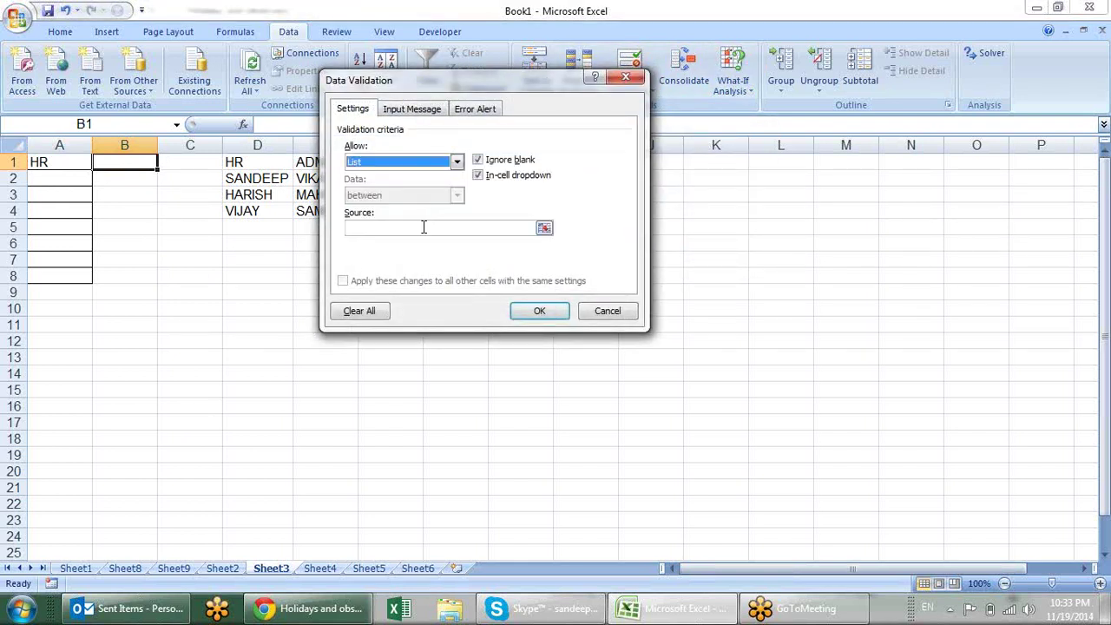
pyautogui.click(423, 230)
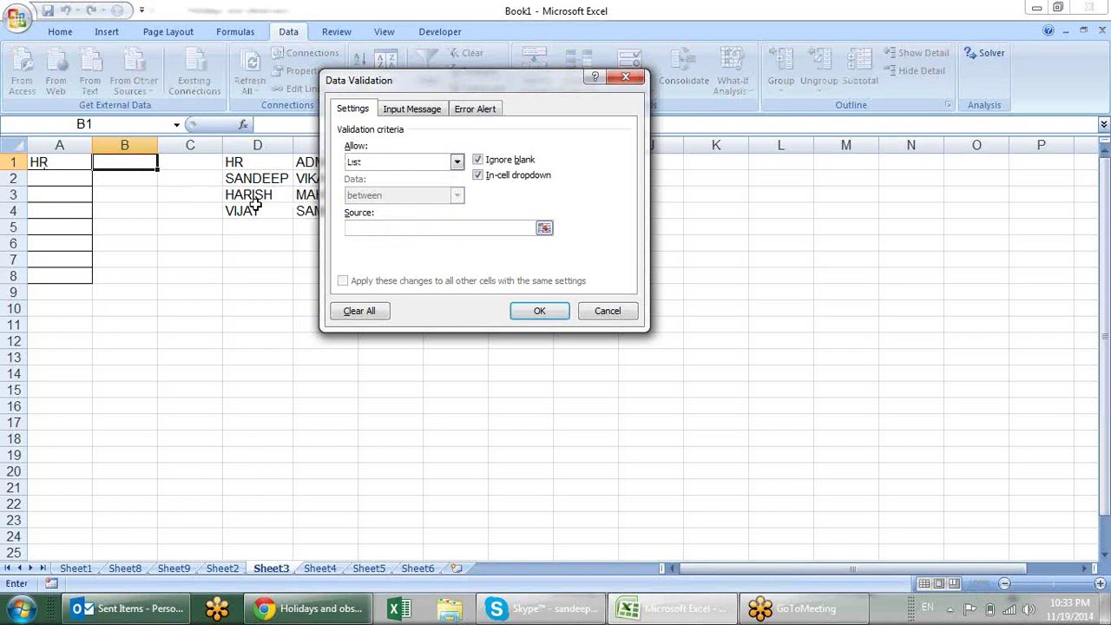
pyautogui.write('=INDIRECT(')
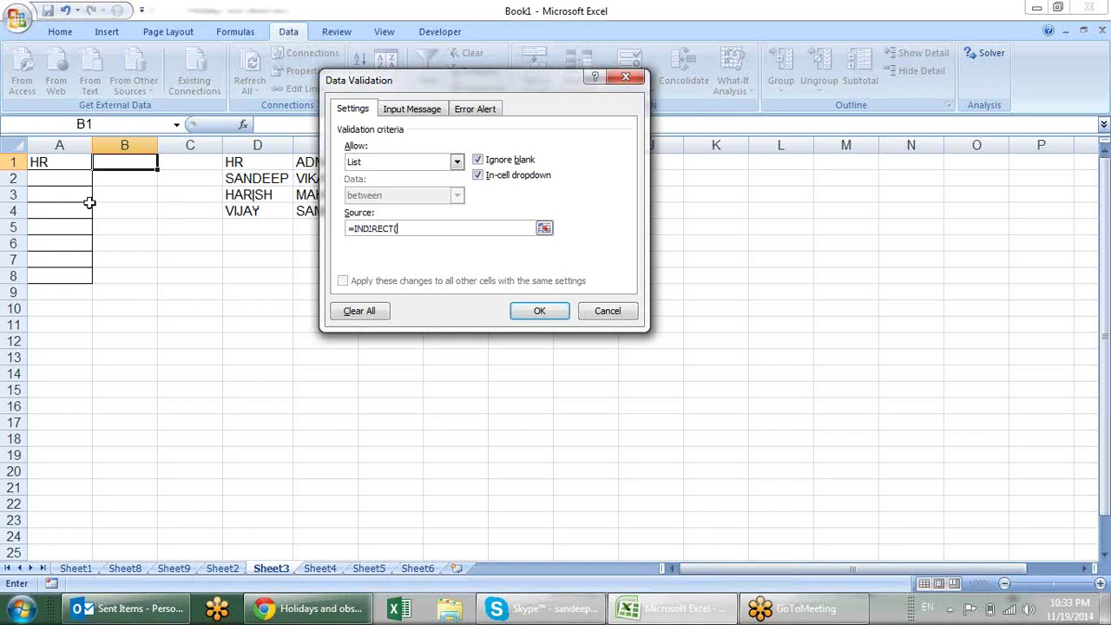
pyautogui.click(67, 164)
pyautogui.write(')')
# - Apply B1's dependent list, pick HARISH, then switch A1 to ADMIN
pyautogui.click(548, 317)
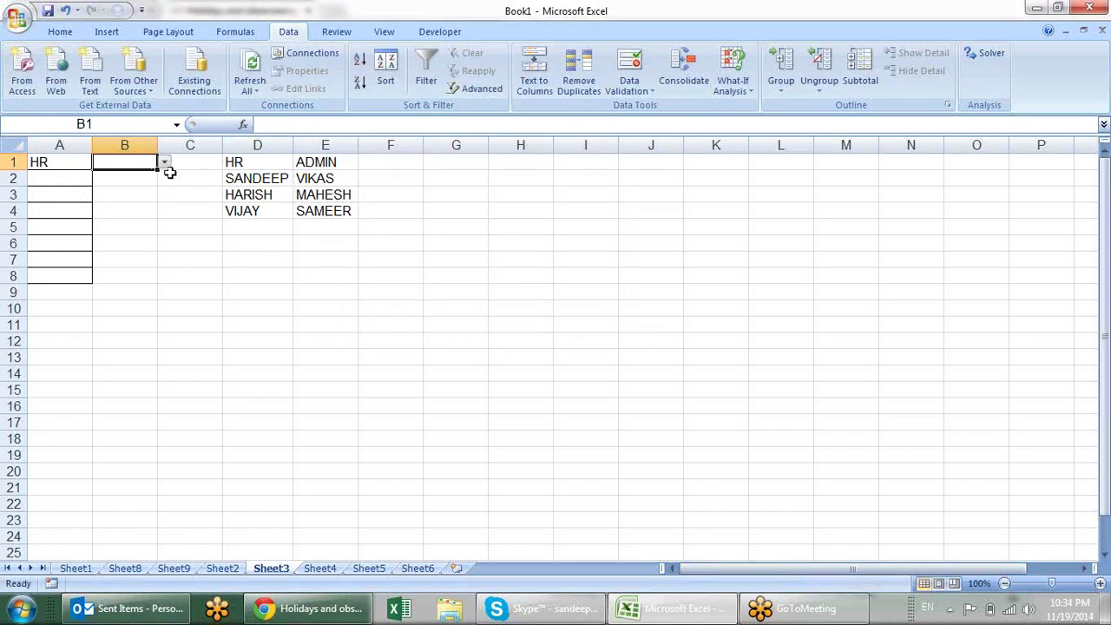
pyautogui.click(165, 164)
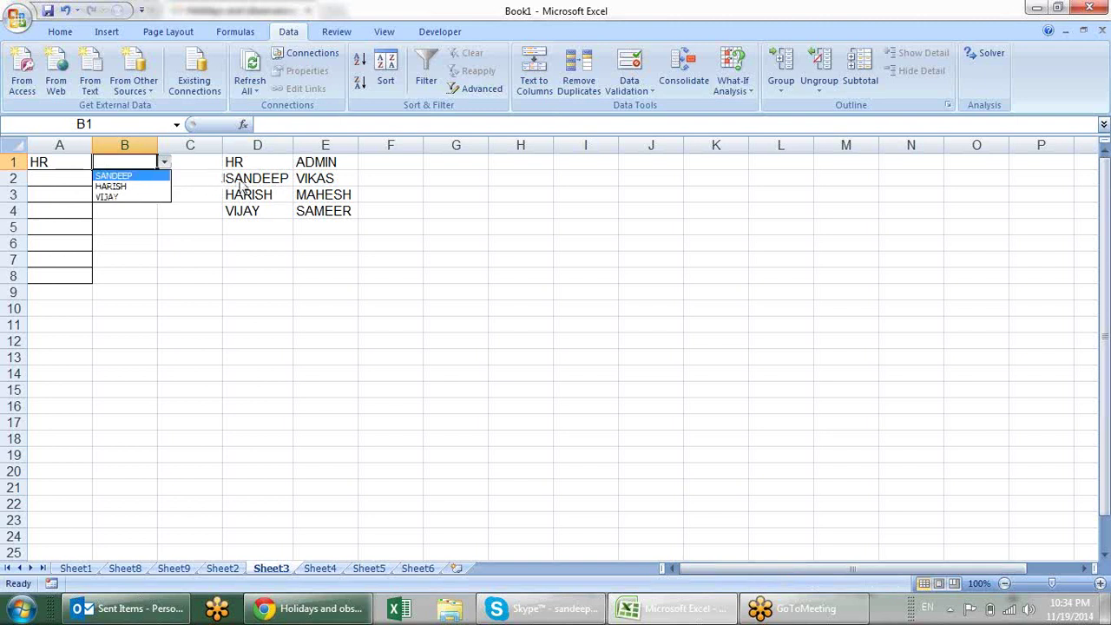
pyautogui.click(148, 185)
pyautogui.click(77, 160)
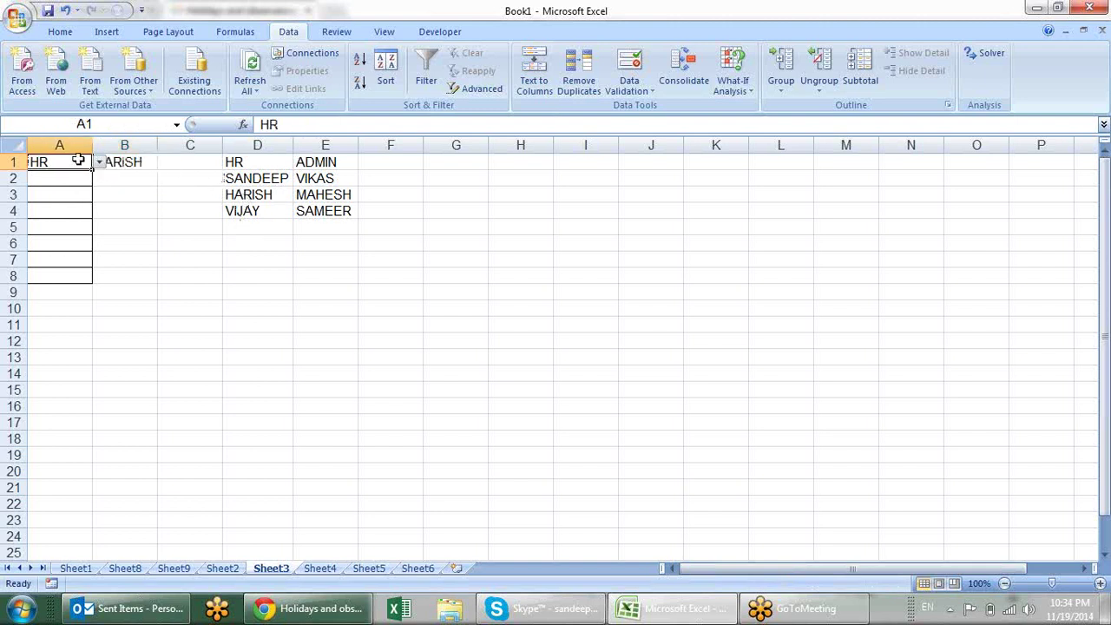
pyautogui.click(100, 164)
pyautogui.click(78, 185)
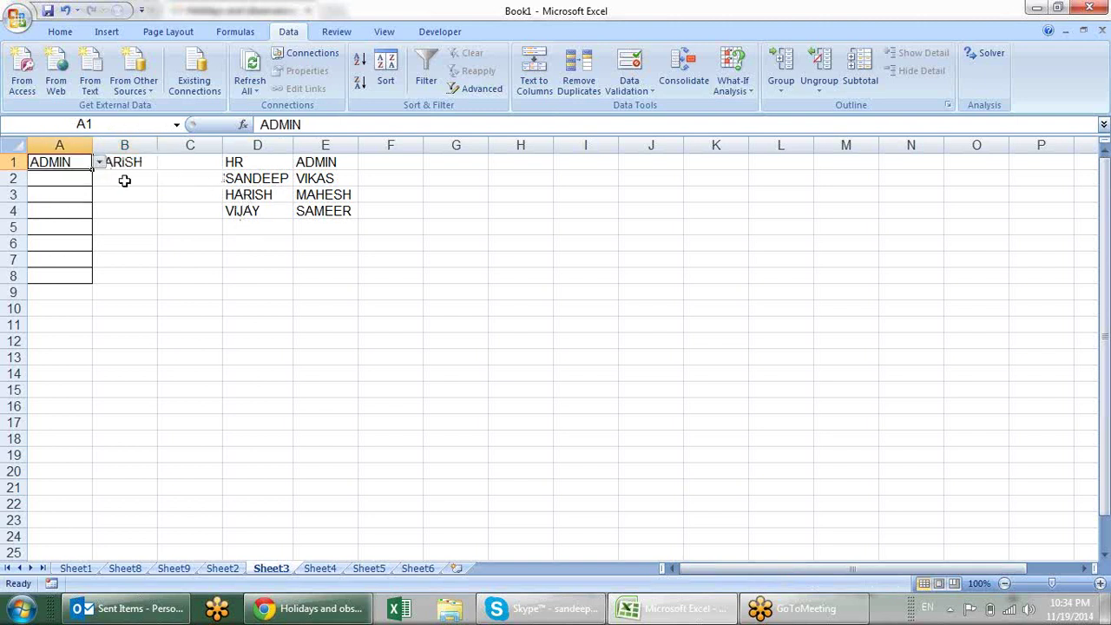
# - Pick VIKAS, then SAMEER, then MAHESH from B1's ADMIN name list
pyautogui.click(146, 164)
pyautogui.click(164, 163)
pyautogui.click(161, 174)
pyautogui.click(164, 163)
pyautogui.click(153, 195)
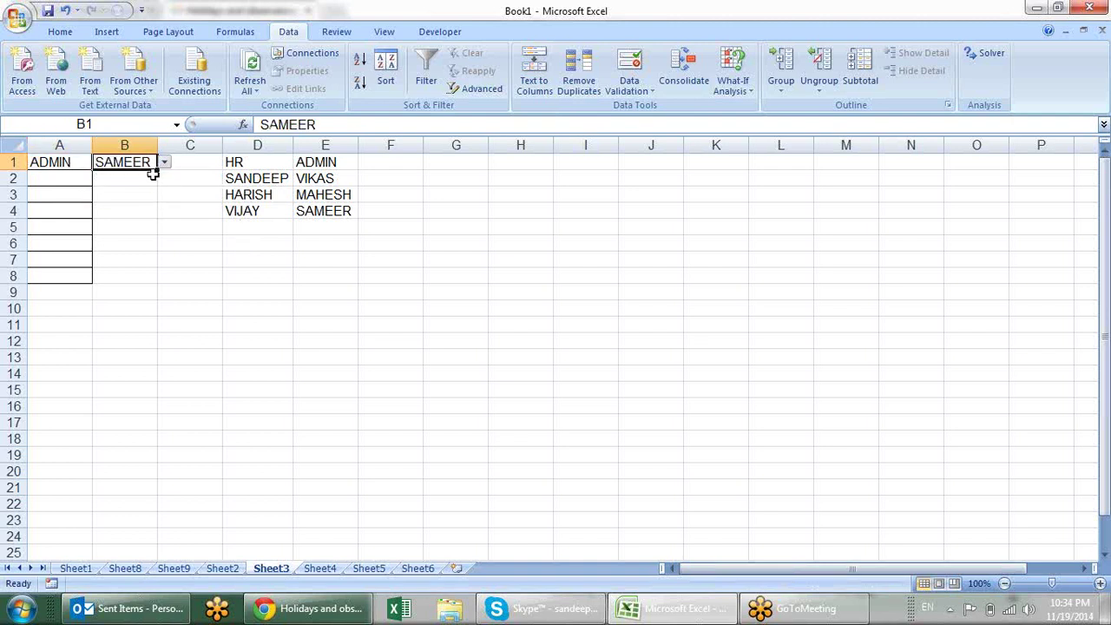
pyautogui.click(164, 164)
pyautogui.click(161, 186)
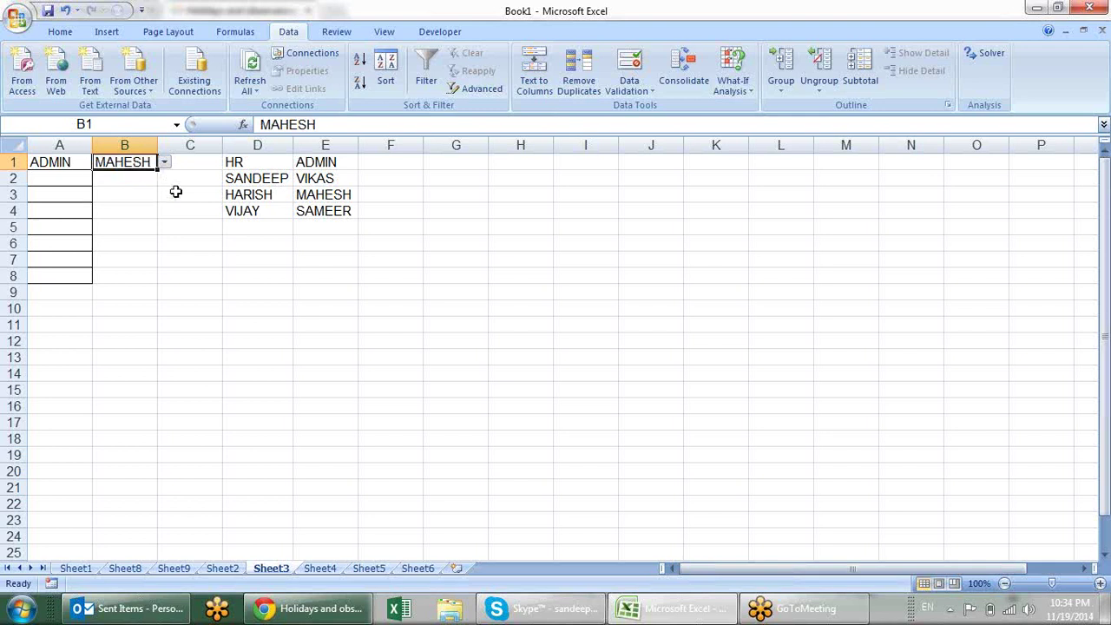
pyautogui.click(174, 193)
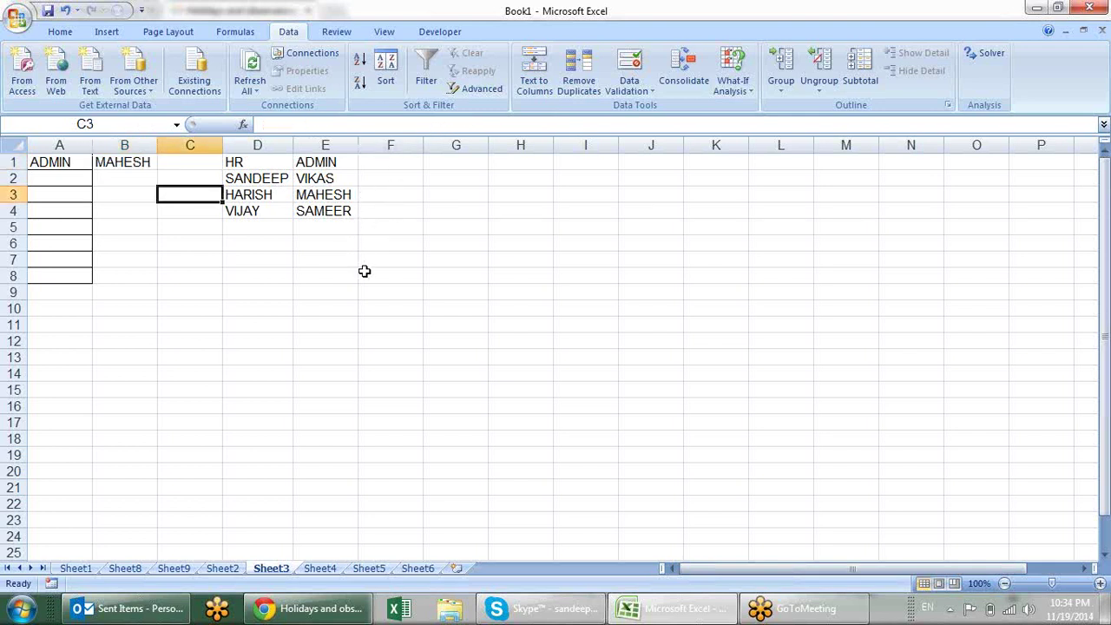
# - Open Data Validation for A3 and try the Date and Time allow options
pyautogui.click(66, 192)
pyautogui.click(629, 68)
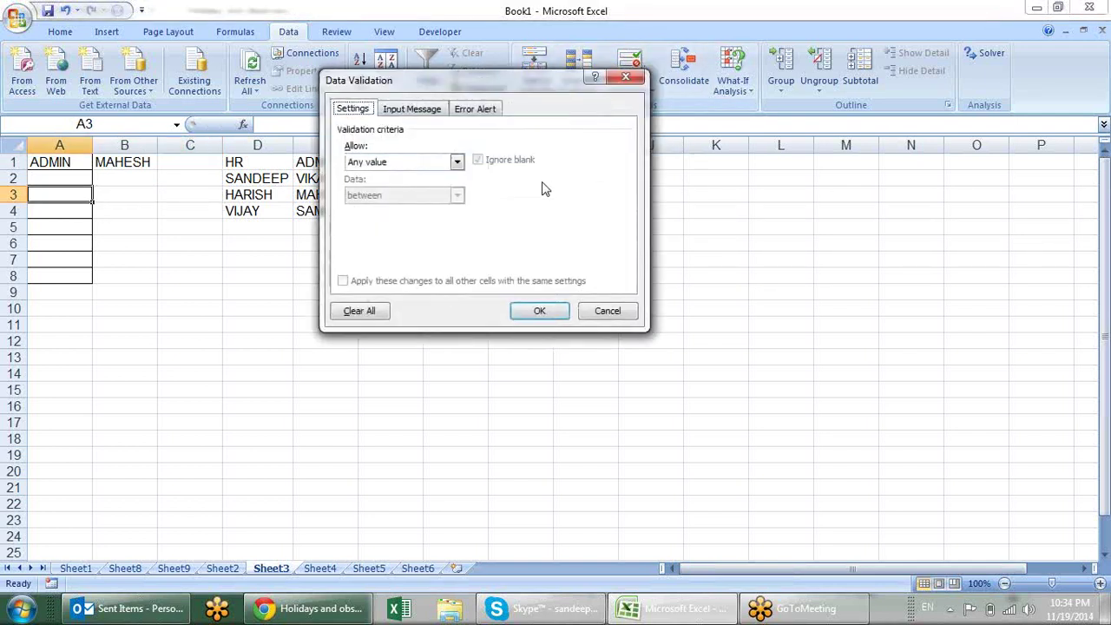
pyautogui.click(457, 161)
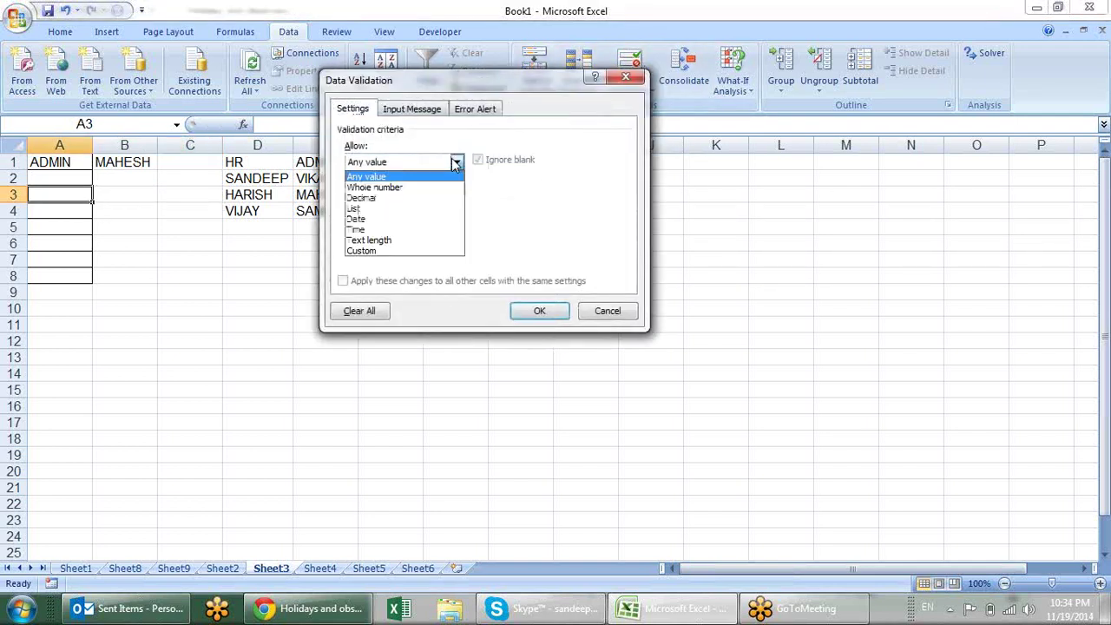
pyautogui.click(418, 217)
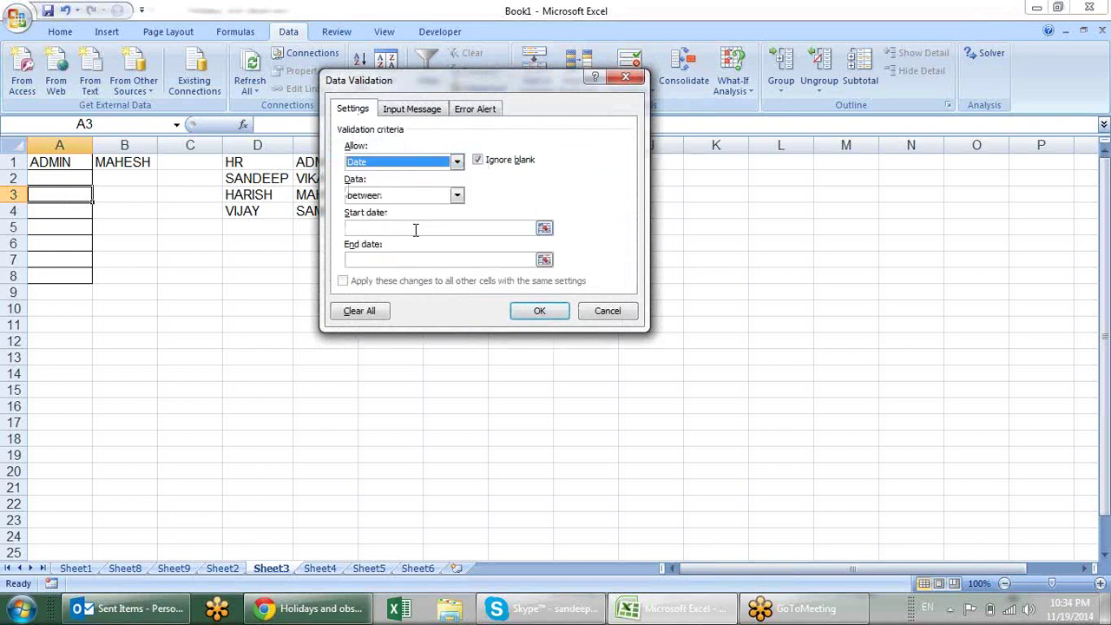
pyautogui.click(457, 197)
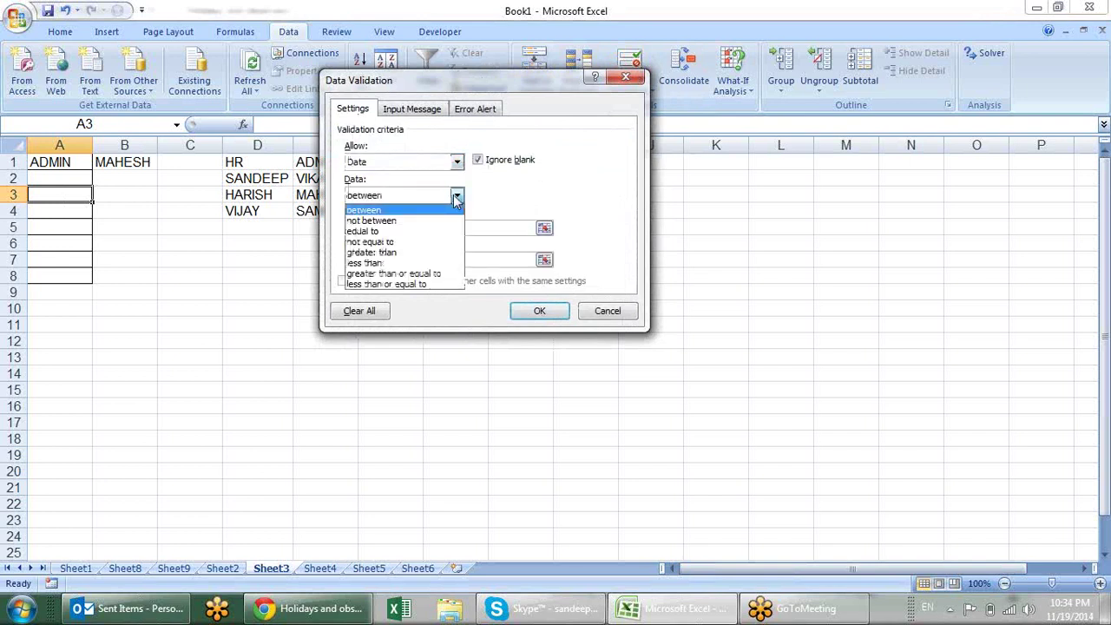
pyautogui.click(495, 192)
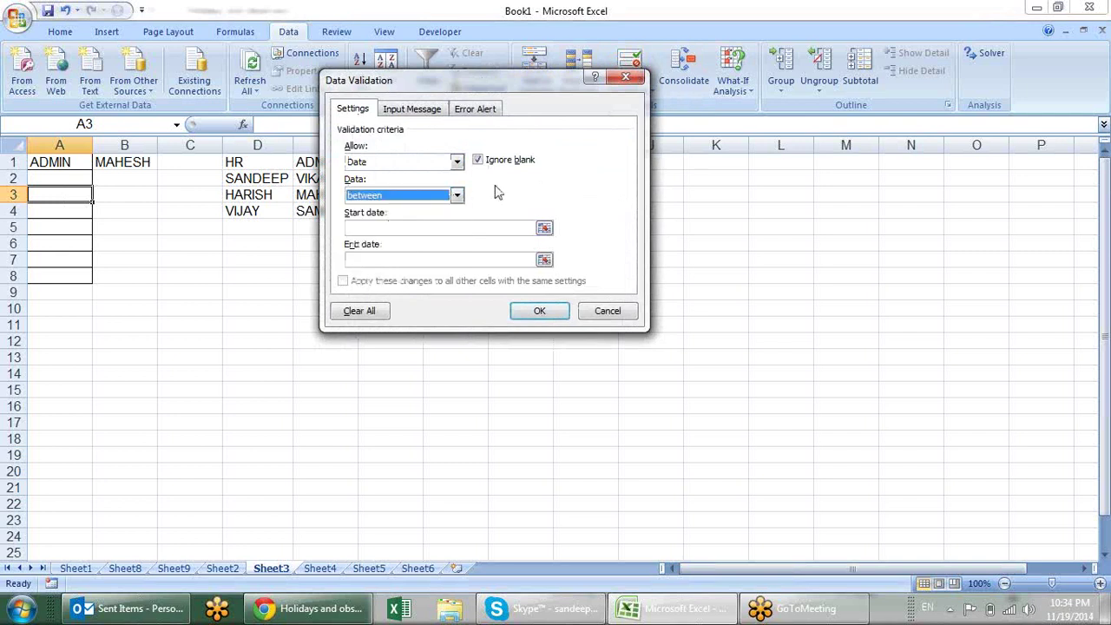
pyautogui.click(456, 163)
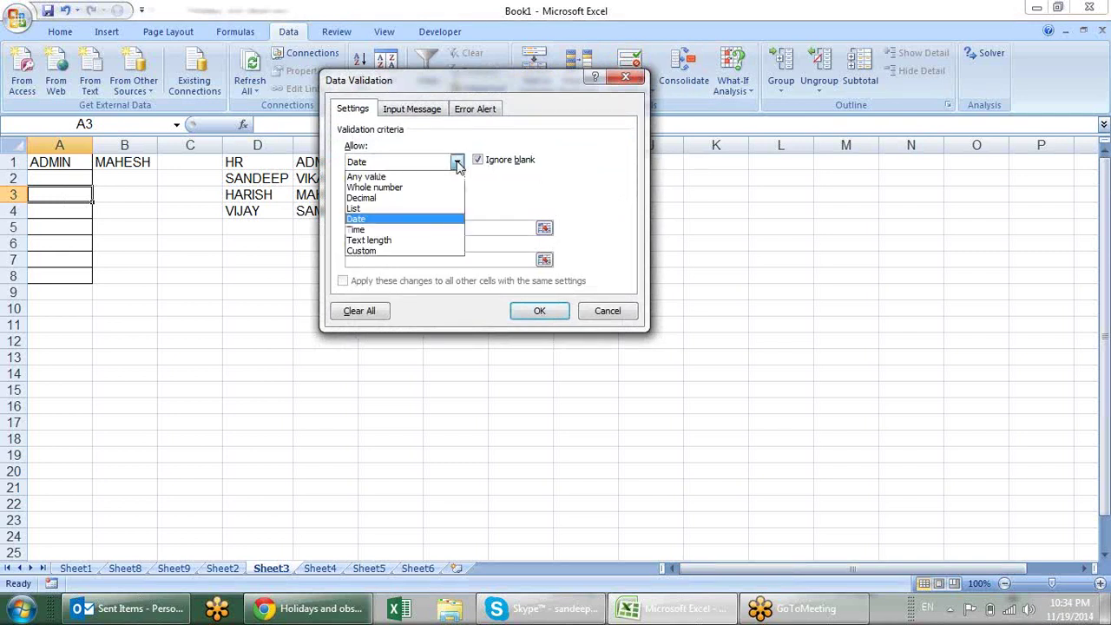
pyautogui.click(427, 229)
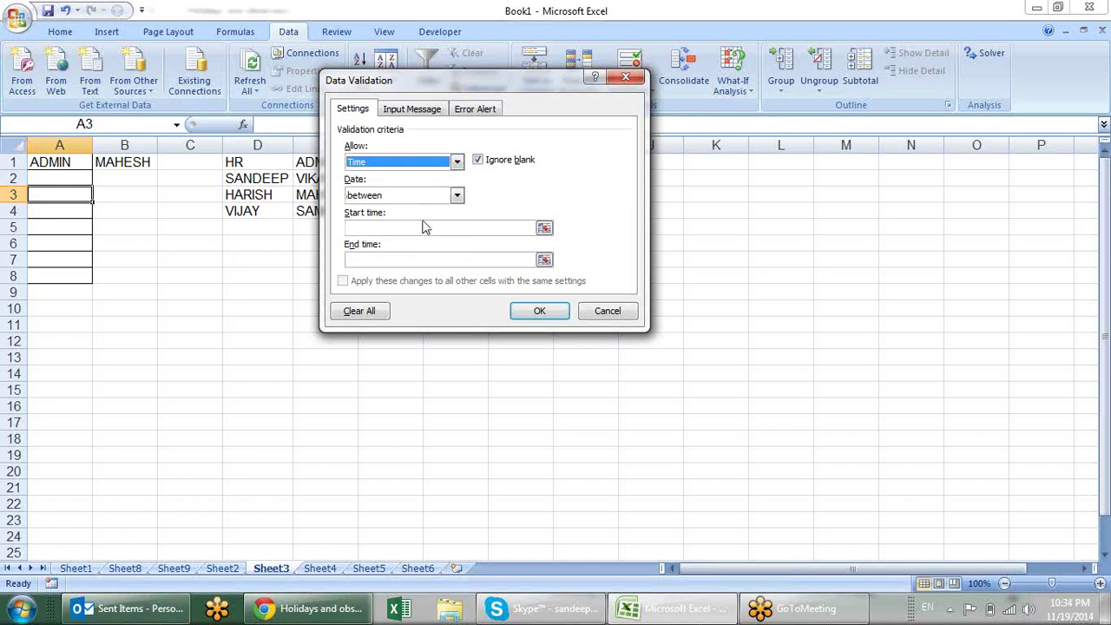
pyautogui.click(457, 162)
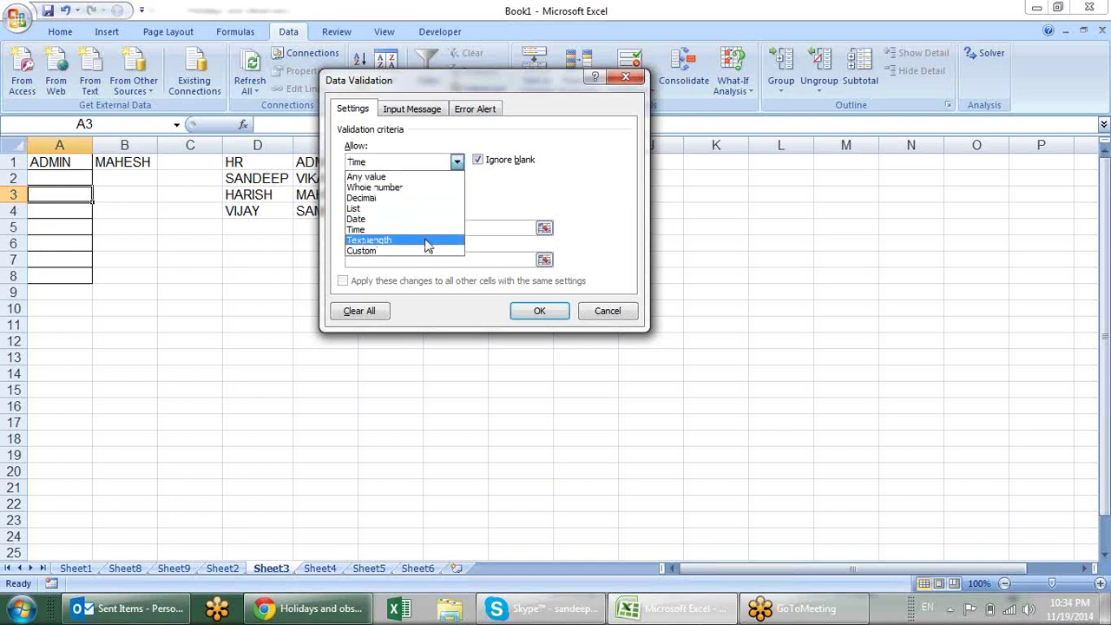
# - Set A3's rule to Text length with the condition equal to
pyautogui.click(426, 241)
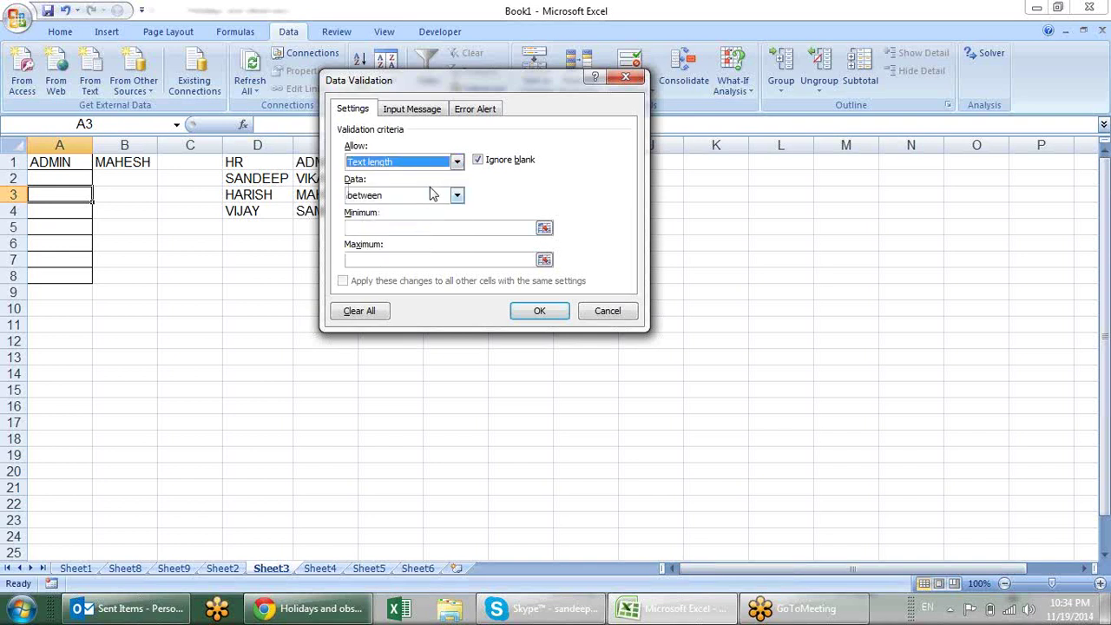
pyautogui.click(453, 196)
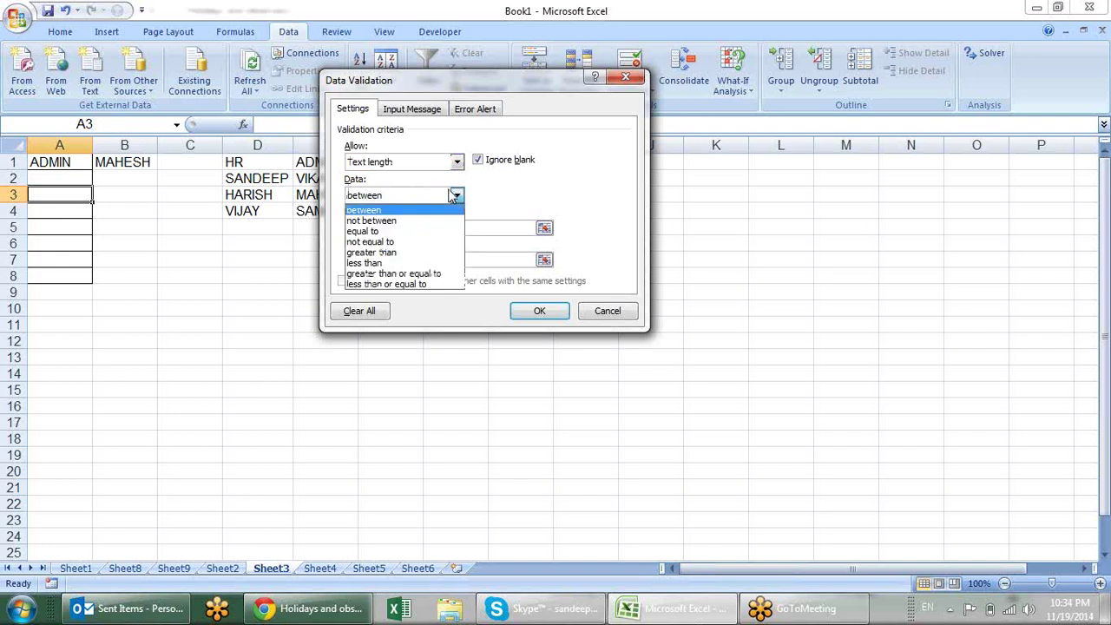
pyautogui.click(526, 202)
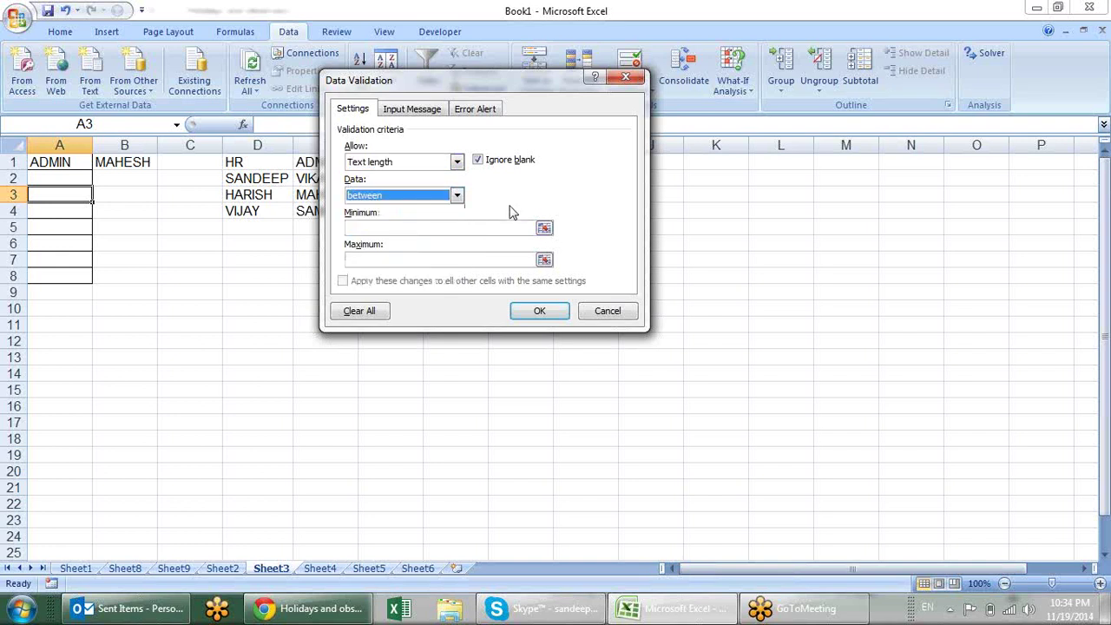
pyautogui.click(457, 198)
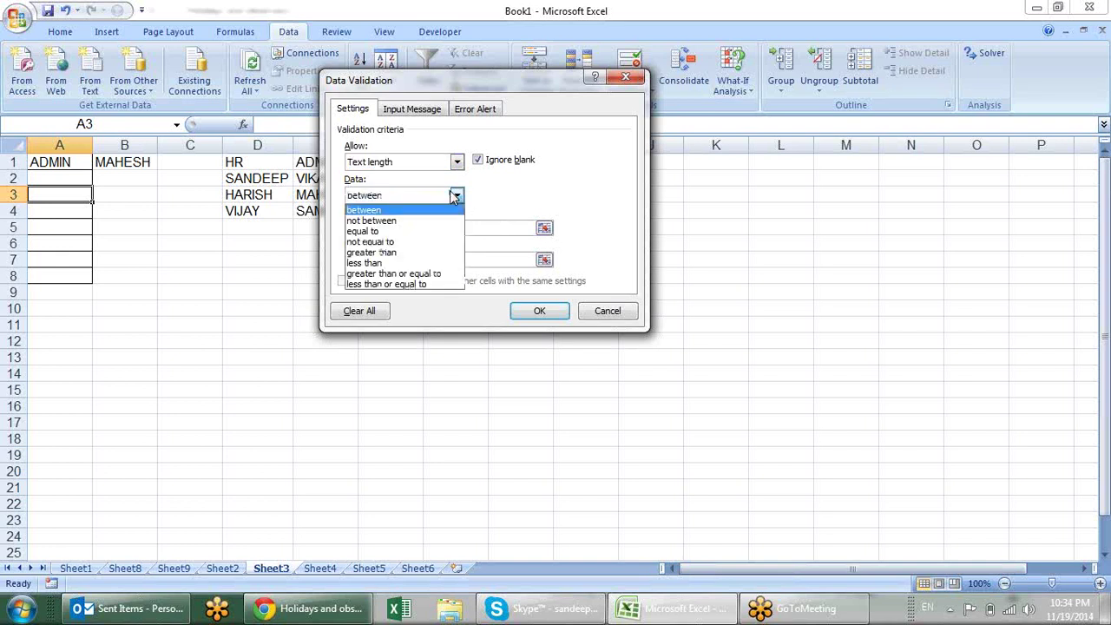
pyautogui.click(420, 230)
pyautogui.click(418, 230)
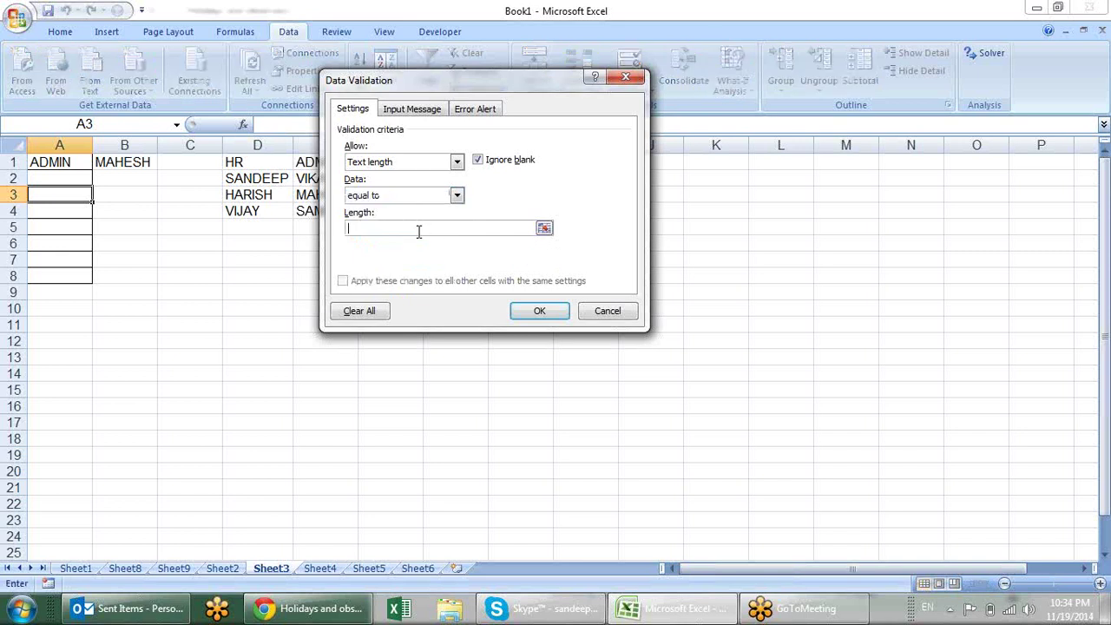
# - Require a text length of exactly 10 for A3
pyautogui.press('End')
pyautogui.write('10')
pyautogui.click(540, 312)
# - Test with 925, see it rejected, then enter a ten-digit phone number in A3
pyautogui.write('925')
pyautogui.press('Return')
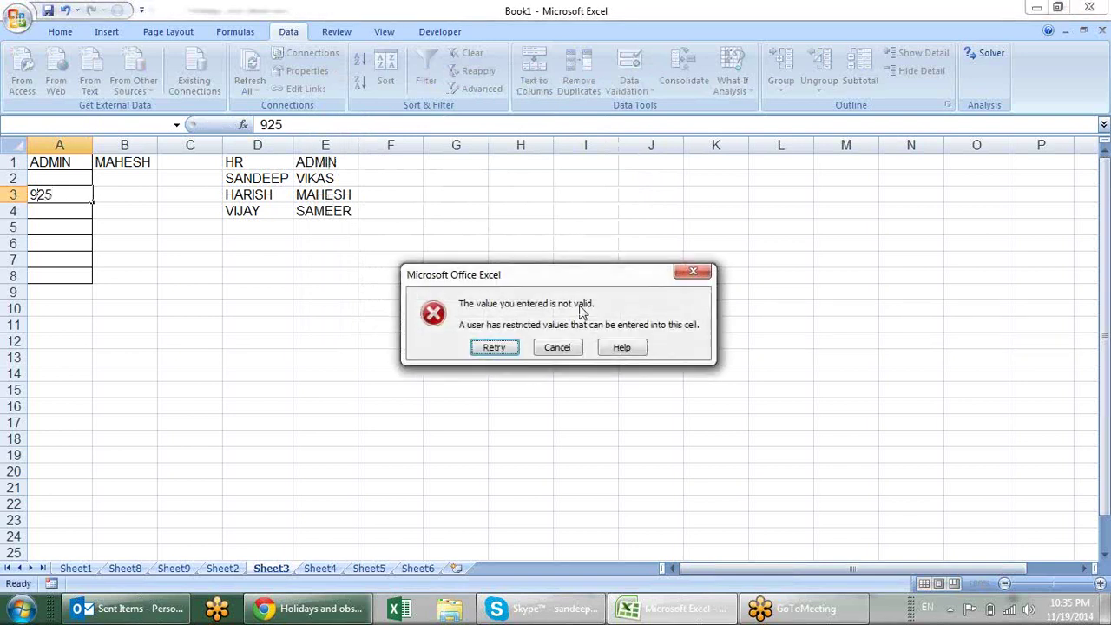
pyautogui.press('Return')
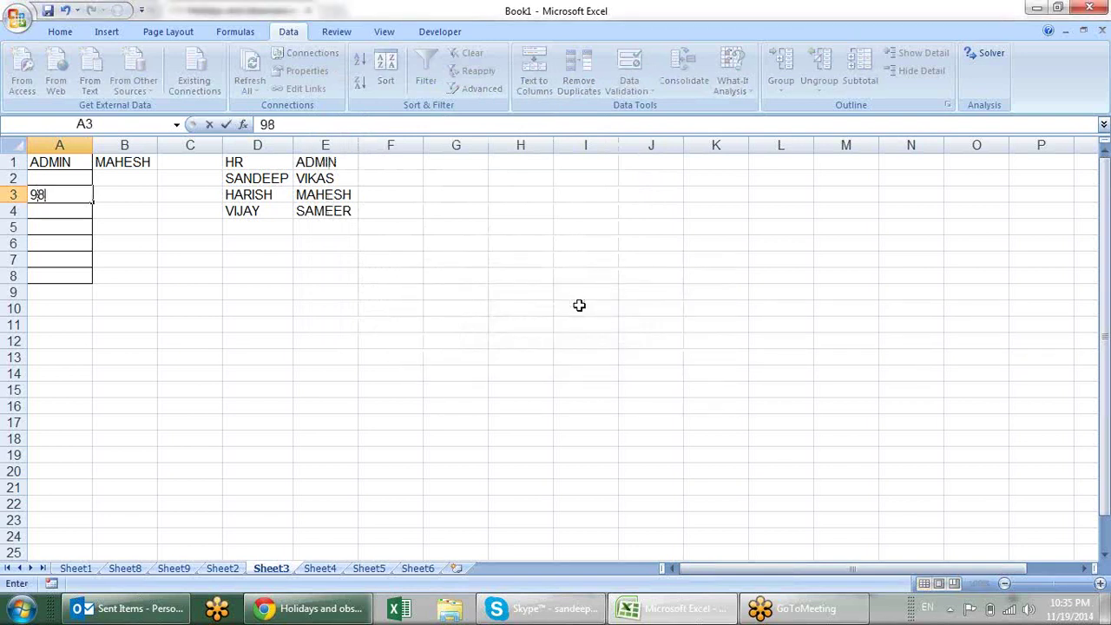
pyautogui.press('Return')
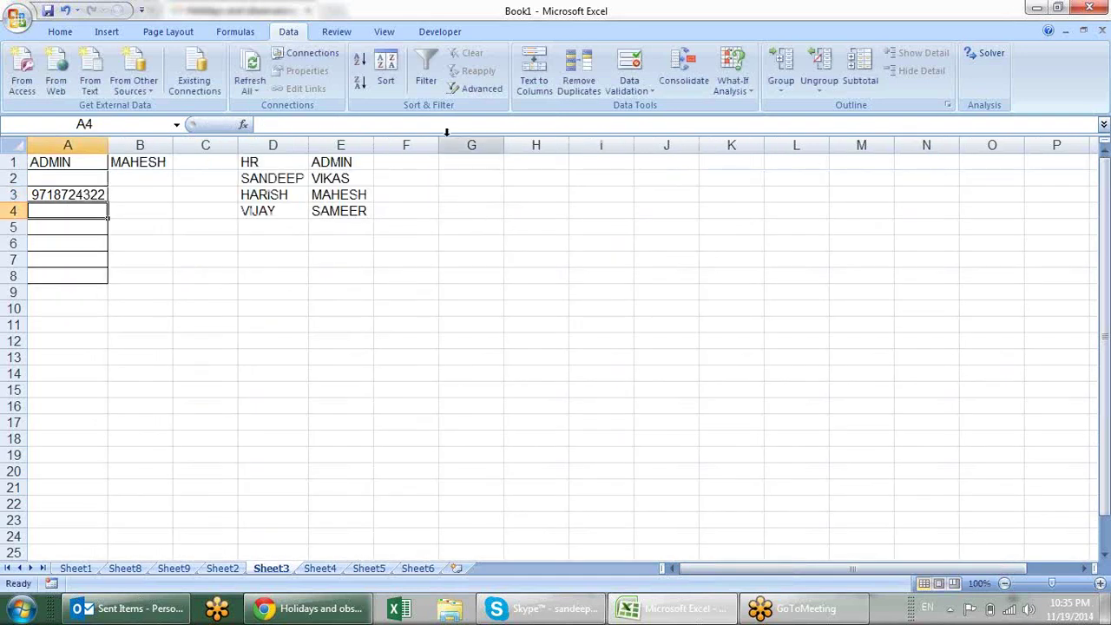
# - Cancel a Custom validation attempt on A4 and switch to Sheet4
pyautogui.click(629, 79)
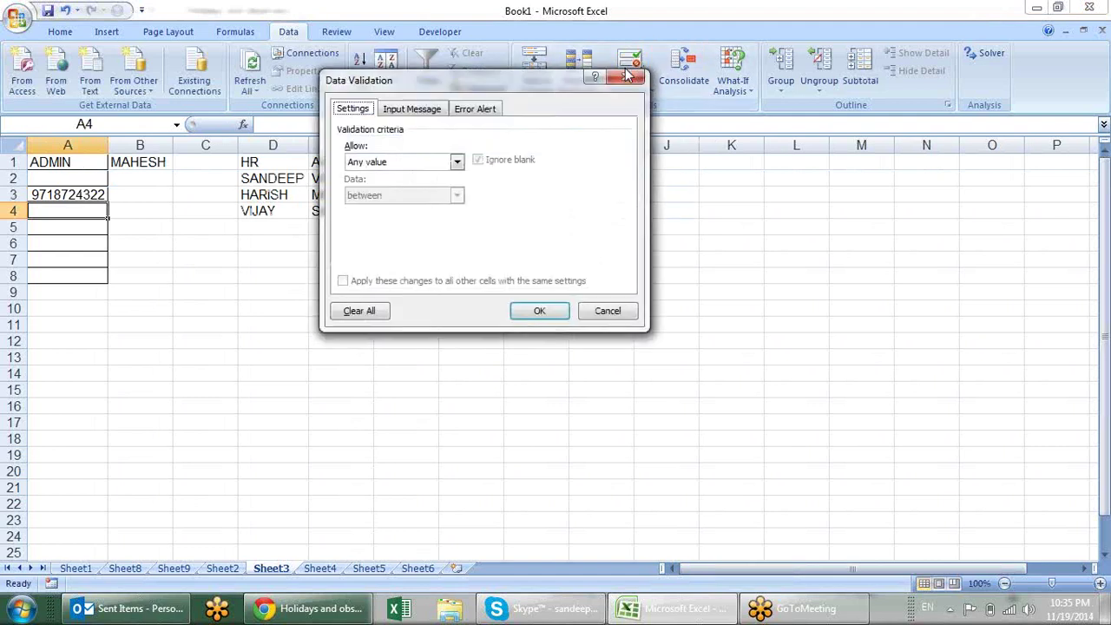
pyautogui.click(458, 164)
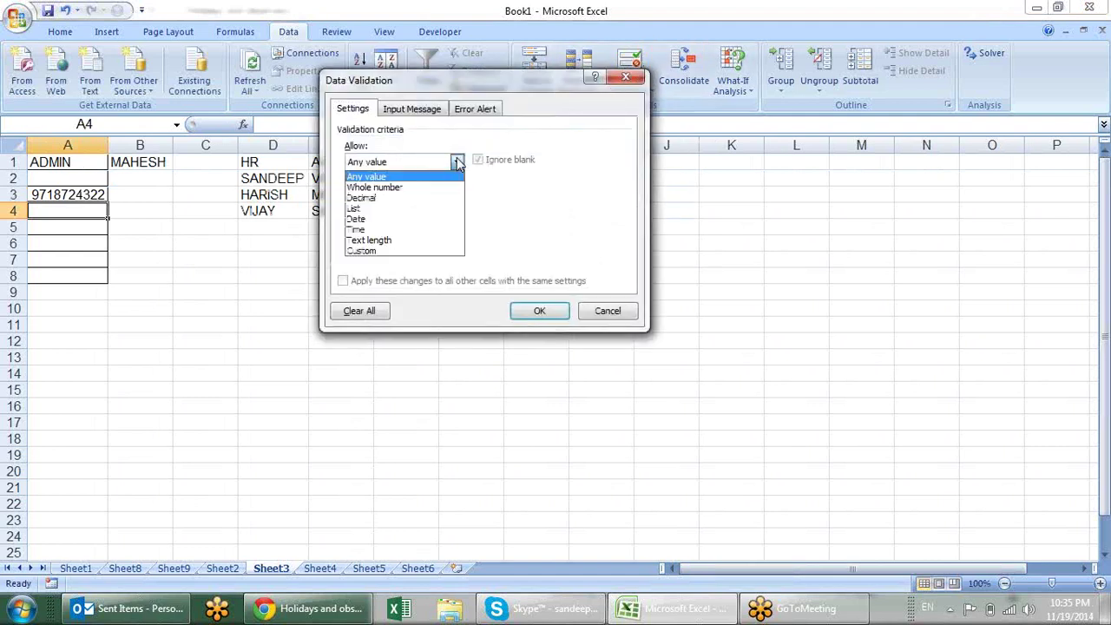
pyautogui.click(416, 251)
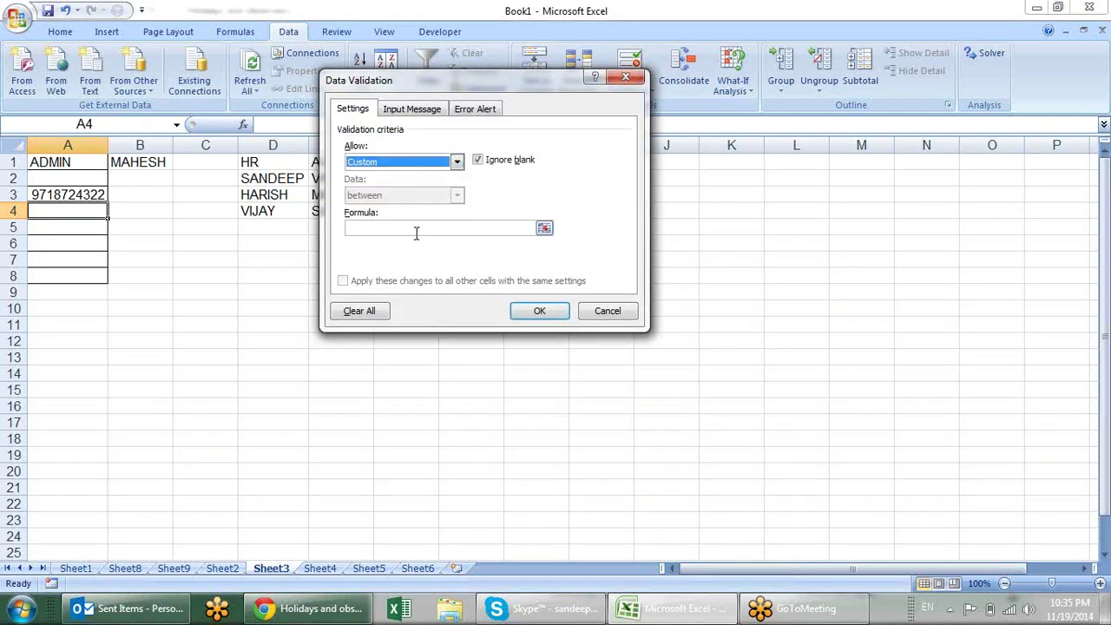
pyautogui.click(419, 230)
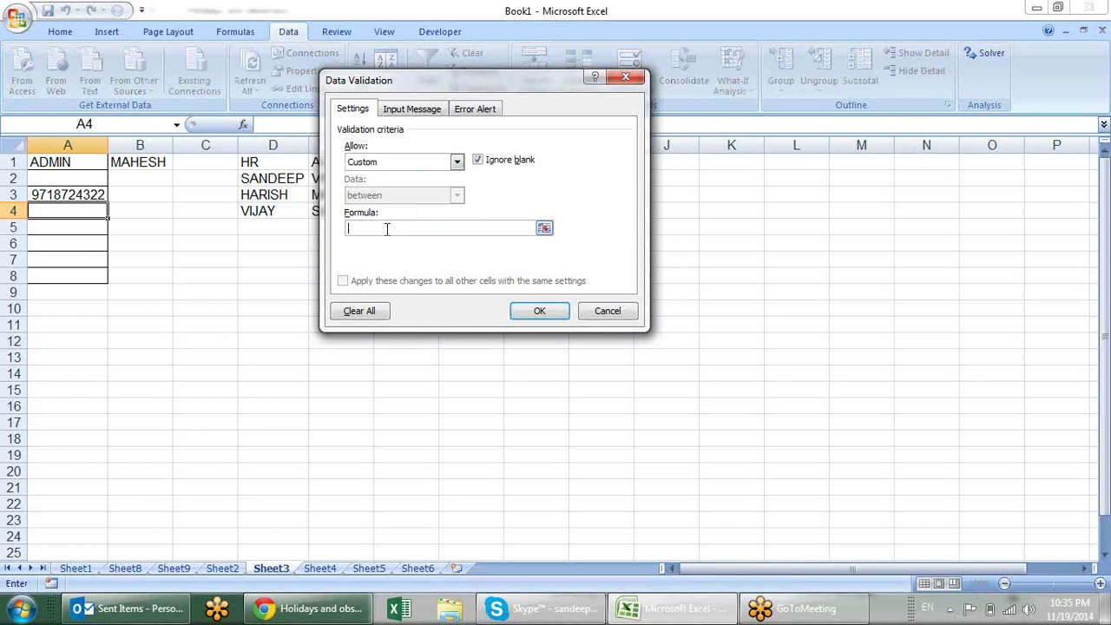
pyautogui.click(617, 312)
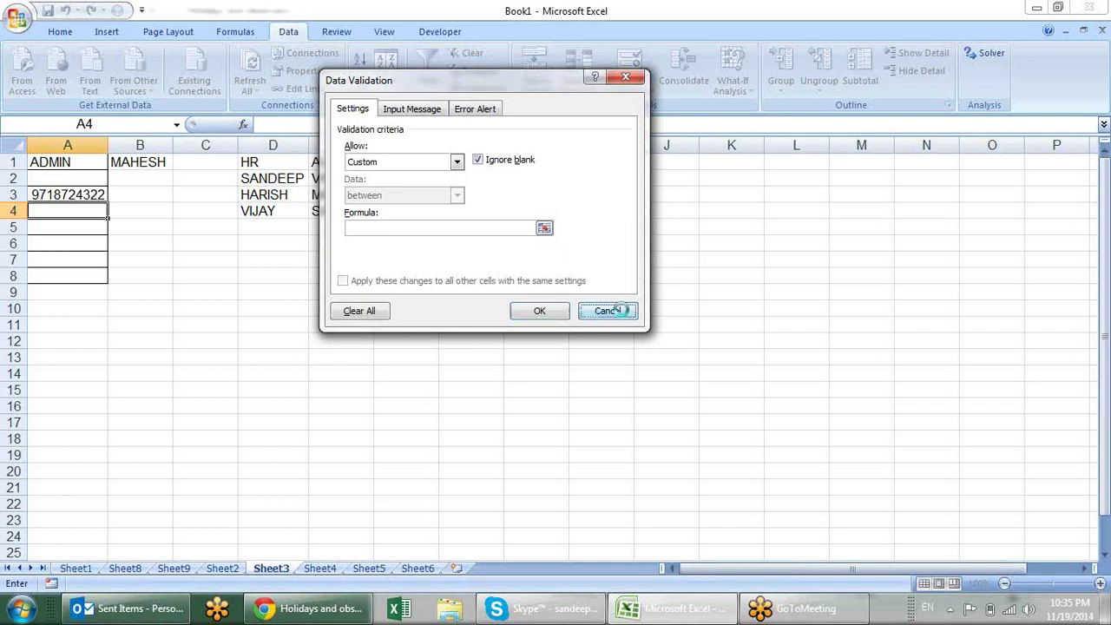
pyautogui.click(329, 569)
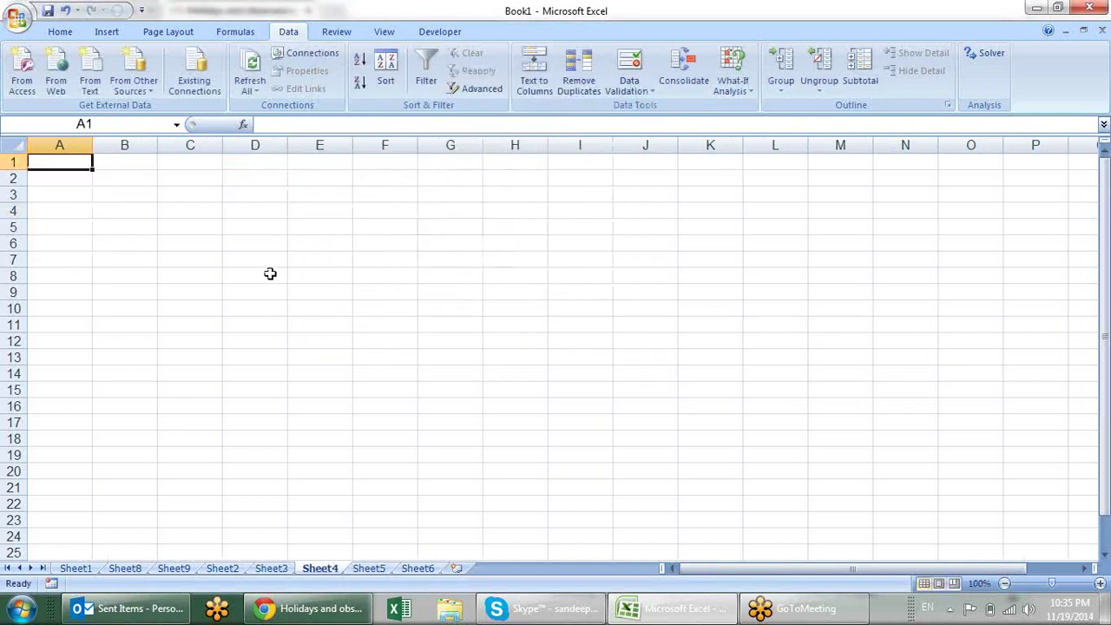
# - Enter the headers NAME in B1 and AMOUNT in C1
pyautogui.click(125, 177)
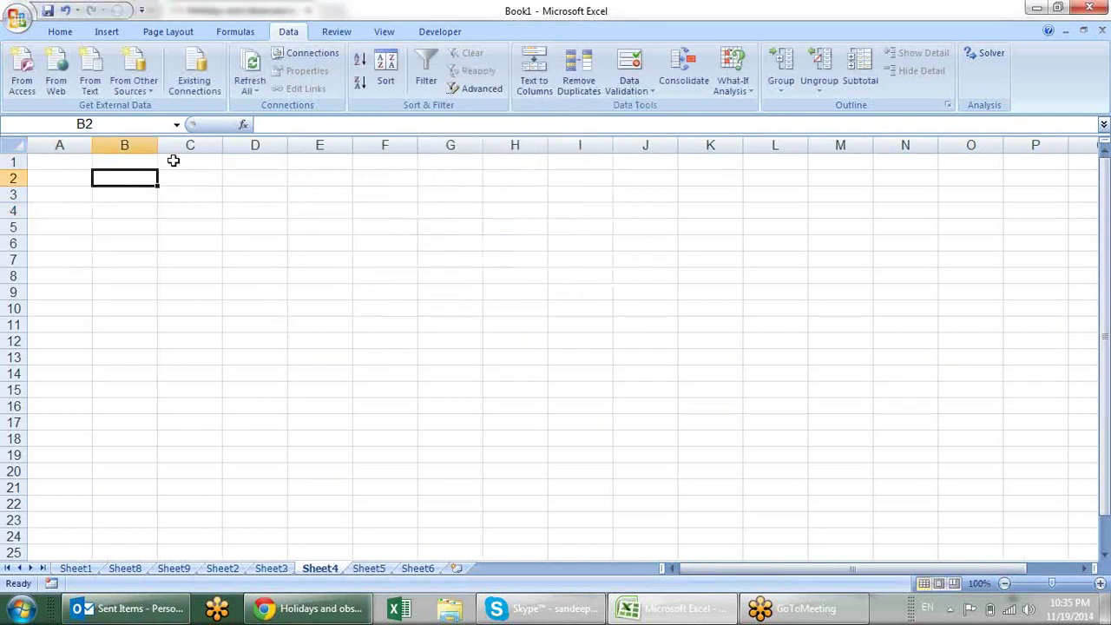
pyautogui.click(147, 158)
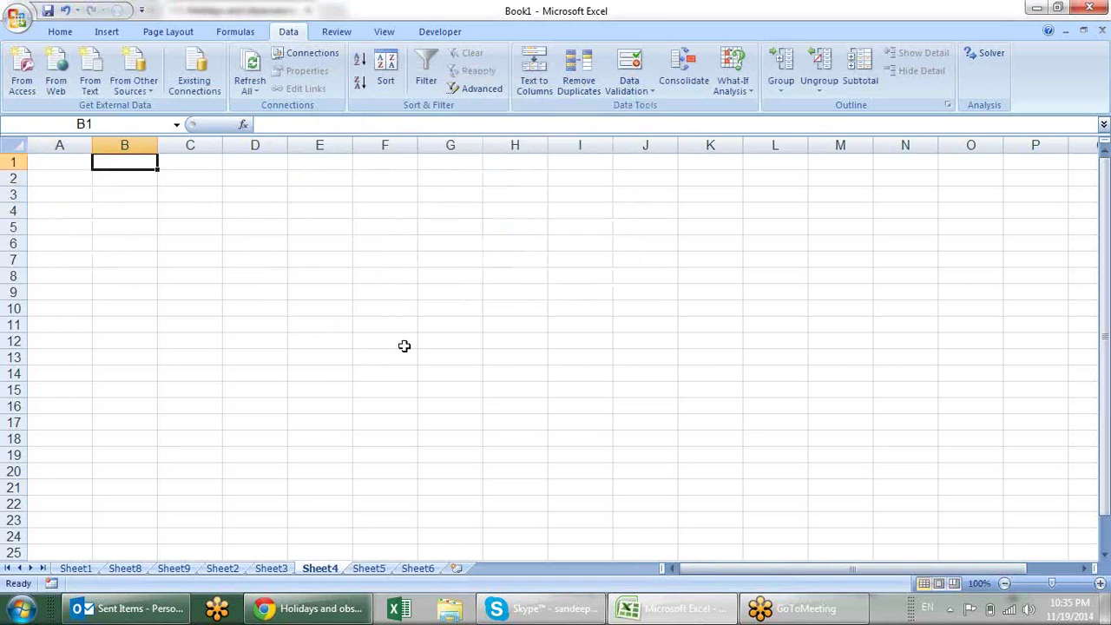
pyautogui.write('nAME')
pyautogui.press('BackSpace')
pyautogui.press('BackSpace')
pyautogui.press('BackSpace')
pyautogui.press('BackSpace')
pyautogui.write('NAME')
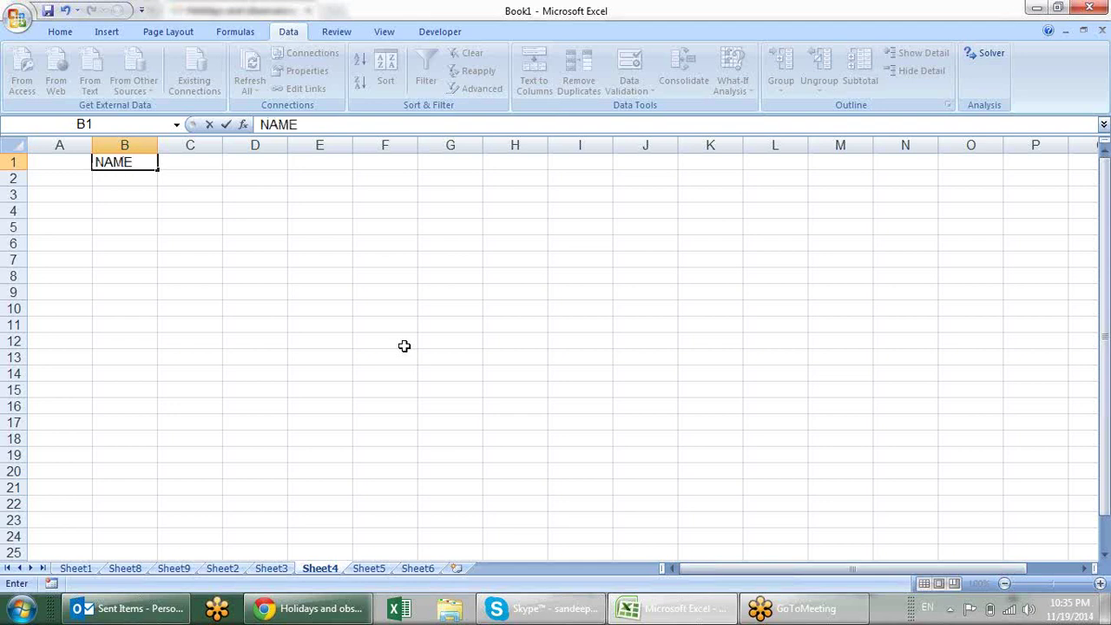
pyautogui.press('Return')
pyautogui.press('Up')
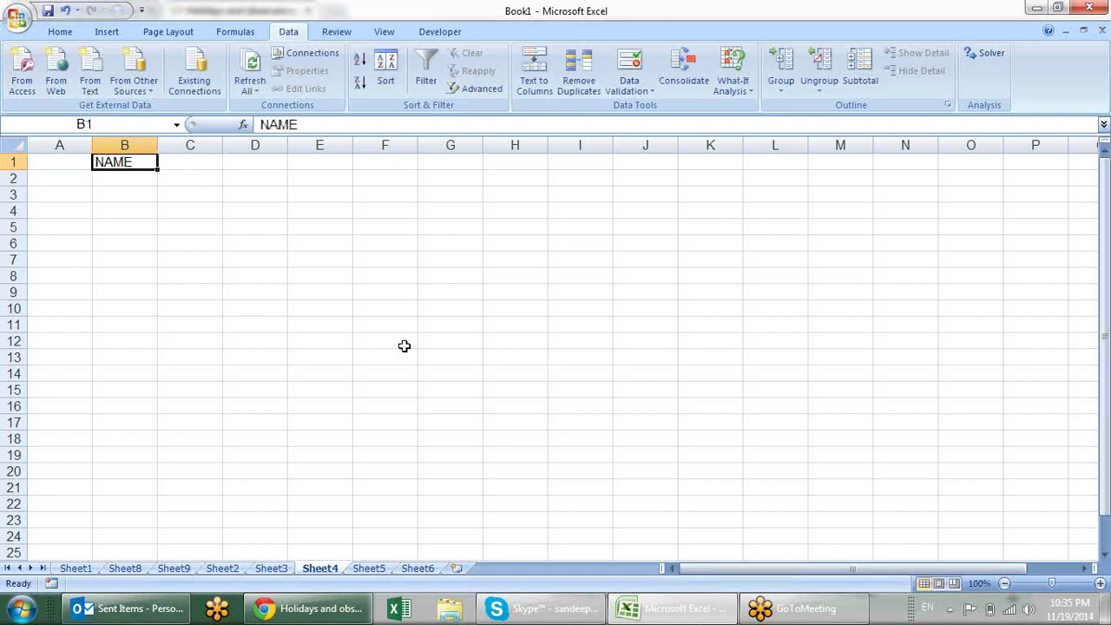
pyautogui.press('Right')
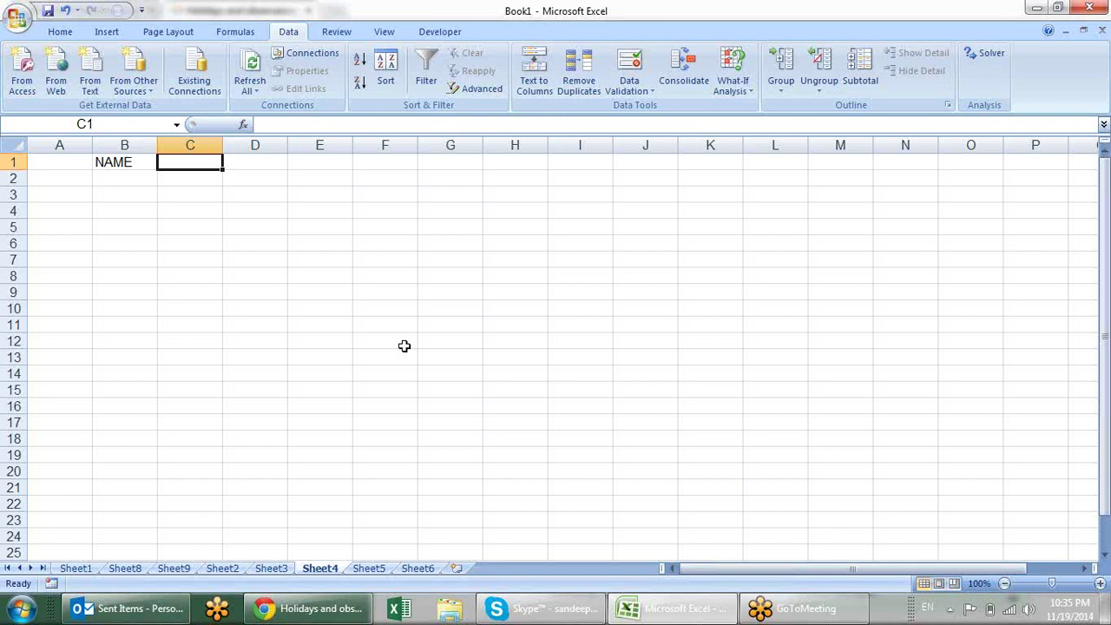
pyautogui.write('PU')
pyautogui.press('BackSpace')
pyautogui.press('BackSpace')
pyautogui.write('AMOUNT')
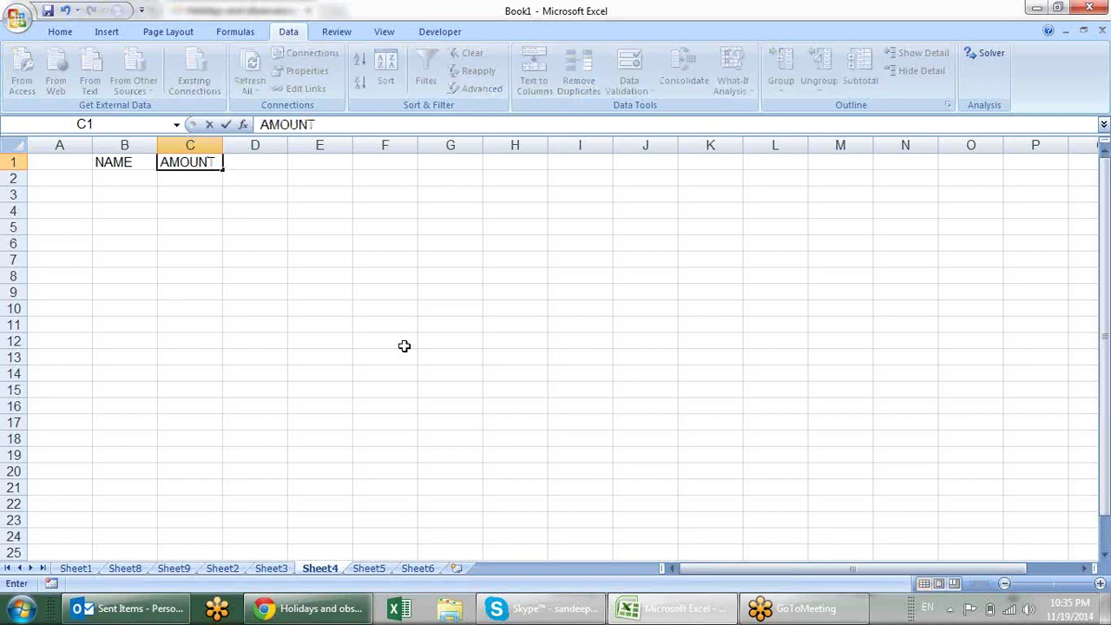
pyautogui.press('Return')
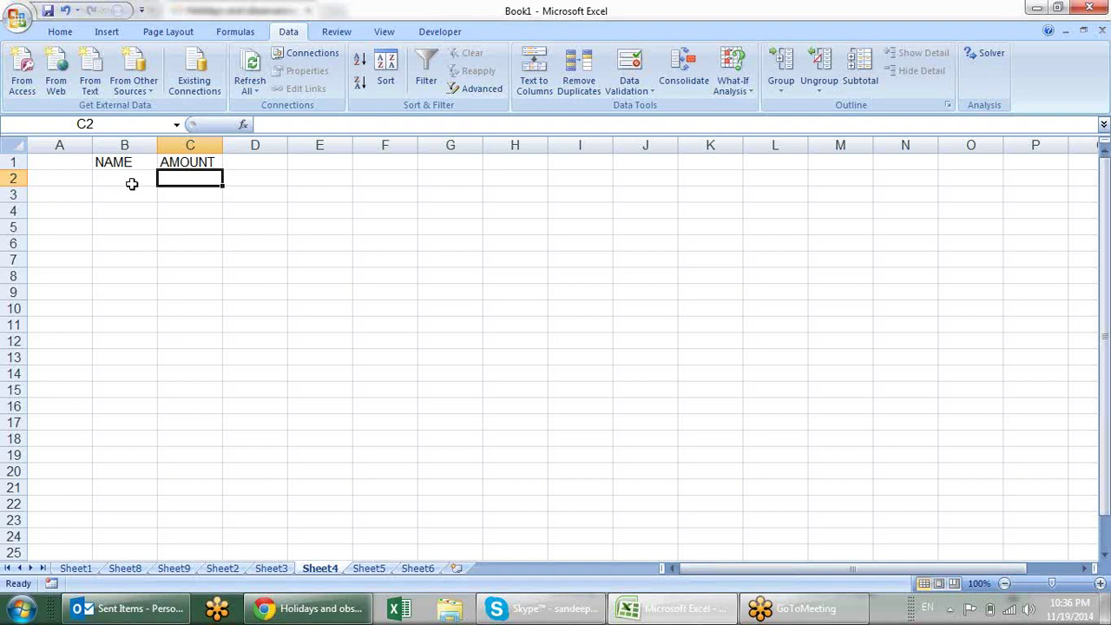
# - Widen column B slightly
pyautogui.click(131, 181)
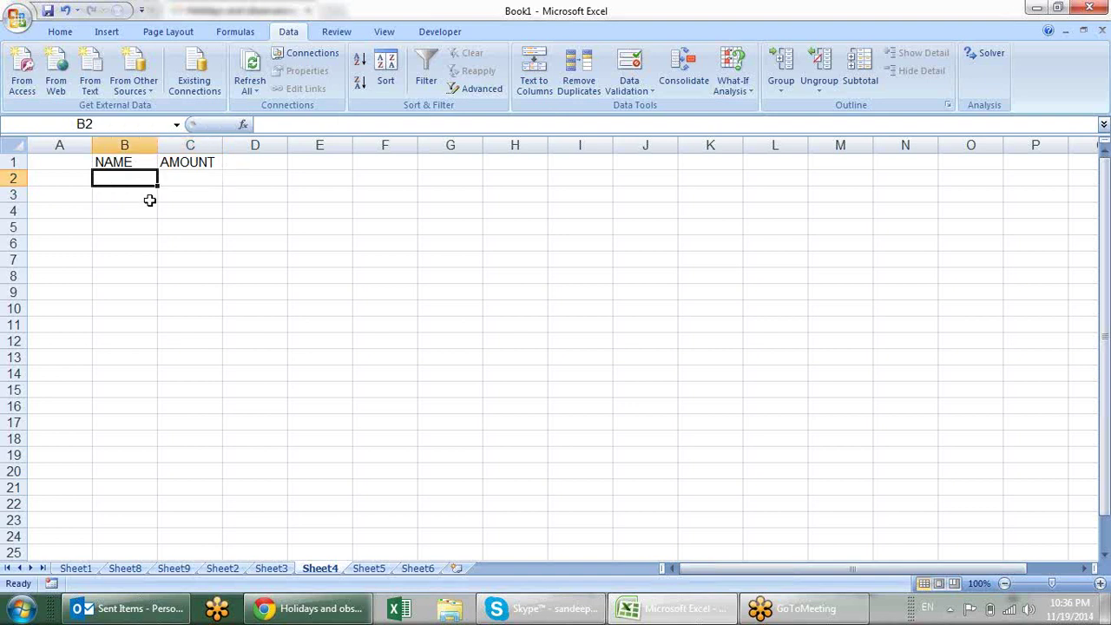
pyautogui.moveTo(158, 145); pyautogui.dragTo(242, 145)
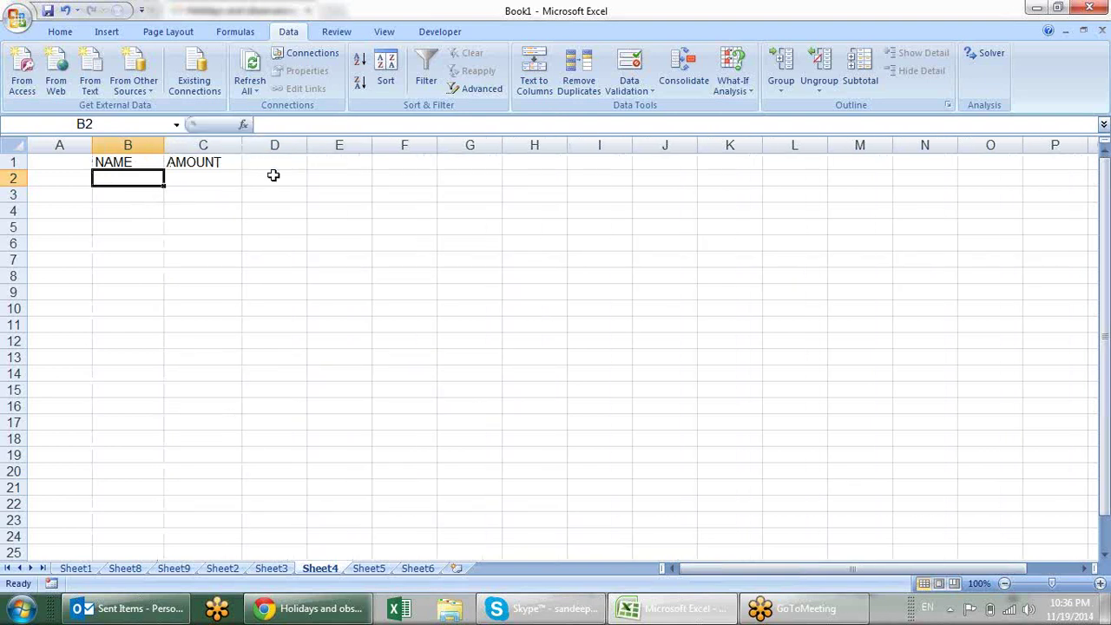
pyautogui.click(315, 196)
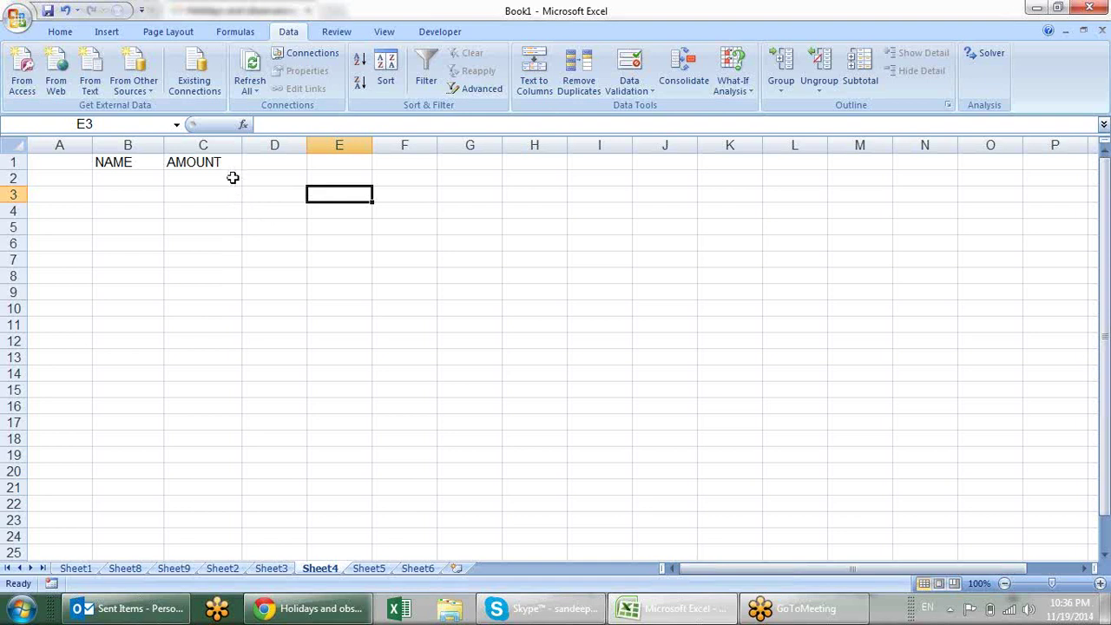
# - Open Data Validation for C2 and set Allow to Custom
pyautogui.click(232, 177)
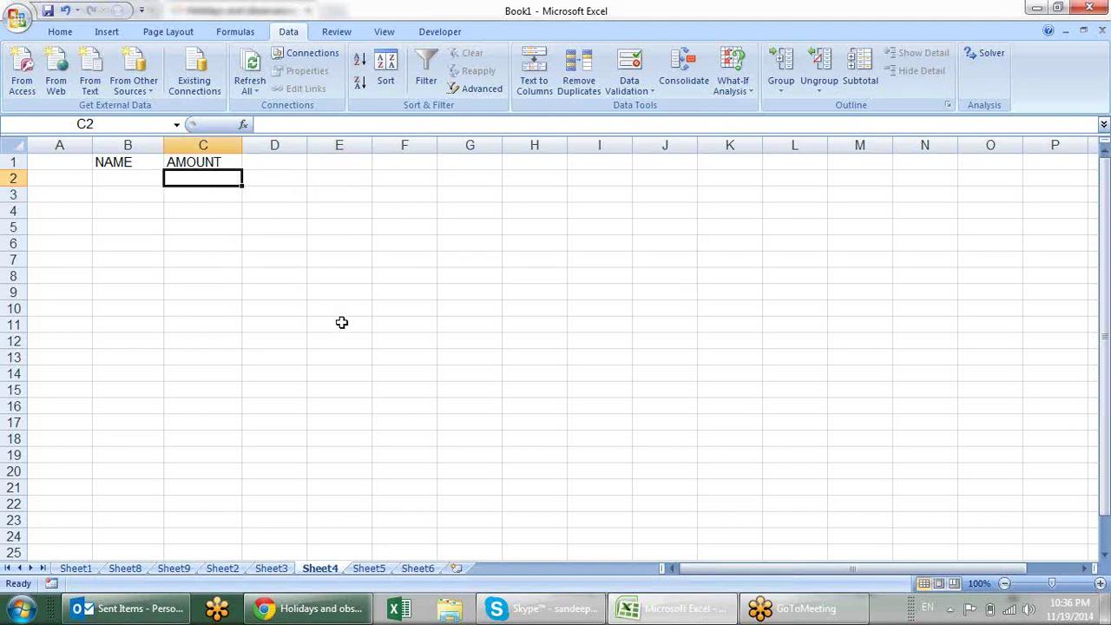
pyautogui.click(628, 62)
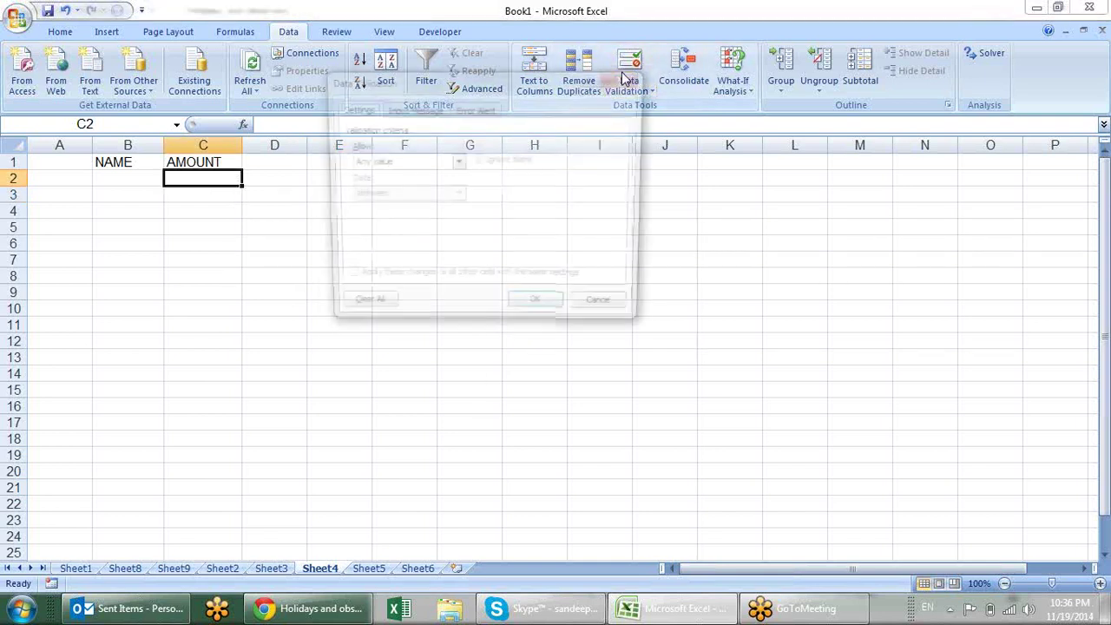
pyautogui.click(456, 161)
pyautogui.click(417, 250)
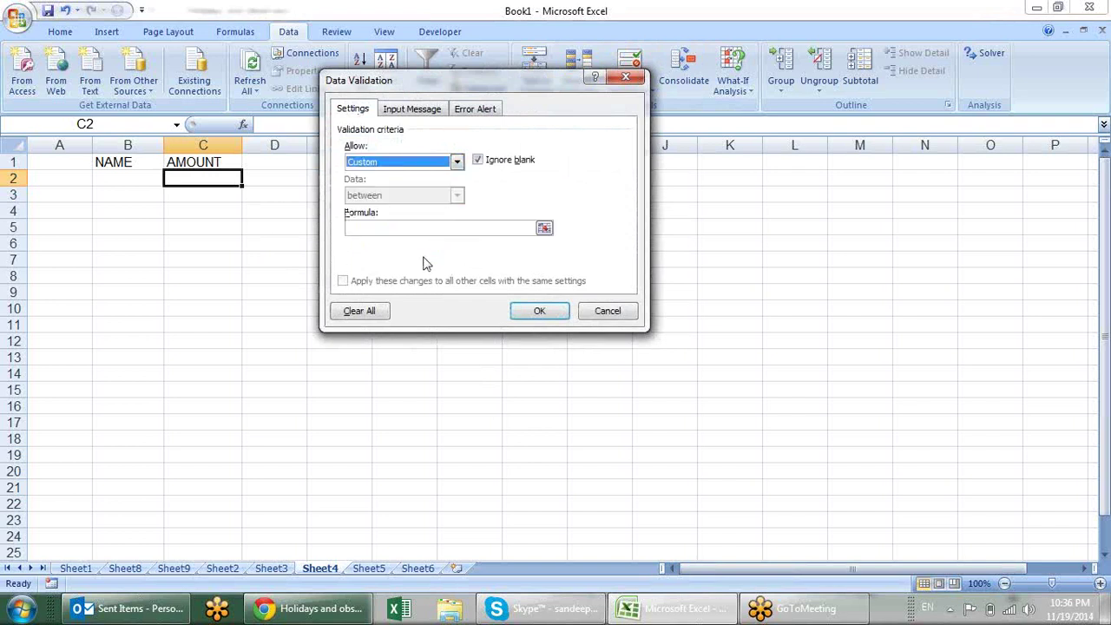
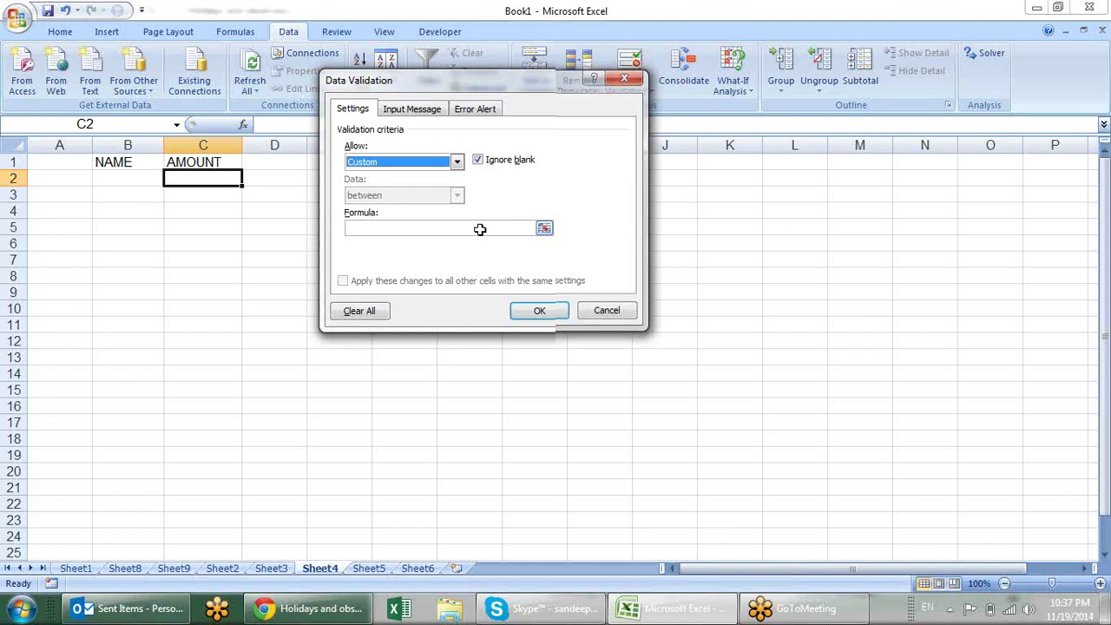
# - Type a first name in B2 and fill it down the NAME column to B7
pyautogui.press('Escape')
pyautogui.write('=')
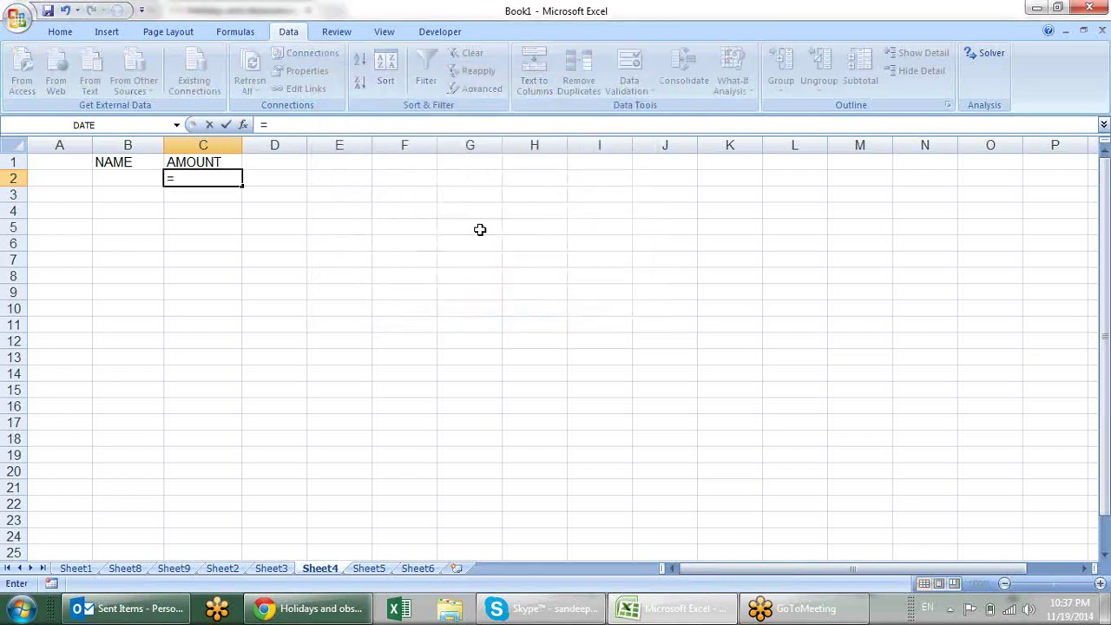
pyautogui.write('COU')
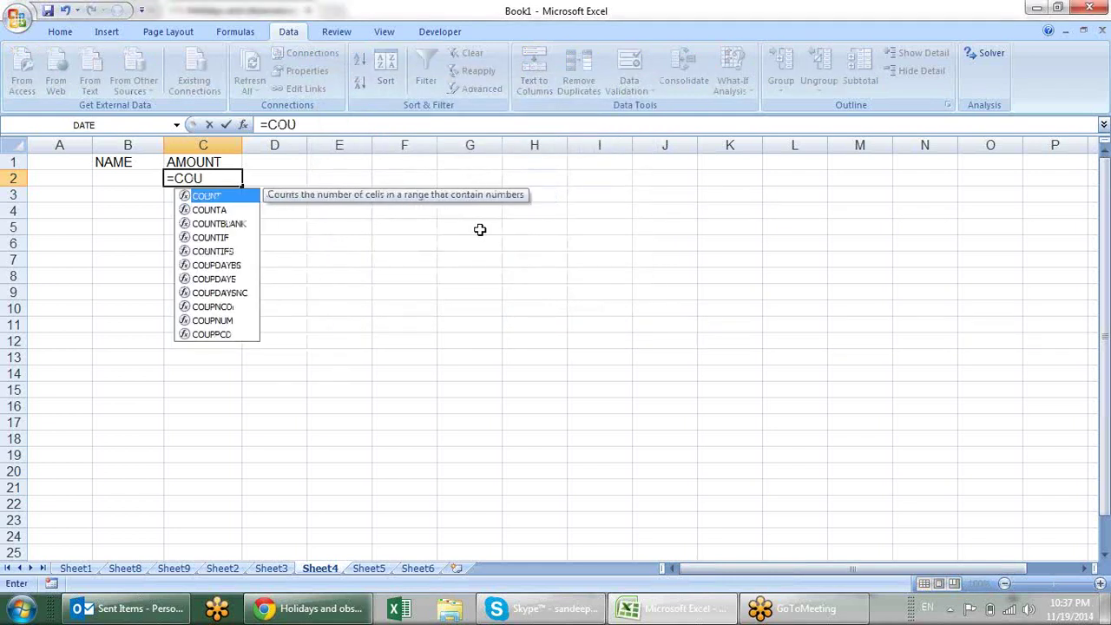
pyautogui.press('Escape')
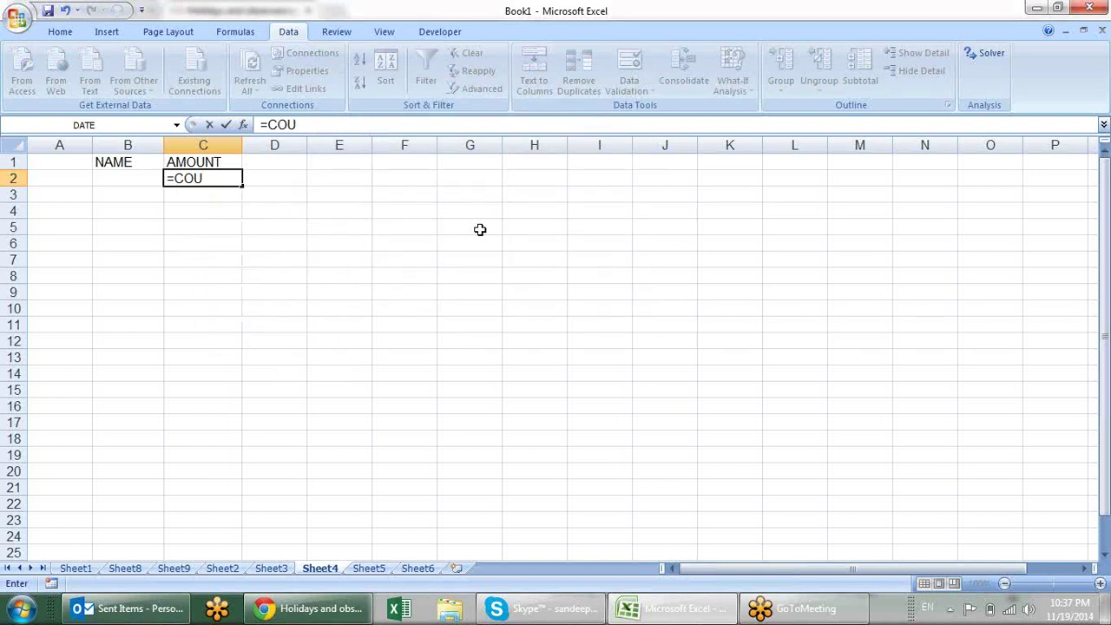
pyautogui.press('Escape')
pyautogui.press('Right')
pyautogui.press('Left')
pyautogui.press('Left')
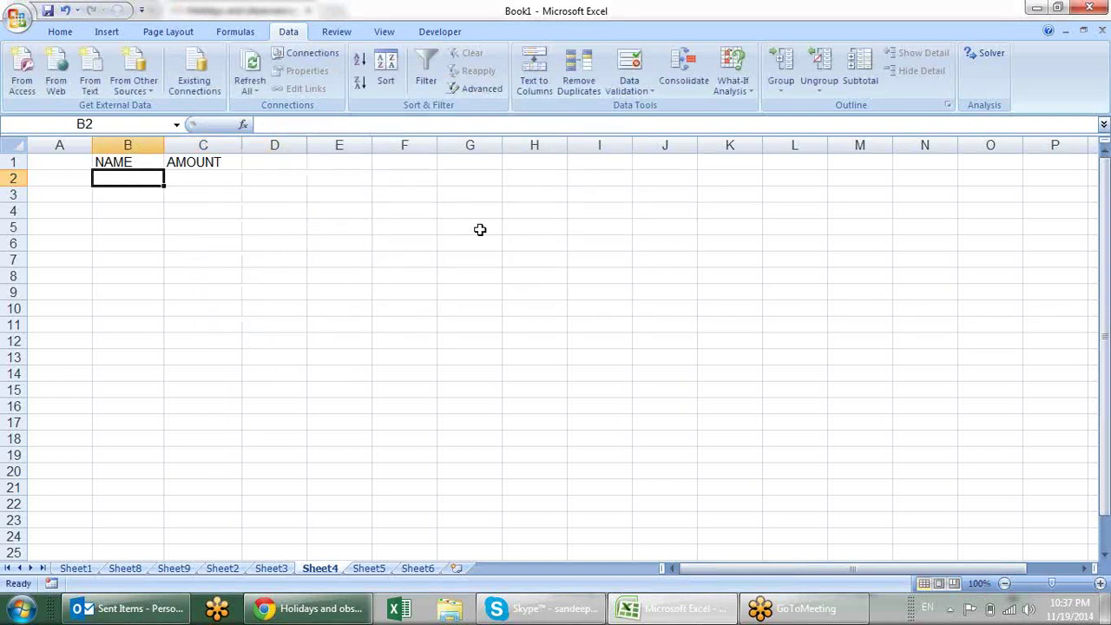
pyautogui.write('SANDEEP')
pyautogui.press('Return')
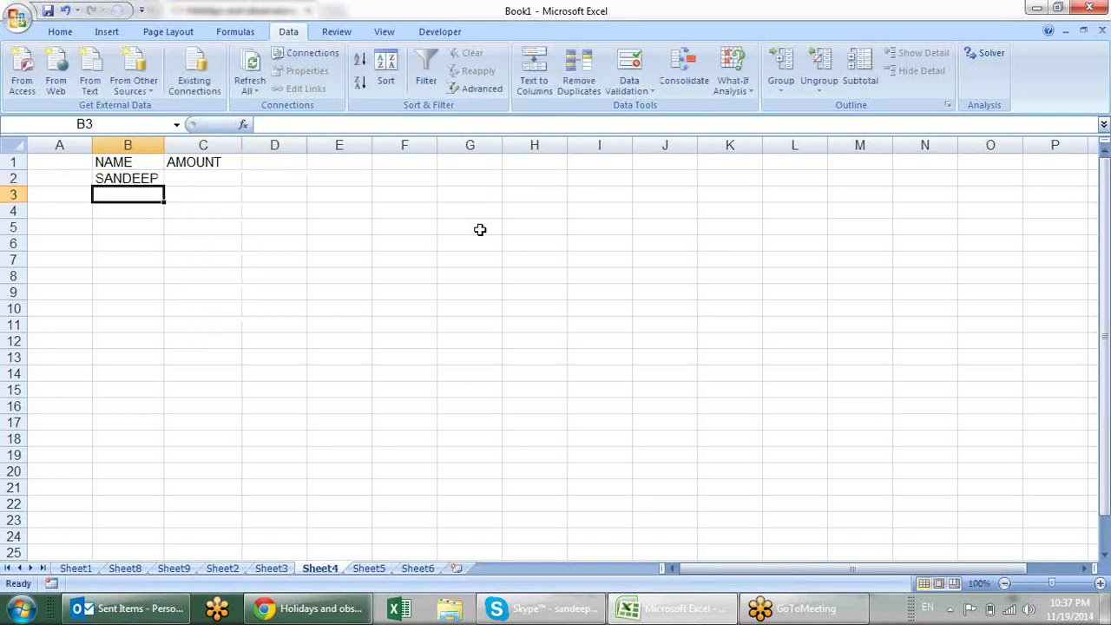
pyautogui.click(139, 177)
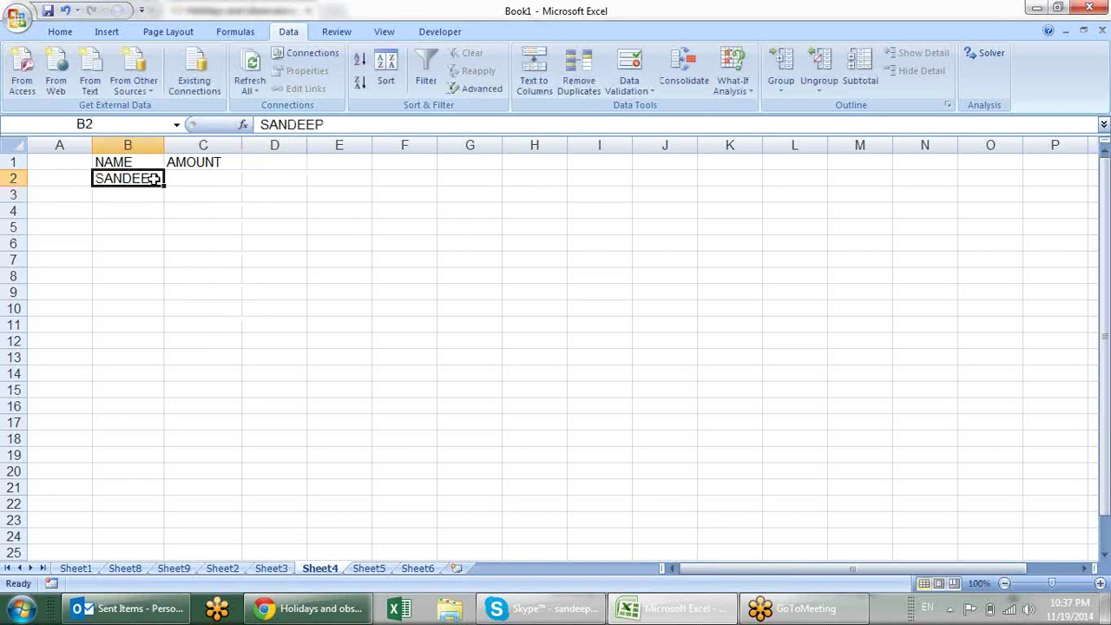
pyautogui.moveTo(160, 188); pyautogui.dragTo(173, 262)
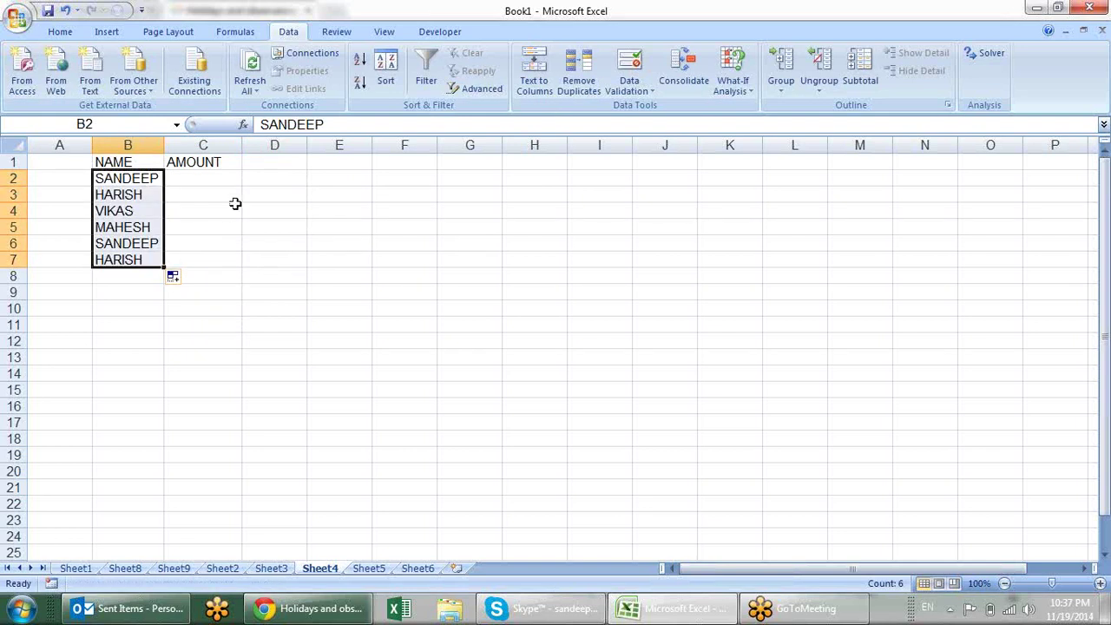
# - Enter amounts 100, 200, 10000 and 11000 in C2 through C5
pyautogui.click(221, 177)
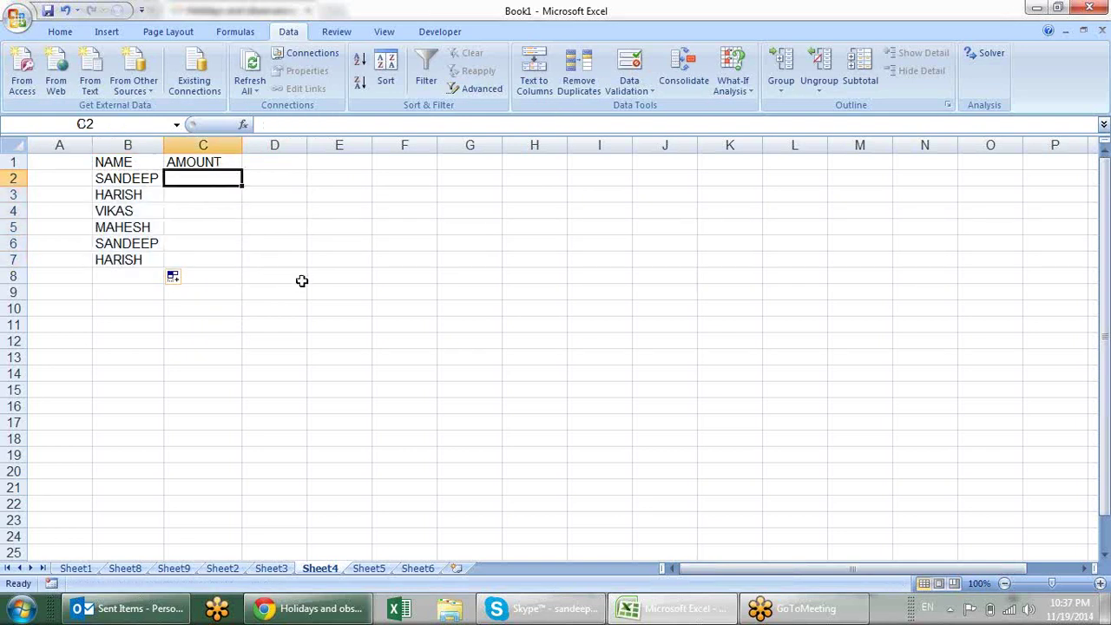
pyautogui.write('100')
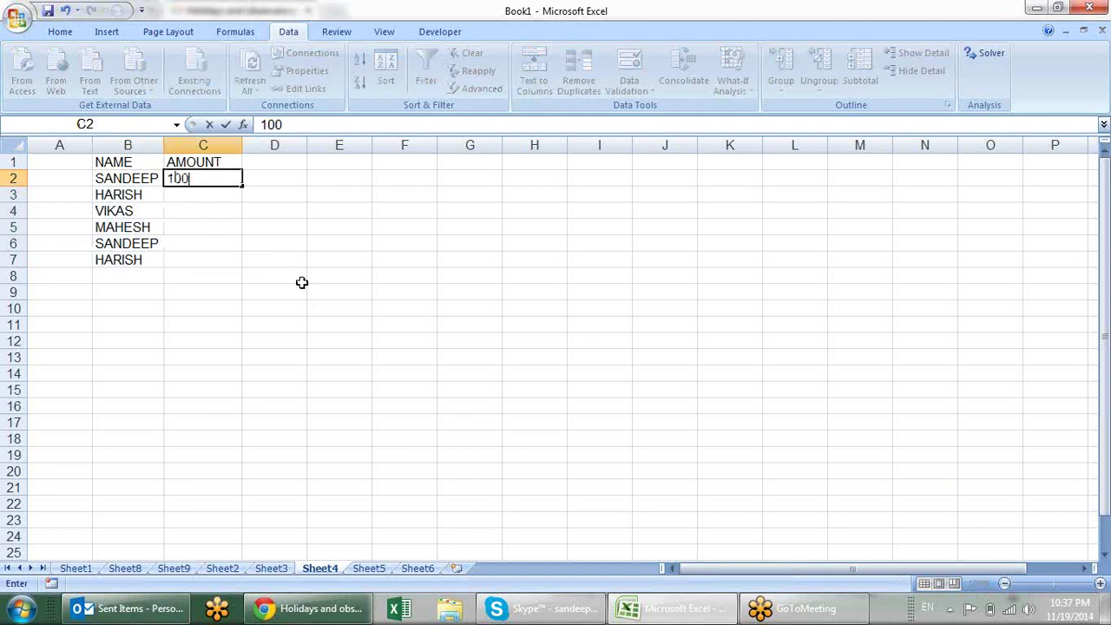
pyautogui.press('Return')
pyautogui.write('200')
pyautogui.press('Return')
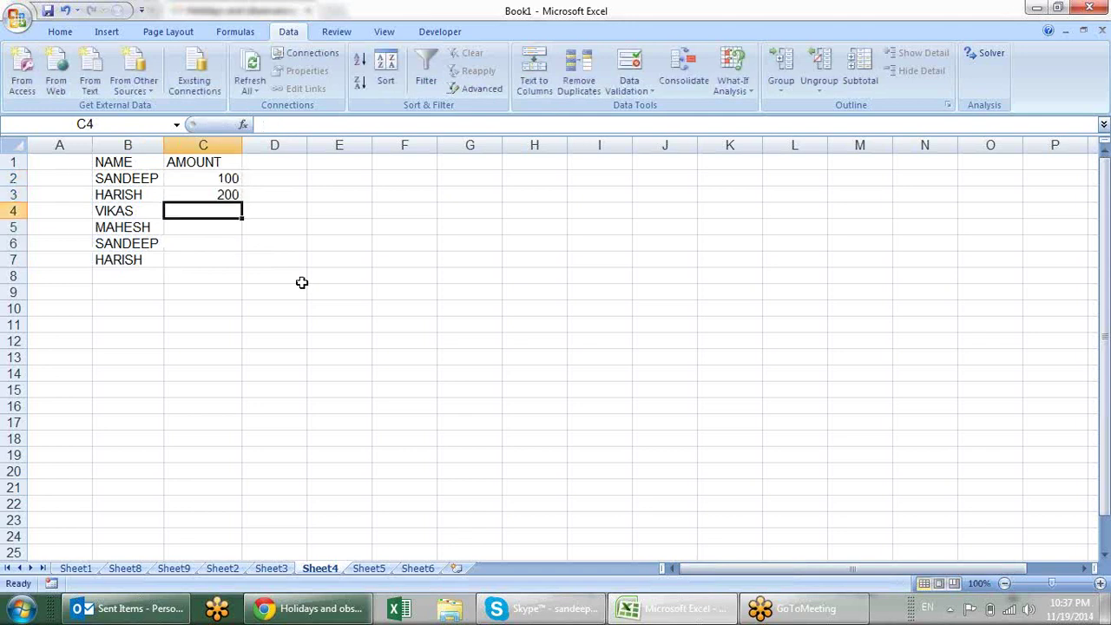
pyautogui.write('10000')
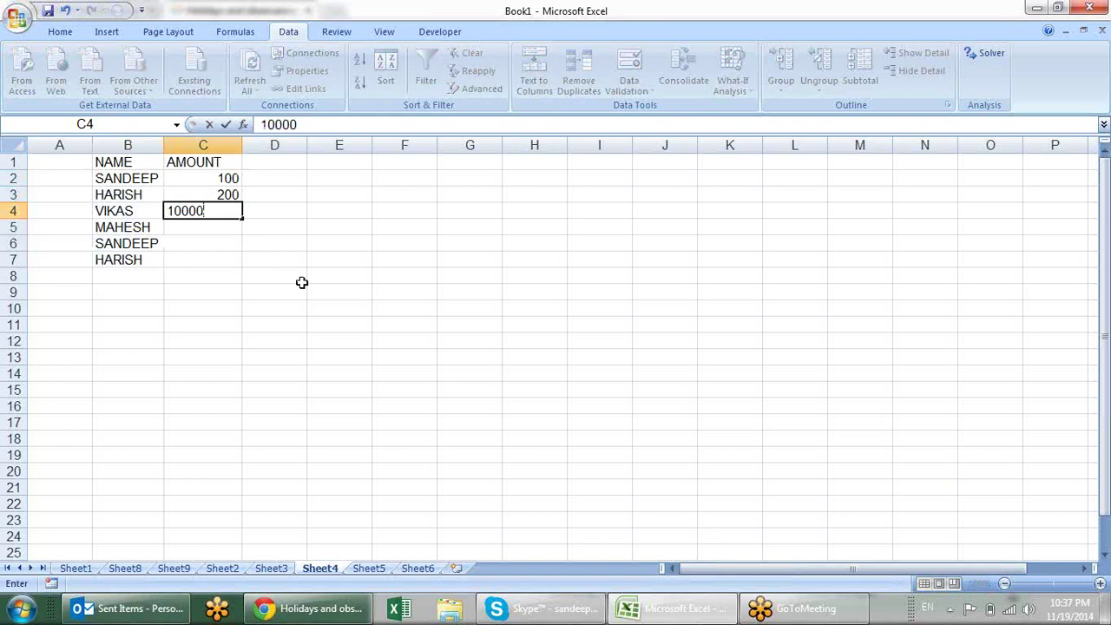
pyautogui.press('Return')
pyautogui.write('111')
pyautogui.press('BackSpace')
pyautogui.write('000')
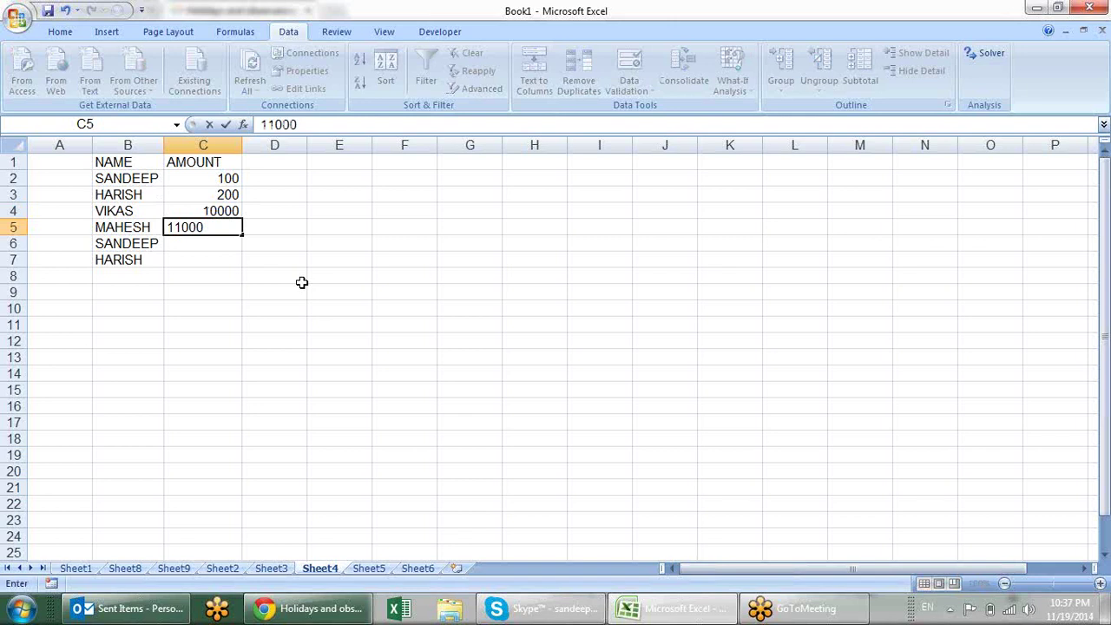
pyautogui.press('Return')
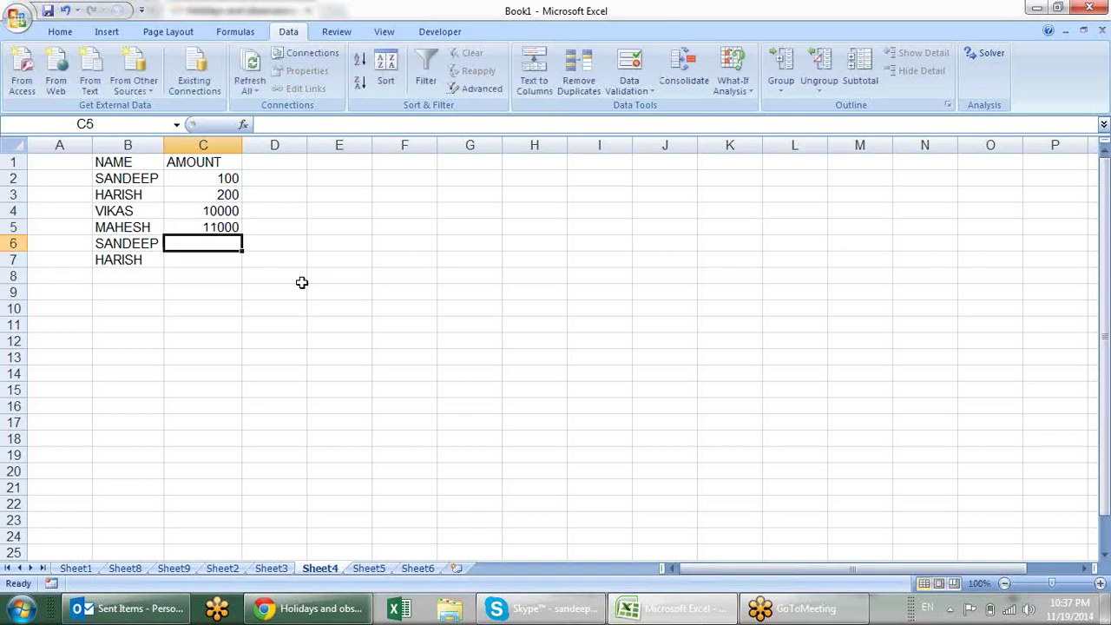
pyautogui.press('Up')
pyautogui.press('Up')
pyautogui.press('Up')
pyautogui.press('Up')
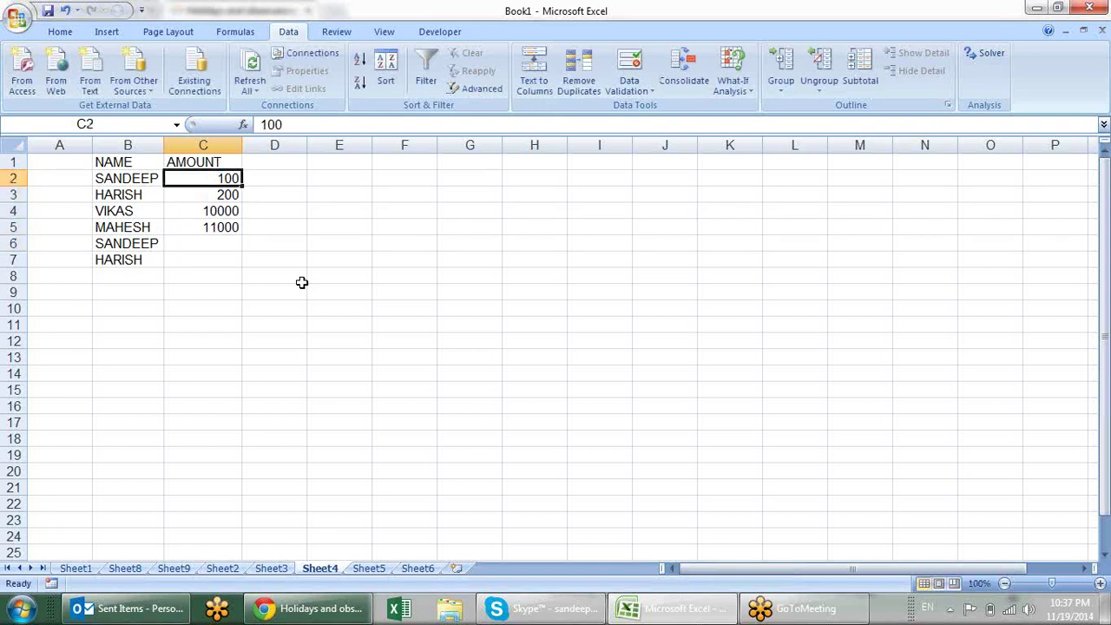
pyautogui.press('Right')
# - Start =COUNTIFS( in D2 with column B as the range and B2 as the criterion
pyautogui.write('=C')
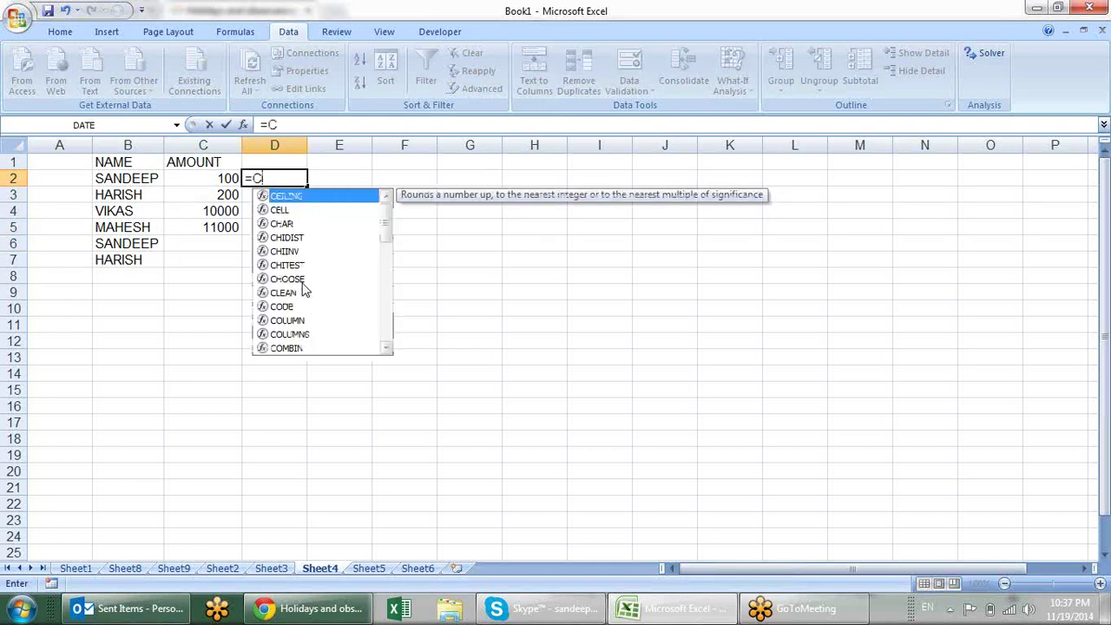
pyautogui.write('OUNT')
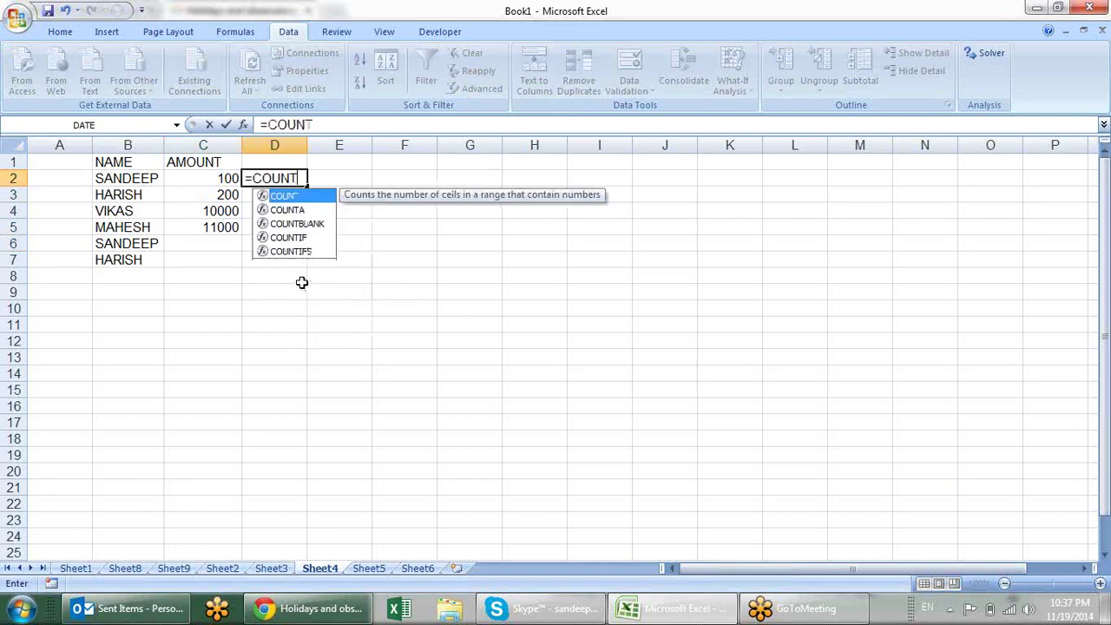
pyautogui.write('IF')
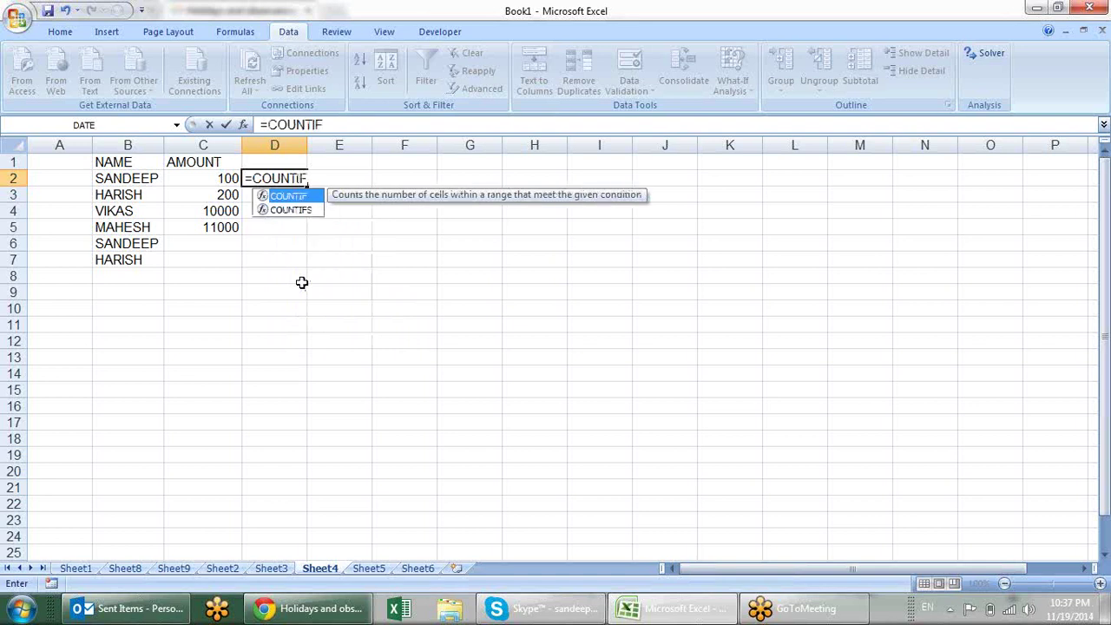
pyautogui.write('(')
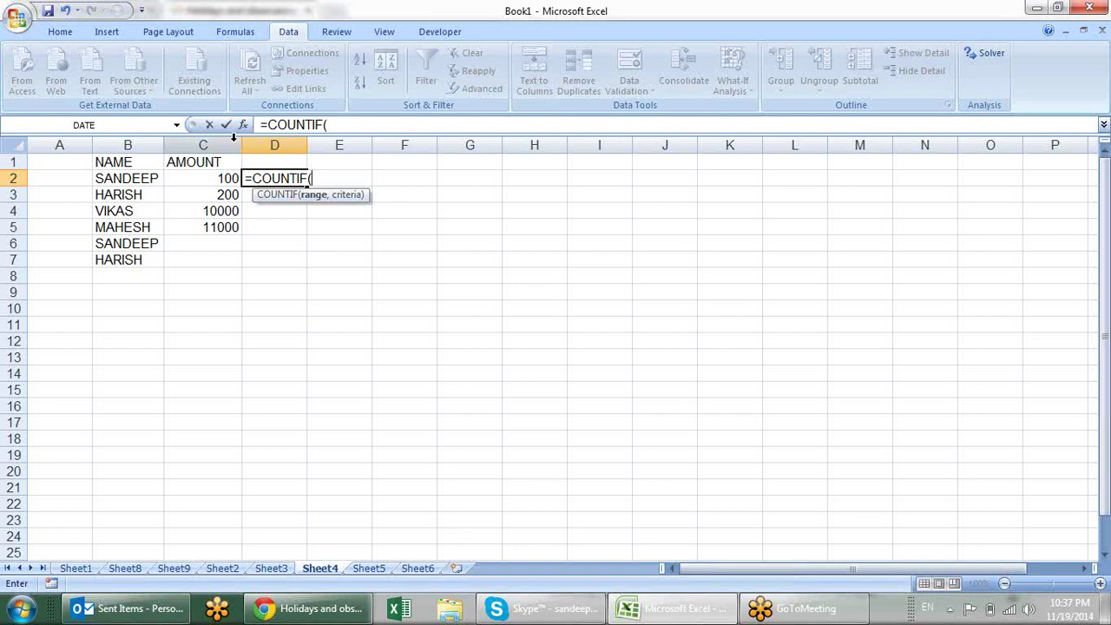
pyautogui.press('BackSpace')
pyautogui.write('S')
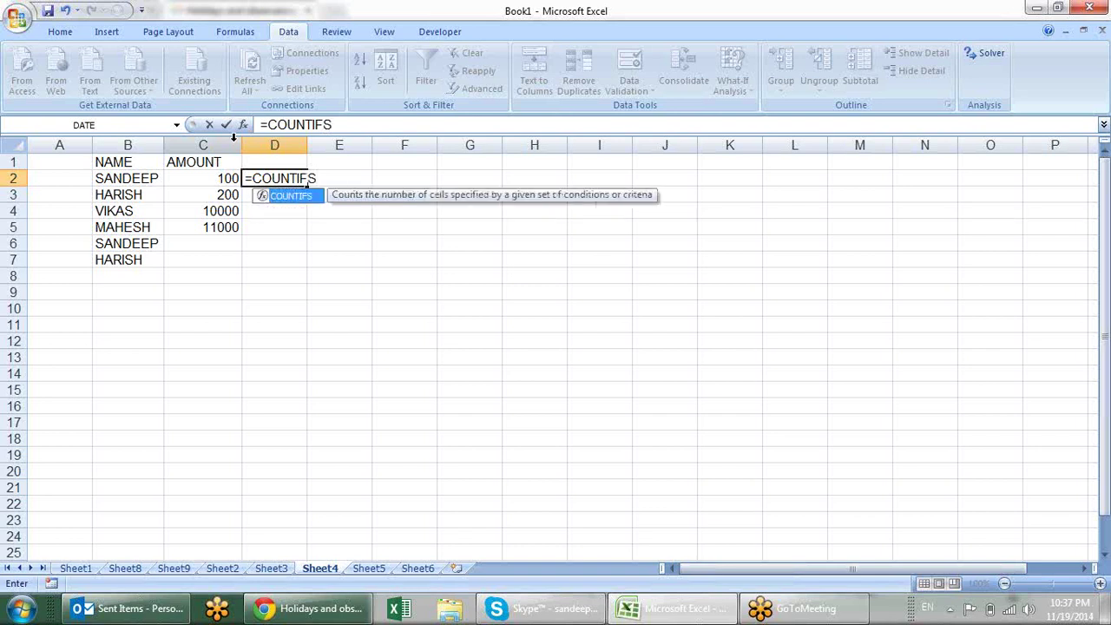
pyautogui.write('(')
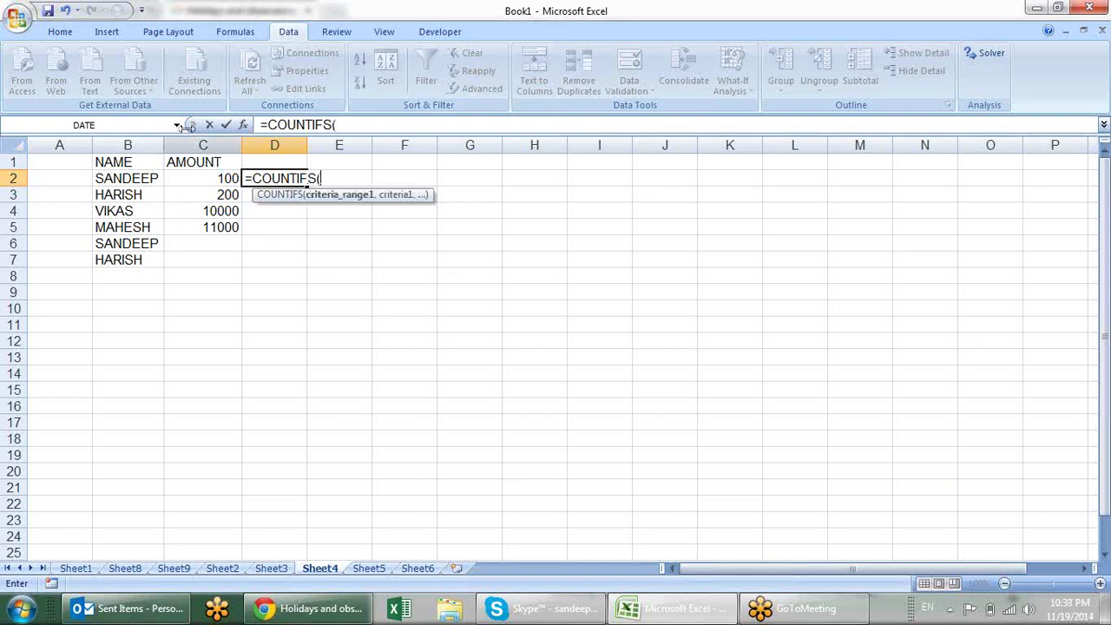
pyautogui.click(156, 141)
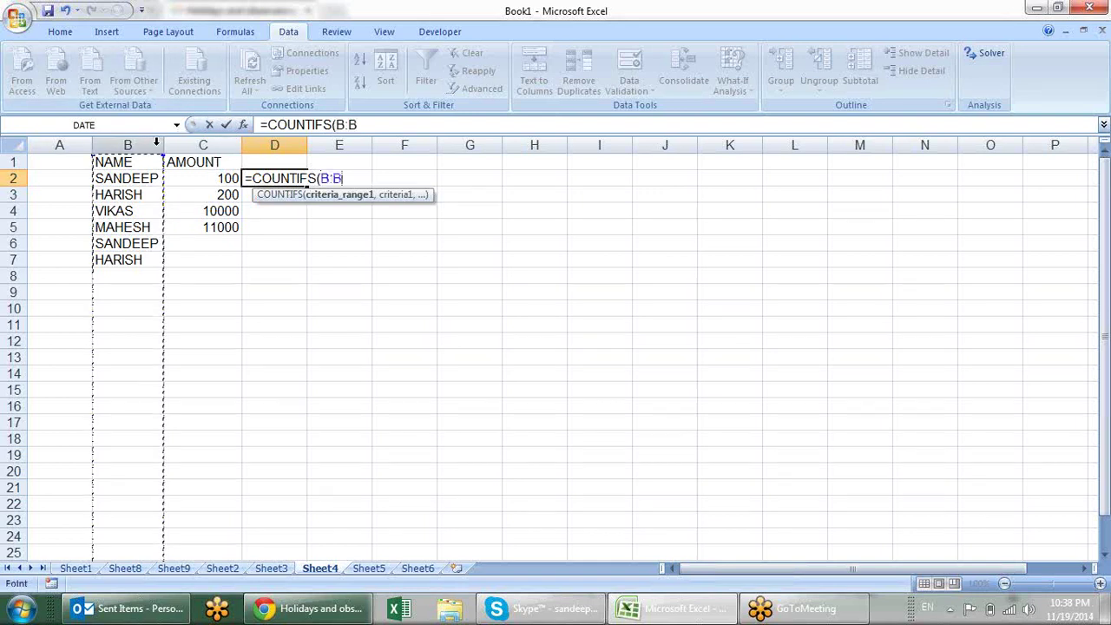
pyautogui.write(',')
pyautogui.click(126, 178)
# - Make the references absolute as $B:$B and $B2, adding a trailing comma
pyautogui.moveTo(344, 178); pyautogui.dragTo(319, 177)
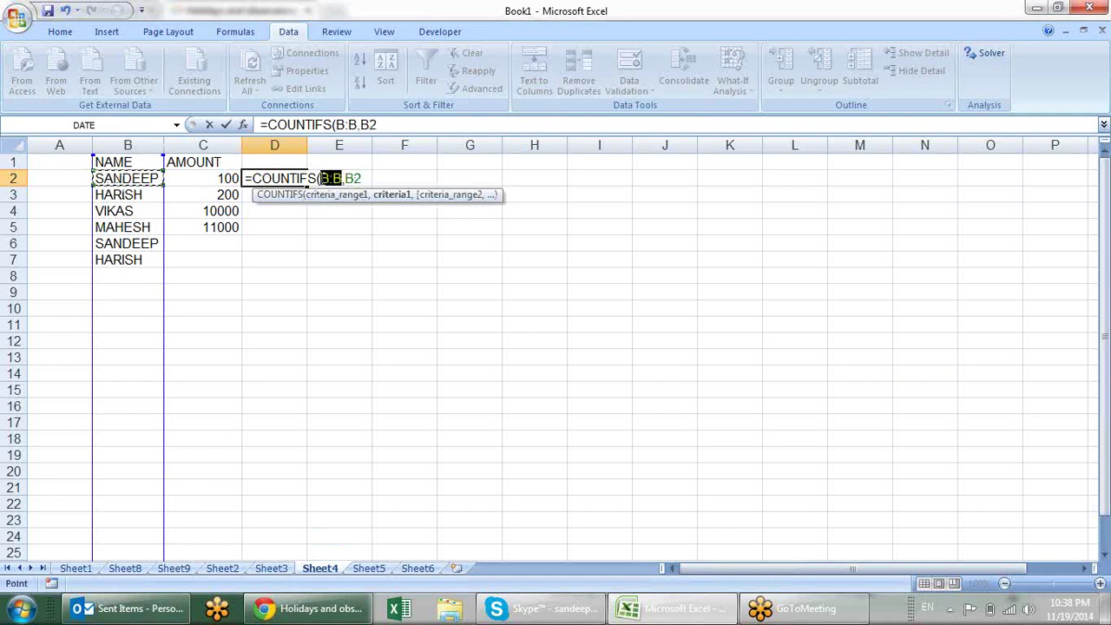
pyautogui.press('F4')
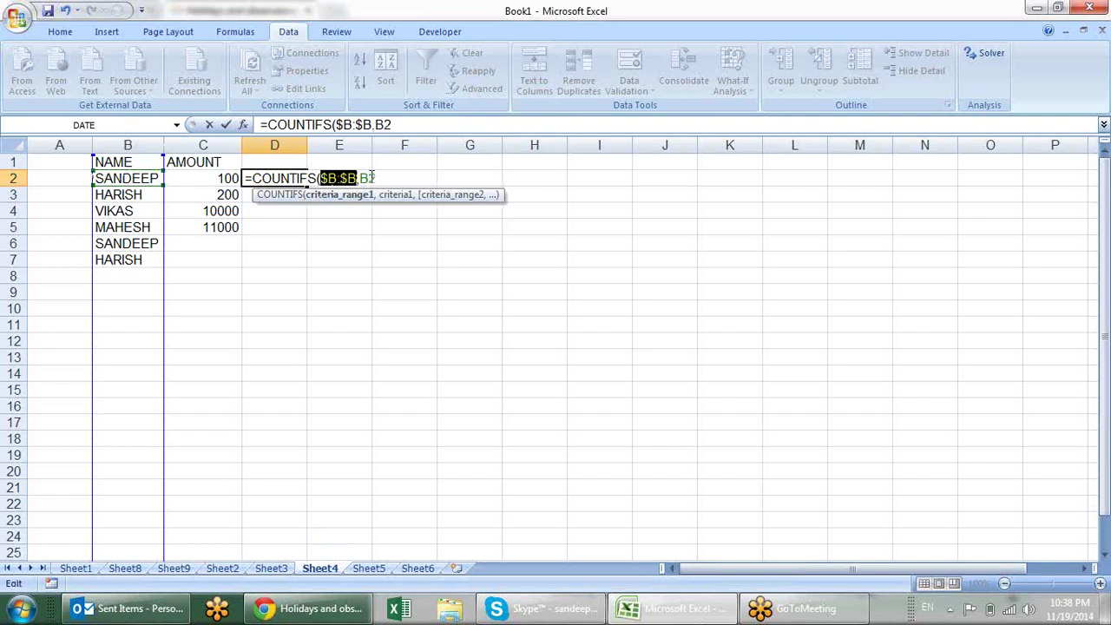
pyautogui.press('Right')
pyautogui.click(359, 178)
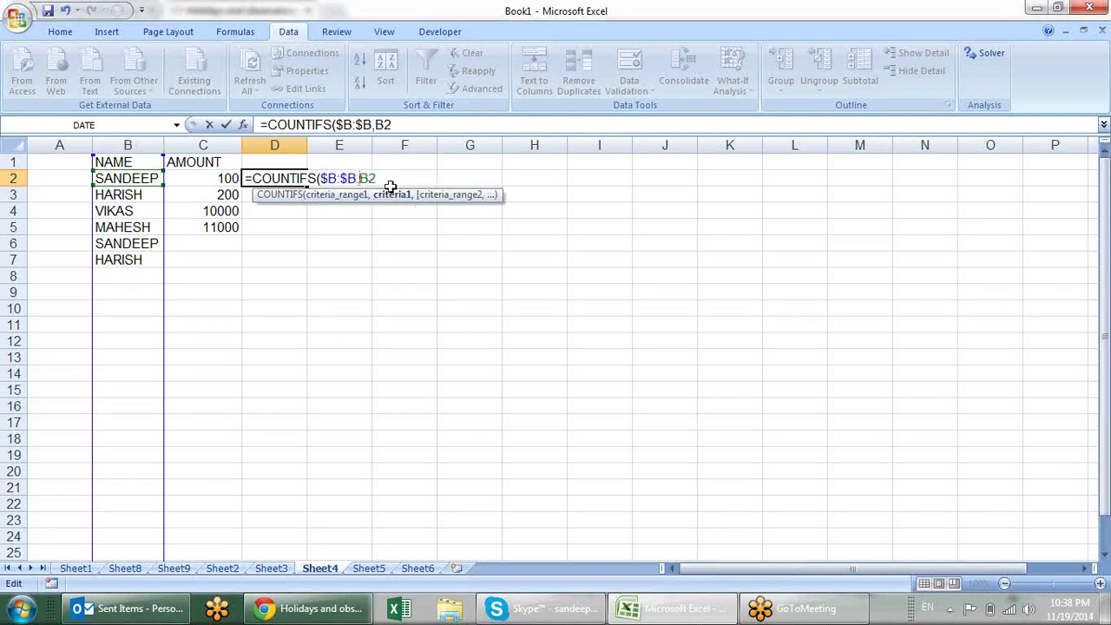
pyautogui.write('$')
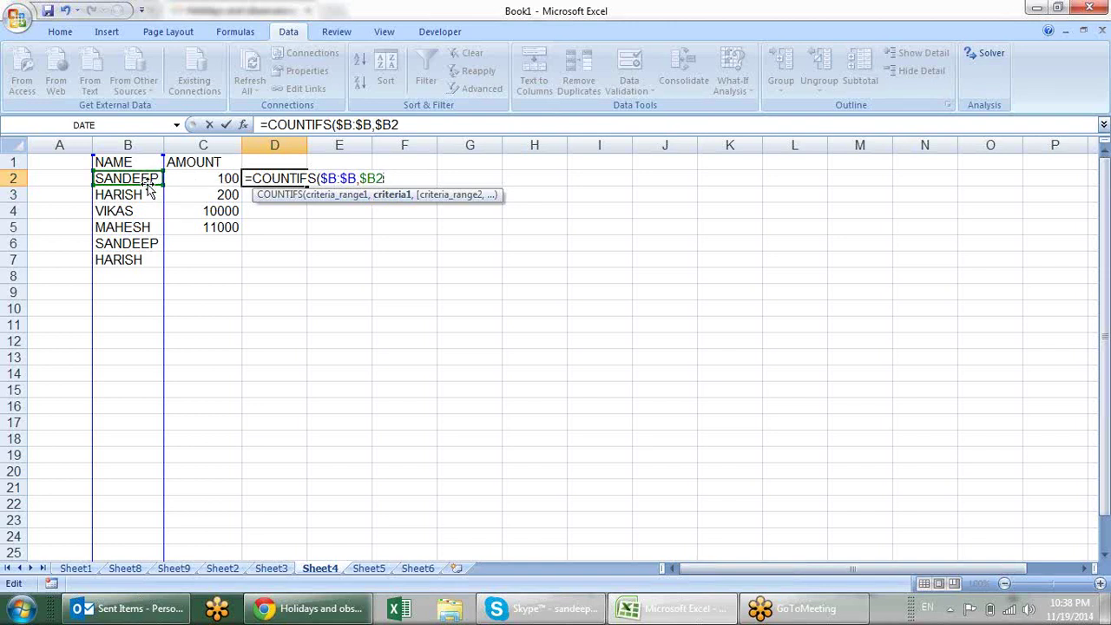
pyautogui.write(',')
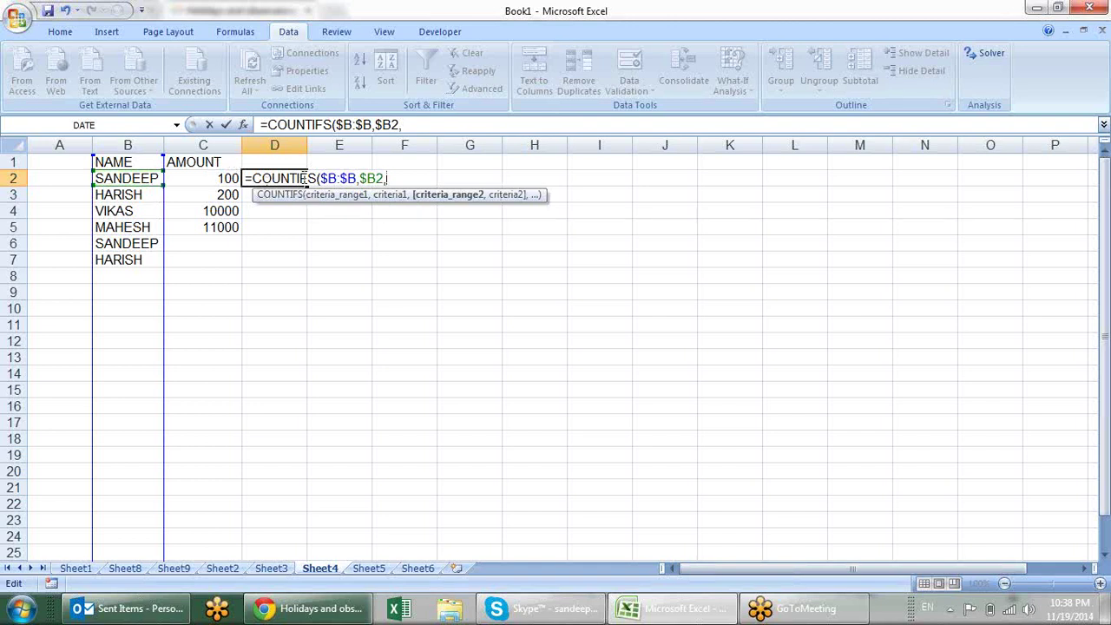
pyautogui.moveTo(305, 178); pyautogui.dragTo(254, 180)
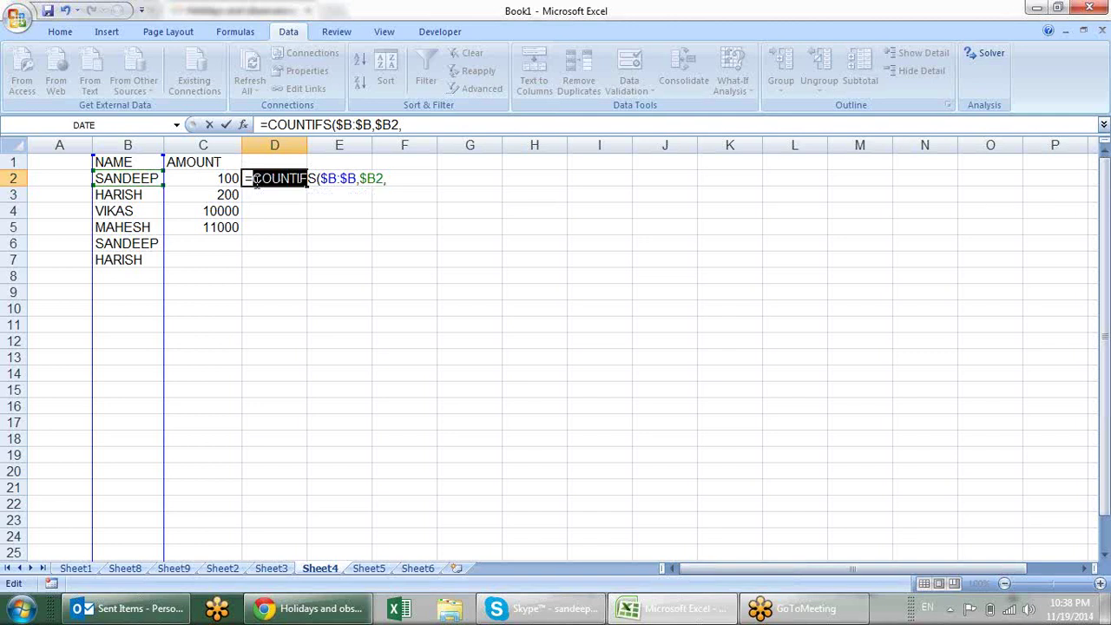
# - Switch the function to SUMIFS with sum range $C:$C, completing =SUMIFS($C:$C,$B:$B,$B2)
pyautogui.write('SUM')
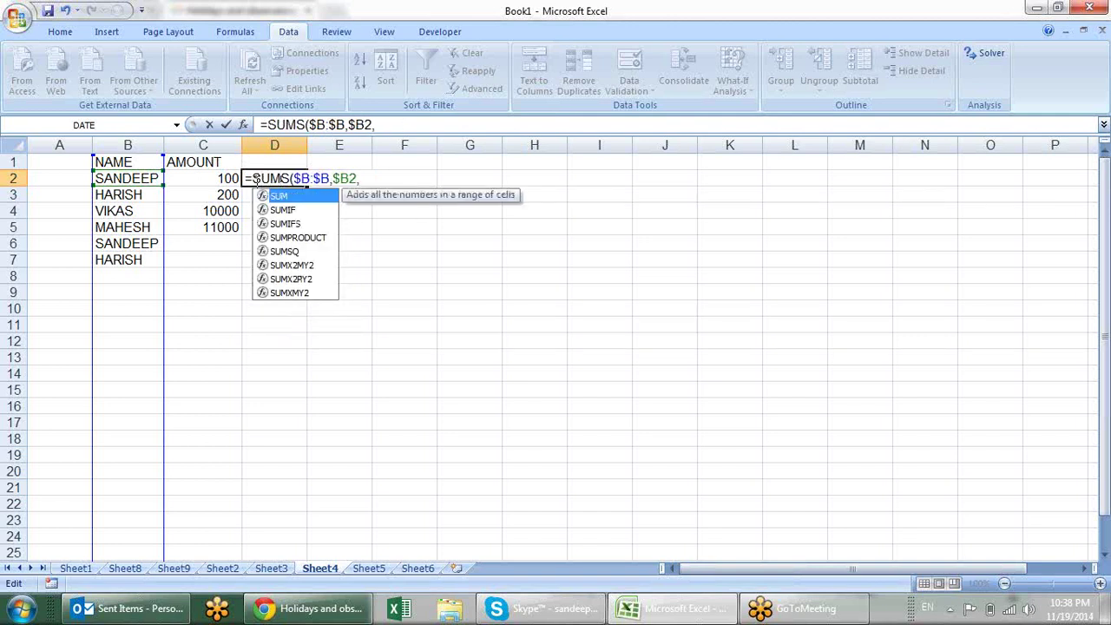
pyautogui.press('Down')
pyautogui.press('Down')
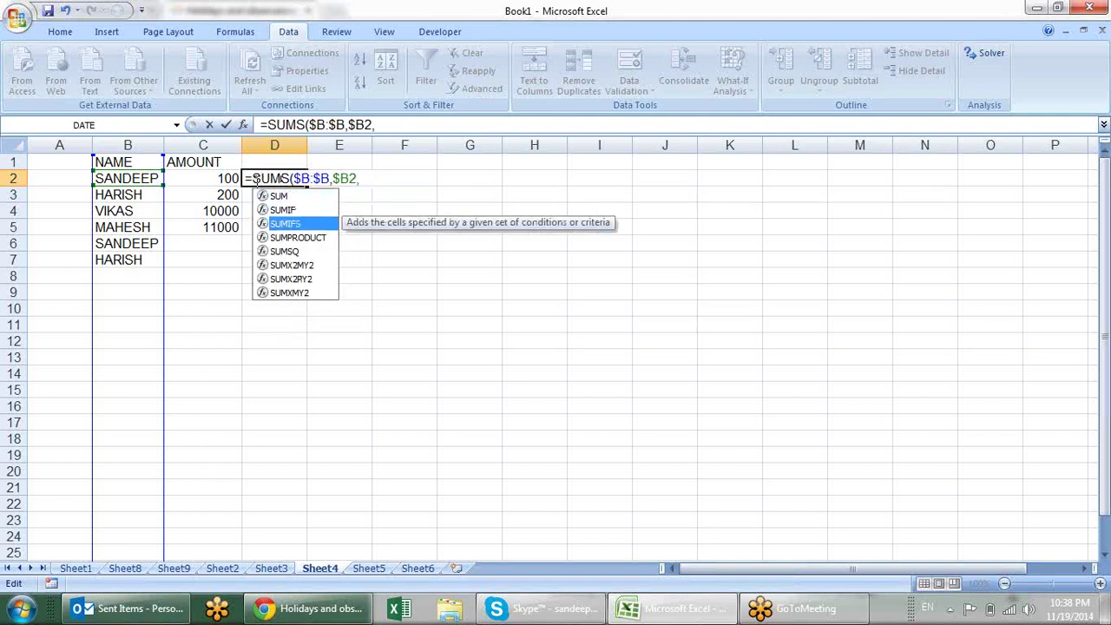
pyautogui.press('Tab')
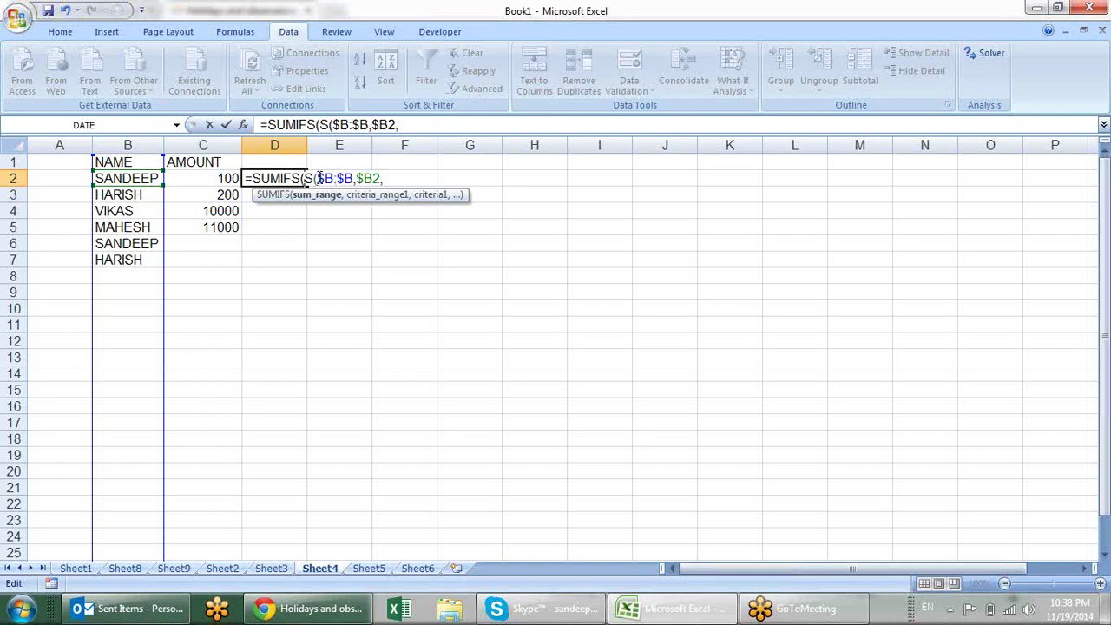
pyautogui.press('BackSpace')
pyautogui.press('BackSpace')
pyautogui.click(218, 145)
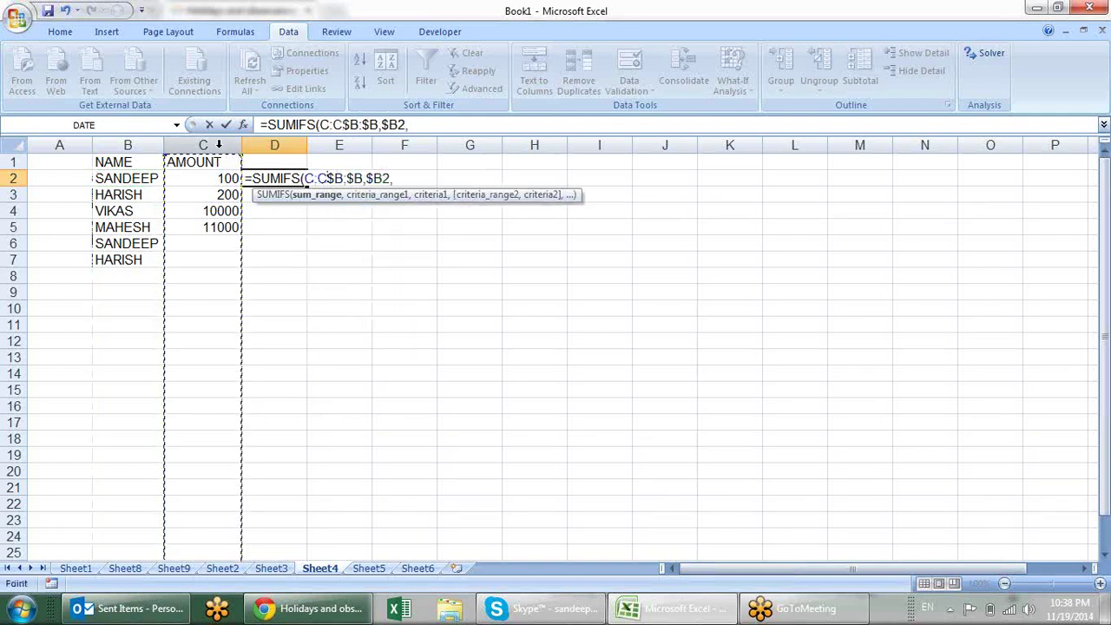
pyautogui.press('F4')
pyautogui.write(',')
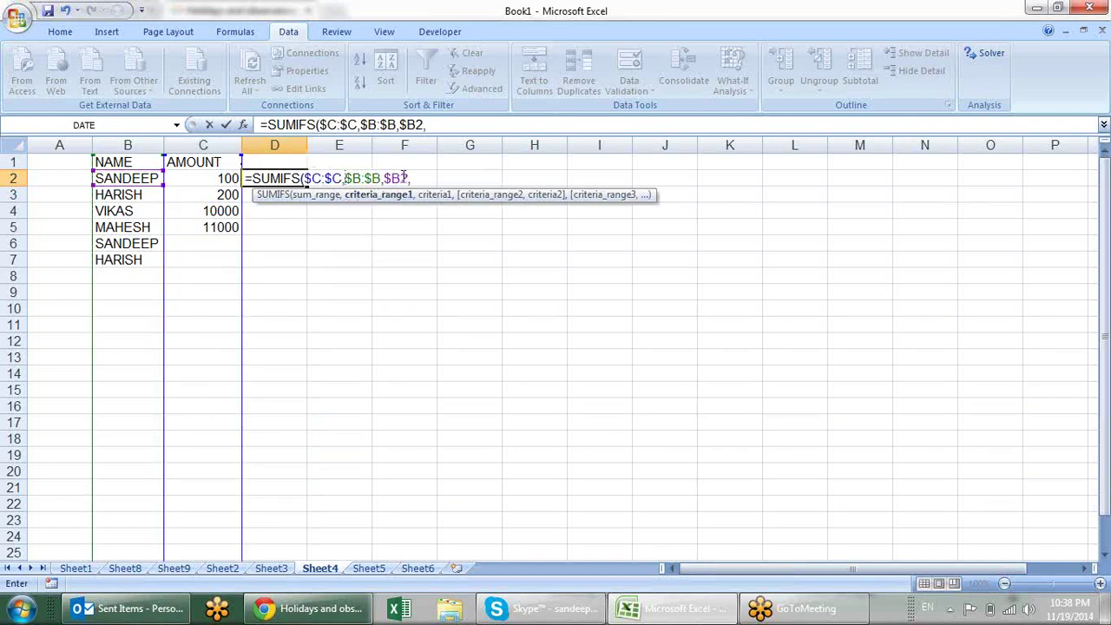
pyautogui.click(428, 181)
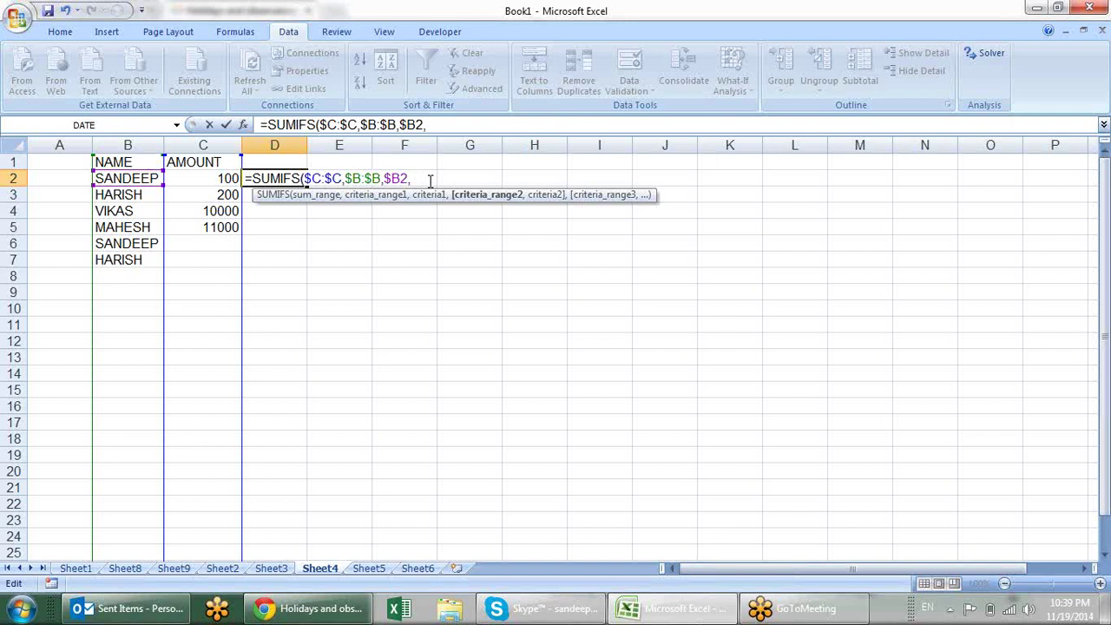
pyautogui.press('BackSpace')
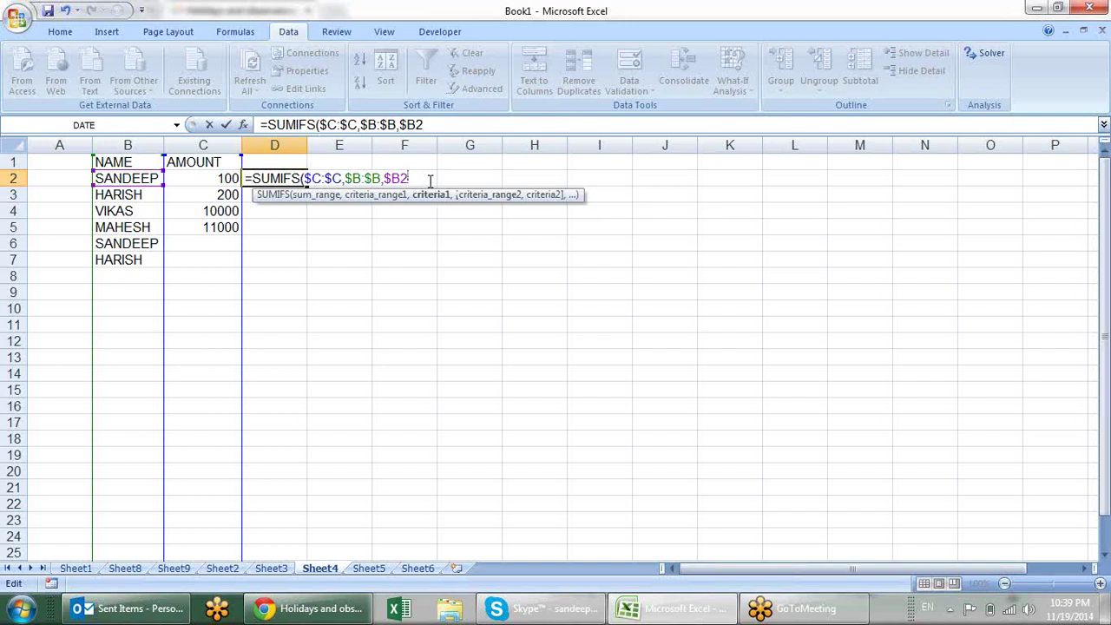
pyautogui.write(')')
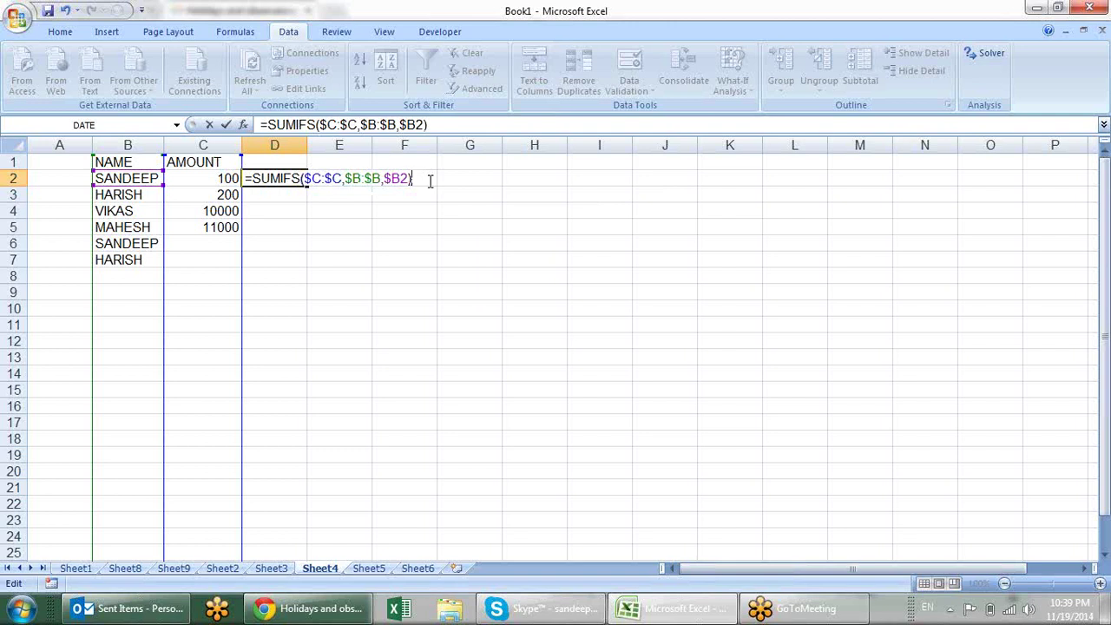
pyautogui.press('Return')
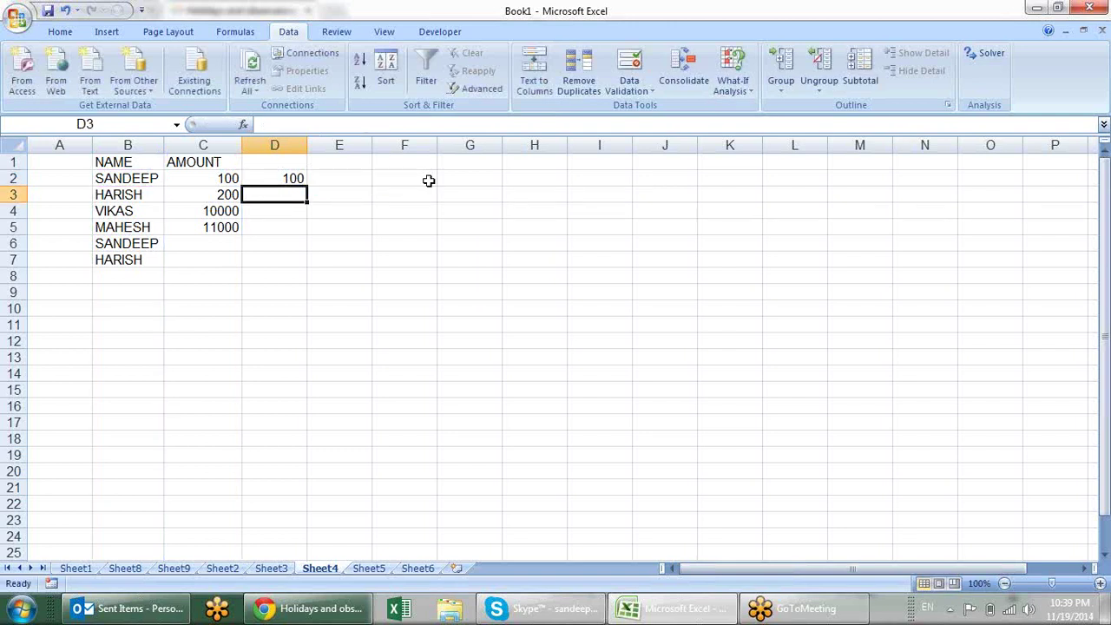
# - Enter 500, then change it to 5000, as the second amount in C6
pyautogui.press('Down')
pyautogui.press('Down')
pyautogui.press('Down')
pyautogui.press('Left')
pyautogui.write('500')
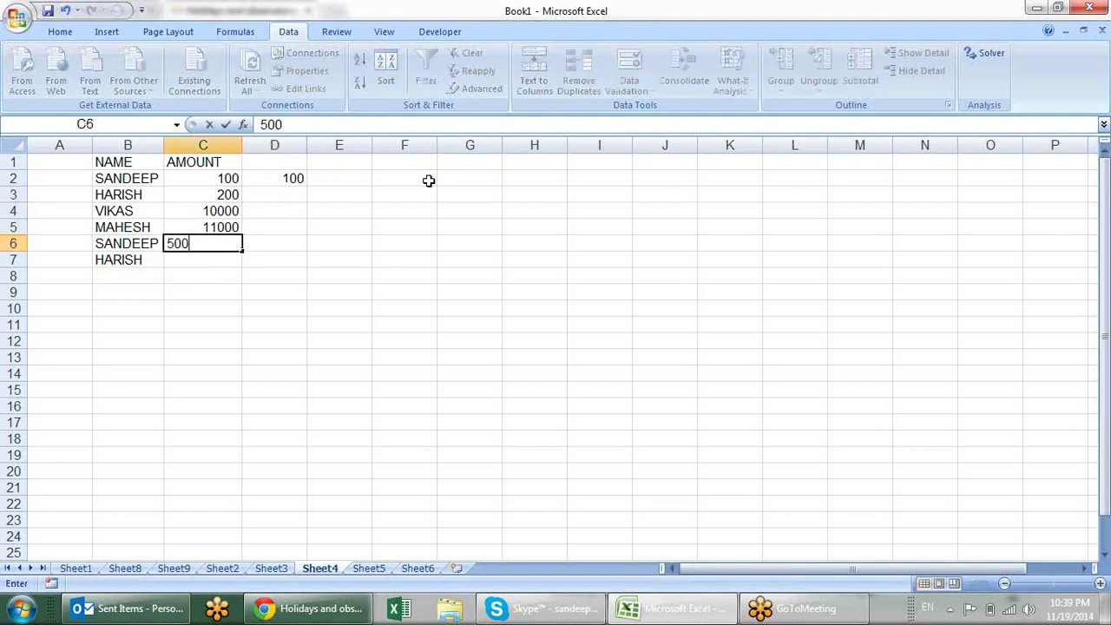
pyautogui.press('Return')
pyautogui.press('Up')
pyautogui.write('5000')
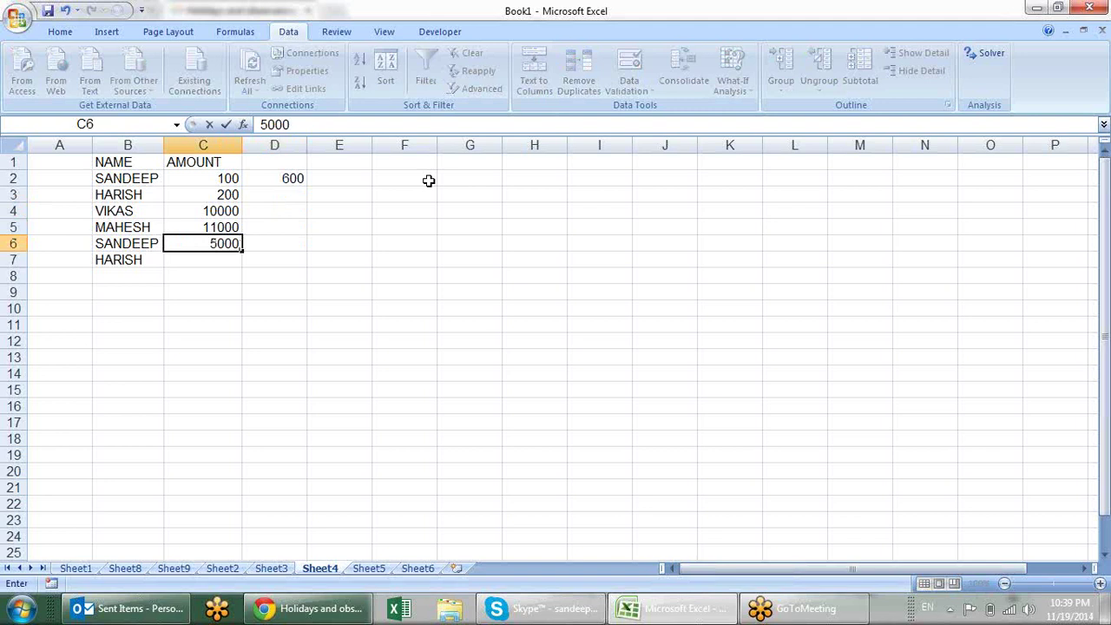
pyautogui.press('Return')
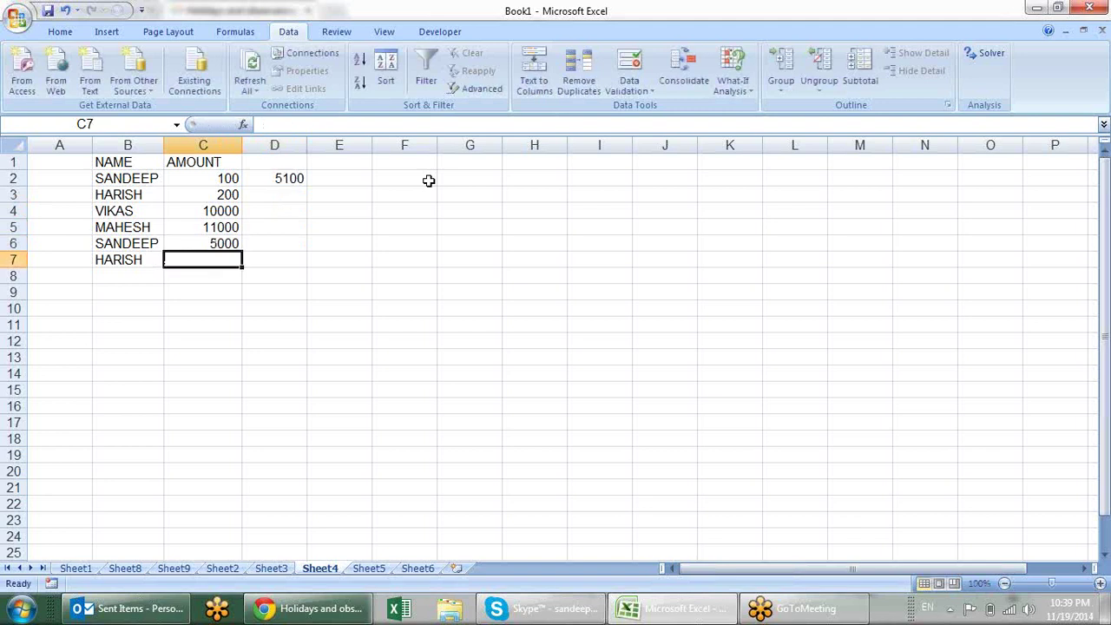
# - Append >10000 to D2's SUMIFS formula to test whether the total exceeds 10000
pyautogui.press('Up')
pyautogui.press('Up')
pyautogui.press('Up')
pyautogui.press('Up')
pyautogui.press('Up')
pyautogui.press('Right')
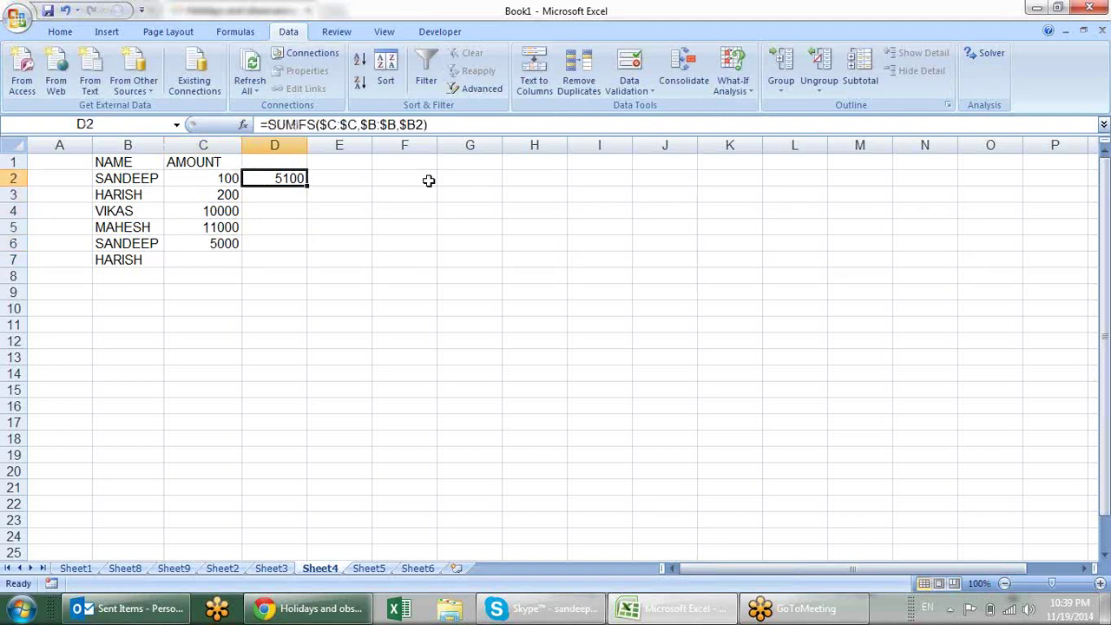
pyautogui.press('F2')
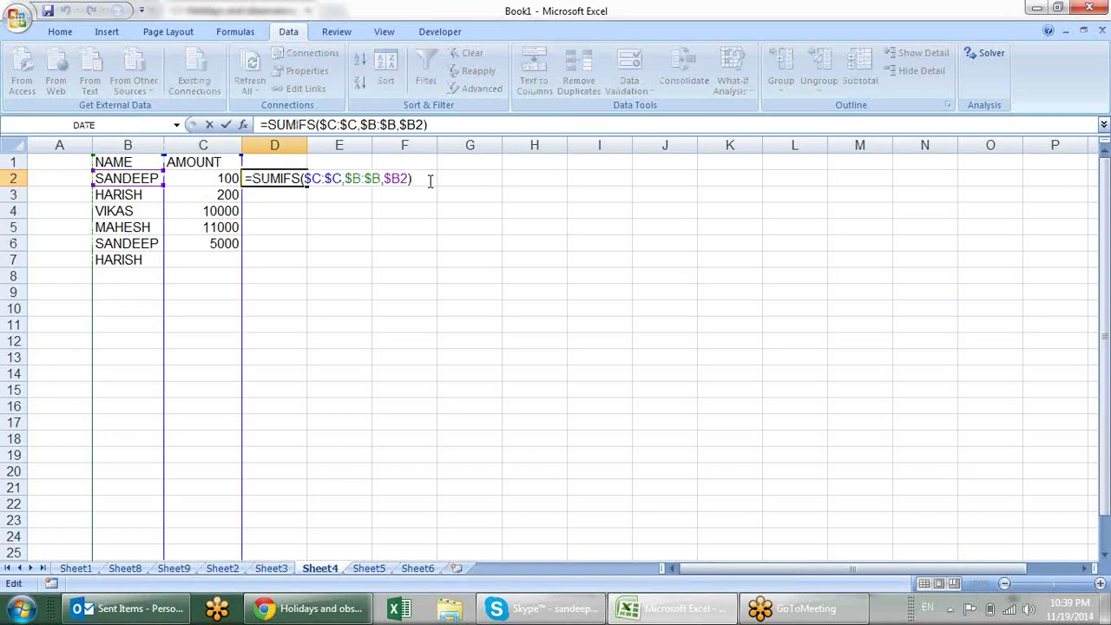
pyautogui.write('>10000')
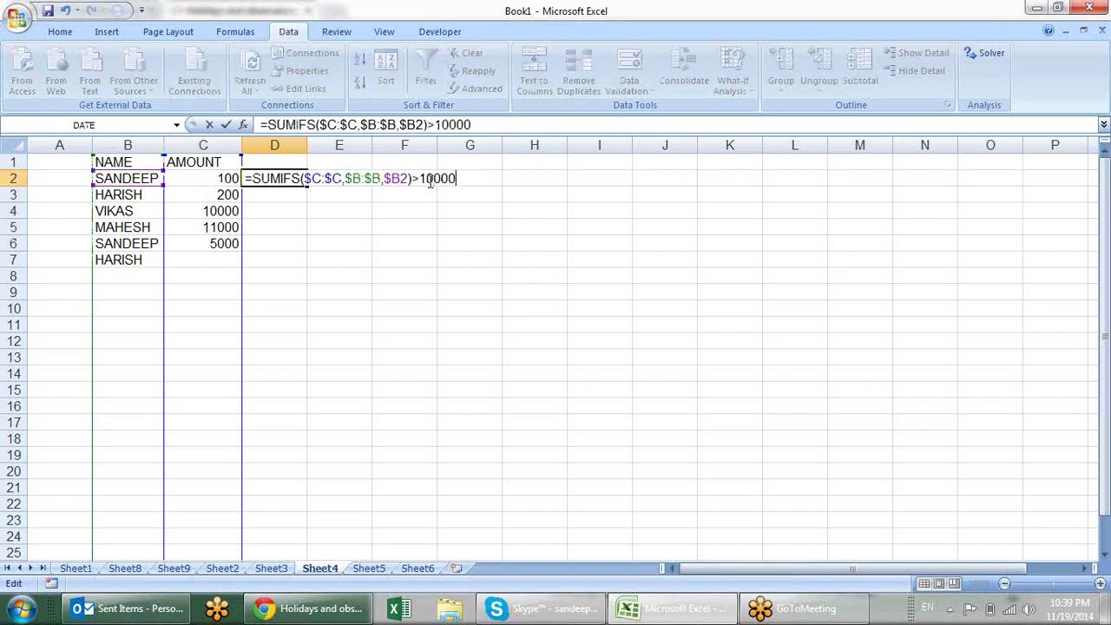
pyautogui.press('Return')
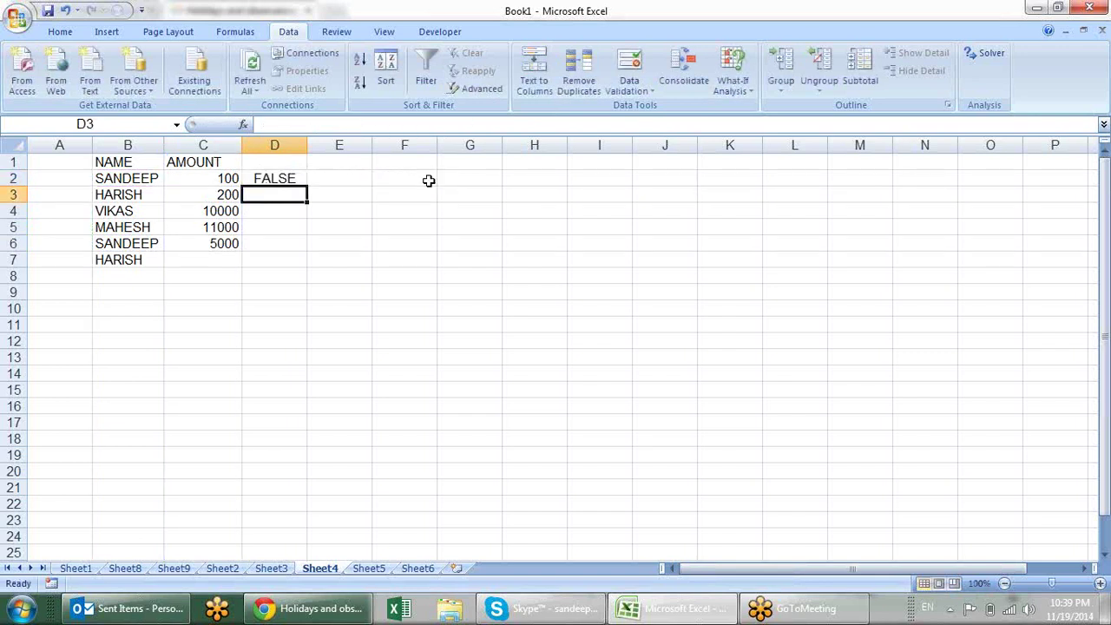
# - Change C6 to 10000 and check that D2 now shows TRUE
pyautogui.press('Down')
pyautogui.press('Down')
pyautogui.press('Down')
pyautogui.press('Down')
pyautogui.press('Left')
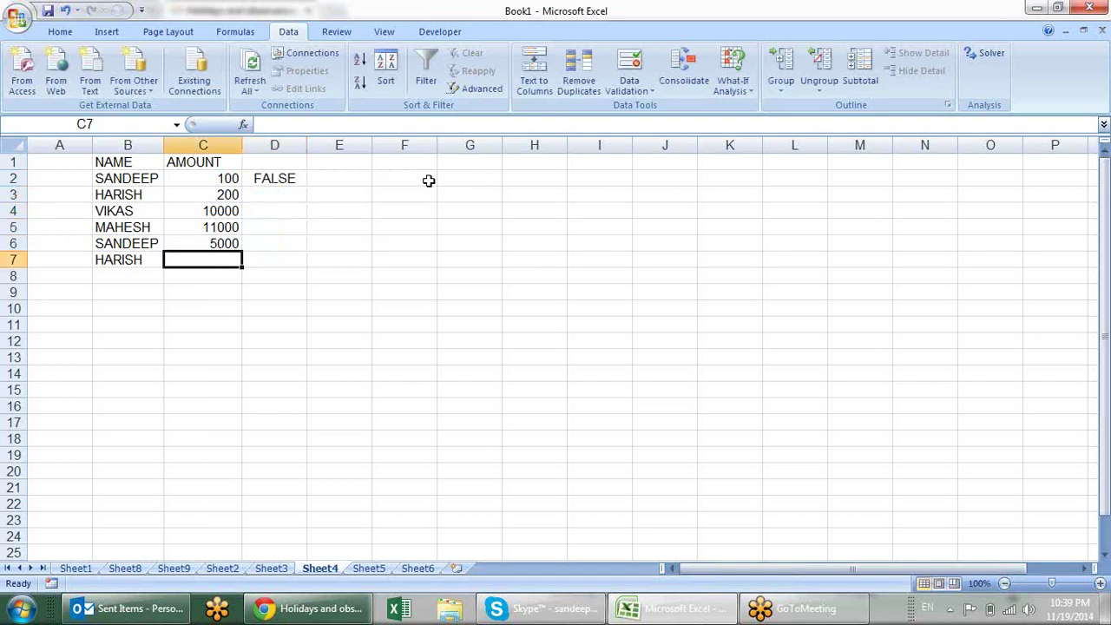
pyautogui.write('1000')
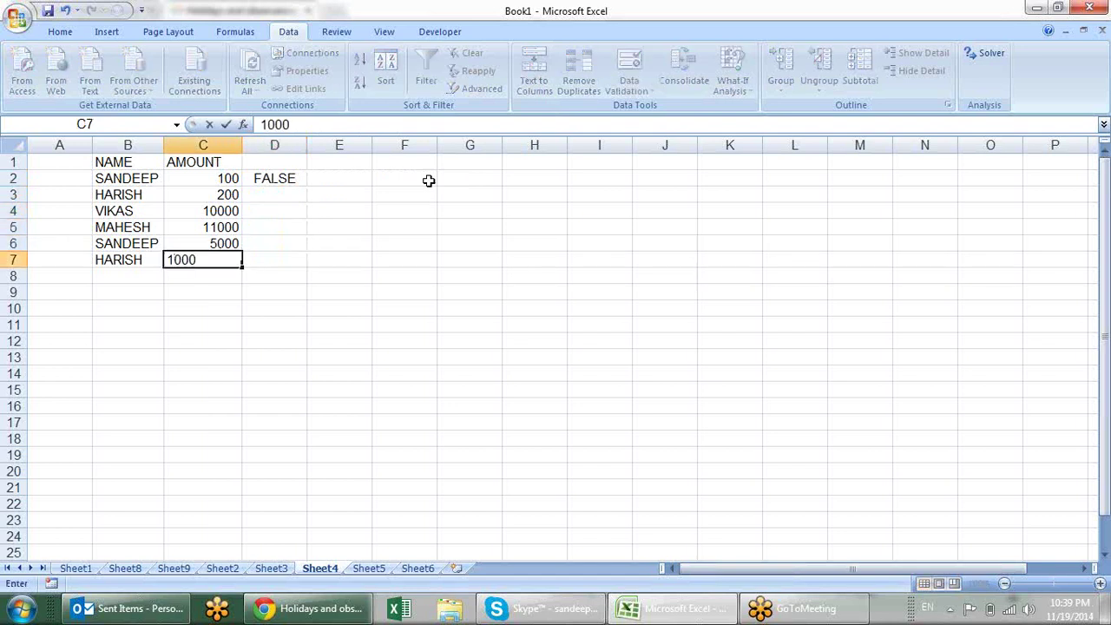
pyautogui.press('Escape')
pyautogui.press('Up')
pyautogui.write('10000')
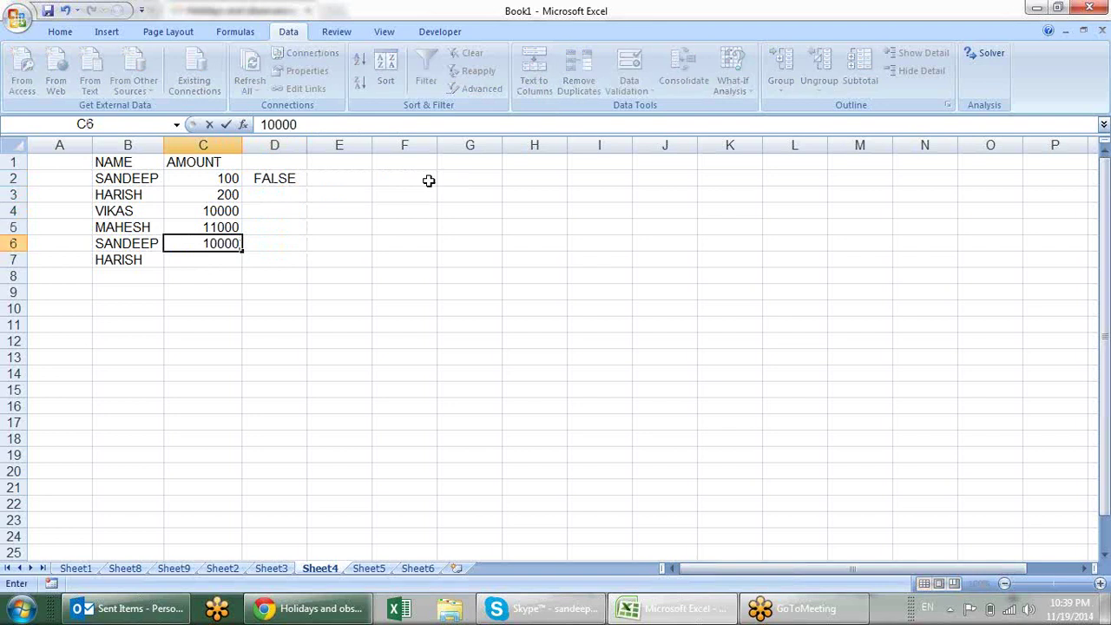
pyautogui.press('Return')
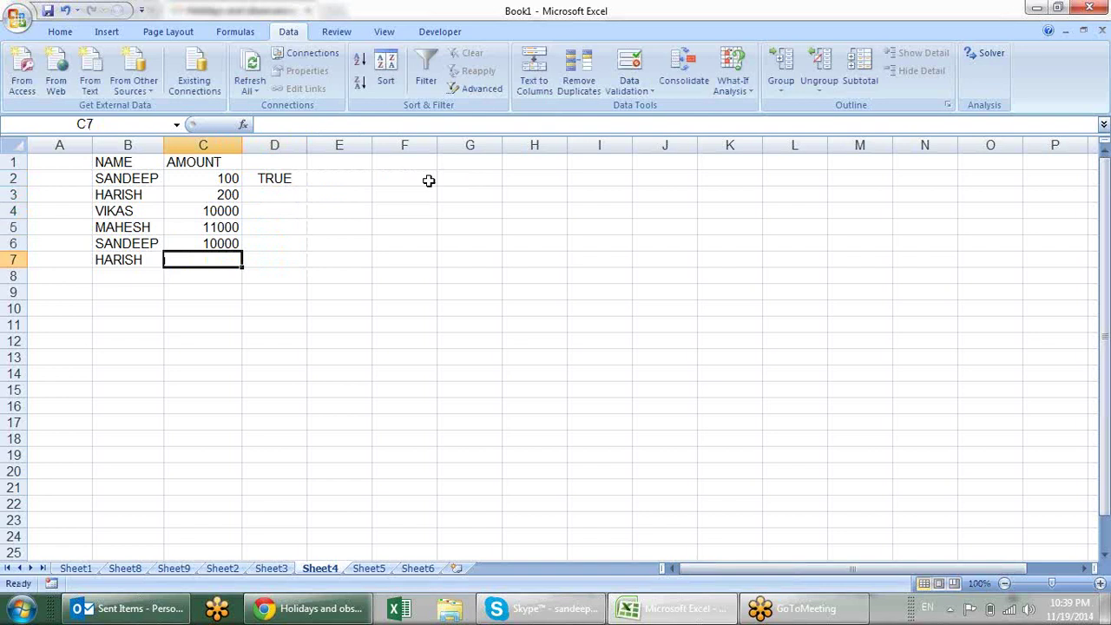
pyautogui.click(280, 177)
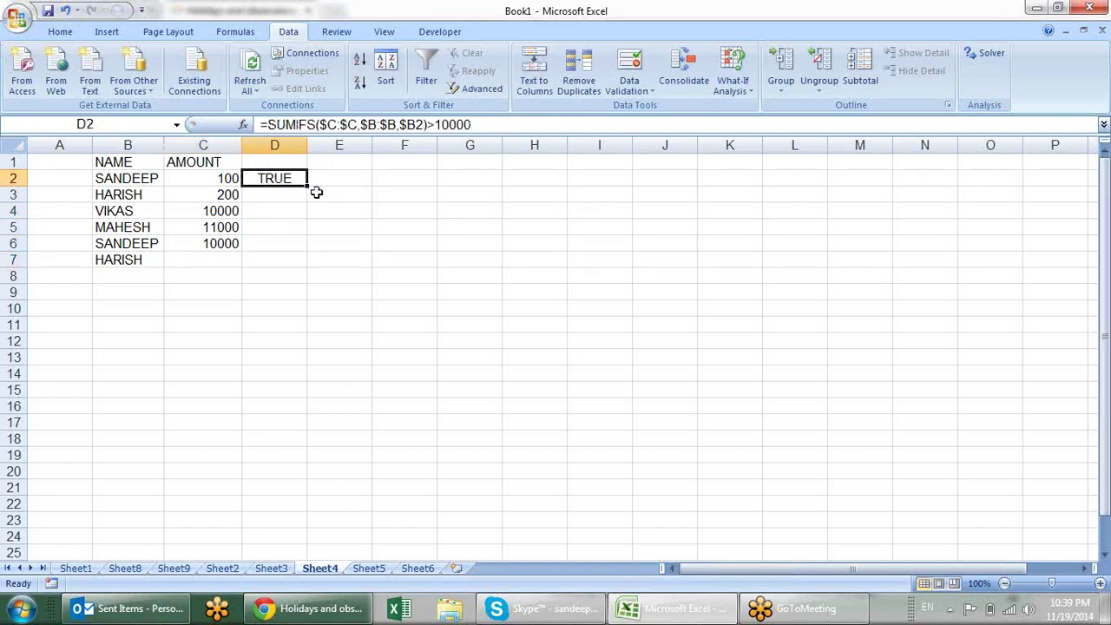
# - Wrap D2's formula as =NOT(SUMIFS($C:$C,$B:$B,$B2)>10000)
pyautogui.click(271, 125)
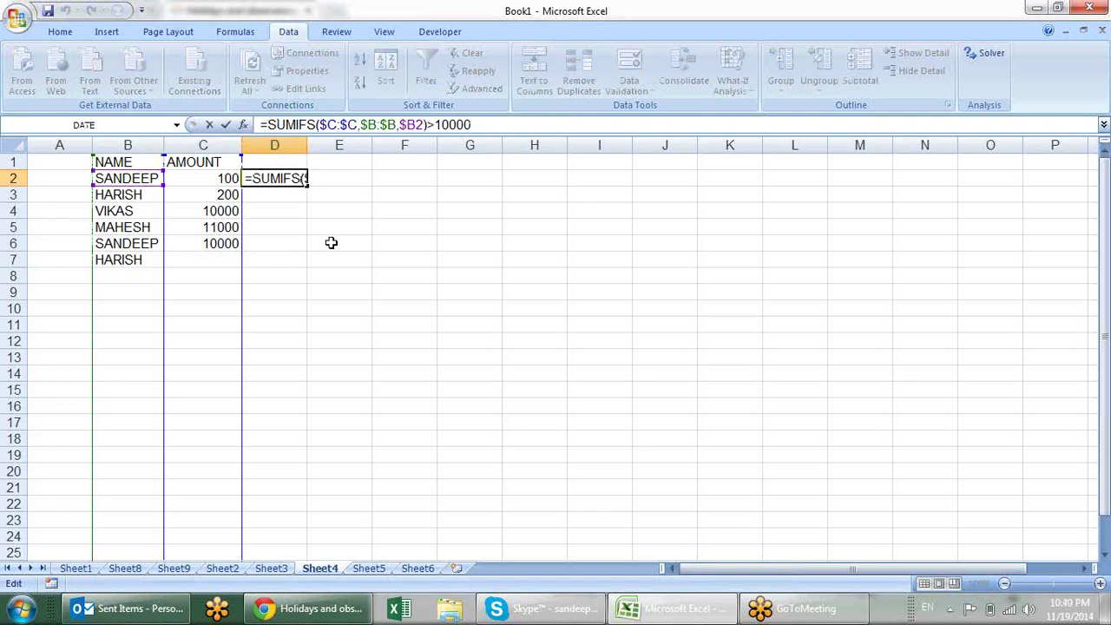
pyautogui.write('NOT(')
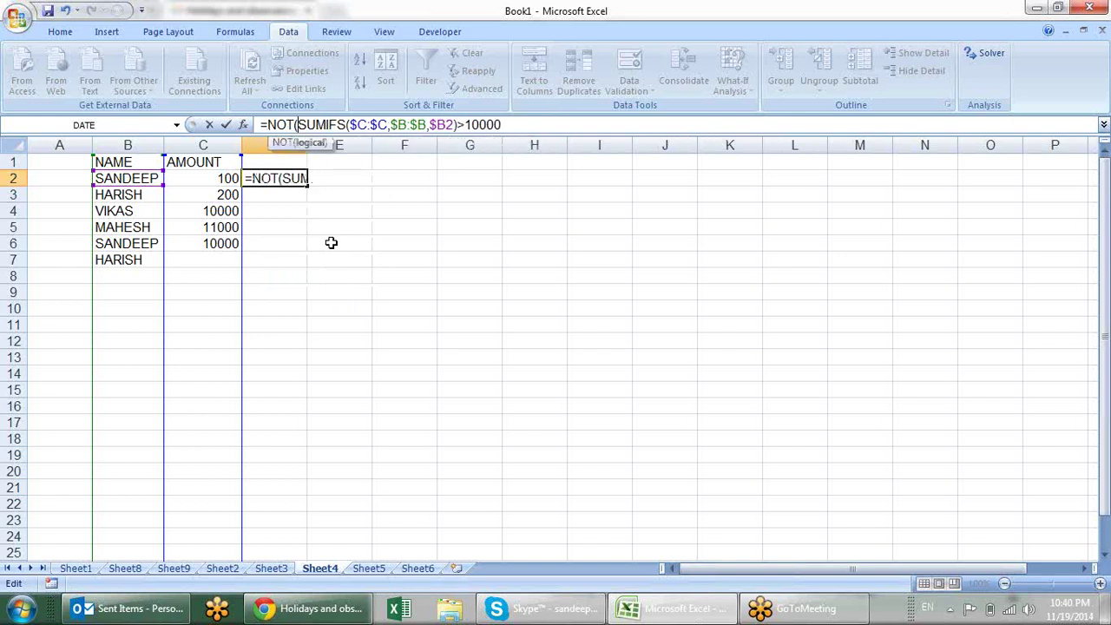
pyautogui.click(519, 128)
pyautogui.write(')')
pyautogui.press('Return')
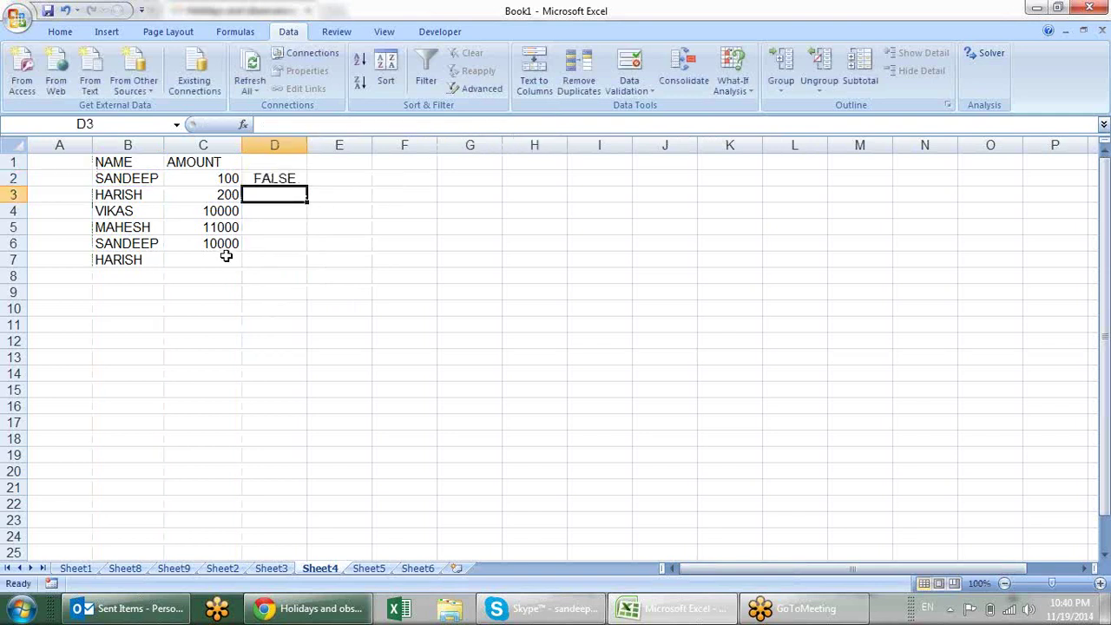
# - Re-edit the NOT wrapper in D2 and review the result against C2's amount
pyautogui.click(273, 177)
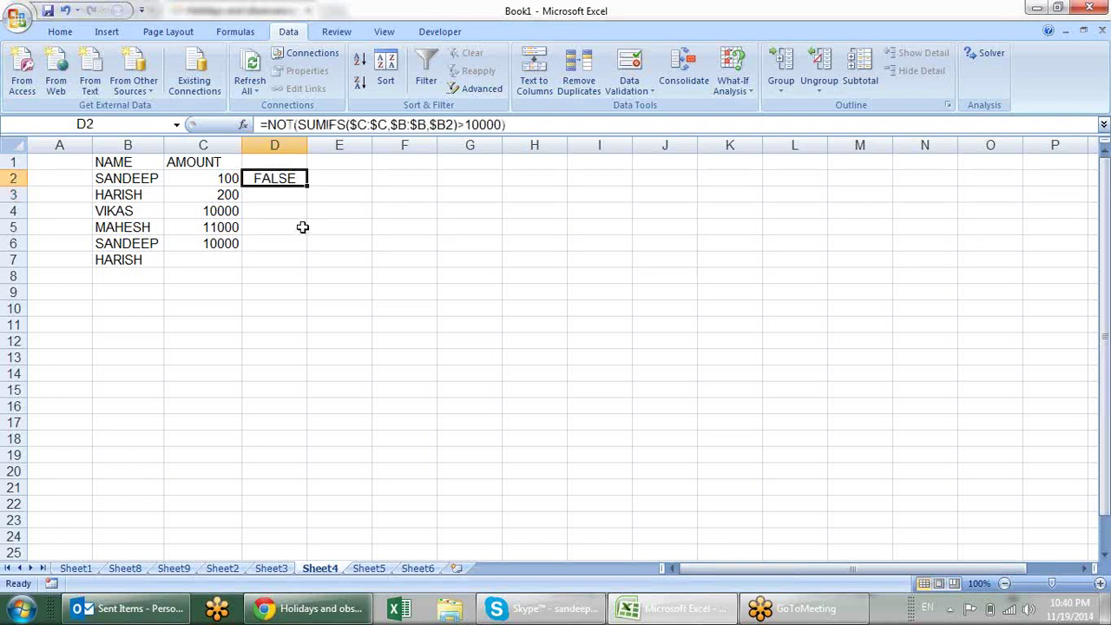
pyautogui.press('F2')
pyautogui.click(282, 178)
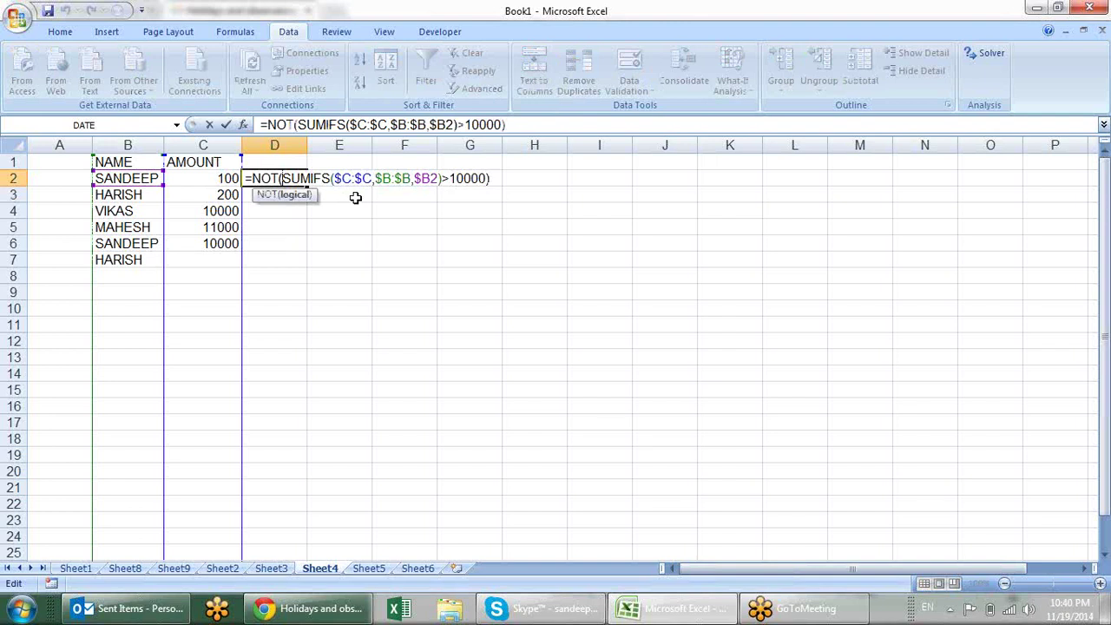
pyautogui.press('BackSpace')
pyautogui.press('BackSpace')
pyautogui.press('BackSpace')
pyautogui.press('BackSpace')
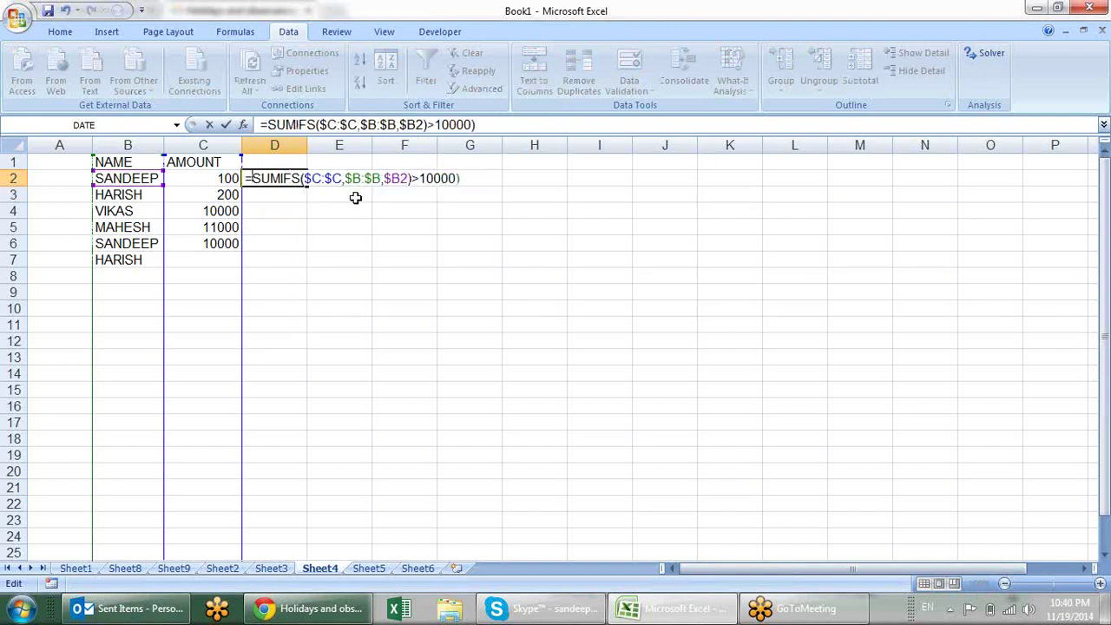
pyautogui.click(470, 180)
pyautogui.write('NOT(')
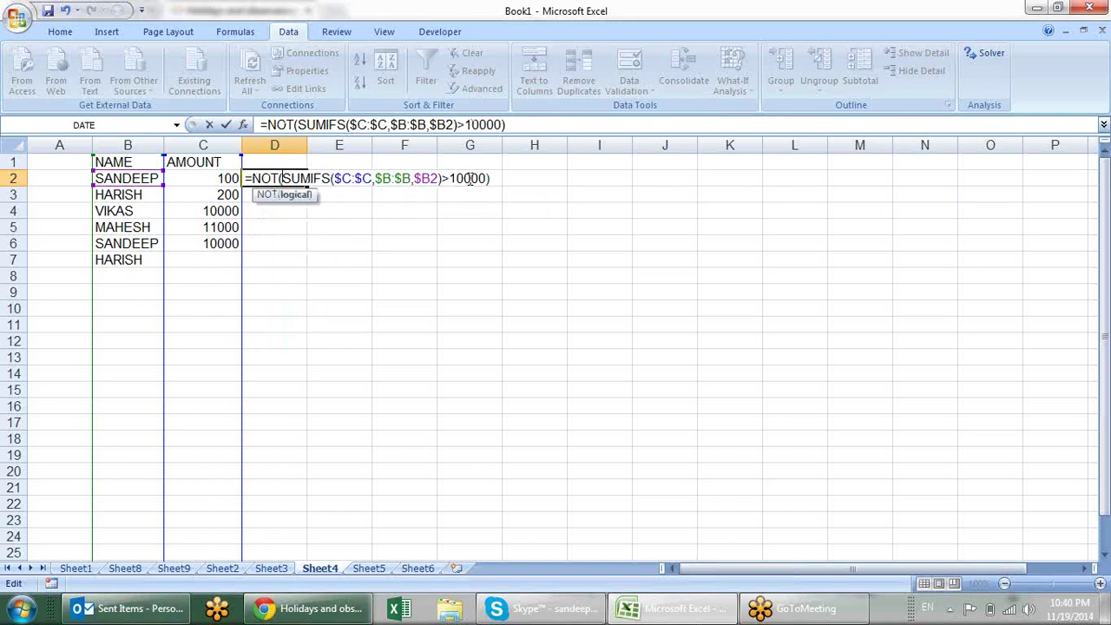
pyautogui.press('Return')
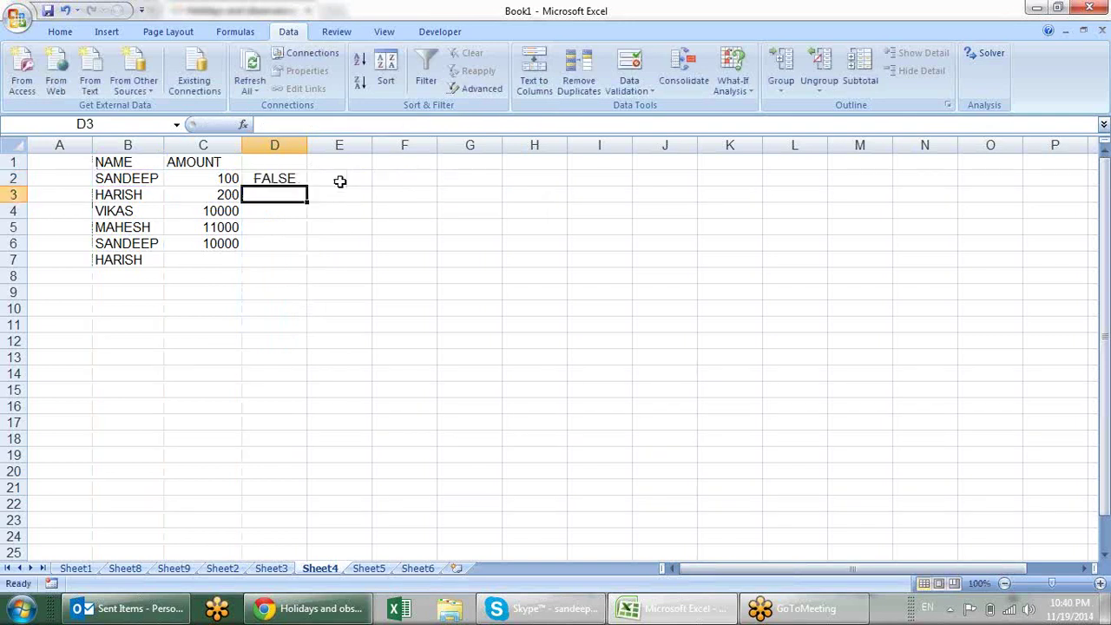
pyautogui.click(293, 178)
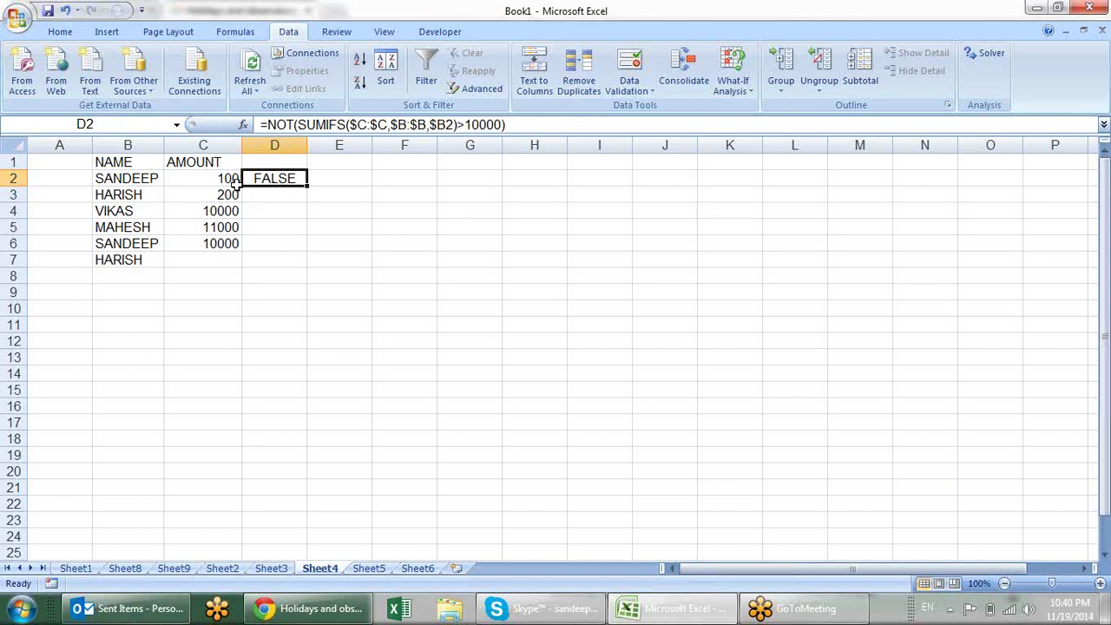
pyautogui.click(235, 181)
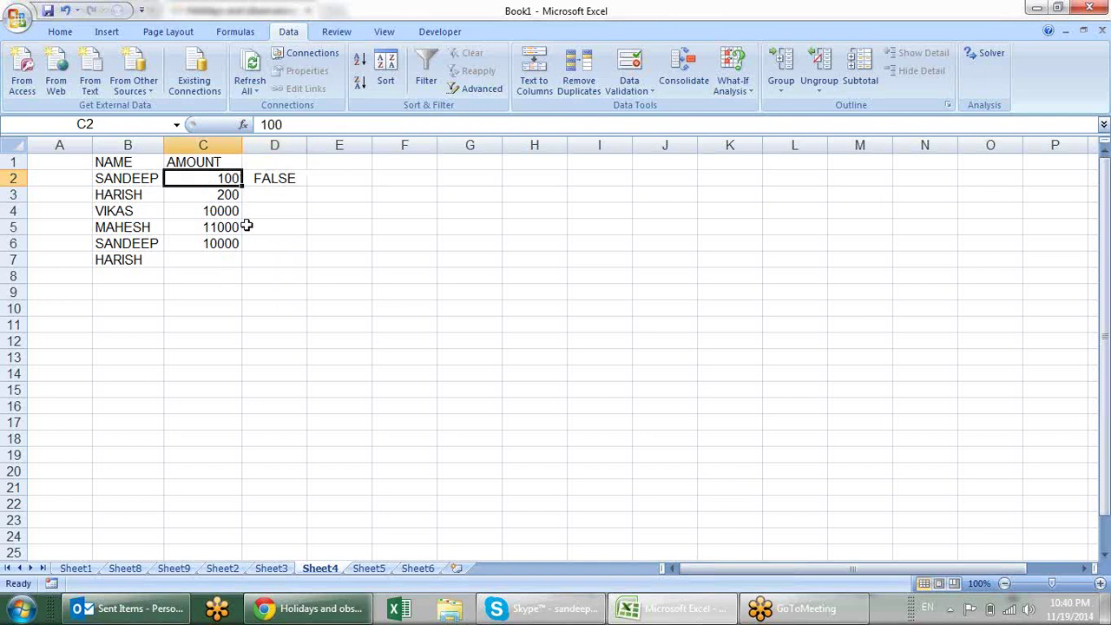
pyautogui.click(288, 178)
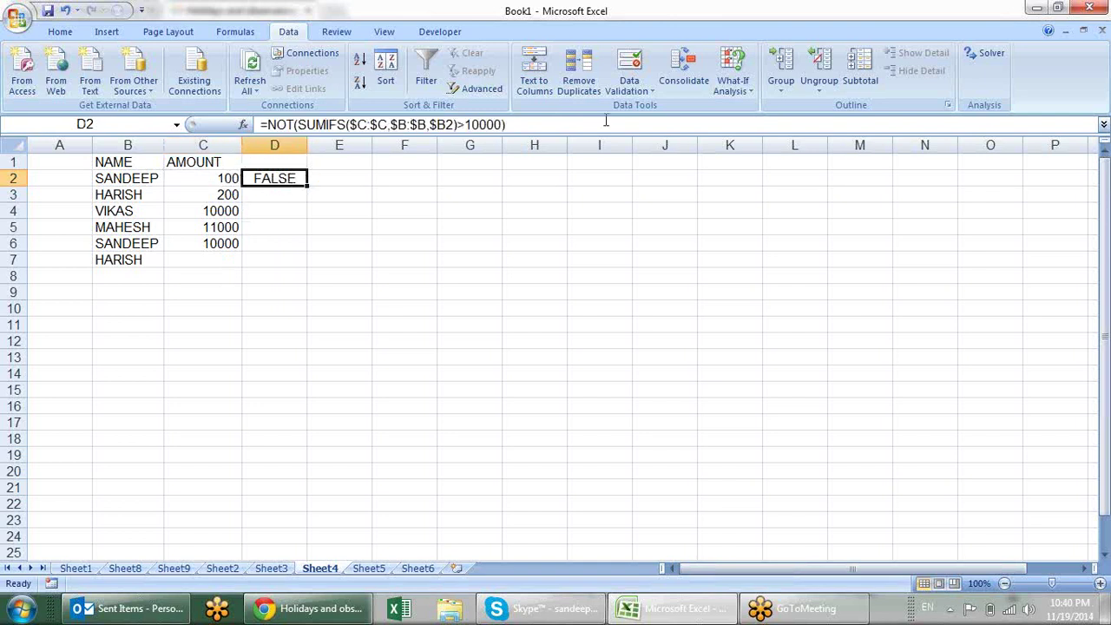
# - Select D2's full NOT(SUMIFS) formula text for reuse, then leave the cell
pyautogui.click(550, 124)
pyautogui.moveTo(506, 124); pyautogui.dragTo(261, 124)
pyautogui.hotkey('ctrl', 'c')
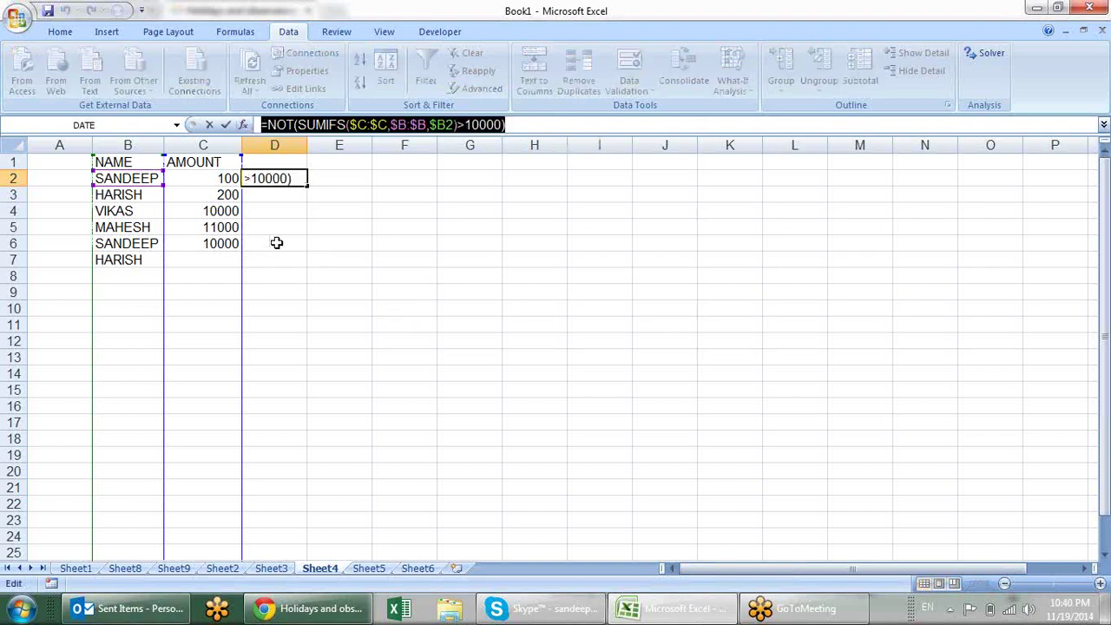
pyautogui.press('Escape')
# - Give C2 a Custom data validation rule =NOT(SUMIFS($C:$C,$B:$B,$B2)>10000)
pyautogui.moveTo(228, 179); pyautogui.dragTo(229, 558)
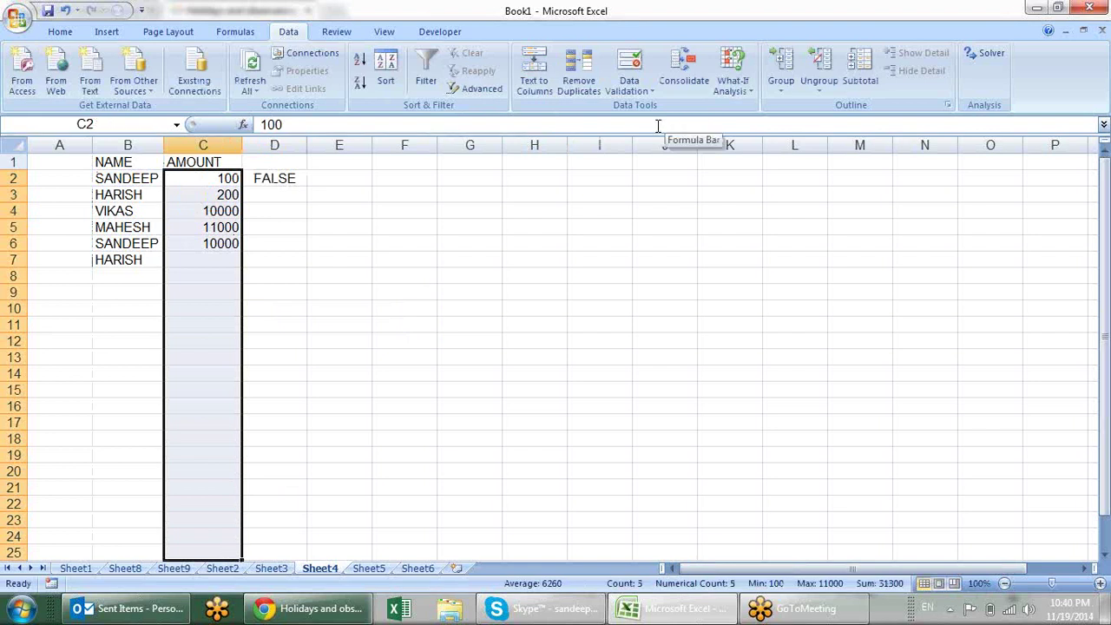
pyautogui.click(221, 184)
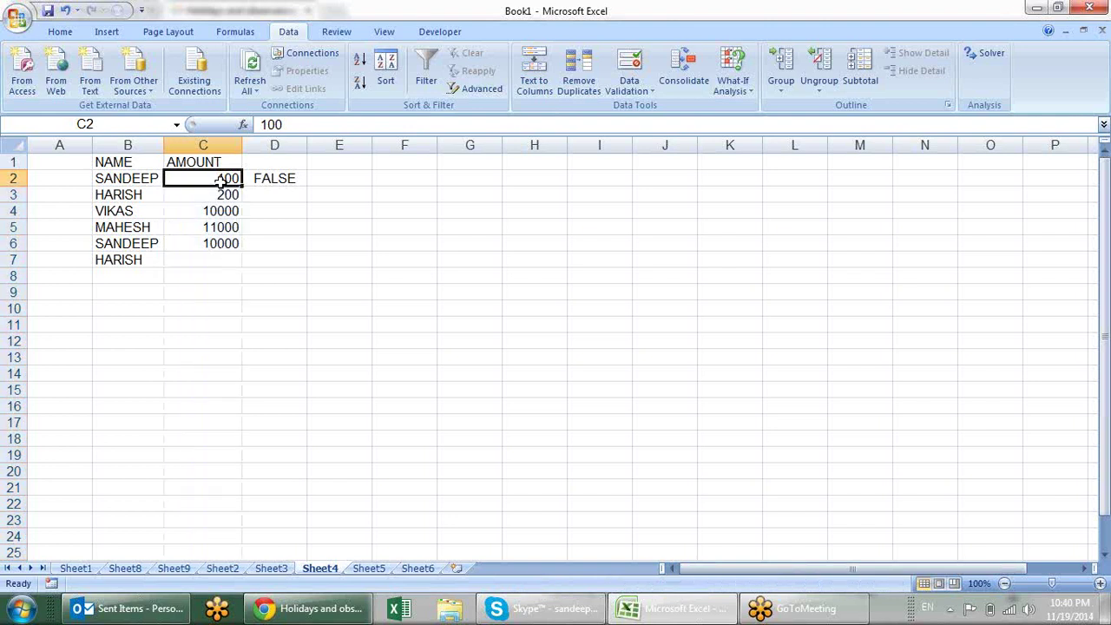
pyautogui.click(630, 60)
pyautogui.click(457, 161)
pyautogui.click(416, 251)
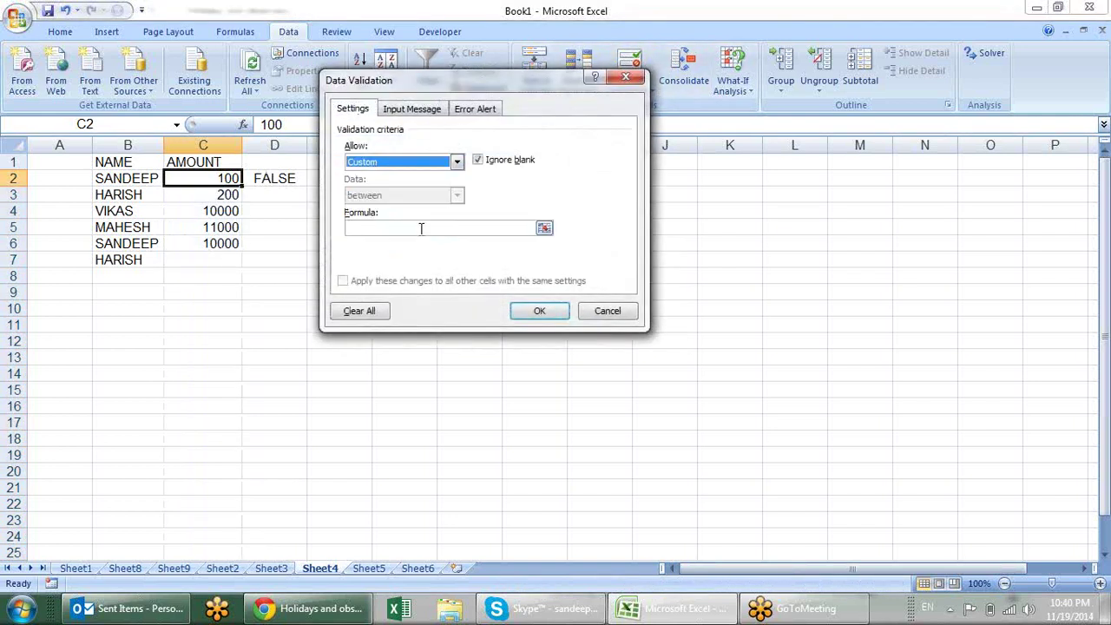
pyautogui.click(421, 227)
pyautogui.hotkey('ctrl', 'v')
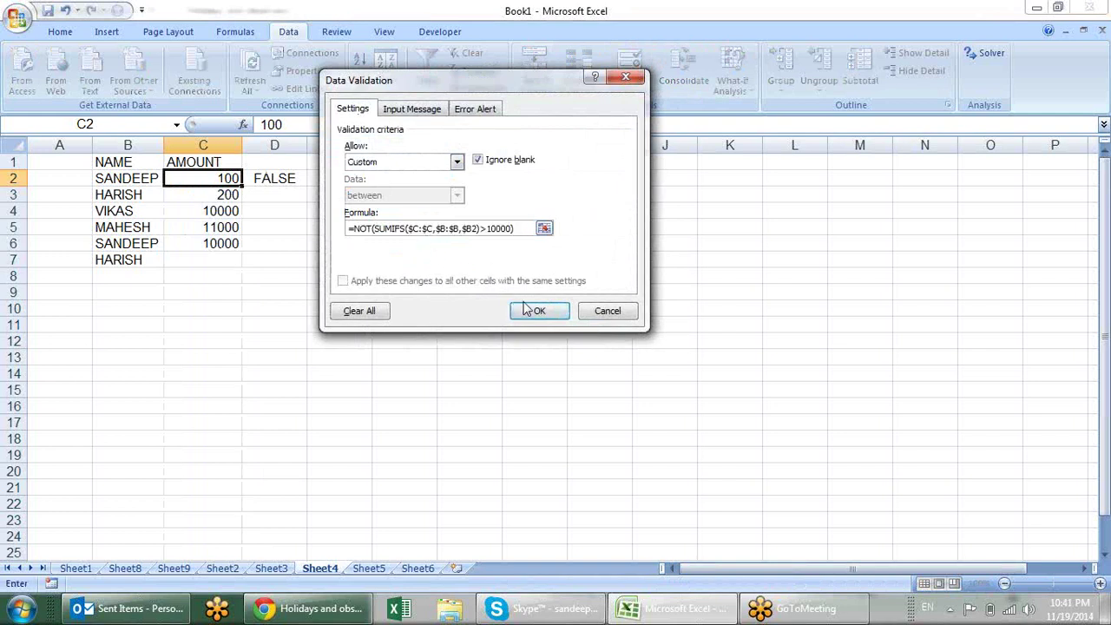
pyautogui.click(534, 312)
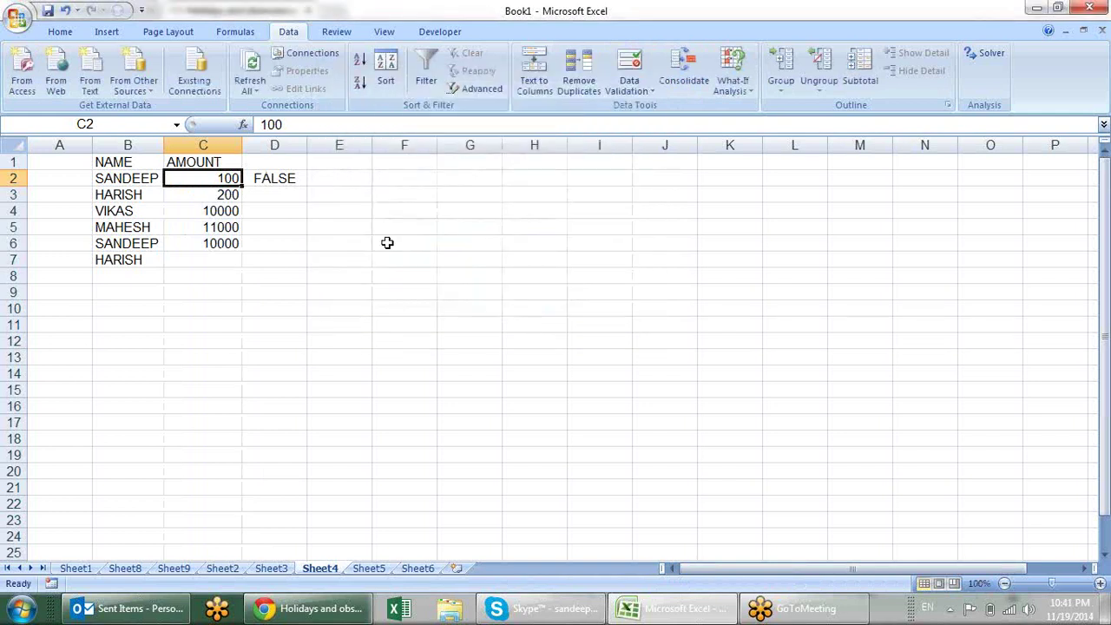
# - Paste only C2's validation rule onto cells C3:C25 via Paste Special
pyautogui.hotkey('ctrl', 'c')
pyautogui.moveTo(229, 195); pyautogui.dragTo(214, 548)
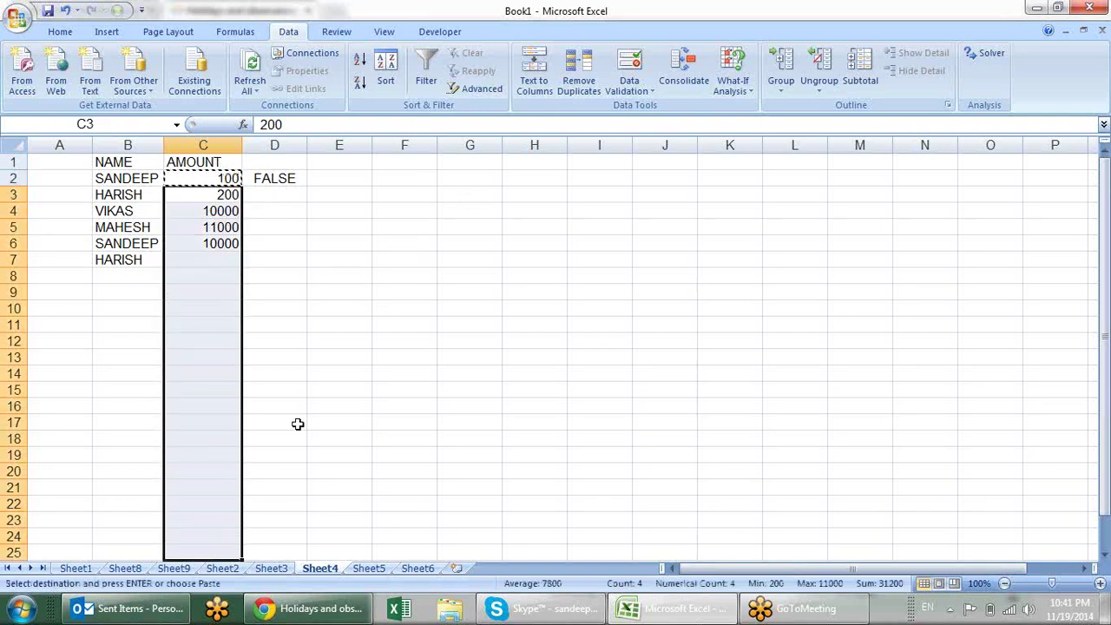
pyautogui.hotkey('ctrl', 'alt', 'v')
pyautogui.click(381, 194)
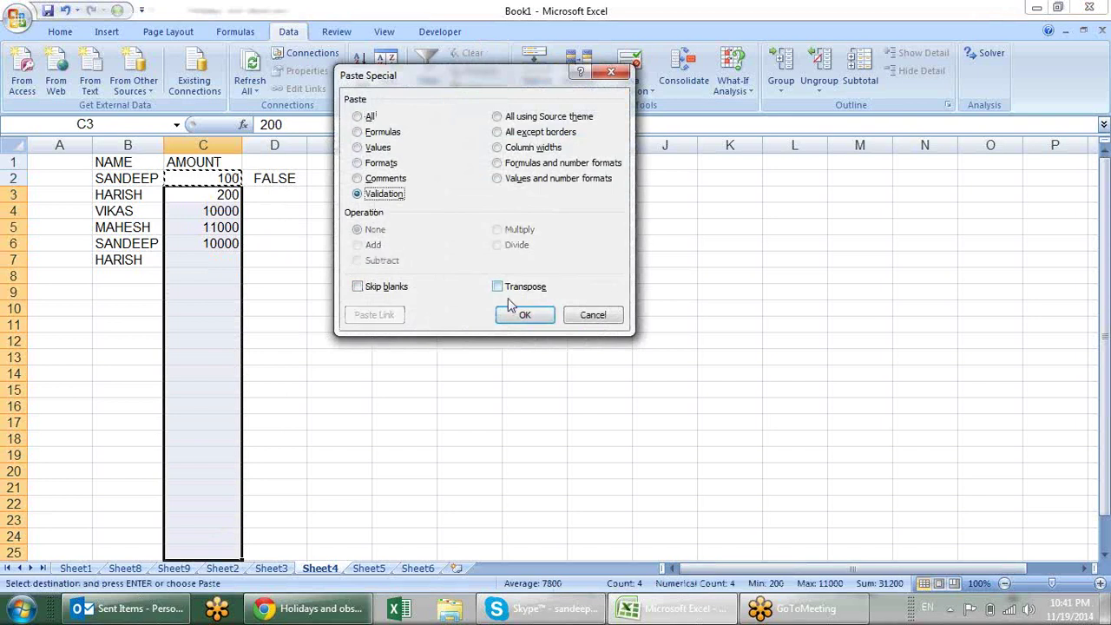
pyautogui.click(521, 315)
pyautogui.press('Escape')
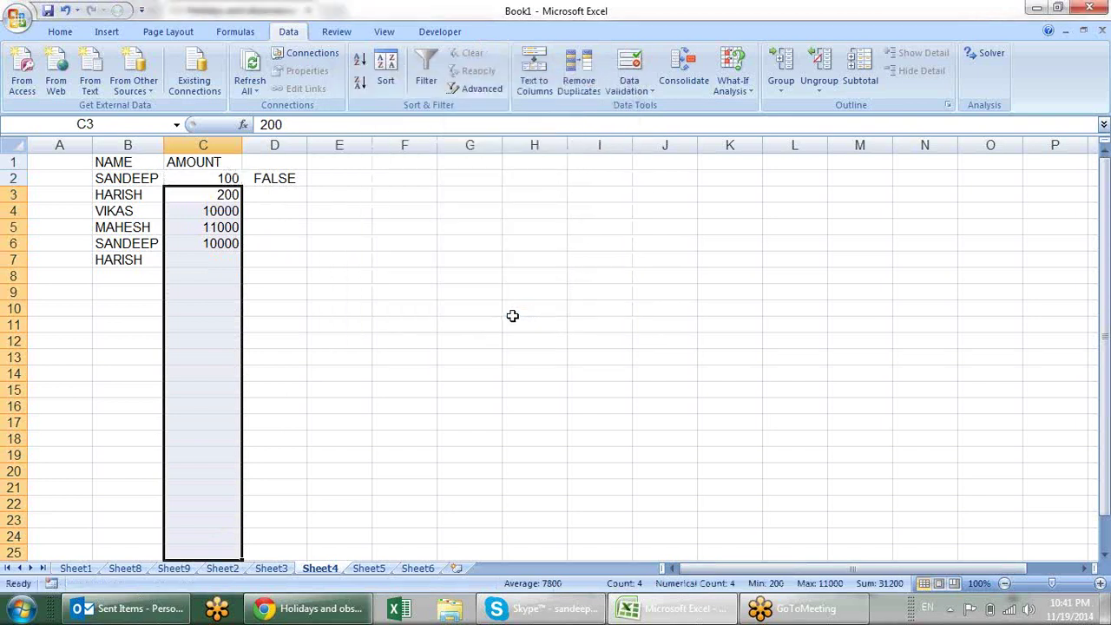
pyautogui.click(225, 243)
# - Test C7 with 10000, which is rejected, then enter 5000 instead
pyautogui.click(229, 258)
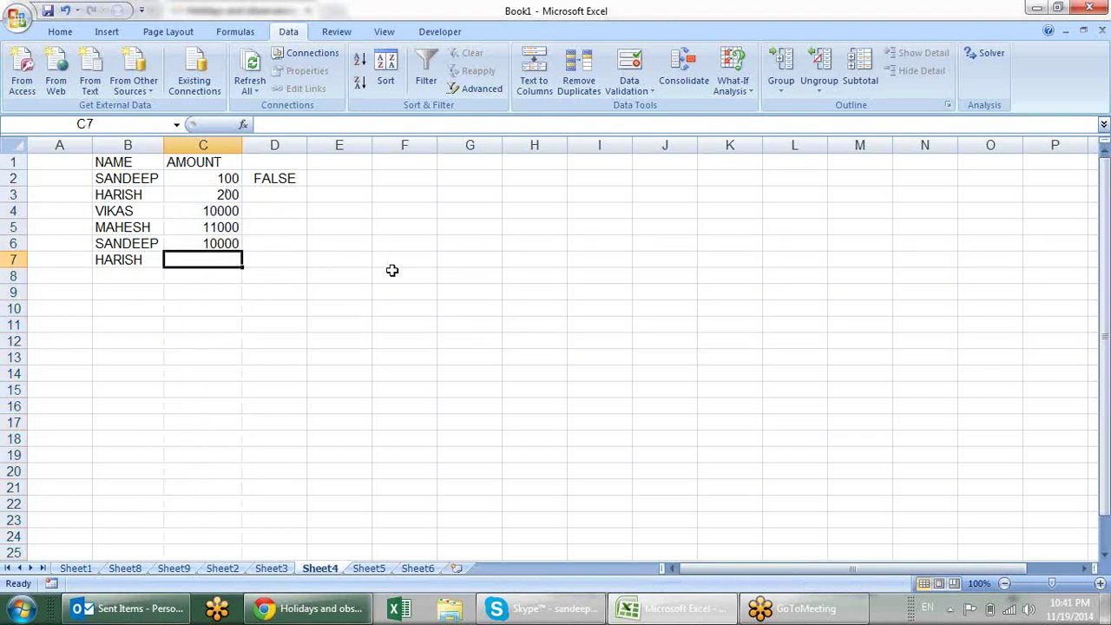
pyautogui.write('10000')
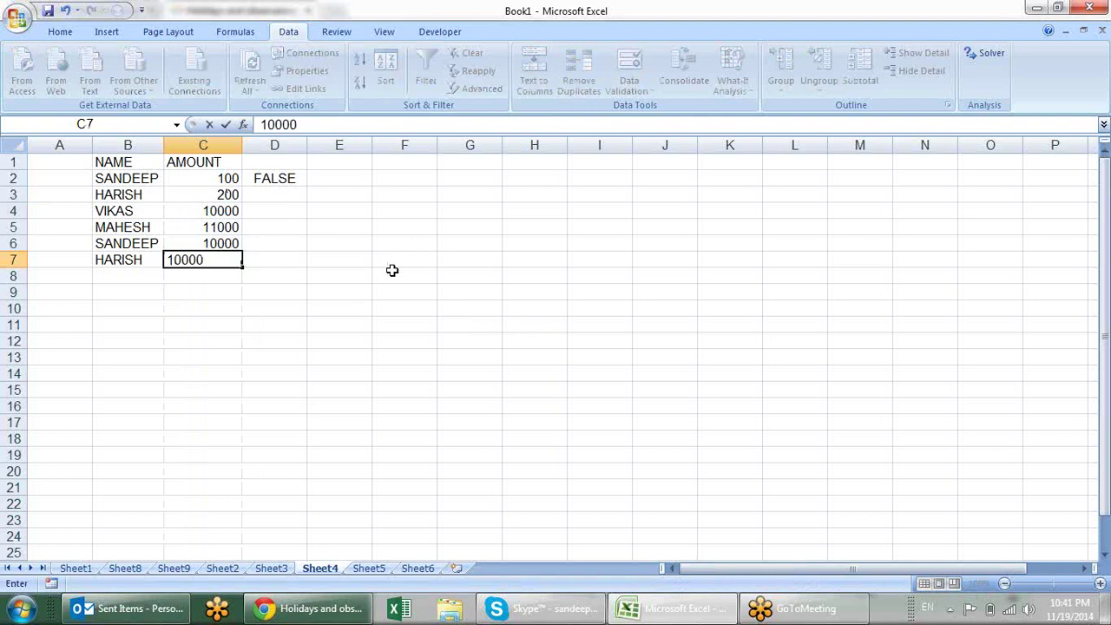
pyautogui.press('Return')
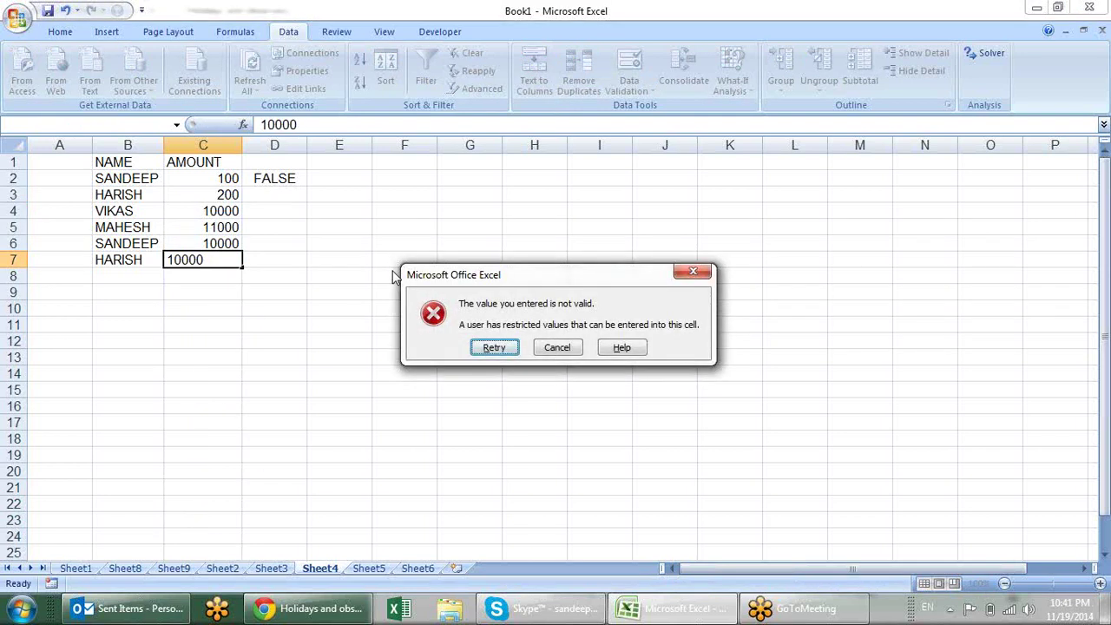
pyautogui.press('Escape')
pyautogui.write('5000')
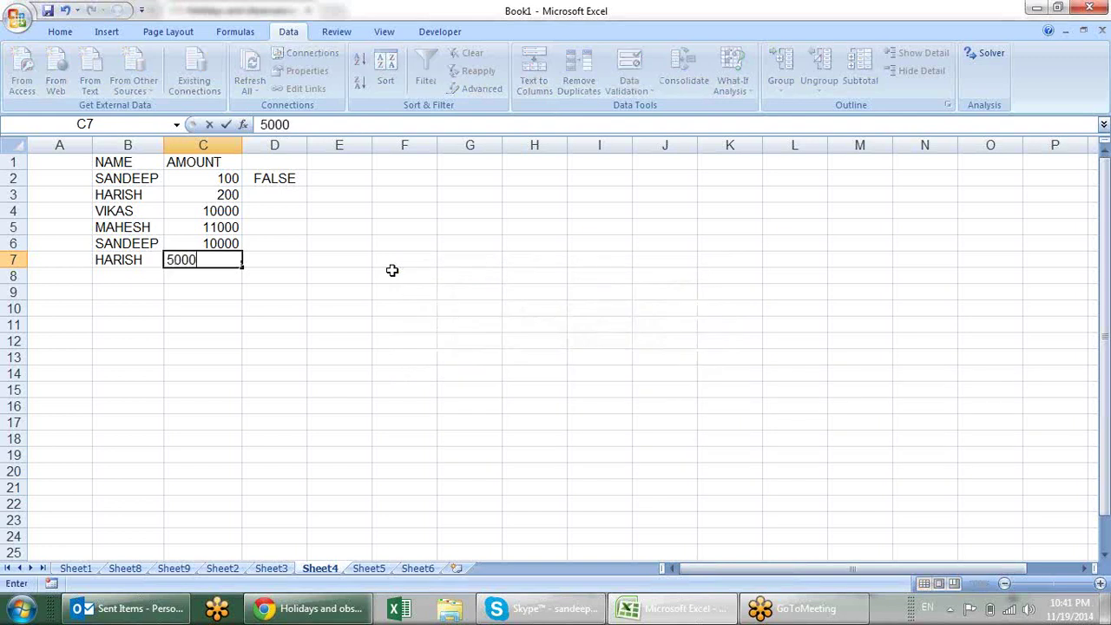
pyautogui.press('Return')
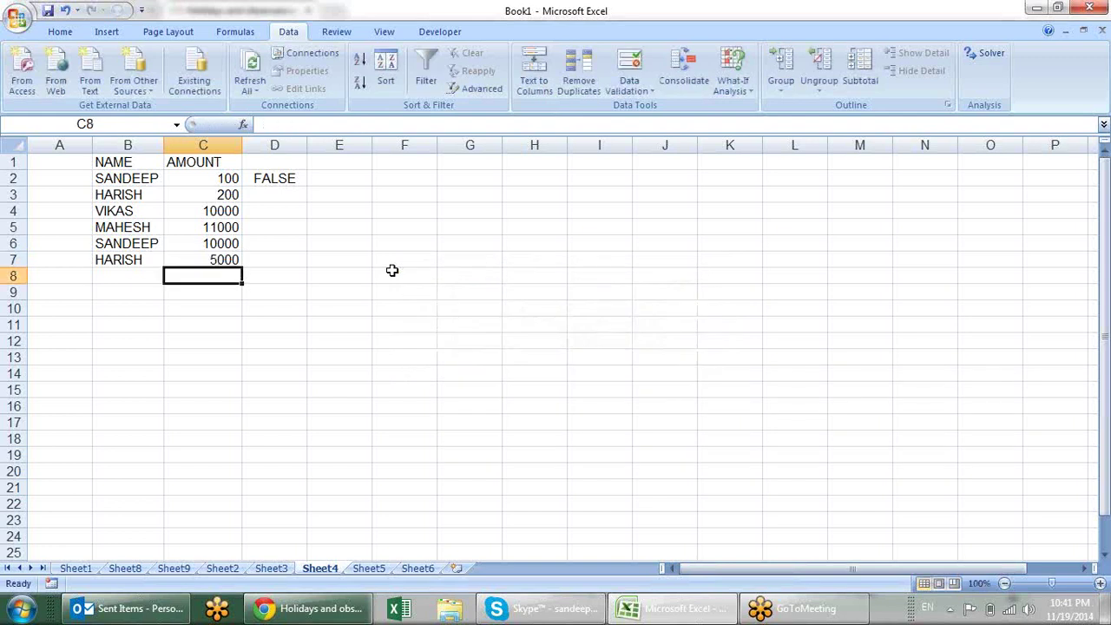
# - Add the same name again in B8 with amount 3000 in C8
pyautogui.press('Left')
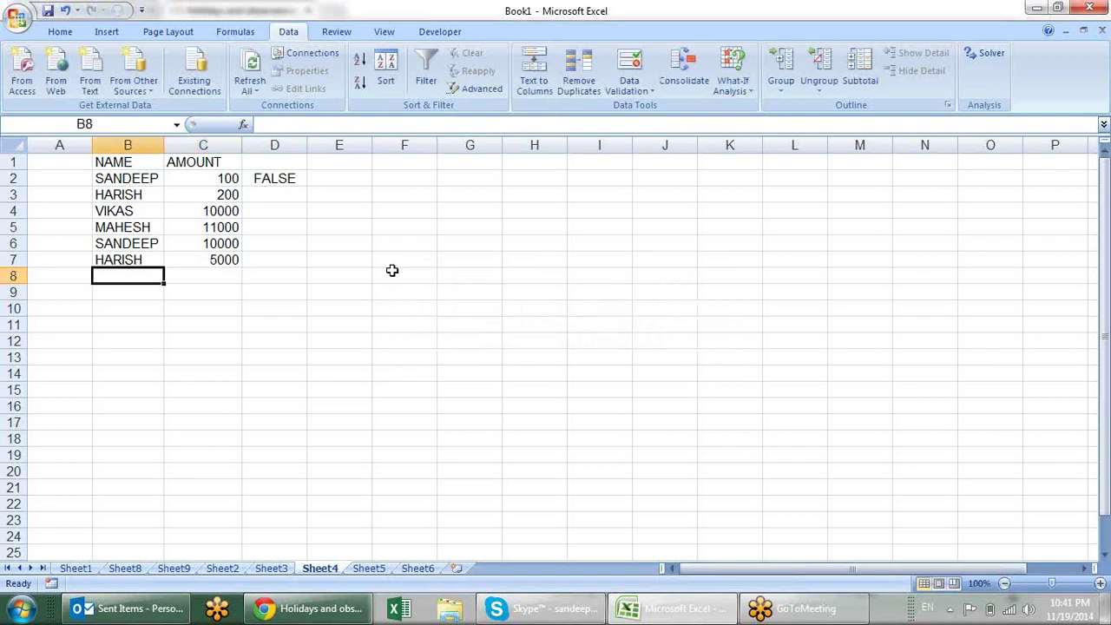
pyautogui.write('h')
pyautogui.press('Return')
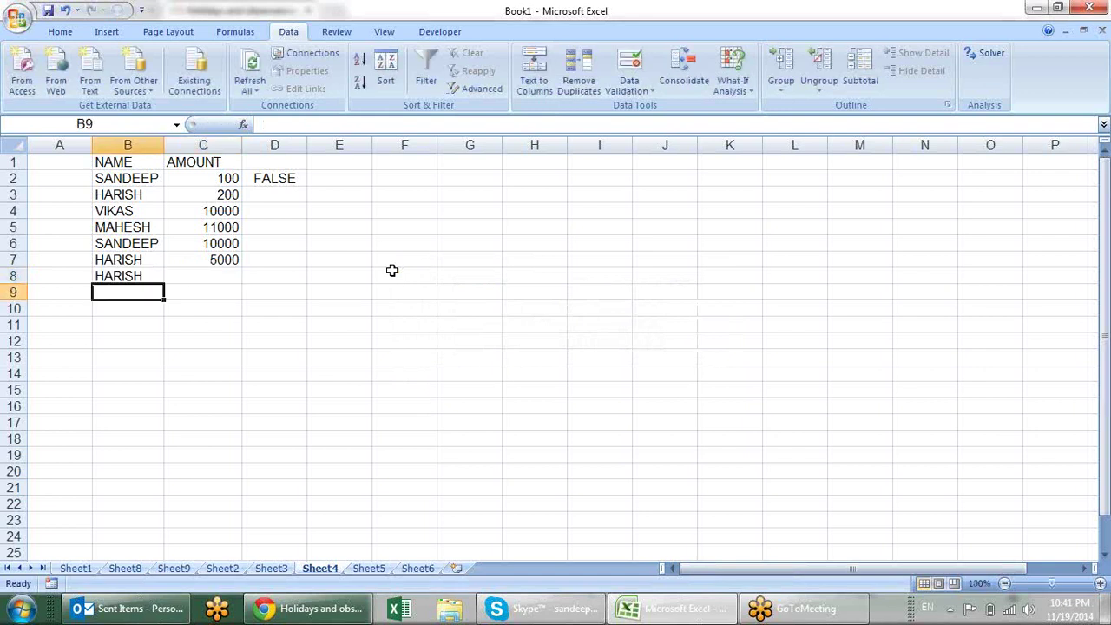
pyautogui.press('Up')
pyautogui.press('Right')
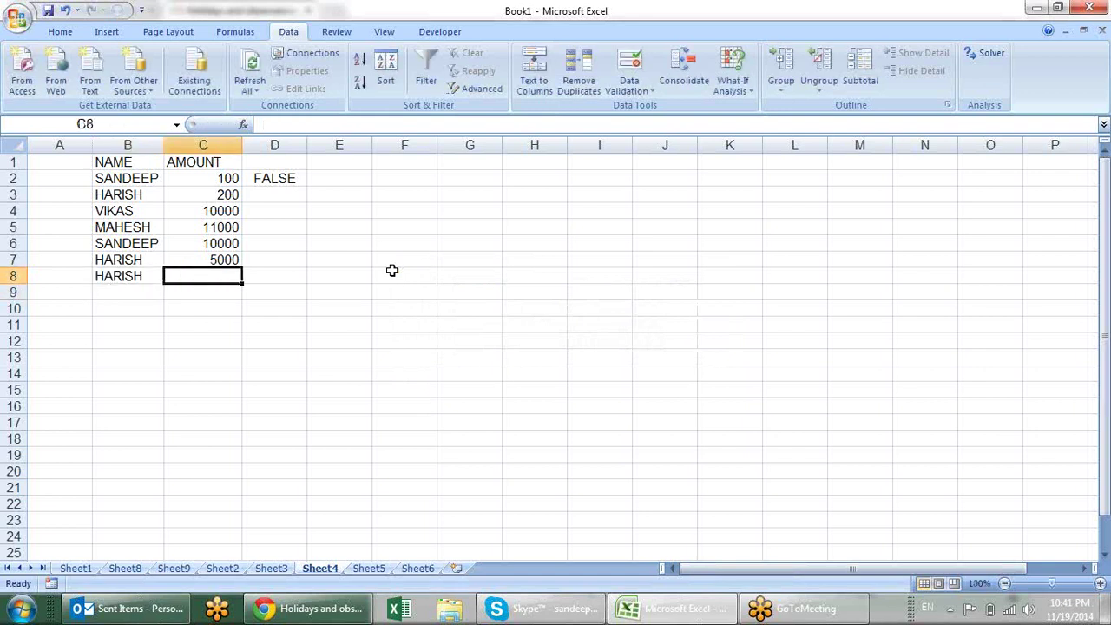
pyautogui.write('3000')
pyautogui.press('Return')
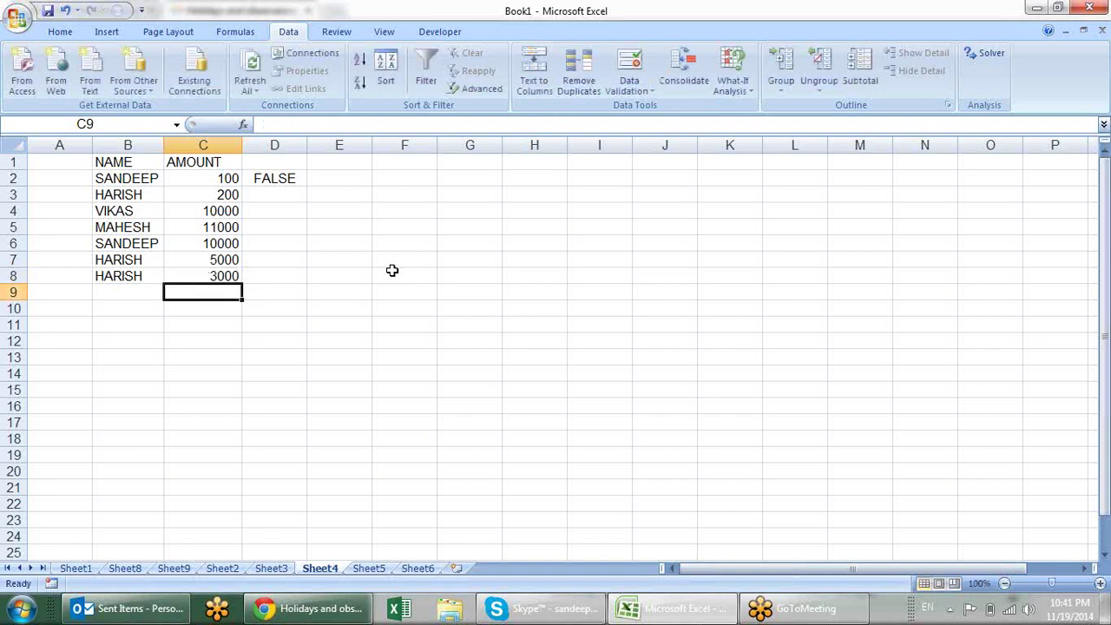
# - Try that name again in B9 with 6000, which the 10000 limit rejects
pyautogui.press('Left')
pyautogui.write('HARISH')
pyautogui.press('Tab')
pyautogui.write('6000')
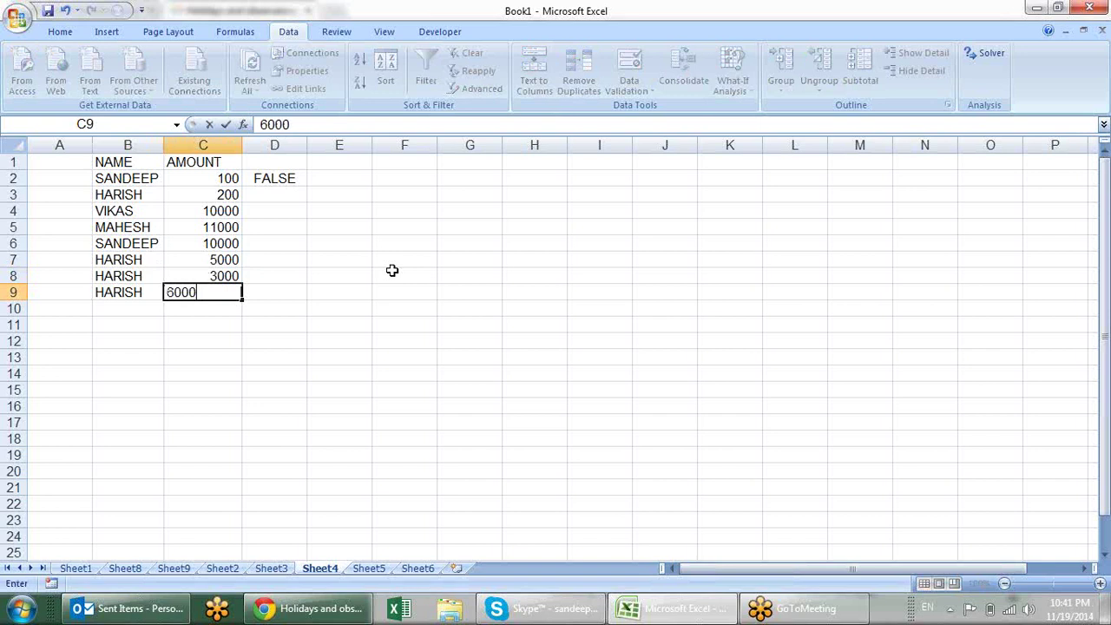
pyautogui.press('Return')
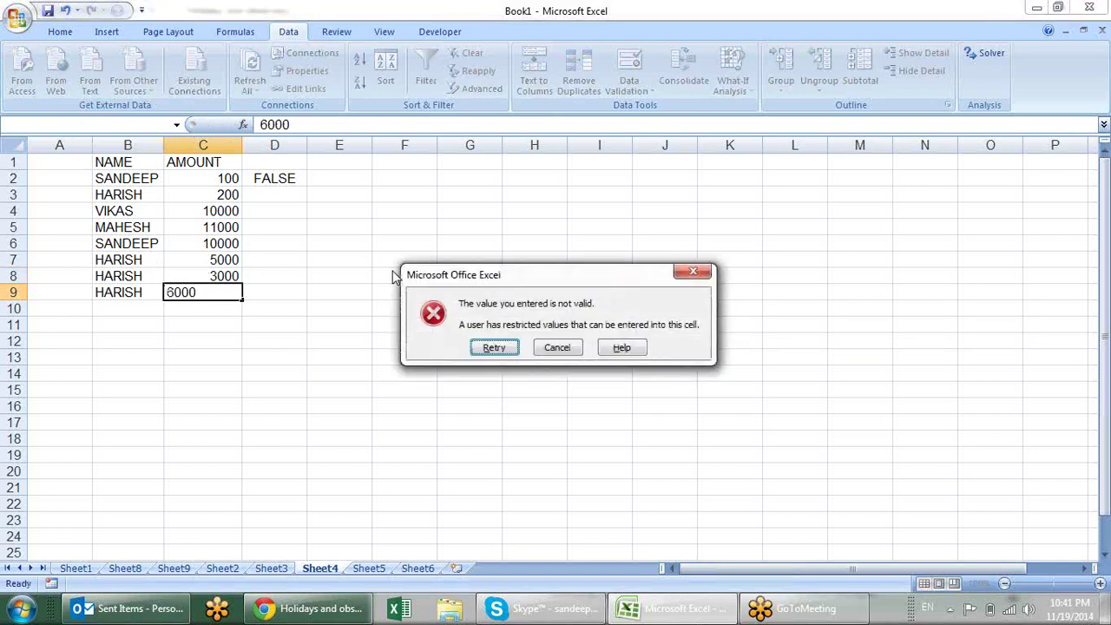
pyautogui.press('Escape')
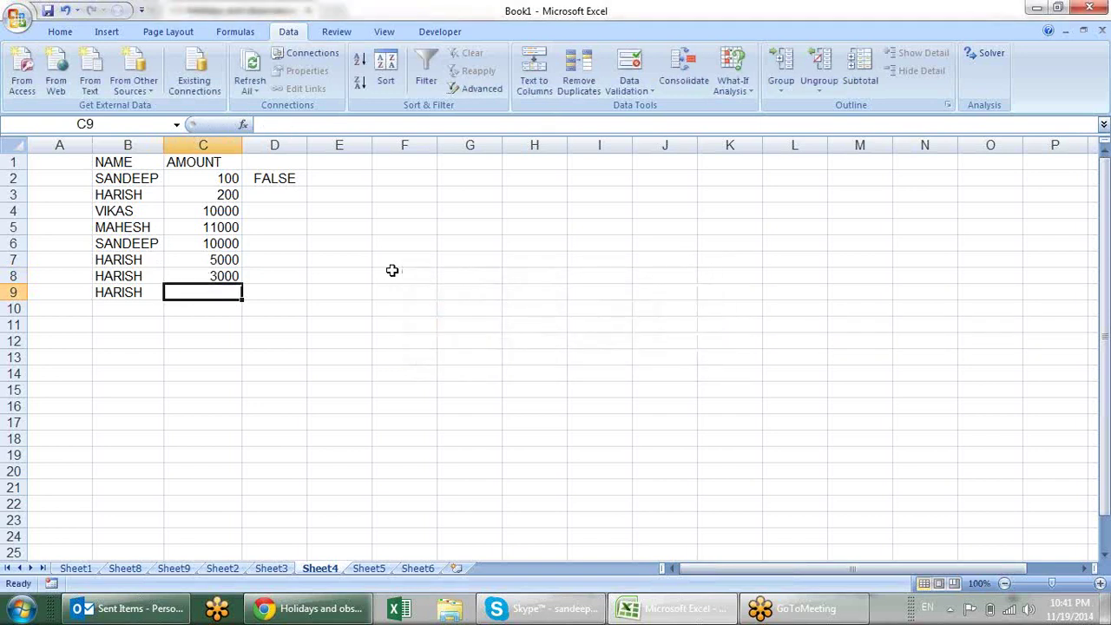
# - Change B9 to a different name and try 100, which is also refused
pyautogui.press('Left')
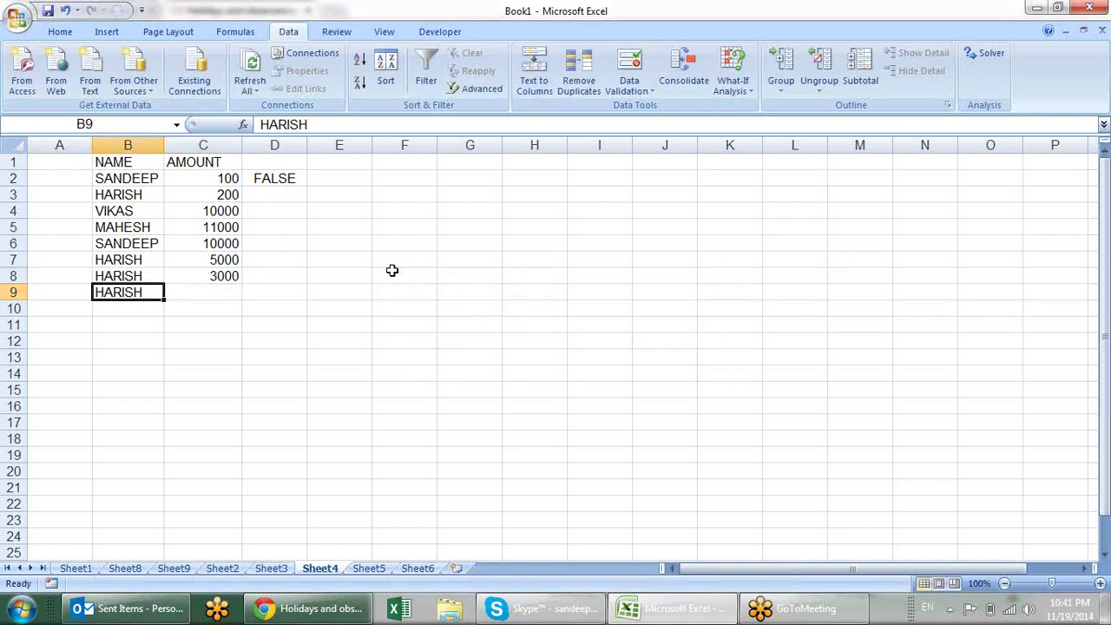
pyautogui.write('VIKAS')
pyautogui.press('Tab')
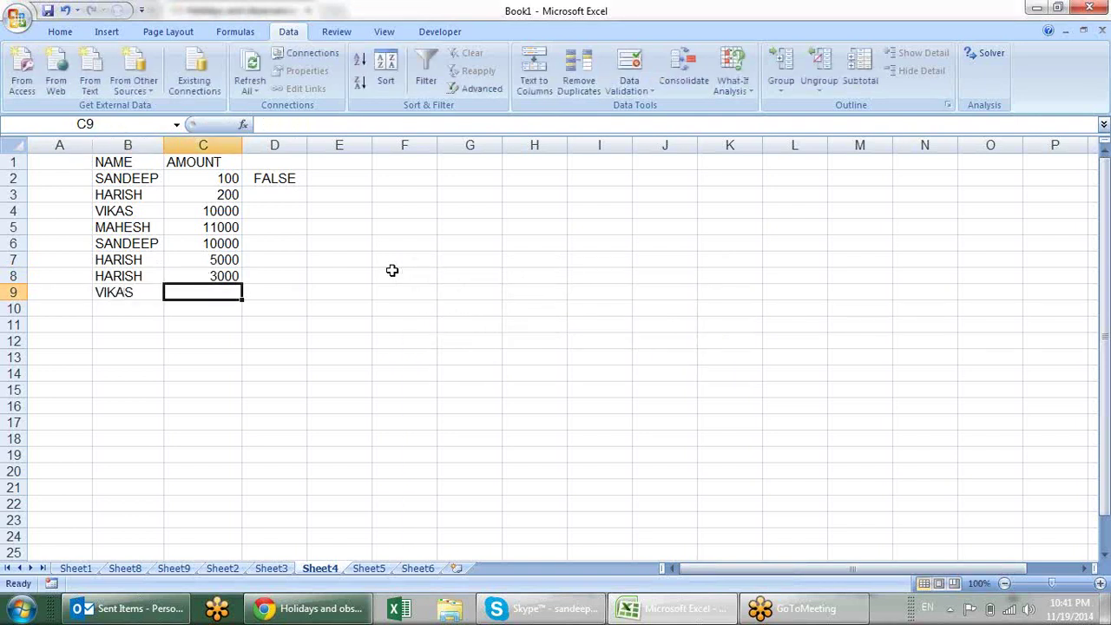
pyautogui.write('100')
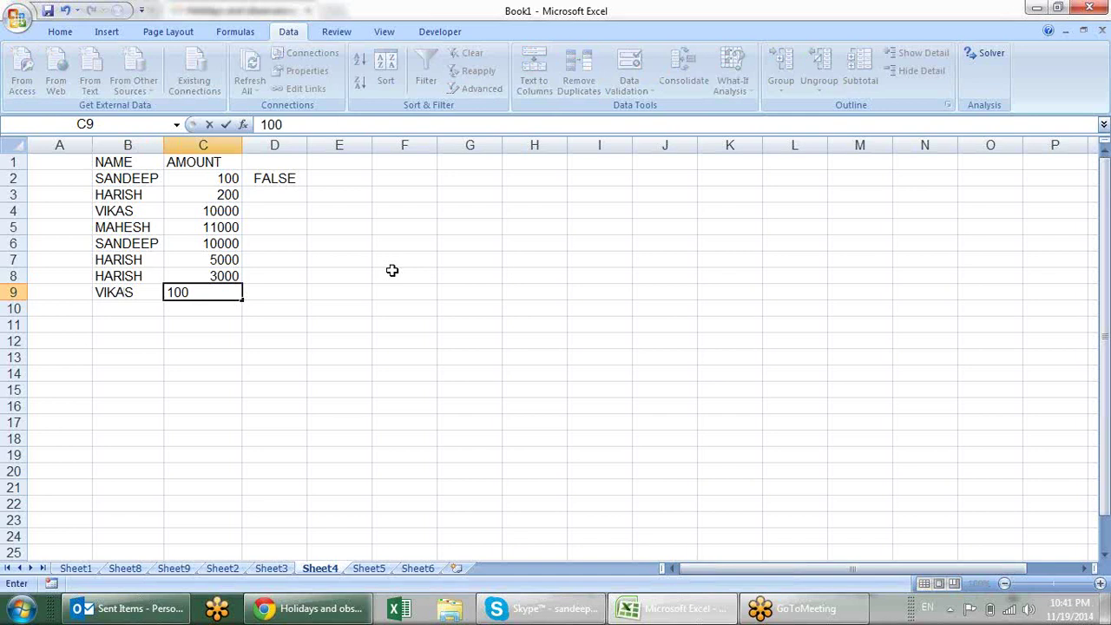
pyautogui.press('Return')
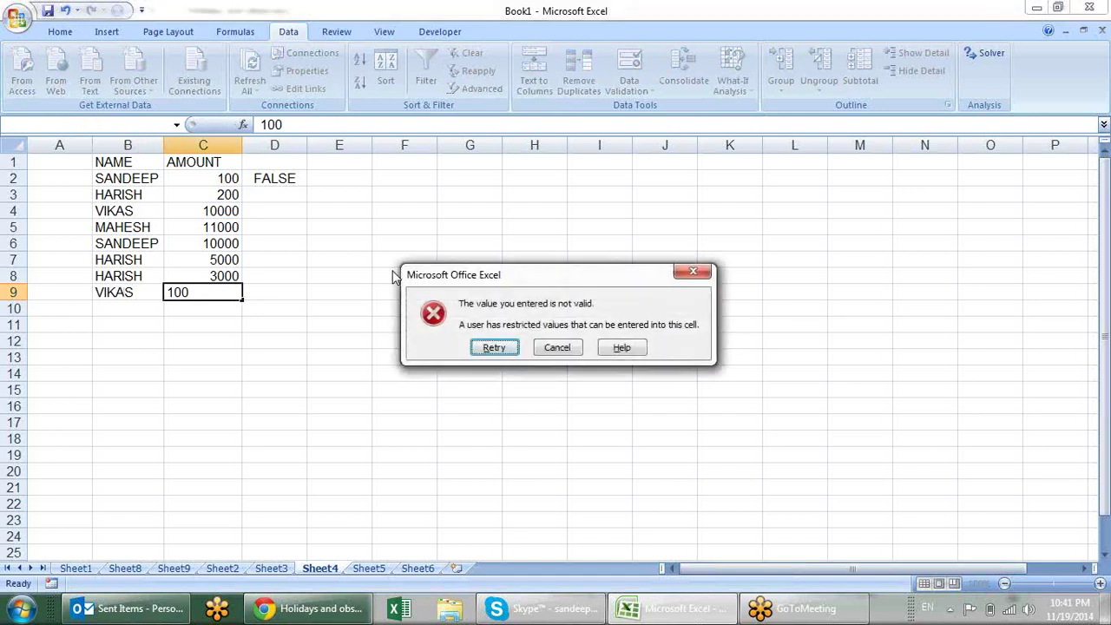
pyautogui.press('Escape')
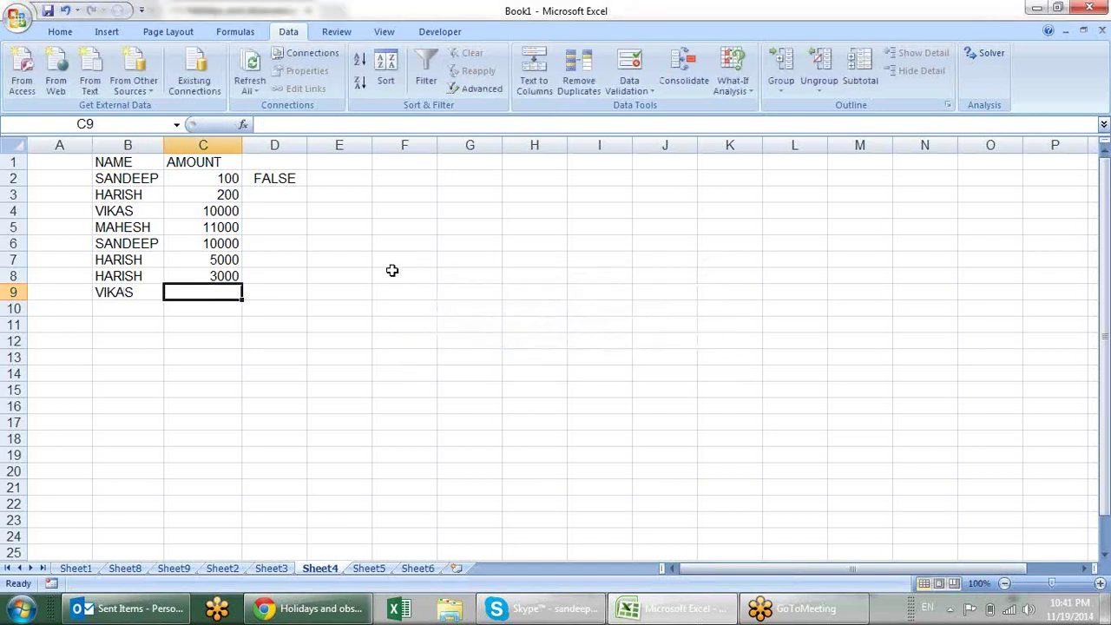
pyautogui.click(644, 84)
pyautogui.click(665, 108)
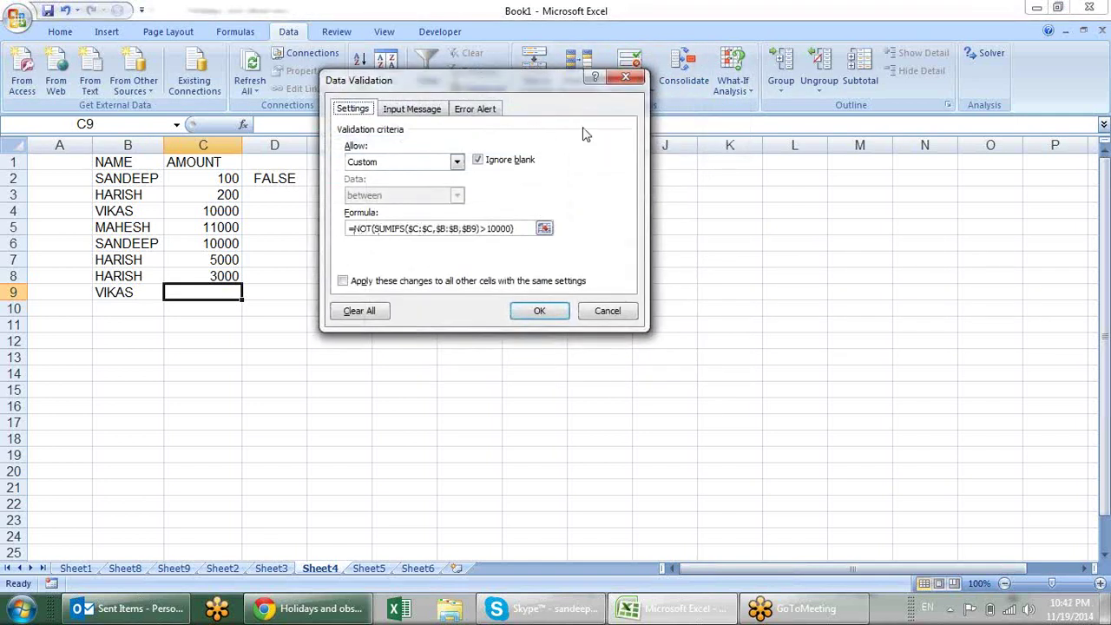
pyautogui.click(627, 80)
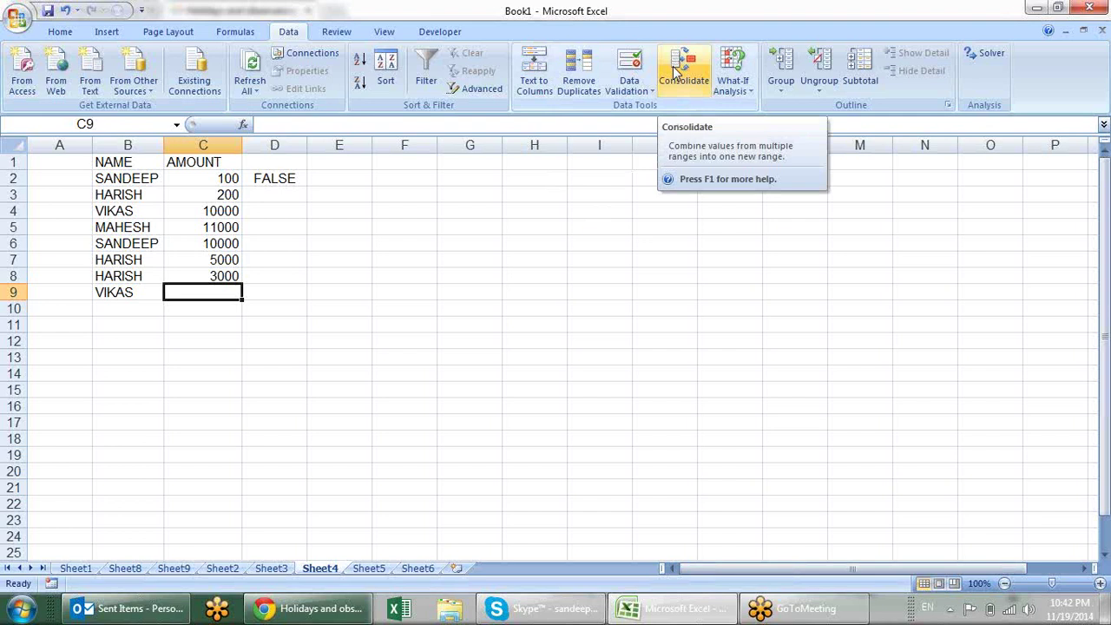
pyautogui.click(174, 568)
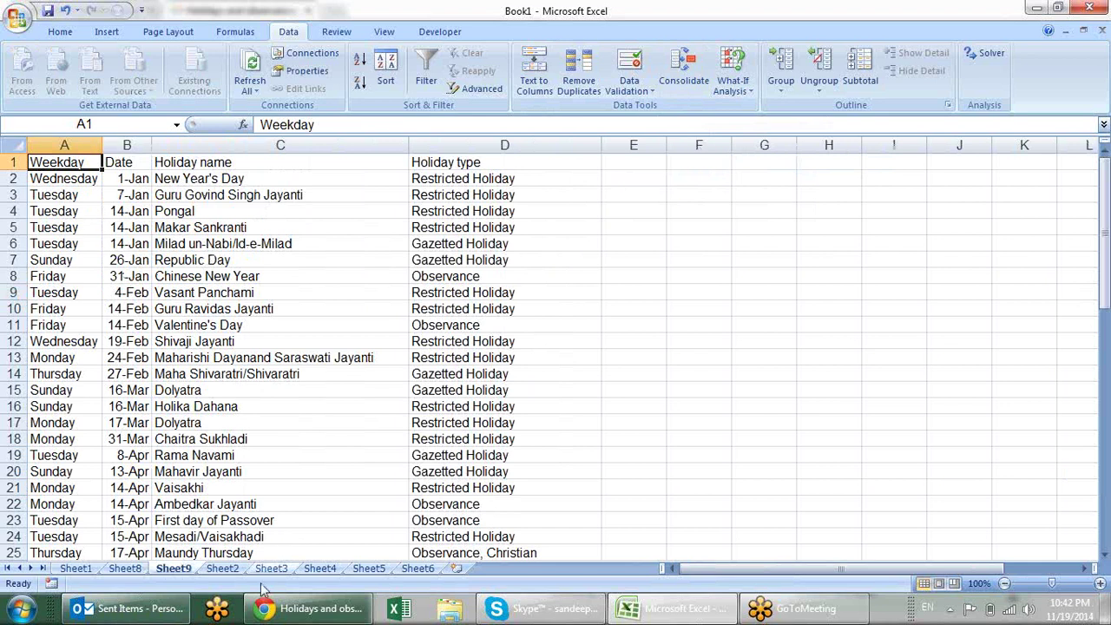
pyautogui.click(75, 569)
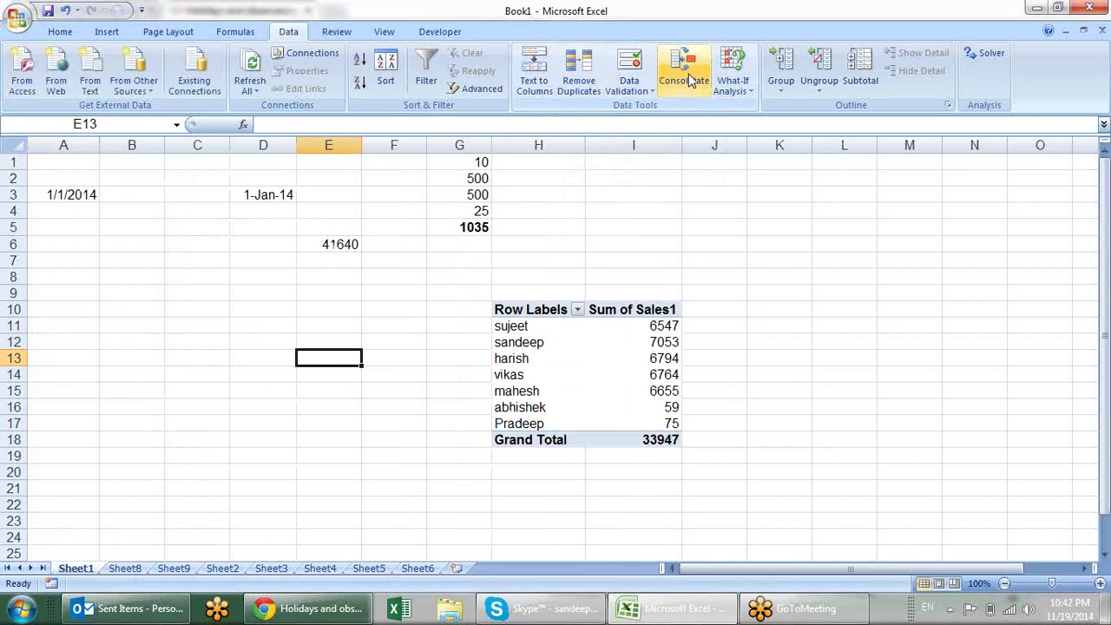
pyautogui.click(731, 96)
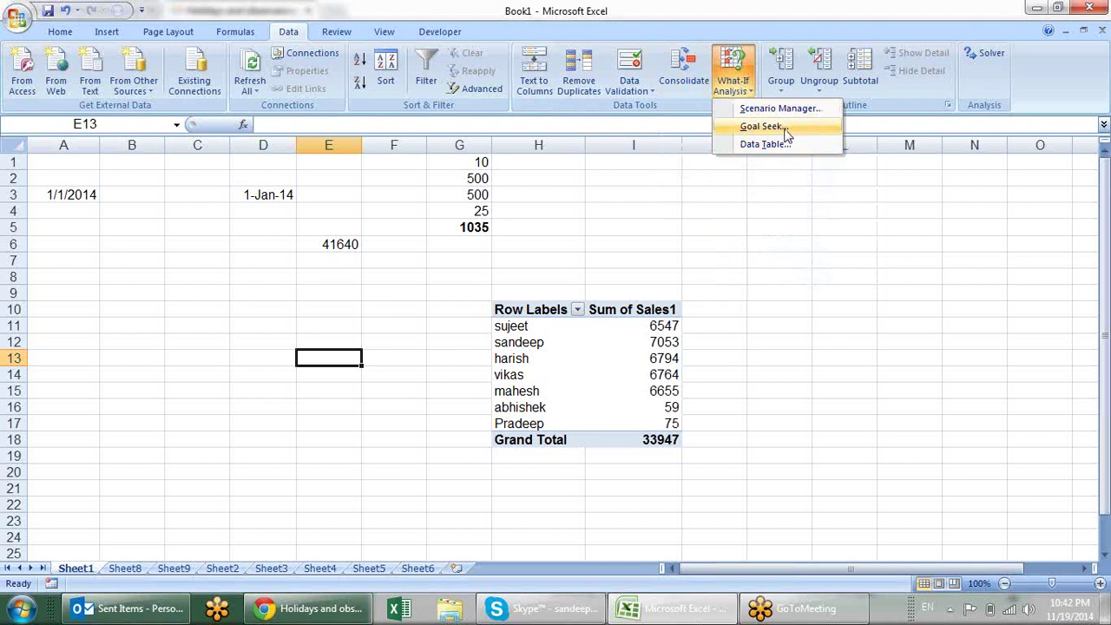
pyautogui.click(833, 265)
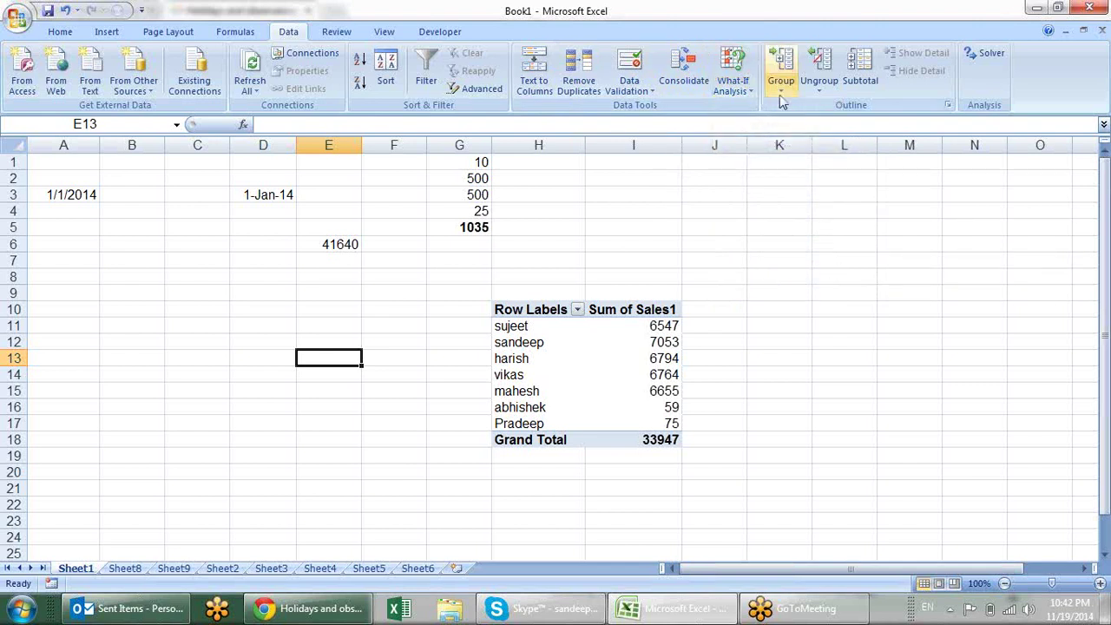
pyautogui.click(121, 568)
# - Delete the blank row 2 from Sheet8's holiday list
pyautogui.scroll(7, 152, 364)
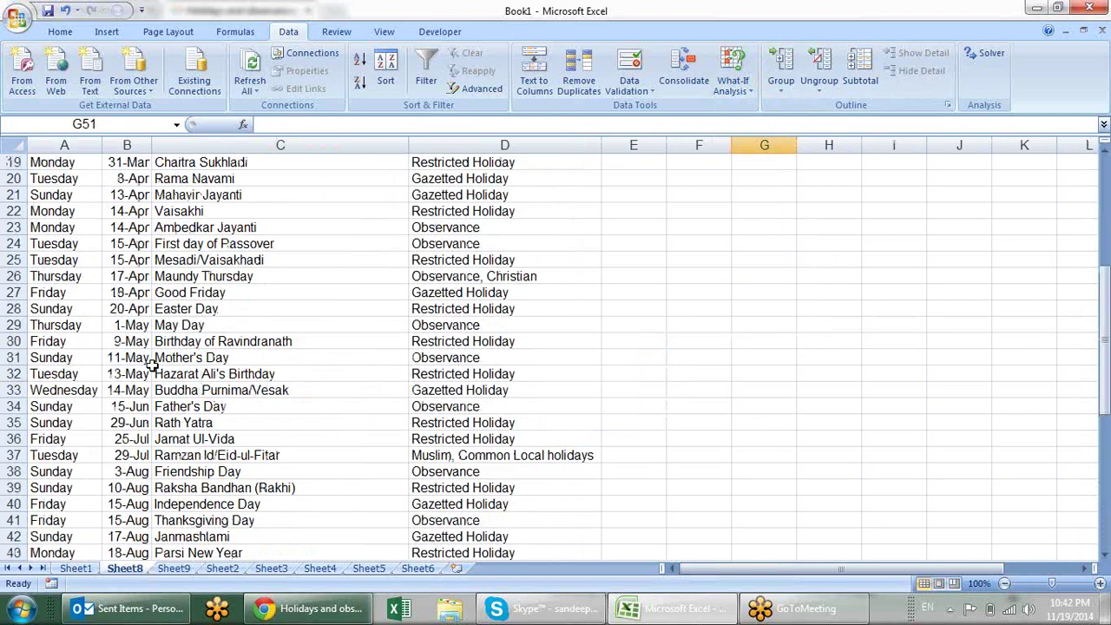
pyautogui.scroll(6, 152, 364)
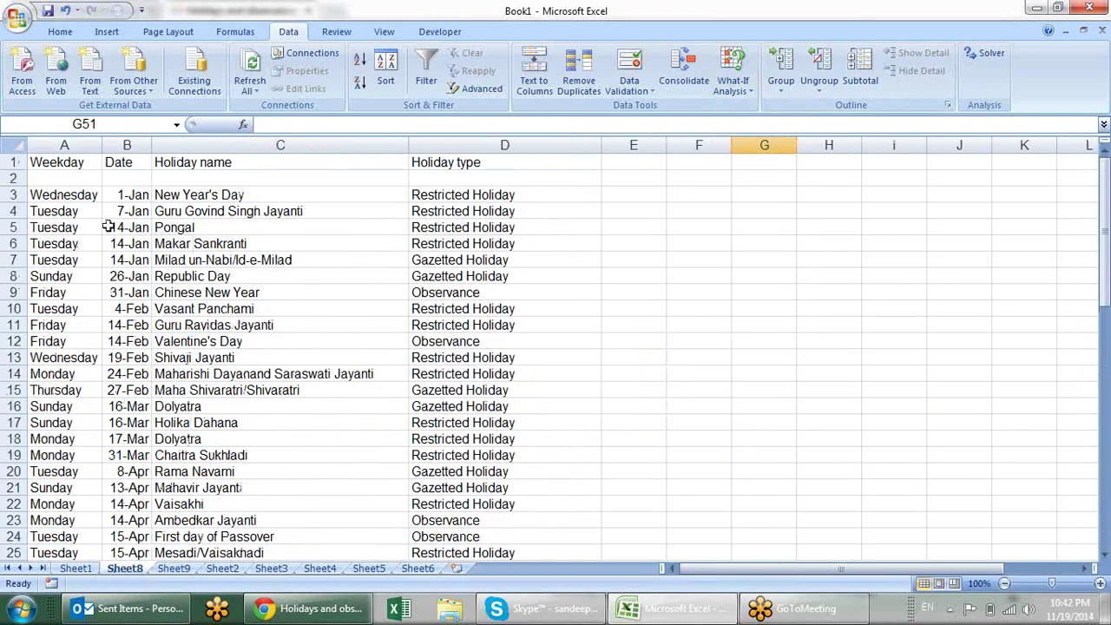
pyautogui.click(12, 177)
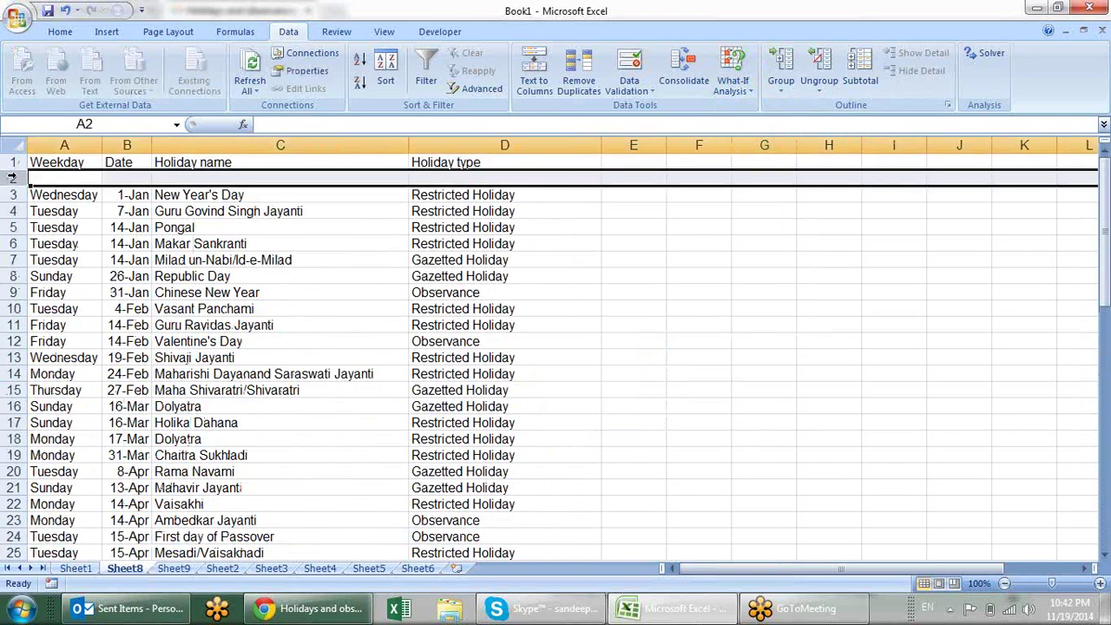
pyautogui.hotkey('ctrl', '-')
pyautogui.click(644, 273)
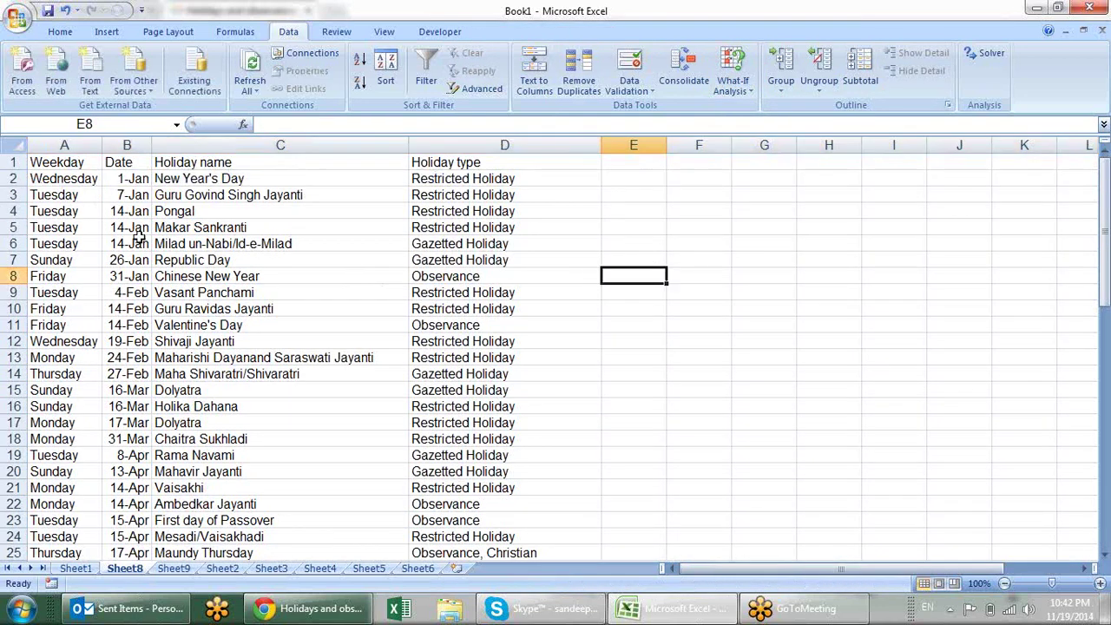
# - Group the January holiday rows 2–8 into an outline
pyautogui.moveTo(139, 178); pyautogui.dragTo(149, 276)
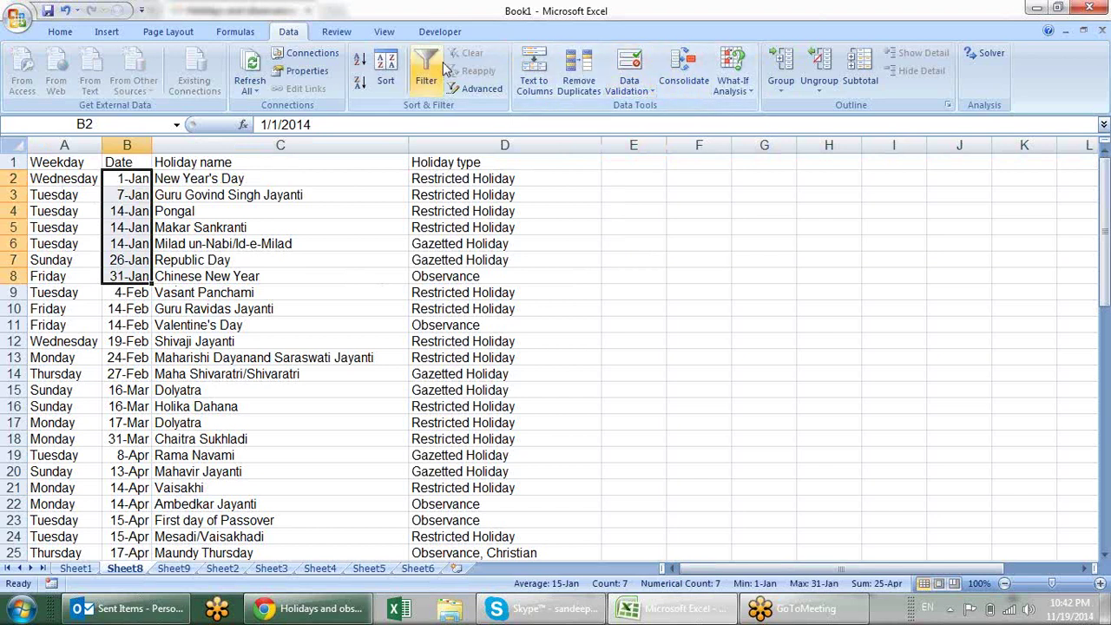
pyautogui.click(781, 66)
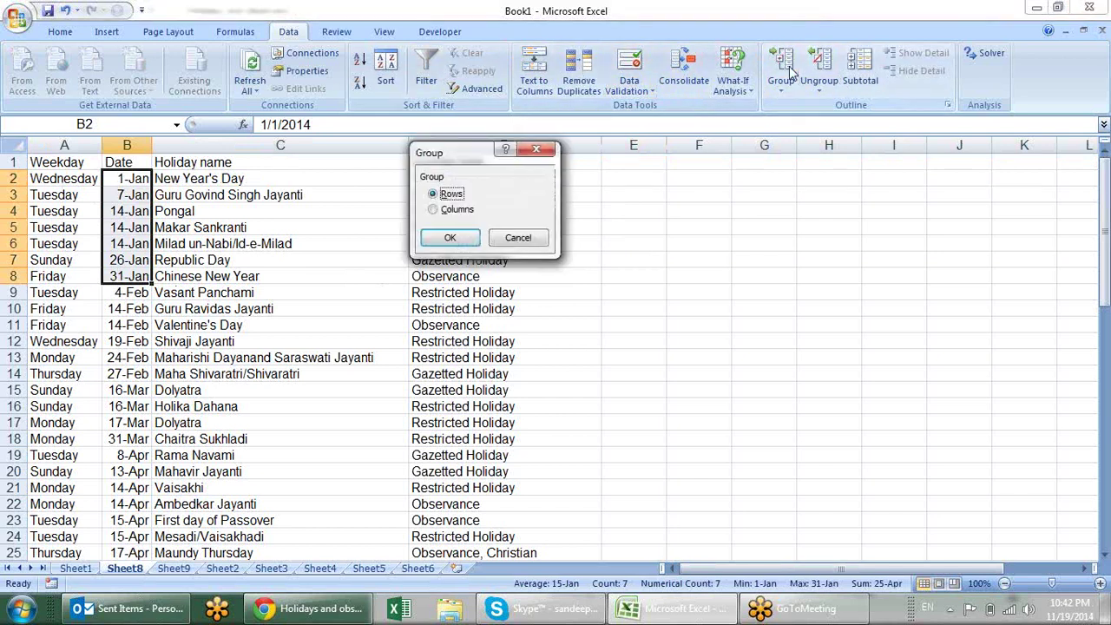
pyautogui.click(456, 241)
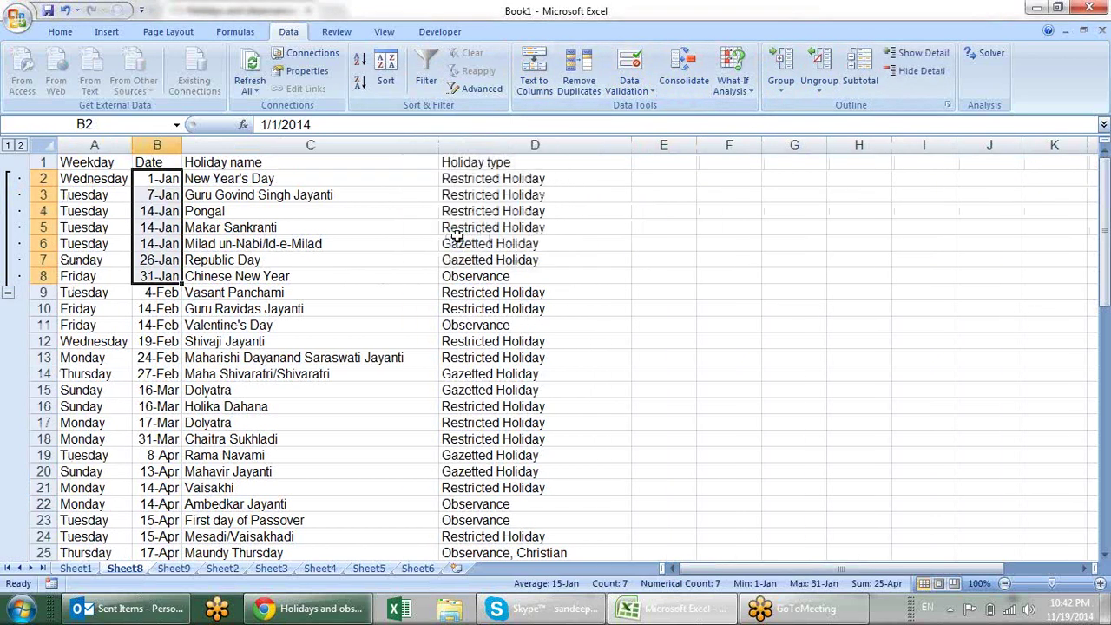
pyautogui.click(769, 291)
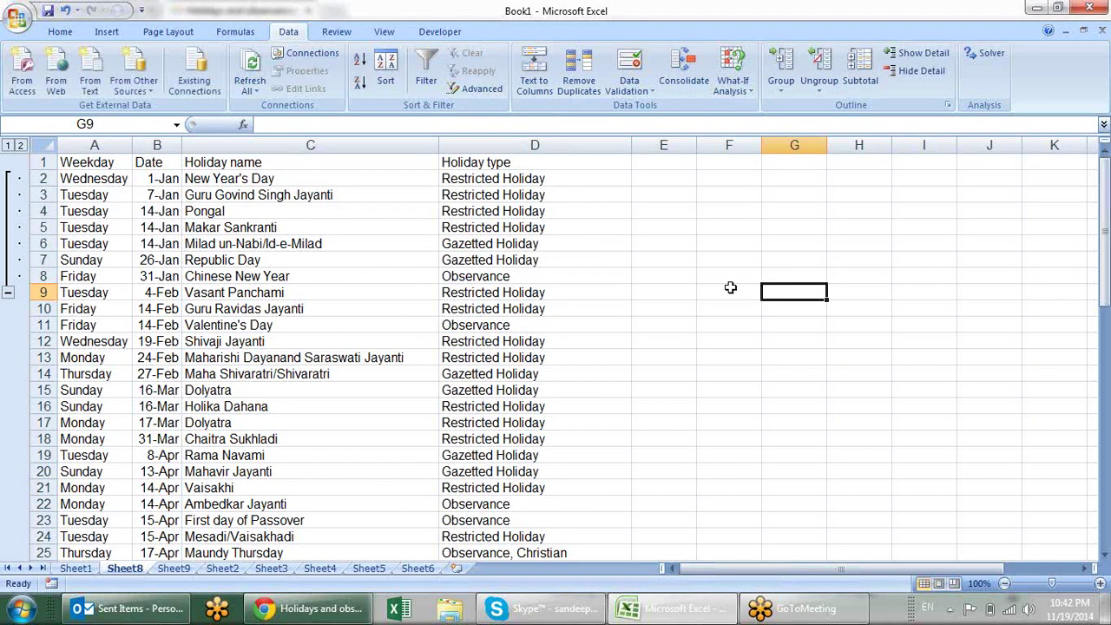
# - Test collapsing and expanding the January group, then select the February dates B9:B14
pyautogui.click(8, 295)
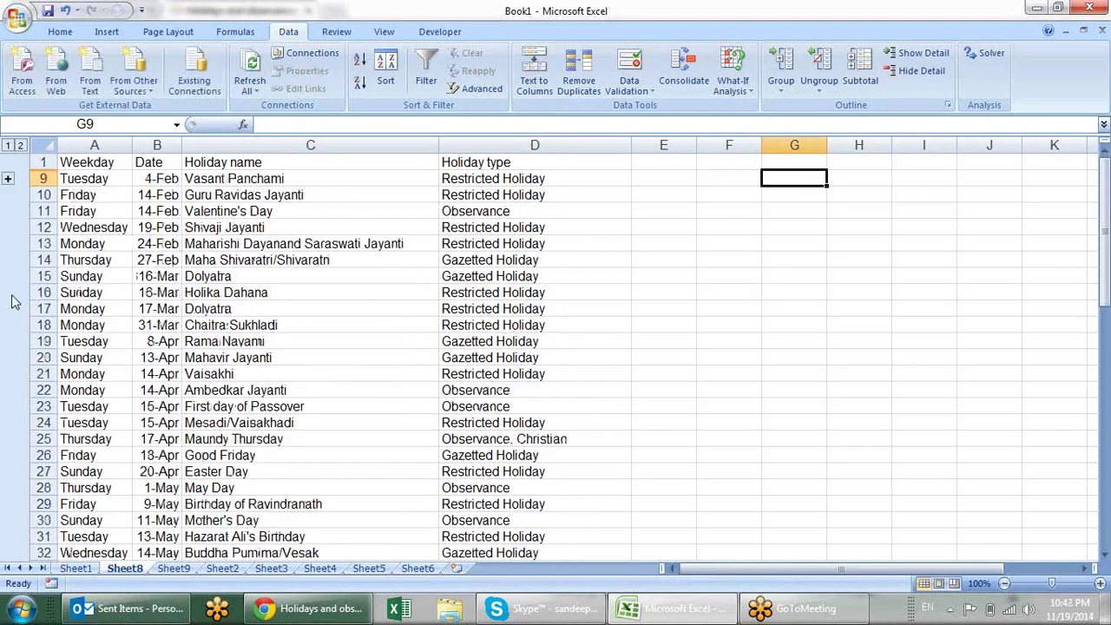
pyautogui.click(8, 178)
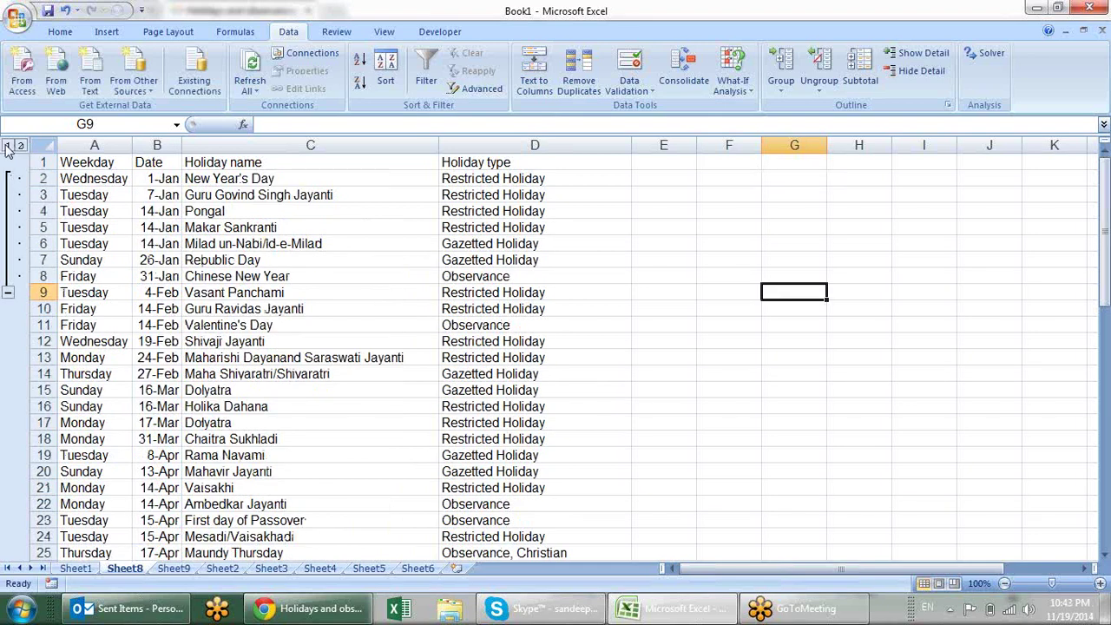
pyautogui.click(9, 146)
pyautogui.click(21, 146)
pyautogui.click(7, 293)
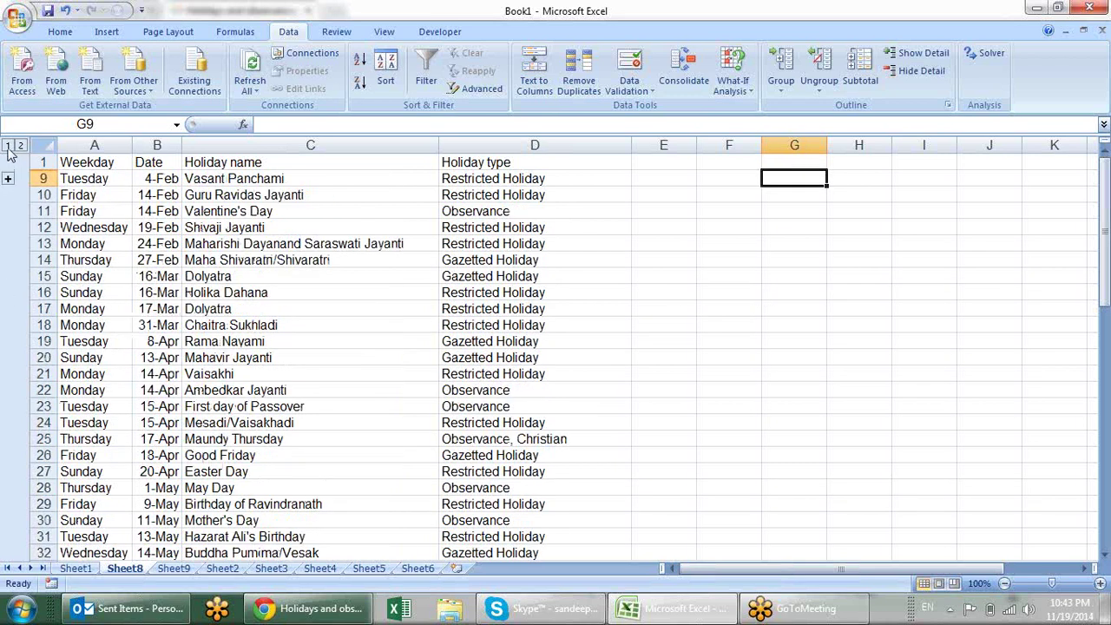
pyautogui.click(21, 146)
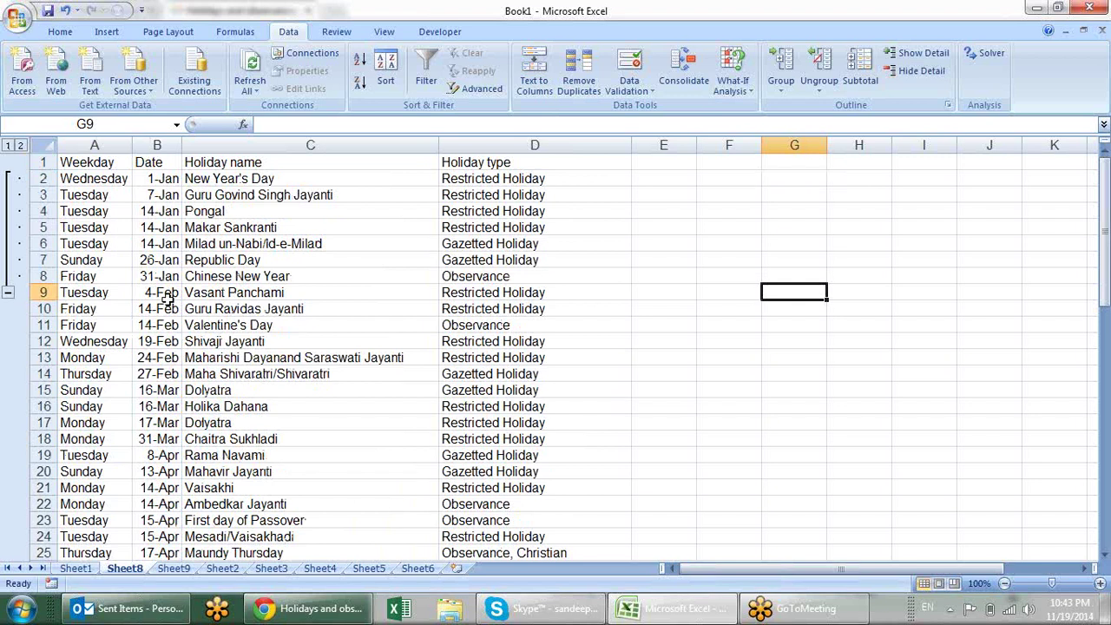
pyautogui.moveTo(167, 292); pyautogui.dragTo(174, 373)
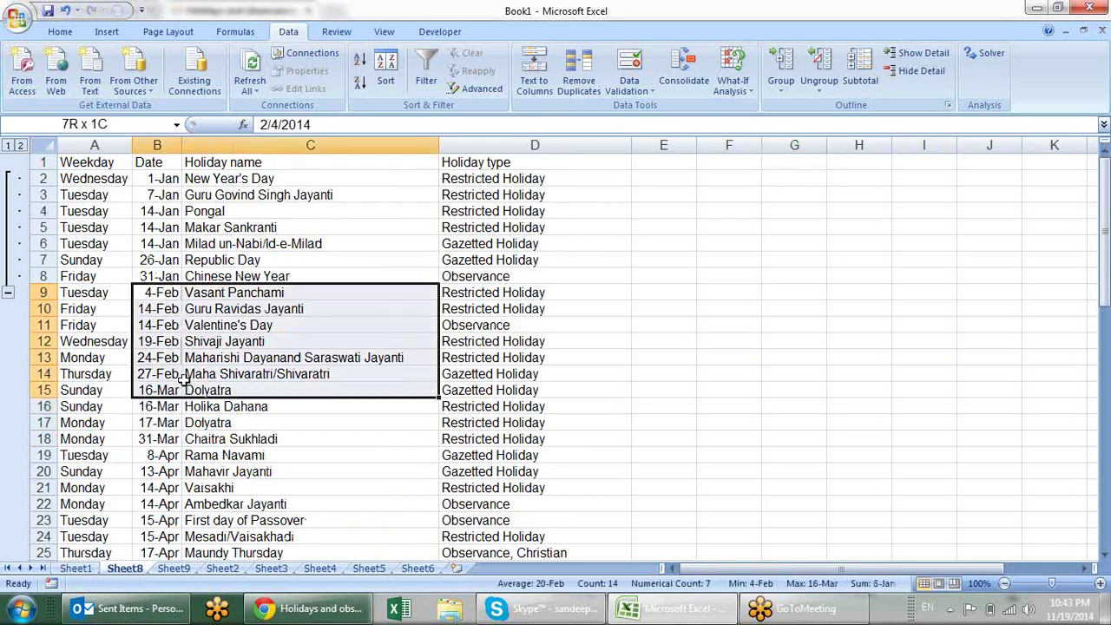
# - Group the February rows 9–14 and test collapsing and expanding the outline
pyautogui.click(771, 68)
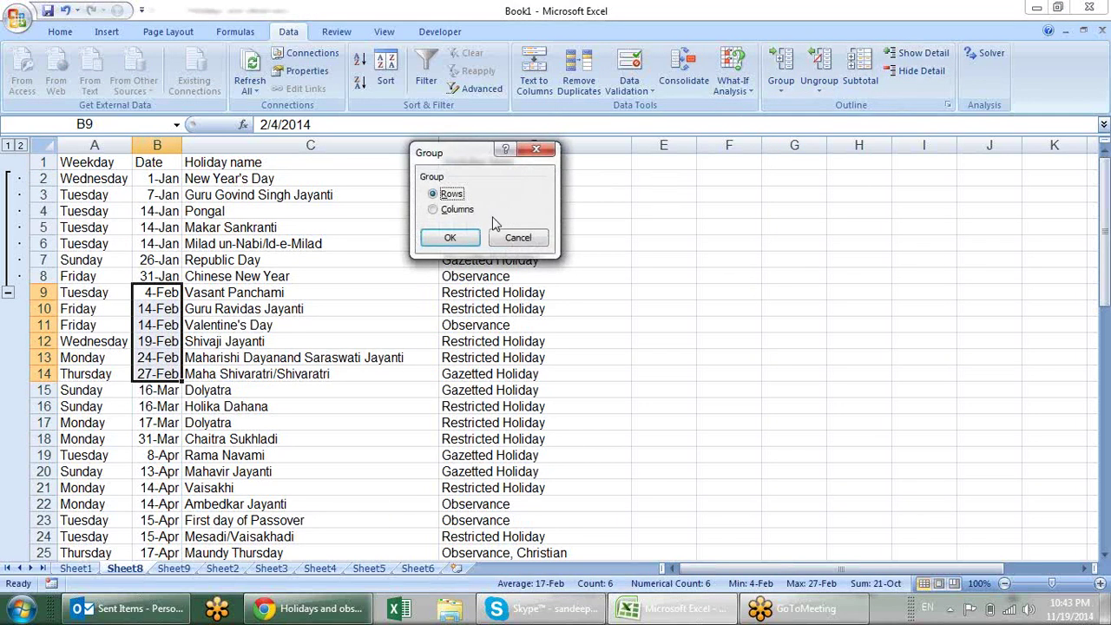
pyautogui.click(475, 238)
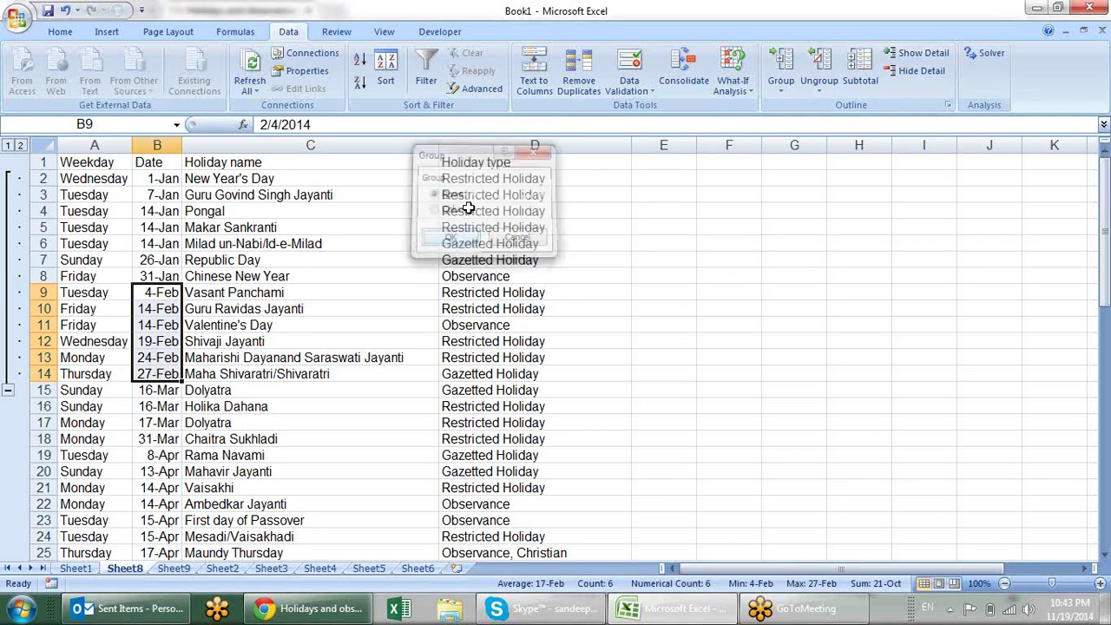
pyautogui.click(699, 275)
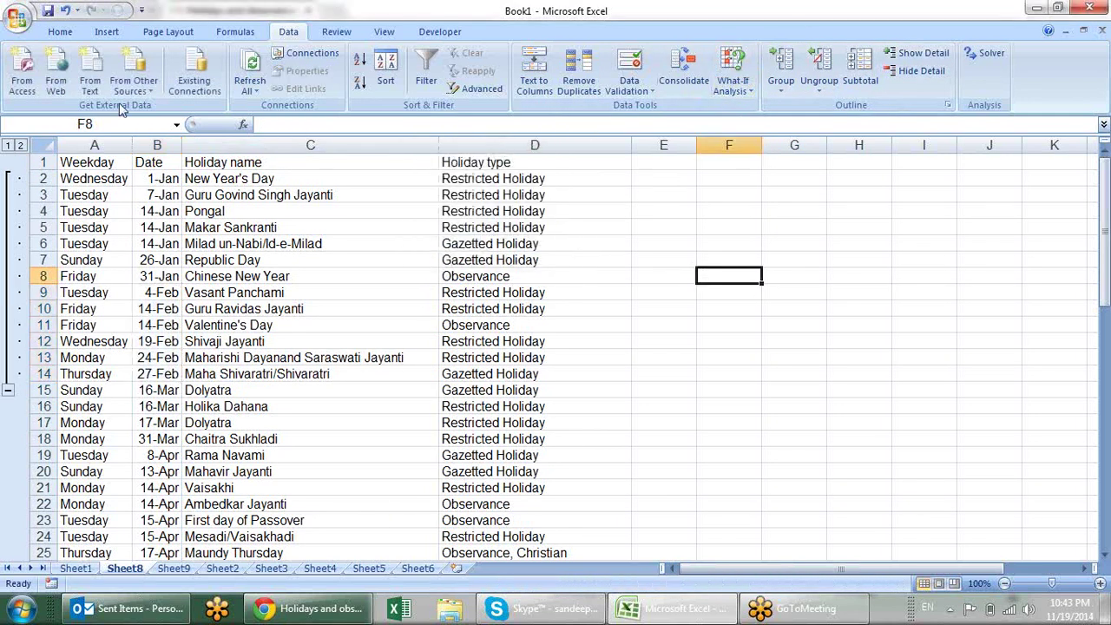
pyautogui.click(8, 145)
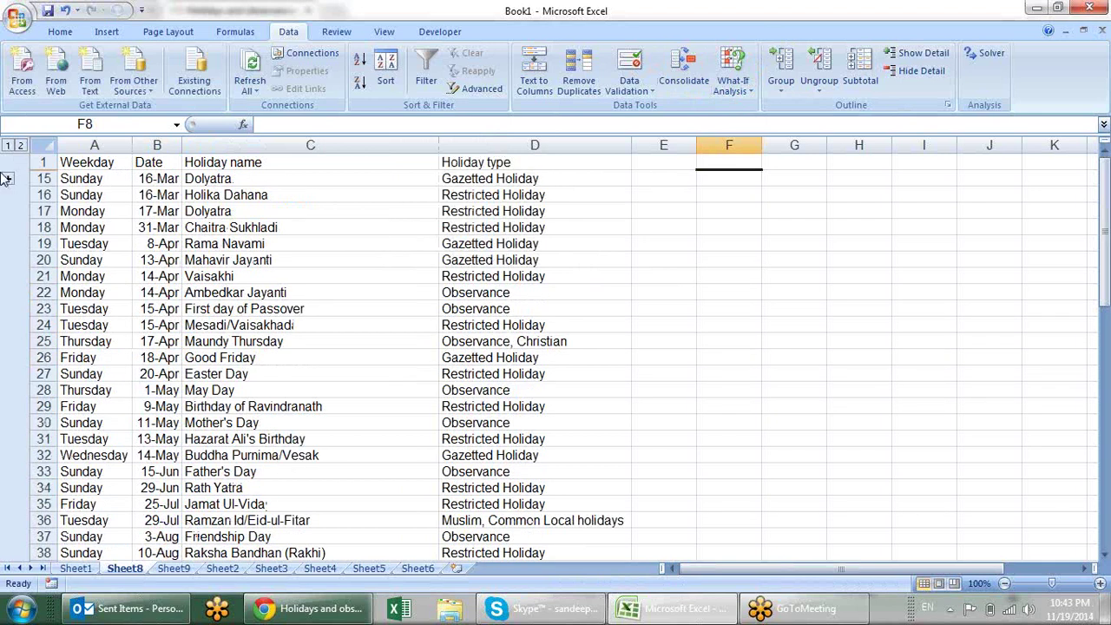
pyautogui.click(7, 179)
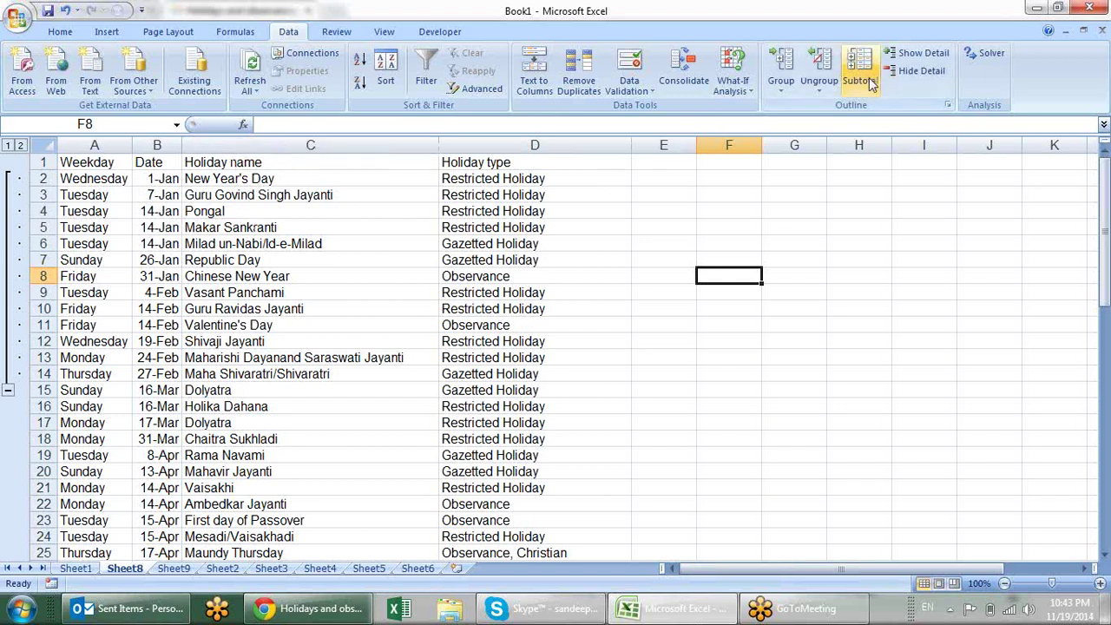
# - Ungroup row 8 so it sits outside the outline groups
pyautogui.click(819, 85)
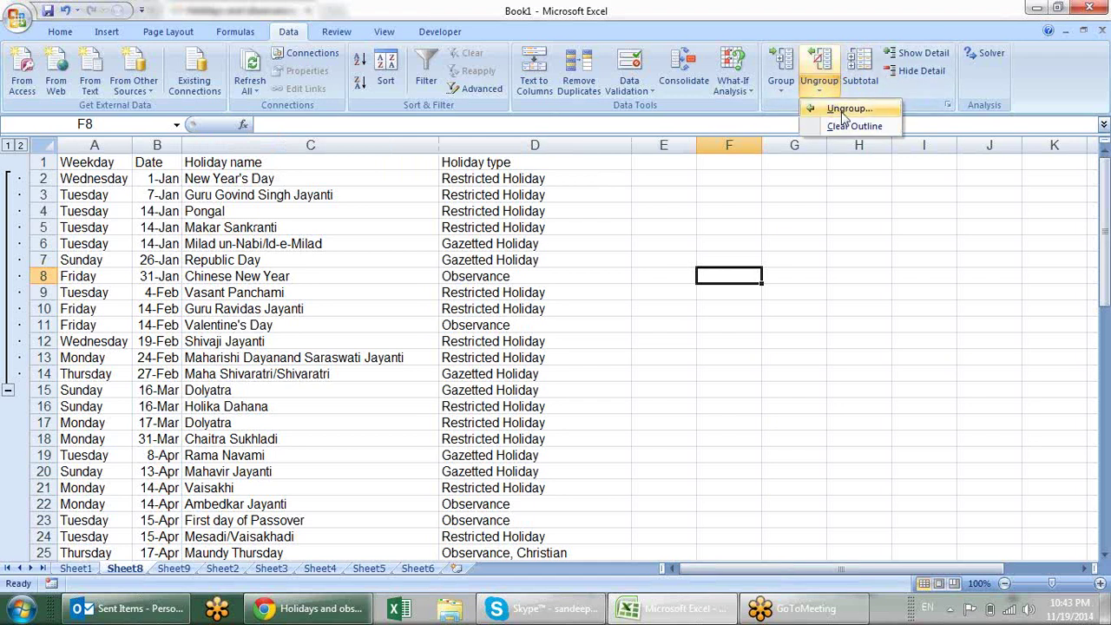
pyautogui.click(844, 109)
pyautogui.click(449, 236)
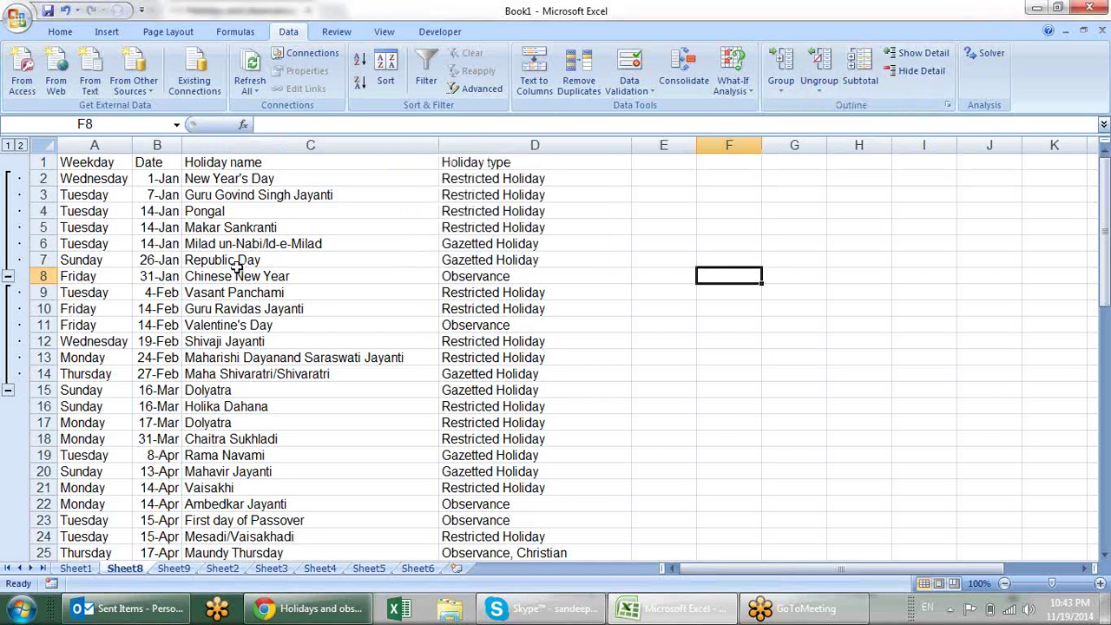
pyautogui.click(78, 308)
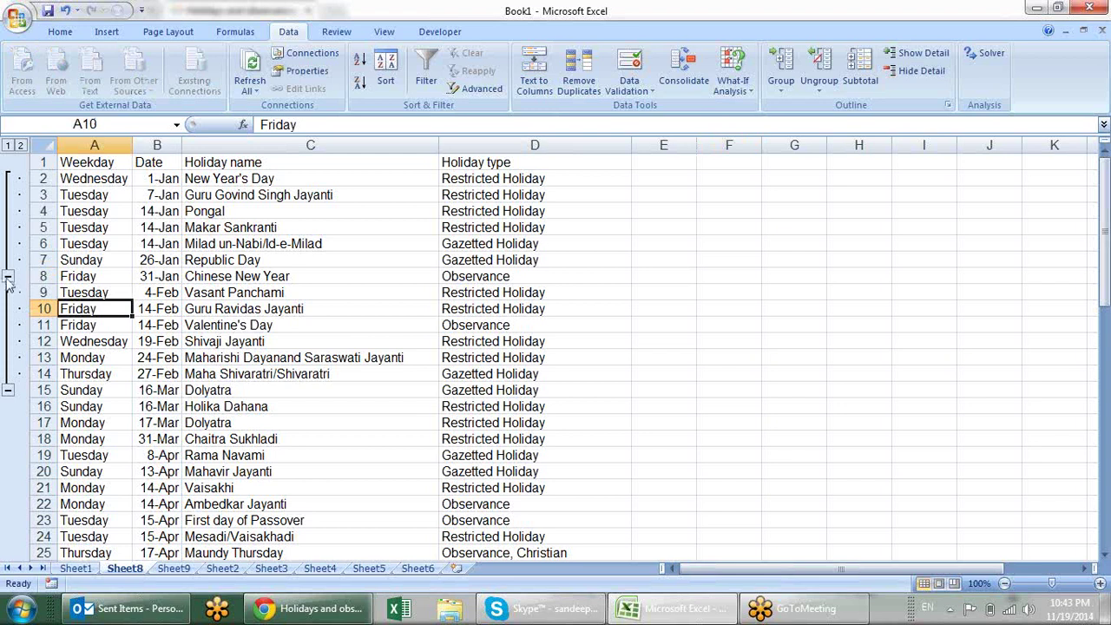
# - Collapse and re-expand the January rows 2–7 and February rows 9–14 separately
pyautogui.click(7, 276)
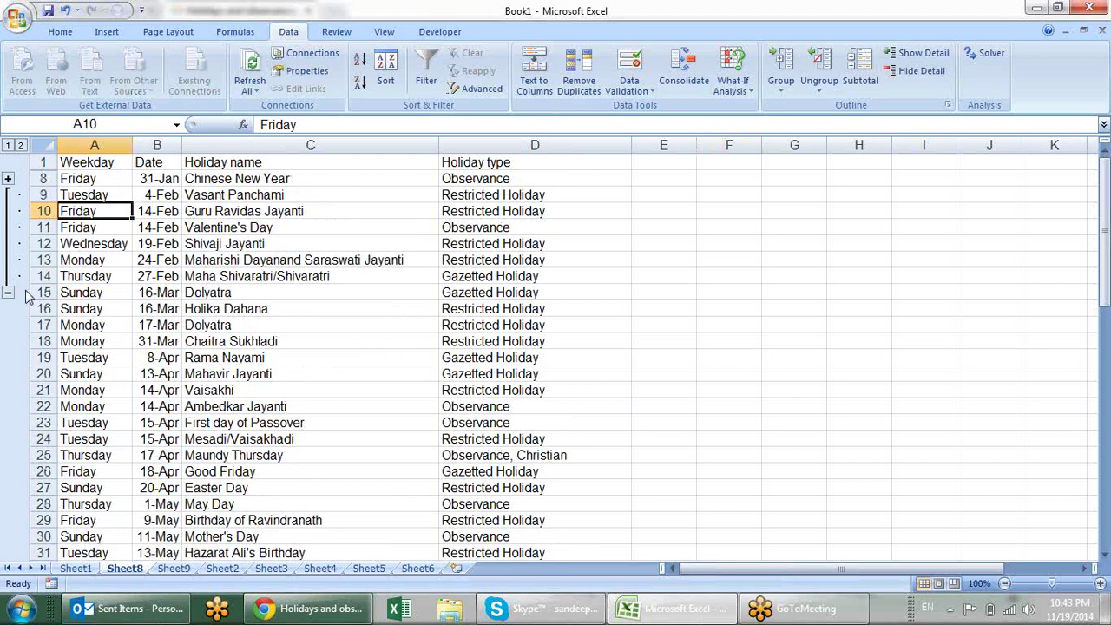
pyautogui.click(8, 295)
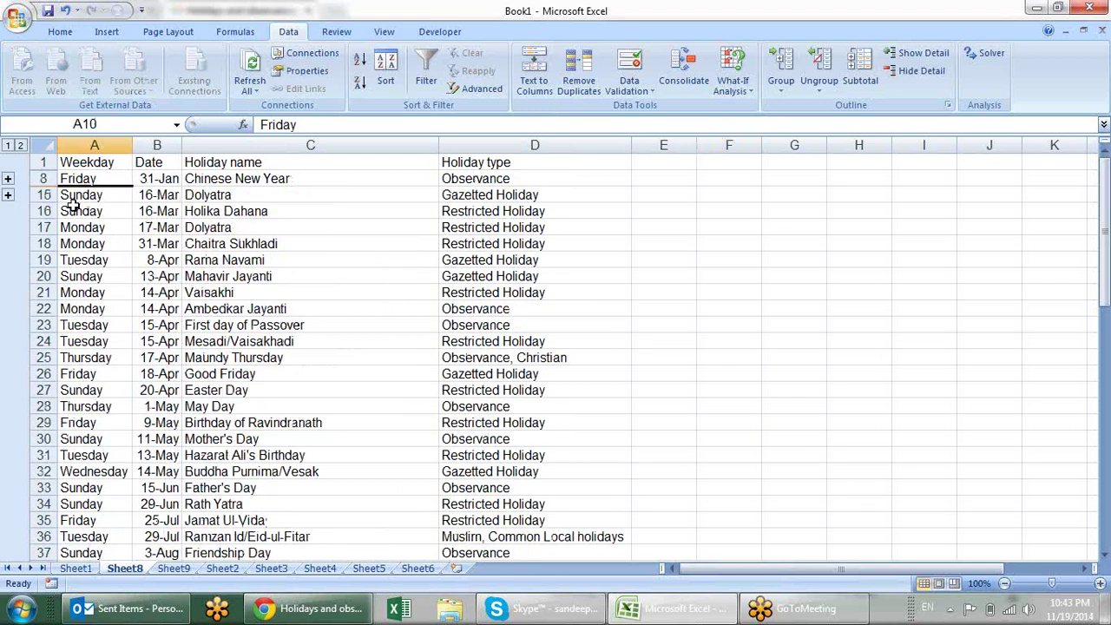
pyautogui.click(7, 179)
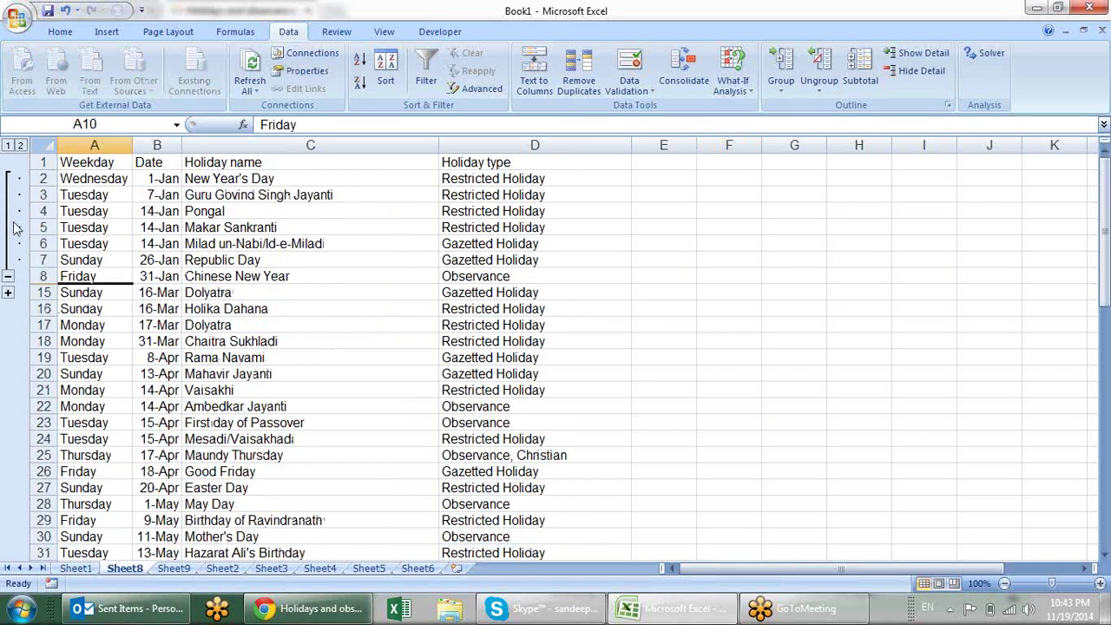
pyautogui.click(9, 297)
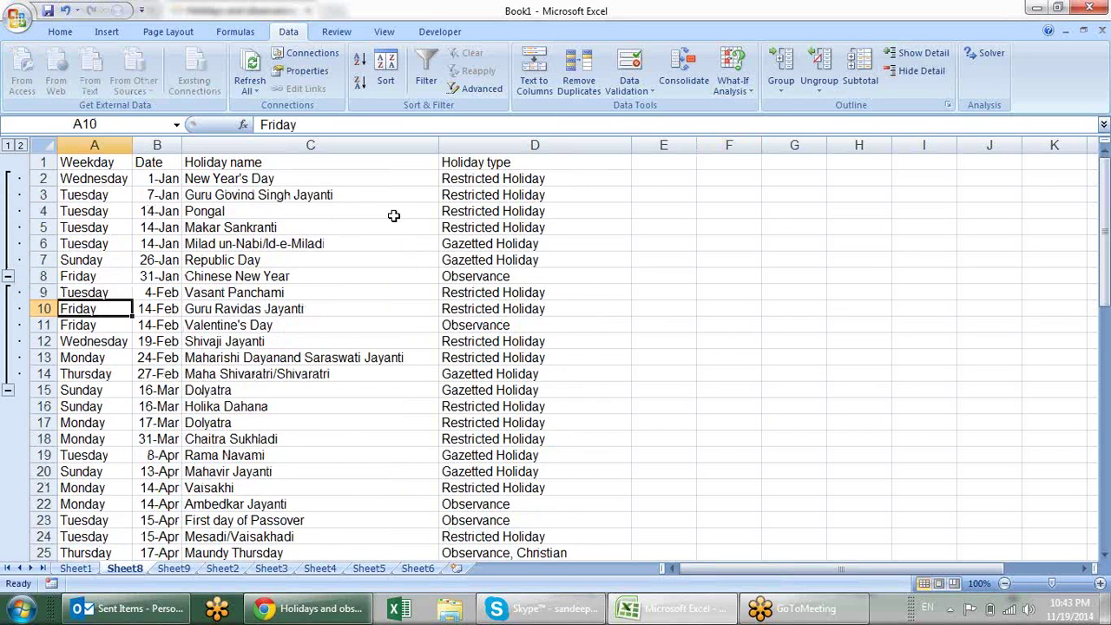
# - Toggle the February rows with Hide Detail and Show Detail, ending with them shown
pyautogui.click(916, 71)
pyautogui.click(919, 54)
pyautogui.click(921, 71)
pyautogui.click(919, 53)
pyautogui.click(921, 71)
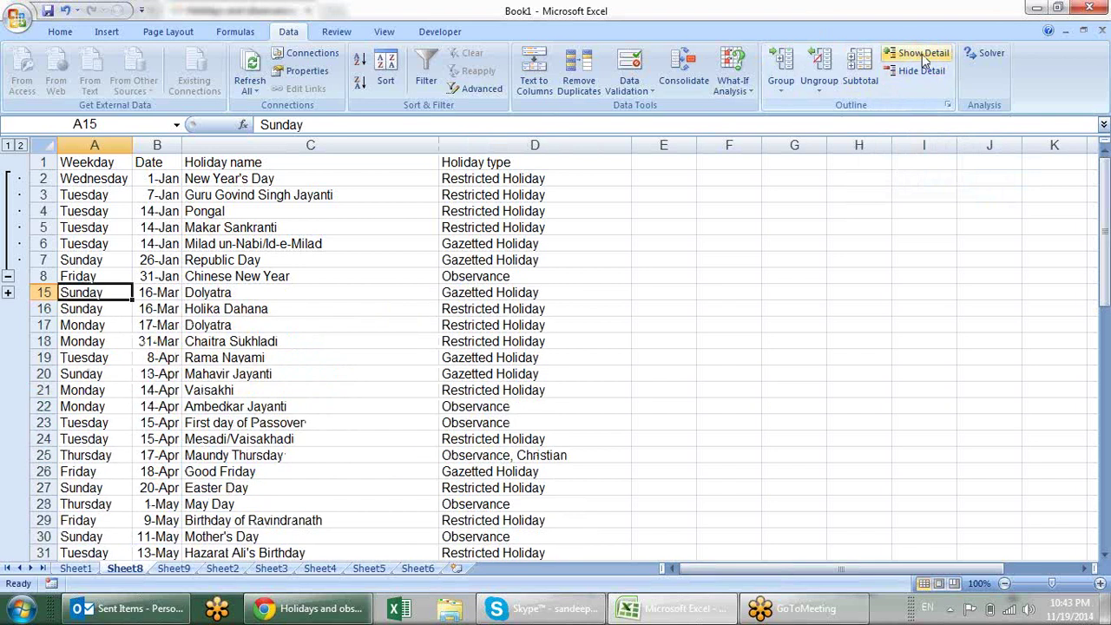
pyautogui.click(923, 55)
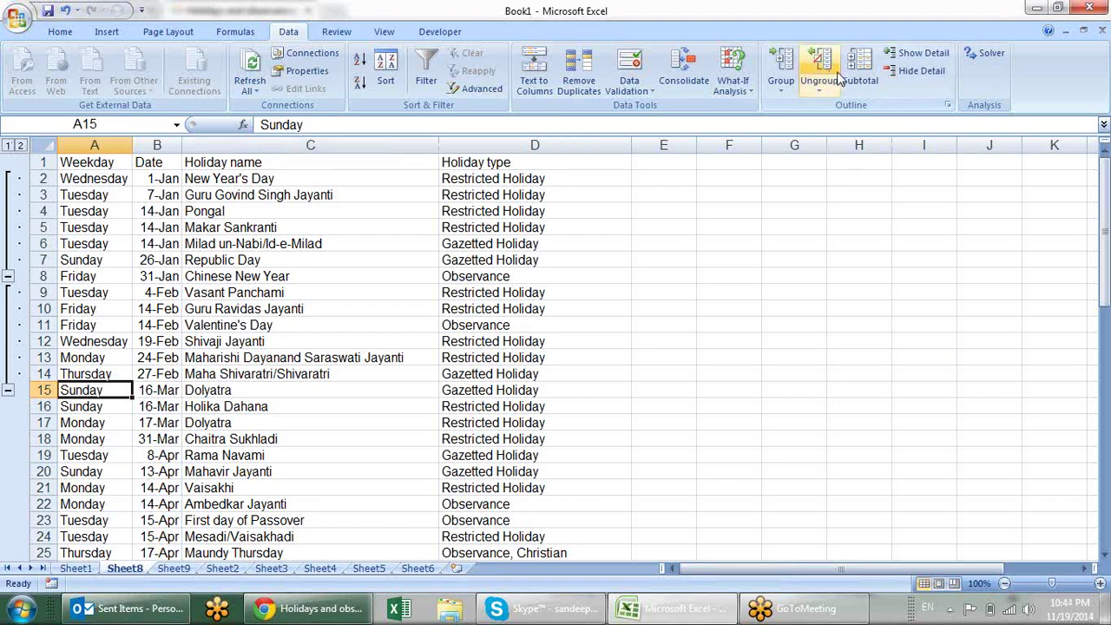
# - On Sheet2, delete the side-table columns L through P, keeping the sales table
pyautogui.click(172, 569)
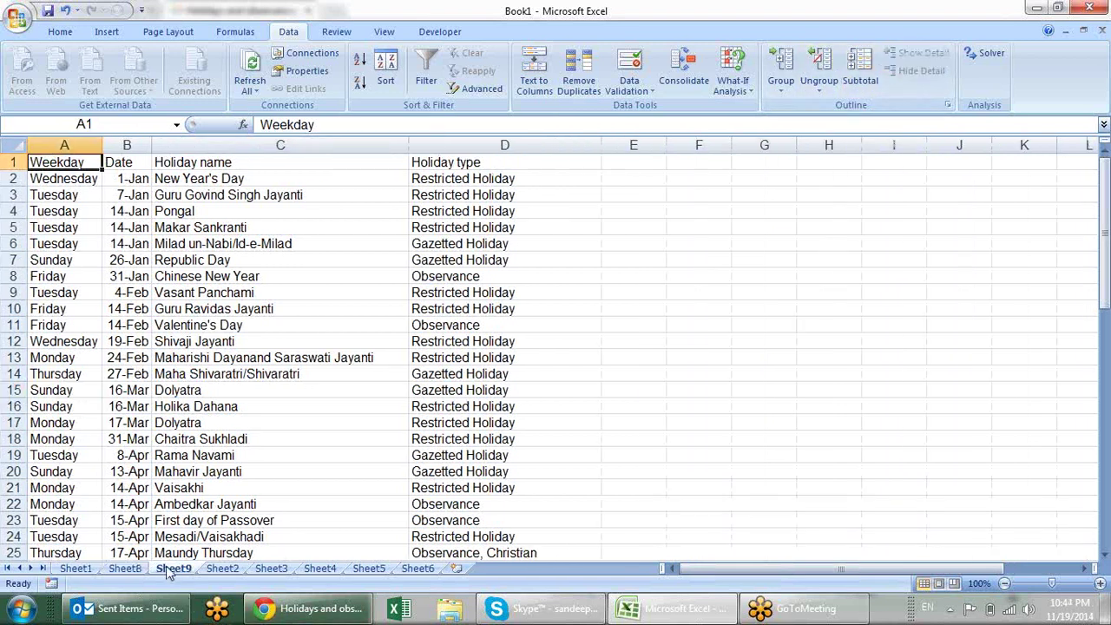
pyautogui.click(217, 569)
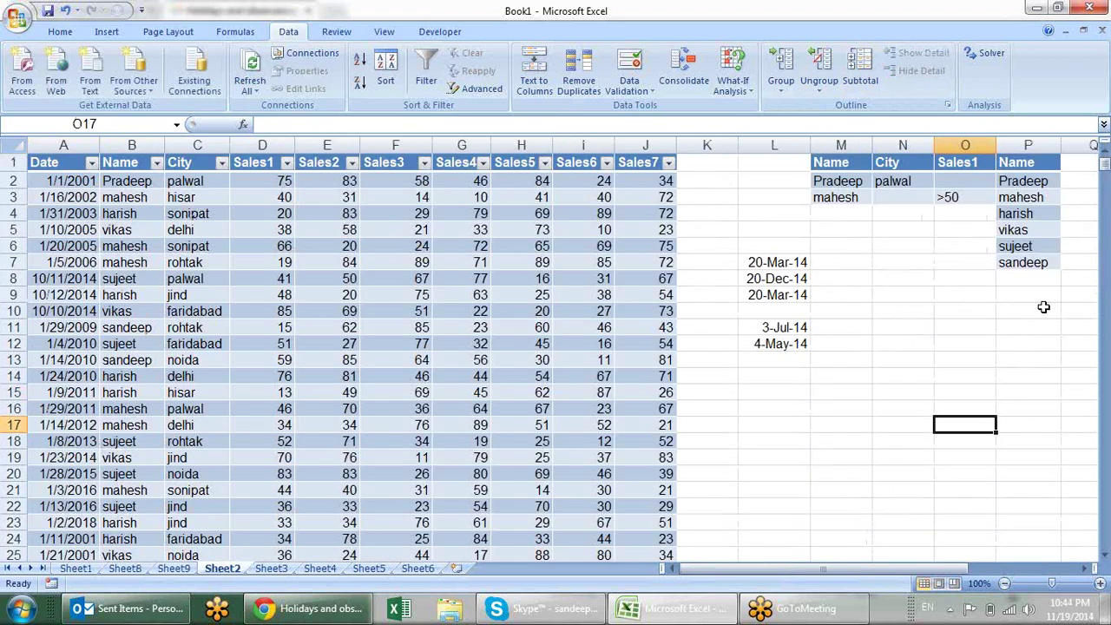
pyautogui.moveTo(795, 145); pyautogui.dragTo(964, 145)
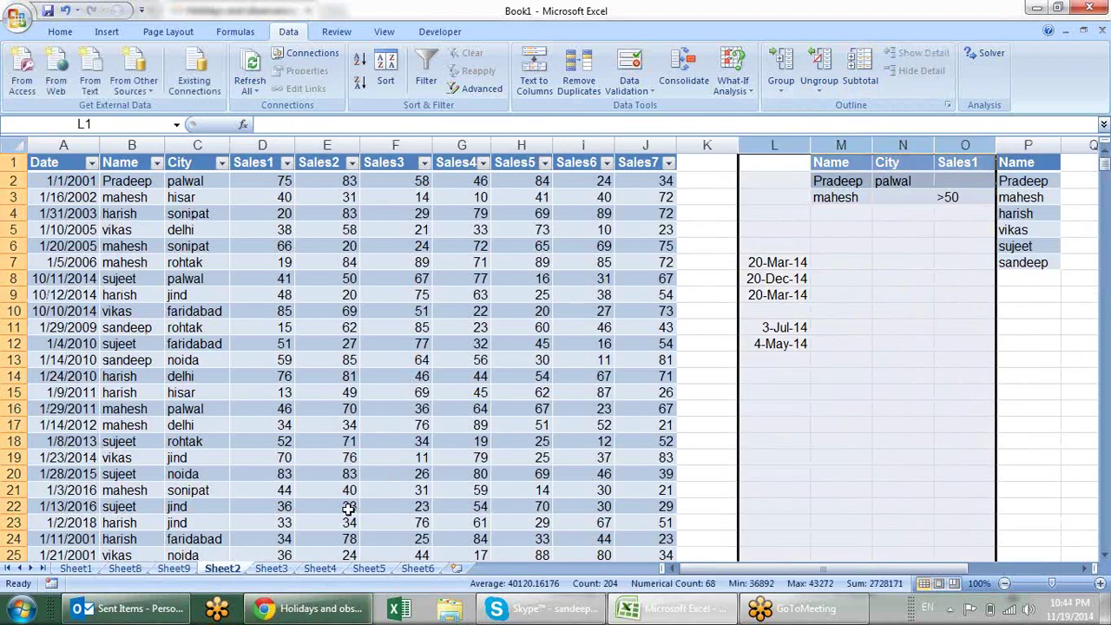
pyautogui.moveTo(790, 145); pyautogui.dragTo(1016, 128)
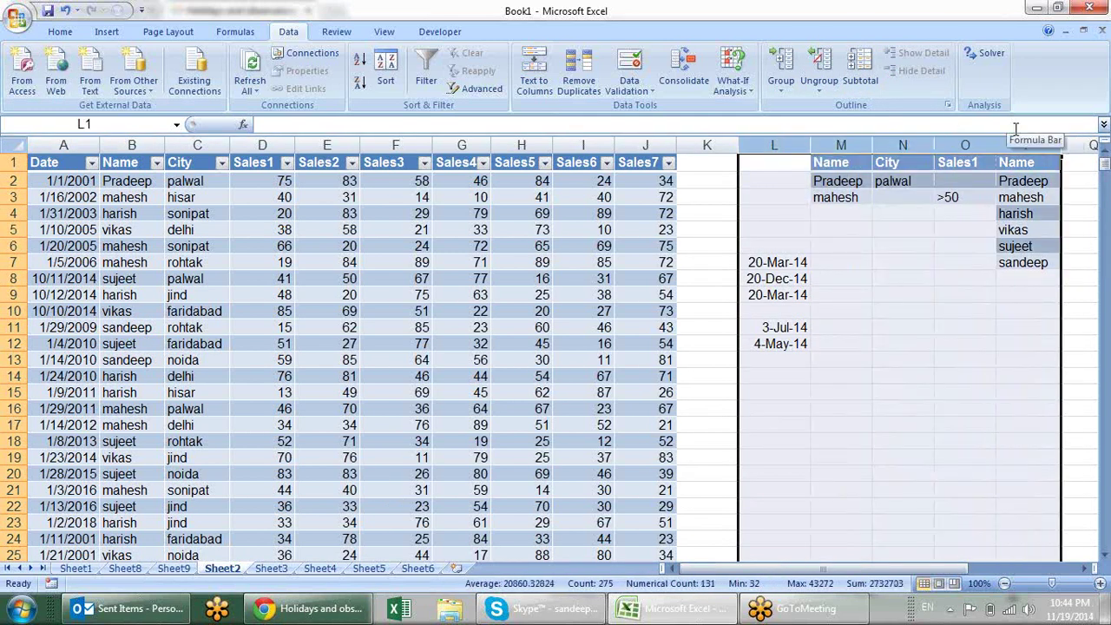
pyautogui.hotkey('ctrl', '-')
pyautogui.click(963, 307)
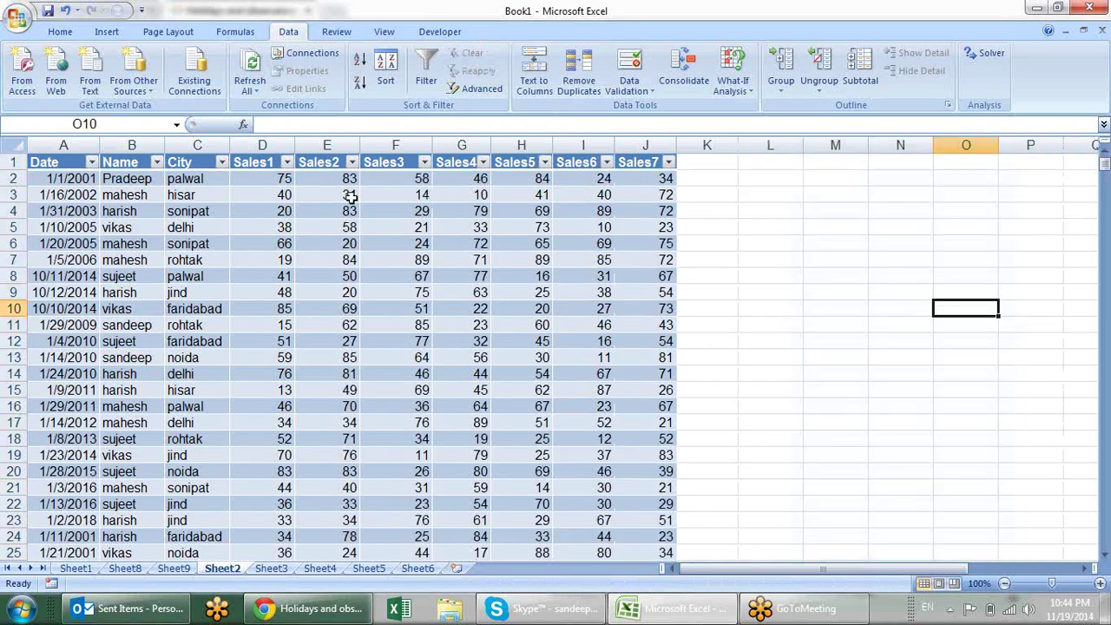
pyautogui.click(150, 246)
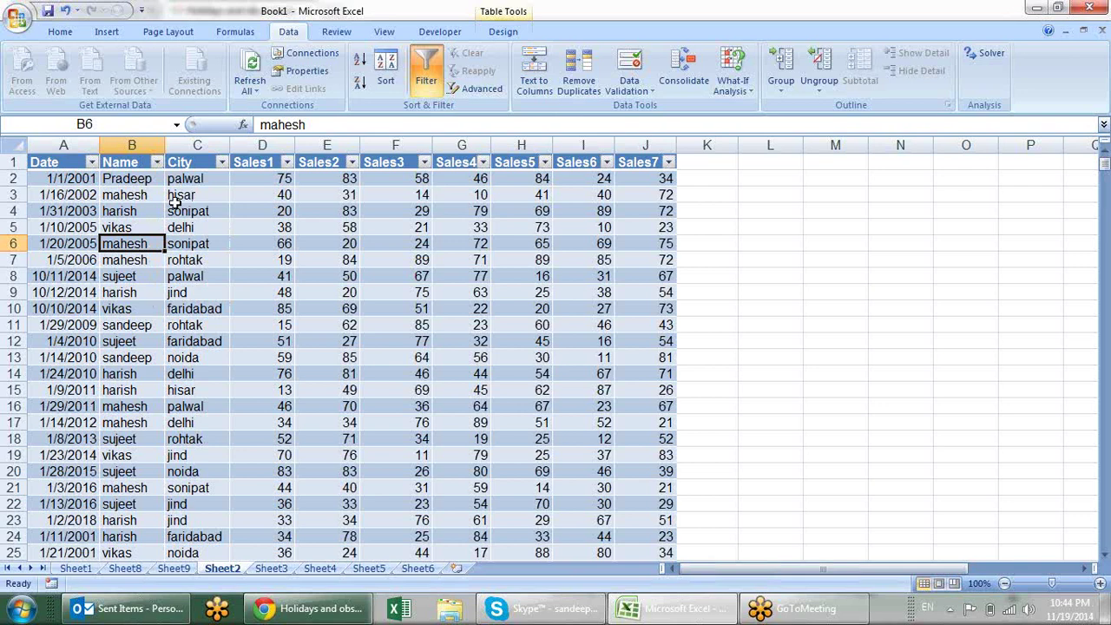
# - Sort the sales table by the Name column from A to Z
pyautogui.hotkey('alt', 'd')
pyautogui.press('s')
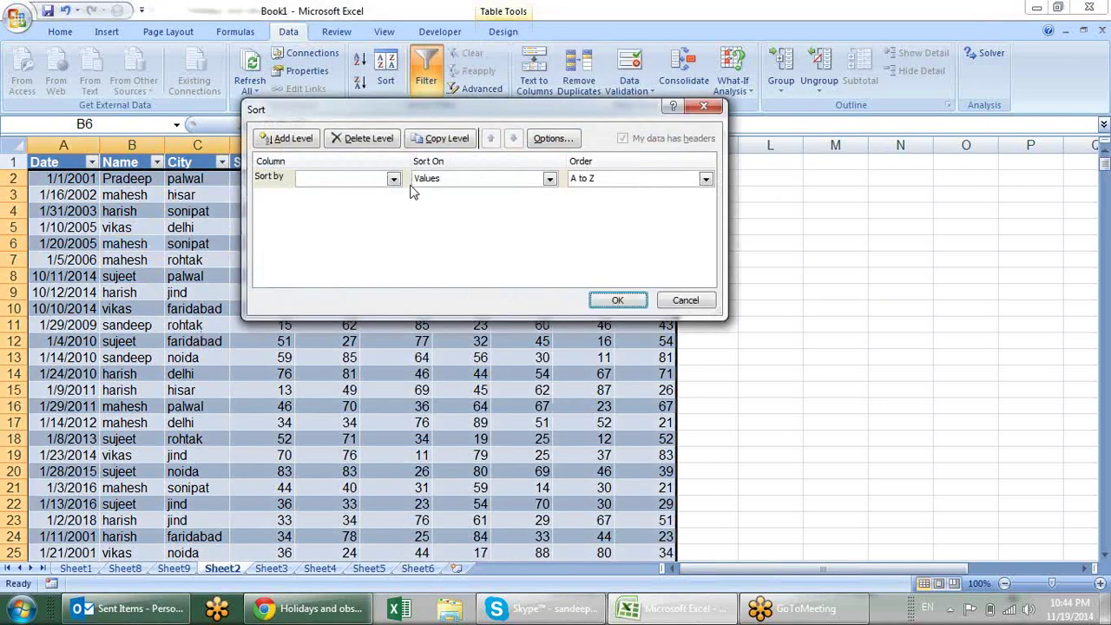
pyautogui.click(393, 178)
pyautogui.click(363, 203)
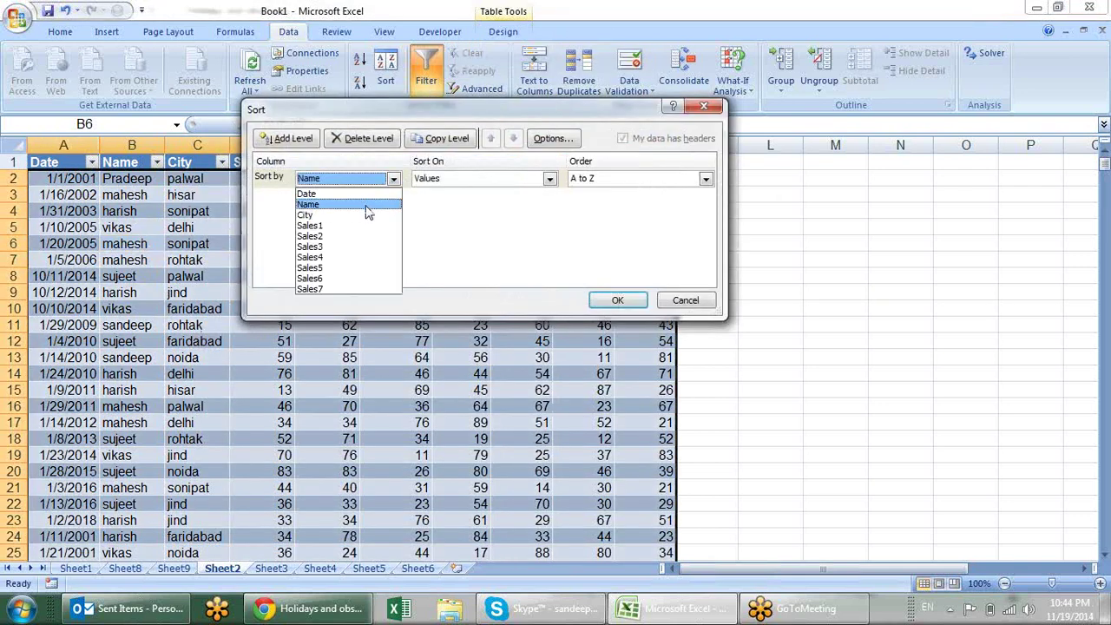
pyautogui.click(620, 300)
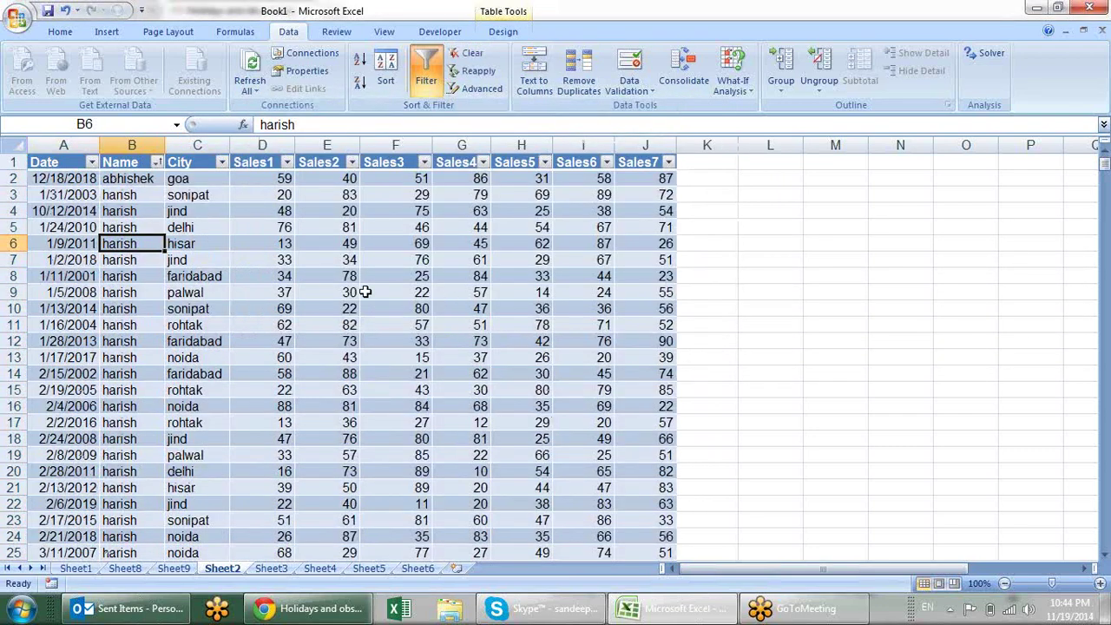
pyautogui.scroll(-3, 124, 203)
pyautogui.scroll(-7, 141, 211)
pyautogui.scroll(-2, 147, 226)
pyautogui.scroll(-5, 149, 231)
pyautogui.scroll(7, 146, 233)
pyautogui.scroll(8, 146, 231)
pyautogui.scroll(2, 147, 231)
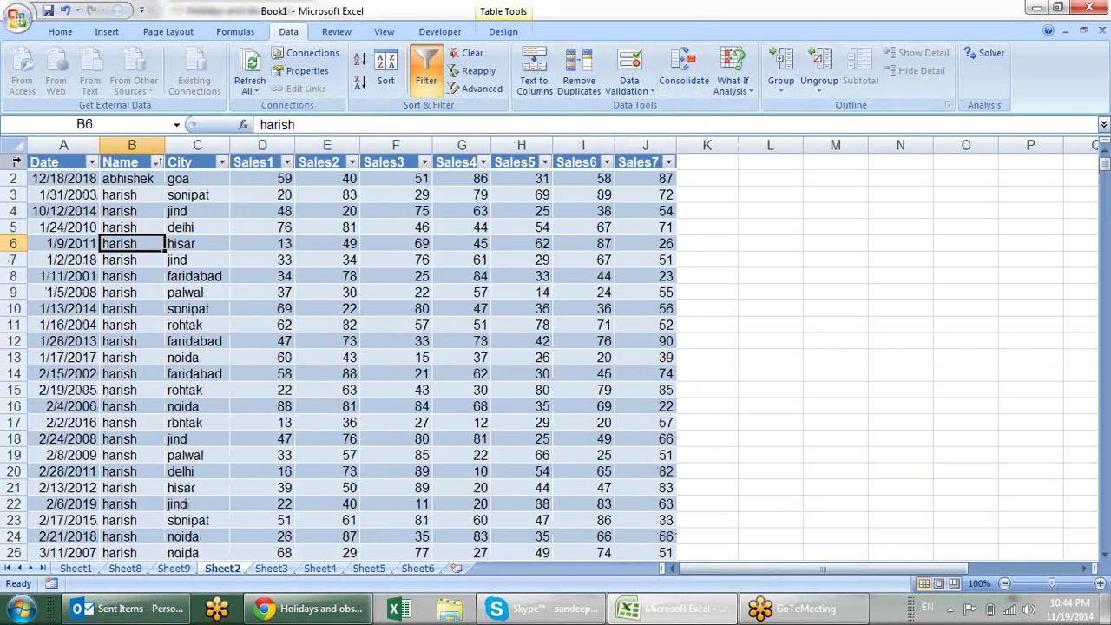
# - Select the whole sales table starting from header cell A1
pyautogui.click(41, 162)
pyautogui.hotkey('ctrl', 'shift', 'Right')
pyautogui.hotkey('ctrl', 'shift', 'Down')
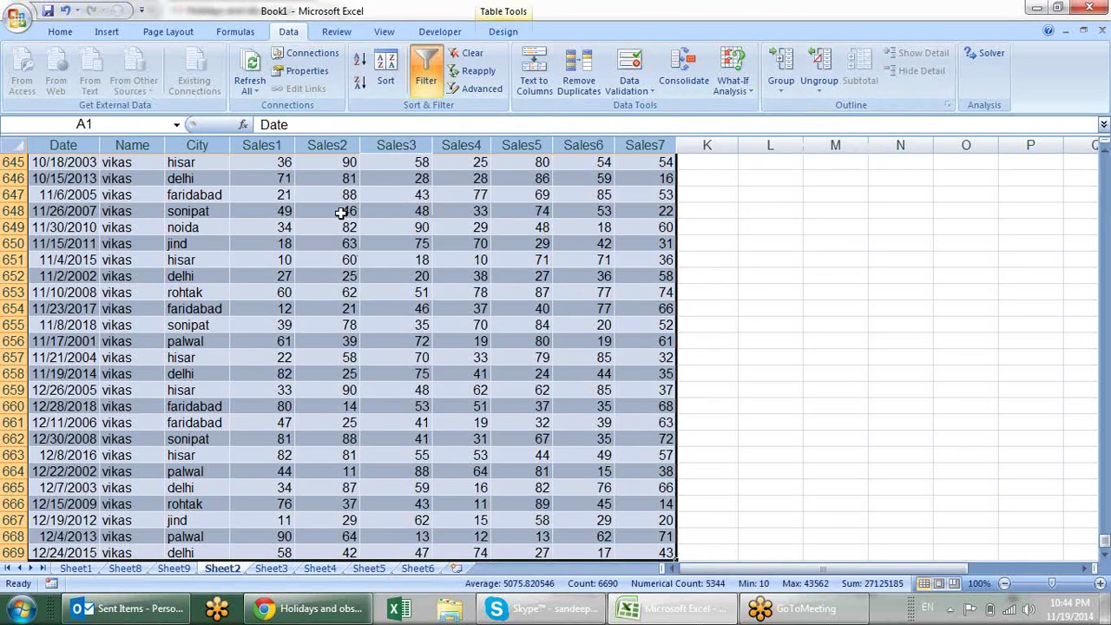
# - Convert the sales table to a normal range
pyautogui.click(503, 32)
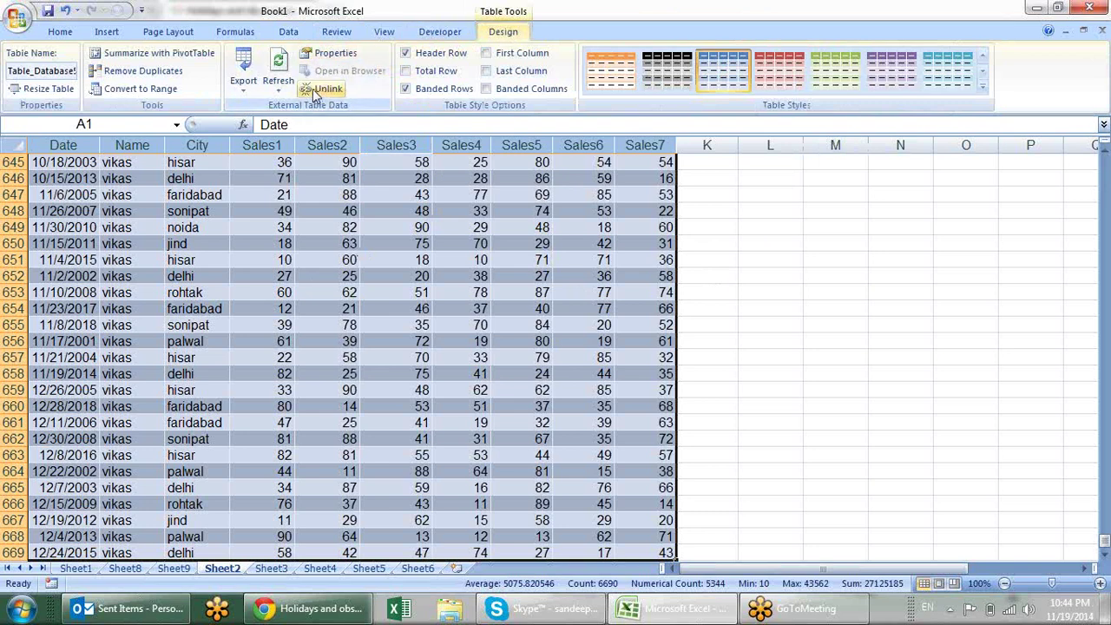
pyautogui.click(144, 87)
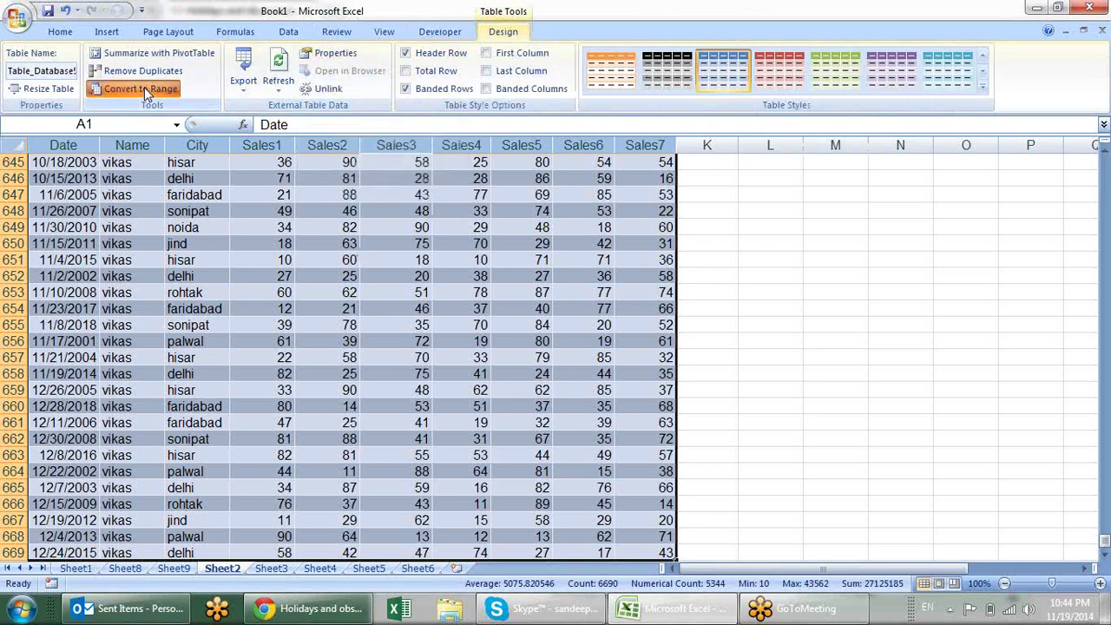
pyautogui.click(526, 345)
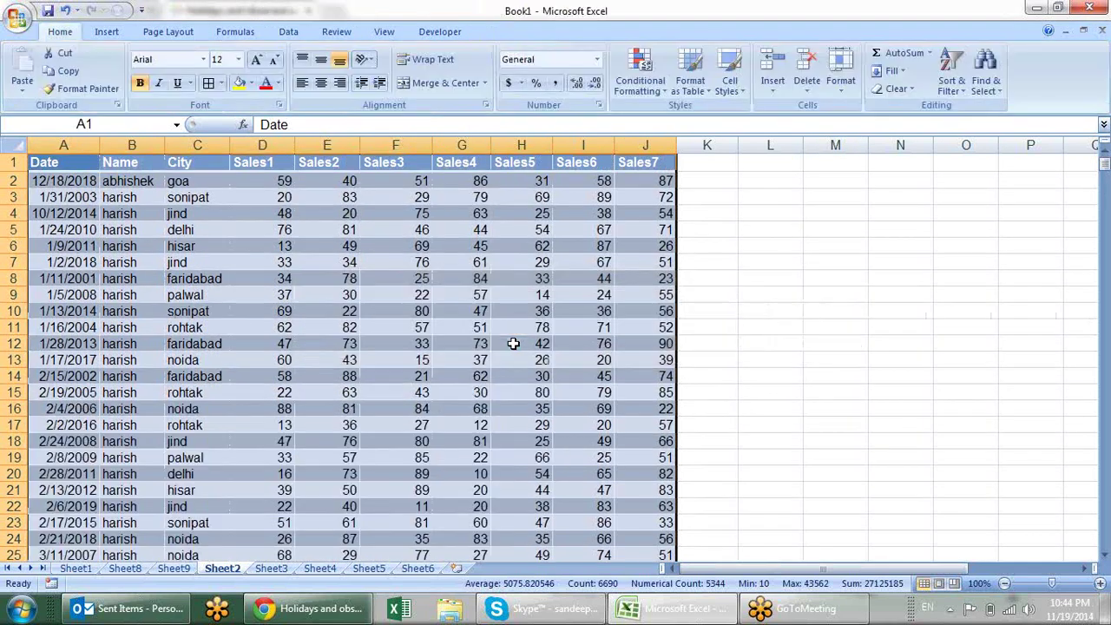
# - Set up a Subtotal at each change in Name using the Sum function
pyautogui.click(296, 35)
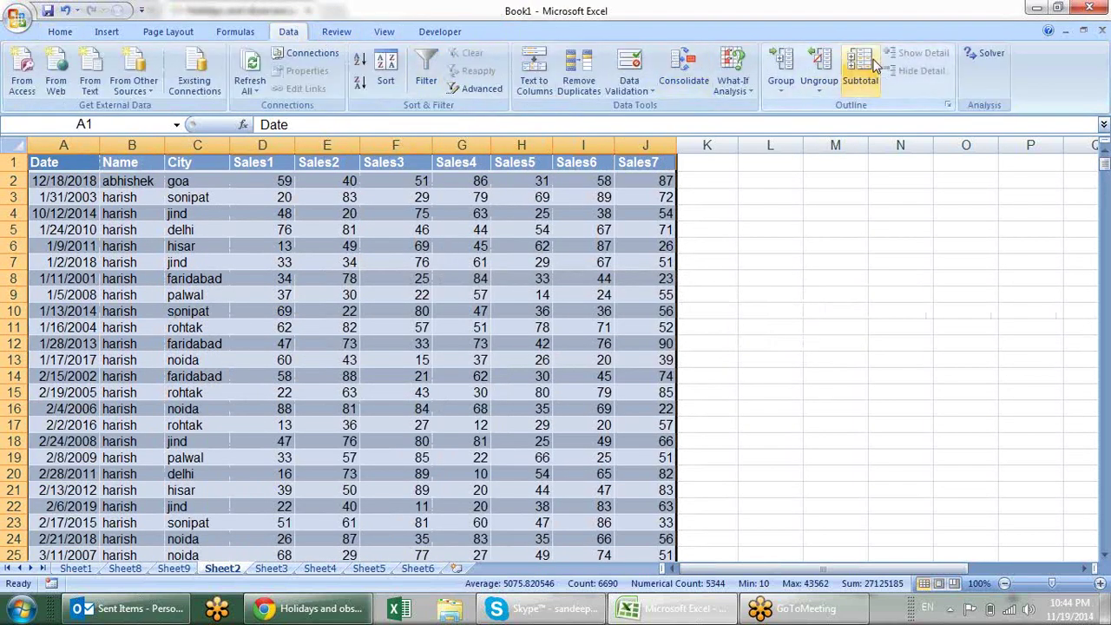
pyautogui.click(861, 67)
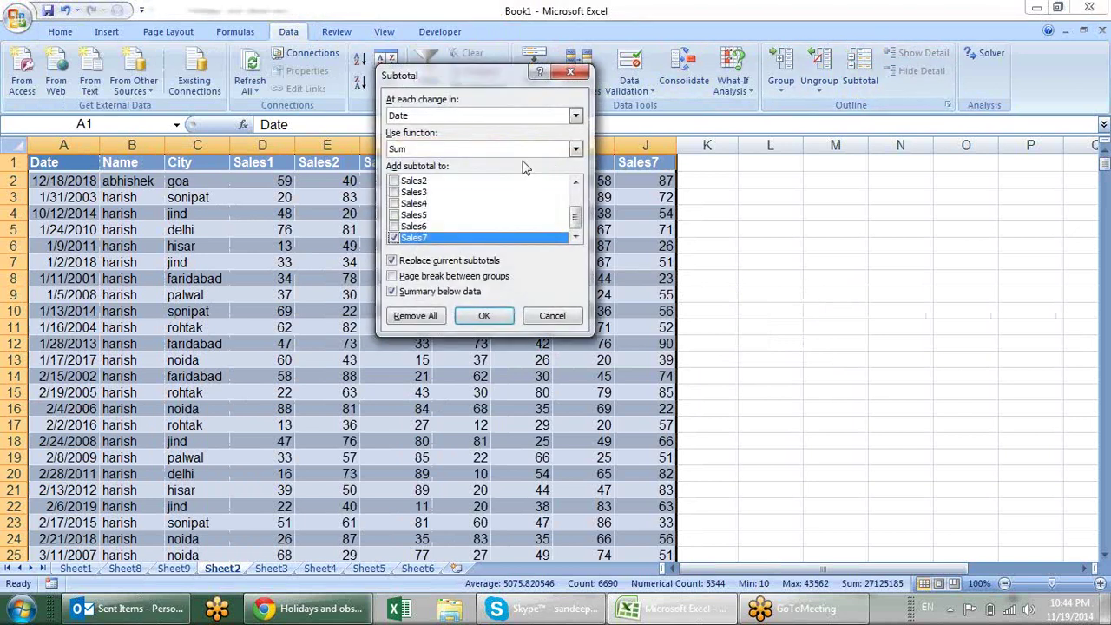
pyautogui.click(508, 115)
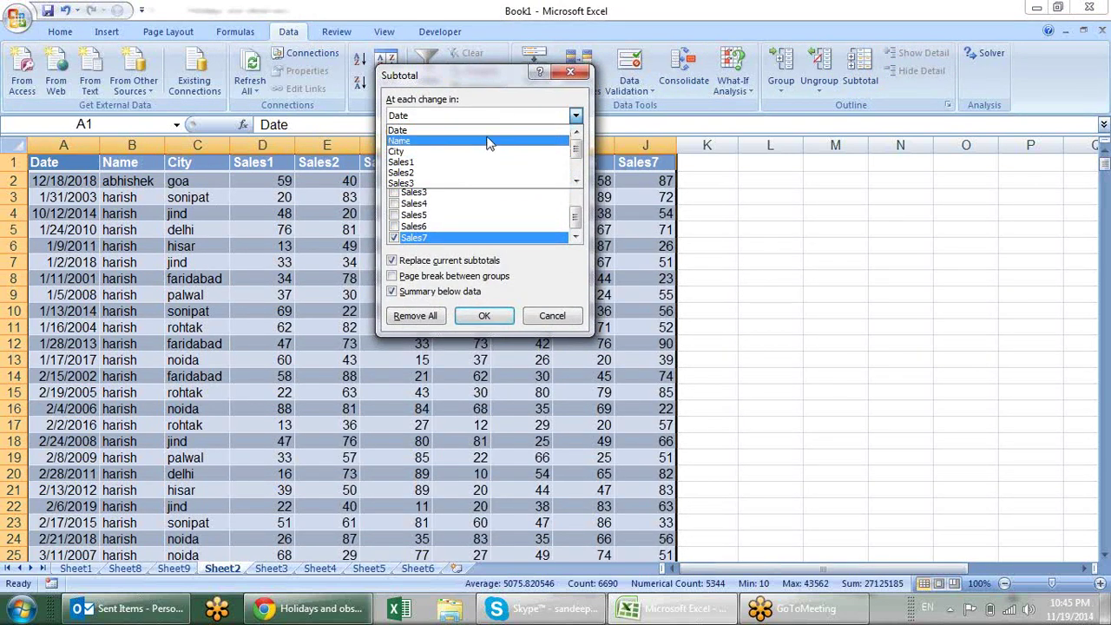
pyautogui.click(489, 142)
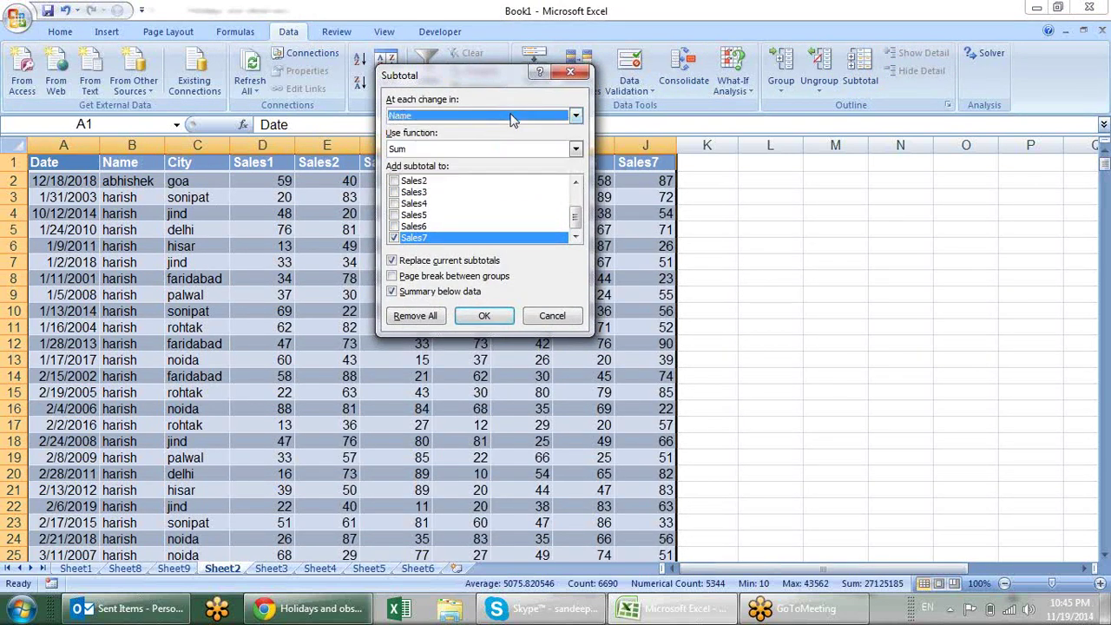
pyautogui.click(576, 150)
pyautogui.click(577, 149)
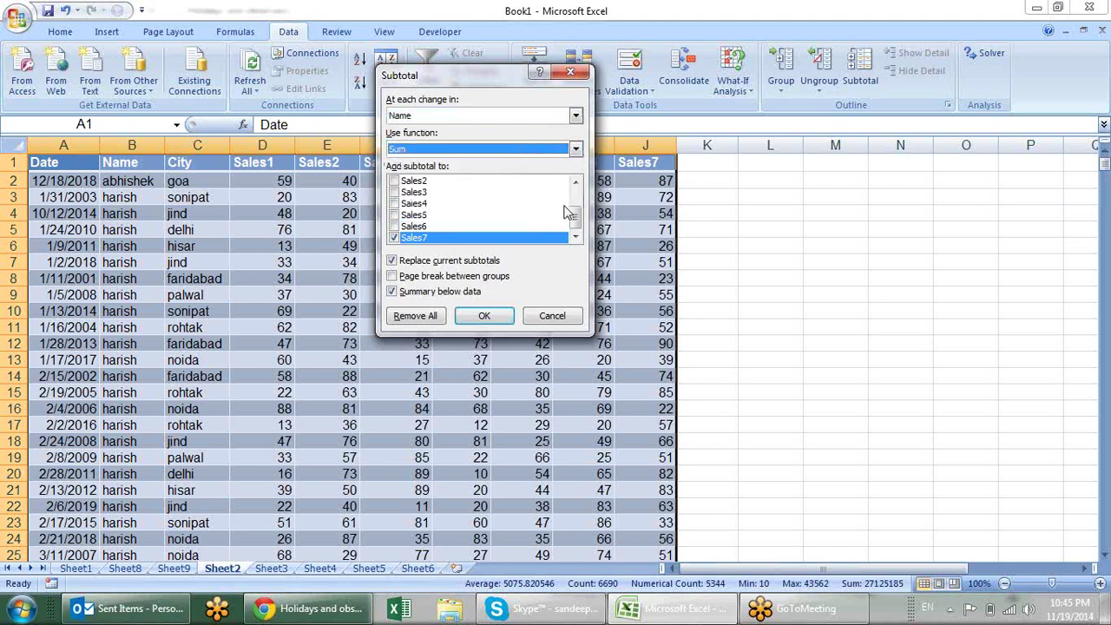
pyautogui.moveTo(576, 217); pyautogui.dragTo(578, 204)
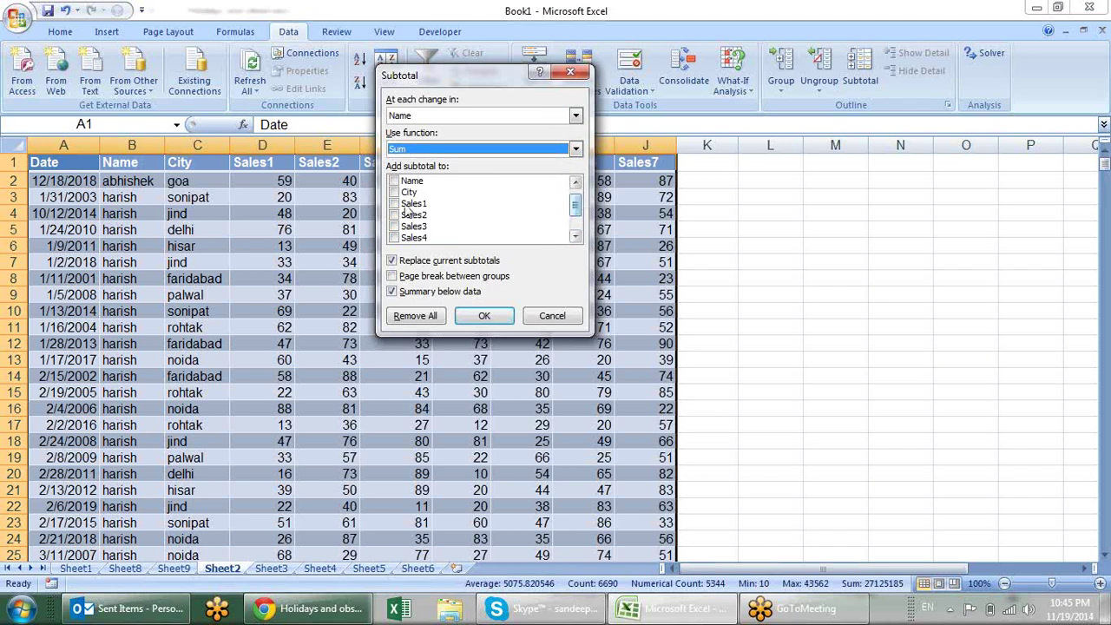
# - Add subtotals for Sales1 through Sales7 and apply them
pyautogui.click(394, 205)
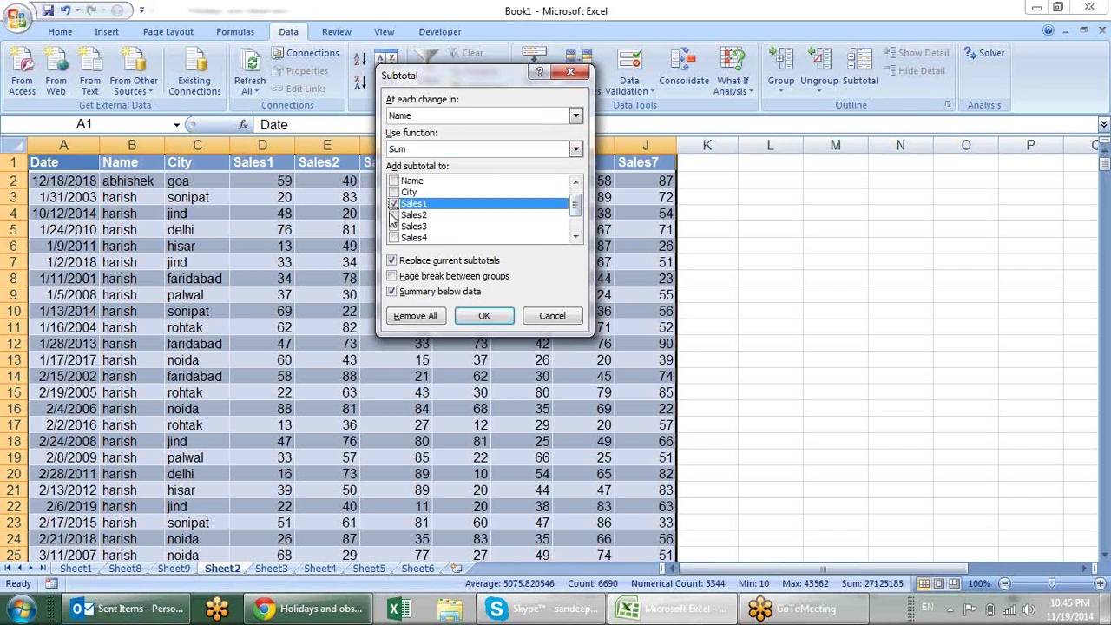
pyautogui.click(394, 215)
pyautogui.click(394, 227)
pyautogui.click(395, 238)
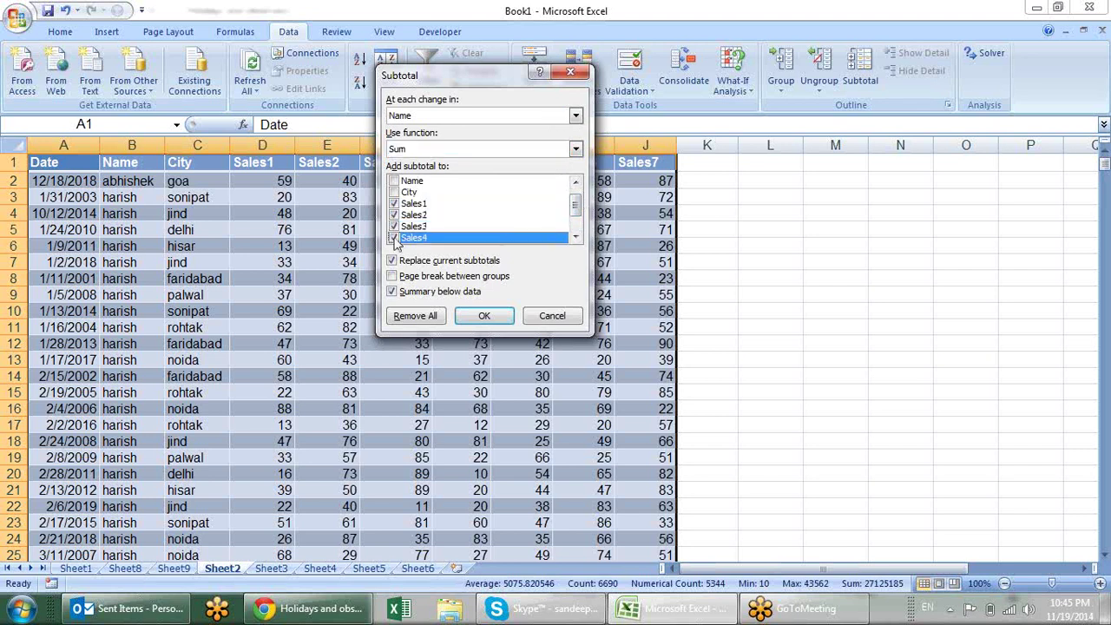
pyautogui.click(576, 237)
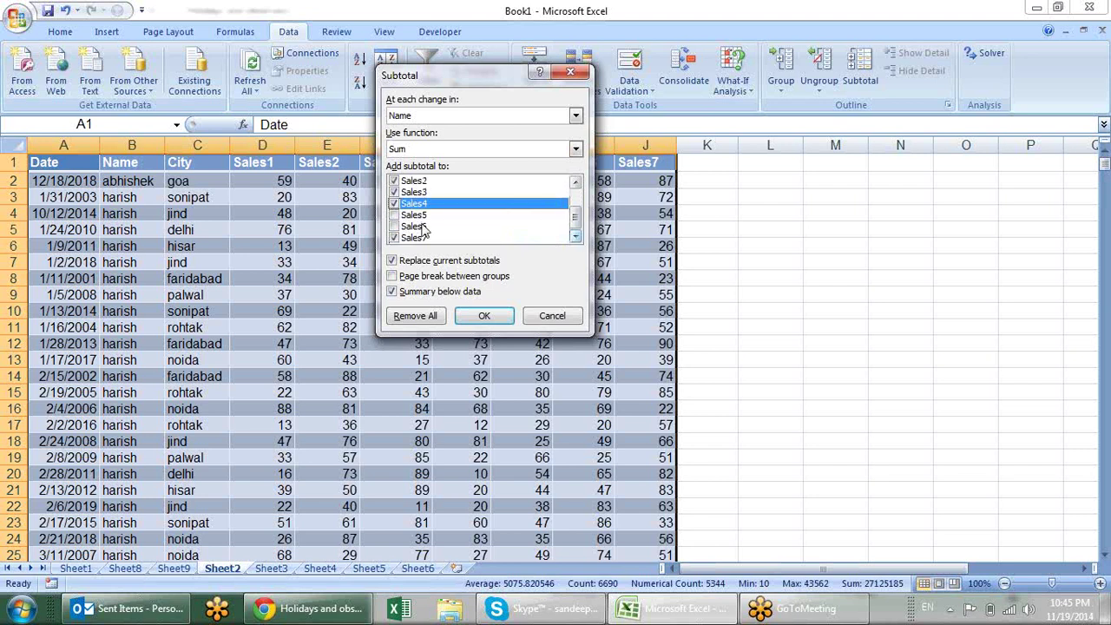
pyautogui.click(394, 215)
pyautogui.click(394, 226)
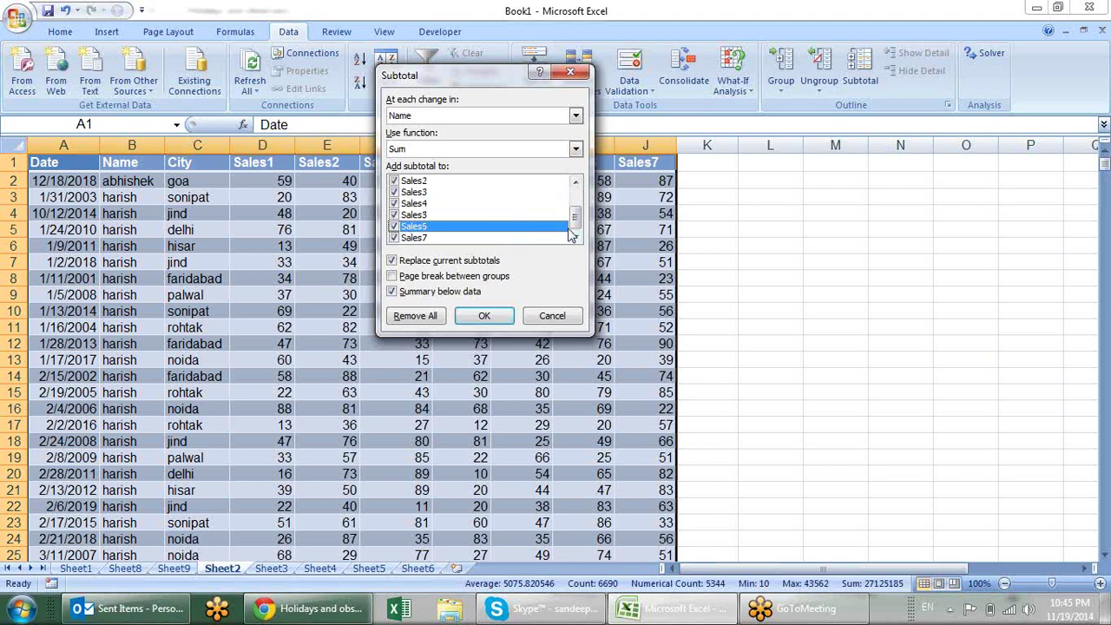
pyautogui.click(485, 316)
pyautogui.click(773, 223)
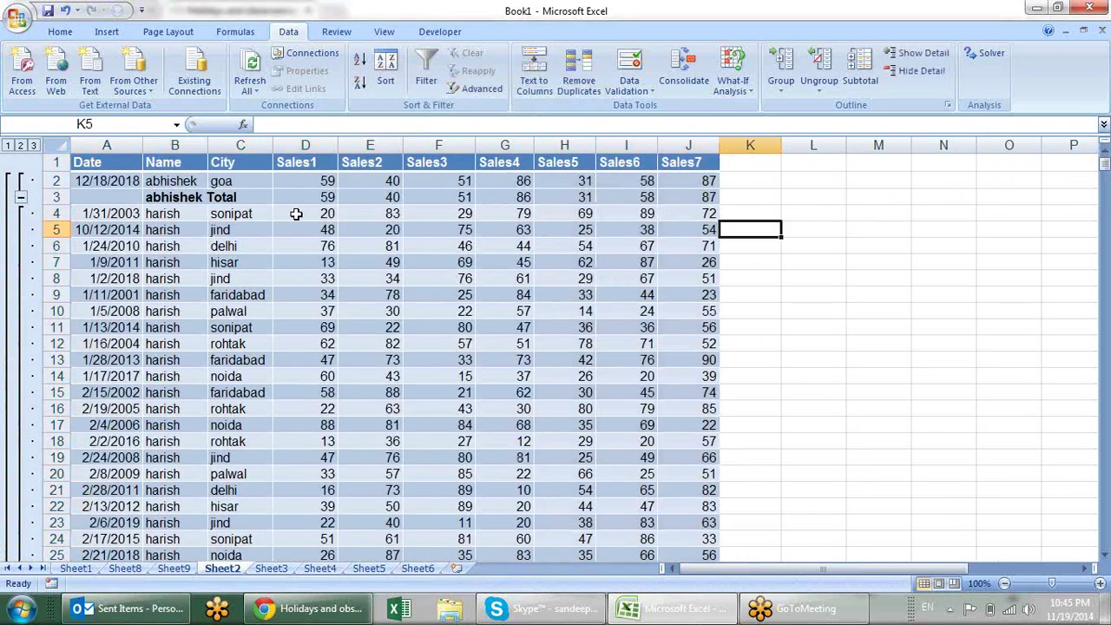
pyautogui.moveTo(210, 197)
pyautogui.mouseDown()
pyautogui.moveTo(668, 188)
pyautogui.moveTo(669, 199)
pyautogui.mouseUp()
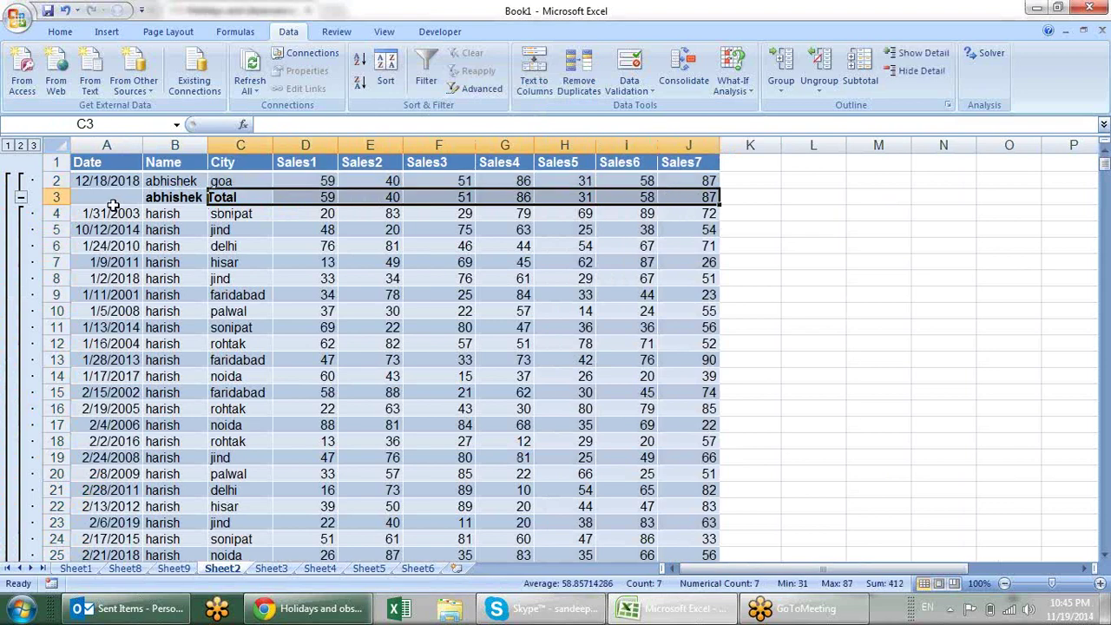
pyautogui.scroll(-5, 218, 248)
pyautogui.scroll(-6, 218, 248)
pyautogui.scroll(-8, 206, 252)
pyautogui.scroll(-6, 206, 252)
pyautogui.scroll(-9, 200, 249)
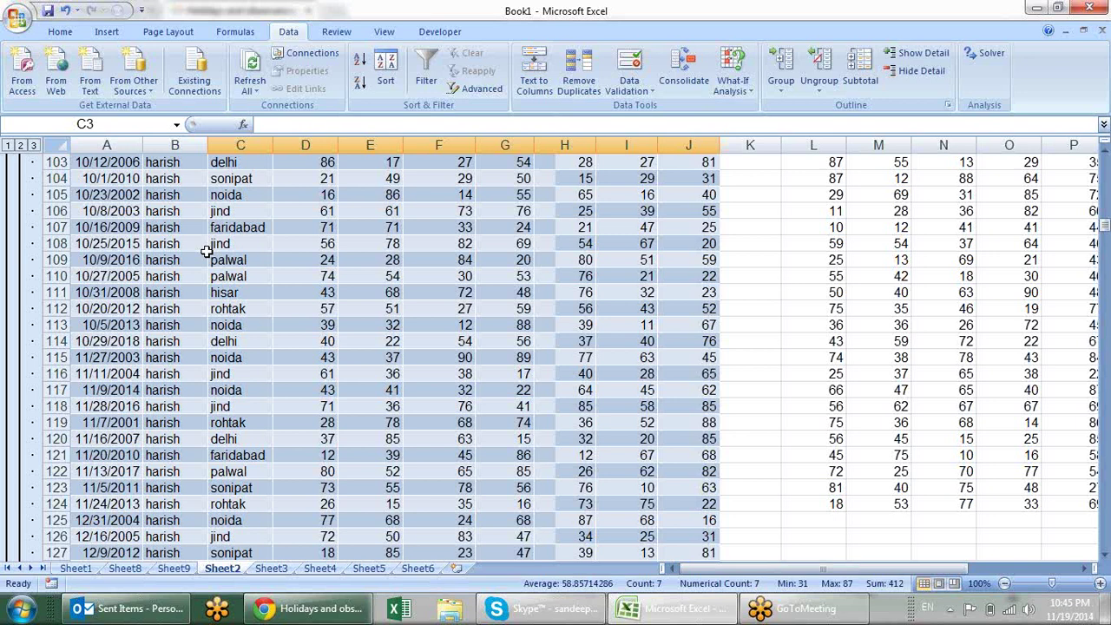
pyautogui.scroll(-5, 195, 247)
pyautogui.scroll(-5, 190, 244)
pyautogui.moveTo(190, 244); pyautogui.dragTo(682, 247)
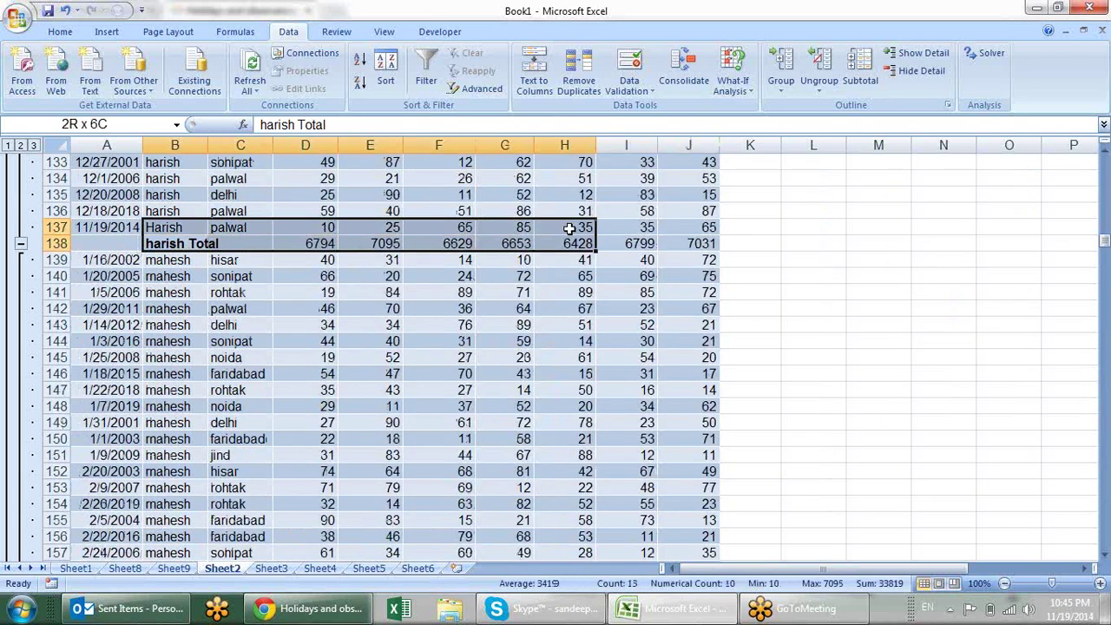
pyautogui.click(300, 242)
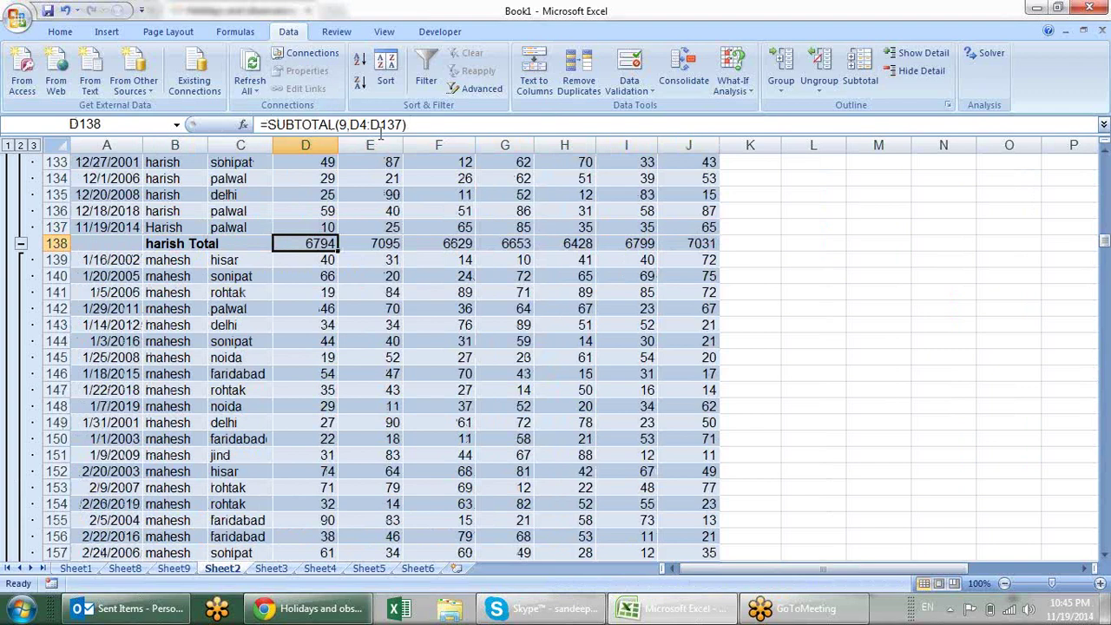
pyautogui.scroll(7, 233, 252)
pyautogui.scroll(-7, 234, 250)
pyautogui.scroll(-7, 238, 249)
pyautogui.scroll(-13, 240, 249)
pyautogui.scroll(-6, 243, 249)
pyautogui.scroll(-6, 243, 249)
pyautogui.scroll(-7, 241, 243)
pyautogui.scroll(-6, 241, 243)
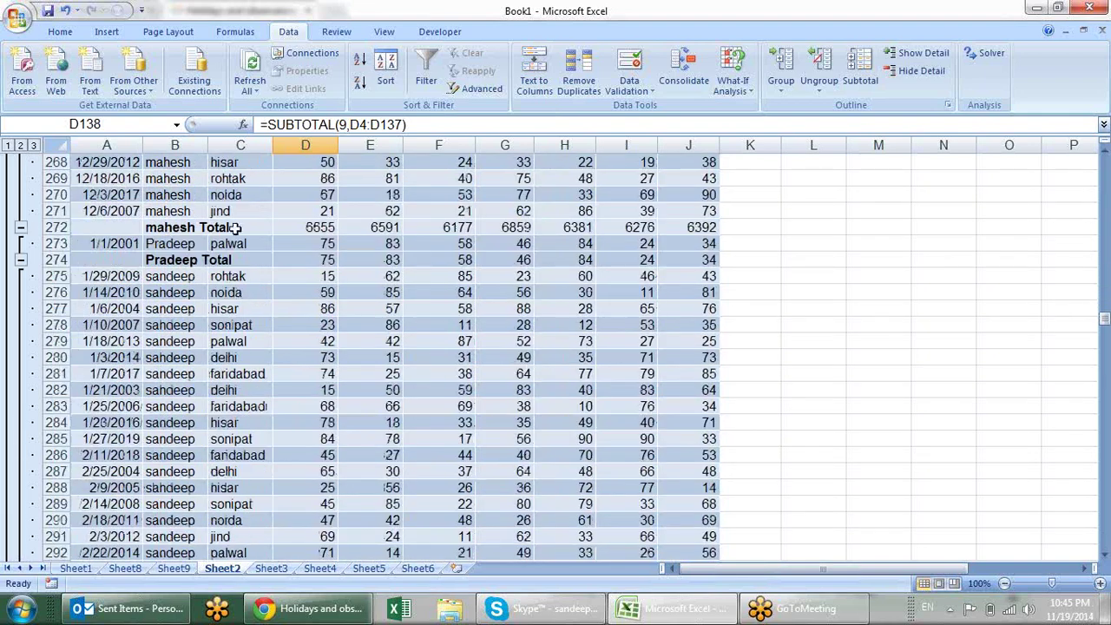
pyautogui.scroll(-6, 217, 239)
pyautogui.scroll(-7, 217, 237)
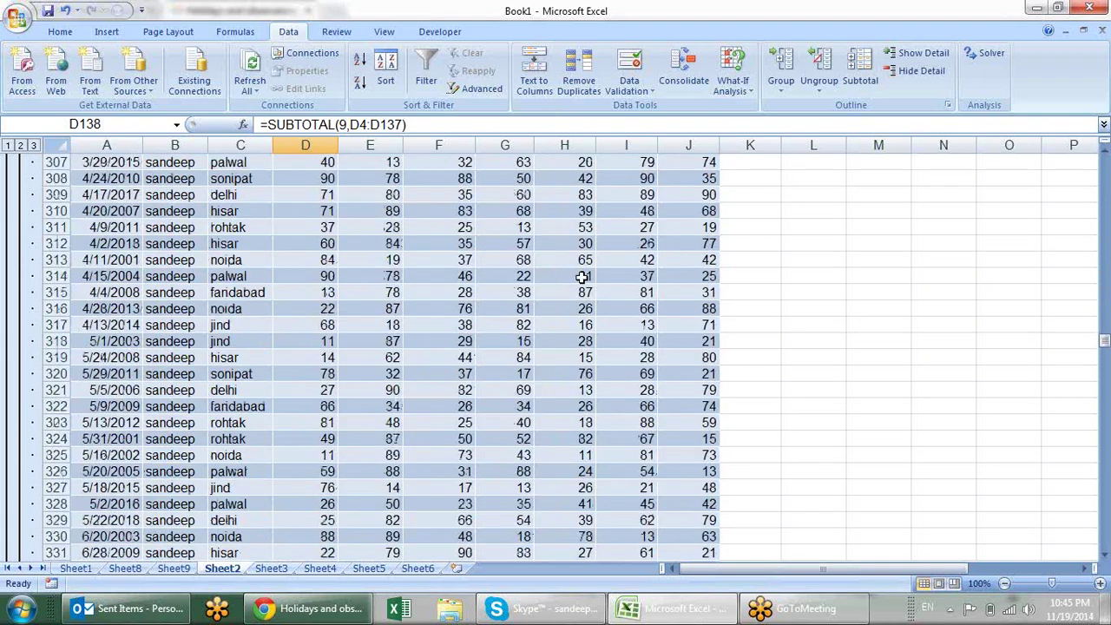
pyautogui.click(1105, 338)
pyautogui.moveTo(1102, 330); pyautogui.dragTo(1096, 558)
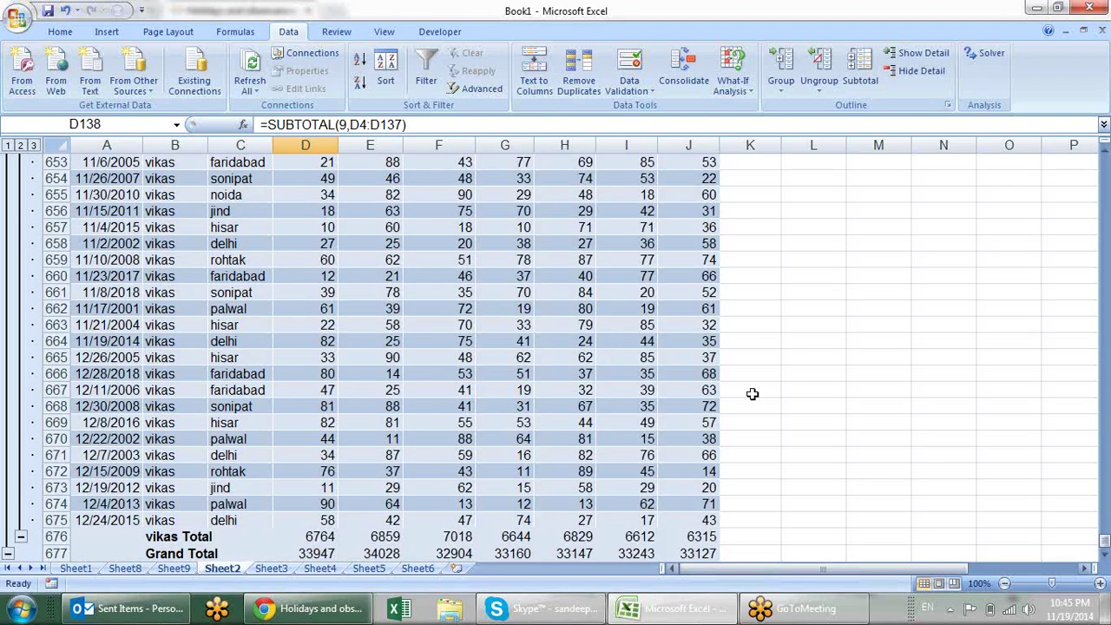
pyautogui.scroll(-1, 456, 310)
pyautogui.scroll(-4, 385, 223)
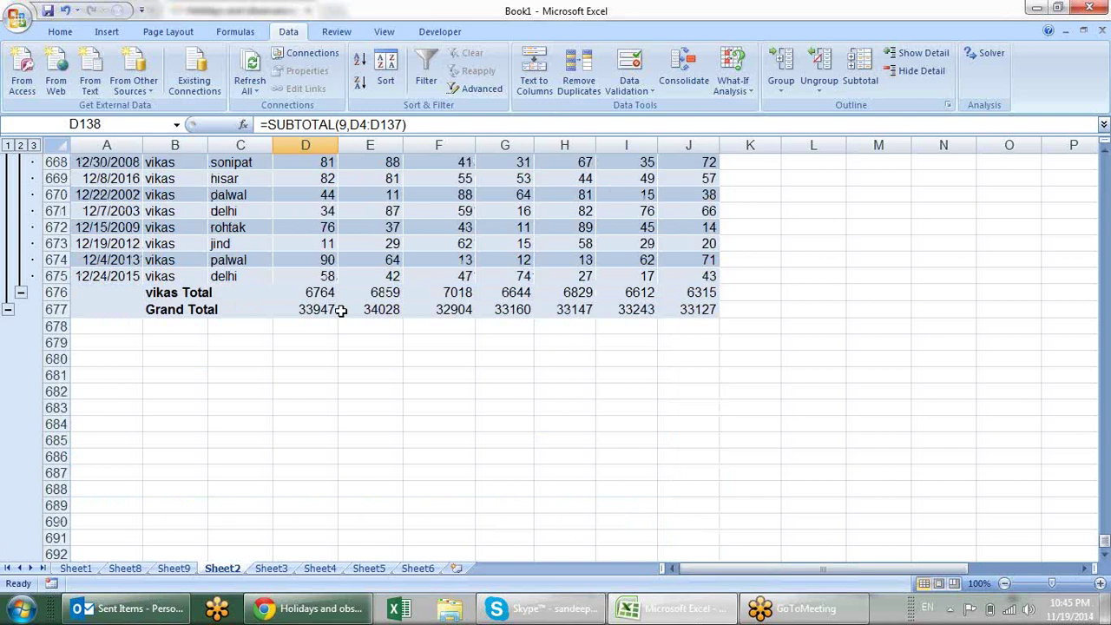
pyautogui.scroll(5, 341, 310)
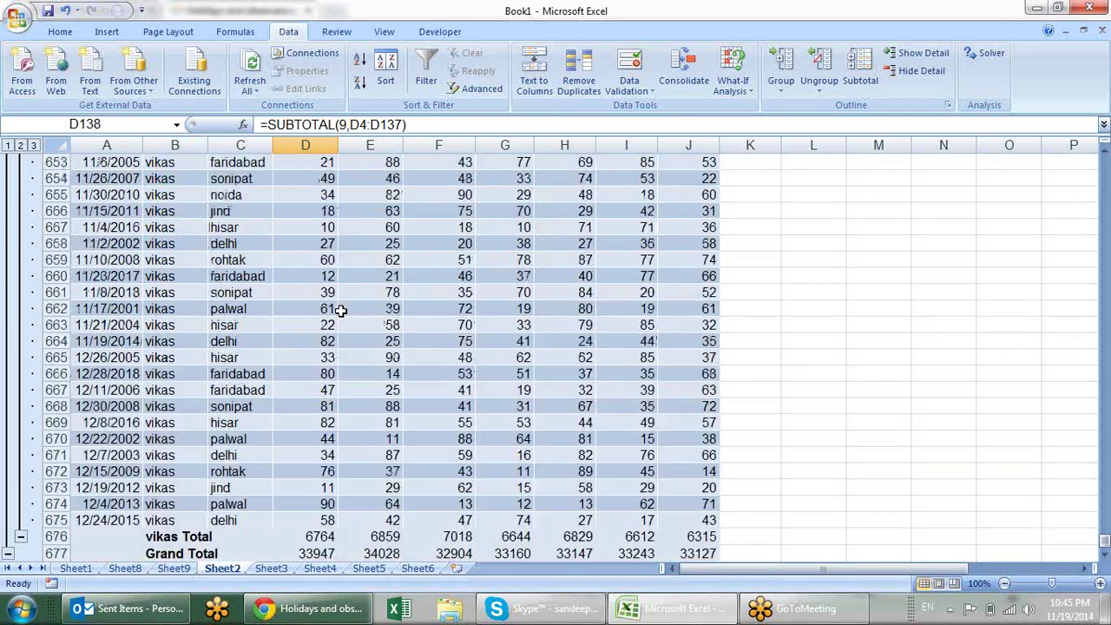
# - Switch the subtotal outline between levels 1, 2 and 3, ending fully expanded, then select H6
pyautogui.click(7, 145)
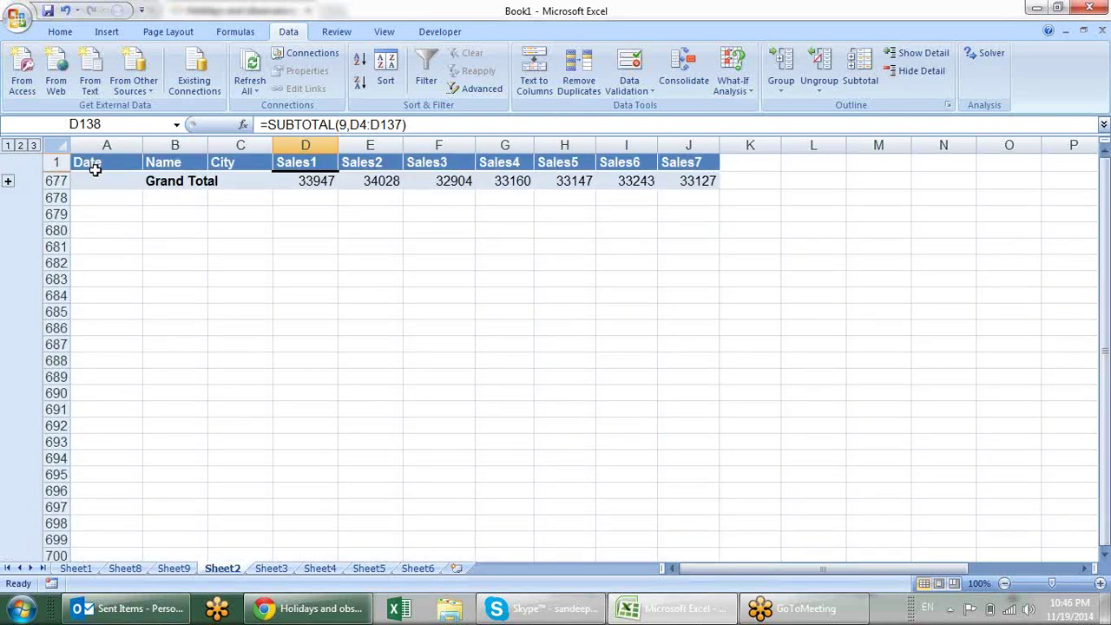
pyautogui.click(20, 145)
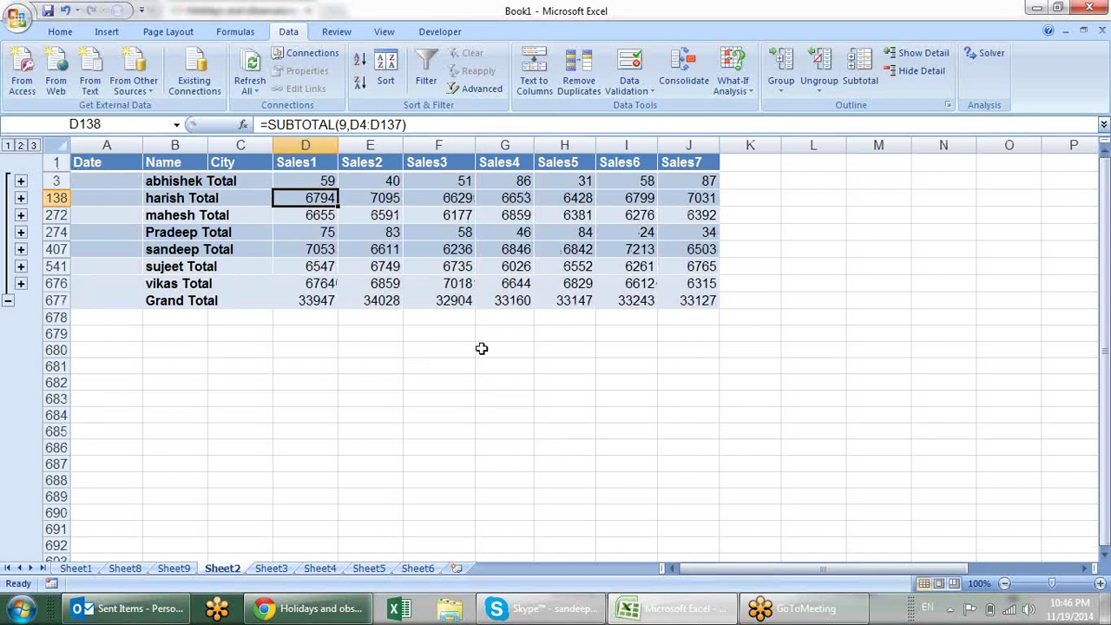
pyautogui.click(33, 146)
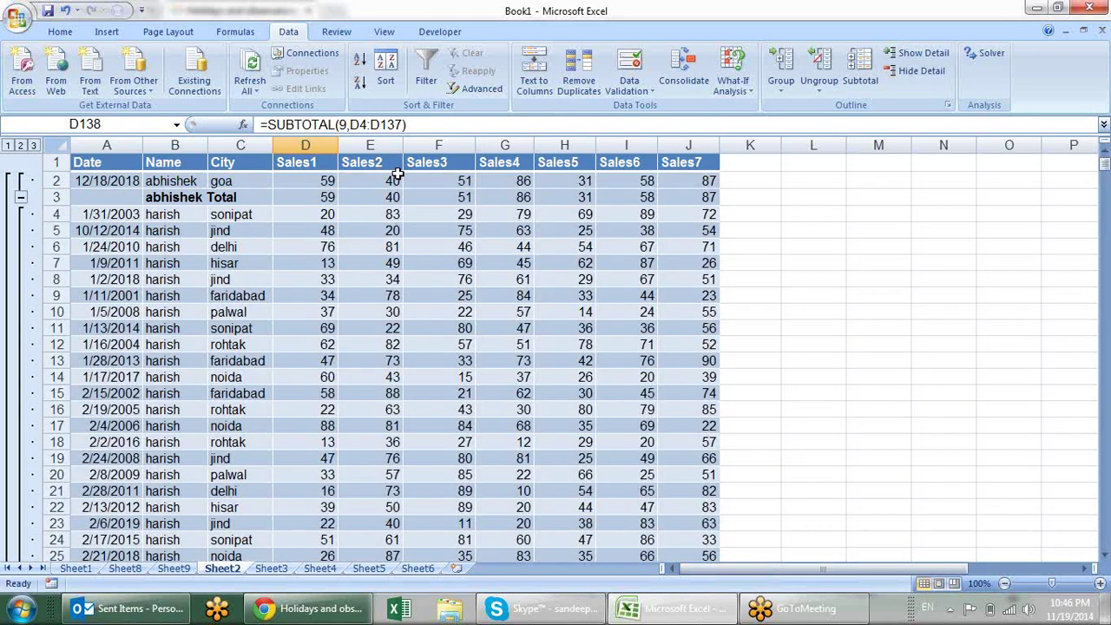
pyautogui.click(20, 145)
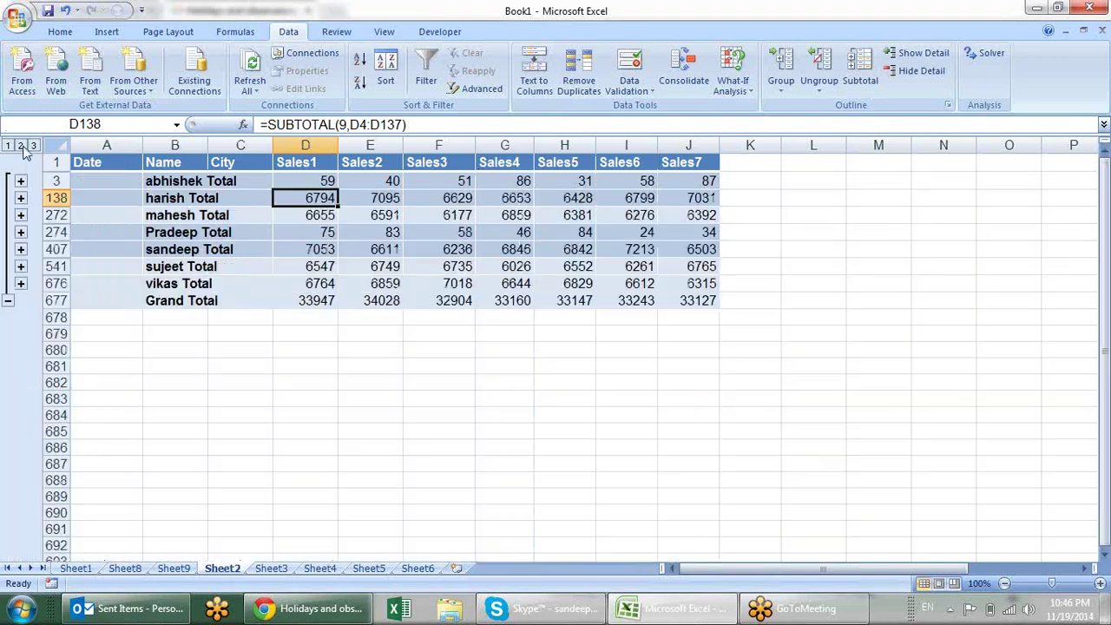
pyautogui.click(34, 146)
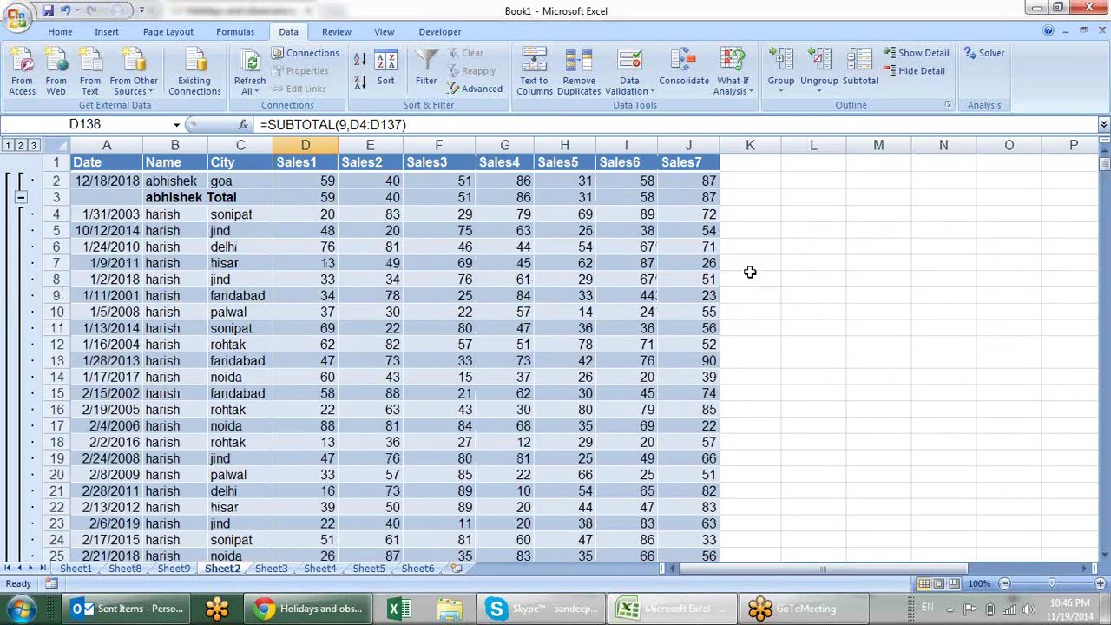
pyautogui.click(587, 247)
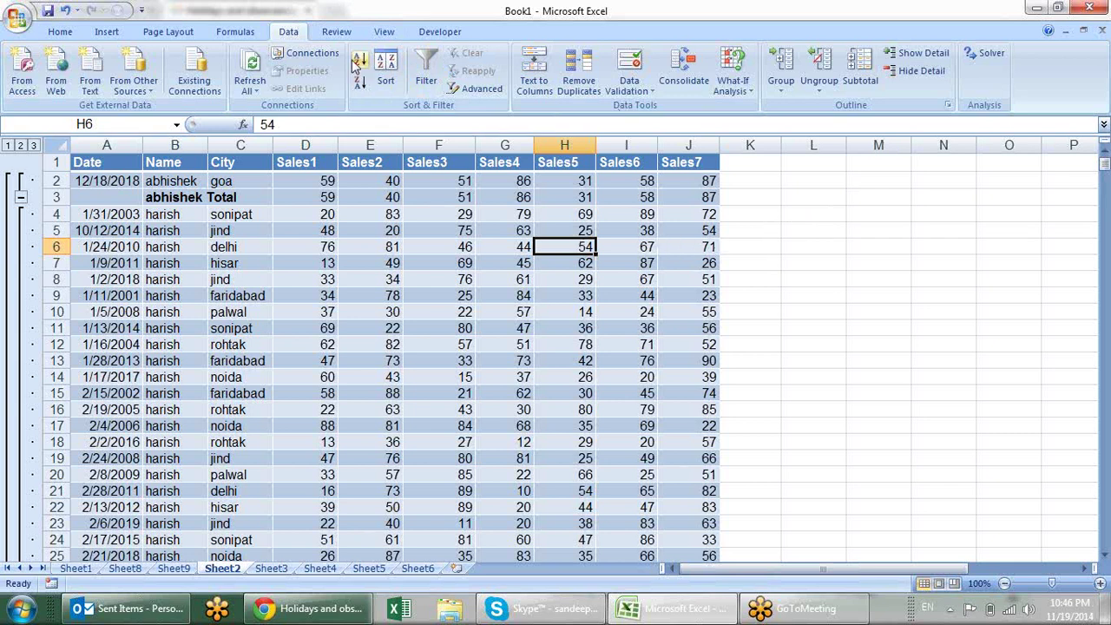
# - Add comments SDFJSDJF to cell F6 and SLDFJKLJDF to cell E14
pyautogui.click(341, 33)
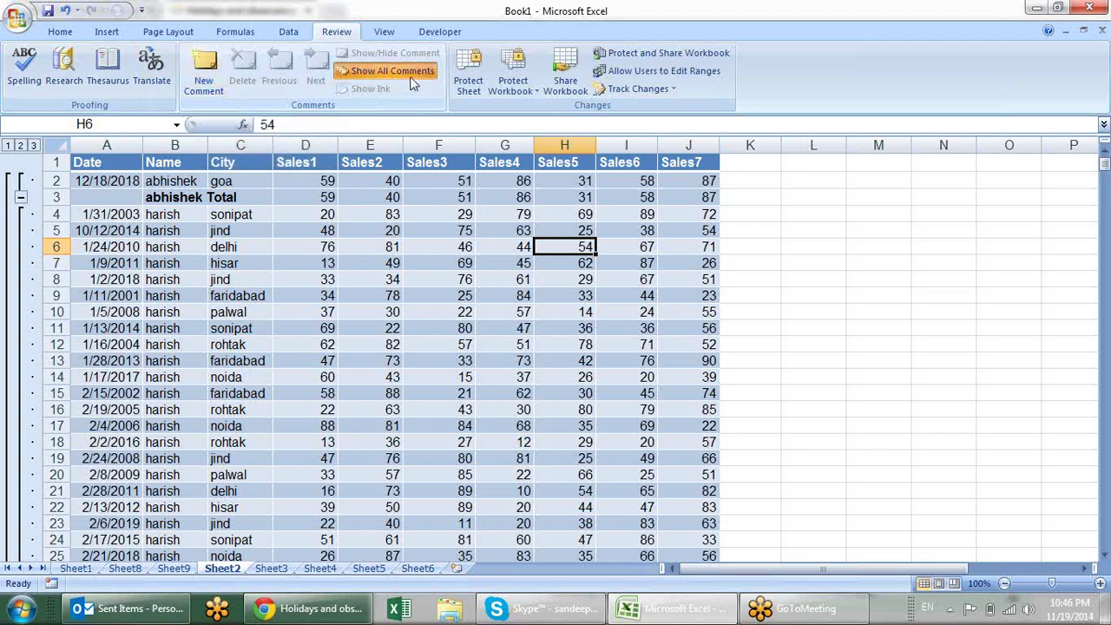
pyautogui.click(430, 243)
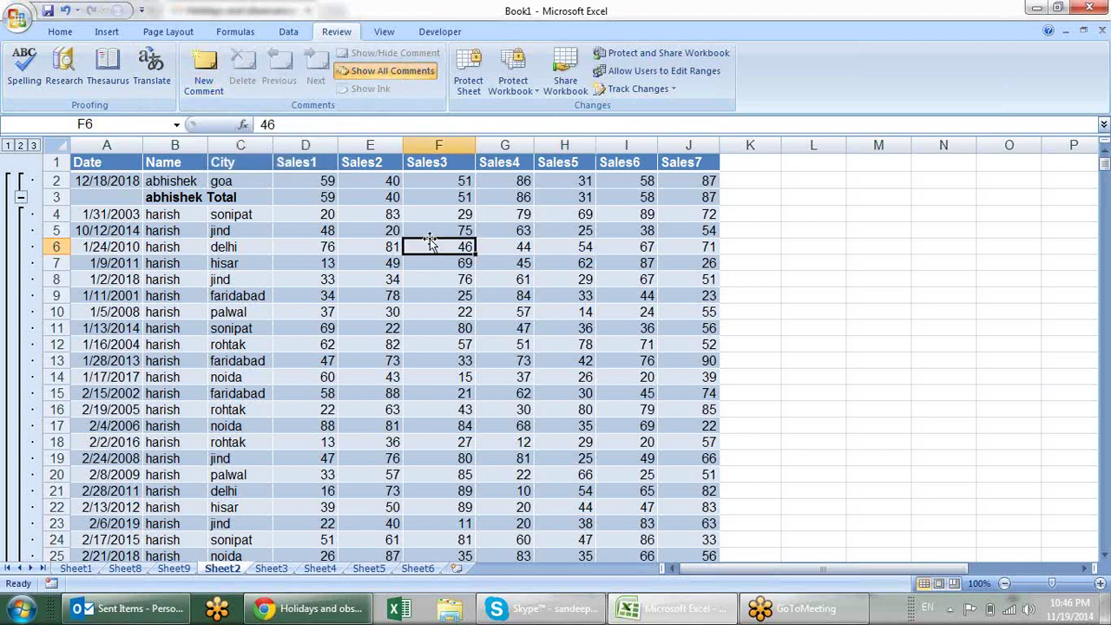
pyautogui.hotkey('shift', 'F2')
pyautogui.write('SDFJSDJF')
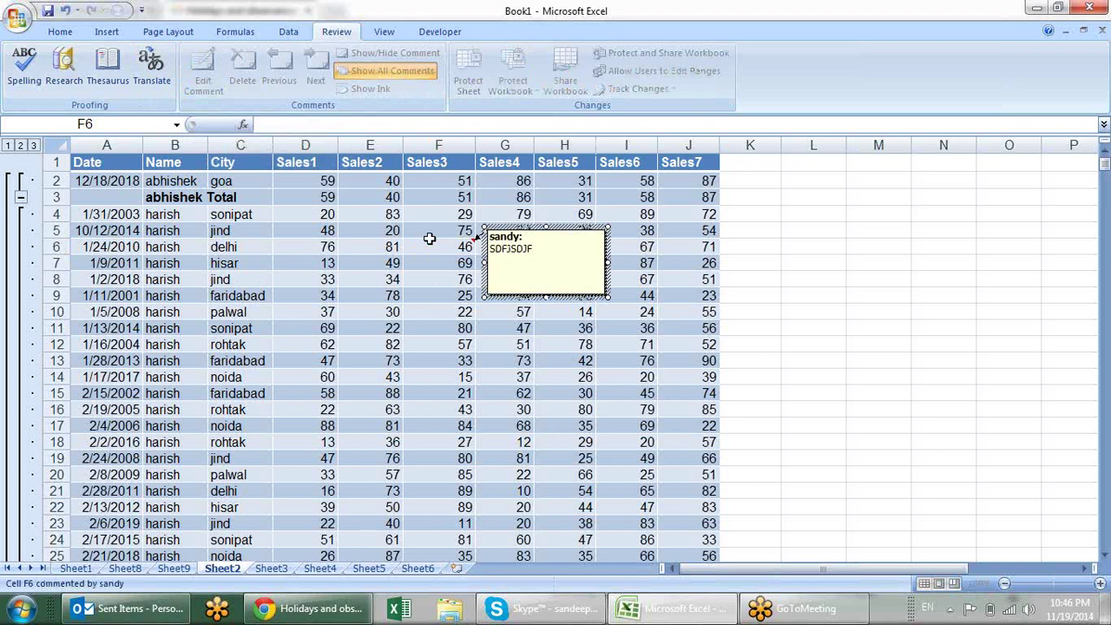
pyautogui.click(362, 385)
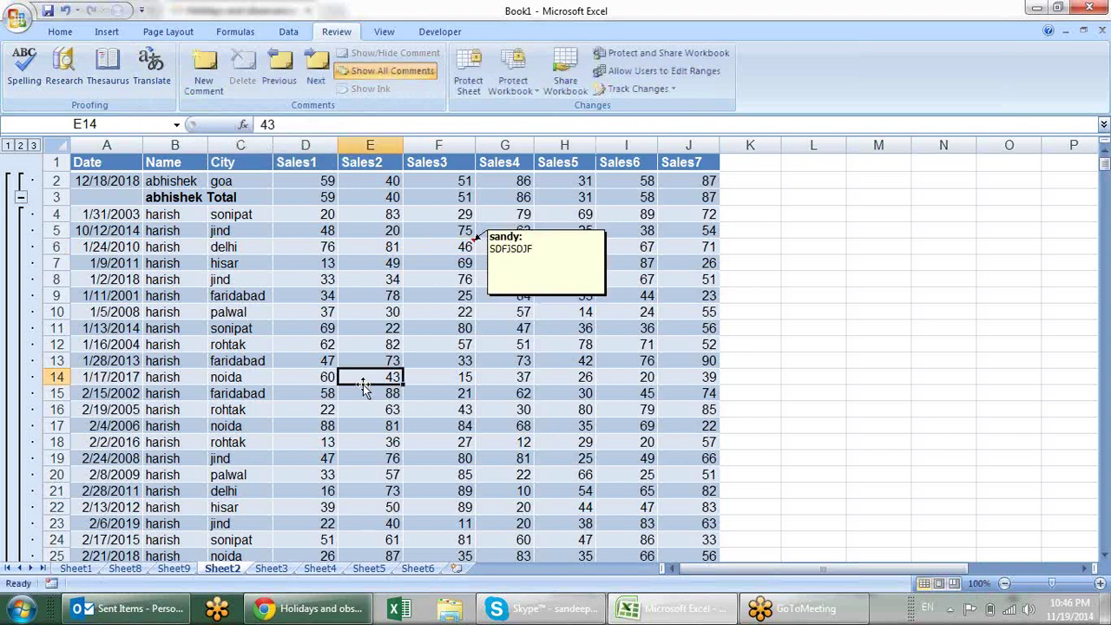
pyautogui.hotkey('shift', 'F2')
pyautogui.write("SLDFJKL'DF")
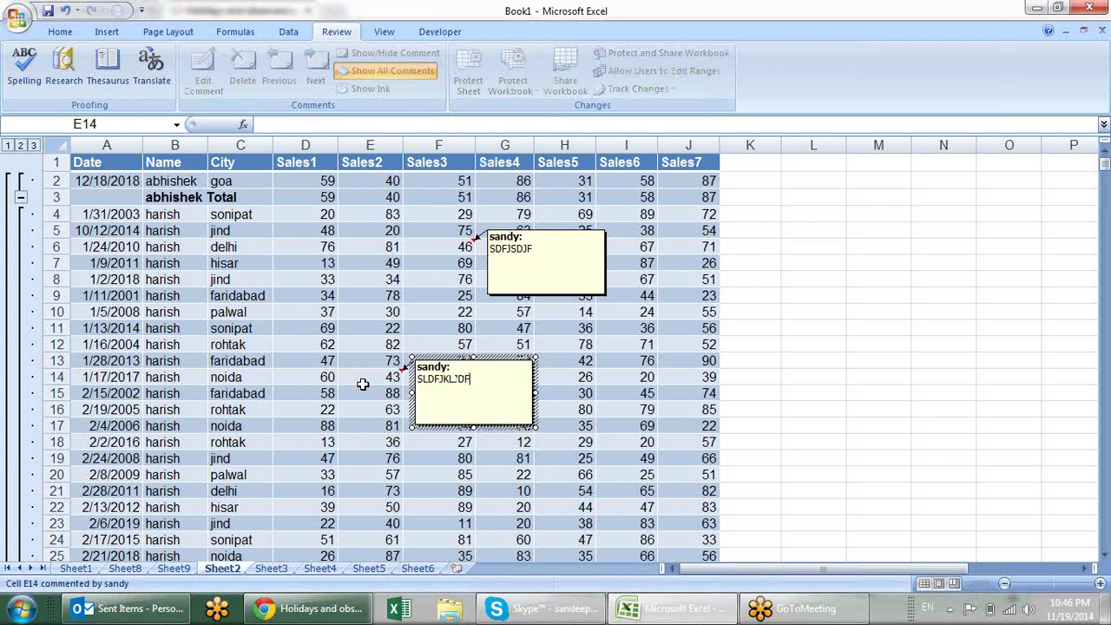
pyautogui.click(762, 379)
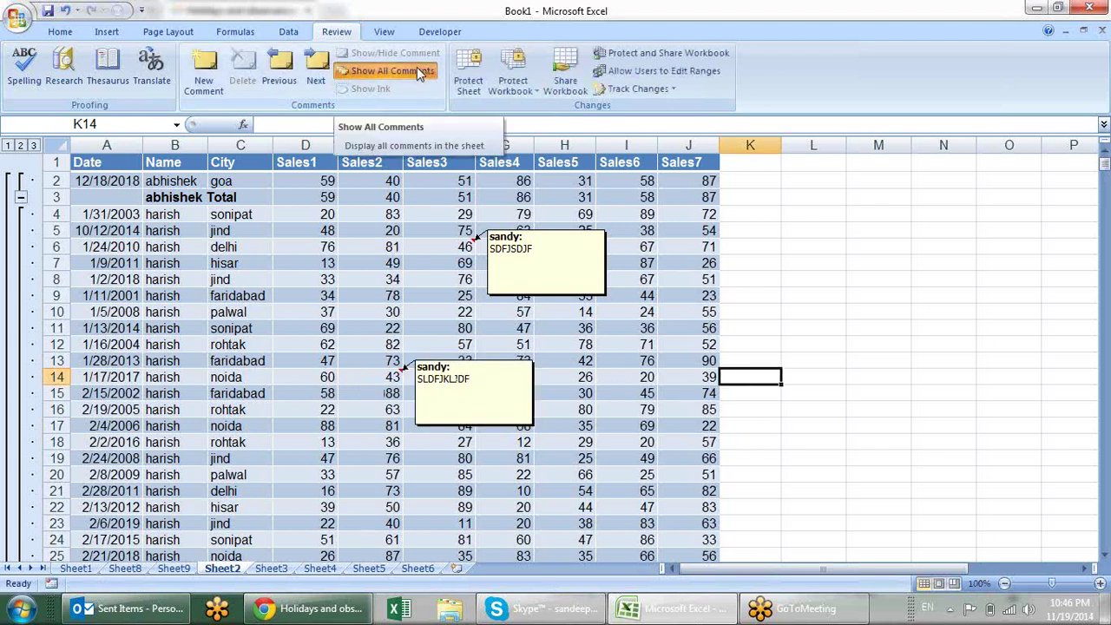
# - Toggle Show All Comments off, on and off again so comments stay hidden
pyautogui.click(417, 70)
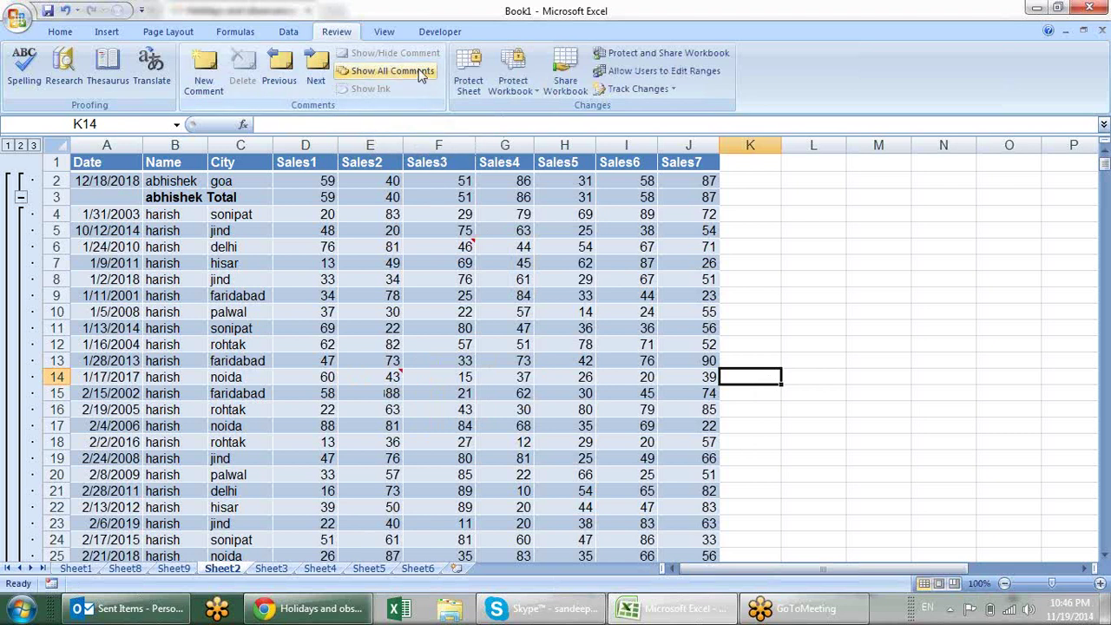
pyautogui.click(373, 71)
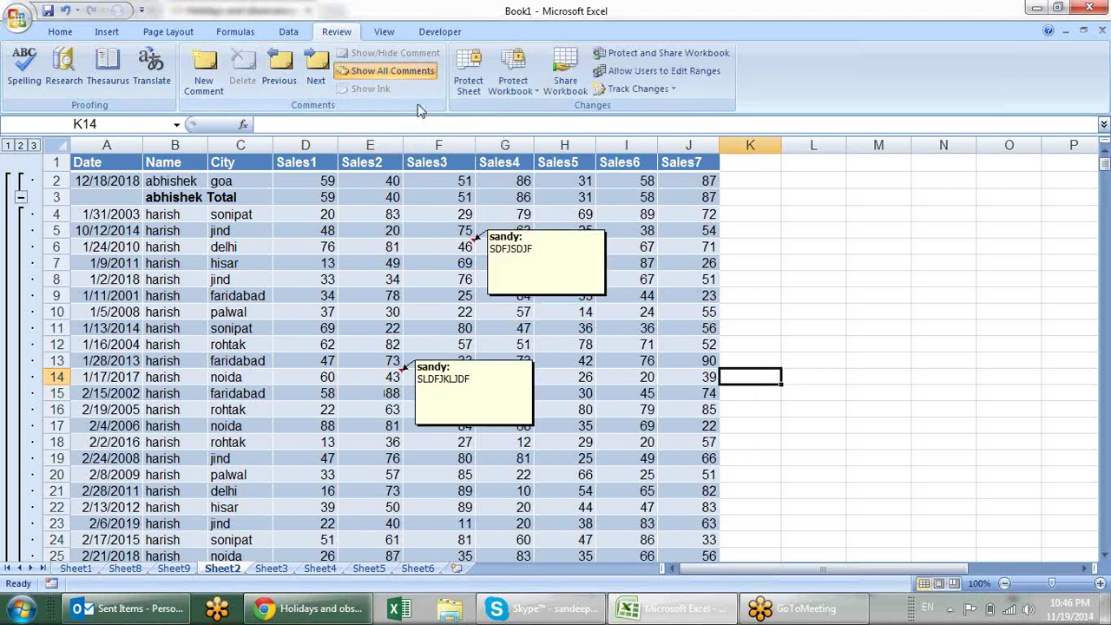
pyautogui.click(386, 71)
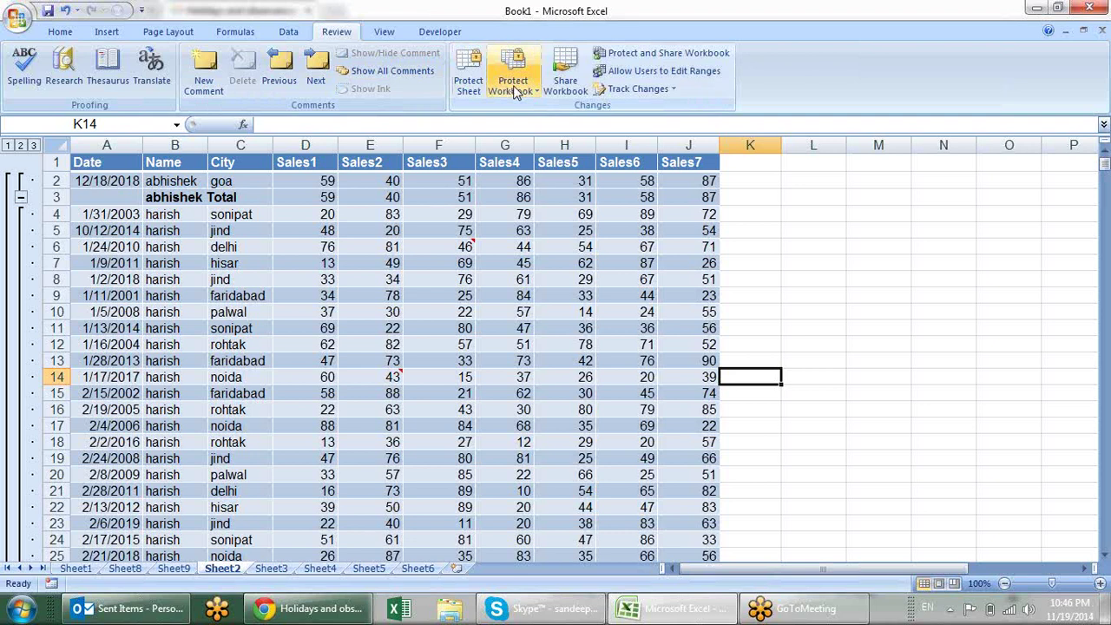
# - Review the Share Workbook Editing and Advanced settings without changes, then open Track Changes
pyautogui.click(561, 81)
pyautogui.click(438, 74)
pyautogui.click(381, 72)
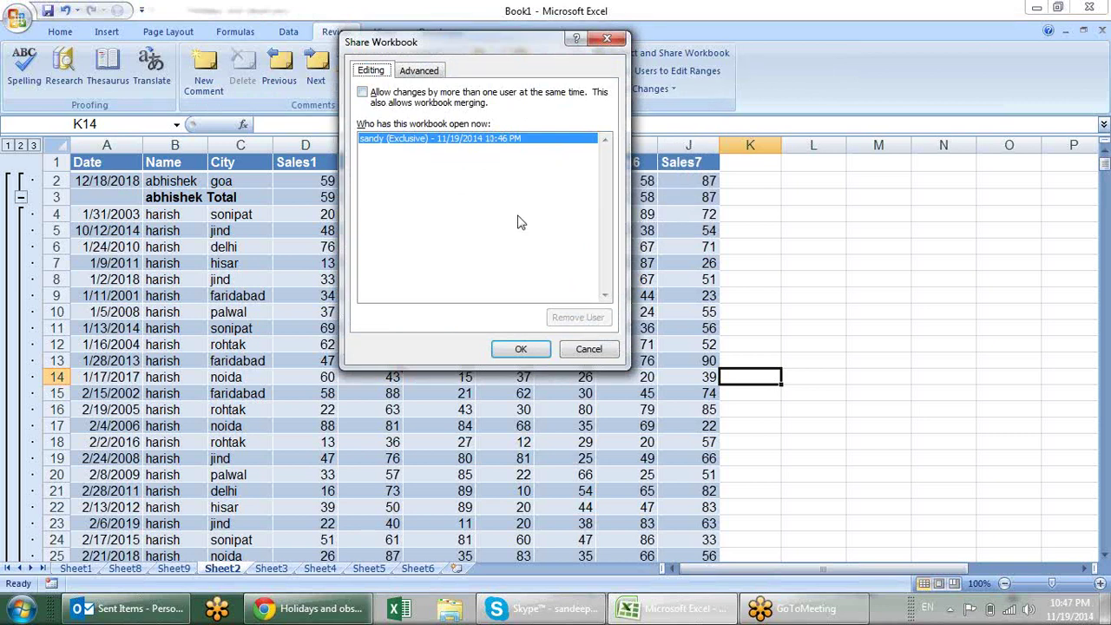
pyautogui.click(607, 39)
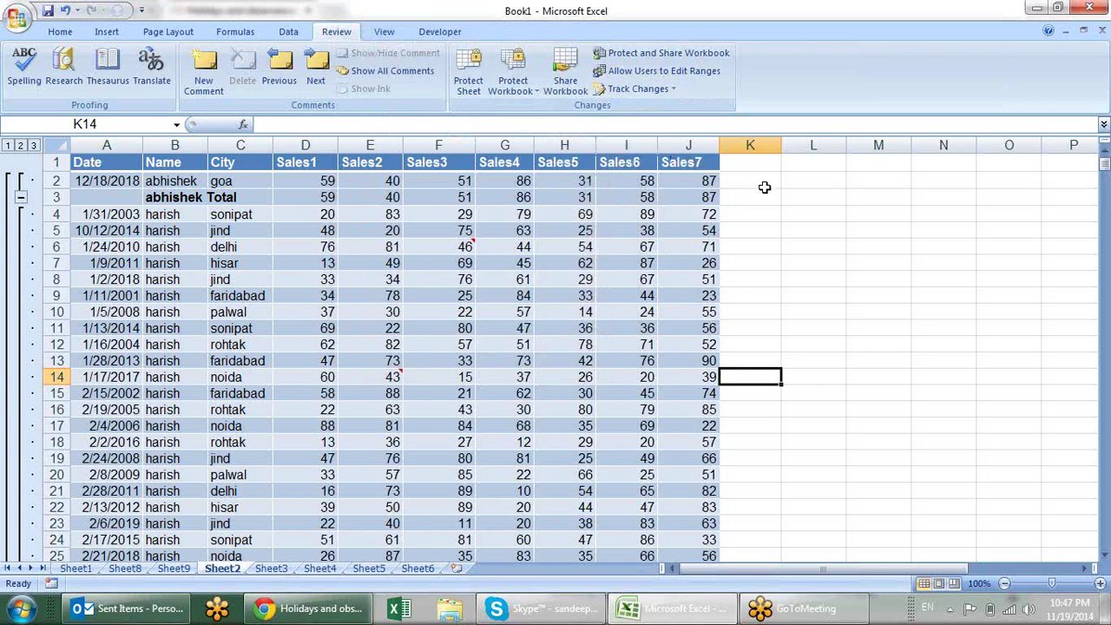
pyautogui.click(675, 91)
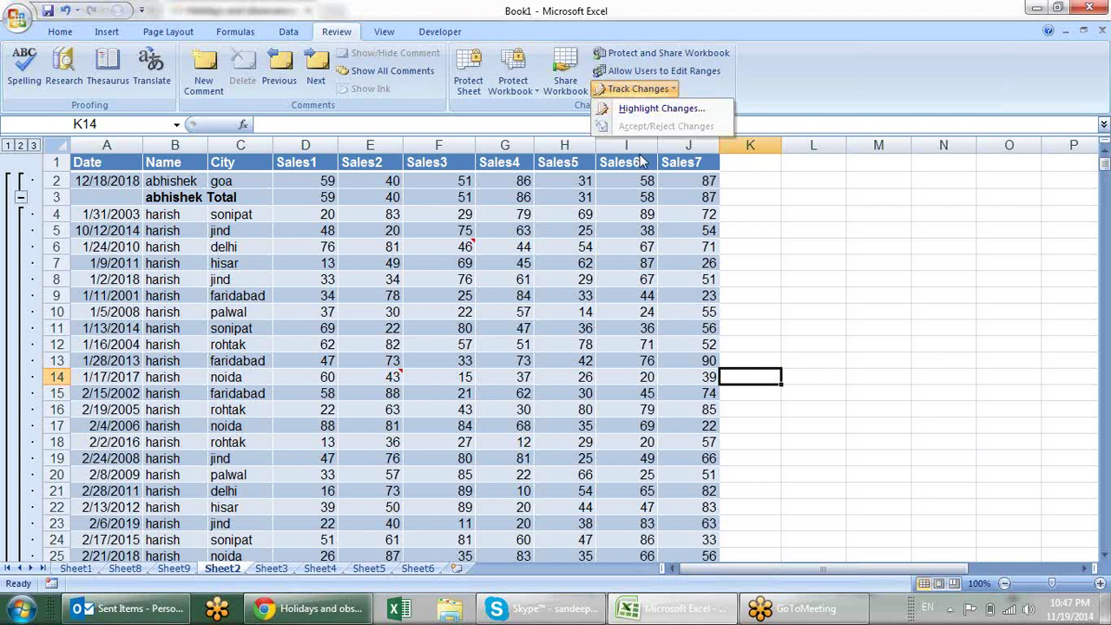
# - Turn on tracking changes while editing, then enter SDF in cell J5
pyautogui.click(680, 113)
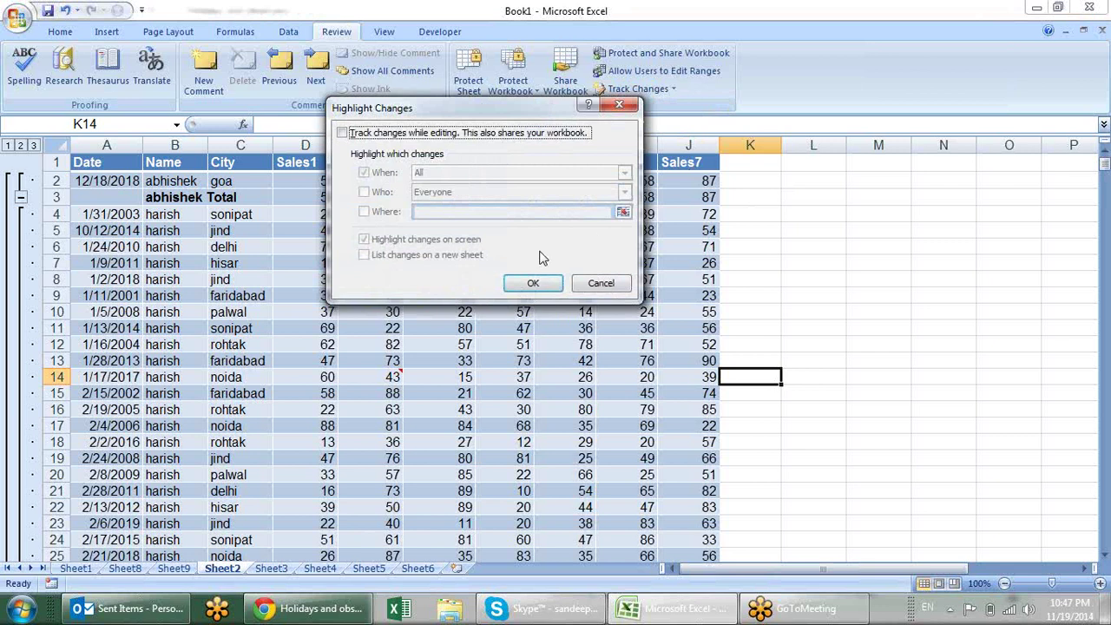
pyautogui.click(468, 135)
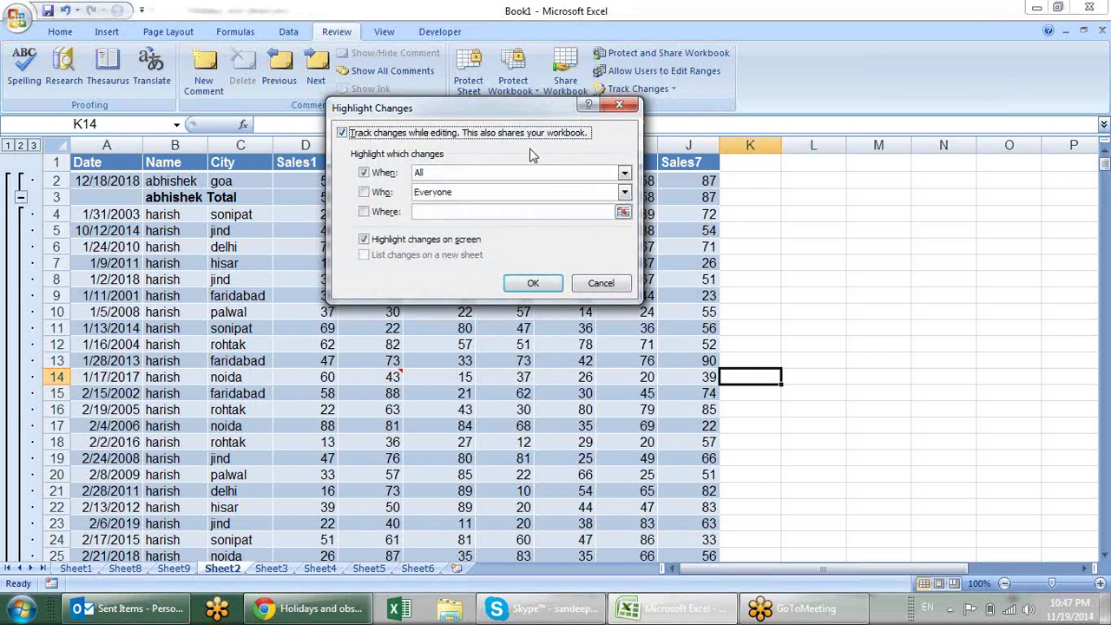
pyautogui.click(533, 283)
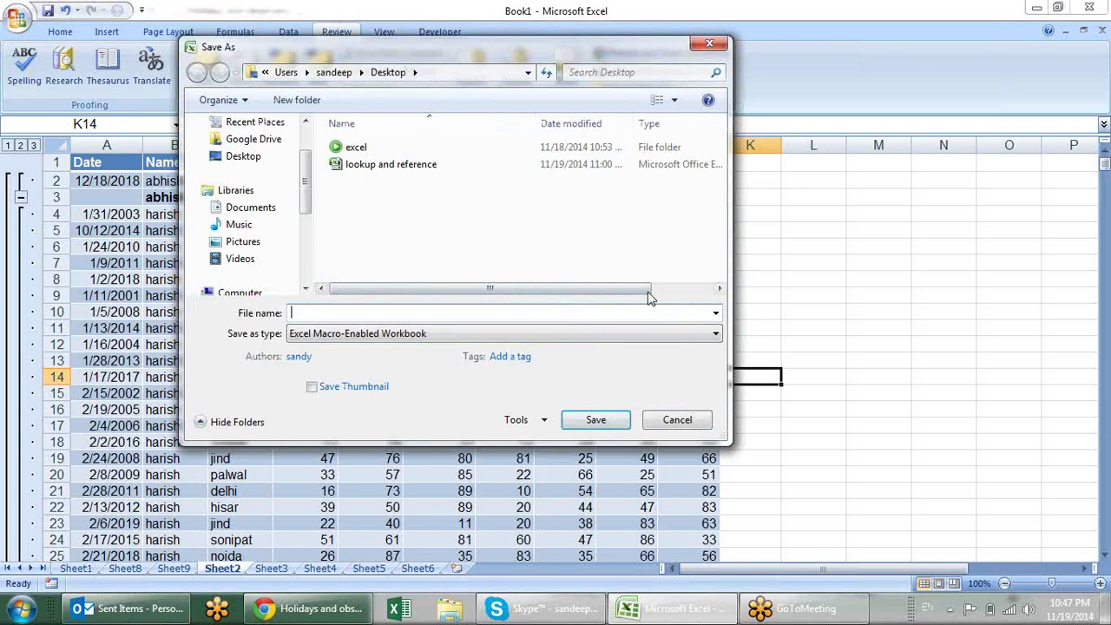
pyautogui.press('Escape')
pyautogui.click(681, 230)
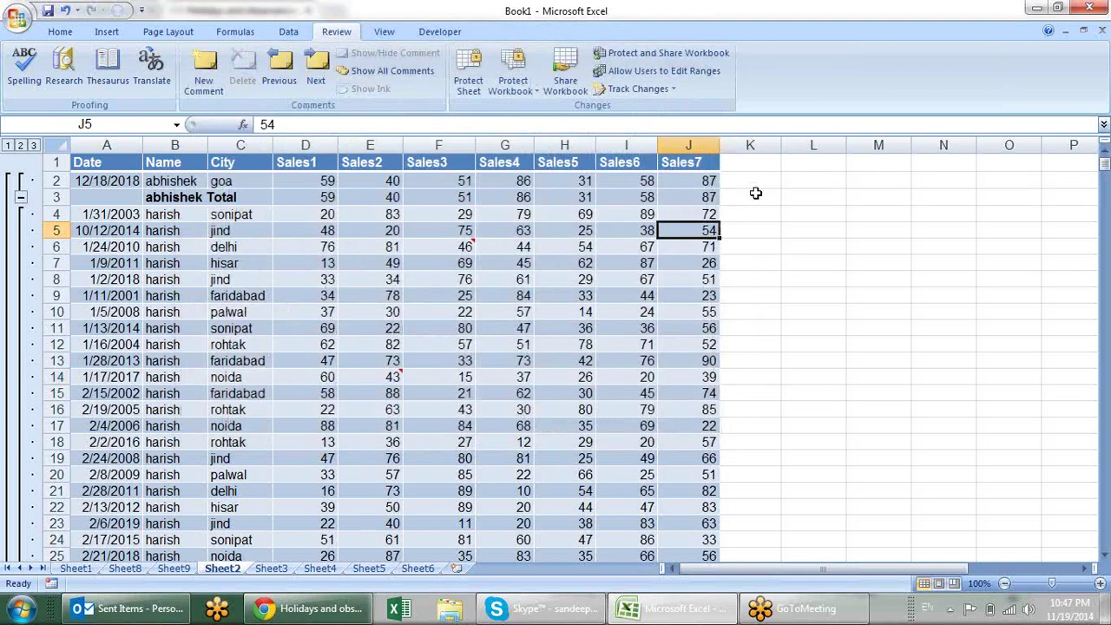
pyautogui.write('SDF')
pyautogui.press('Return')
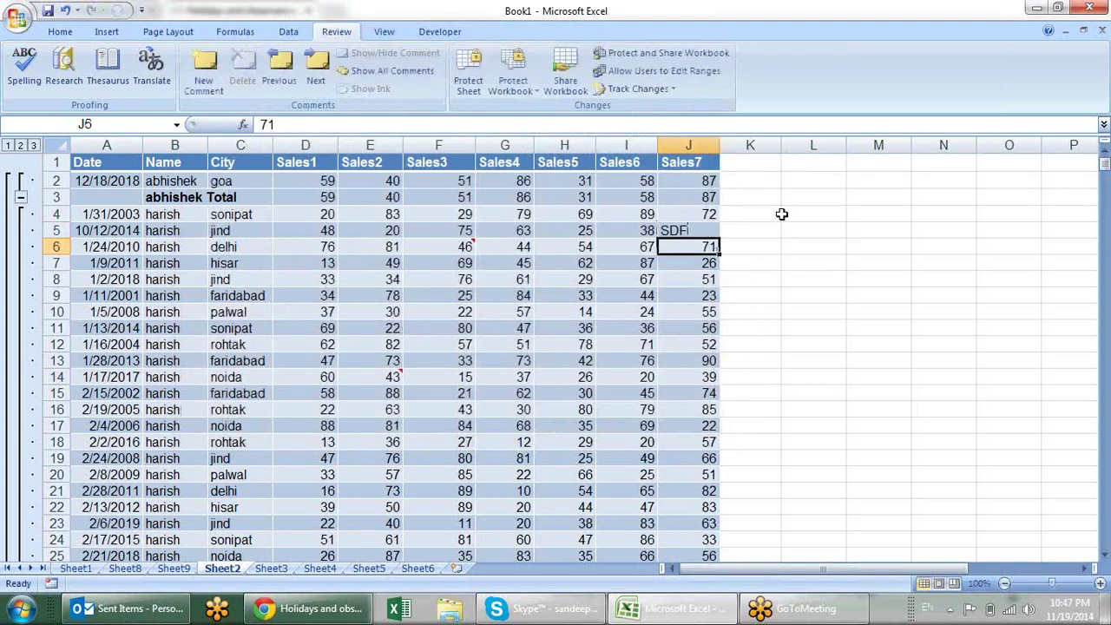
# - Highlight all changes by Everyone with tracking on, and save the shared workbook as SAMPLE
pyautogui.click(638, 88)
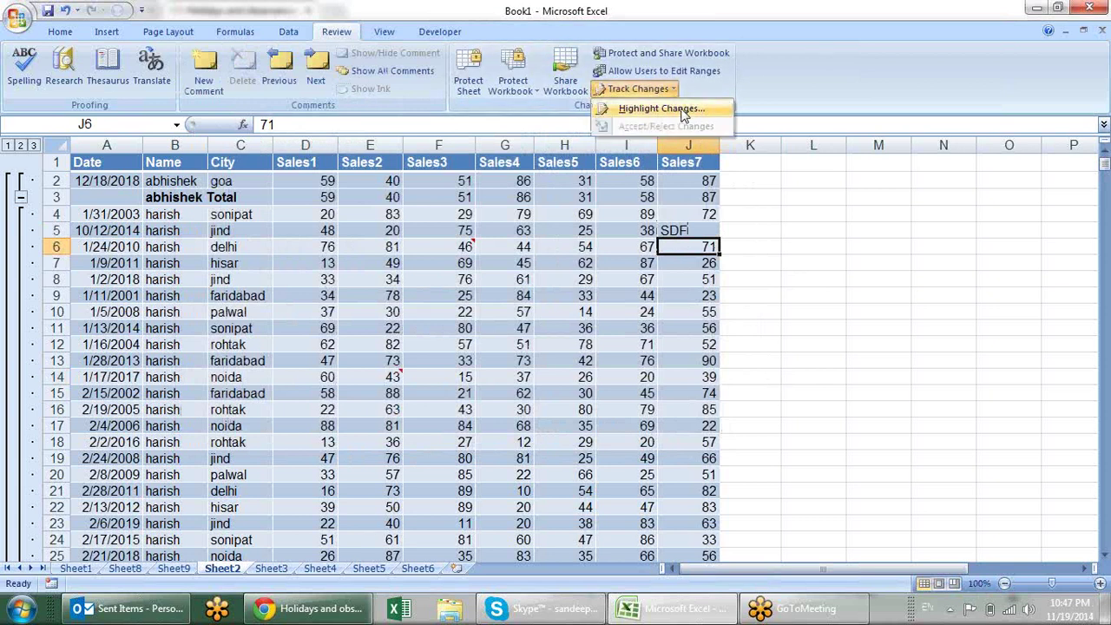
pyautogui.click(683, 111)
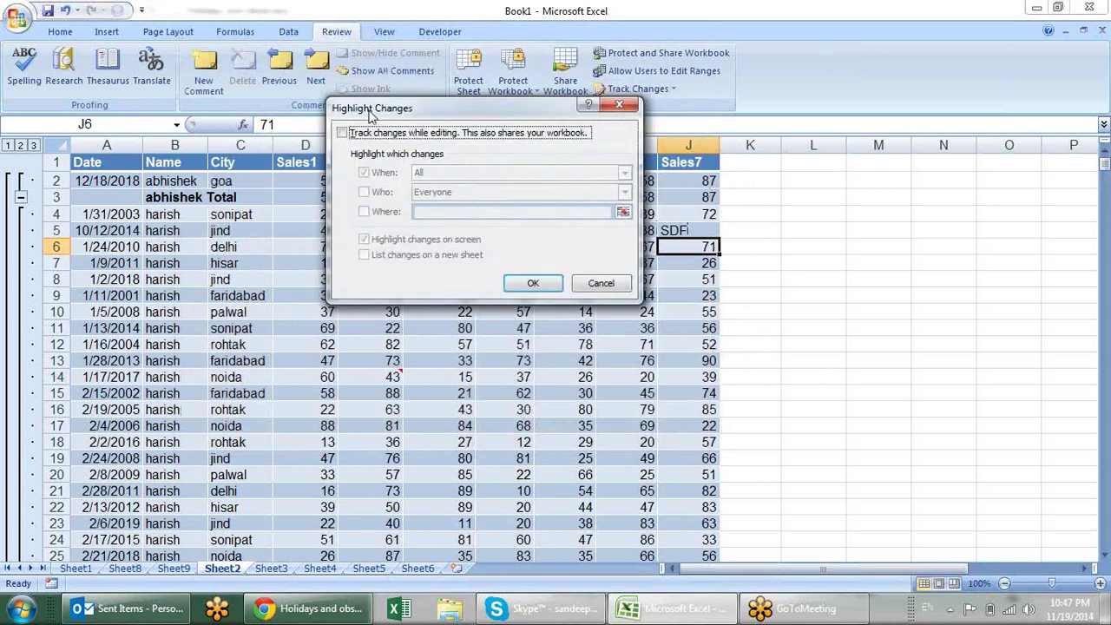
pyautogui.click(531, 283)
pyautogui.click(638, 88)
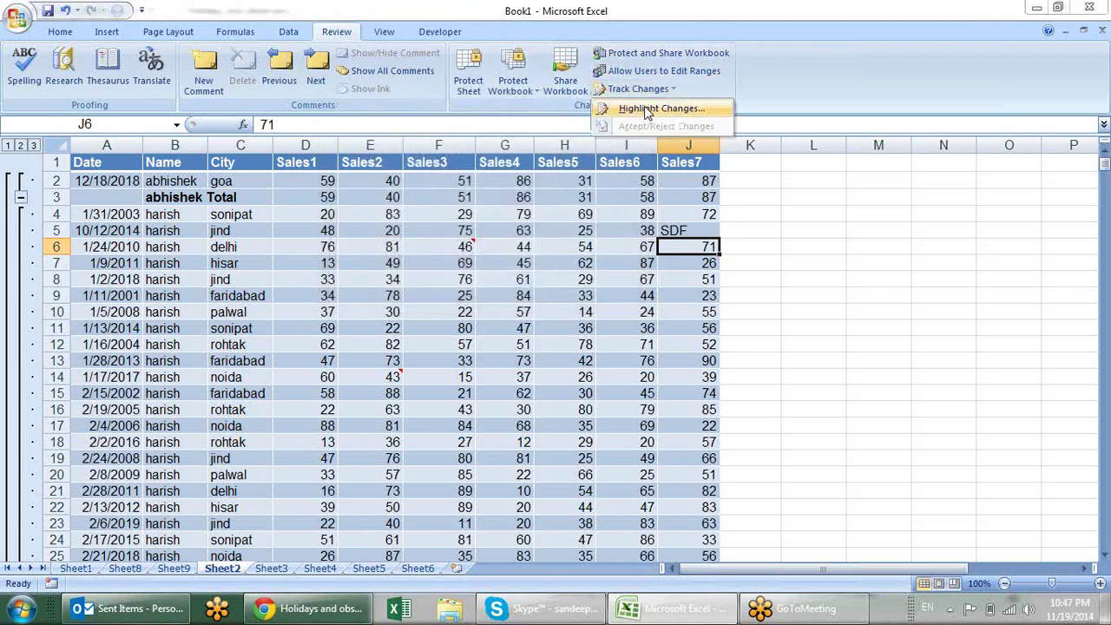
pyautogui.click(655, 110)
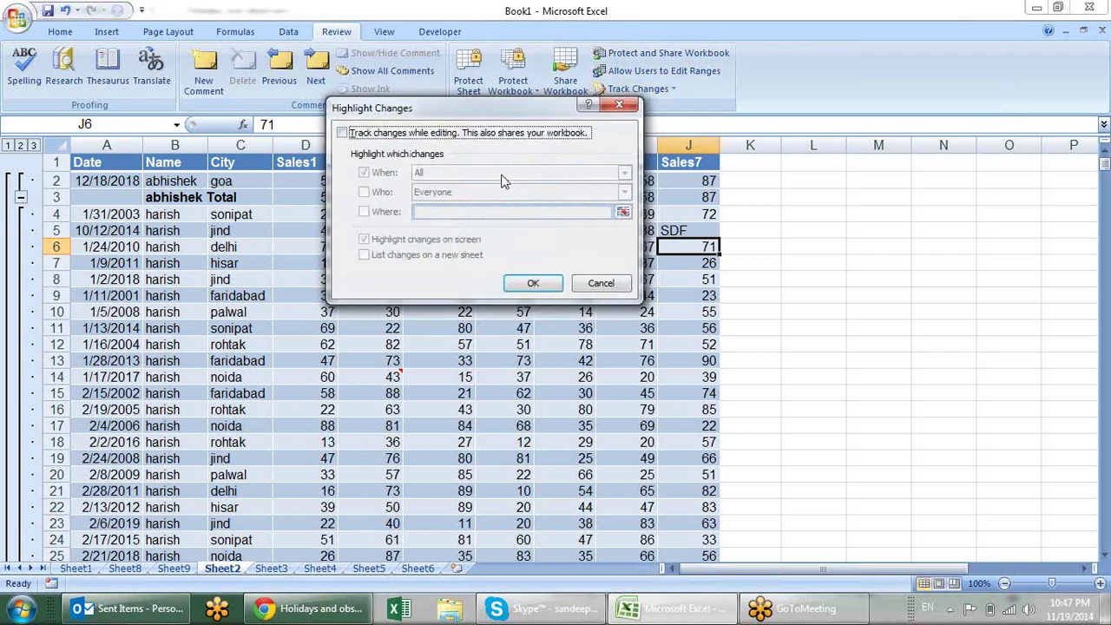
pyautogui.click(343, 133)
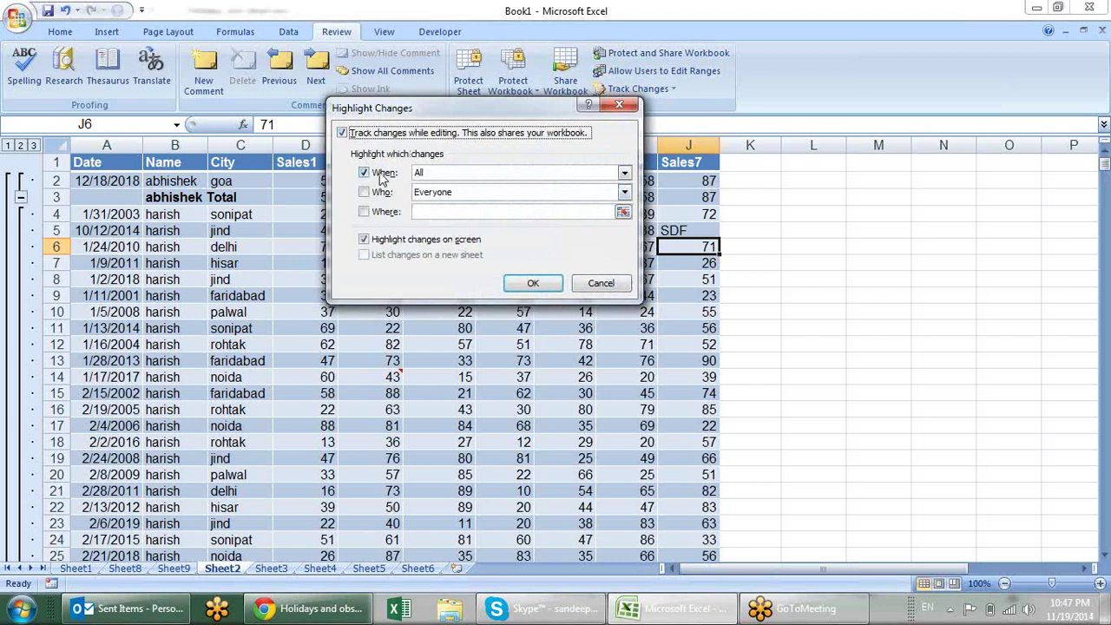
pyautogui.click(625, 173)
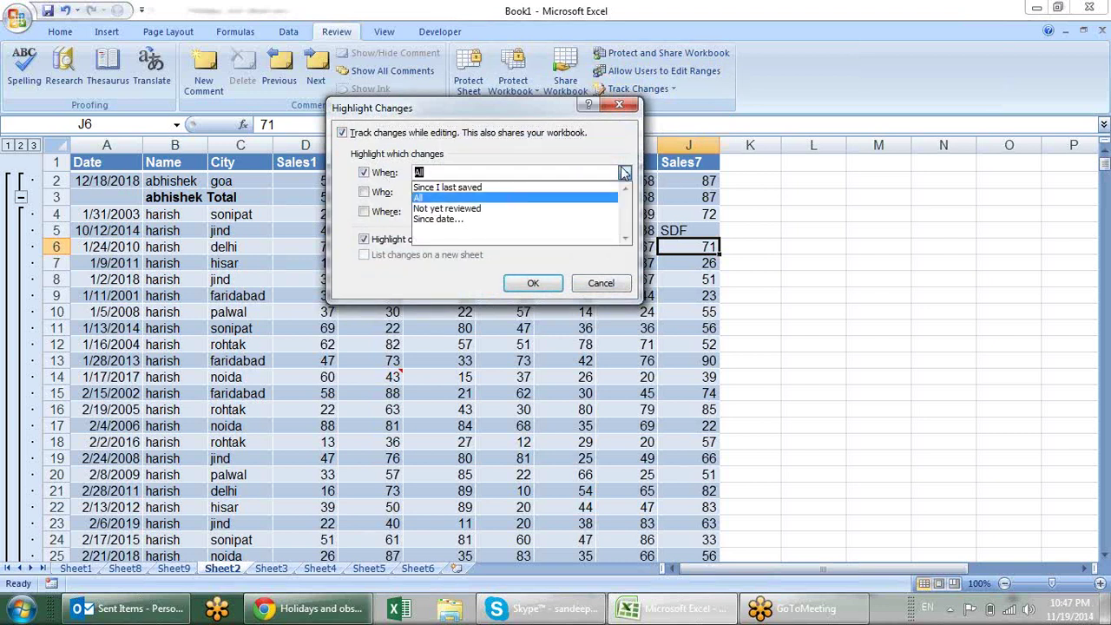
pyautogui.click(625, 173)
pyautogui.click(380, 193)
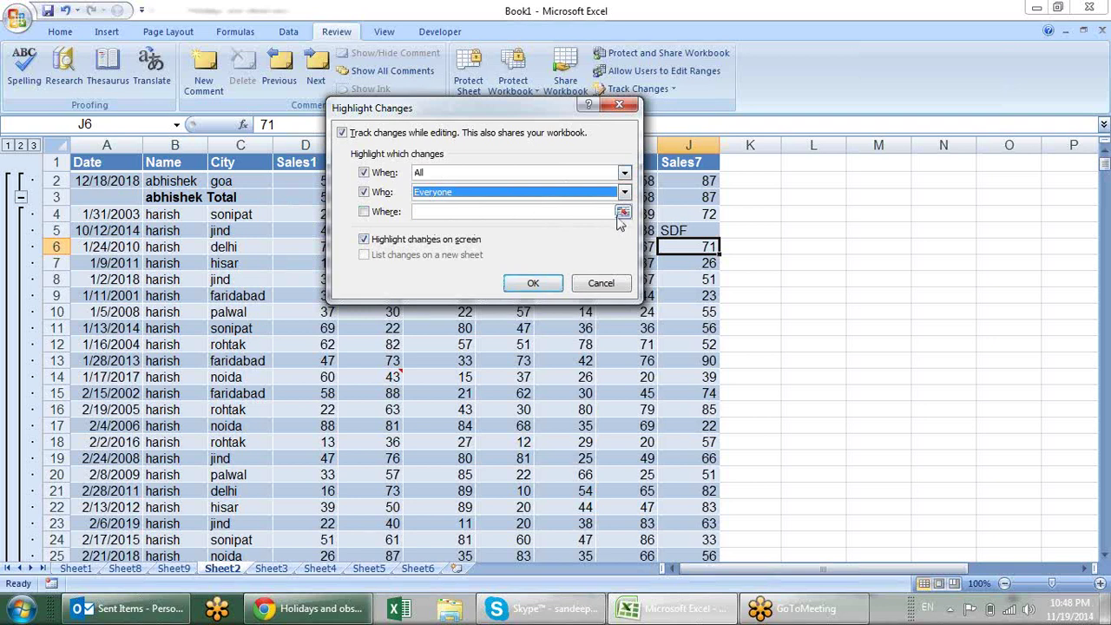
pyautogui.click(534, 283)
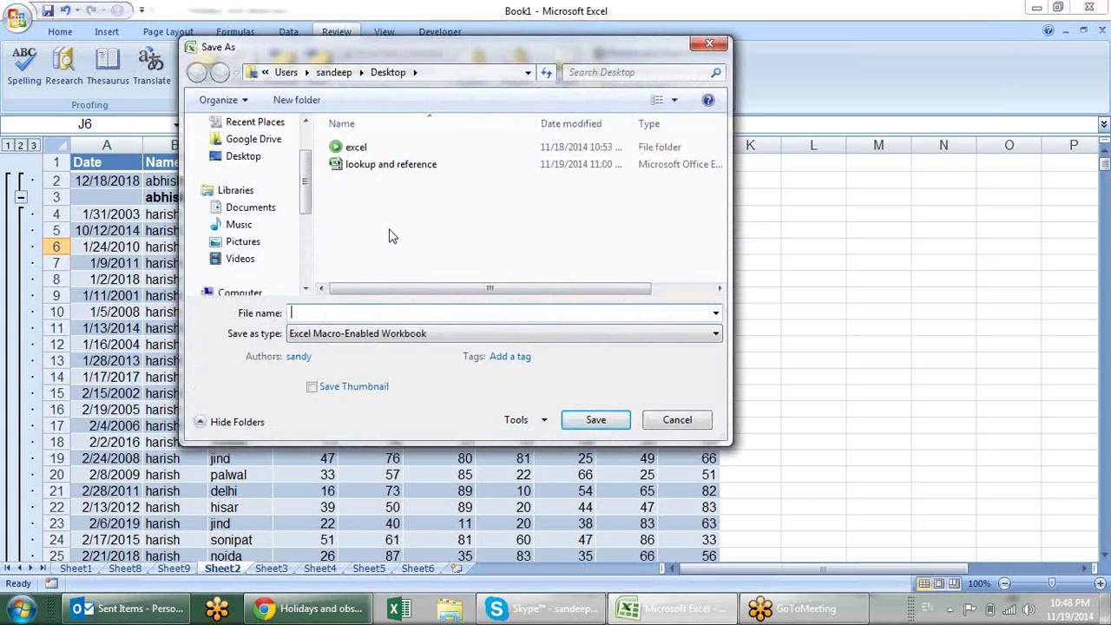
pyautogui.write('SAMPLE')
pyautogui.press('Return')
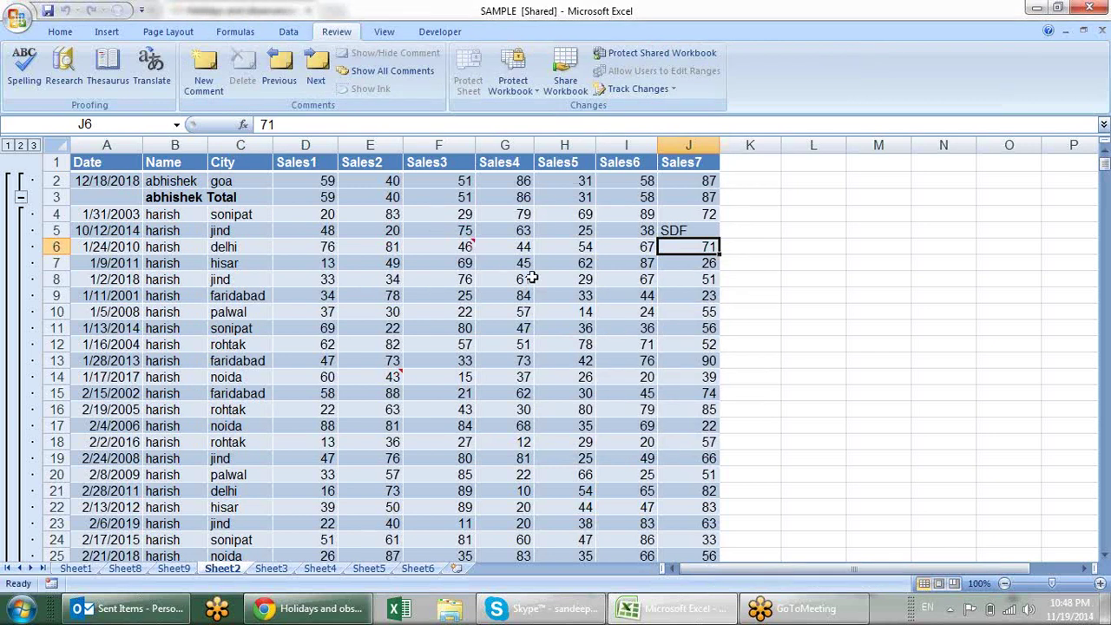
# - Change J6 to SCDSF and J9 to SDF, then view their tracked-change notes
pyautogui.write('SCDSF')
pyautogui.press('Return')
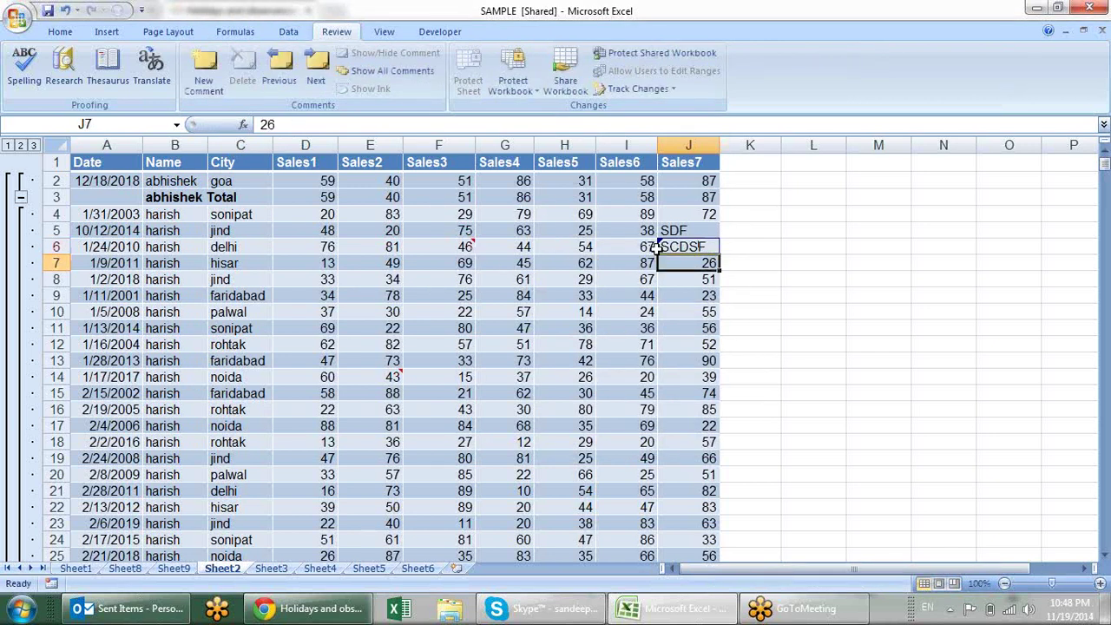
pyautogui.click(673, 296)
pyautogui.write('SDF')
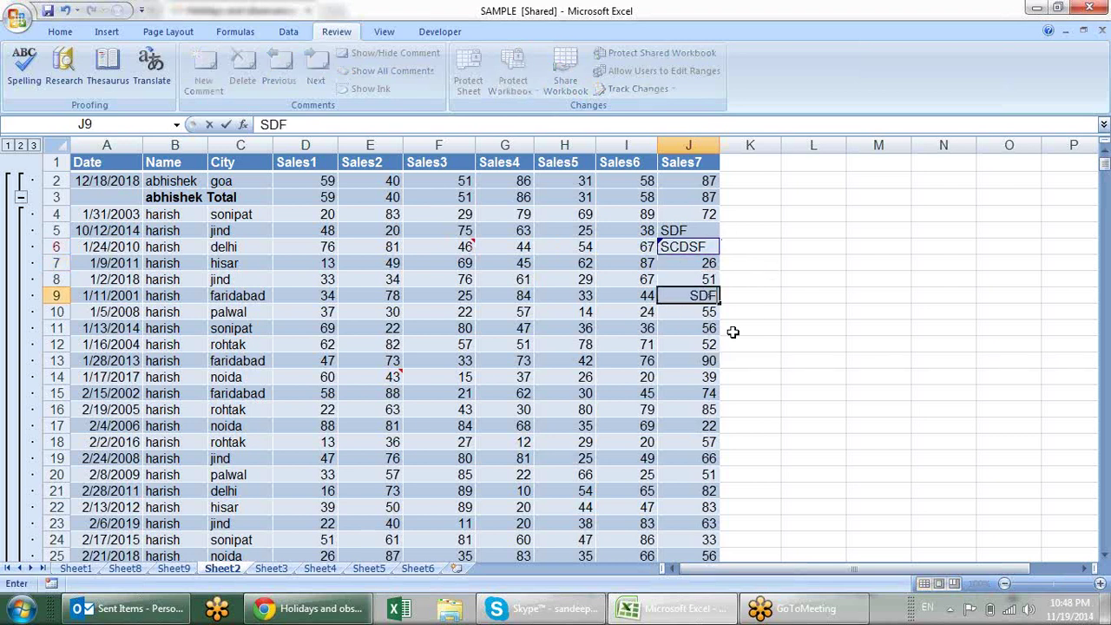
pyautogui.click(790, 326)
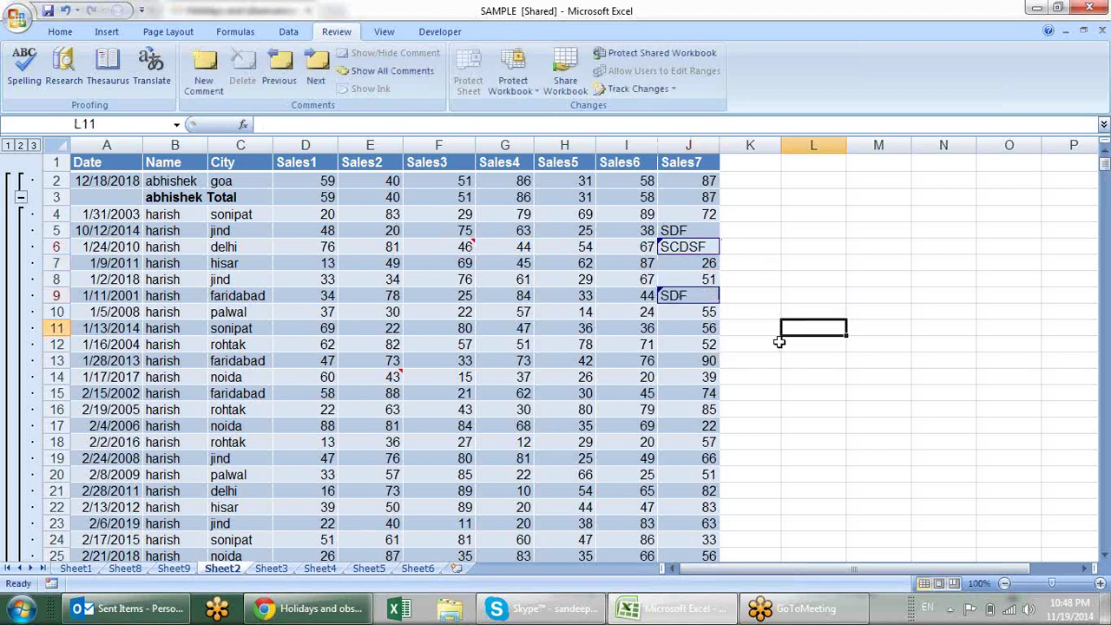
pyautogui.click(697, 249)
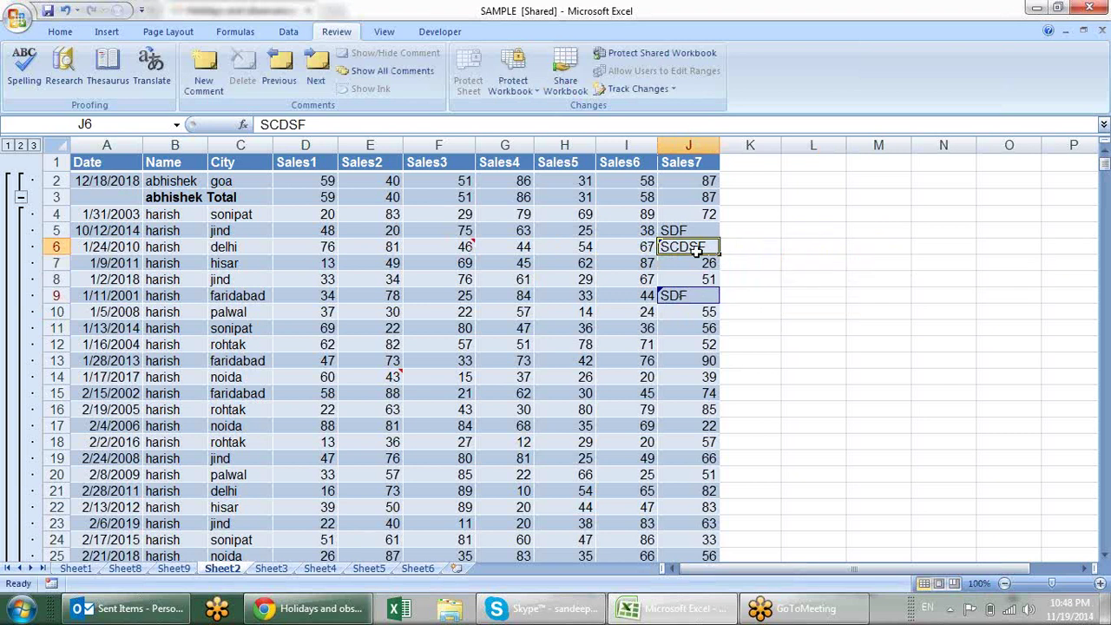
pyautogui.moveTo(675, 248)
pyautogui.moveTo(697, 296)
# - Accept all not-yet-reviewed tracked changes by the current user, keeping SCDSF in J6 and SDF in J9
pyautogui.click(658, 90)
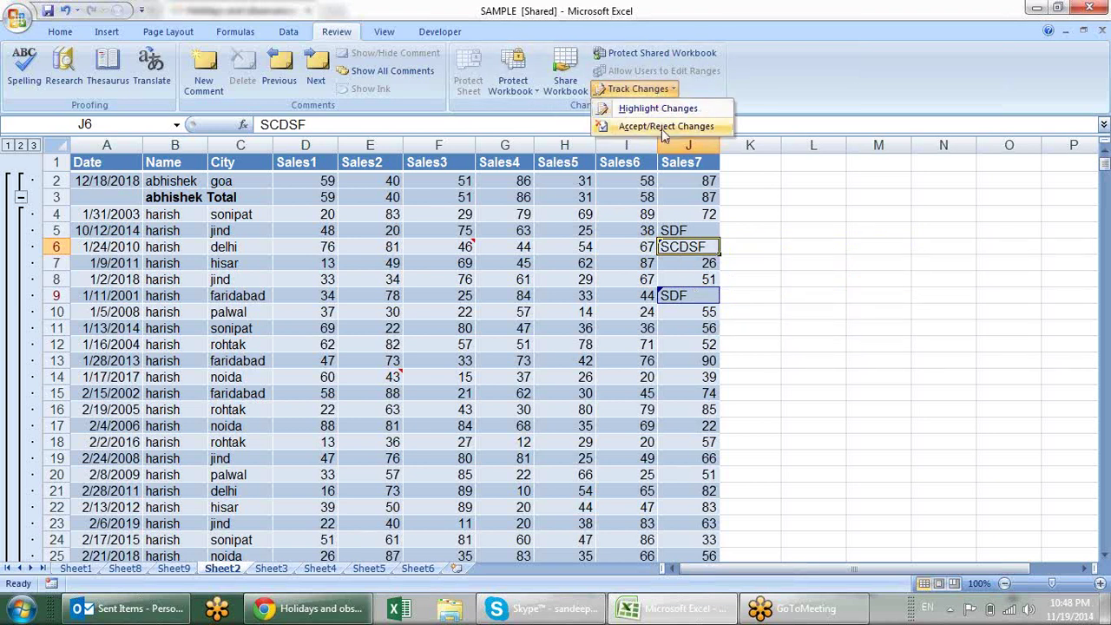
pyautogui.click(661, 126)
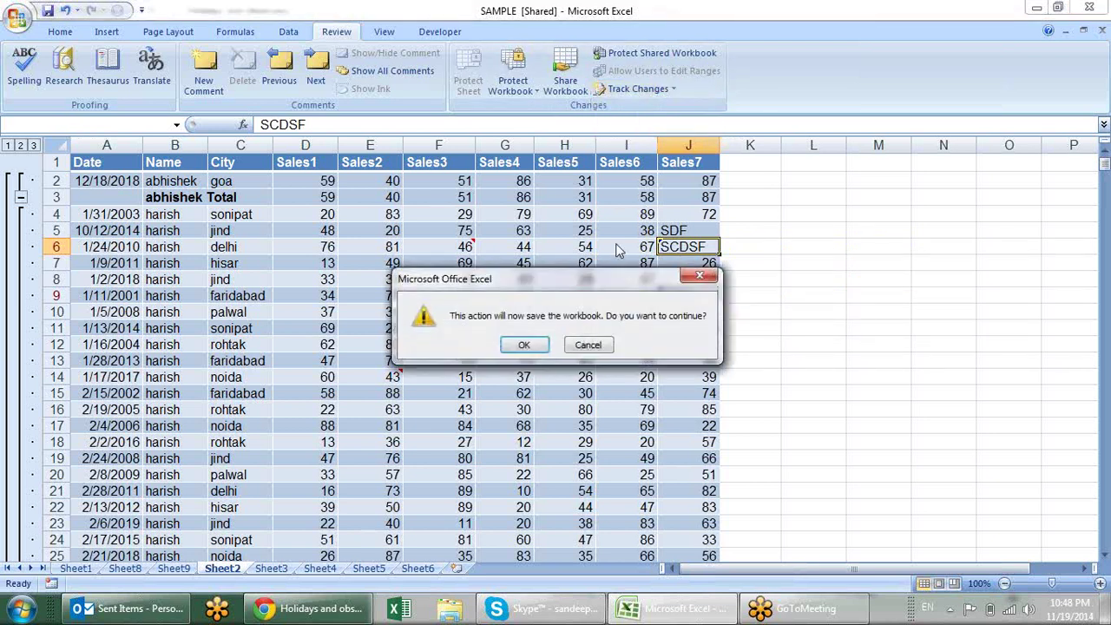
pyautogui.click(525, 346)
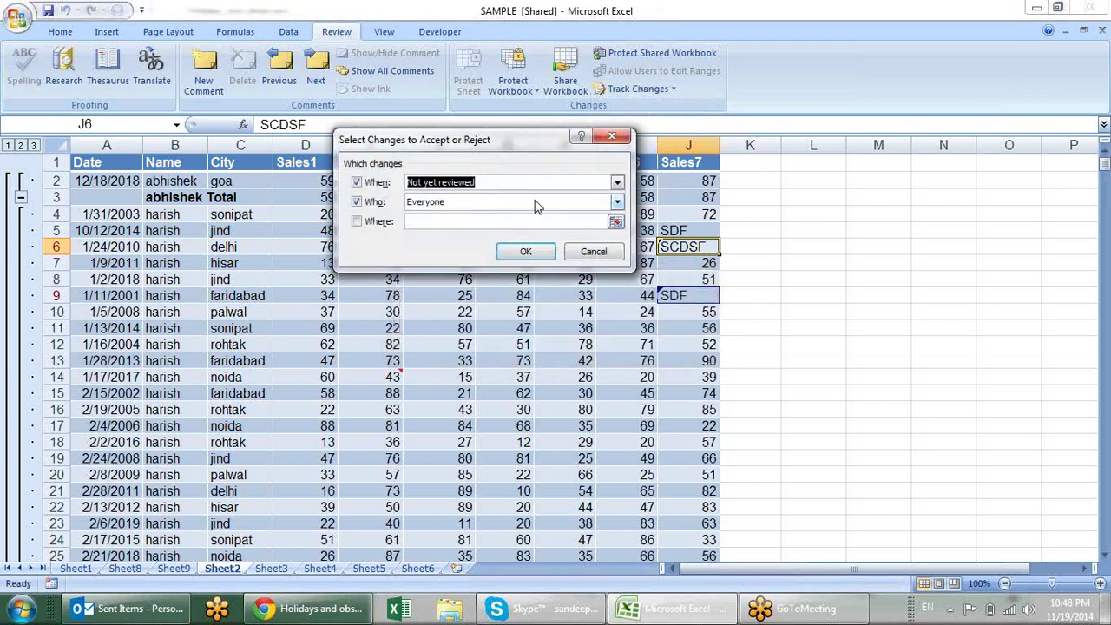
pyautogui.click(618, 184)
pyautogui.click(618, 183)
pyautogui.click(617, 202)
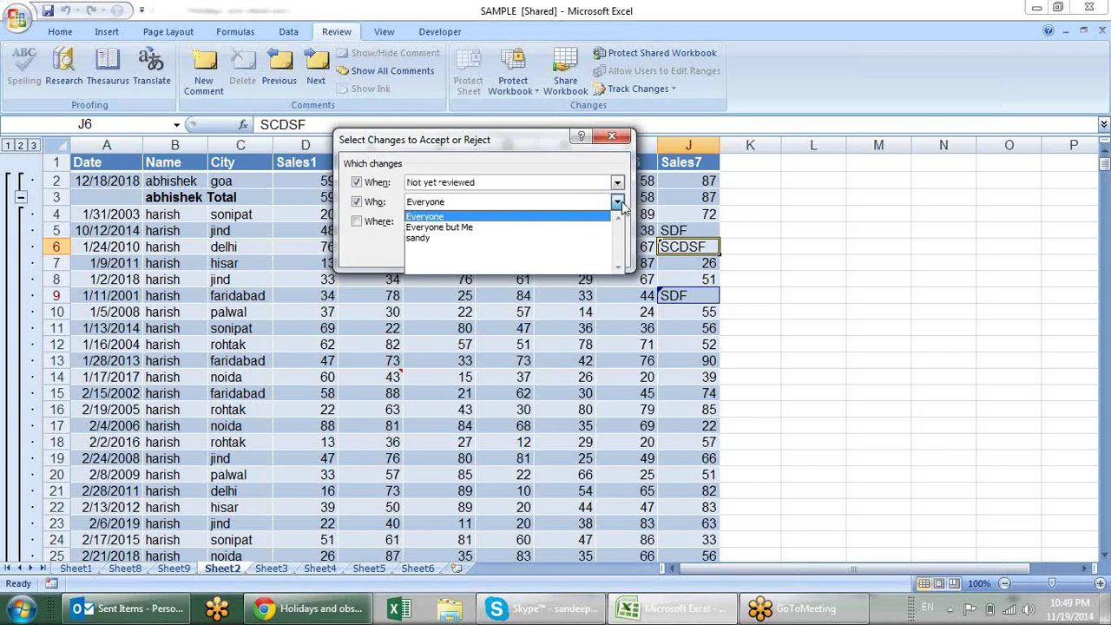
pyautogui.click(478, 238)
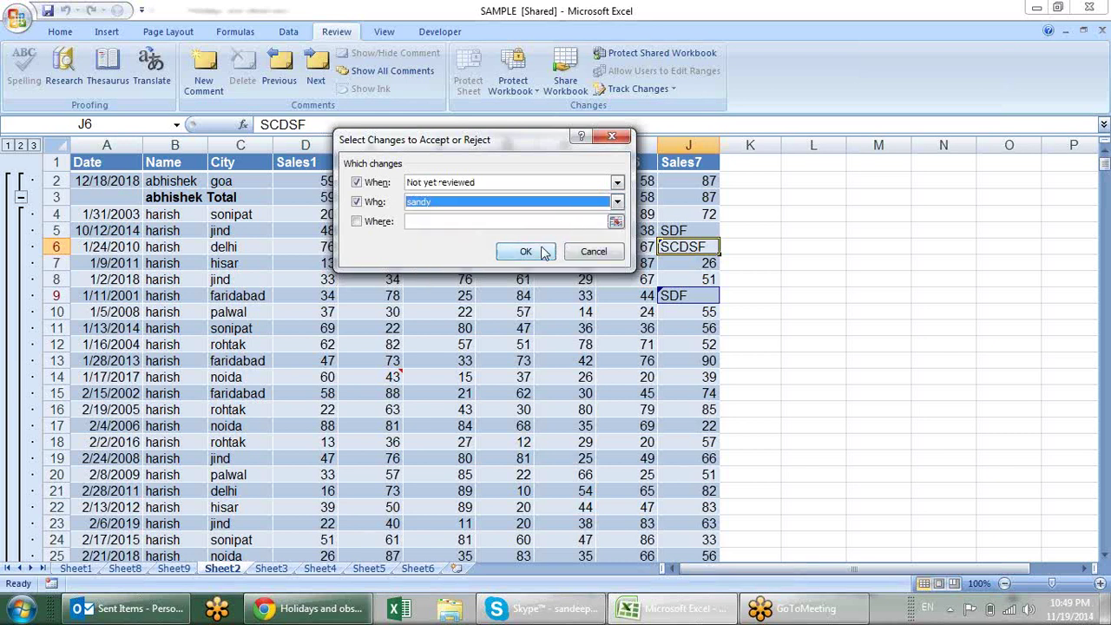
pyautogui.click(543, 251)
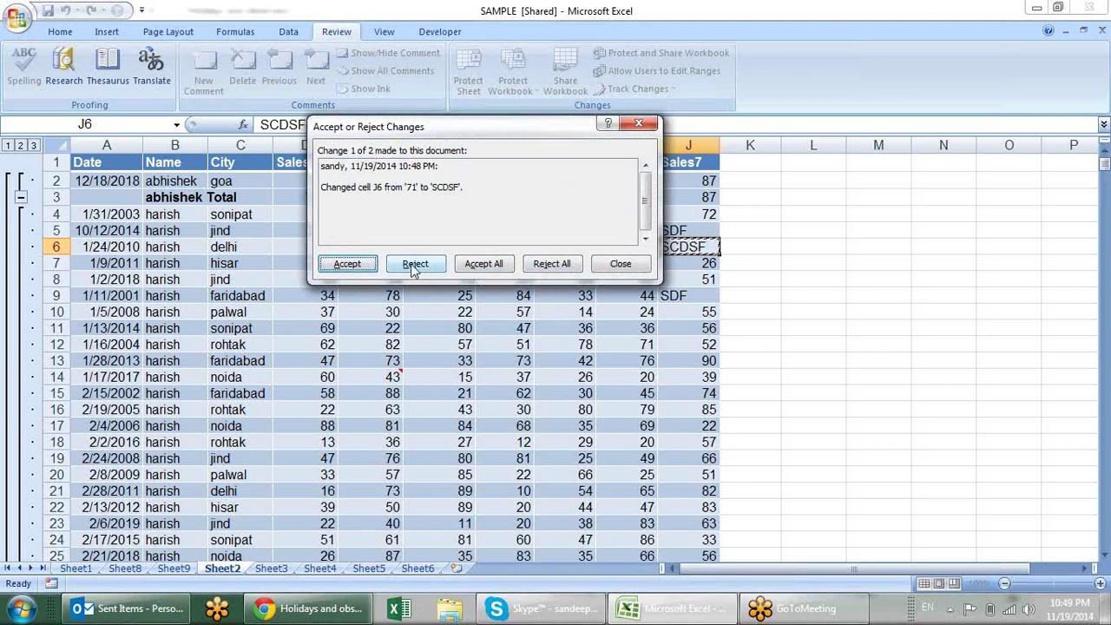
pyautogui.click(486, 265)
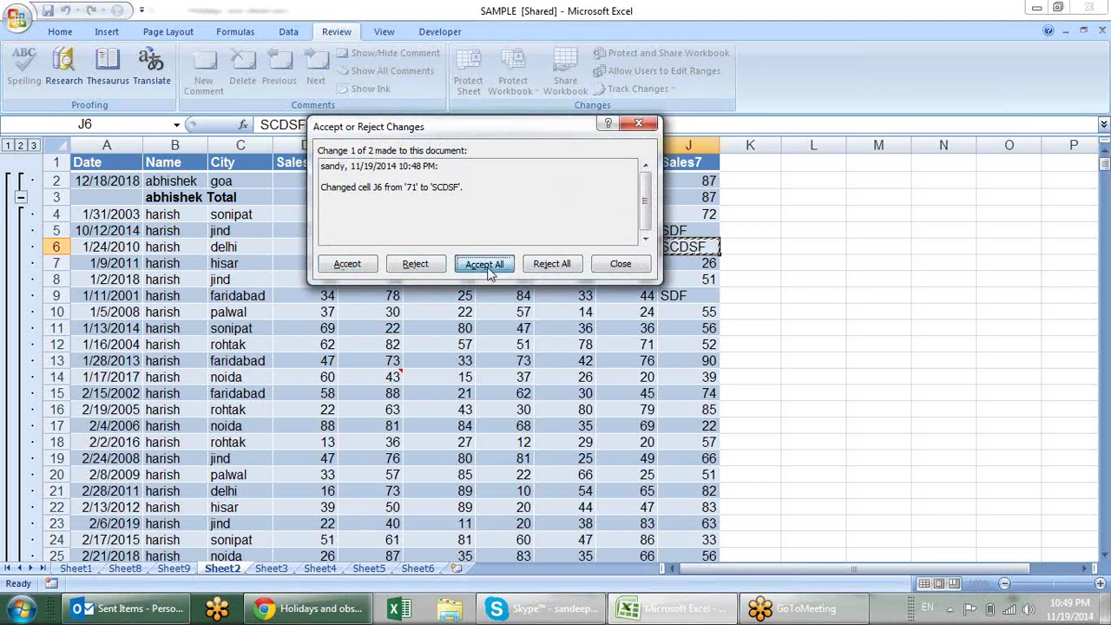
pyautogui.click(795, 258)
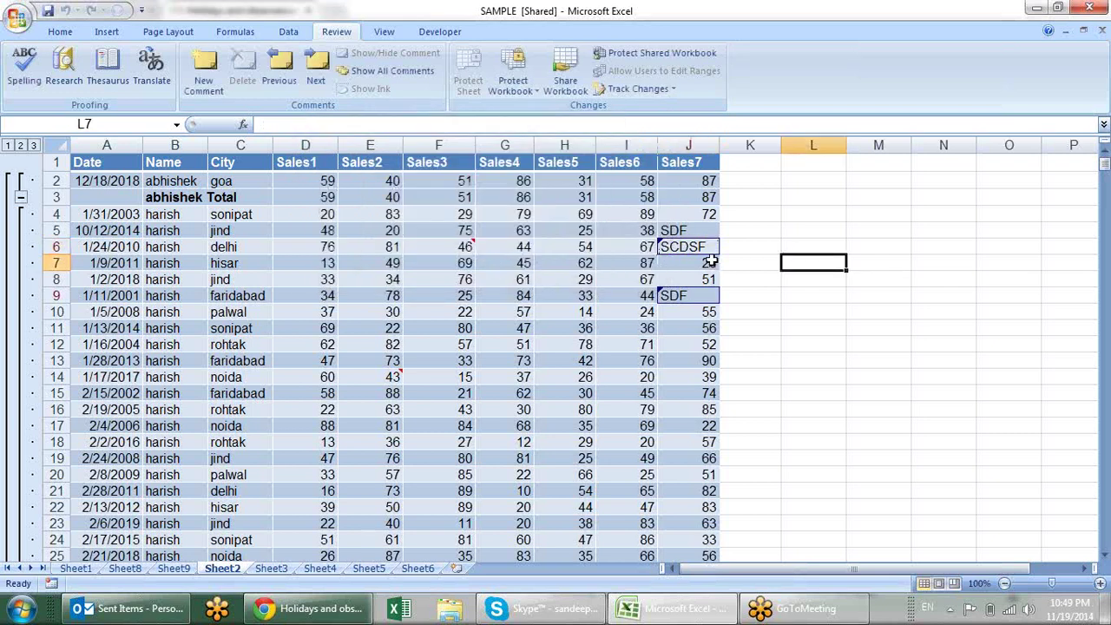
# - Turn off Track changes while editing so SAMPLE is no longer shared, then show the View ribbon
pyautogui.click(673, 88)
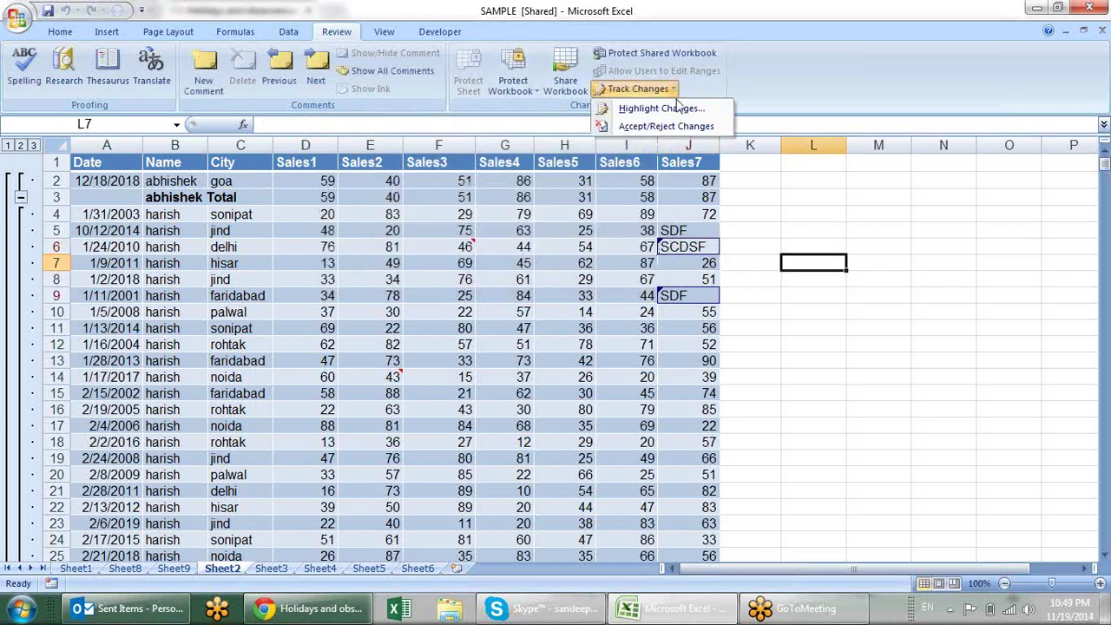
pyautogui.click(681, 117)
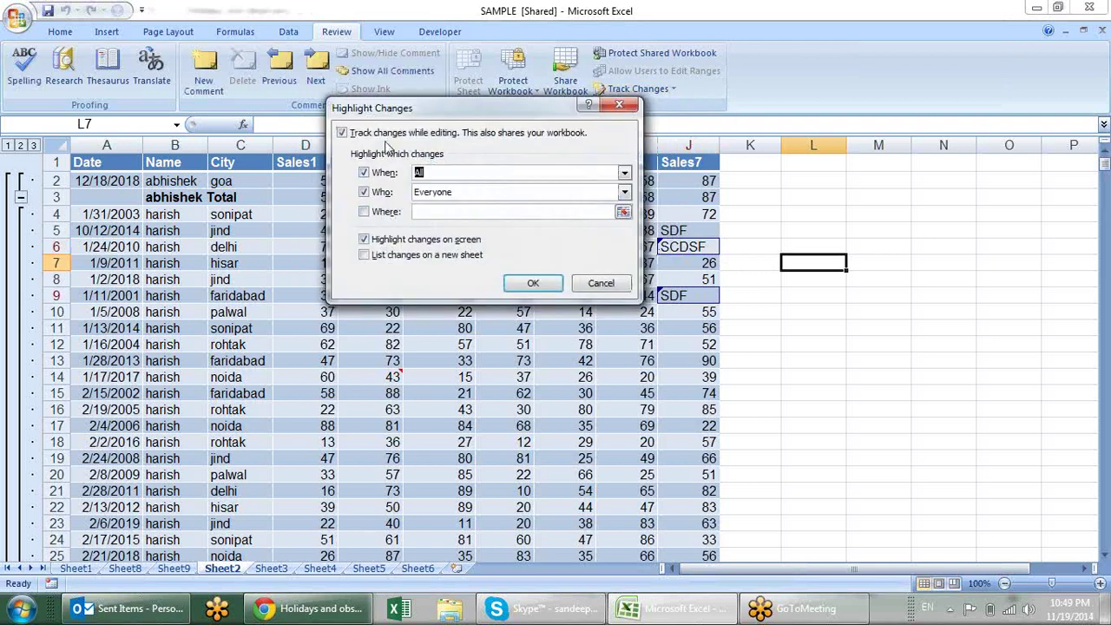
pyautogui.click(388, 139)
pyautogui.click(538, 285)
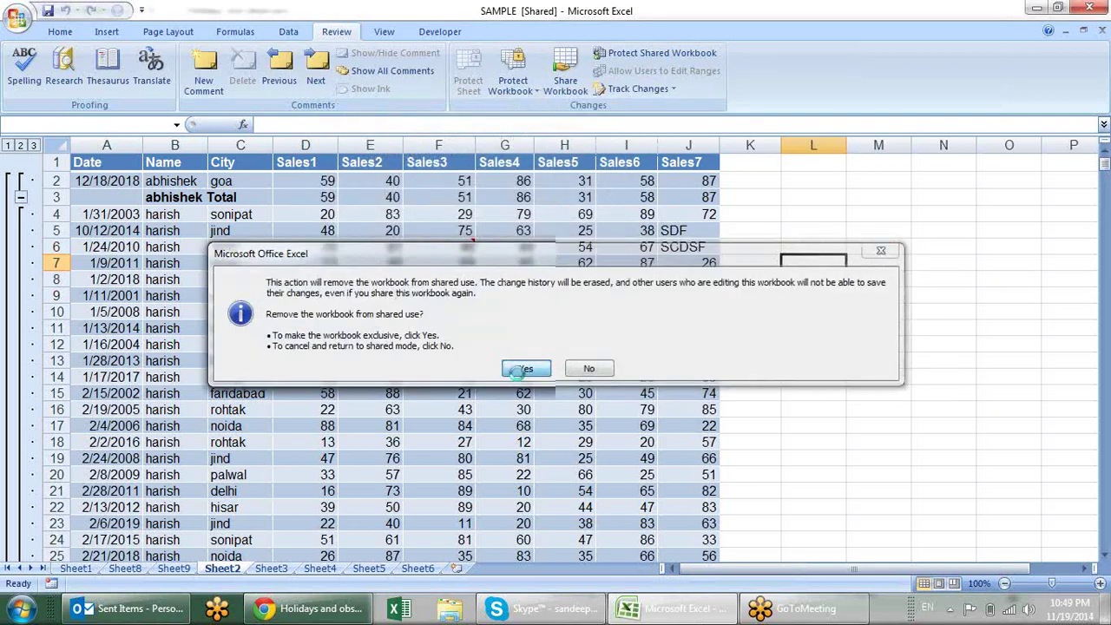
pyautogui.click(521, 369)
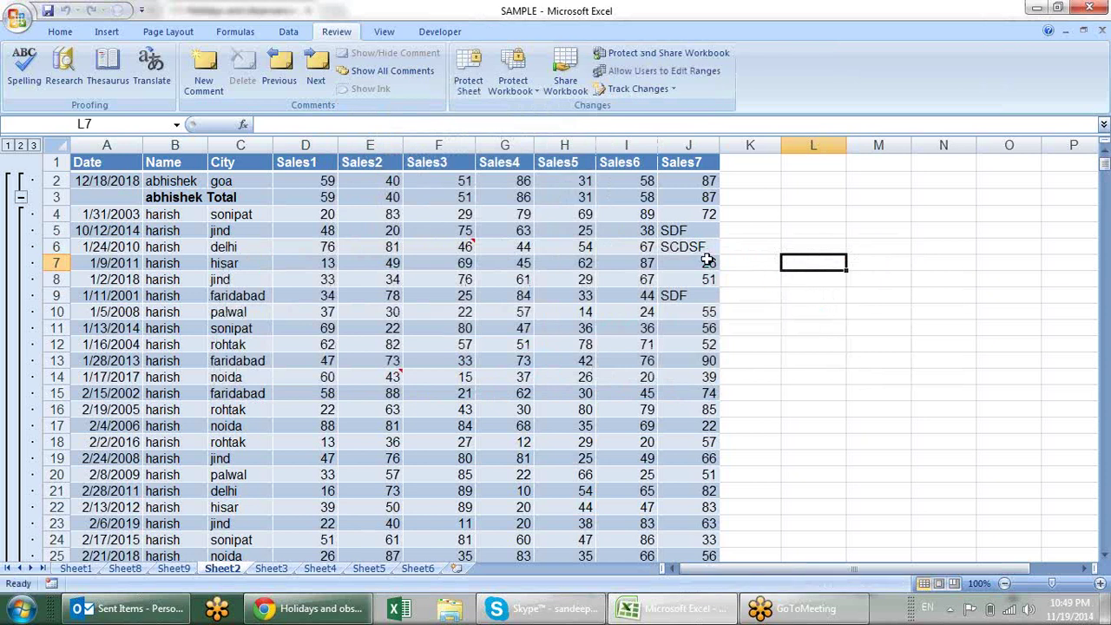
pyautogui.click(744, 315)
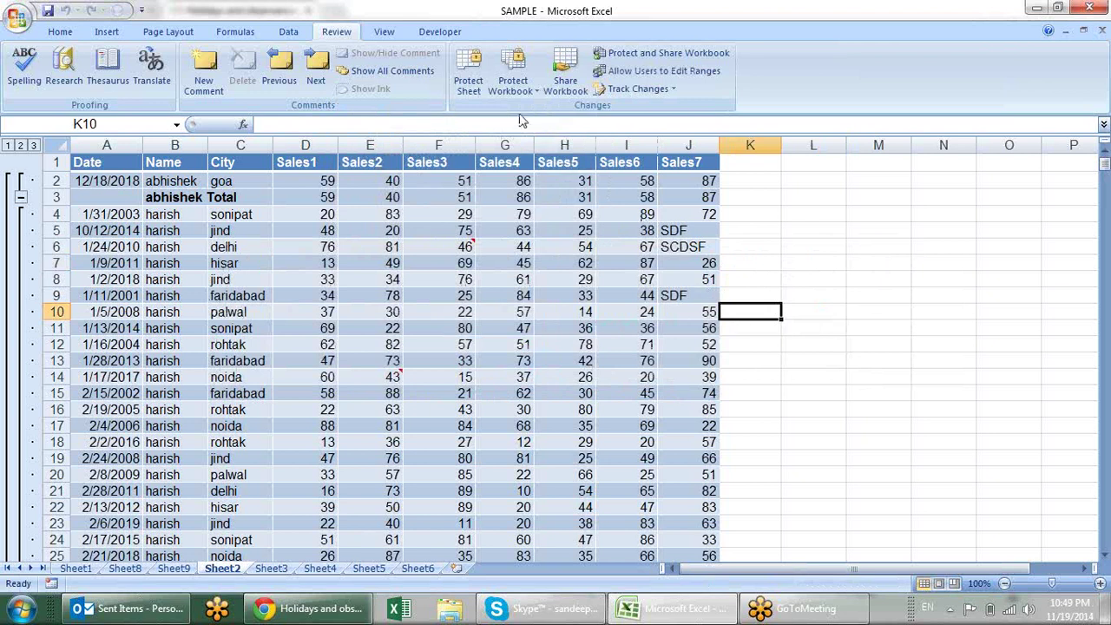
pyautogui.click(382, 33)
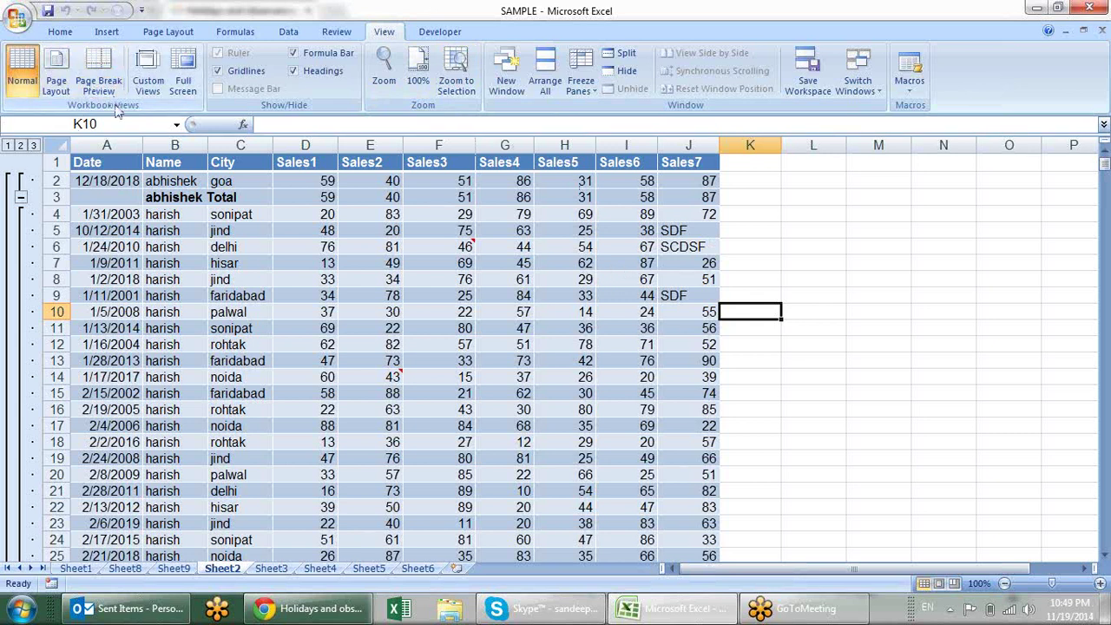
pyautogui.click(156, 86)
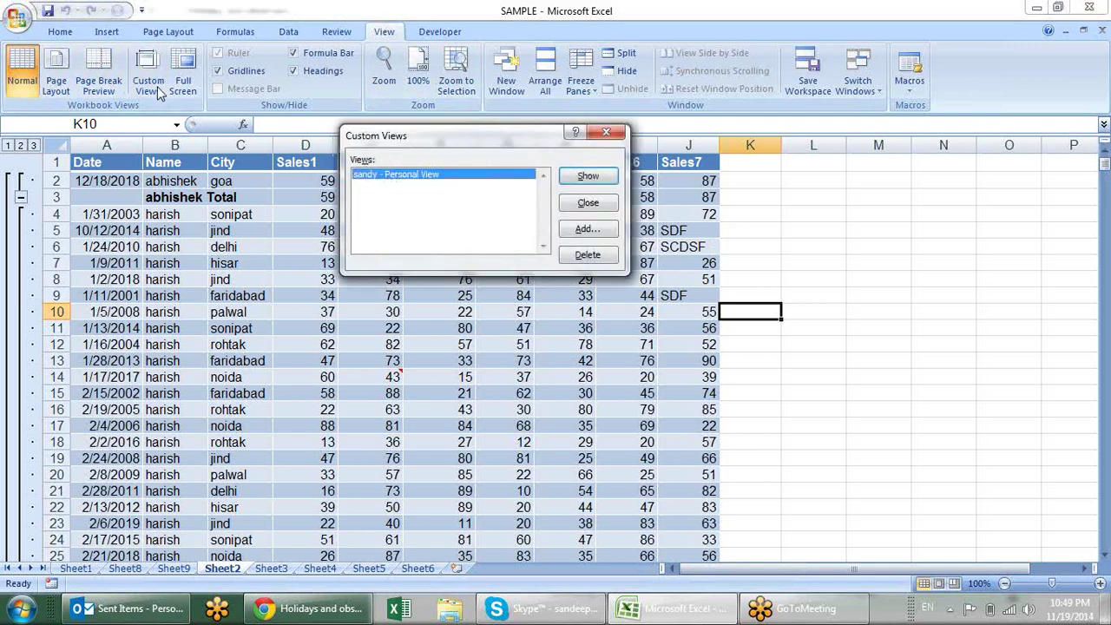
pyautogui.press('Escape')
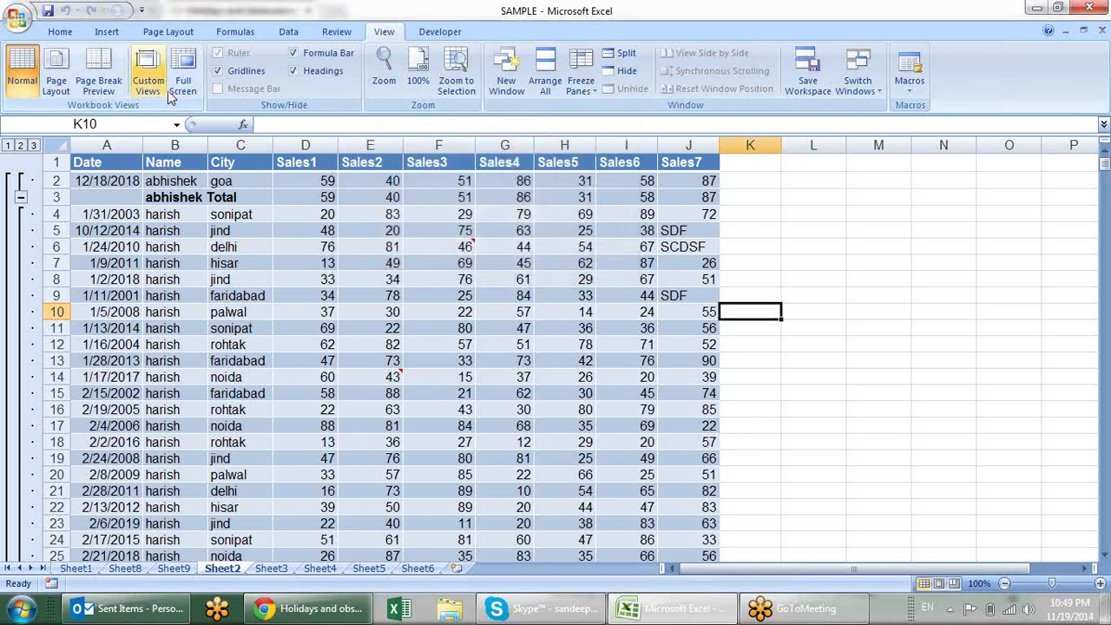
pyautogui.click(184, 79)
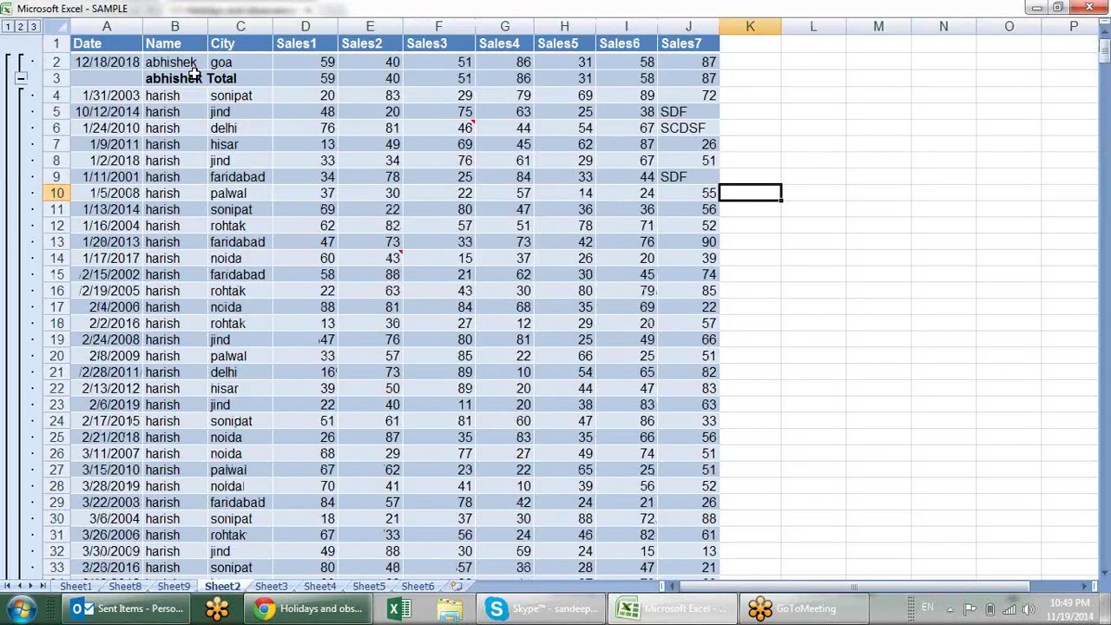
pyautogui.press('Escape')
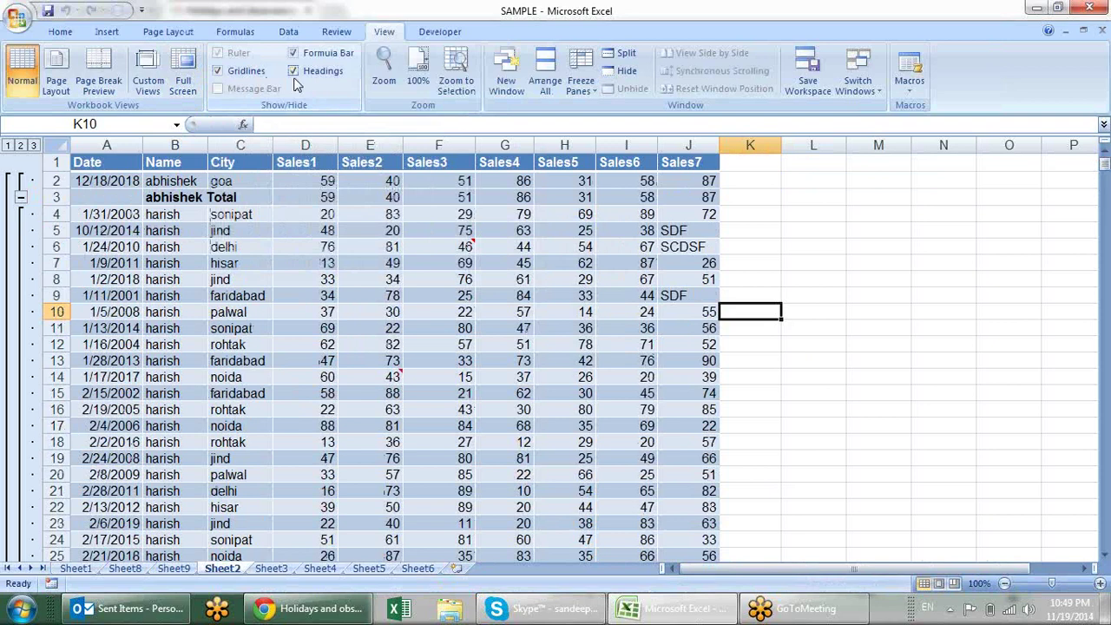
pyautogui.click(296, 77)
pyautogui.click(295, 76)
pyautogui.click(300, 56)
pyautogui.click(299, 56)
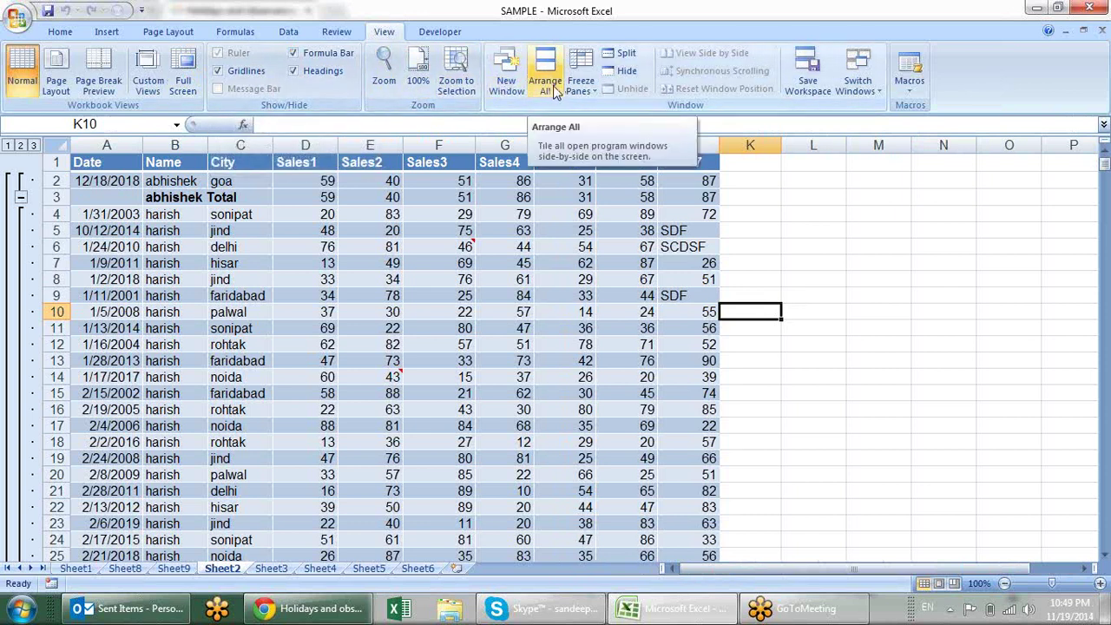
# - Tile the open windows with Arrange All and move the SAMPLE window down and right
pyautogui.click(553, 85)
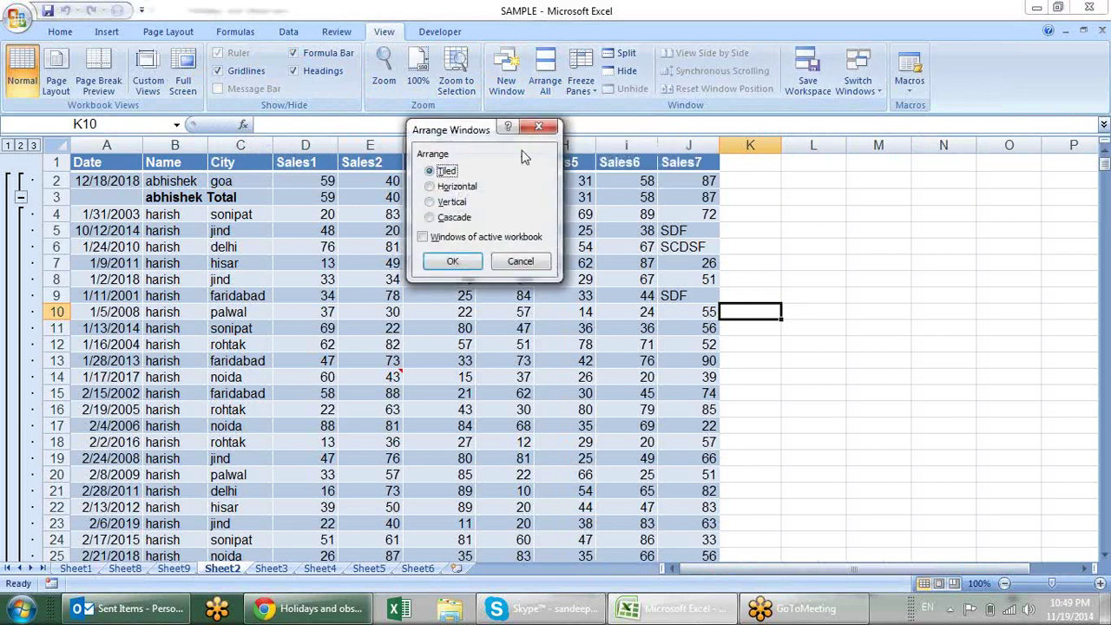
pyautogui.click(452, 261)
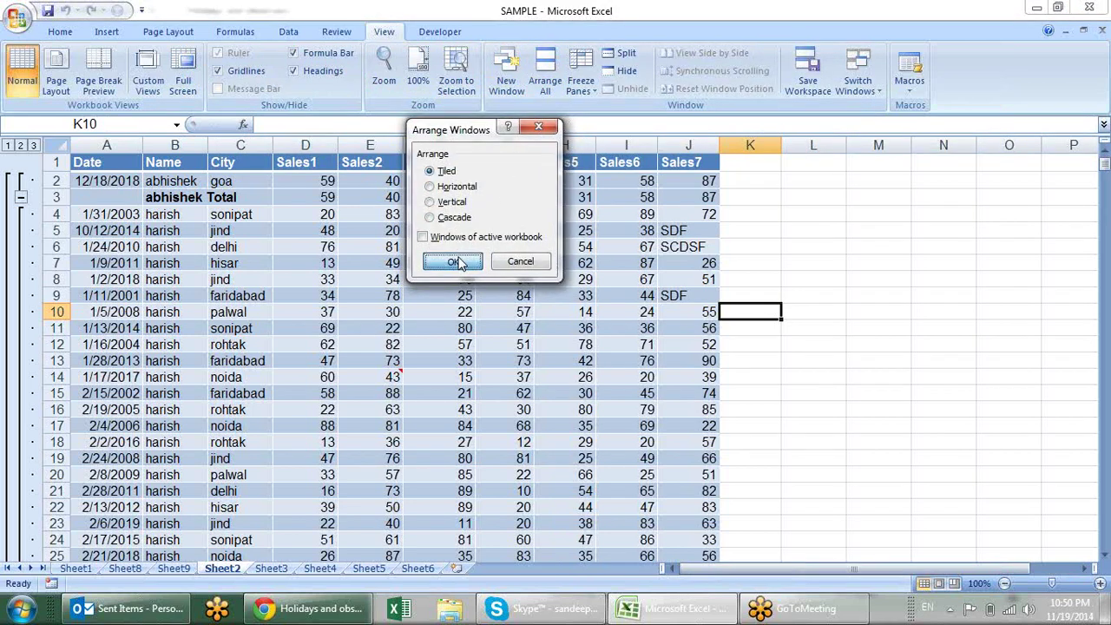
pyautogui.moveTo(137, 149); pyautogui.dragTo(232, 207)
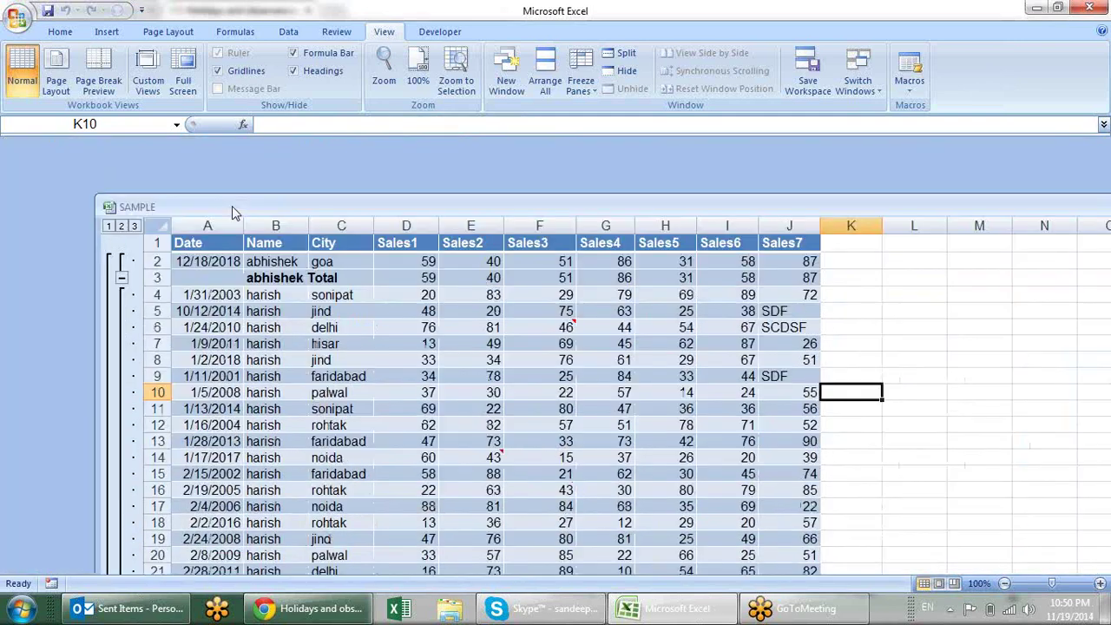
# - Create blank workbook Book2, tile it horizontally with SAMPLE, then maximize SAMPLE
pyautogui.hotkey('ctrl', 'n')
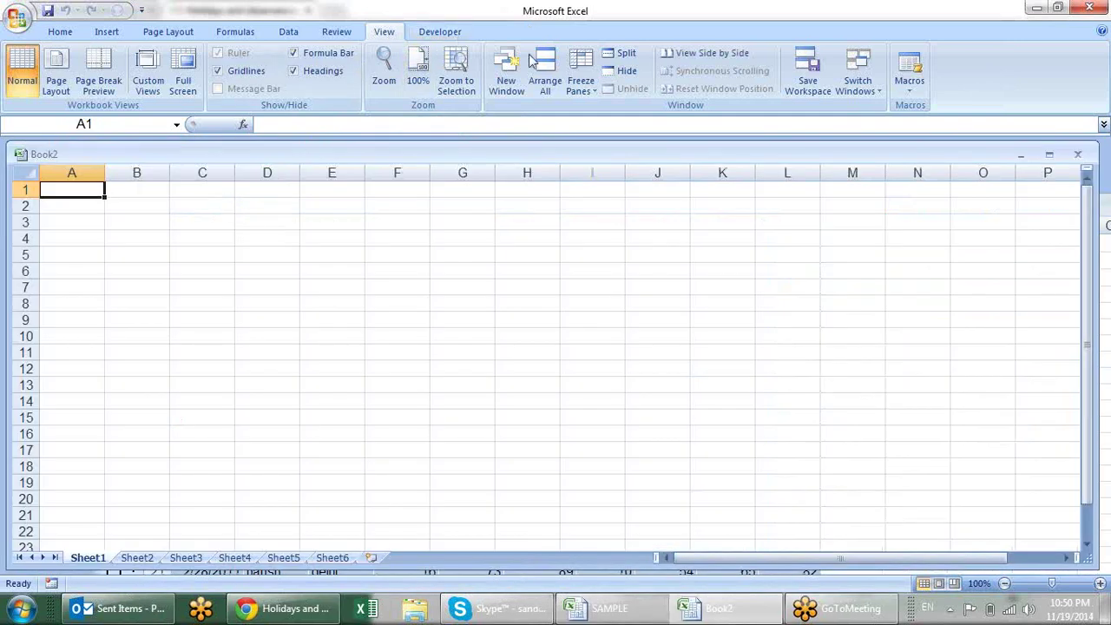
pyautogui.click(544, 92)
pyautogui.click(468, 189)
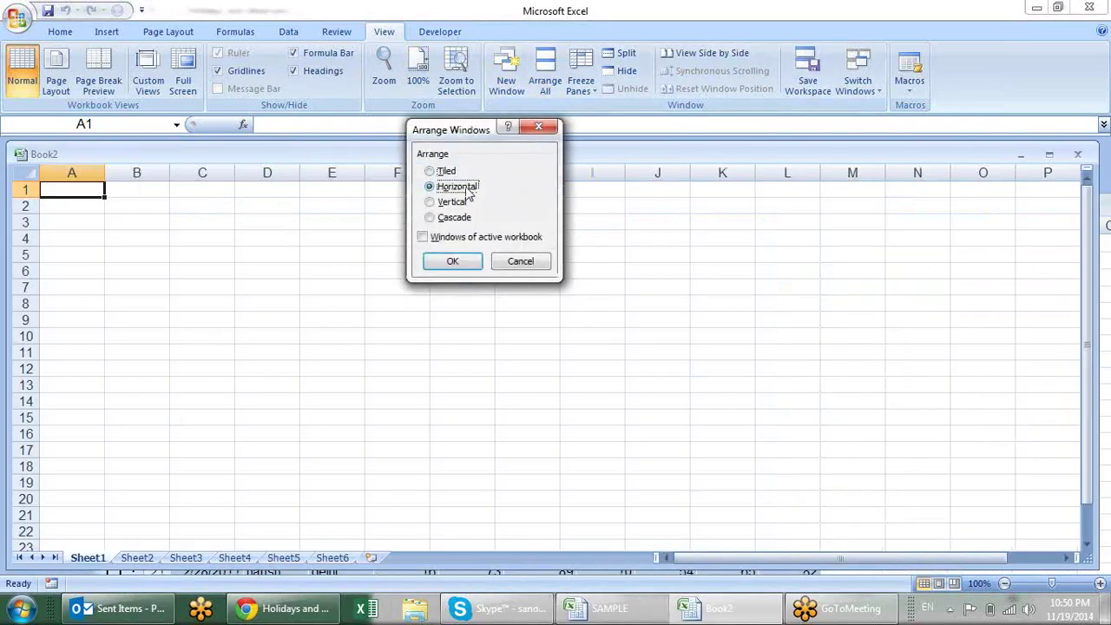
pyautogui.click(455, 260)
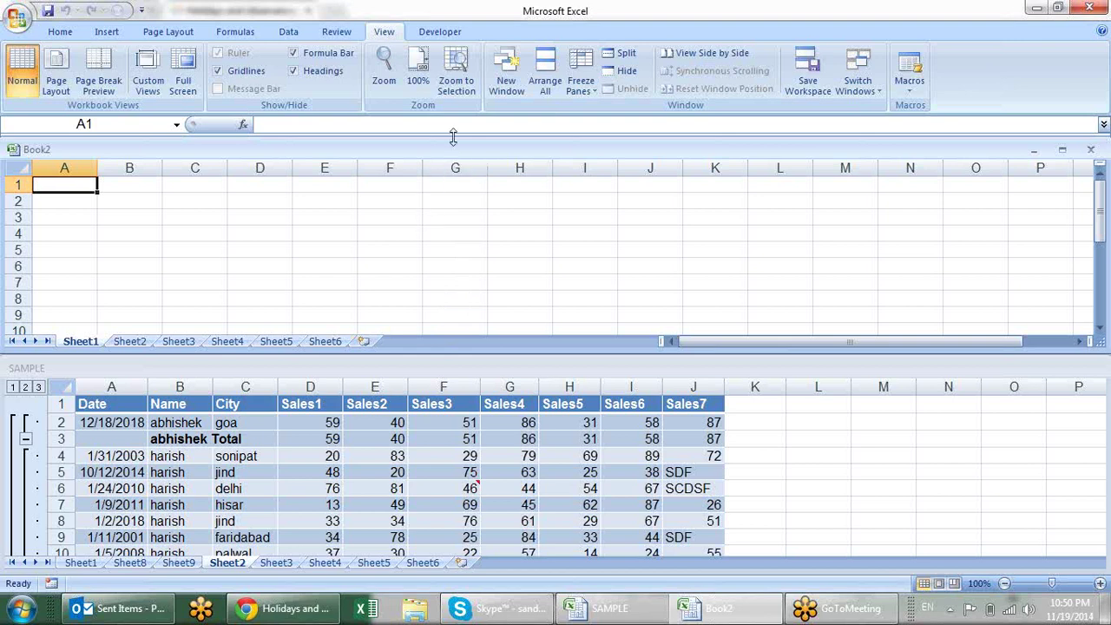
pyautogui.doubleClick(508, 368)
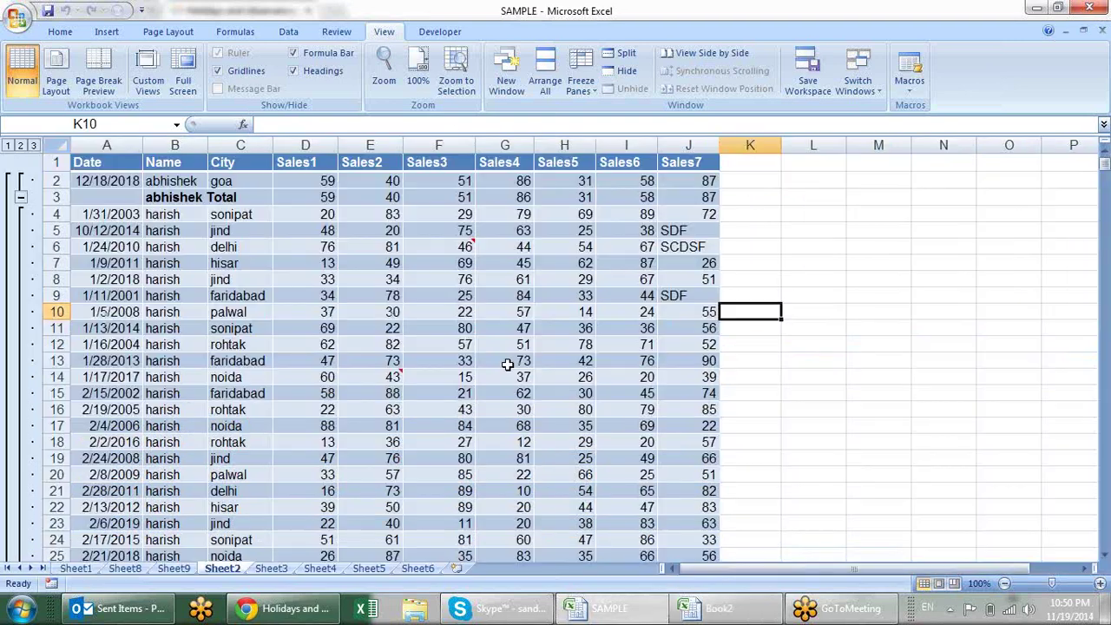
# - Freeze the header row by freezing panes at row 2
pyautogui.scroll(-4, 426, 248)
pyautogui.scroll(4, 427, 248)
pyautogui.moveTo(428, 251)
pyautogui.scroll(-4, 428, 251)
pyautogui.scroll(4, 411, 258)
pyautogui.click(58, 181)
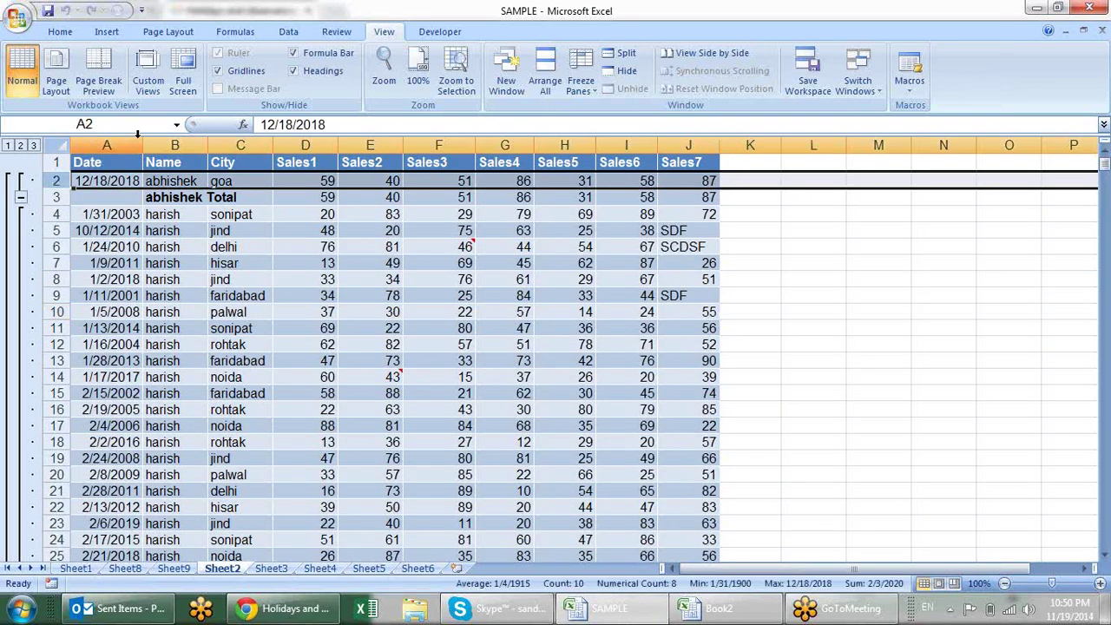
pyautogui.click(580, 76)
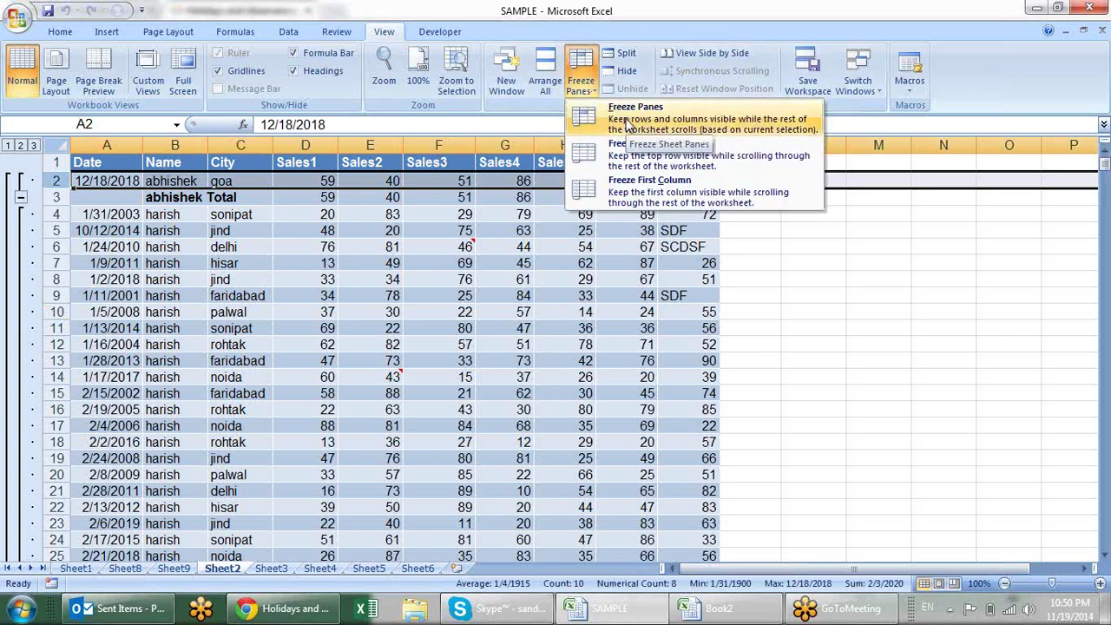
pyautogui.click(626, 124)
# - Scroll the data with the header row fixed, then unfreeze the panes
pyautogui.click(685, 247)
pyautogui.scroll(-3, 517, 276)
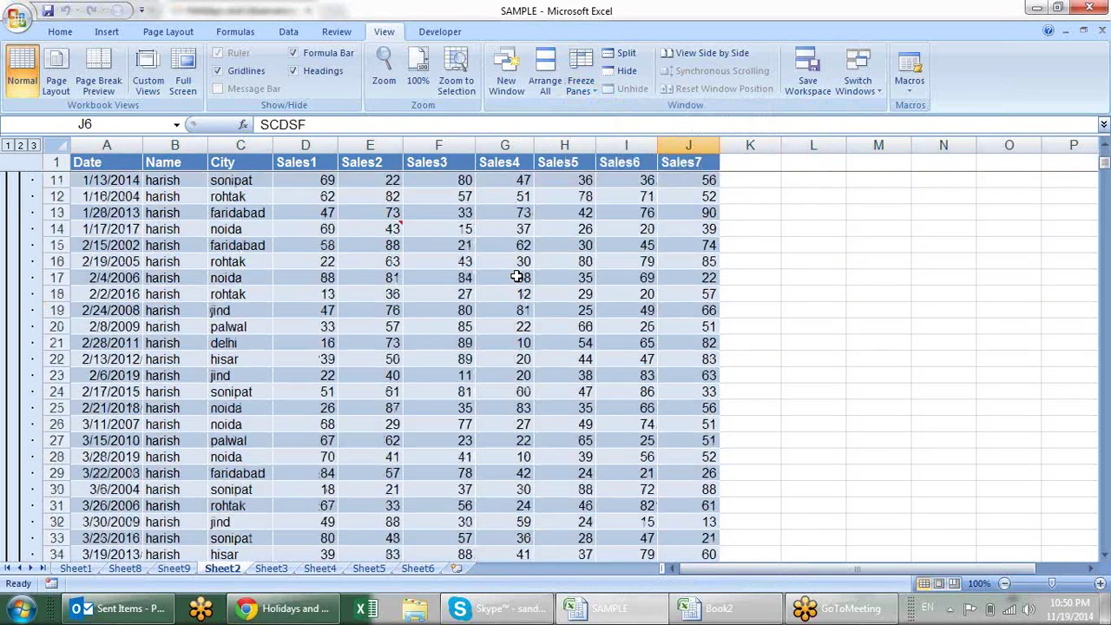
pyautogui.scroll(-6, 516, 276)
pyautogui.scroll(-5, 517, 276)
pyautogui.scroll(8, 516, 276)
pyautogui.scroll(6, 516, 276)
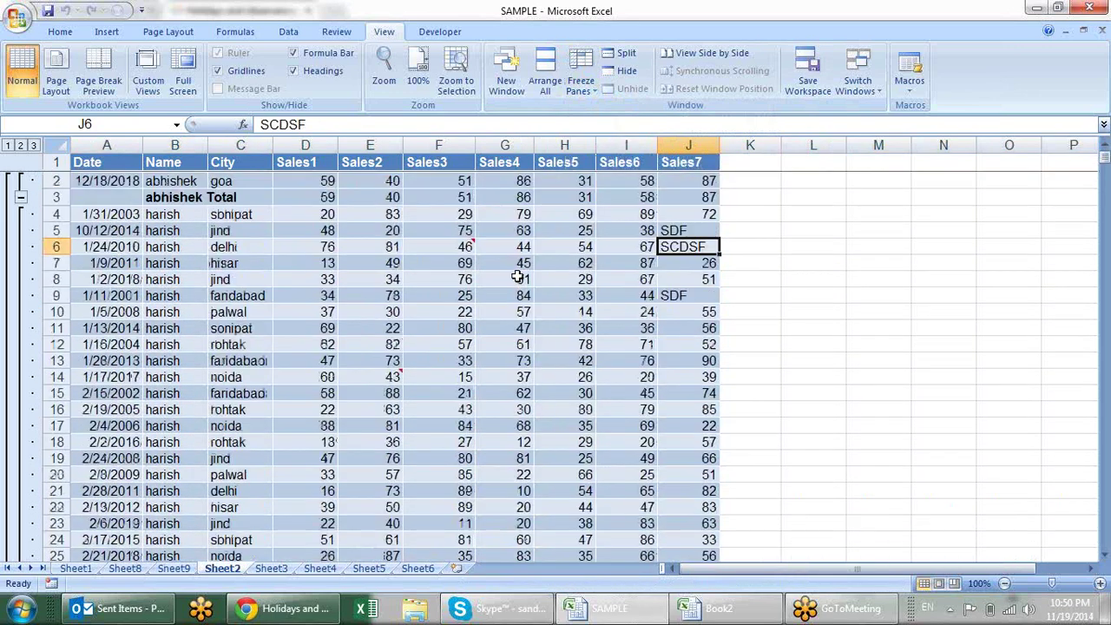
pyautogui.click(581, 78)
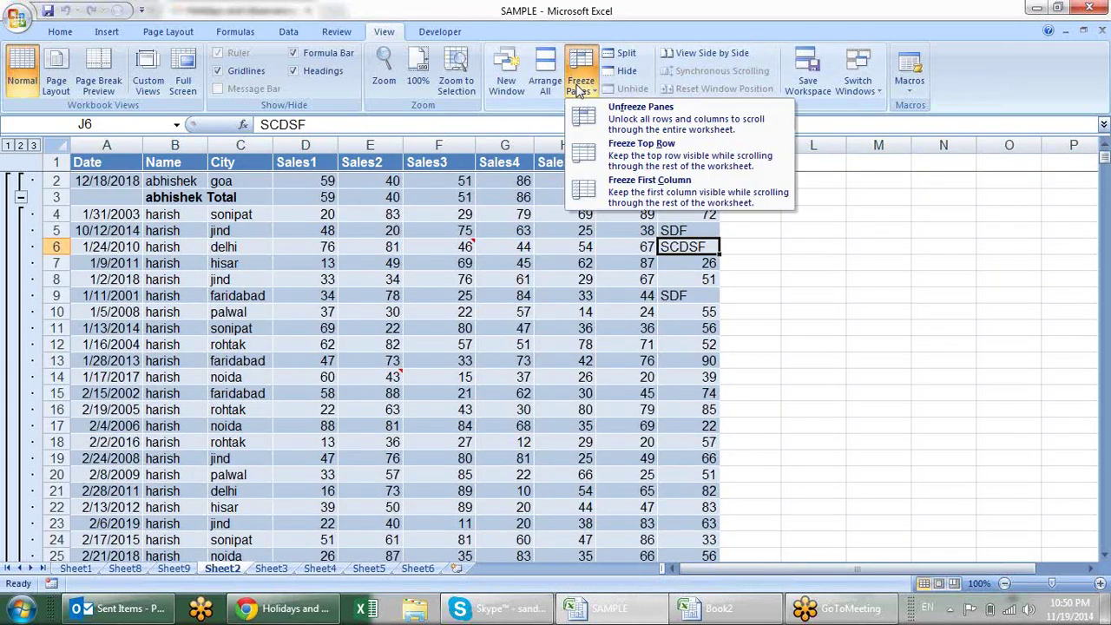
pyautogui.click(602, 131)
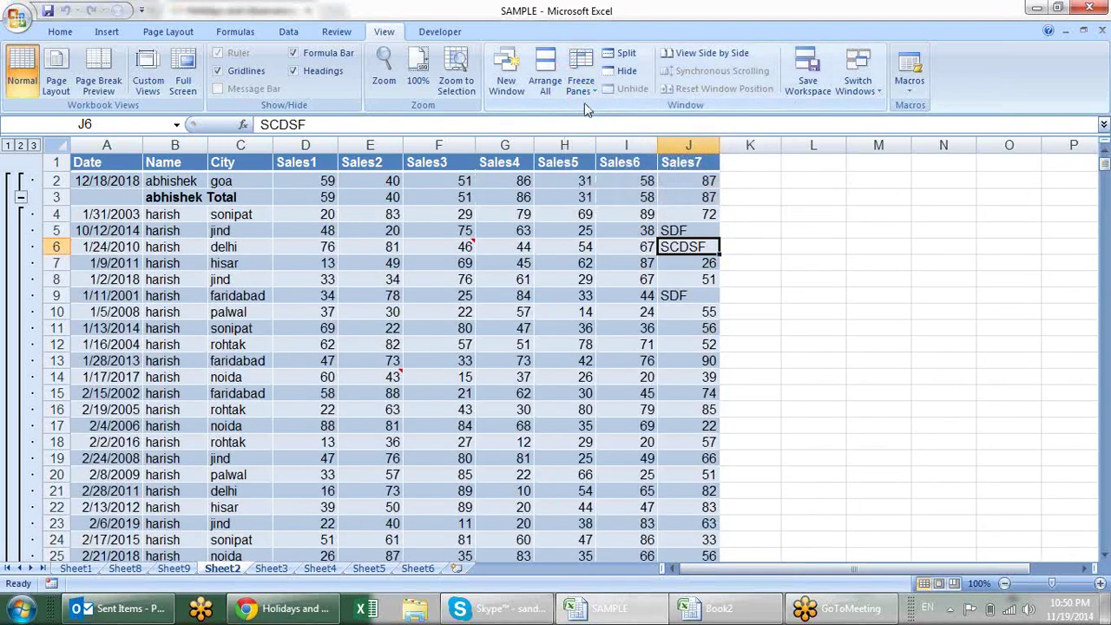
# - Freeze panes at B2 to fix the header row and Date column, browse, then unfreeze
pyautogui.click(187, 180)
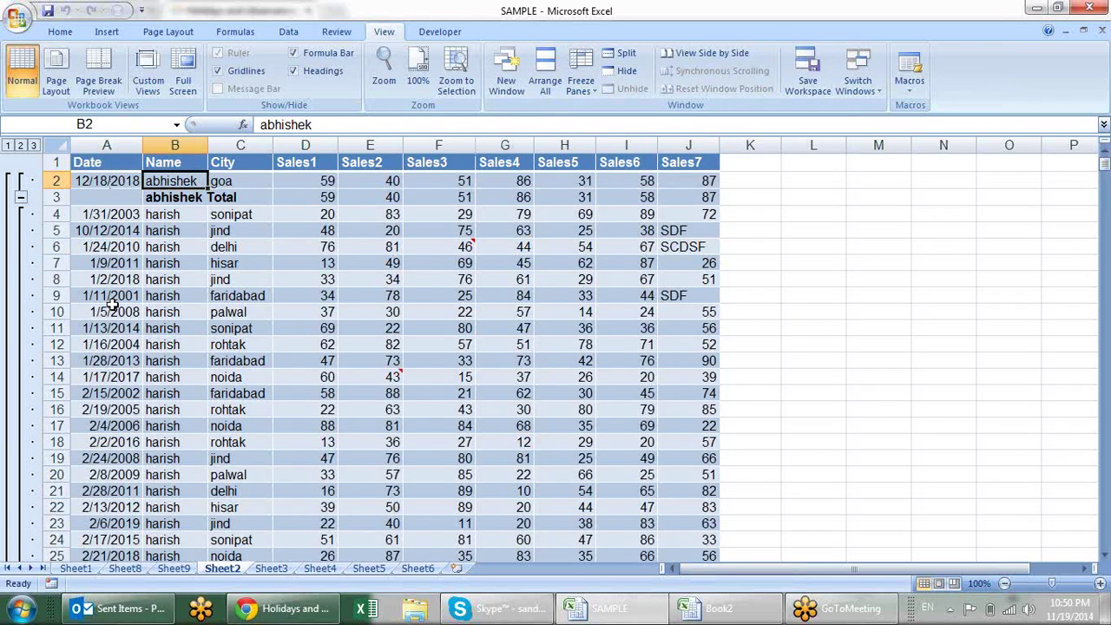
pyautogui.click(581, 87)
pyautogui.click(591, 116)
pyautogui.scroll(-5, 342, 256)
pyautogui.scroll(-5, 345, 259)
pyautogui.scroll(2, 346, 259)
pyautogui.scroll(1, 391, 270)
pyautogui.moveTo(766, 566); pyautogui.dragTo(879, 568)
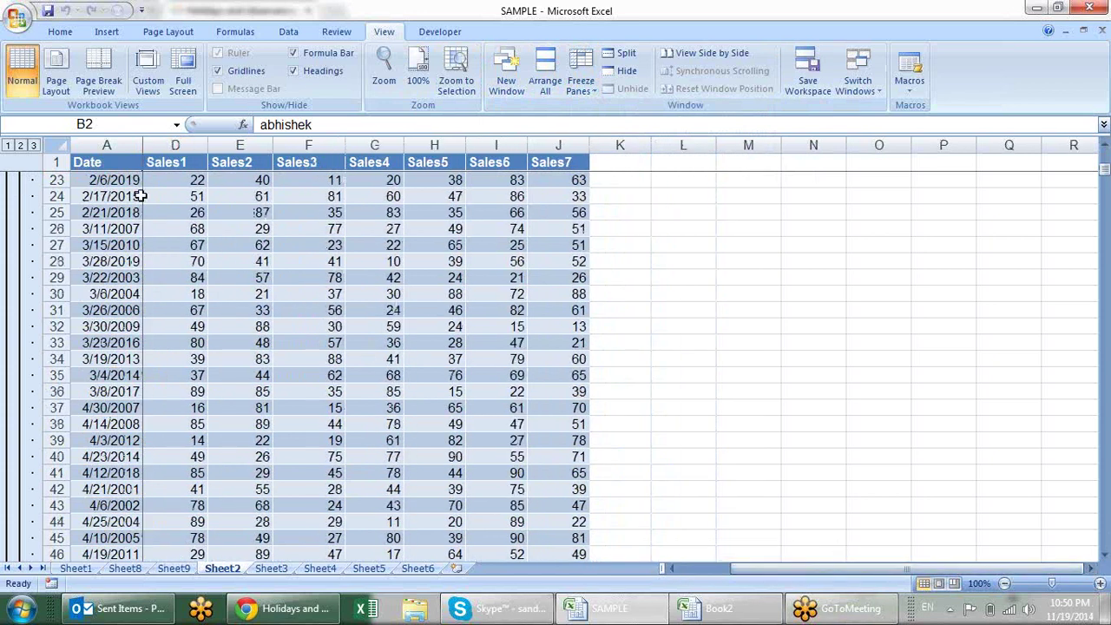
pyautogui.moveTo(759, 568); pyautogui.dragTo(730, 568)
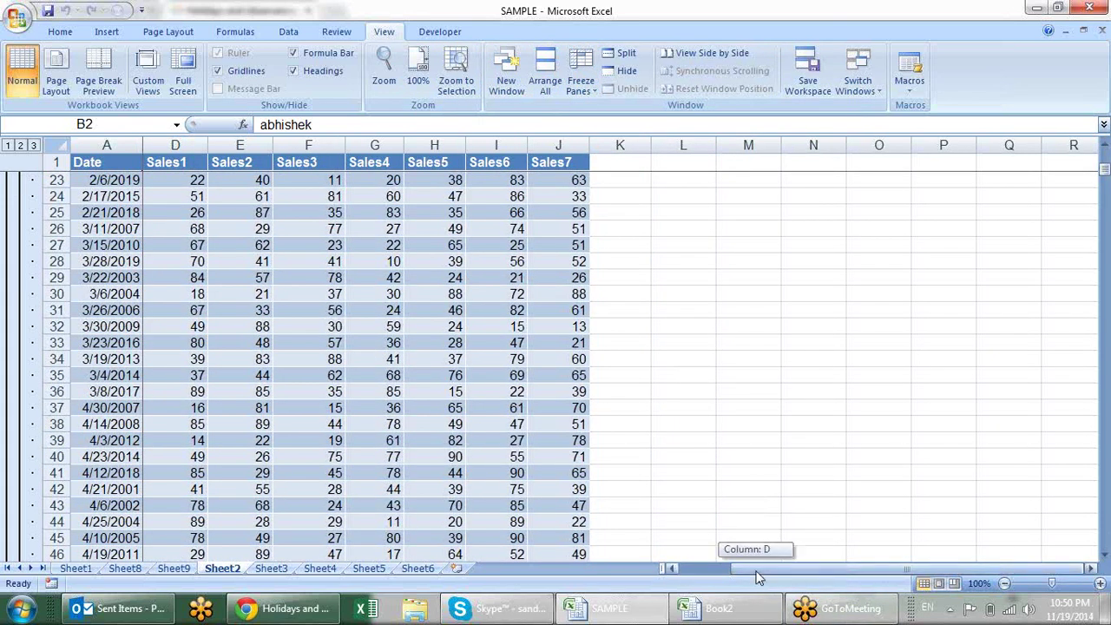
pyautogui.click(581, 82)
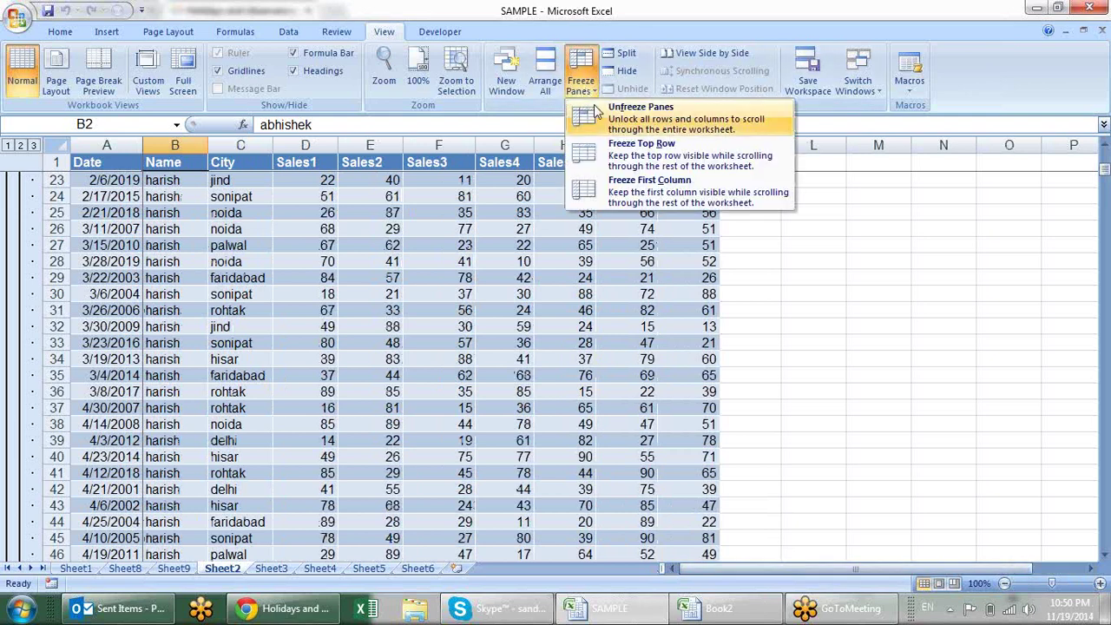
pyautogui.click(610, 116)
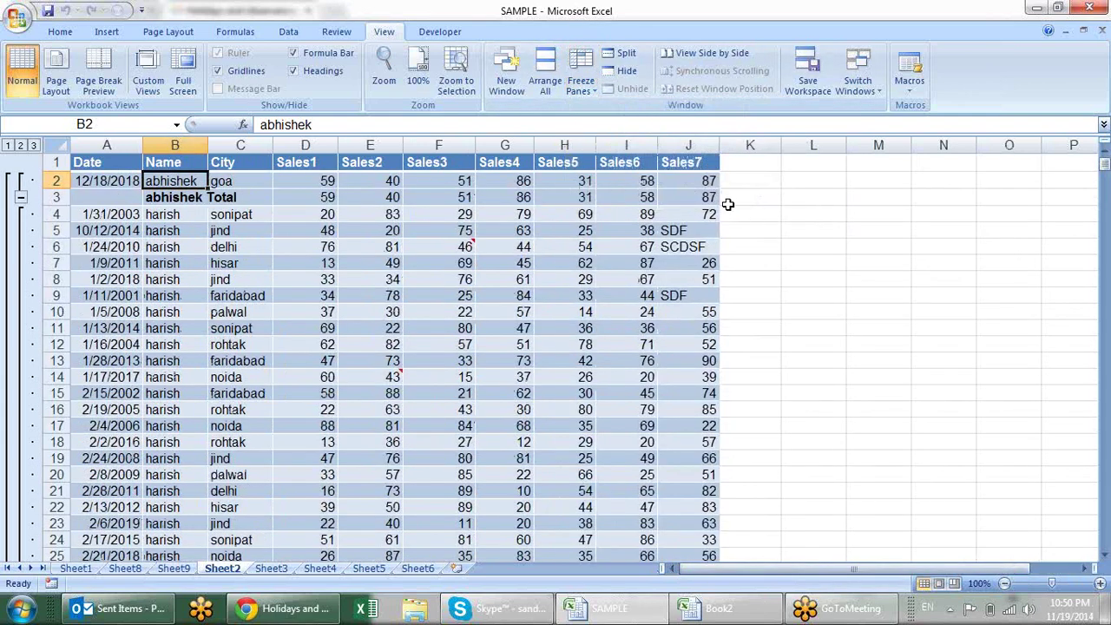
# - Split the sheet into four panes with bars below row 15 and after column H
pyautogui.click(623, 57)
pyautogui.moveTo(516, 174); pyautogui.dragTo(490, 402)
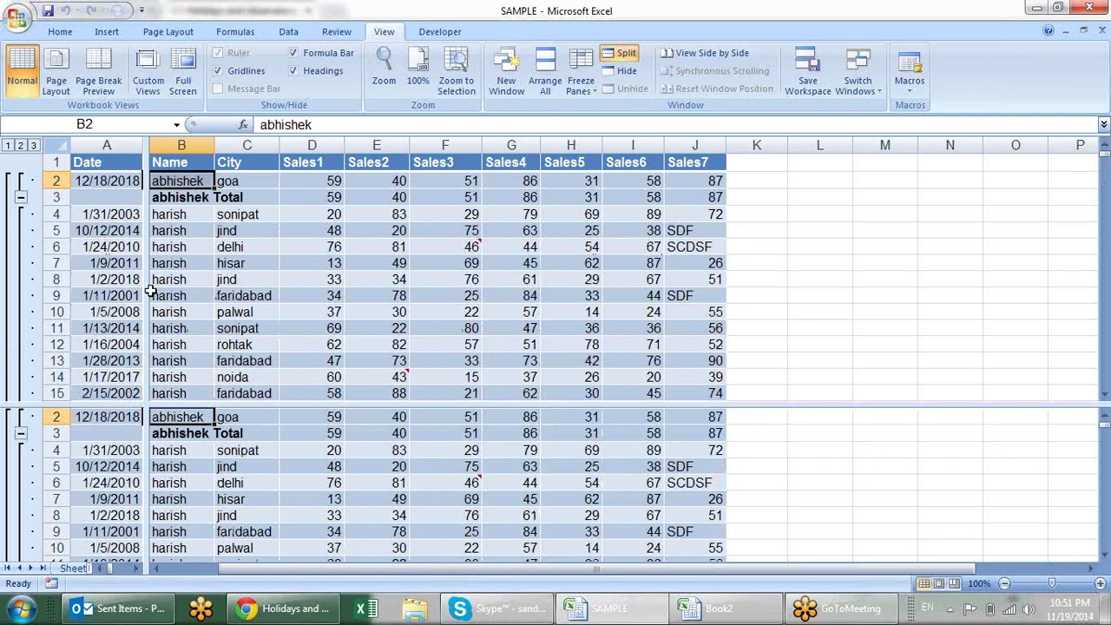
pyautogui.moveTo(148, 291); pyautogui.dragTo(599, 359)
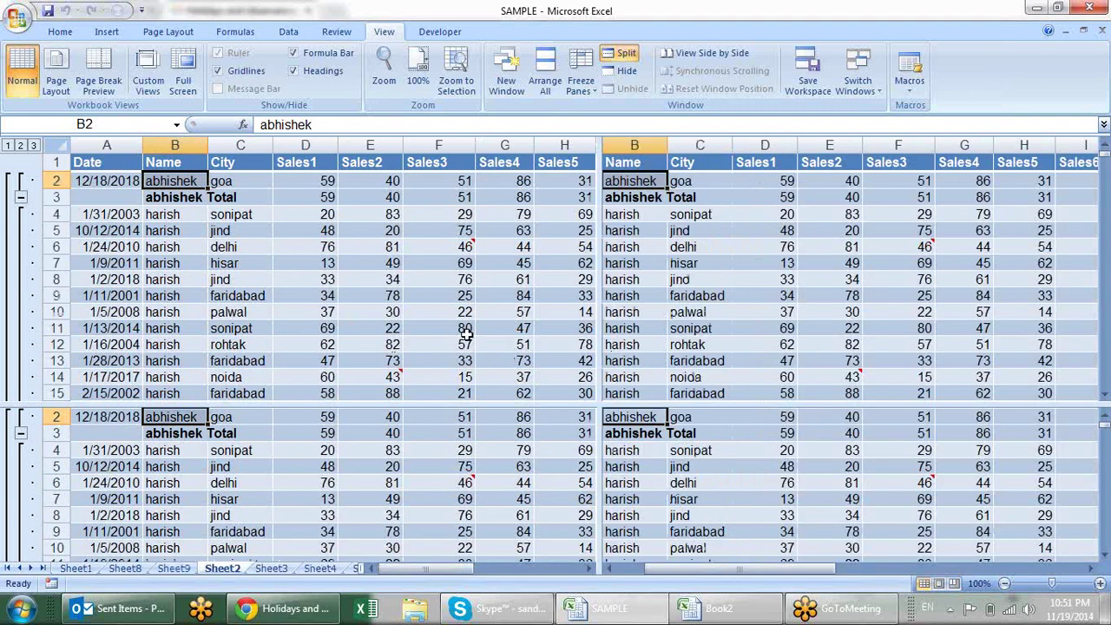
# - Scroll the panes independently to view different parts of the sales table
pyautogui.click(347, 466)
pyautogui.scroll(-4, 339, 448)
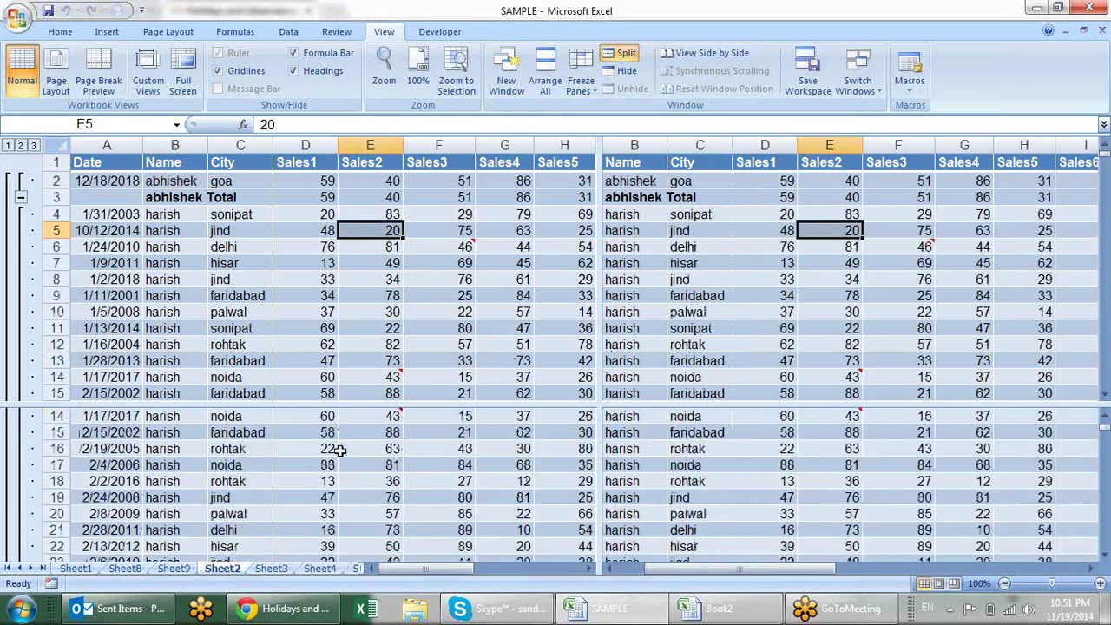
pyautogui.scroll(-3, 339, 449)
pyautogui.scroll(-7, 340, 449)
pyautogui.click(369, 295)
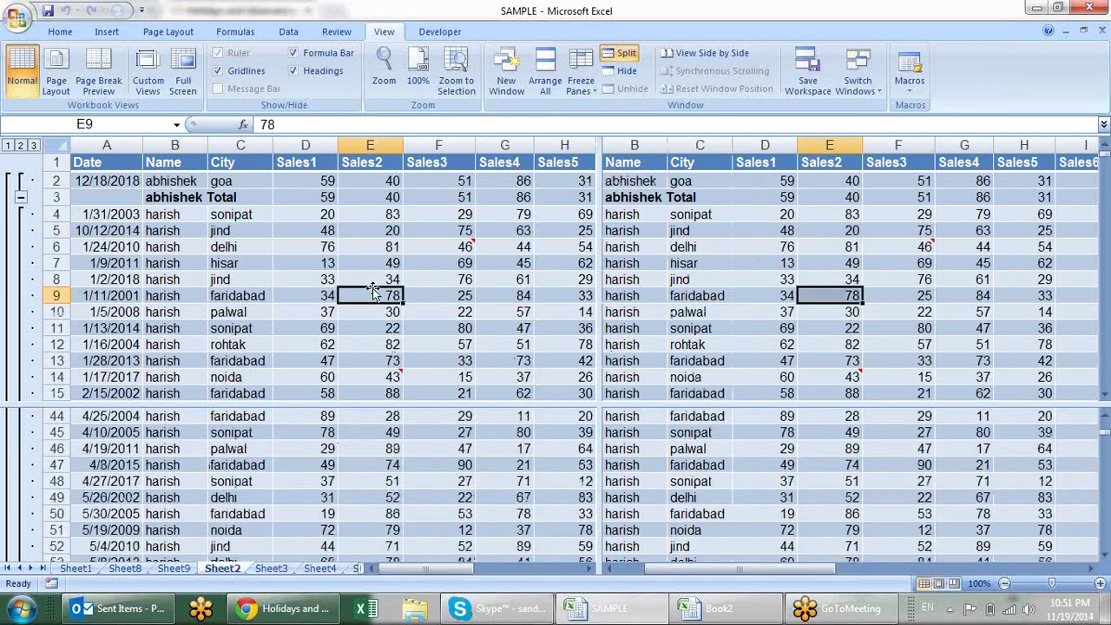
pyautogui.scroll(-4, 372, 289)
pyautogui.scroll(-5, 373, 289)
pyautogui.scroll(8, 372, 289)
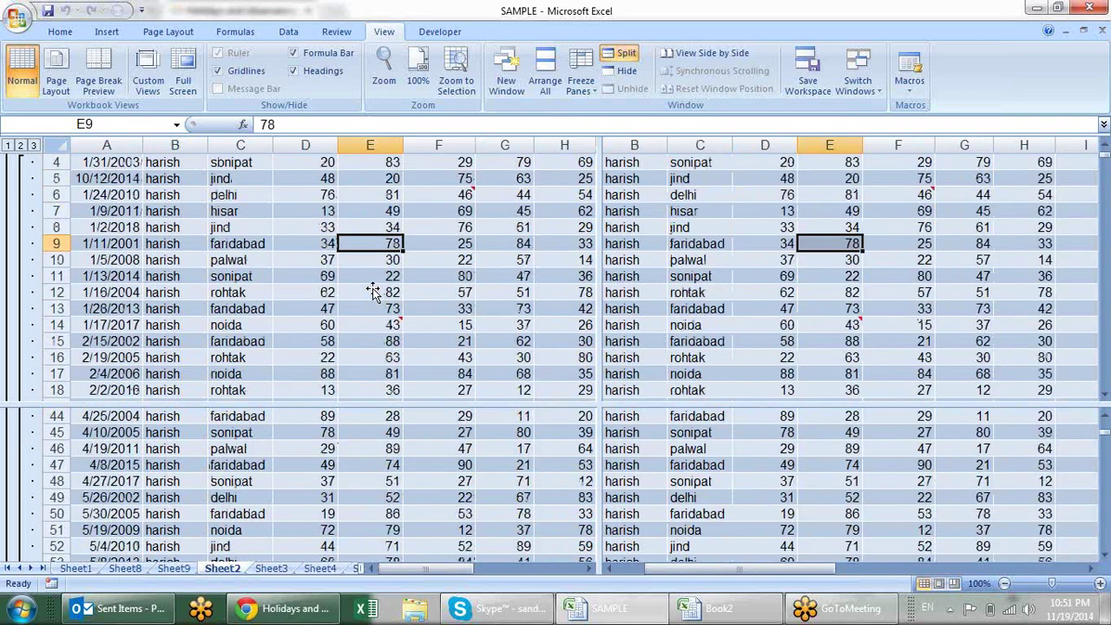
pyautogui.scroll(1, 373, 289)
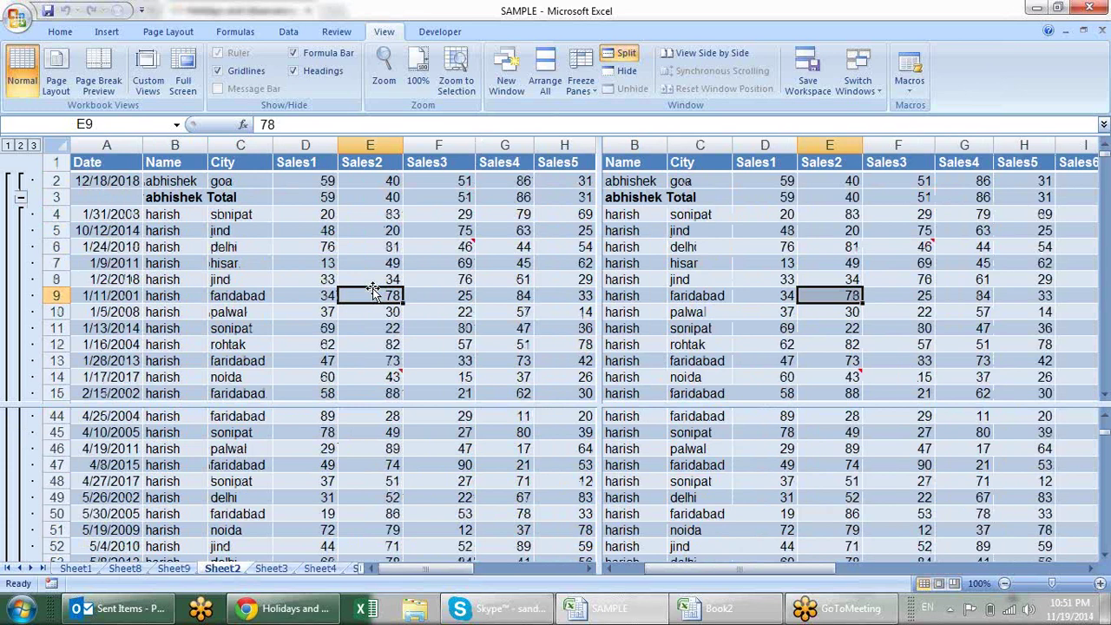
# - Remove the split, then hide the SAMPLE window and unhide it again
pyautogui.click(628, 59)
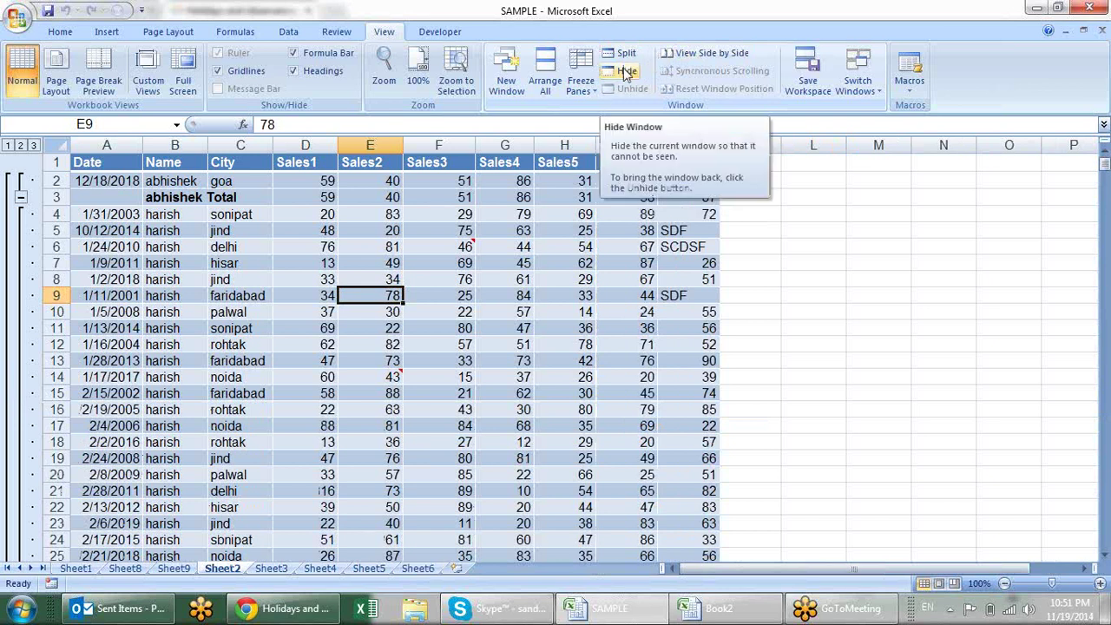
pyautogui.click(626, 73)
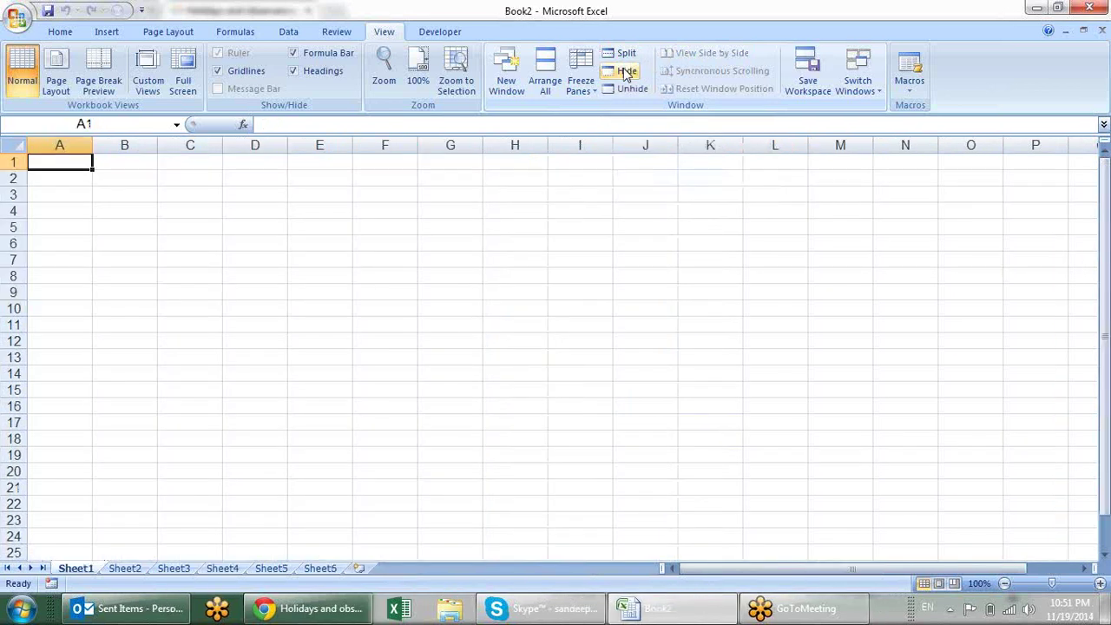
pyautogui.click(632, 89)
pyautogui.click(507, 262)
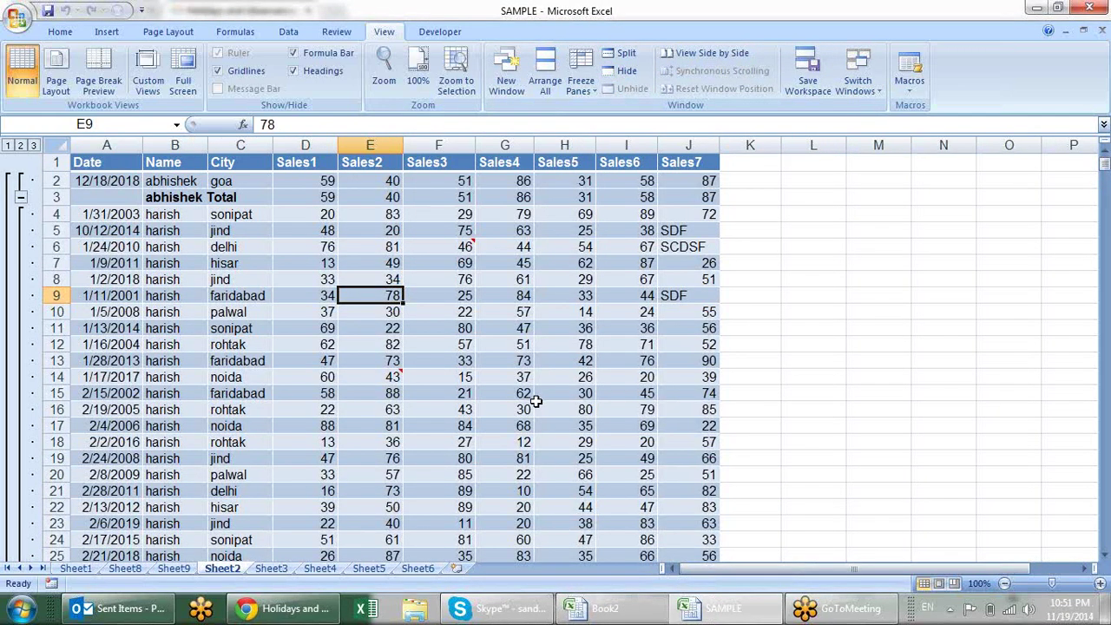
# - Show Book2 and SAMPLE side by side and scroll them together
pyautogui.click(671, 57)
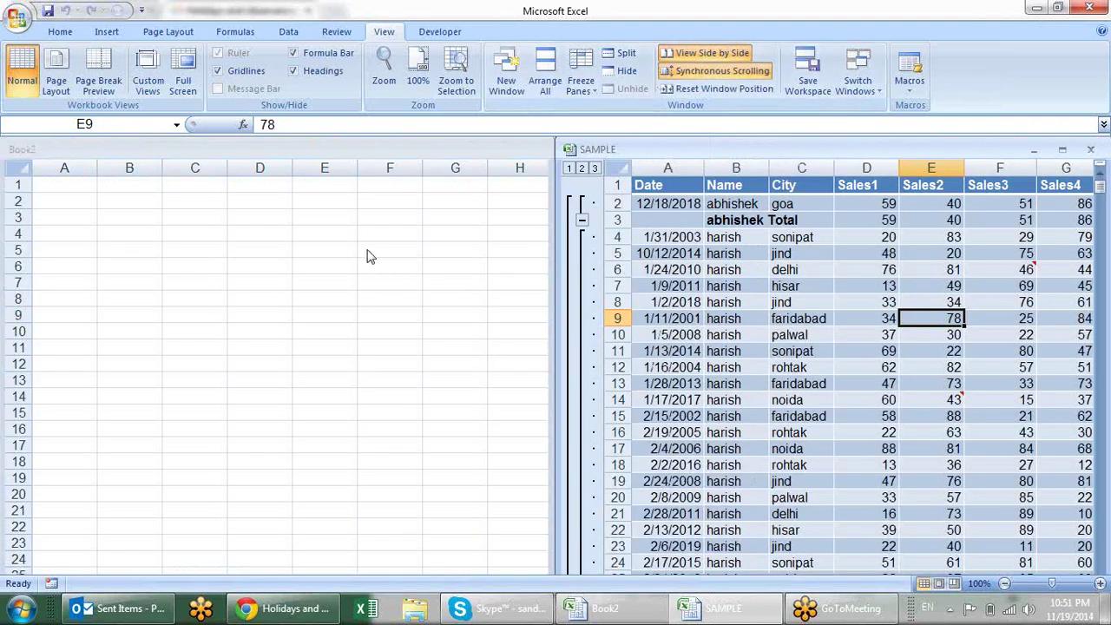
pyautogui.click(279, 268)
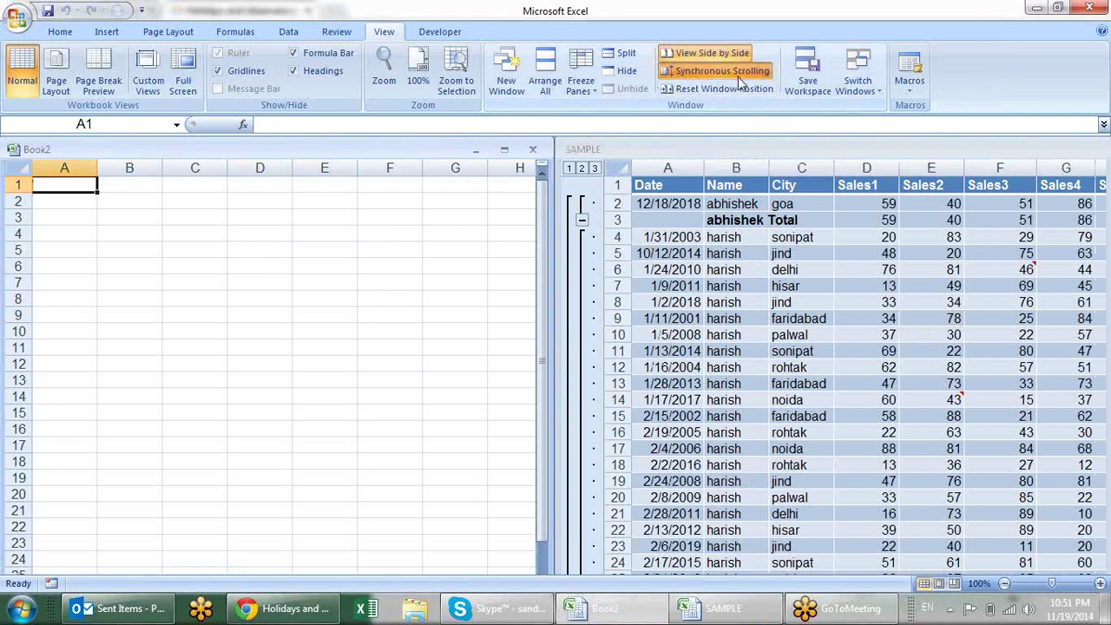
pyautogui.scroll(-1, 651, 248)
pyautogui.scroll(-3, 650, 248)
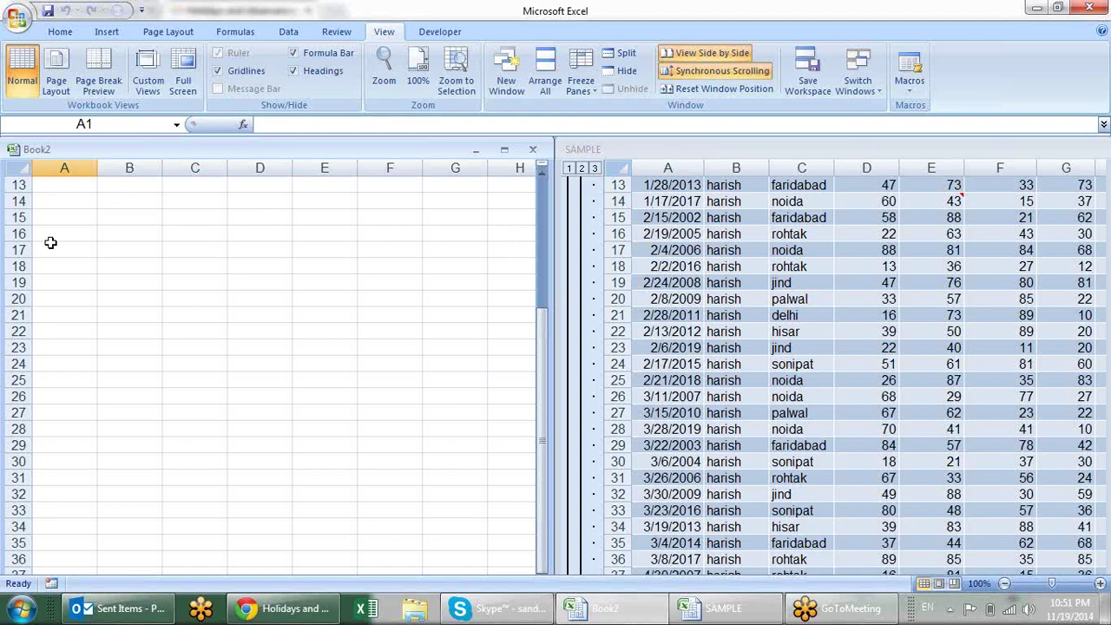
pyautogui.scroll(-3, 665, 310)
pyautogui.scroll(-1, 664, 309)
pyautogui.scroll(7, 667, 289)
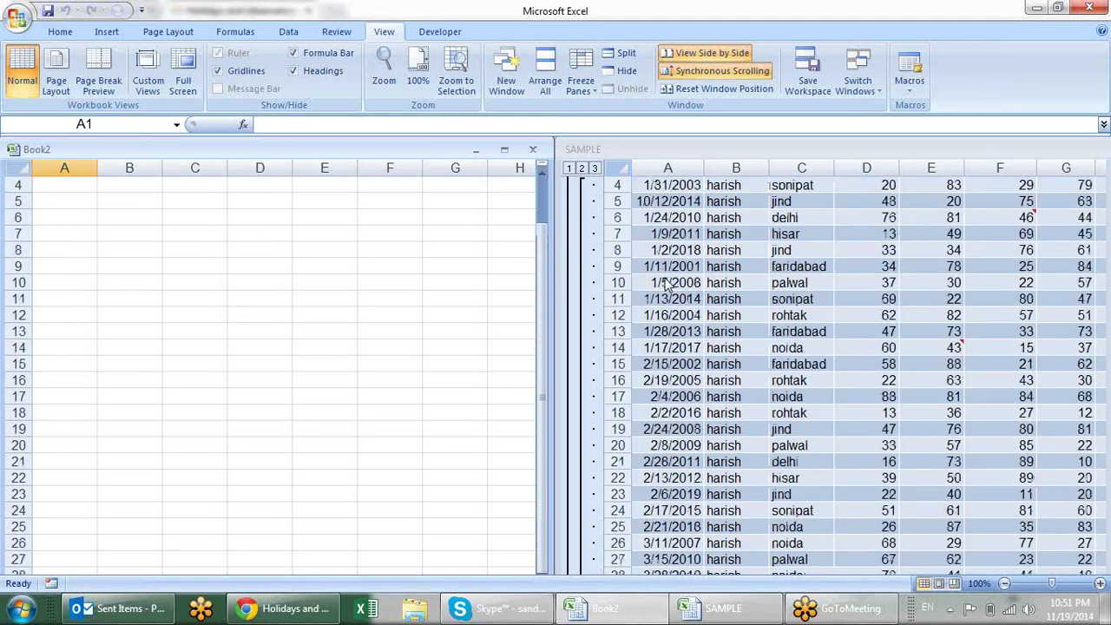
pyautogui.scroll(1, 667, 287)
# - Turn off synchronous scrolling, scroll each window separately, then close the empty Book2
pyautogui.click(748, 73)
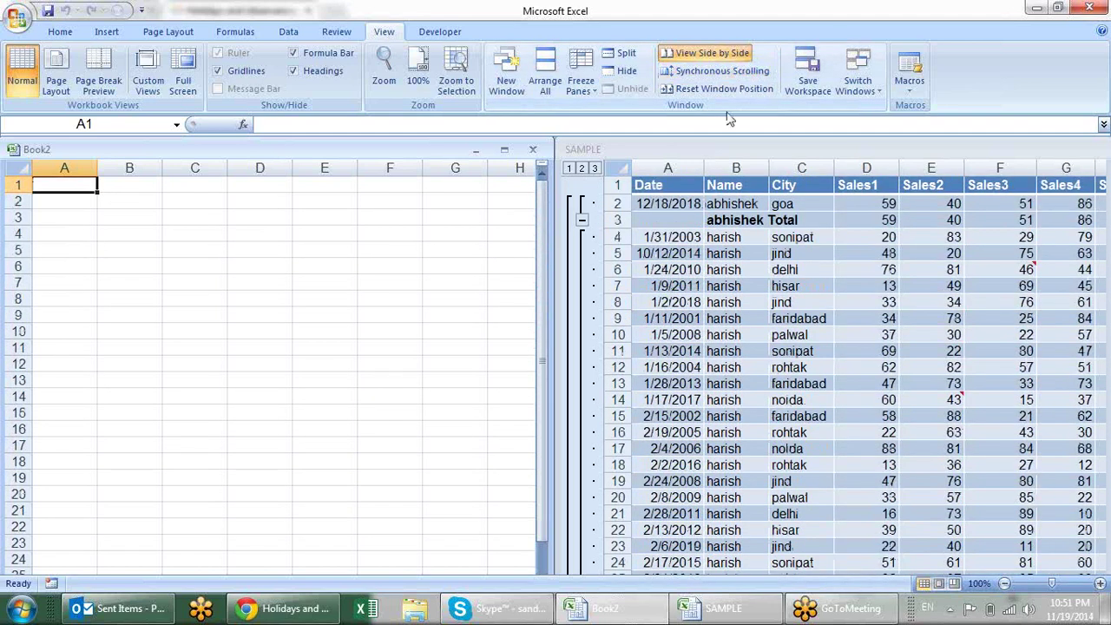
pyautogui.scroll(-4, 647, 285)
pyautogui.scroll(4, 268, 291)
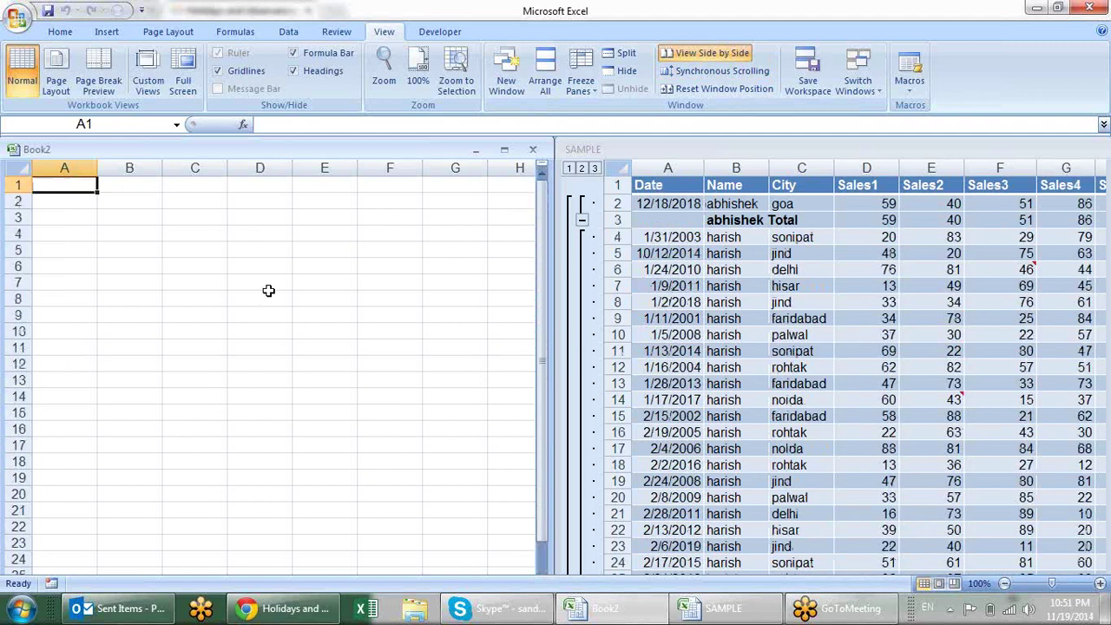
pyautogui.scroll(-5, 760, 280)
pyautogui.scroll(5, 759, 280)
pyautogui.click(773, 262)
pyautogui.scroll(-5, 773, 262)
pyautogui.scroll(5, 772, 263)
pyautogui.scroll(-5, 773, 262)
pyautogui.scroll(4, 717, 269)
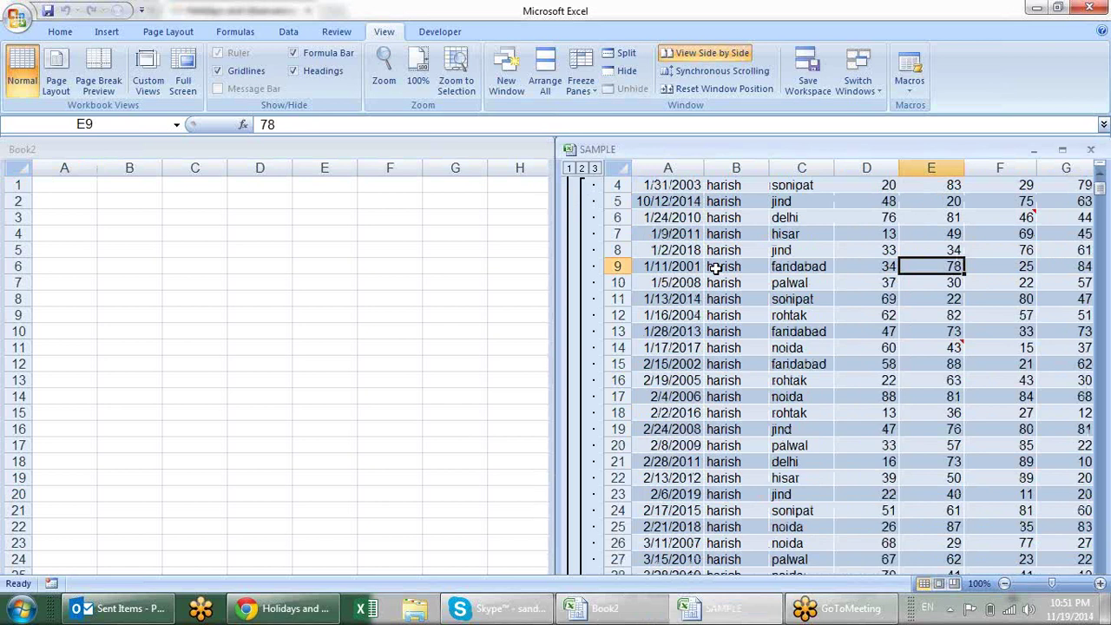
pyautogui.click(547, 171)
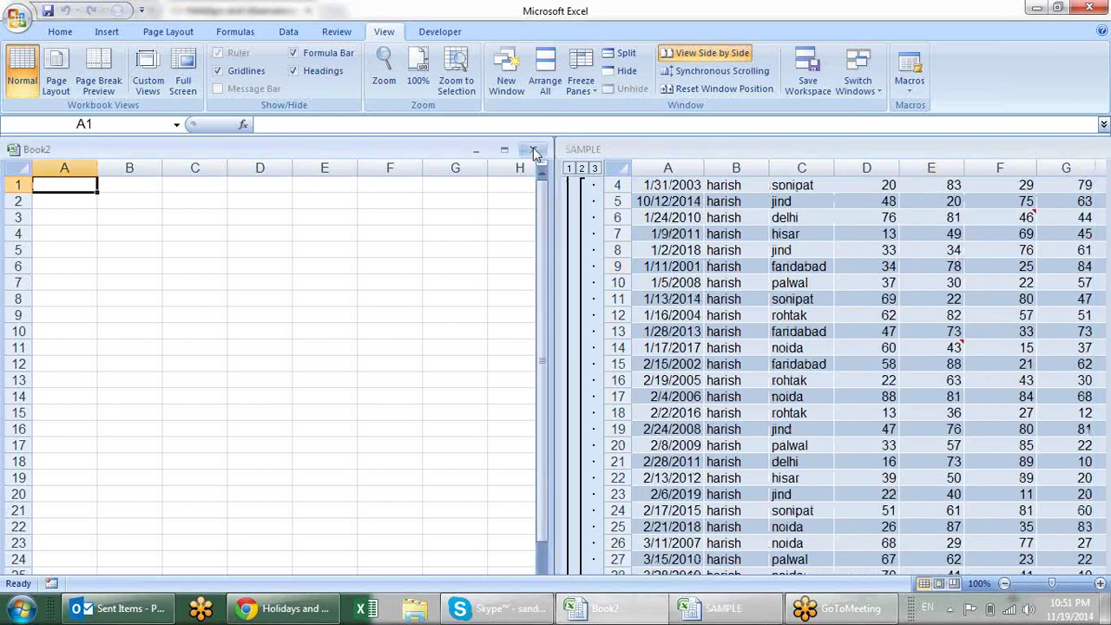
pyautogui.click(540, 150)
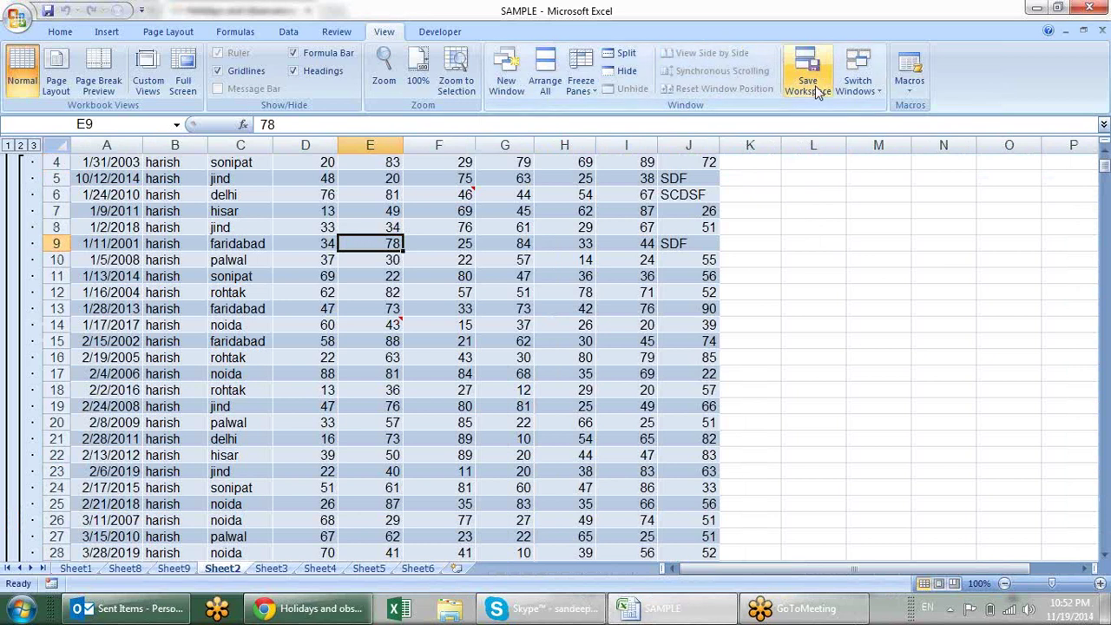
# - Minimize Excel, the browser and mail to reach the desktop, then open 'lookup and reference'
pyautogui.click(863, 272)
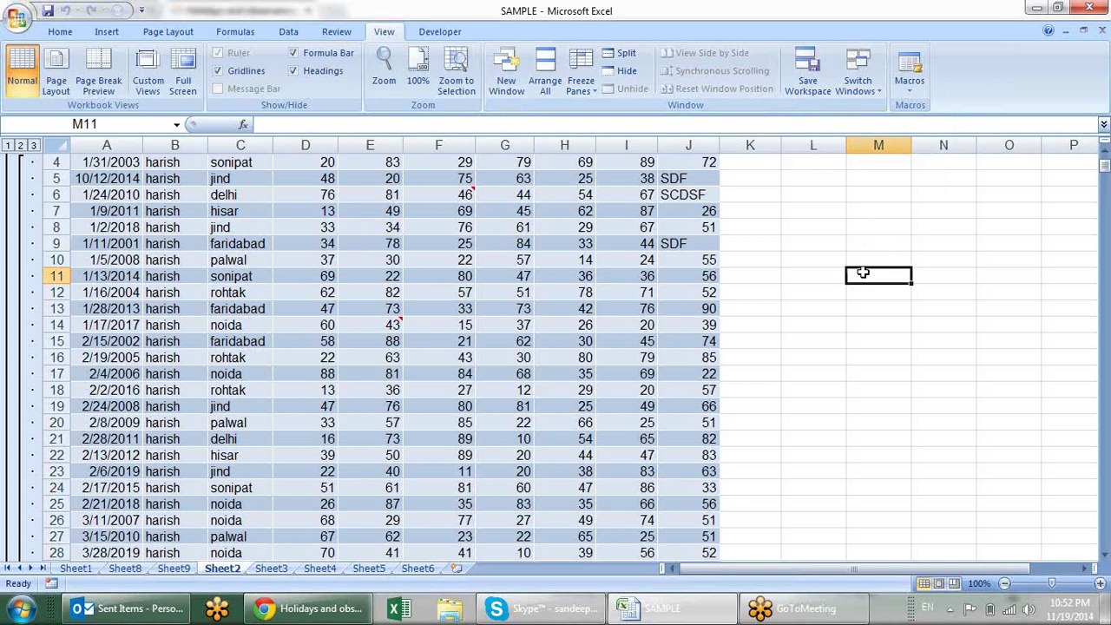
pyautogui.click(1035, 8)
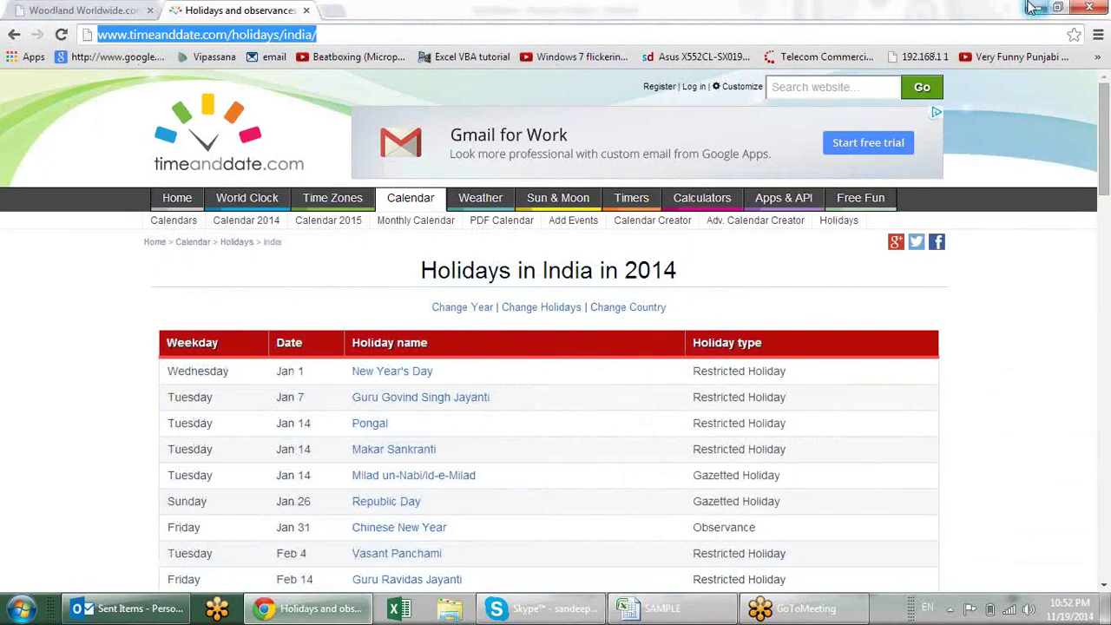
pyautogui.click(1038, 8)
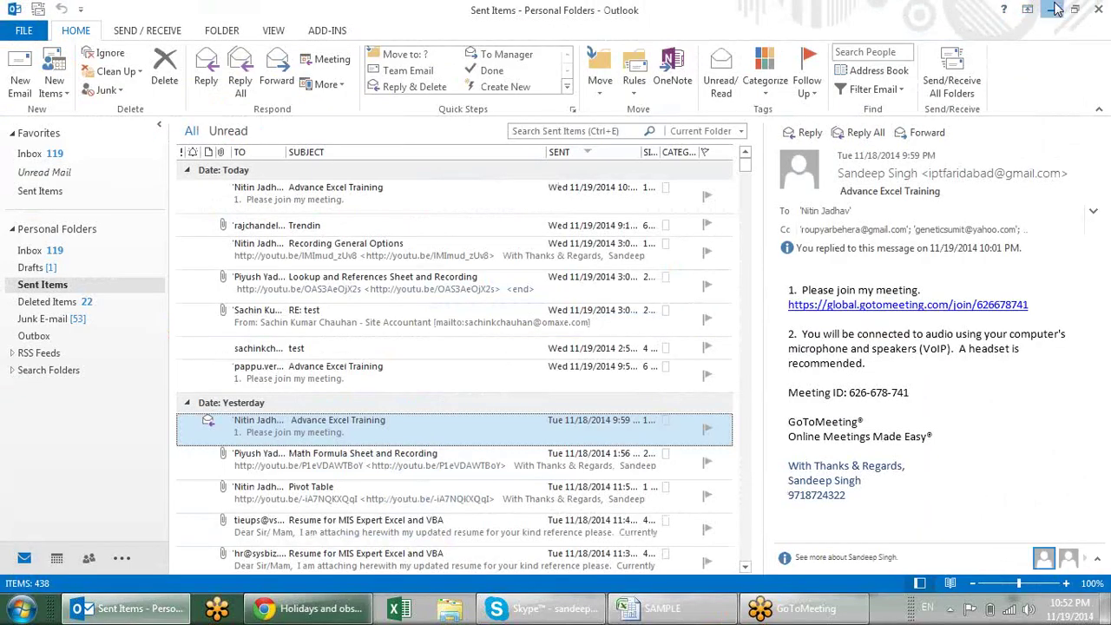
pyautogui.click(1048, 10)
pyautogui.doubleClick(34, 117)
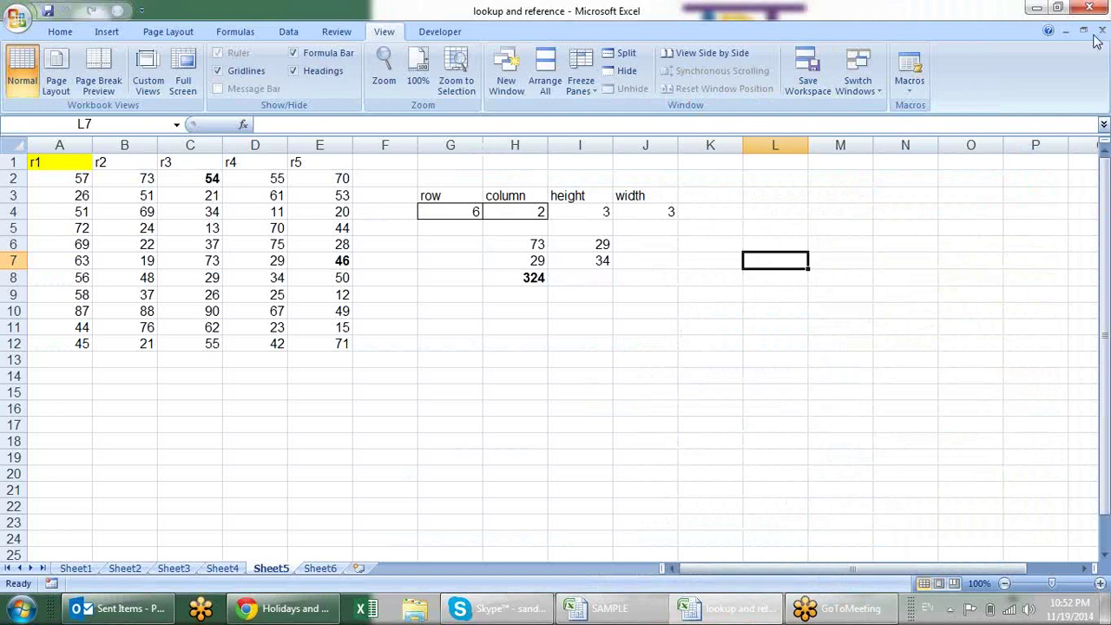
# - Restore and reposition the two workbook windows, then tile them horizontally with Arrange All
pyautogui.click(1083, 30)
pyautogui.moveTo(674, 170)
pyautogui.mouseDown()
pyautogui.moveTo(680, 320)
pyautogui.moveTo(950, 338)
pyautogui.mouseUp()
pyautogui.moveTo(231, 371); pyautogui.dragTo(257, 240)
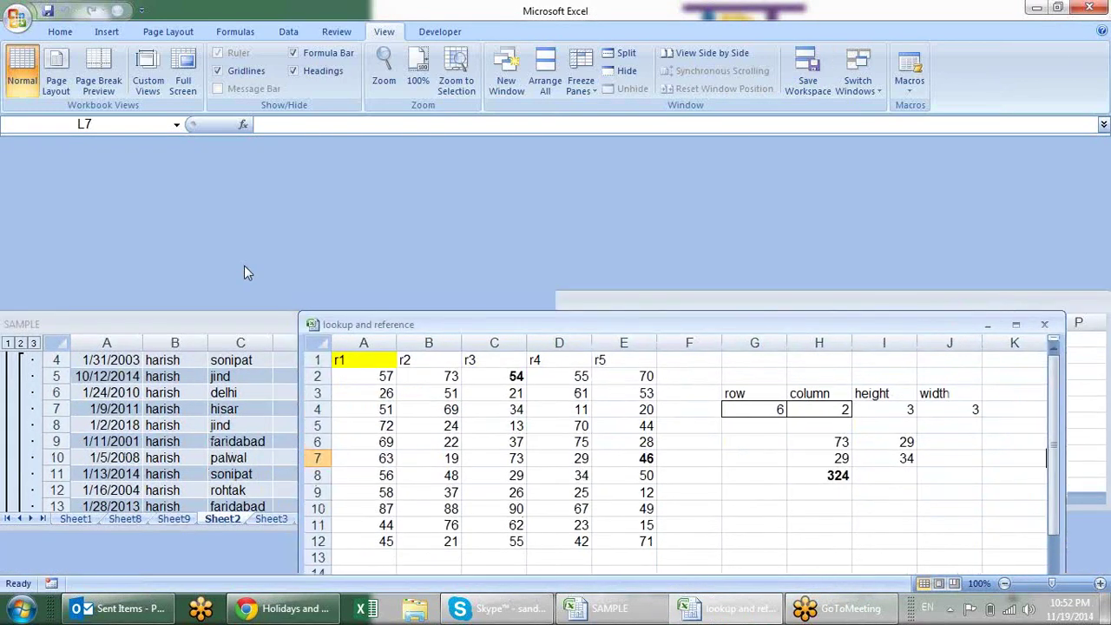
pyautogui.click(559, 89)
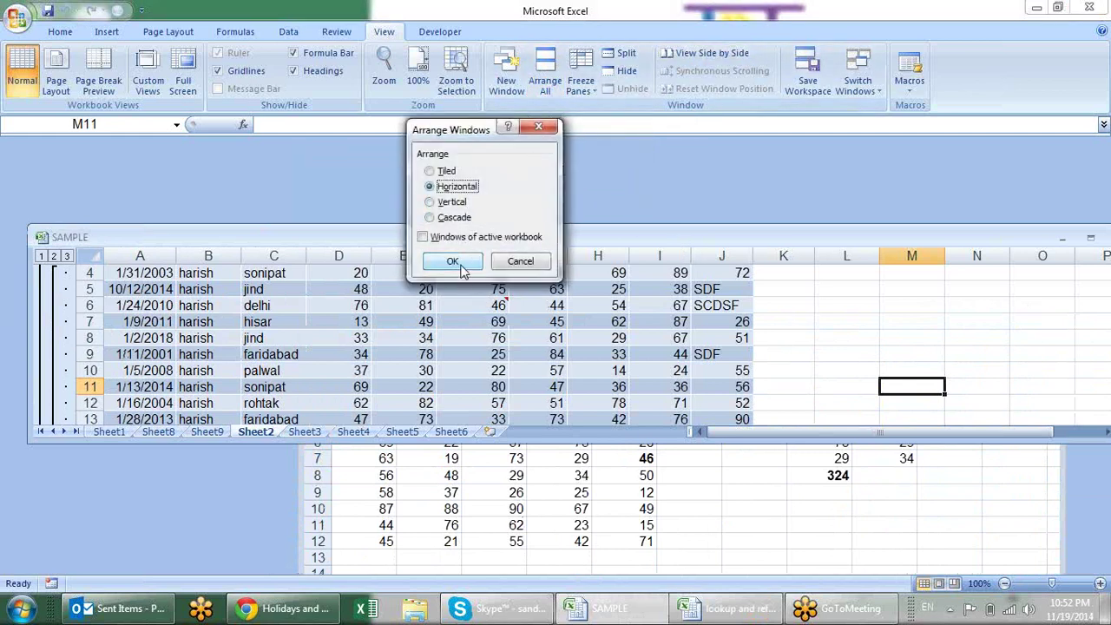
pyautogui.click(452, 262)
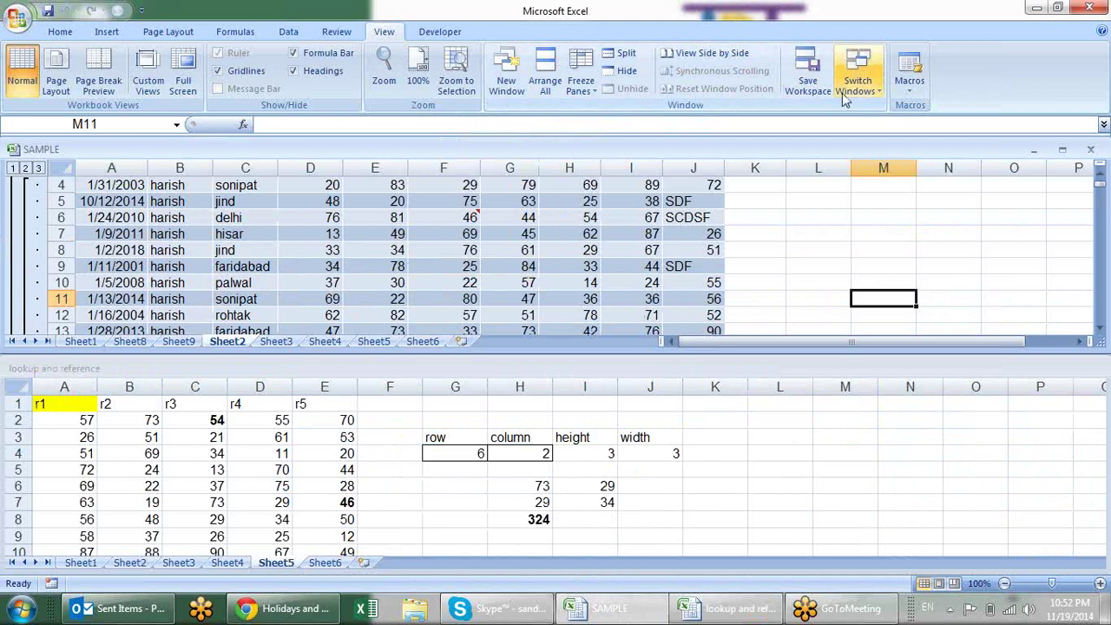
# - Save the layout as workspace WORK on the Desktop, saving all workbooks, then close Excel
pyautogui.click(816, 78)
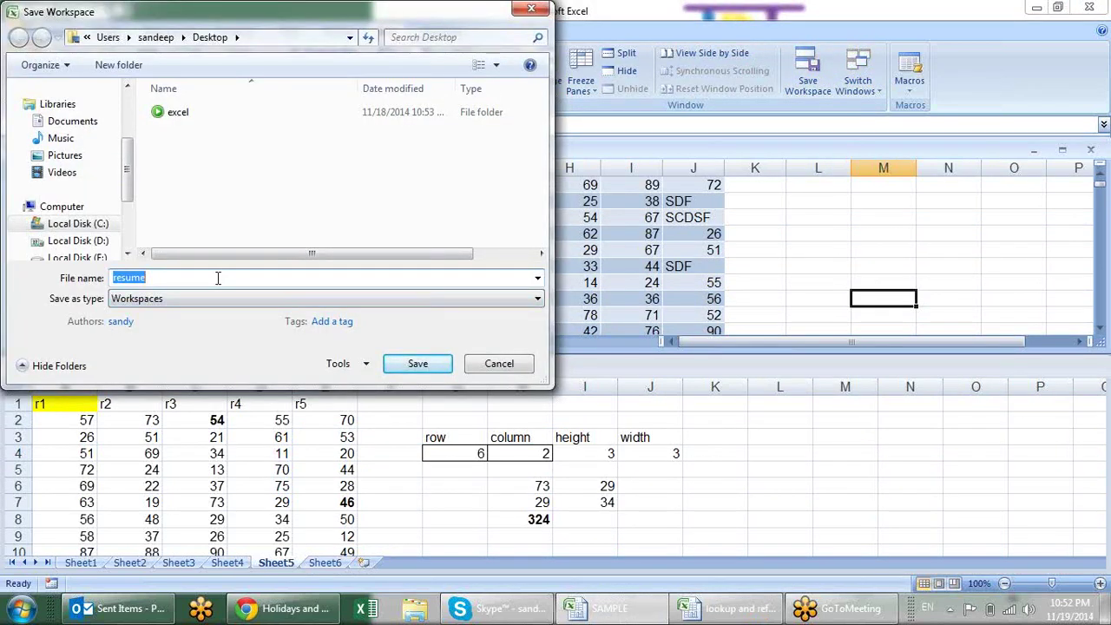
pyautogui.write('WORK')
pyautogui.click(416, 366)
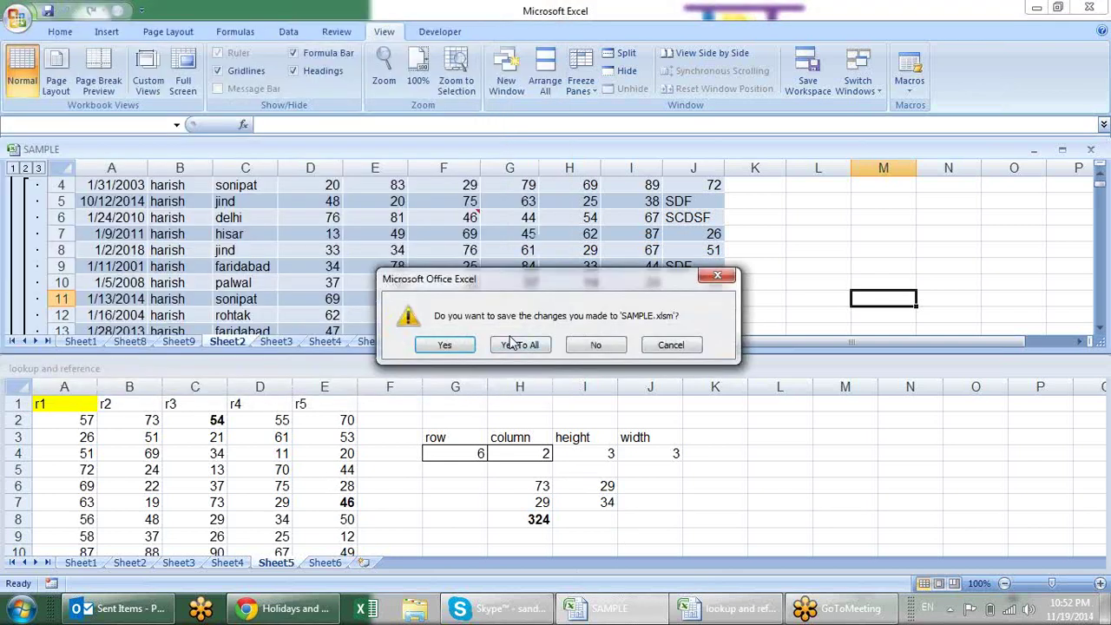
pyautogui.click(530, 346)
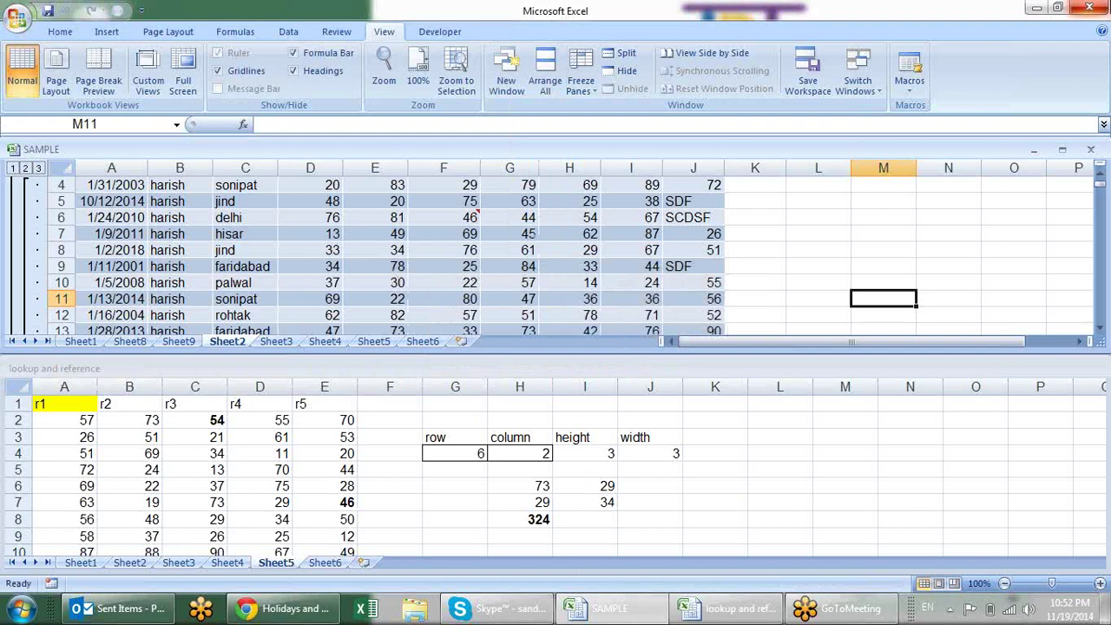
pyautogui.click(1092, 9)
pyautogui.click(1092, 9)
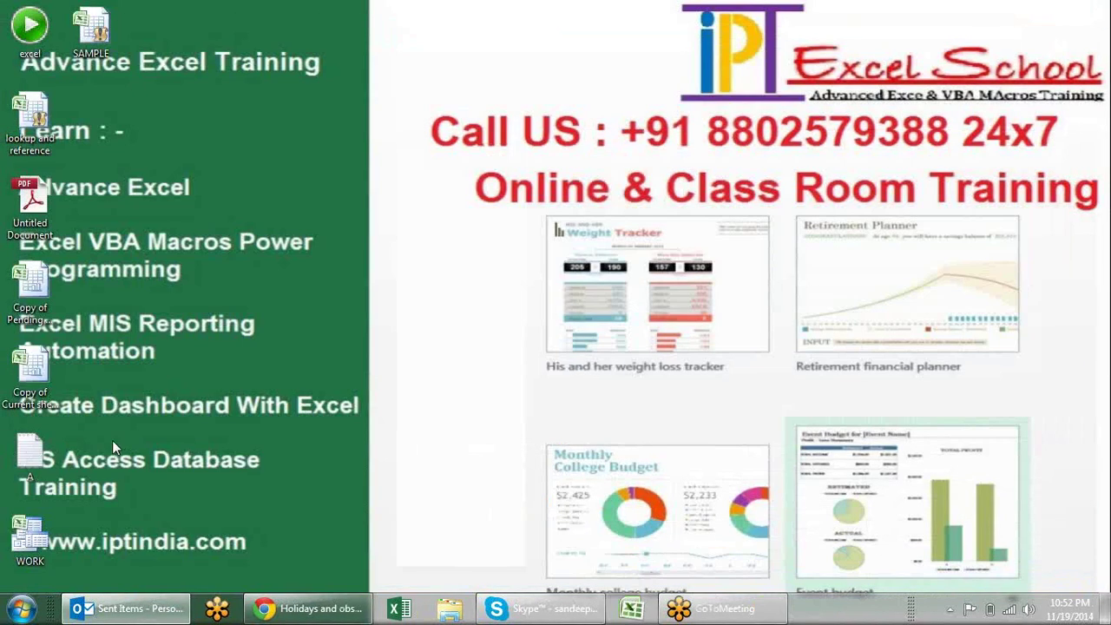
# - Open the WORK workspace file from the desktop to bring back SAMPLE and 'lookup and reference' tiled
pyautogui.click(25, 540)
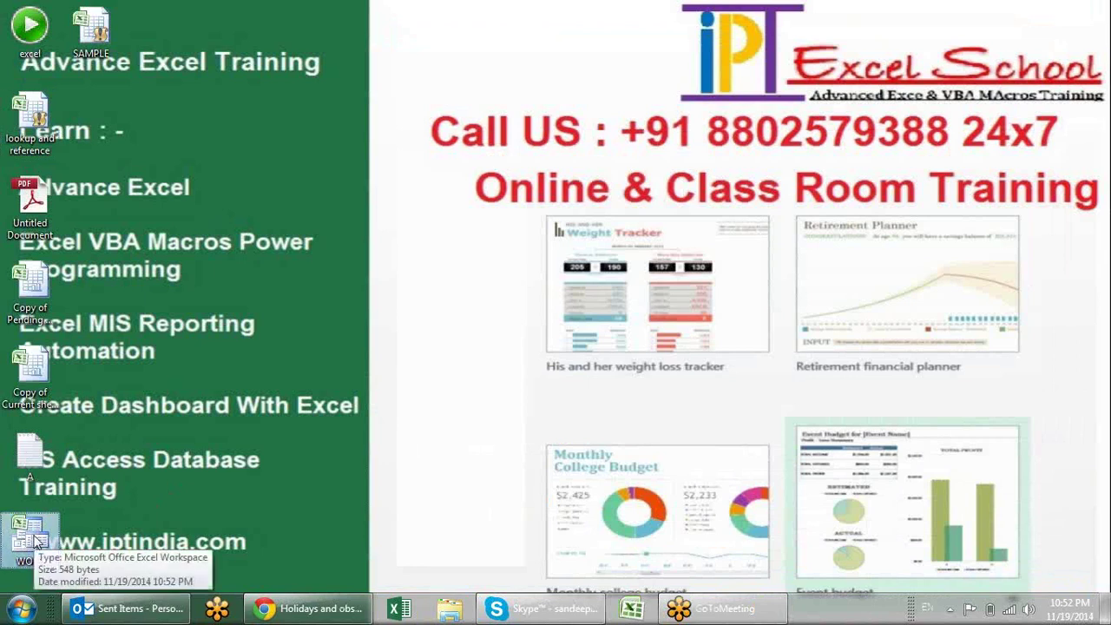
pyautogui.doubleClick(37, 542)
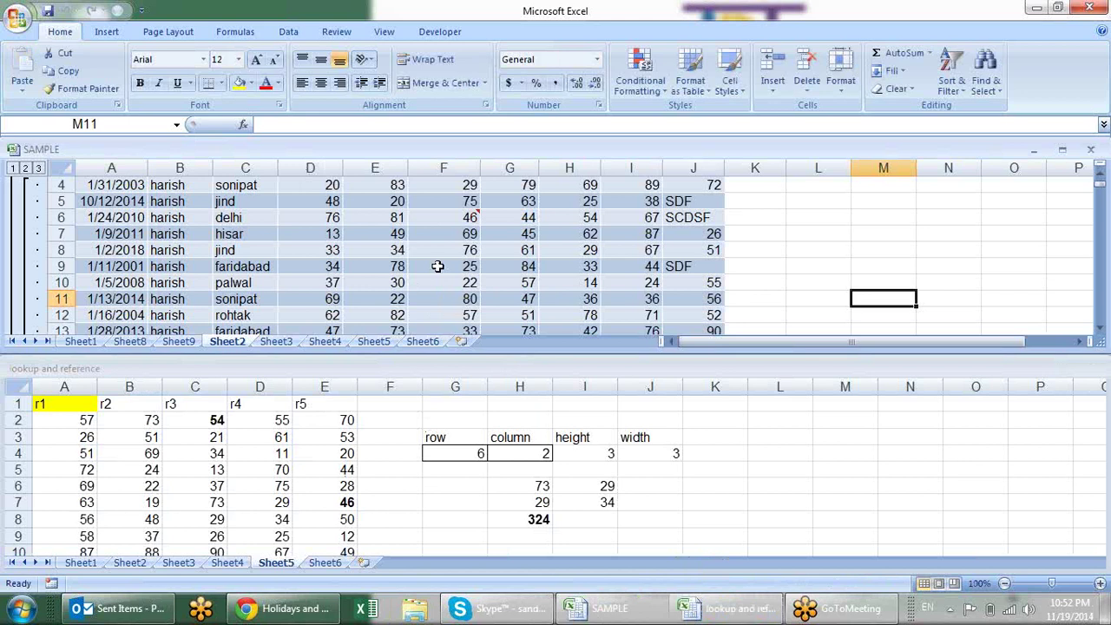
# - Use View > Switch Windows to jump to 'lookup and reference', then back to SAMPLE
pyautogui.click(338, 33)
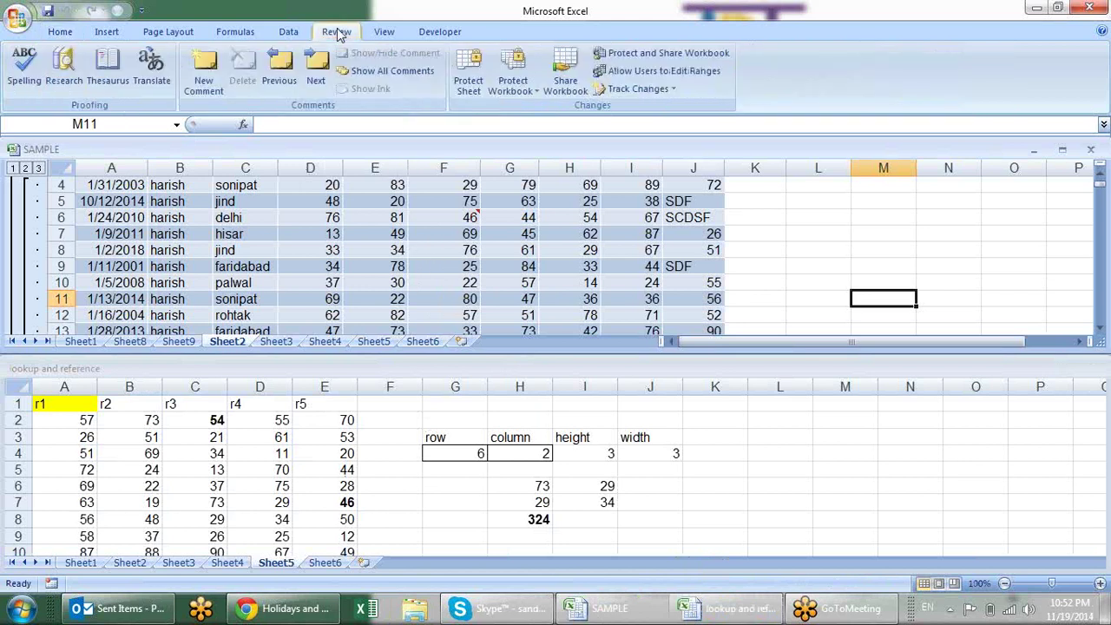
pyautogui.click(382, 33)
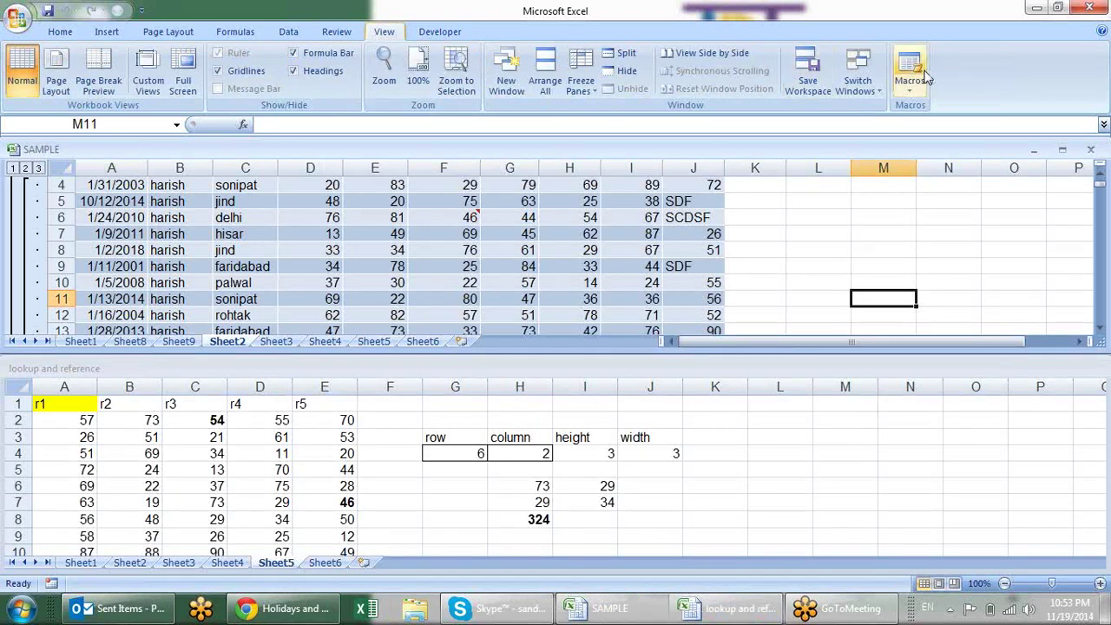
pyautogui.click(875, 87)
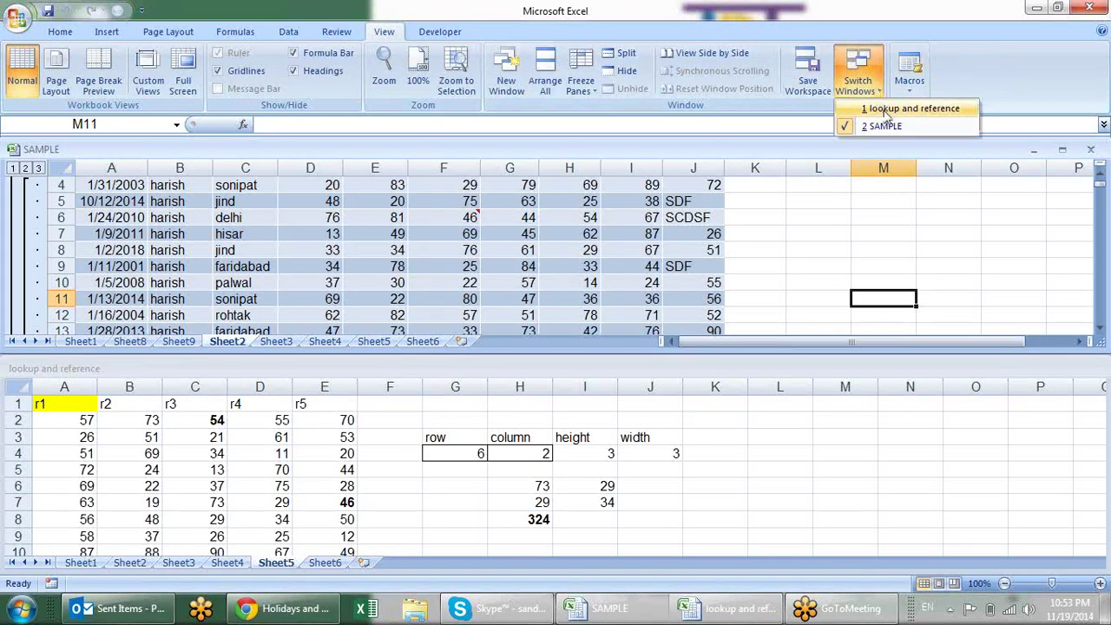
pyautogui.click(886, 111)
pyautogui.click(857, 82)
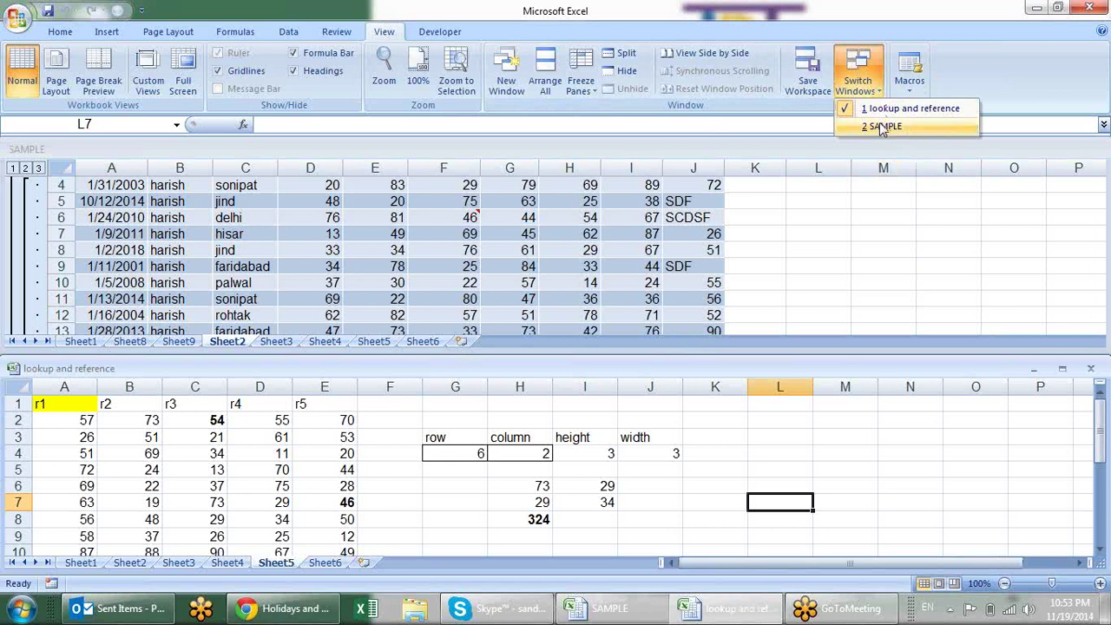
pyautogui.click(881, 126)
pyautogui.click(858, 82)
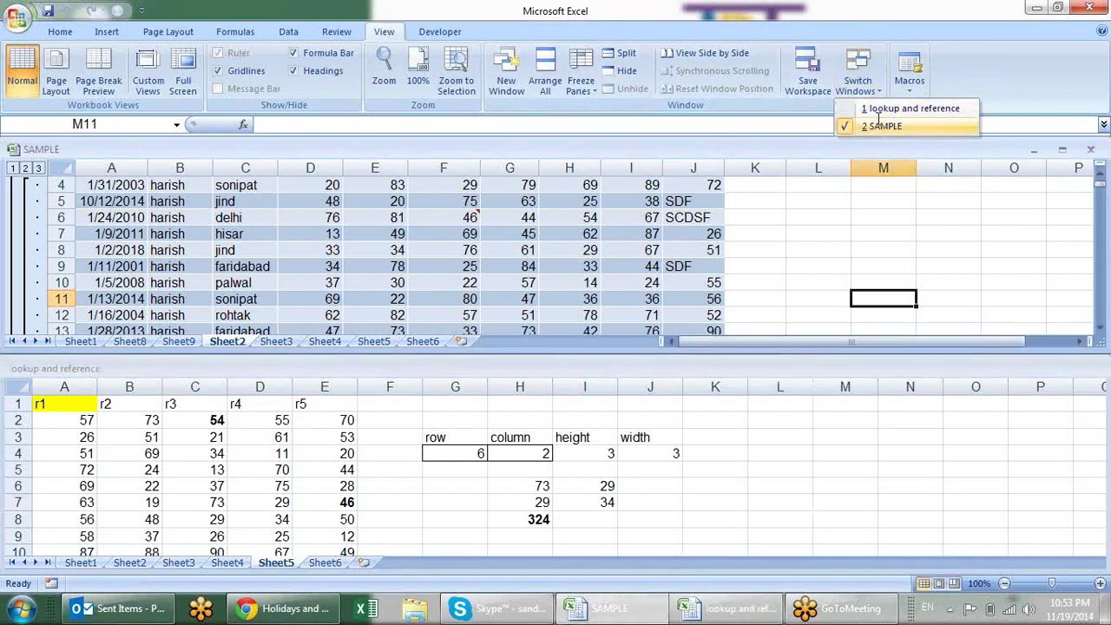
pyautogui.click(872, 127)
# - Select cell L8 in SAMPLE, then make 'lookup and reference' the active workbook
pyautogui.click(821, 248)
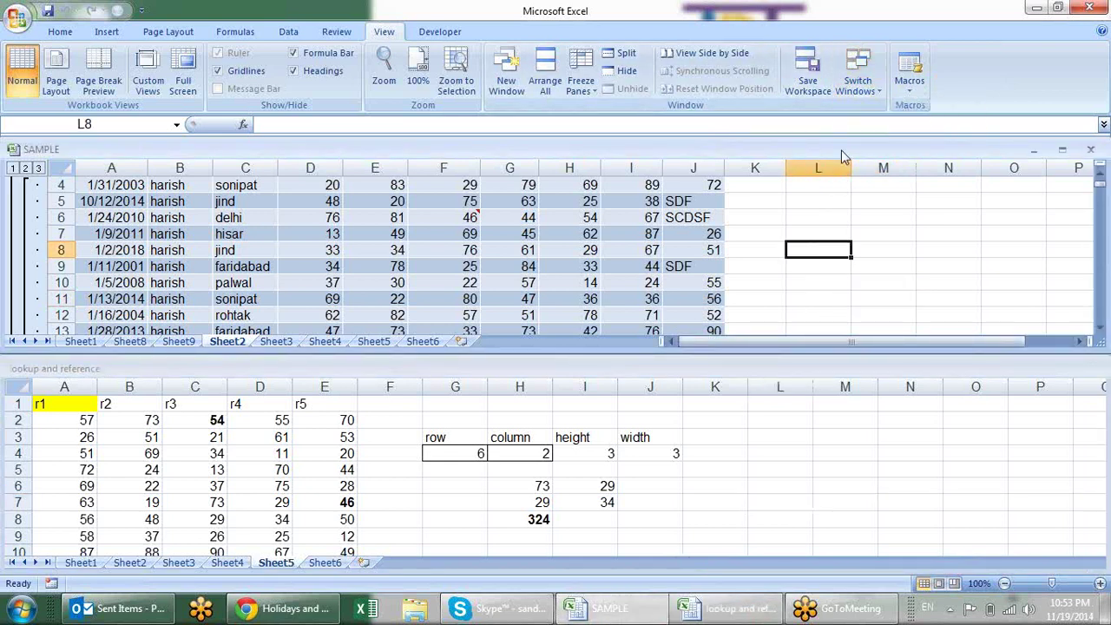
pyautogui.click(849, 90)
pyautogui.click(878, 126)
pyautogui.click(875, 61)
pyautogui.click(885, 109)
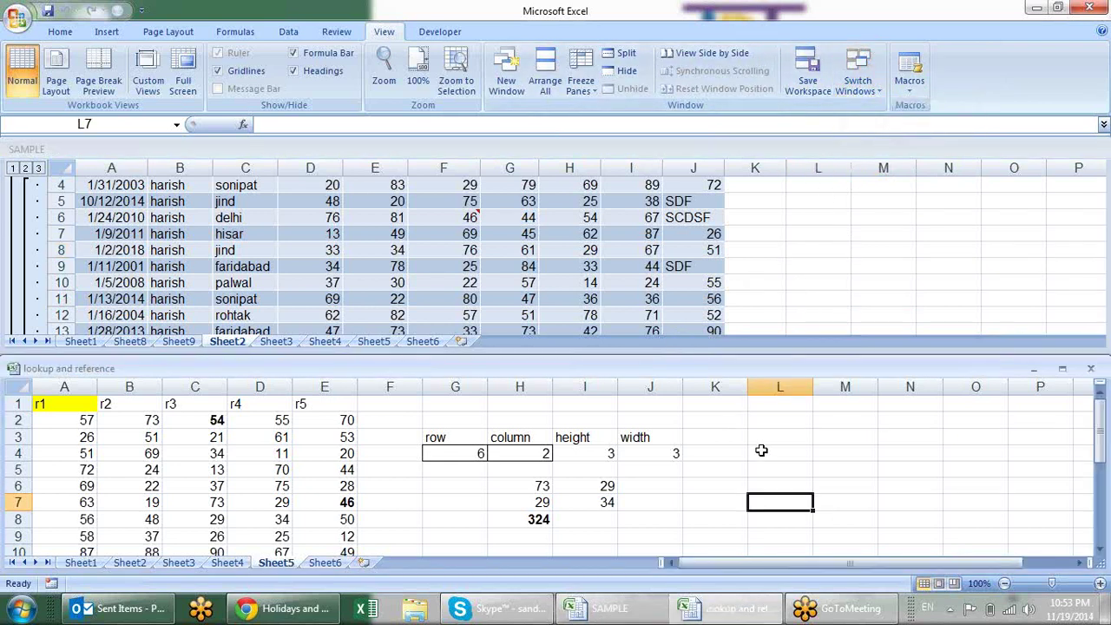
# - Check the View Macros list, show the Developer commands, and reactivate the SAMPLE window
pyautogui.click(909, 83)
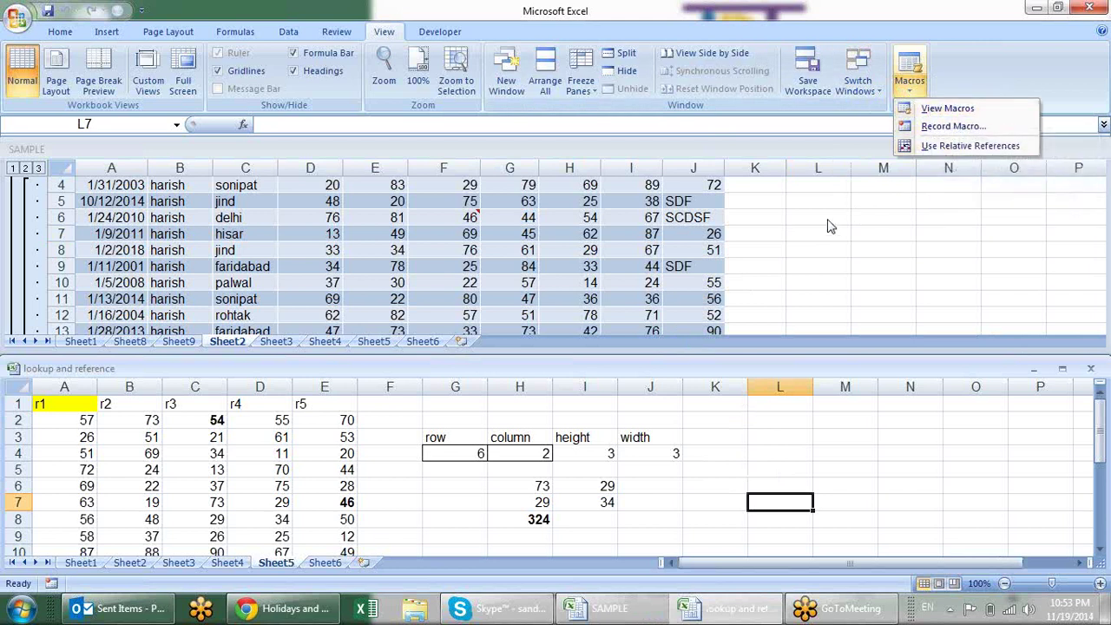
pyautogui.click(757, 183)
pyautogui.click(440, 31)
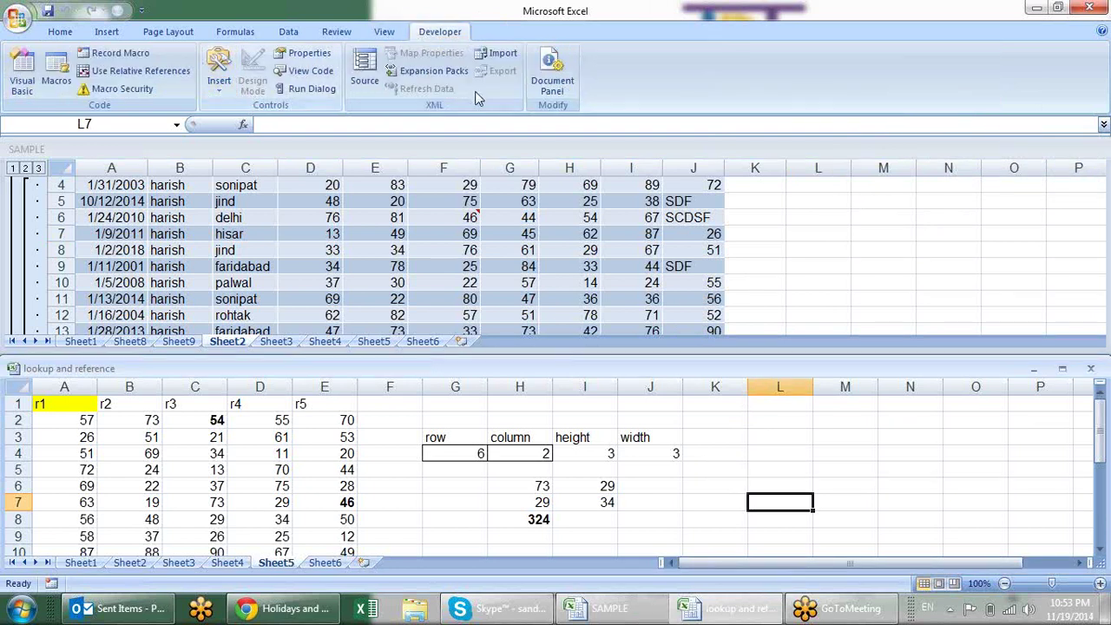
pyautogui.click(928, 253)
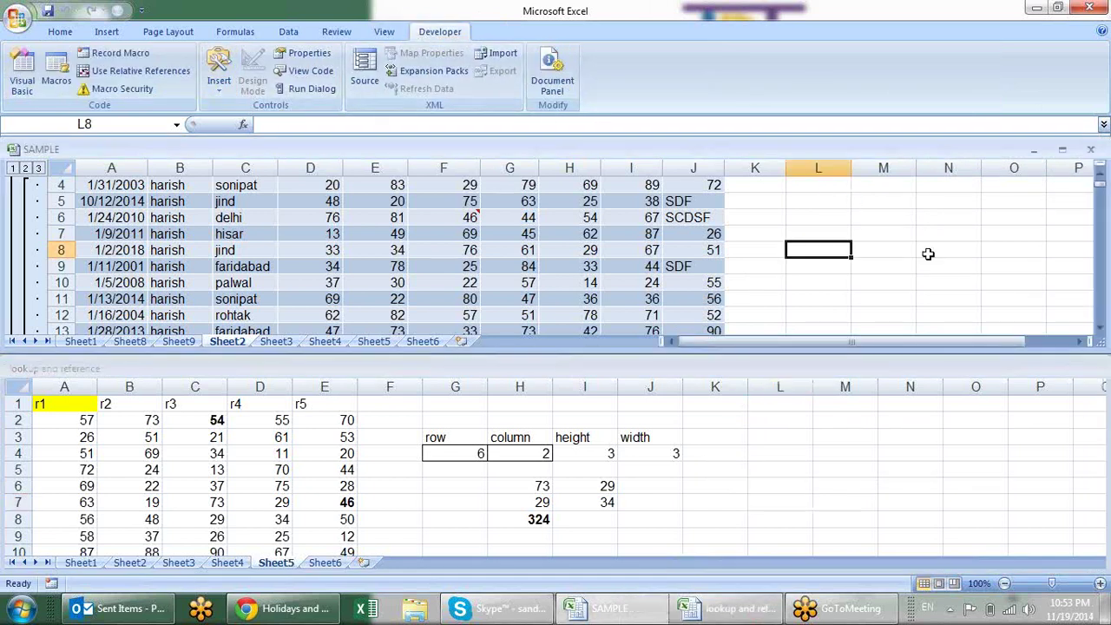